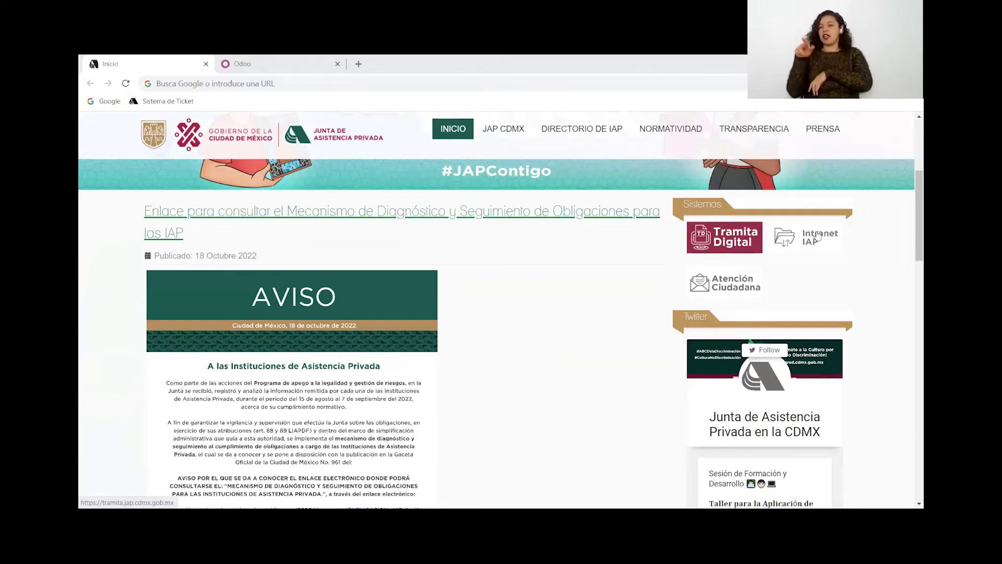
Scroll up the Odoo login page, which has database PRUEBAS and the credentials entered
{"action": "scroll", "coordinate": [833, 281], "scroll_direction": "up", "scroll_amount": 2}
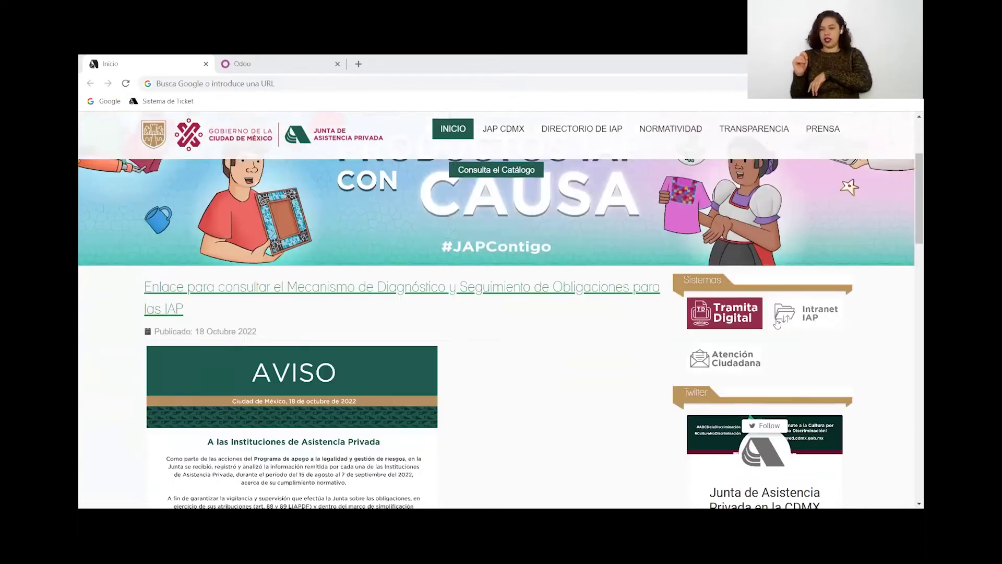
{"action": "scroll", "coordinate": [732, 351], "scroll_direction": "up", "scroll_amount": 2}
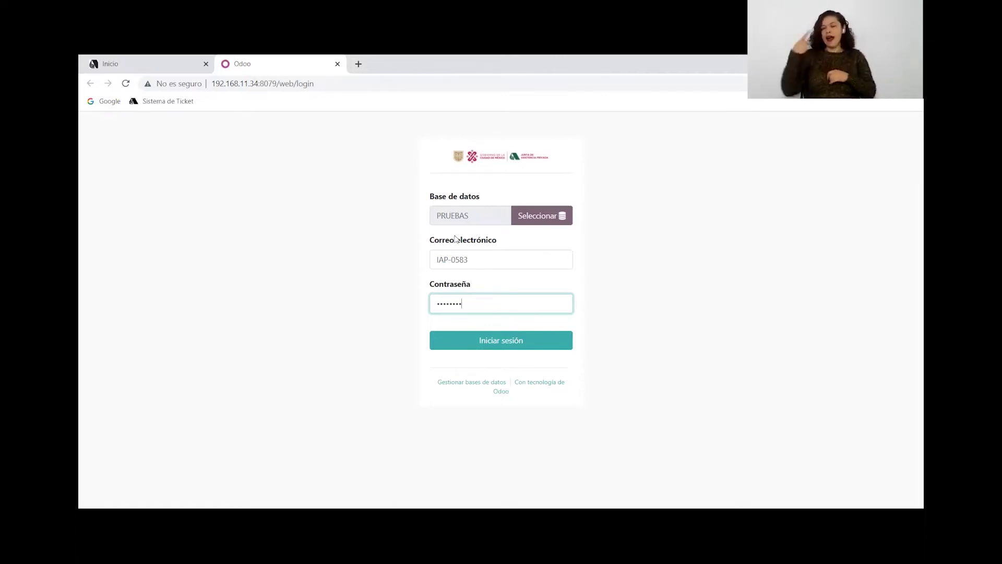
Log in to the JAP Odoo intranet to reach the Buzon de IAP inbox
{"action": "left_click", "coordinate": [501, 347]}
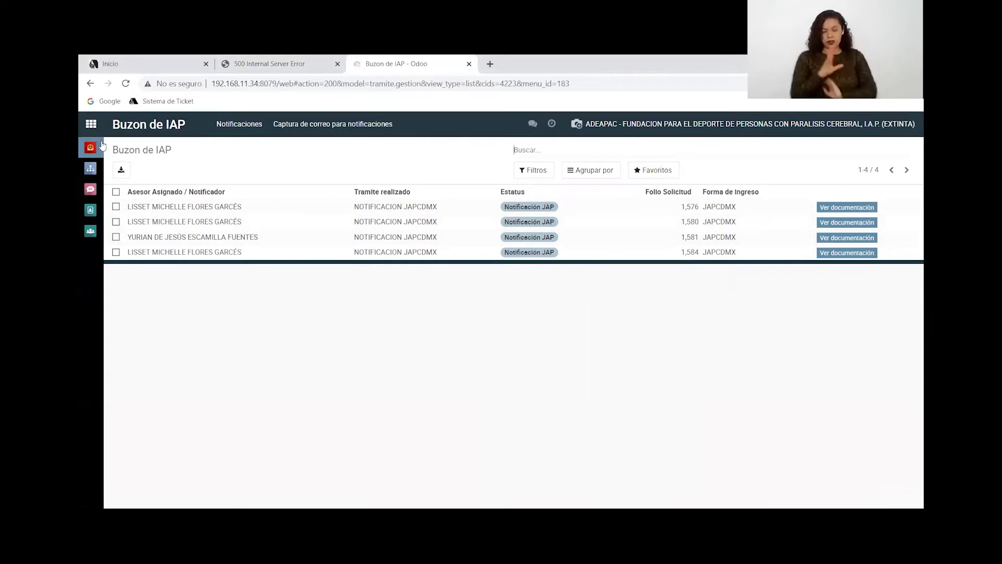
Open the Programa de Trabajo y Presupuesto requests and create a new blank request
{"action": "left_click", "coordinate": [90, 168]}
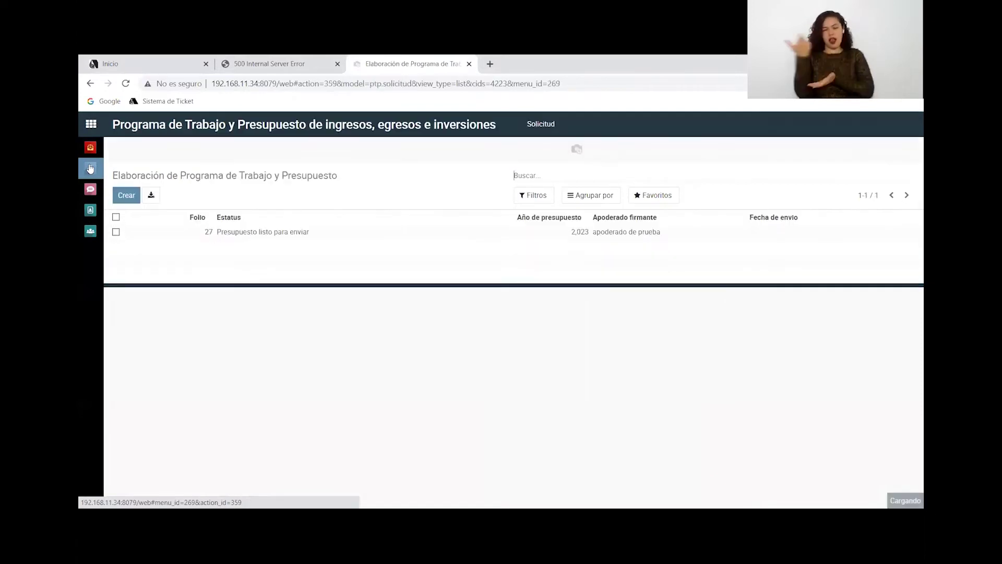
{"action": "left_click", "coordinate": [127, 195]}
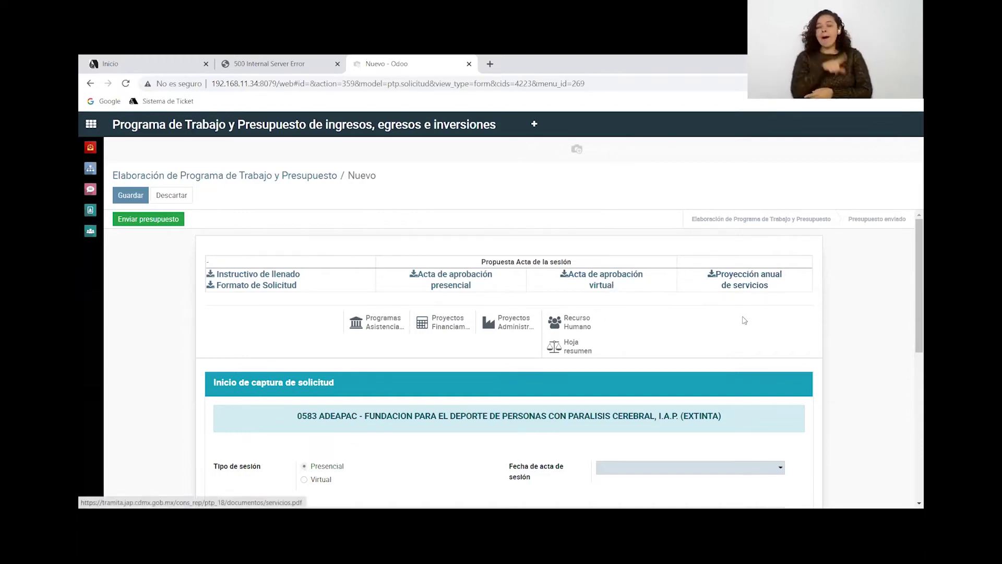
Review the form and open then close the Fecha de acta date picker without picking a date
{"action": "scroll", "coordinate": [687, 325], "scroll_direction": "down", "scroll_amount": 1}
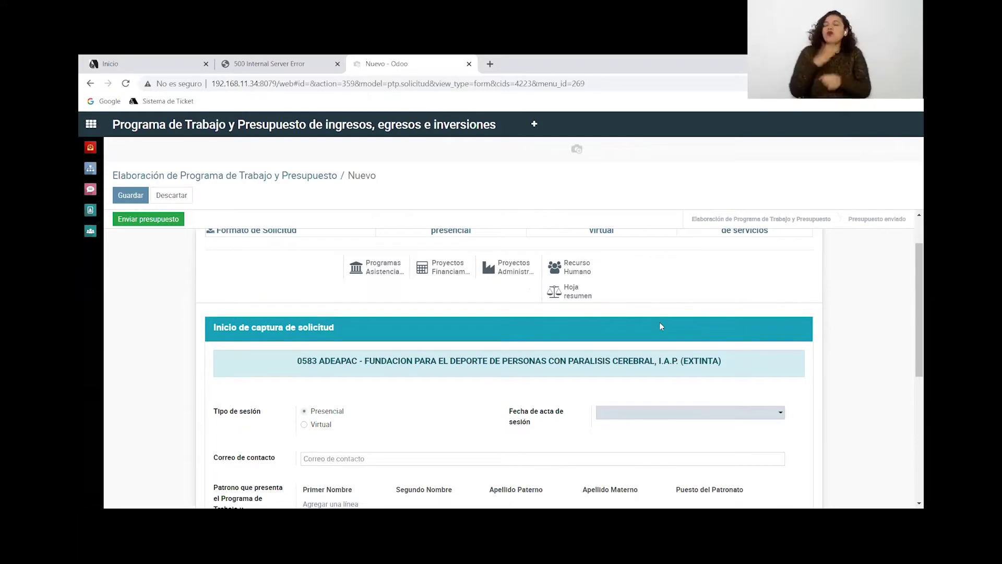
{"action": "scroll", "coordinate": [659, 326], "scroll_direction": "down", "scroll_amount": 3}
{"action": "scroll", "coordinate": [412, 311], "scroll_direction": "up", "scroll_amount": 2}
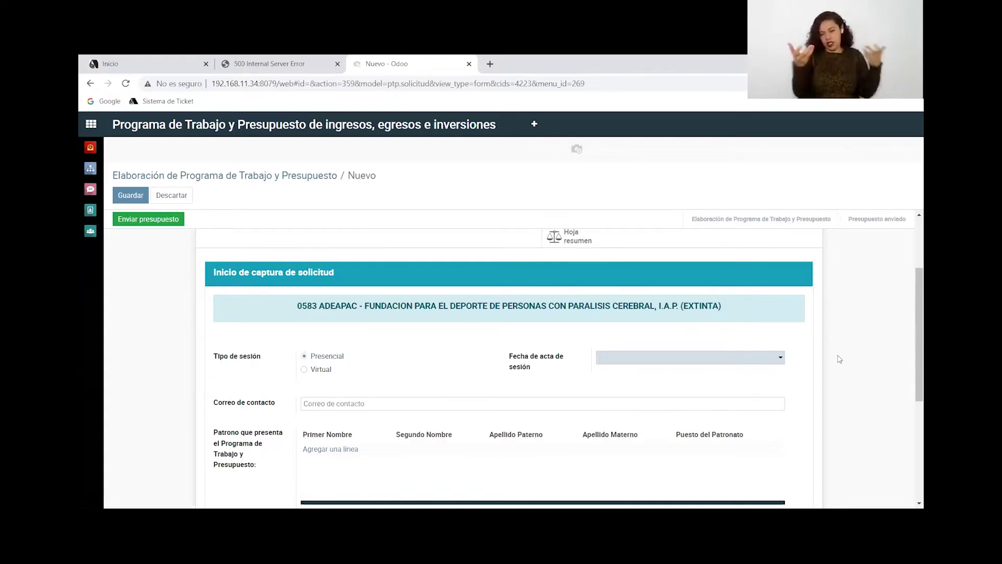
{"action": "left_click", "coordinate": [766, 362]}
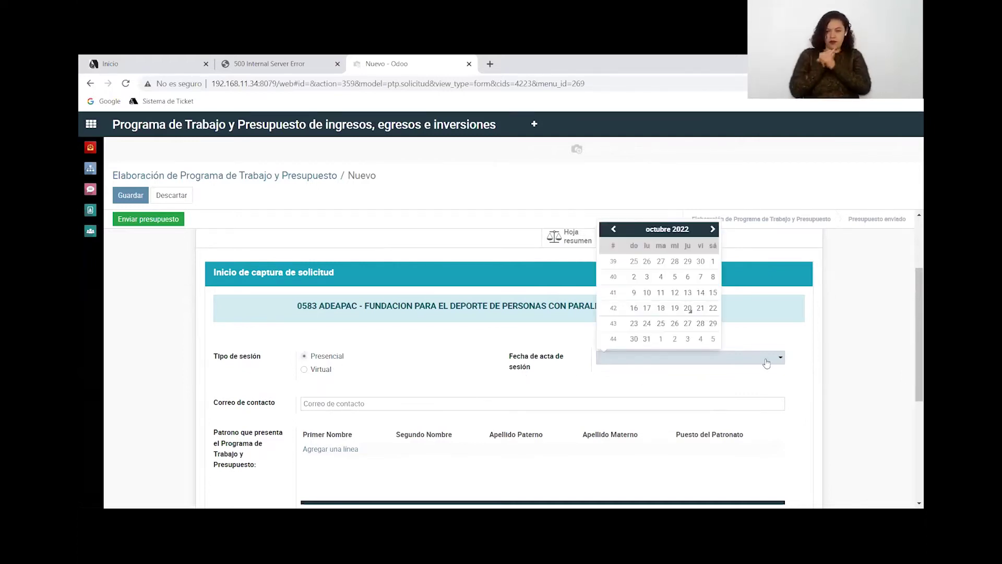
{"action": "left_click", "coordinate": [766, 362]}
Select the Correo de contacto field, then add a Patrono line to list the five patronos
{"action": "scroll", "coordinate": [809, 406], "scroll_direction": "down", "scroll_amount": 2}
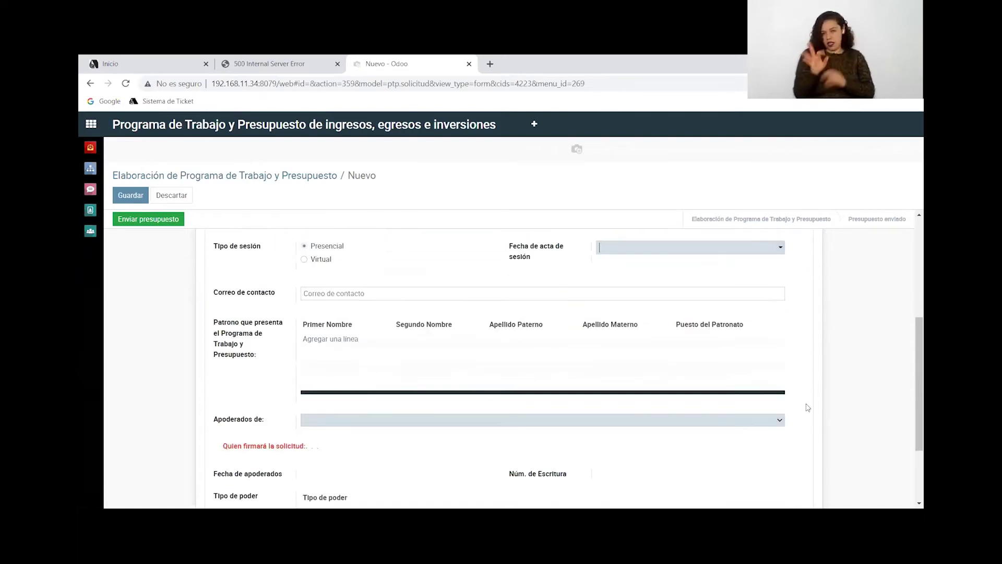
{"action": "left_click", "coordinate": [393, 294]}
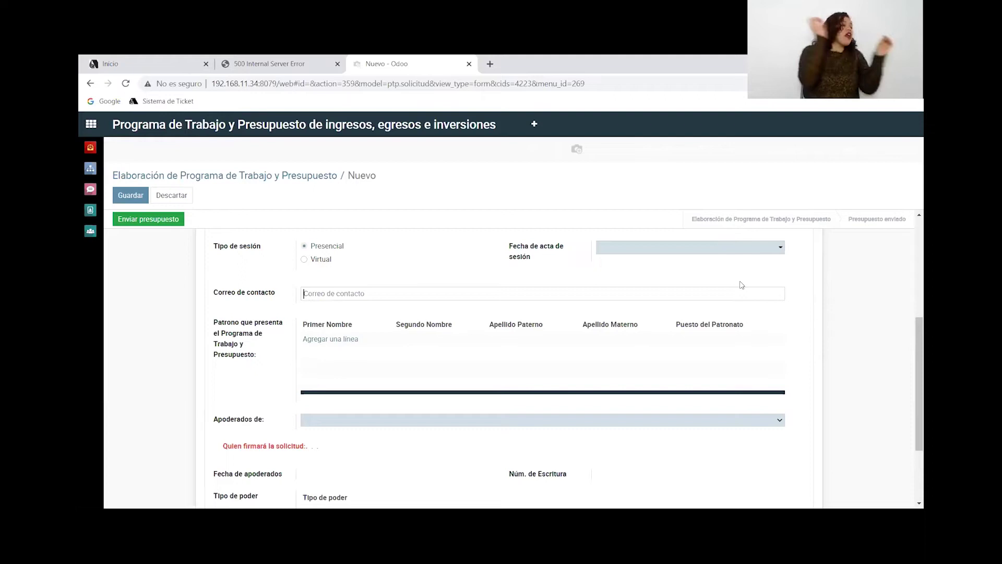
{"action": "scroll", "coordinate": [431, 337], "scroll_direction": "down", "scroll_amount": 1}
{"action": "scroll", "coordinate": [432, 336], "scroll_direction": "down", "scroll_amount": 1}
{"action": "scroll", "coordinate": [432, 336], "scroll_direction": "up", "scroll_amount": 1}
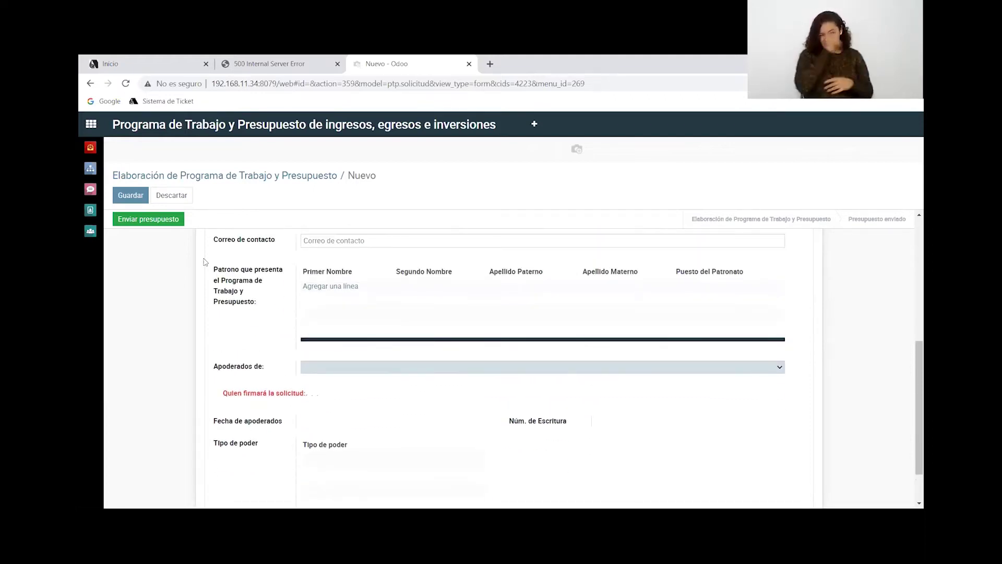
{"action": "left_click", "coordinate": [337, 285]}
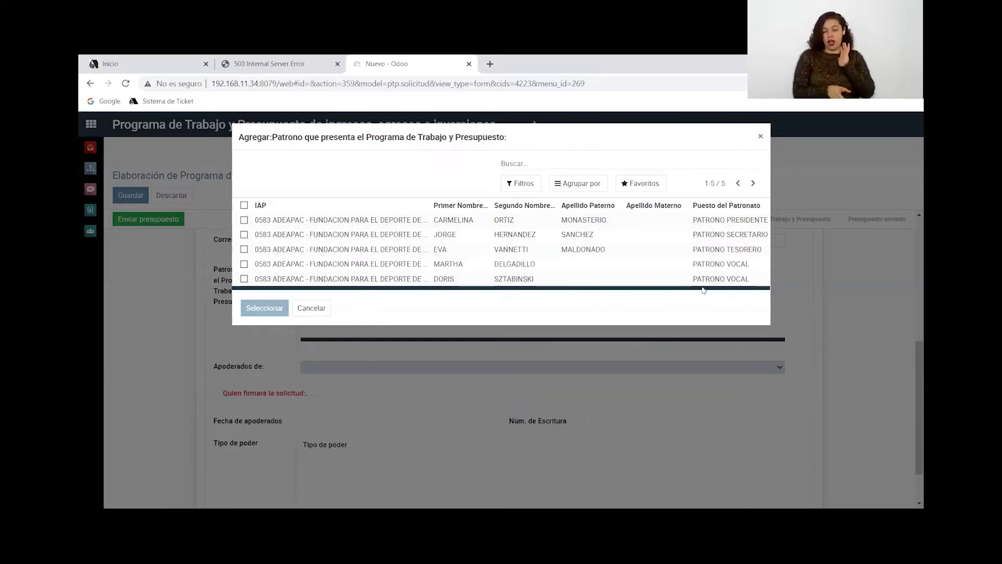
Cancel the patrono dialog and open the Apoderados de dropdown to see eligible signers
{"action": "left_click", "coordinate": [312, 308]}
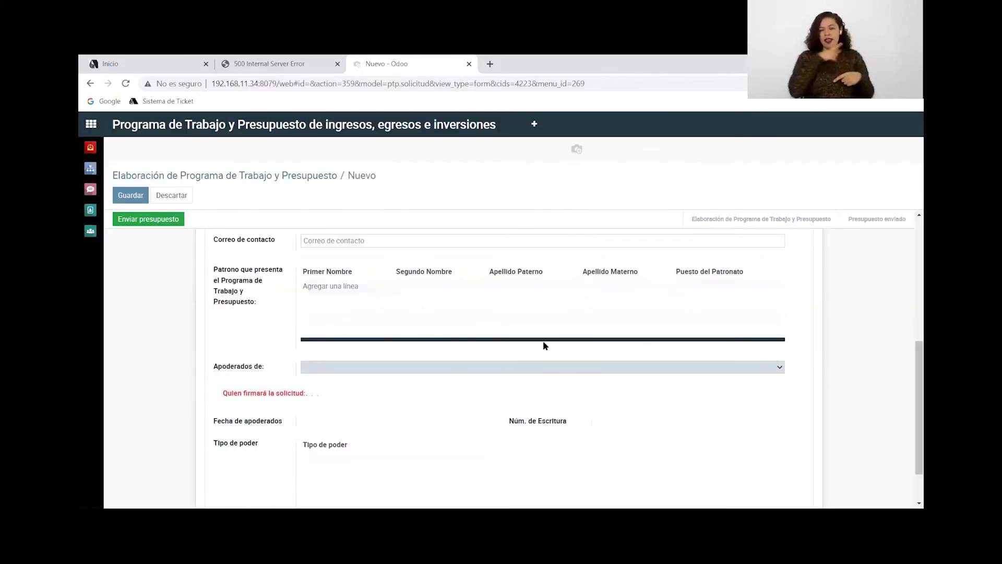
{"action": "scroll", "coordinate": [542, 345], "scroll_direction": "down", "scroll_amount": 1}
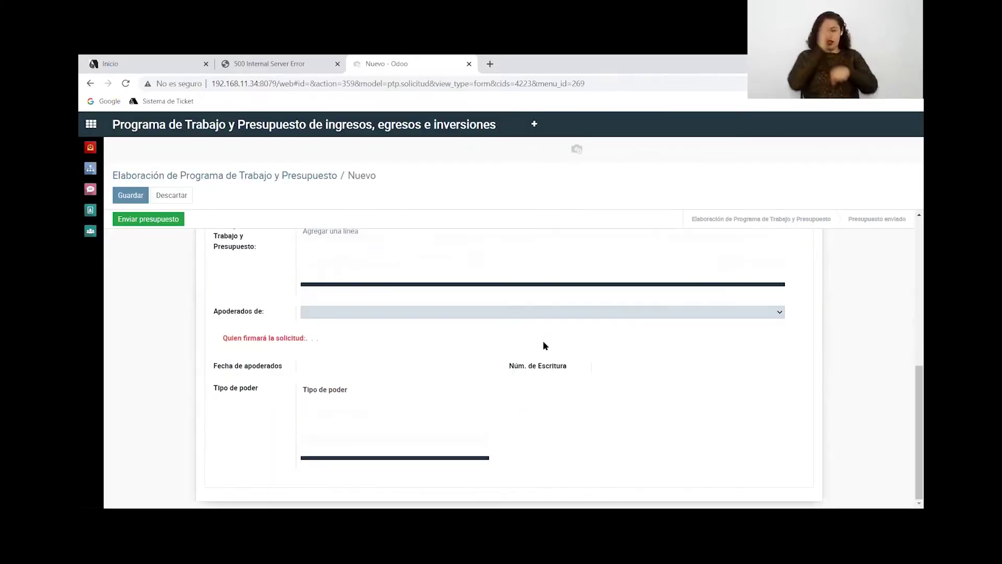
{"action": "left_click", "coordinate": [381, 312]}
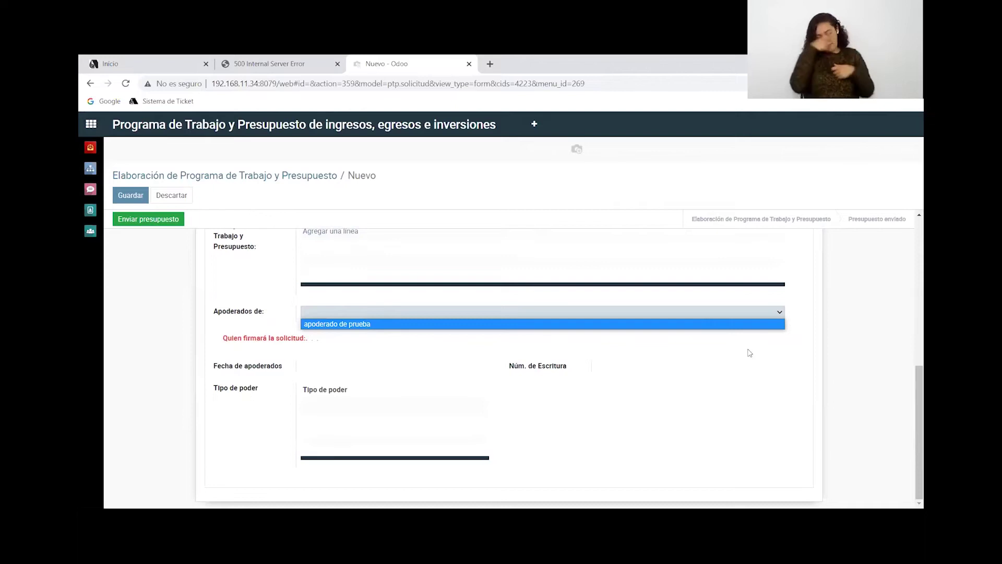
Dismiss the Apoderados de list and scroll through the empty request form for 0583 ADEAPAC
{"action": "scroll", "coordinate": [707, 422], "scroll_direction": "up", "scroll_amount": 1}
{"action": "scroll", "coordinate": [707, 423], "scroll_direction": "up", "scroll_amount": 1}
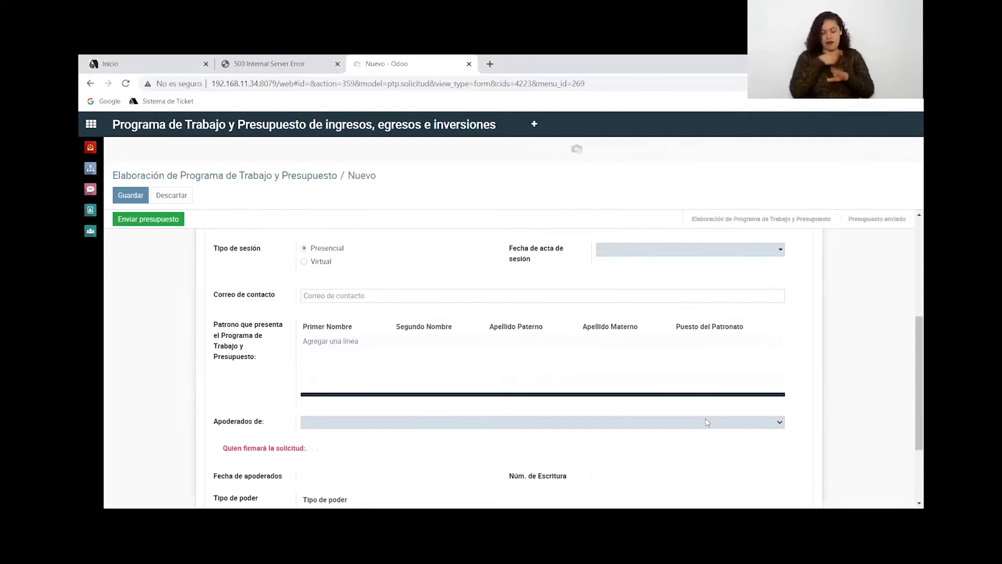
{"action": "scroll", "coordinate": [707, 422], "scroll_direction": "up", "scroll_amount": 3}
{"action": "scroll", "coordinate": [706, 420], "scroll_direction": "down", "scroll_amount": 4}
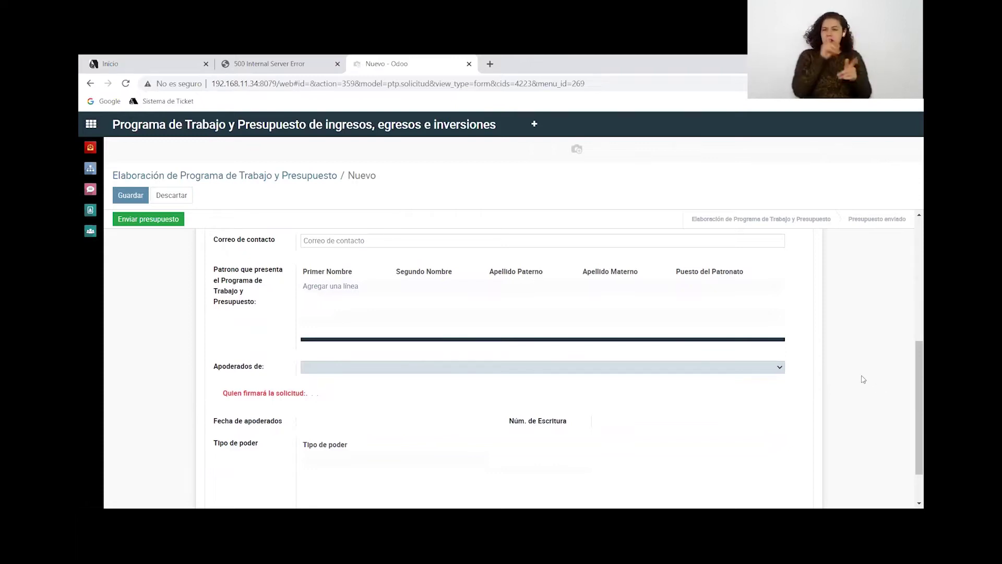
{"action": "left_click_drag", "start_coordinate": [909, 358], "coordinate": [910, 220]}
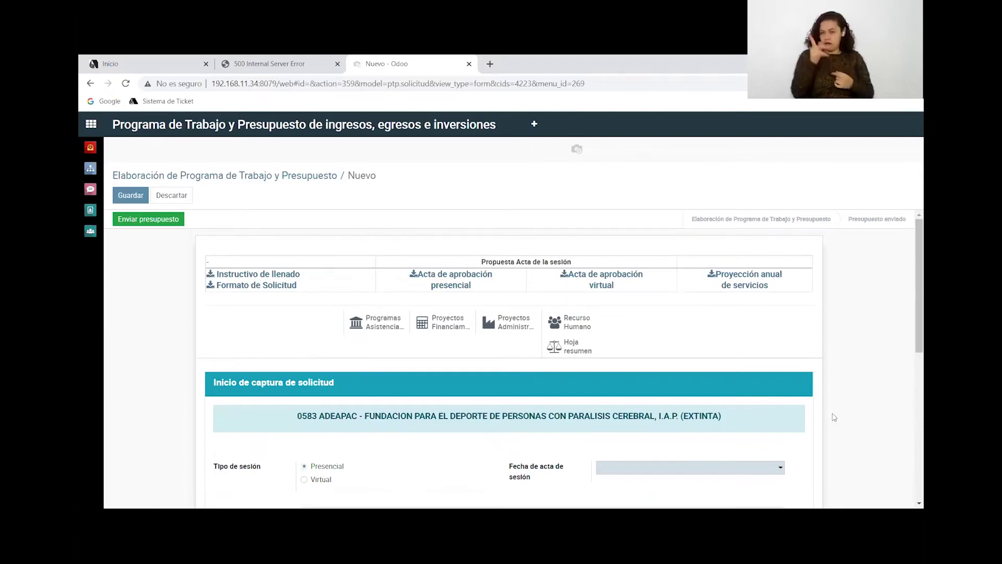
Review the request form once more, then advance the presentation to slide 30 on virtual sessions
{"action": "scroll", "coordinate": [836, 421], "scroll_direction": "down", "scroll_amount": 8}
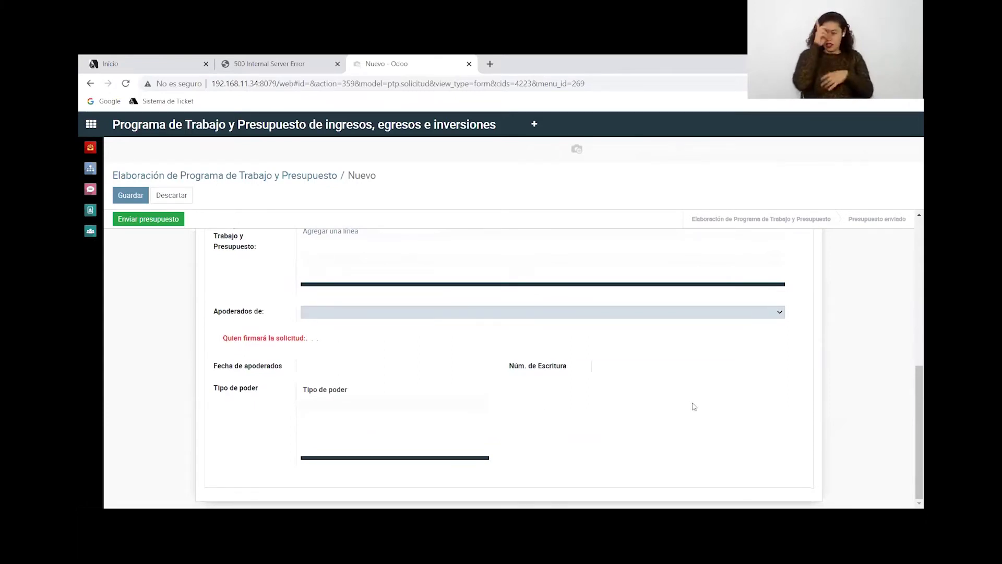
{"action": "scroll", "coordinate": [694, 406], "scroll_direction": "up", "scroll_amount": 6}
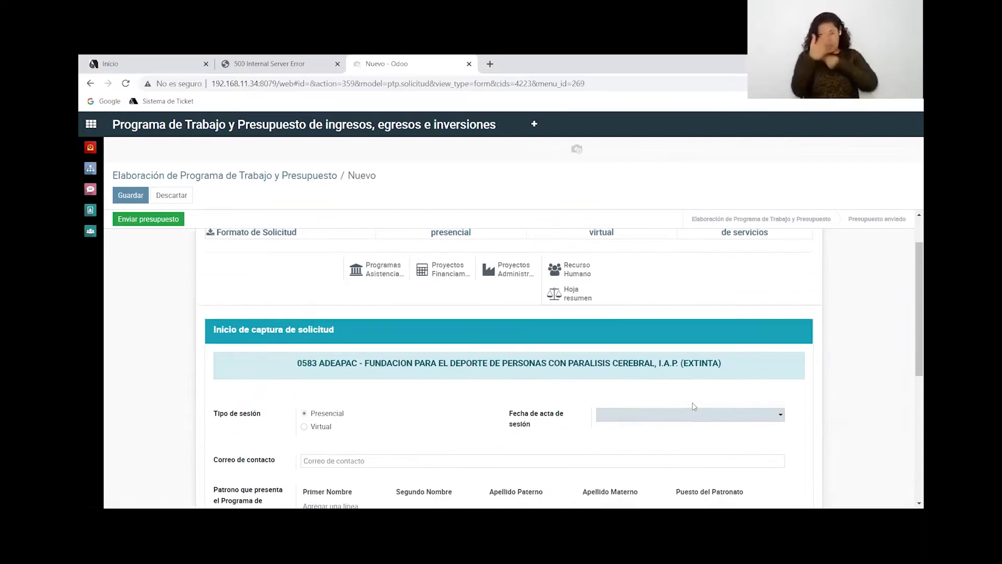
{"action": "scroll", "coordinate": [694, 407], "scroll_direction": "up", "scroll_amount": 1}
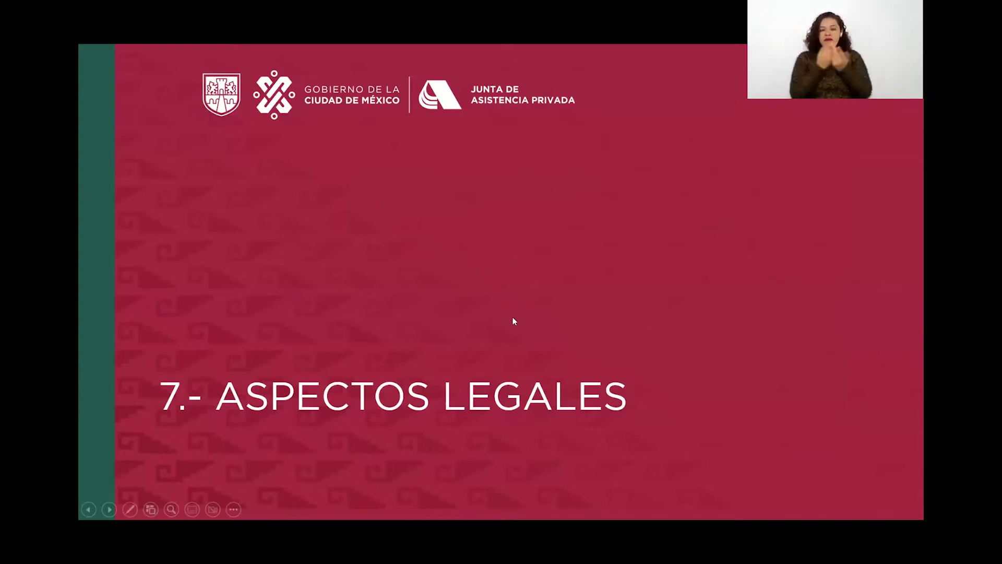
{"action": "left_click", "coordinate": [109, 508]}
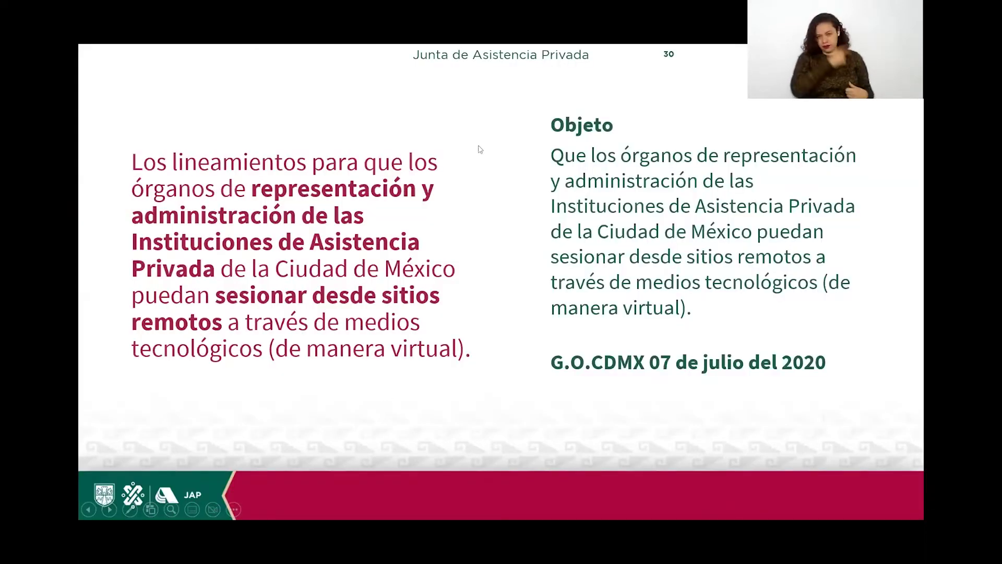
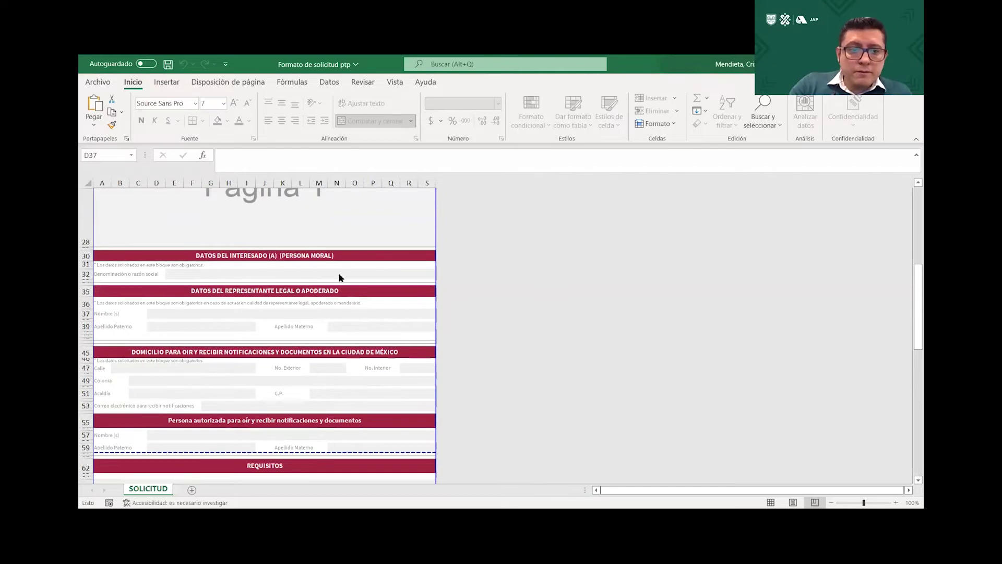
Scroll down the Acta de sesión virtual document to the attendance-confirmation paragraph
{"action": "scroll", "coordinate": [493, 286], "scroll_direction": "down", "scroll_amount": 3}
{"action": "scroll", "coordinate": [493, 286], "scroll_direction": "down", "scroll_amount": 2}
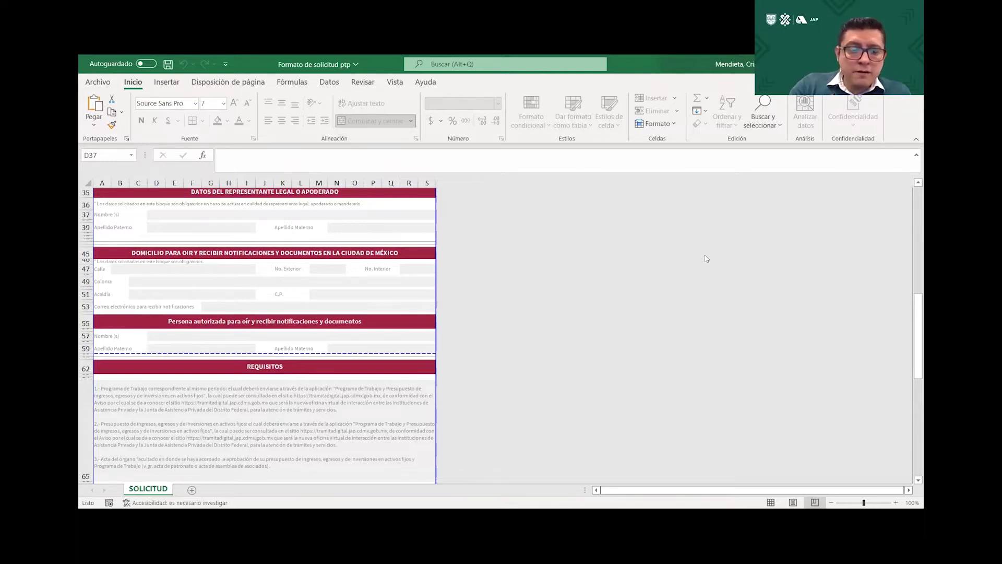
{"action": "scroll", "coordinate": [678, 278], "scroll_direction": "down", "scroll_amount": 2}
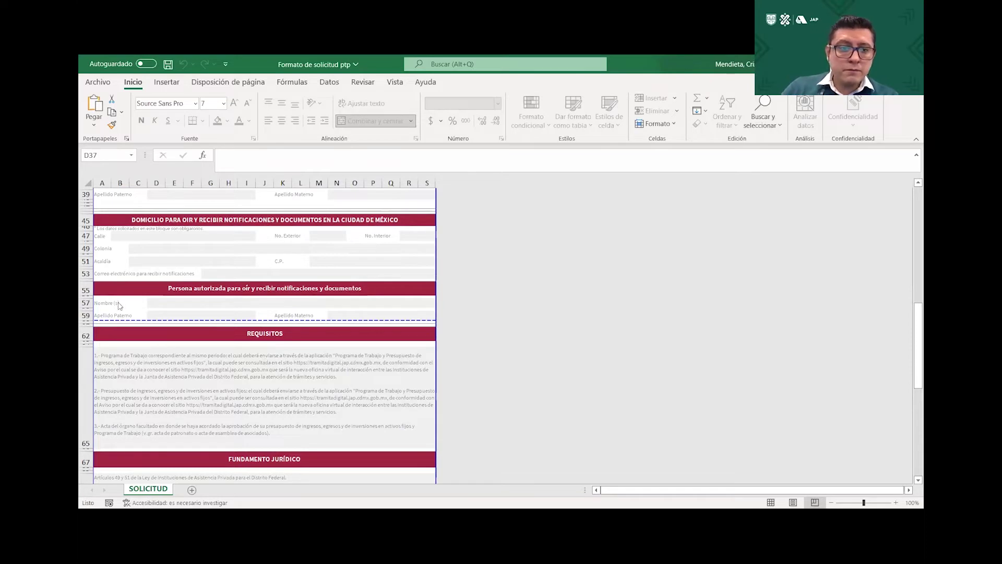
{"action": "scroll", "coordinate": [153, 302], "scroll_direction": "down", "scroll_amount": 1}
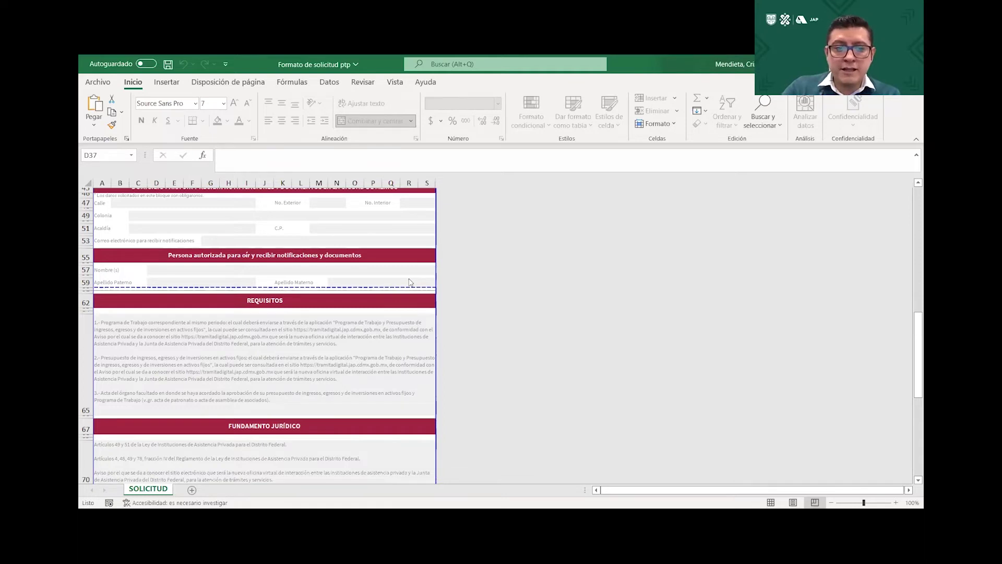
{"action": "scroll", "coordinate": [409, 282], "scroll_direction": "down", "scroll_amount": 2}
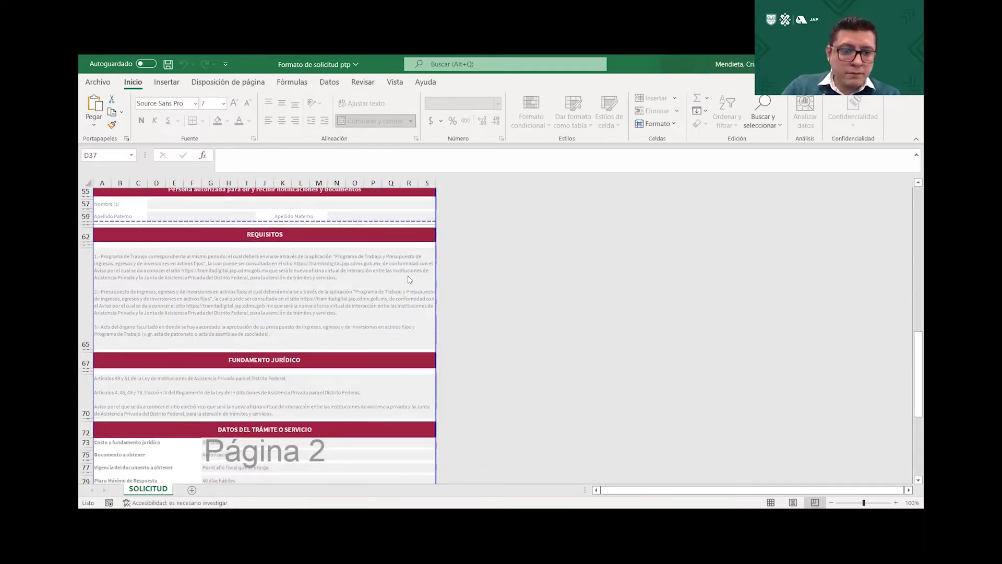
{"action": "scroll", "coordinate": [409, 279], "scroll_direction": "down", "scroll_amount": 4}
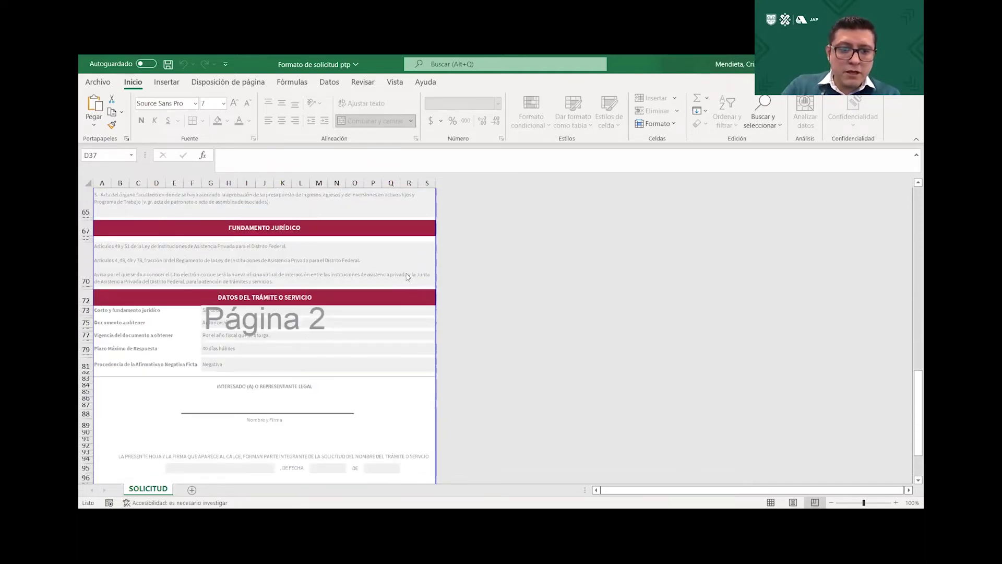
{"action": "scroll", "coordinate": [353, 428], "scroll_direction": "down", "scroll_amount": 1}
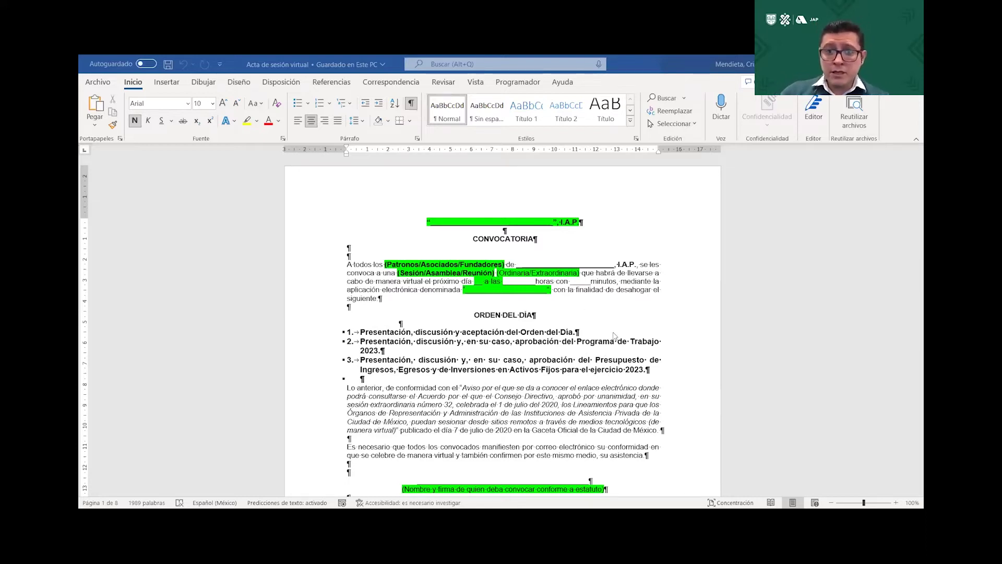
{"action": "scroll", "coordinate": [607, 275], "scroll_direction": "down", "scroll_amount": 1}
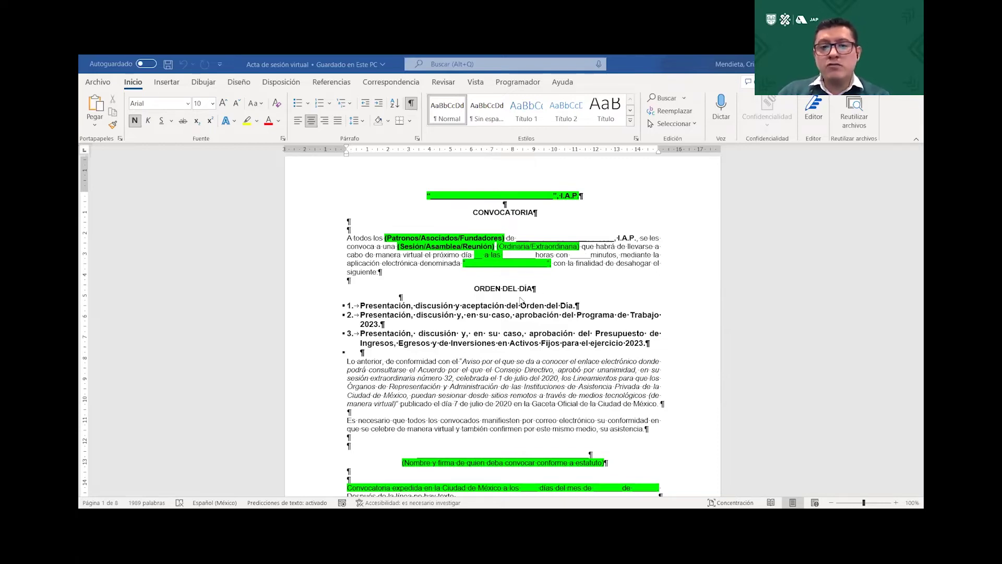
{"action": "scroll", "coordinate": [520, 299], "scroll_direction": "down", "scroll_amount": 3}
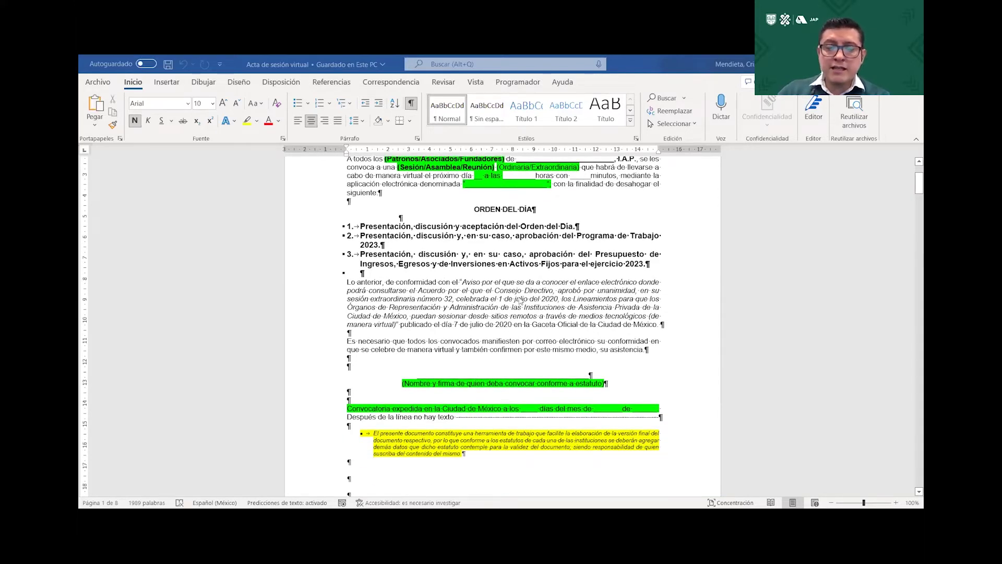
{"action": "scroll", "coordinate": [520, 301], "scroll_direction": "down", "scroll_amount": 2}
{"action": "scroll", "coordinate": [521, 300], "scroll_direction": "down", "scroll_amount": 9}
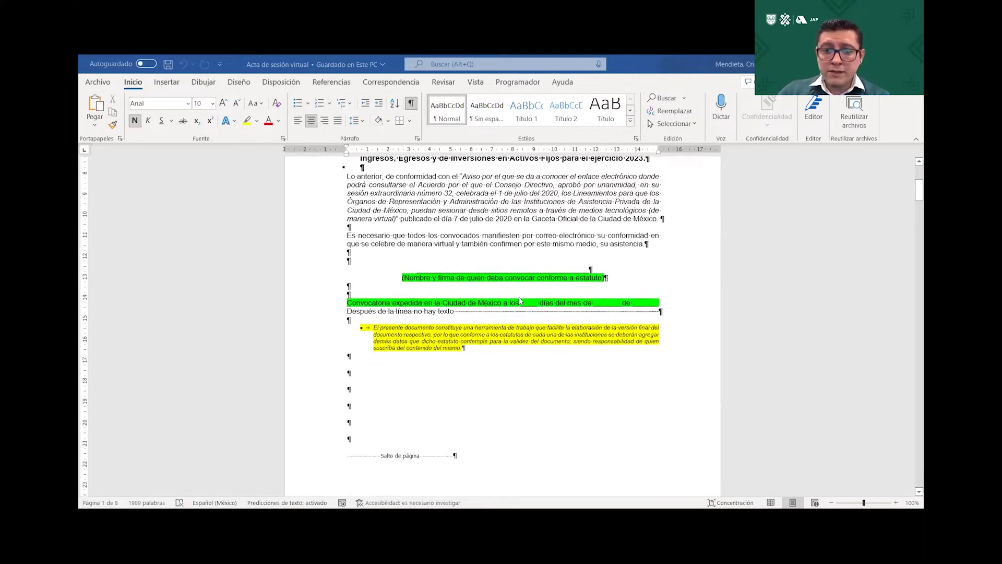
{"action": "scroll", "coordinate": [520, 299], "scroll_direction": "up", "scroll_amount": 9}
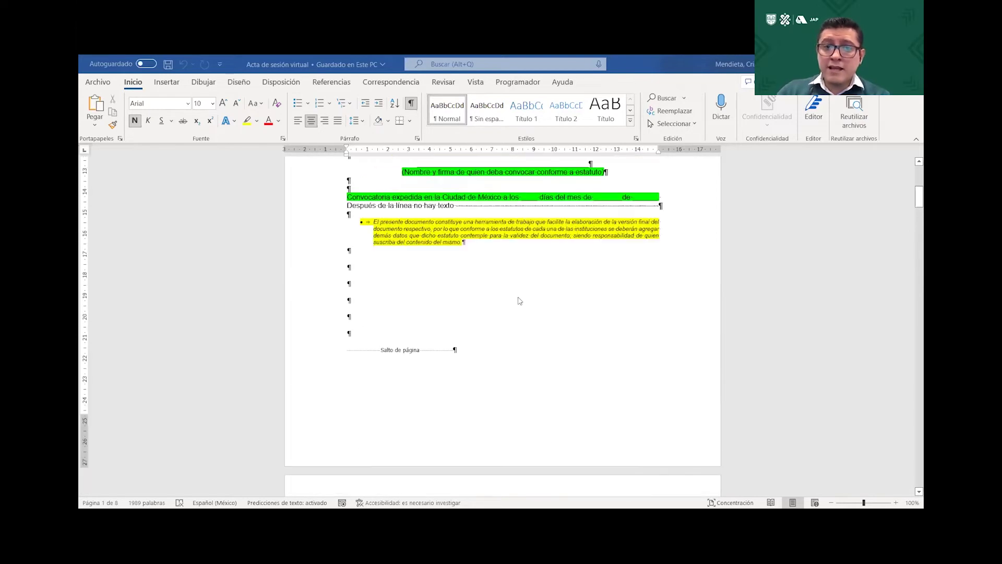
{"action": "scroll", "coordinate": [503, 306], "scroll_direction": "up", "scroll_amount": 5}
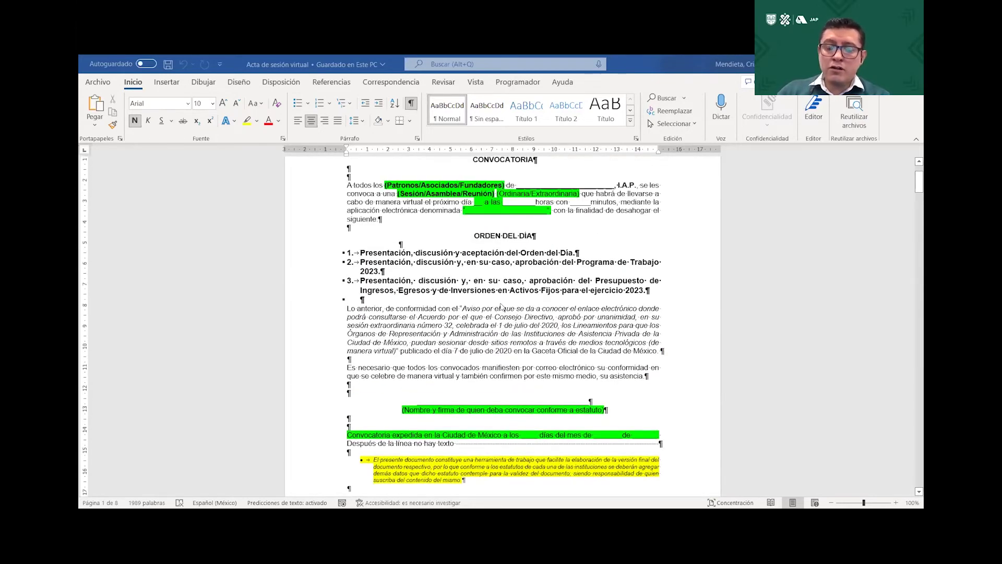
{"action": "scroll", "coordinate": [501, 306], "scroll_direction": "down", "scroll_amount": 1}
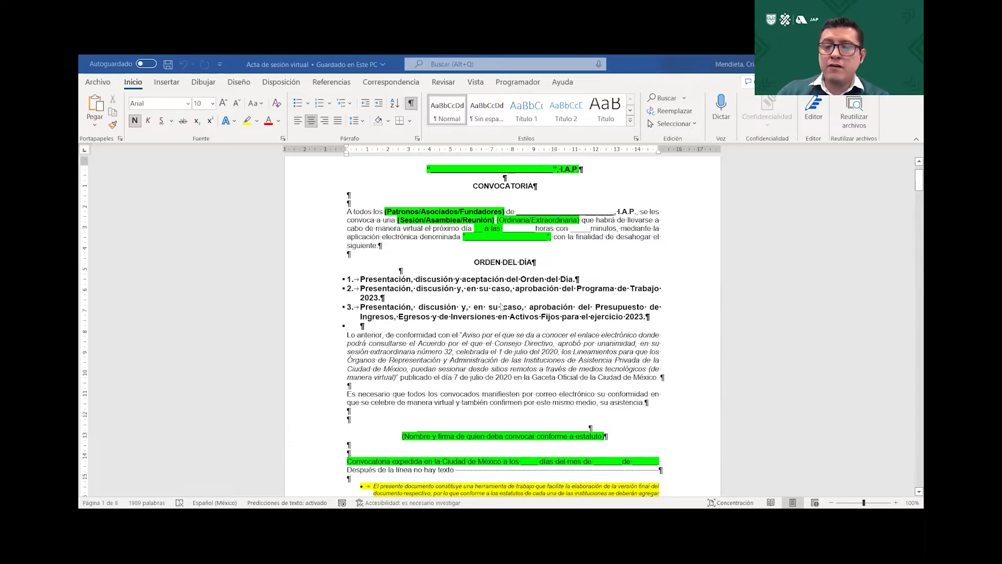
{"action": "scroll", "coordinate": [501, 306], "scroll_direction": "down", "scroll_amount": 5}
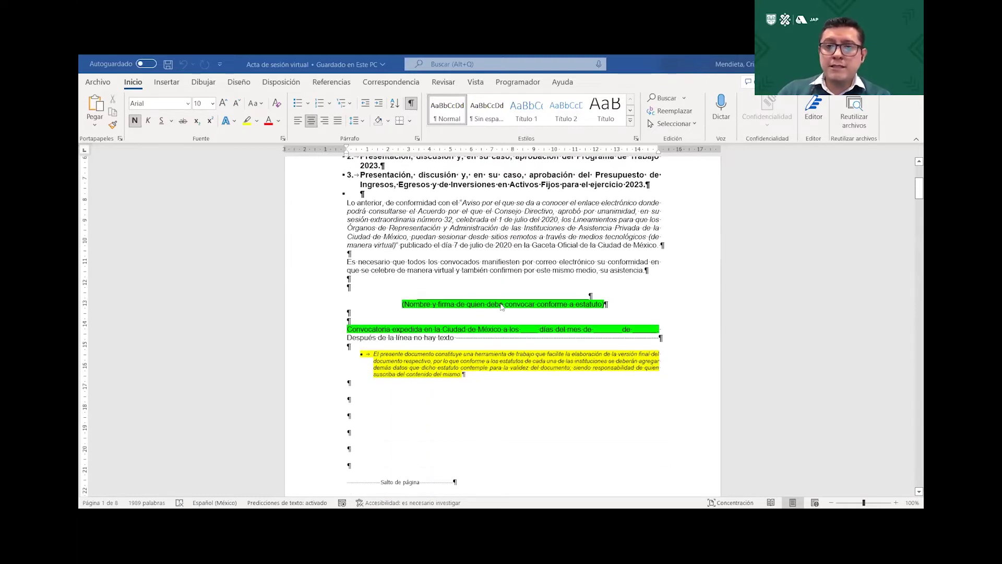
{"action": "scroll", "coordinate": [501, 306], "scroll_direction": "down", "scroll_amount": 14}
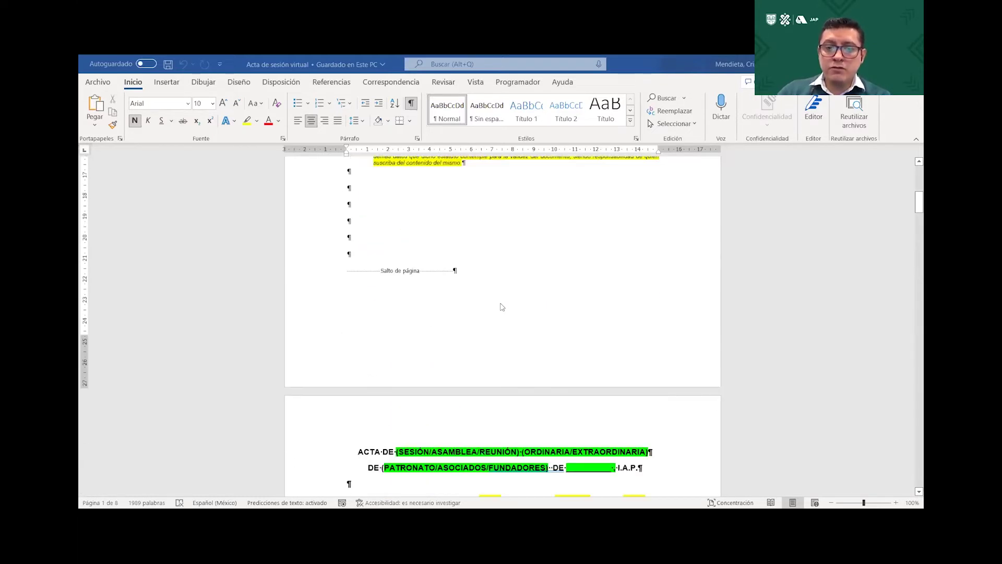
{"action": "scroll", "coordinate": [501, 306], "scroll_direction": "down", "scroll_amount": 3}
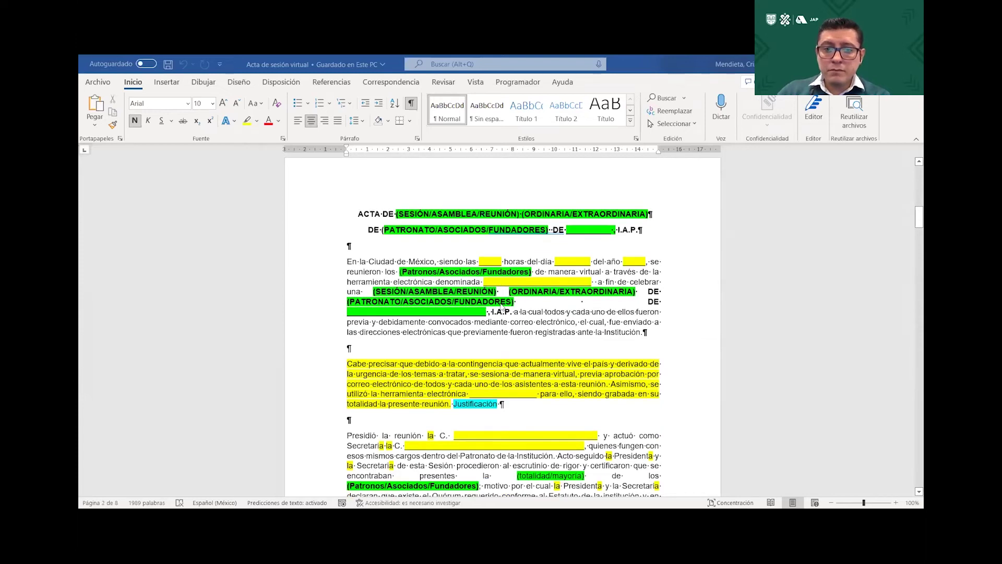
{"action": "scroll", "coordinate": [501, 308], "scroll_direction": "down", "scroll_amount": 1}
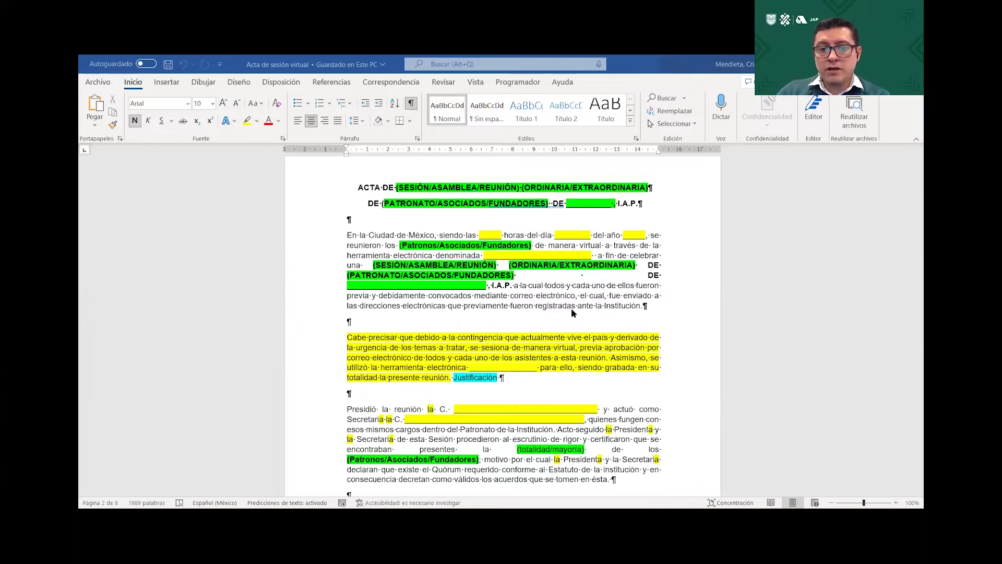
{"action": "scroll", "coordinate": [572, 309], "scroll_direction": "down", "scroll_amount": 3}
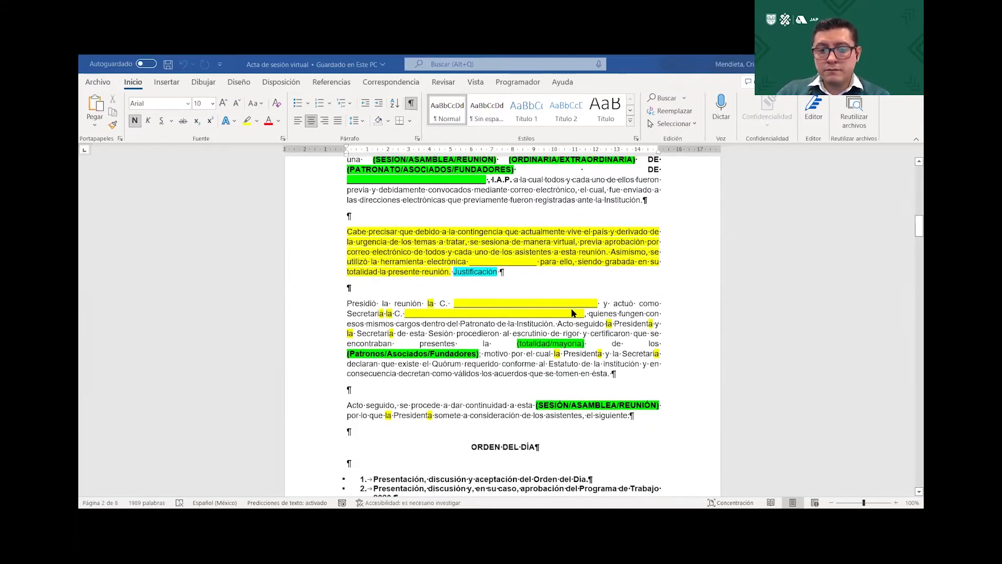
{"action": "scroll", "coordinate": [573, 312], "scroll_direction": "down", "scroll_amount": 2}
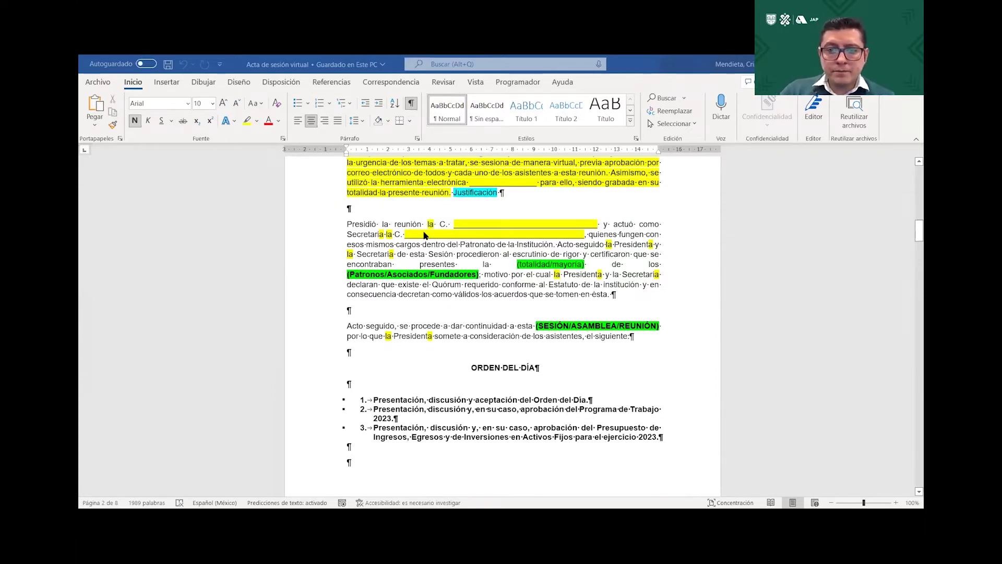
{"action": "scroll", "coordinate": [624, 310], "scroll_direction": "down", "scroll_amount": 4}
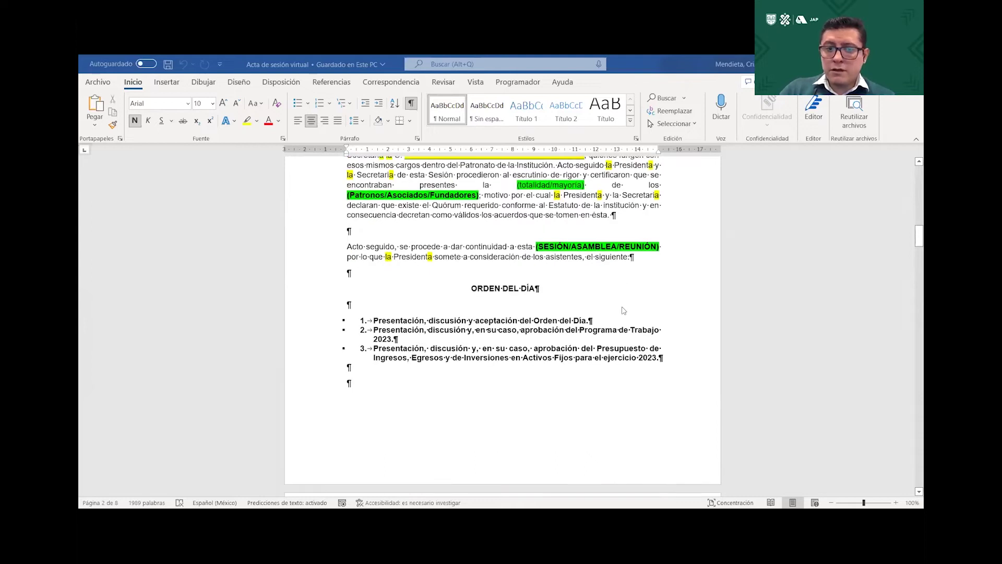
{"action": "scroll", "coordinate": [624, 310], "scroll_direction": "down", "scroll_amount": 1}
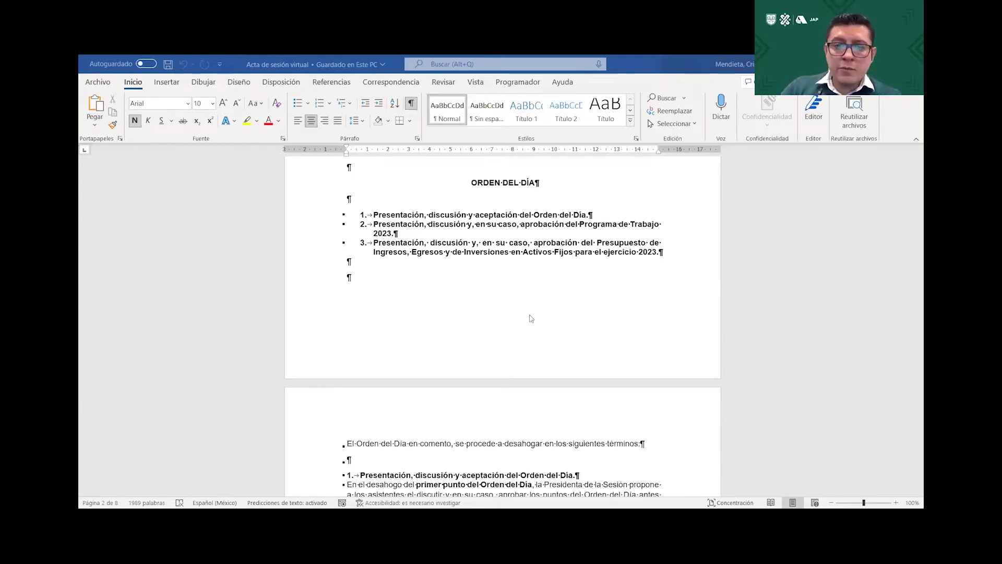
{"action": "scroll", "coordinate": [531, 314], "scroll_direction": "down", "scroll_amount": 2}
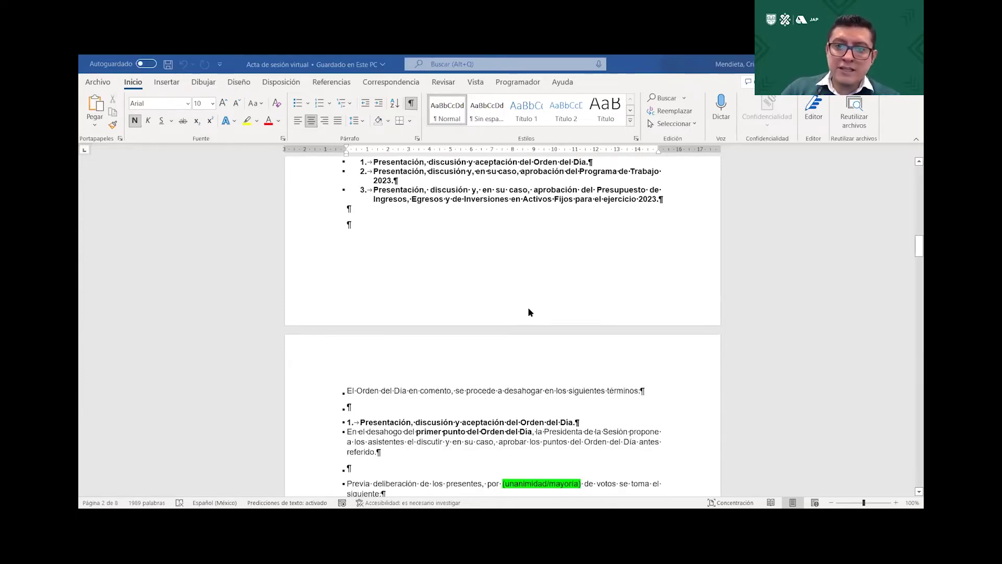
{"action": "scroll", "coordinate": [567, 305], "scroll_direction": "down", "scroll_amount": 3}
{"action": "scroll", "coordinate": [556, 308], "scroll_direction": "down", "scroll_amount": 8}
{"action": "scroll", "coordinate": [550, 308], "scroll_direction": "down", "scroll_amount": 10}
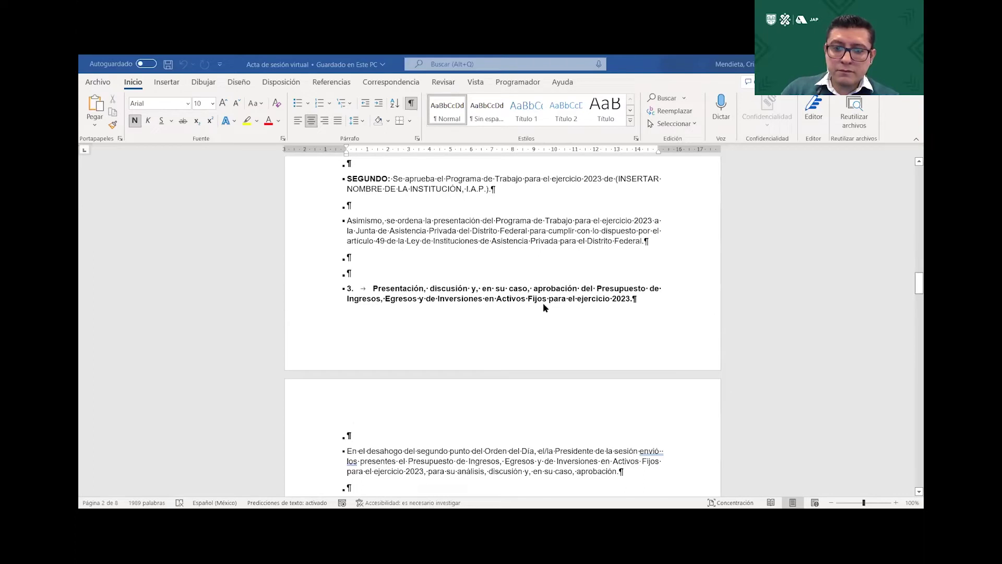
{"action": "scroll", "coordinate": [543, 302], "scroll_direction": "down", "scroll_amount": 20}
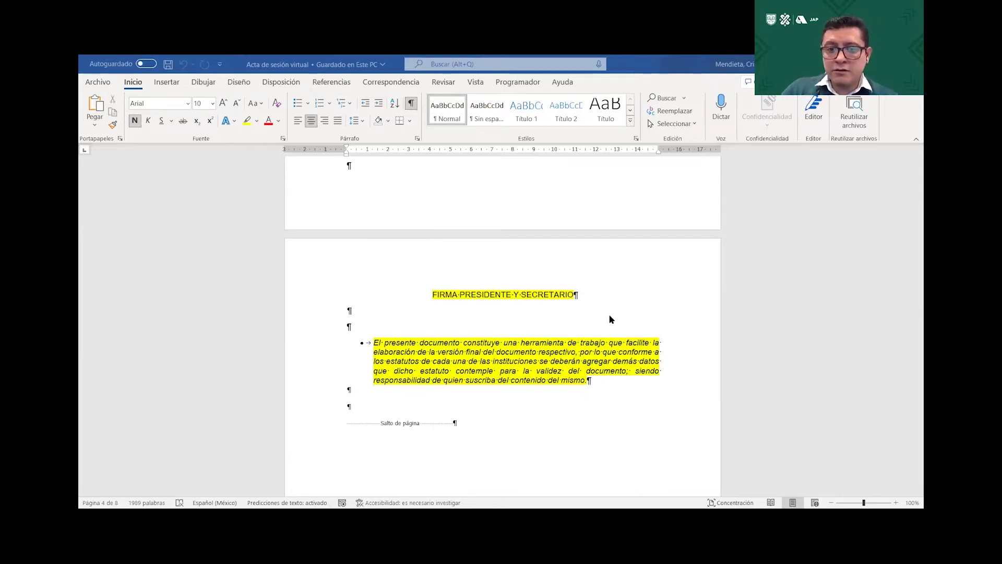
{"action": "scroll", "coordinate": [626, 390], "scroll_direction": "down", "scroll_amount": 1}
{"action": "scroll", "coordinate": [627, 389], "scroll_direction": "down", "scroll_amount": 1}
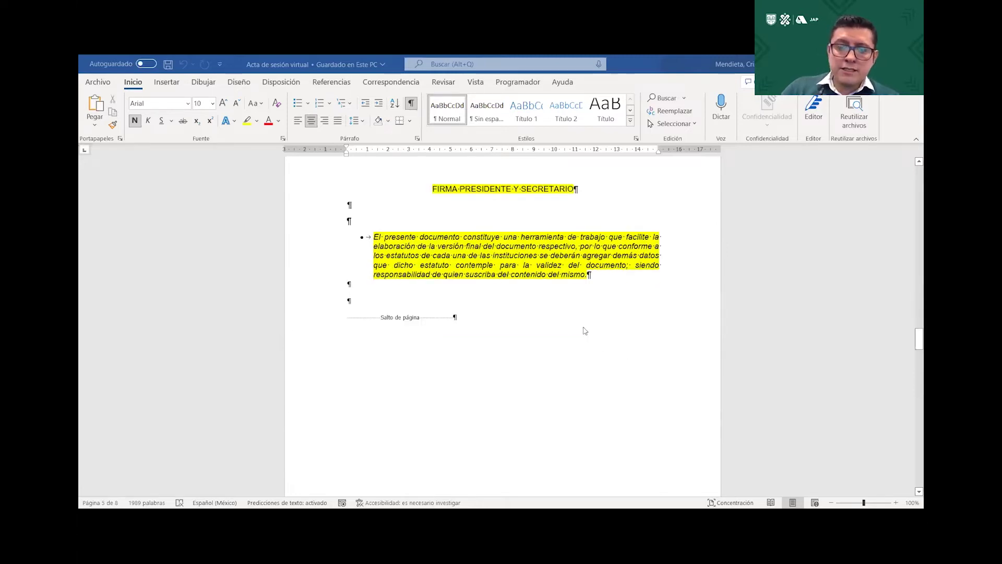
{"action": "scroll", "coordinate": [585, 331], "scroll_direction": "down", "scroll_amount": 5}
{"action": "scroll", "coordinate": [574, 374], "scroll_direction": "down", "scroll_amount": 2}
{"action": "scroll", "coordinate": [575, 383], "scroll_direction": "up", "scroll_amount": 5}
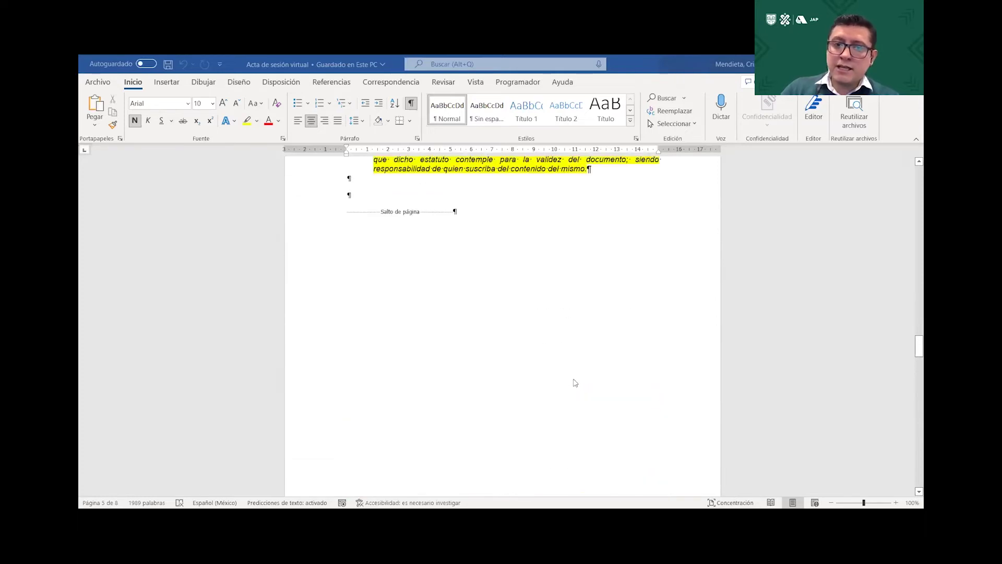
{"action": "scroll", "coordinate": [575, 382], "scroll_direction": "up", "scroll_amount": 3}
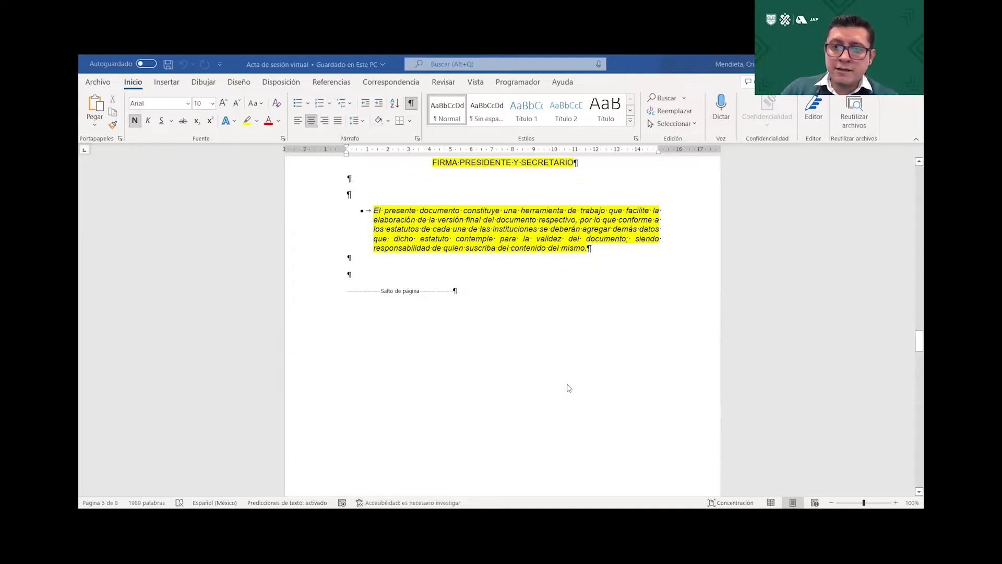
{"action": "scroll", "coordinate": [569, 387], "scroll_direction": "down", "scroll_amount": 12}
{"action": "scroll", "coordinate": [567, 386], "scroll_direction": "down", "scroll_amount": 7}
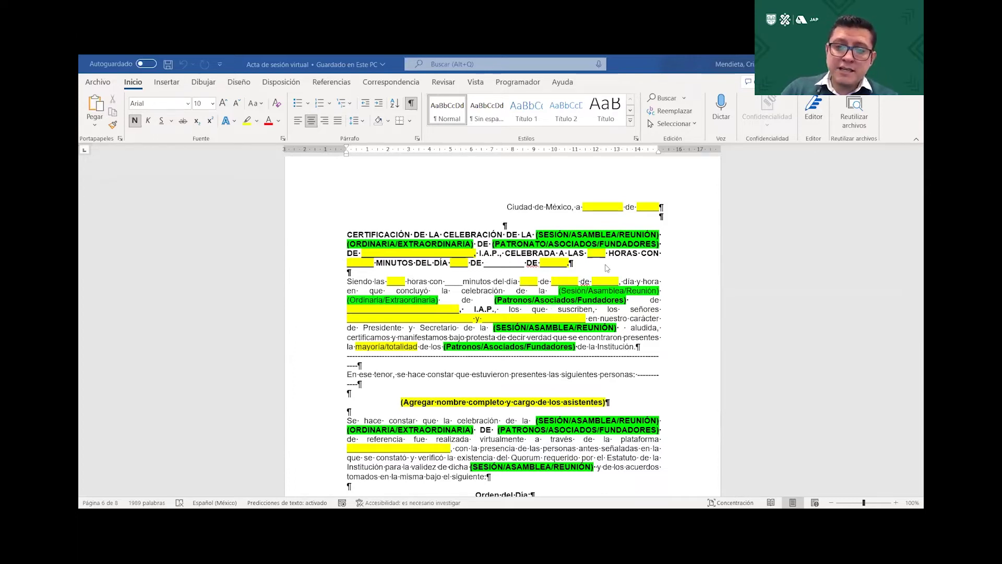
Scroll through the rest of the Acta de sesión virtual minutes template
{"action": "scroll", "coordinate": [583, 338], "scroll_direction": "down", "scroll_amount": 2}
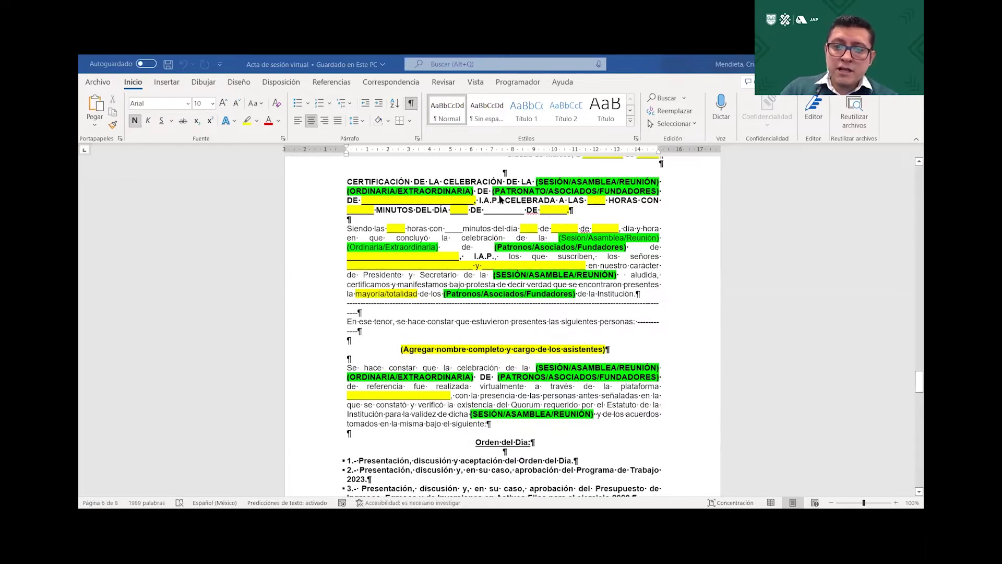
{"action": "scroll", "coordinate": [532, 277], "scroll_direction": "down", "scroll_amount": 3}
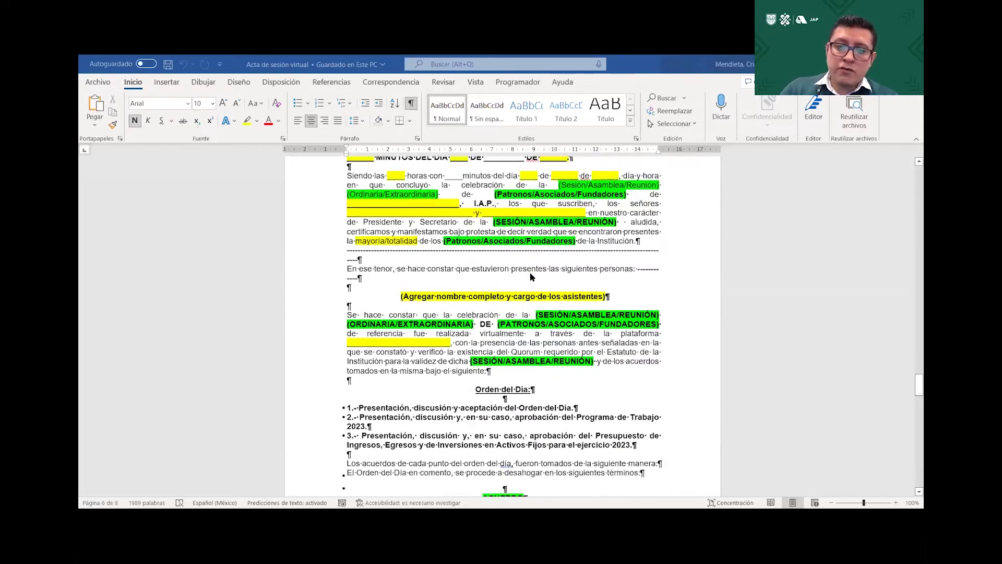
{"action": "scroll", "coordinate": [532, 277], "scroll_direction": "down", "scroll_amount": 5}
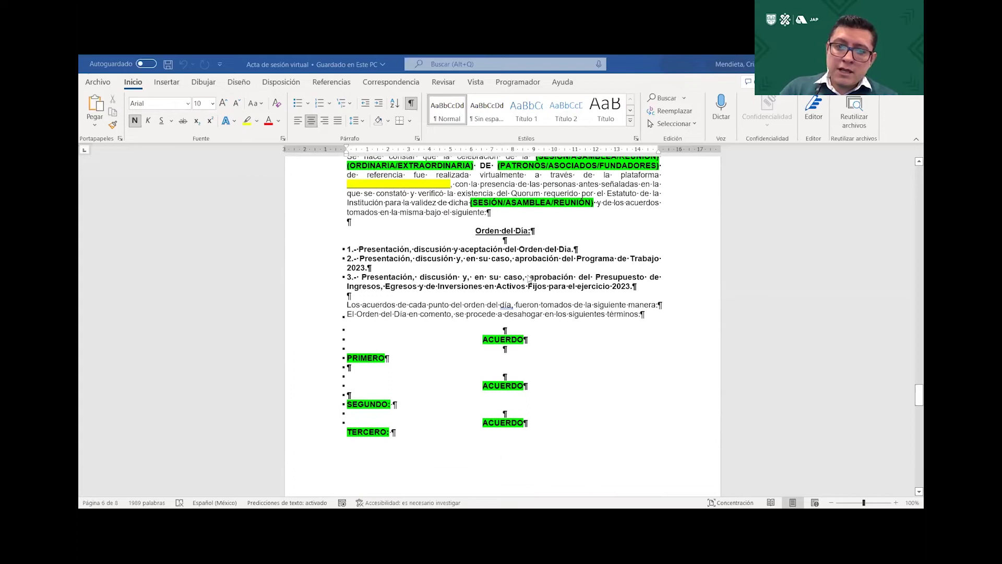
{"action": "scroll", "coordinate": [529, 278], "scroll_direction": "up", "scroll_amount": 10}
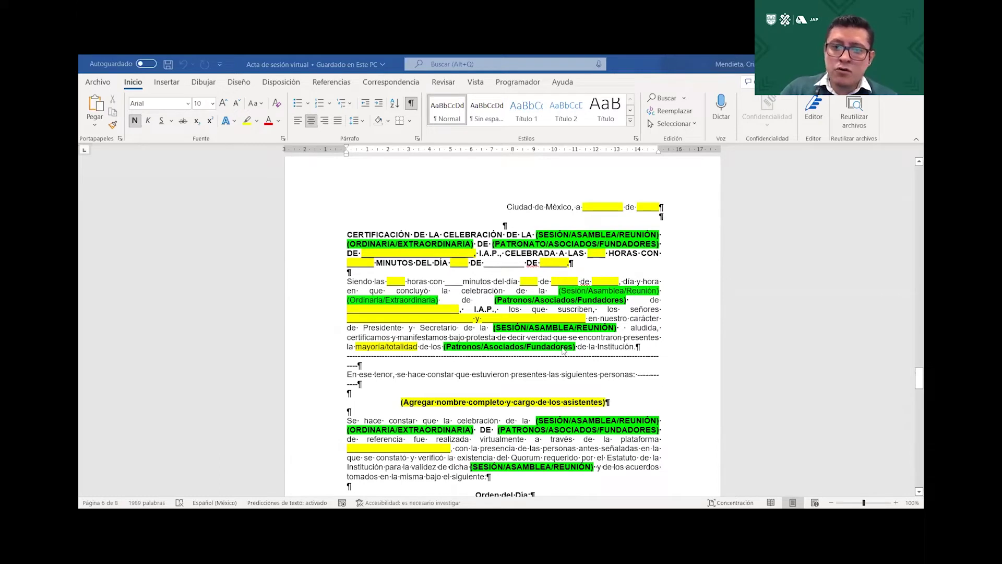
{"action": "scroll", "coordinate": [564, 351], "scroll_direction": "down", "scroll_amount": 14}
{"action": "scroll", "coordinate": [564, 374], "scroll_direction": "down", "scroll_amount": 13}
{"action": "scroll", "coordinate": [564, 376], "scroll_direction": "down", "scroll_amount": 20}
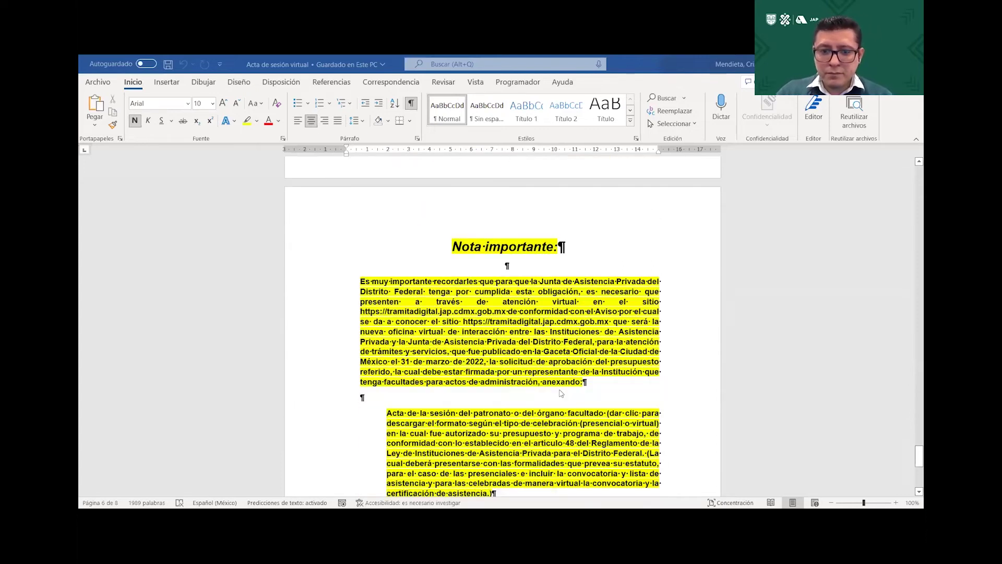
{"action": "scroll", "coordinate": [561, 393], "scroll_direction": "down", "scroll_amount": 2}
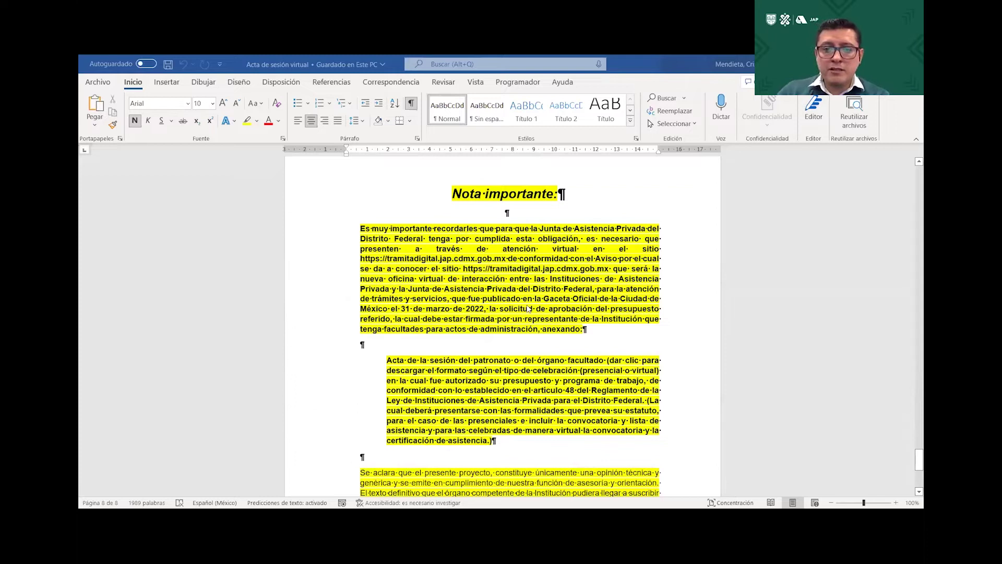
{"action": "scroll", "coordinate": [527, 310], "scroll_direction": "down", "scroll_amount": 2}
{"action": "scroll", "coordinate": [523, 315], "scroll_direction": "down", "scroll_amount": 8}
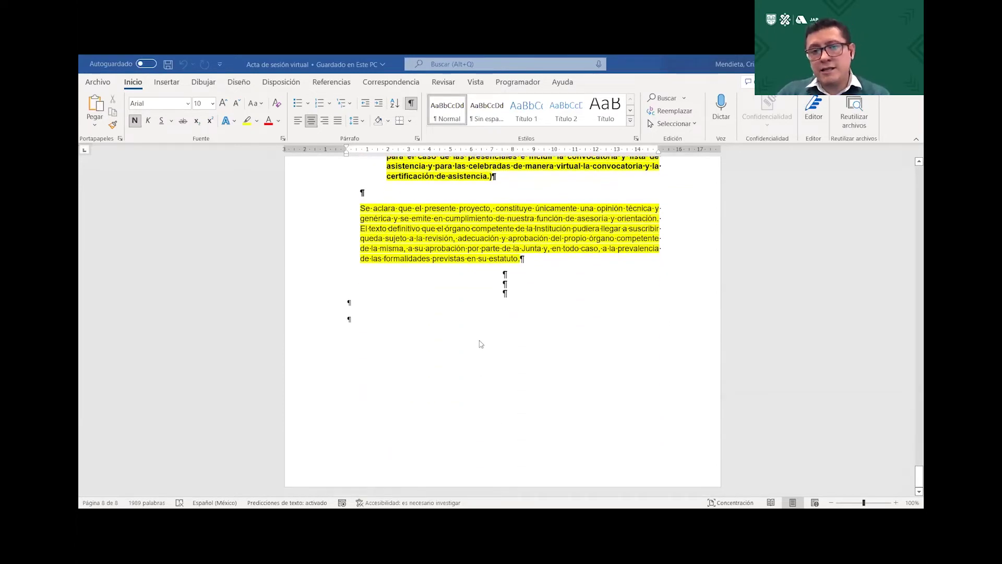
{"action": "scroll", "coordinate": [527, 352], "scroll_direction": "up", "scroll_amount": 6}
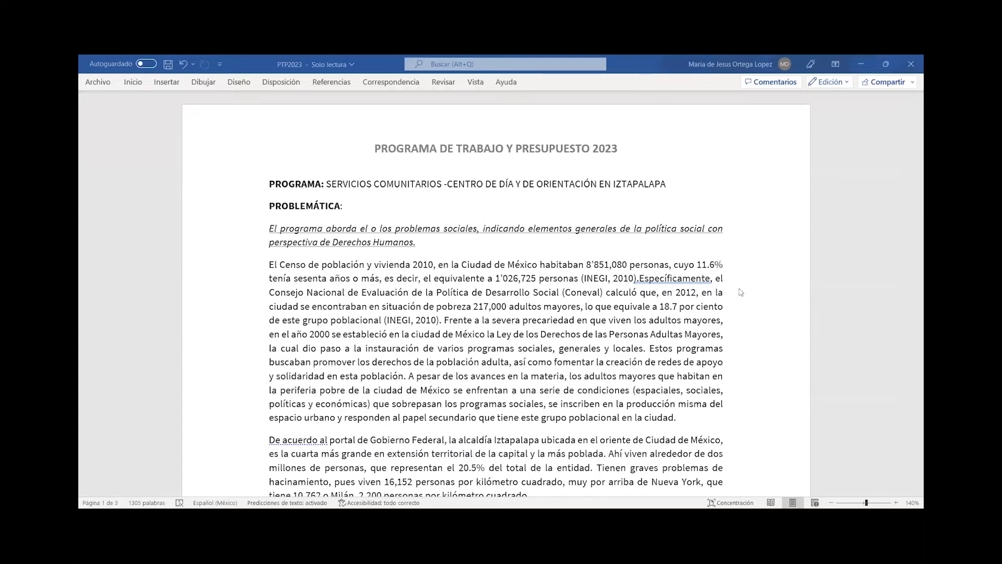
Scroll through PTP2023 pages 1–3 and back up to the top
{"action": "scroll", "coordinate": [862, 238], "scroll_direction": "down", "scroll_amount": 4}
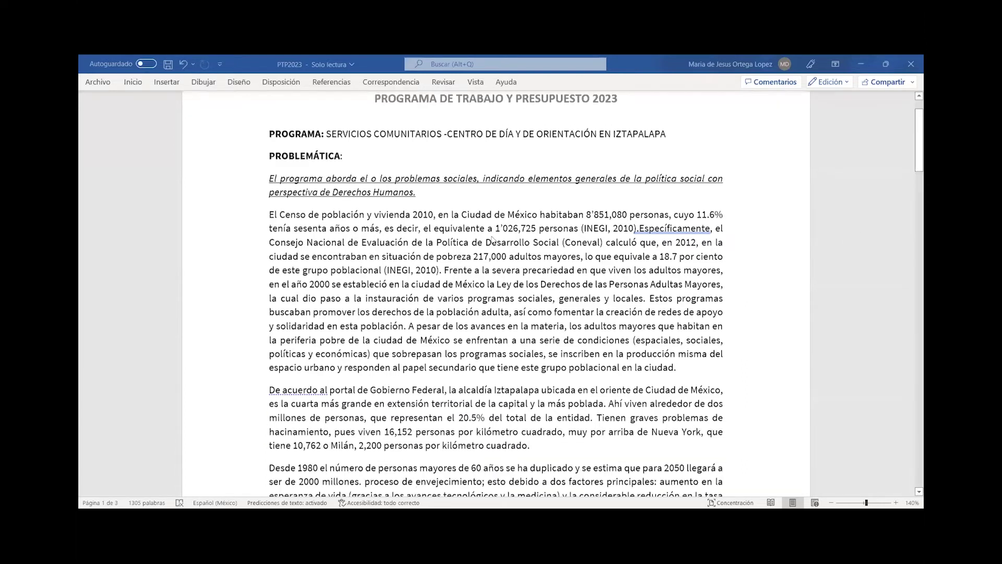
{"action": "scroll", "coordinate": [629, 289], "scroll_direction": "down", "scroll_amount": 3}
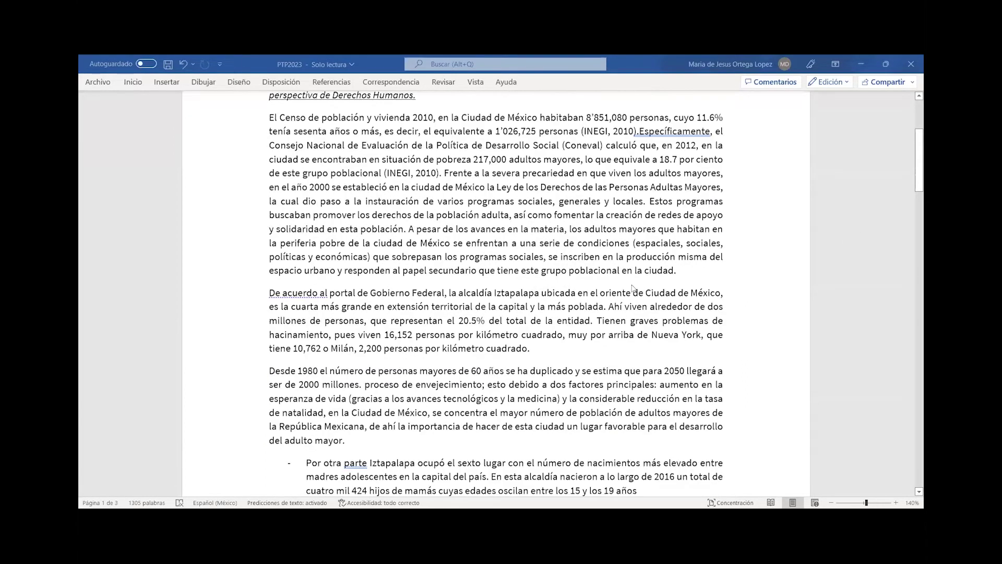
{"action": "scroll", "coordinate": [632, 287], "scroll_direction": "down", "scroll_amount": 10}
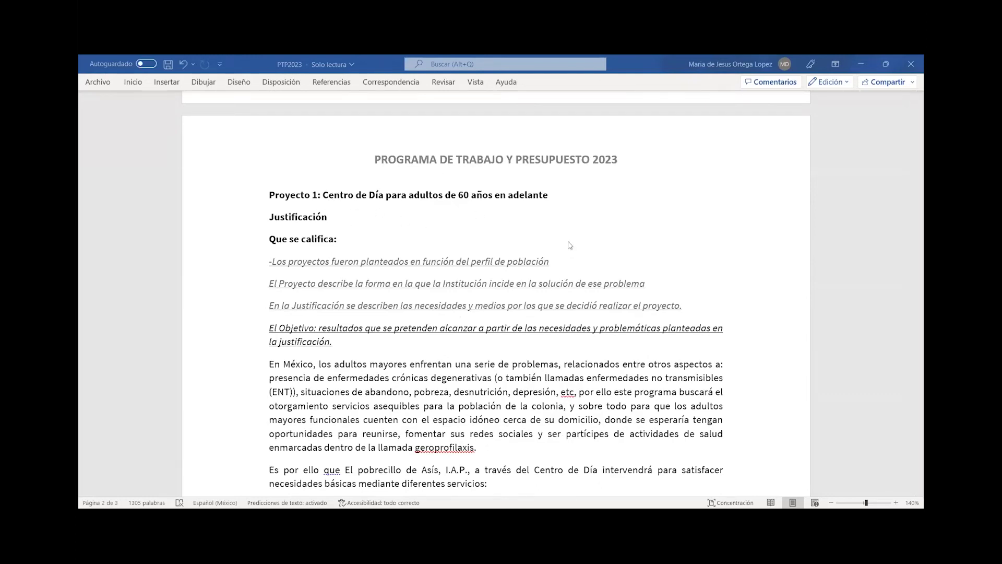
{"action": "scroll", "coordinate": [723, 318], "scroll_direction": "down", "scroll_amount": 2}
{"action": "scroll", "coordinate": [724, 320], "scroll_direction": "down", "scroll_amount": 2}
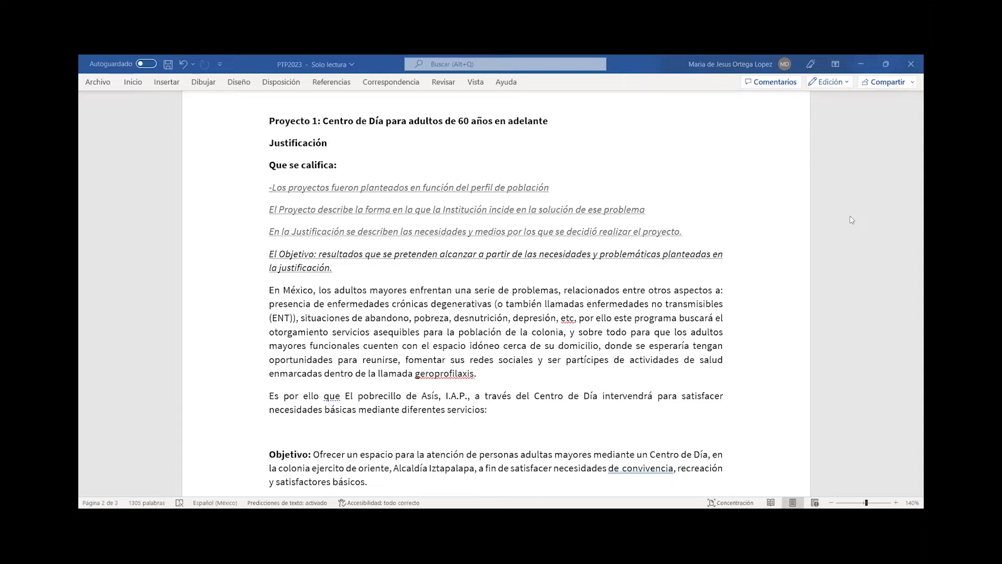
{"action": "scroll", "coordinate": [851, 220], "scroll_direction": "down", "scroll_amount": 5}
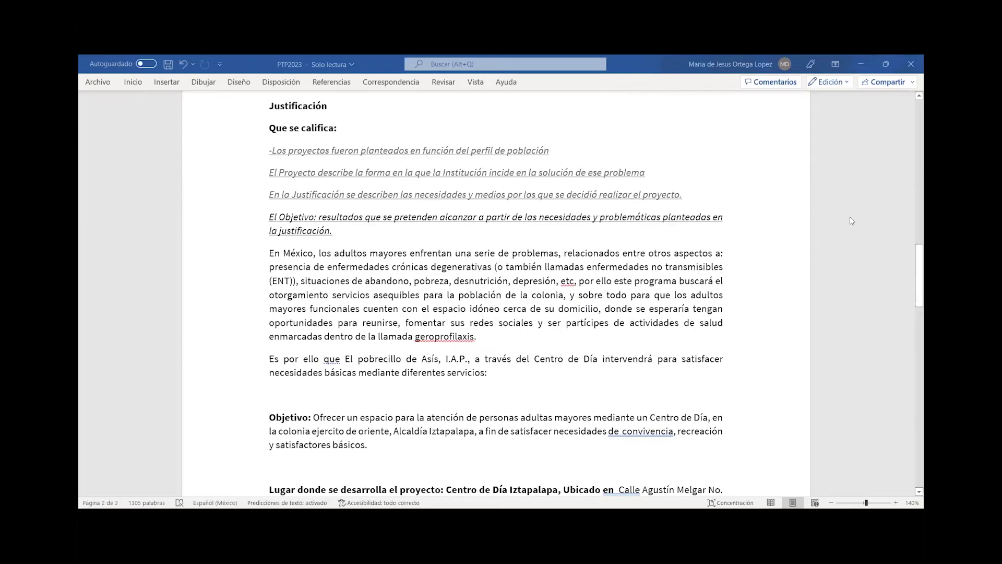
{"action": "scroll", "coordinate": [851, 236], "scroll_direction": "down", "scroll_amount": 8}
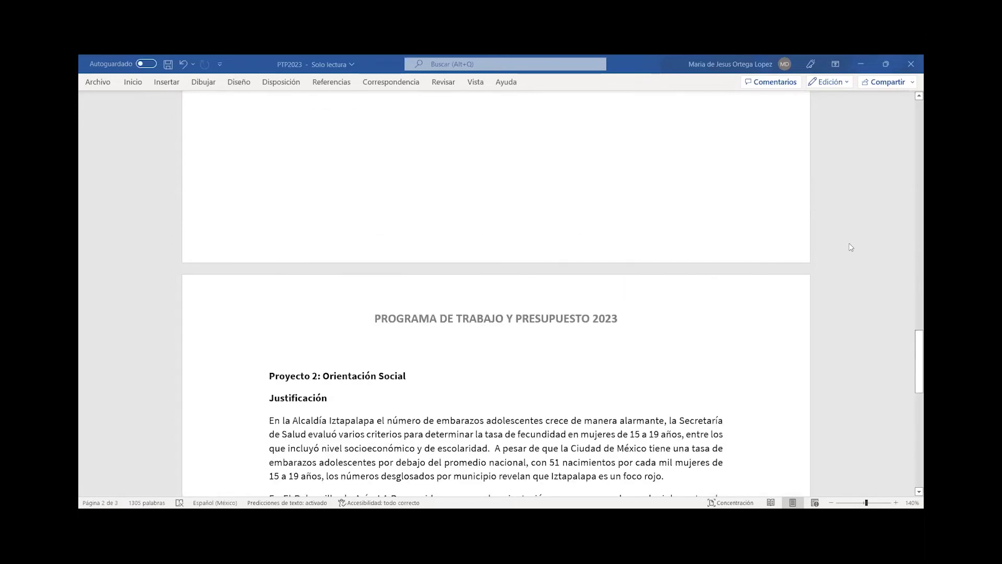
{"action": "scroll", "coordinate": [846, 283], "scroll_direction": "down", "scroll_amount": 3}
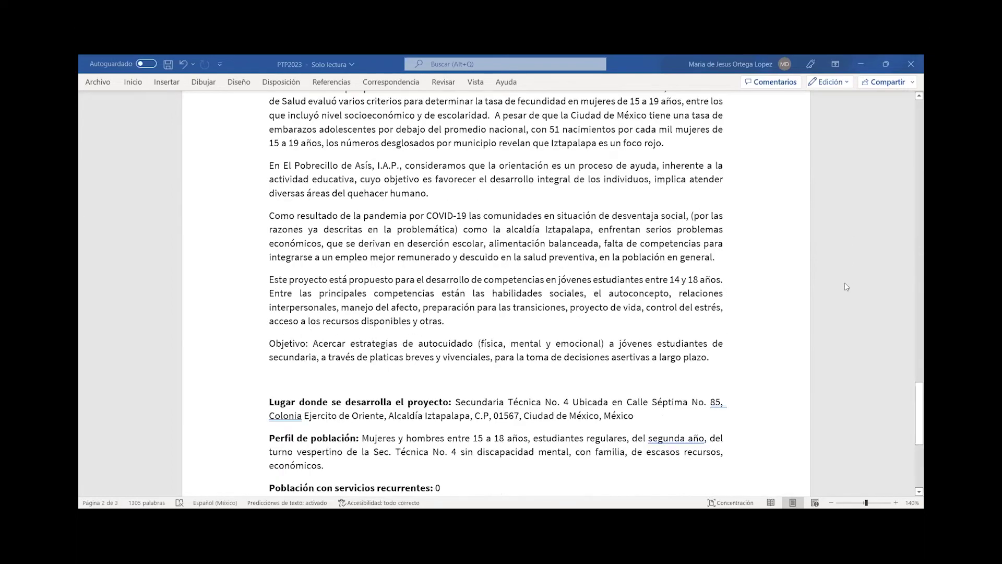
{"action": "scroll", "coordinate": [847, 286], "scroll_direction": "up", "scroll_amount": 3}
{"action": "scroll", "coordinate": [847, 289], "scroll_direction": "up", "scroll_amount": 15}
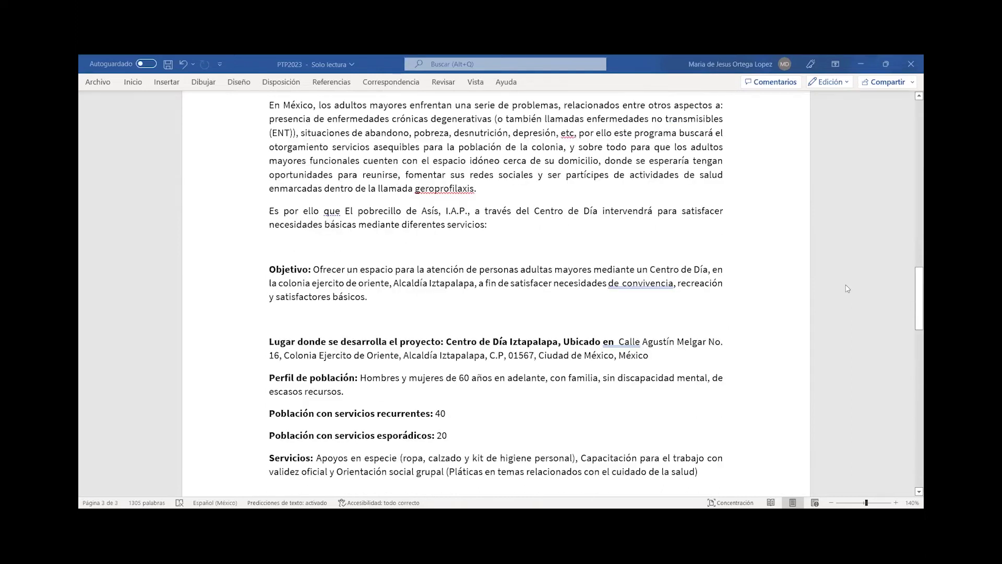
{"action": "scroll", "coordinate": [845, 287], "scroll_direction": "up", "scroll_amount": 8}
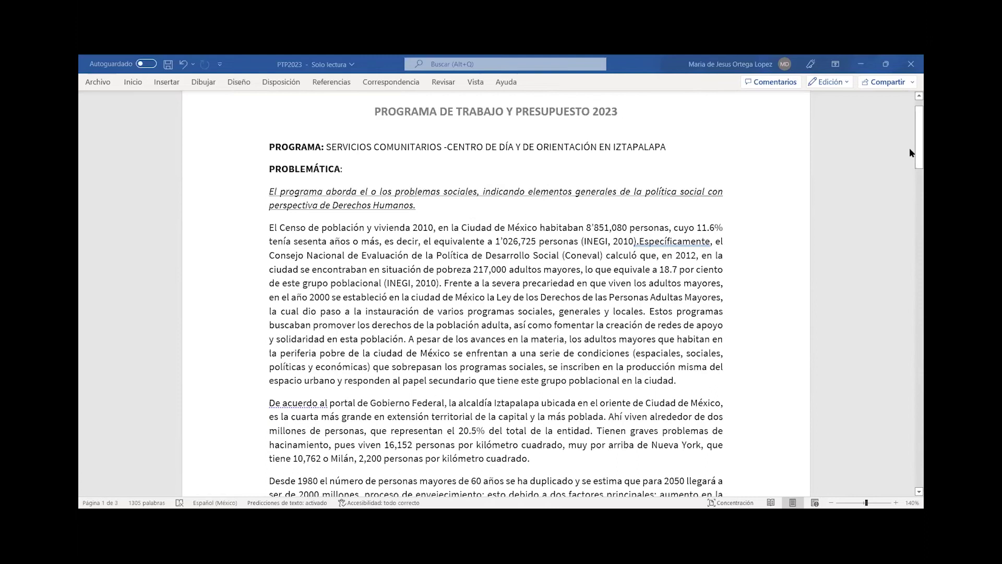
{"action": "scroll", "coordinate": [909, 148], "scroll_direction": "up", "scroll_amount": 1}
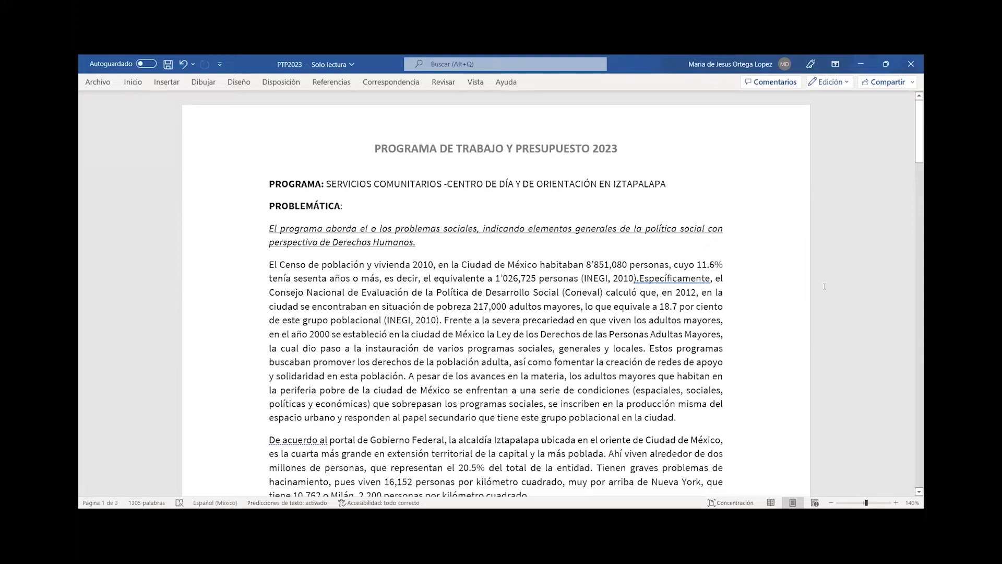
{"action": "scroll", "coordinate": [422, 247], "scroll_direction": "down", "scroll_amount": 4}
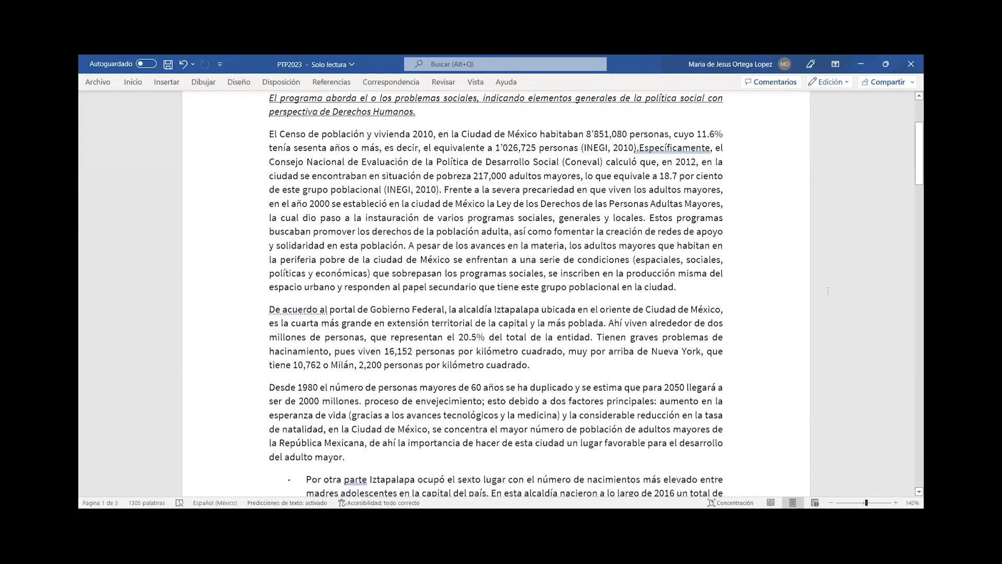
{"action": "scroll", "coordinate": [422, 247], "scroll_direction": "up", "scroll_amount": 2}
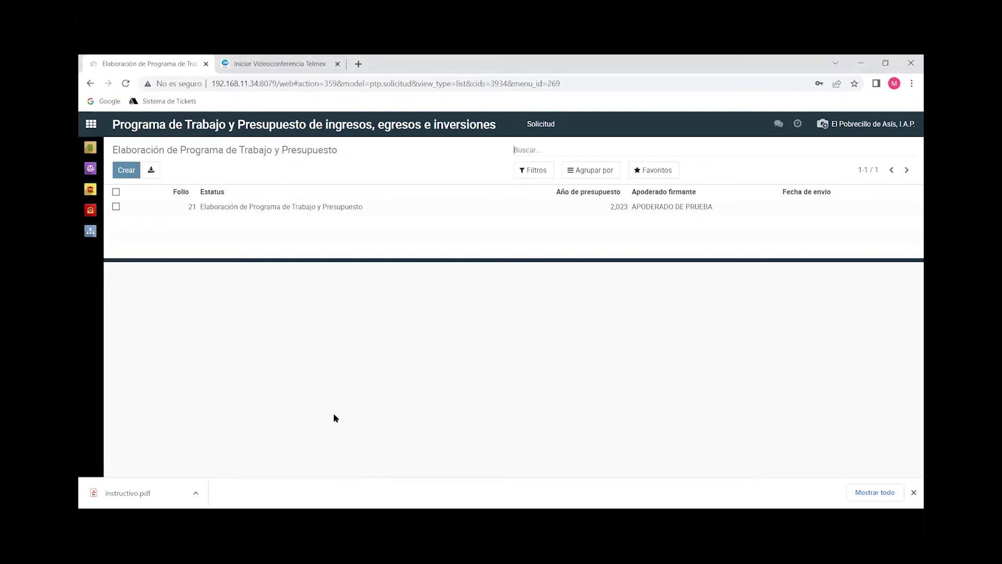
Open request 21 and check its Presencial session type and 19/10/2022 minutes date
{"action": "left_click", "coordinate": [398, 214]}
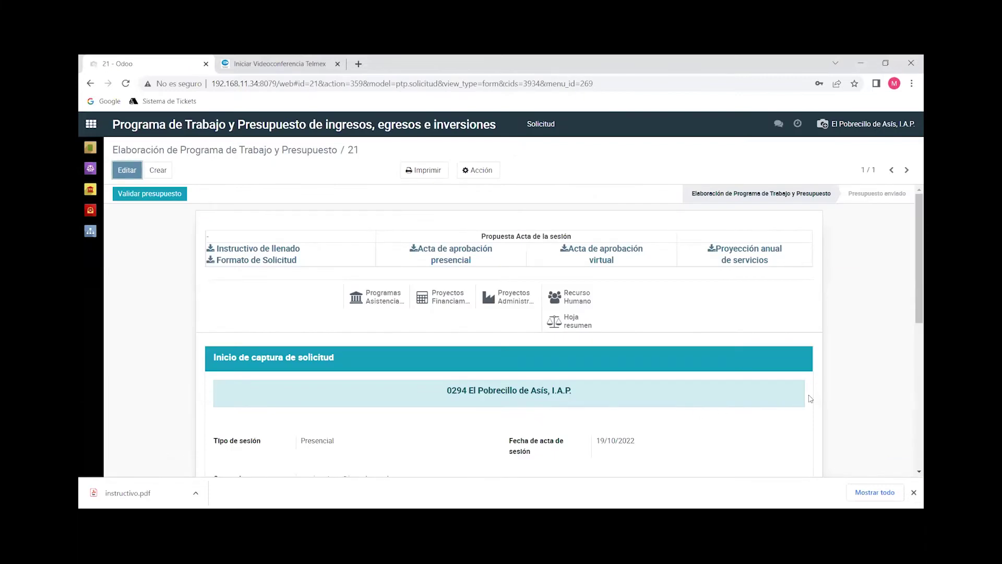
{"action": "scroll", "coordinate": [809, 398], "scroll_direction": "down", "scroll_amount": 3}
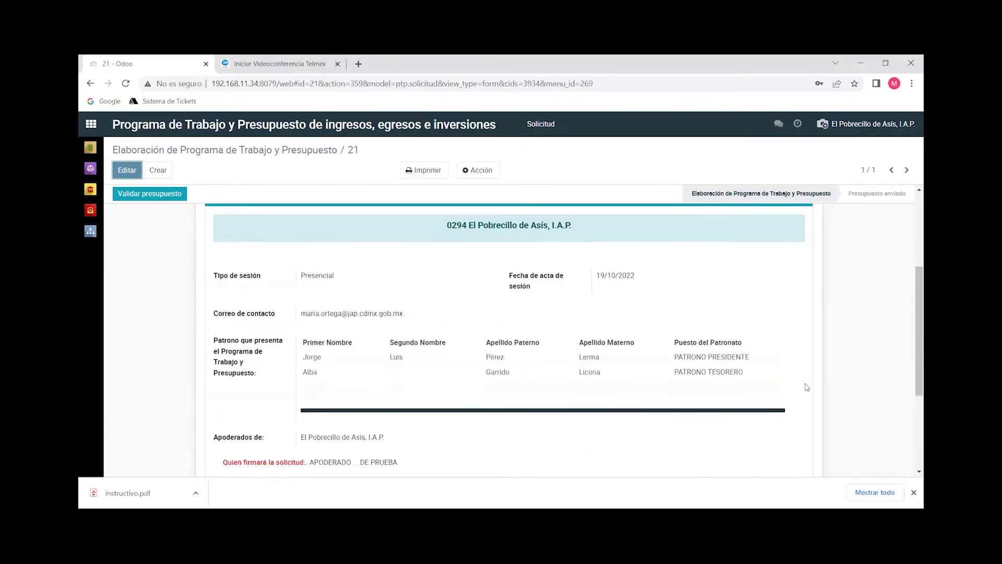
{"action": "scroll", "coordinate": [807, 387], "scroll_direction": "up", "scroll_amount": 3}
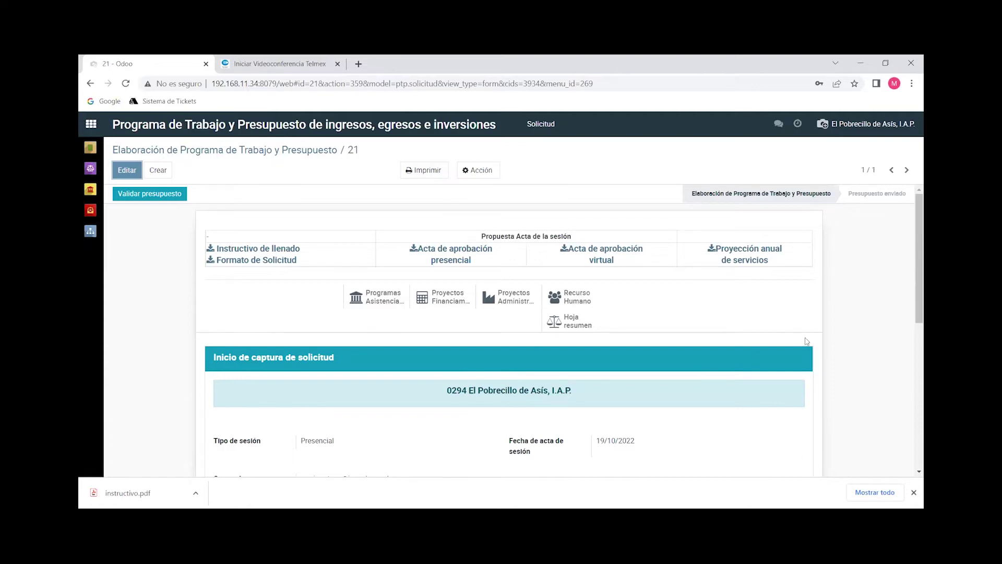
{"action": "scroll", "coordinate": [859, 327], "scroll_direction": "down", "scroll_amount": 6}
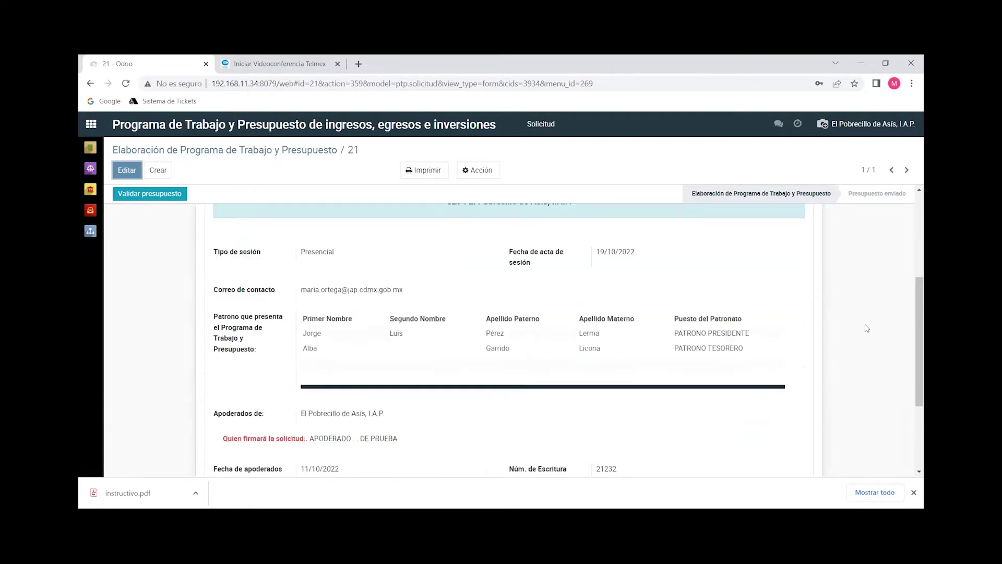
{"action": "scroll", "coordinate": [870, 329], "scroll_direction": "up", "scroll_amount": 6}
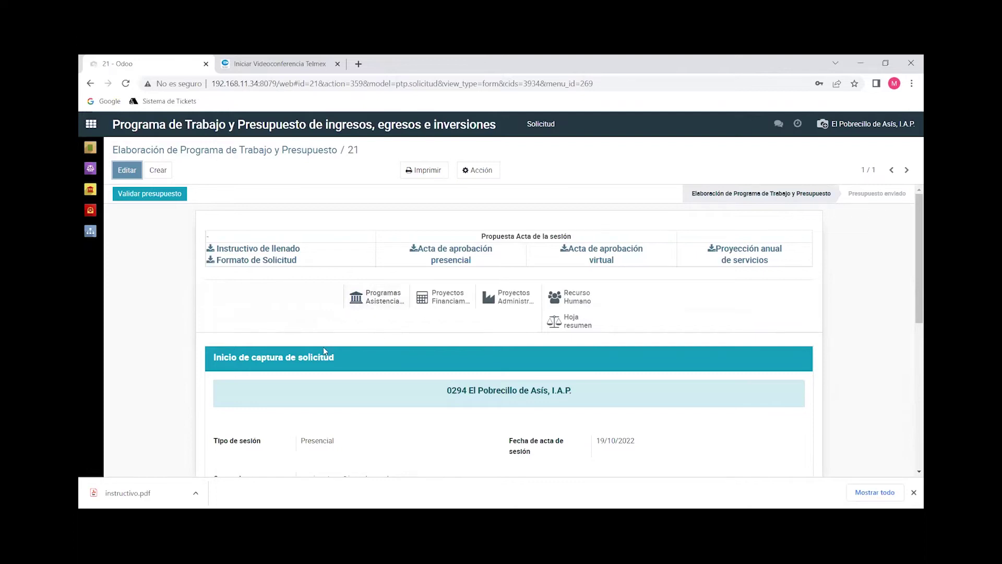
{"action": "scroll", "coordinate": [588, 413], "scroll_direction": "down", "scroll_amount": 5}
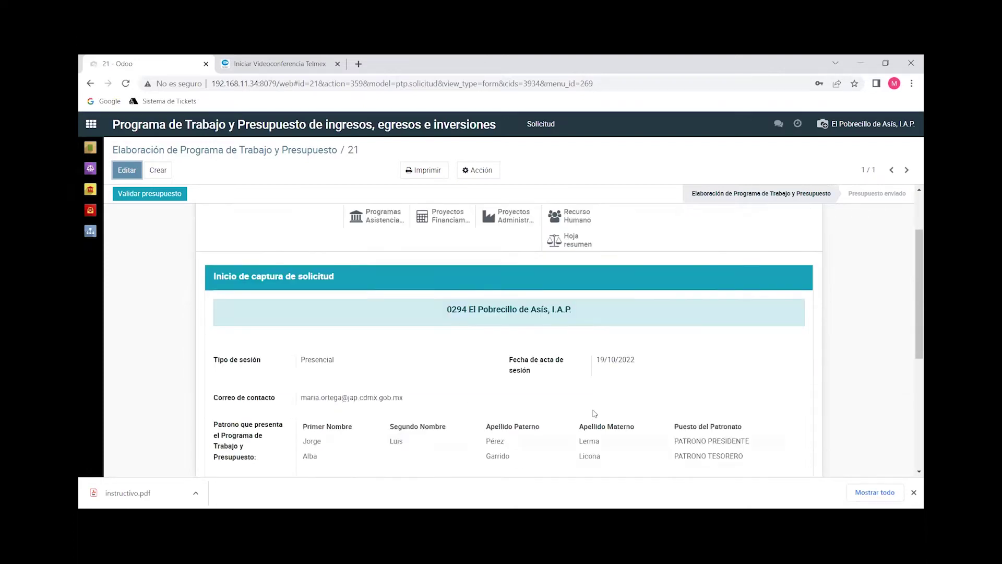
{"action": "scroll", "coordinate": [622, 397], "scroll_direction": "up", "scroll_amount": 3}
{"action": "scroll", "coordinate": [621, 398], "scroll_direction": "up", "scroll_amount": 2}
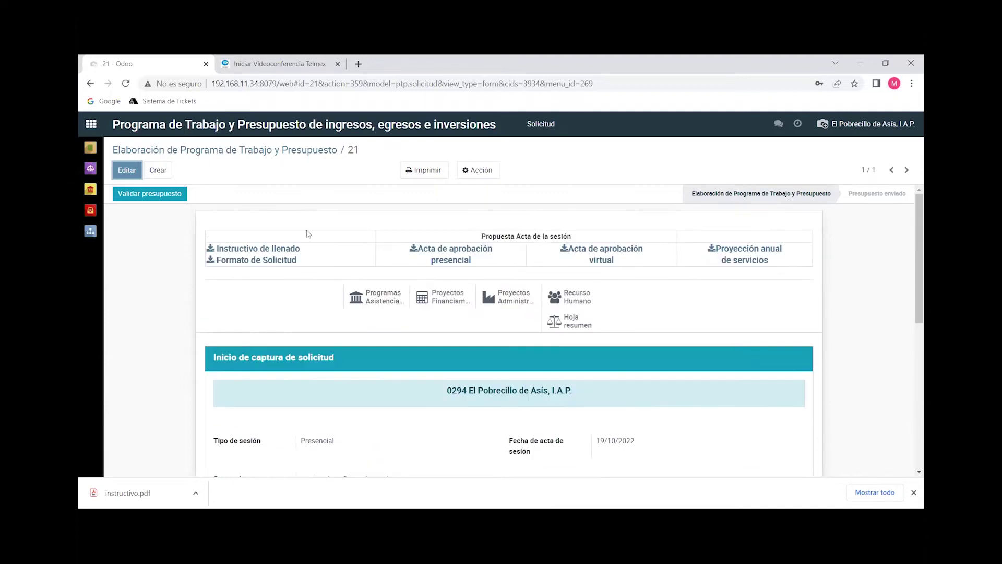
Create a new welfare programme under request 21 and paste in the programme name
{"action": "left_click", "coordinate": [380, 301]}
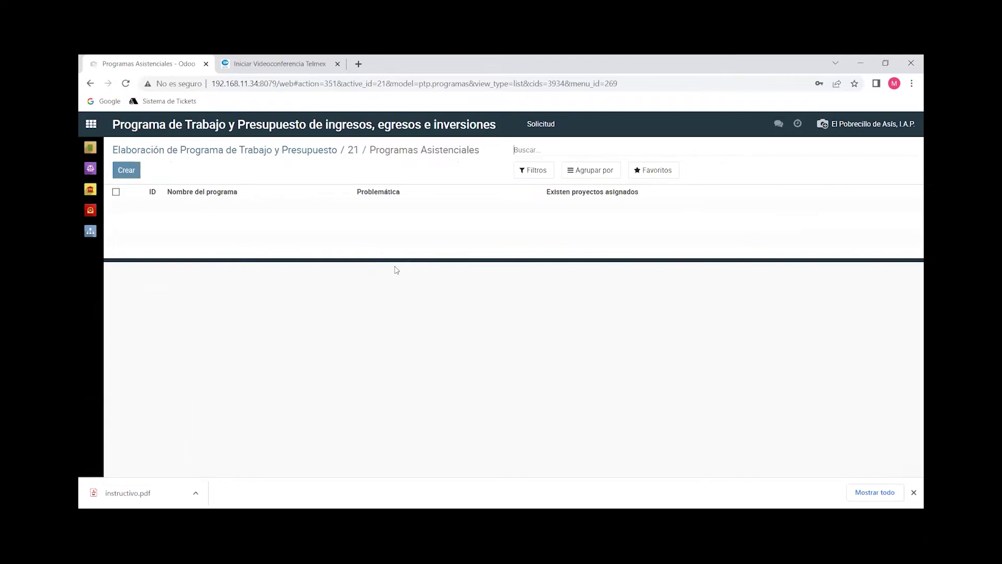
{"action": "left_click", "coordinate": [137, 166]}
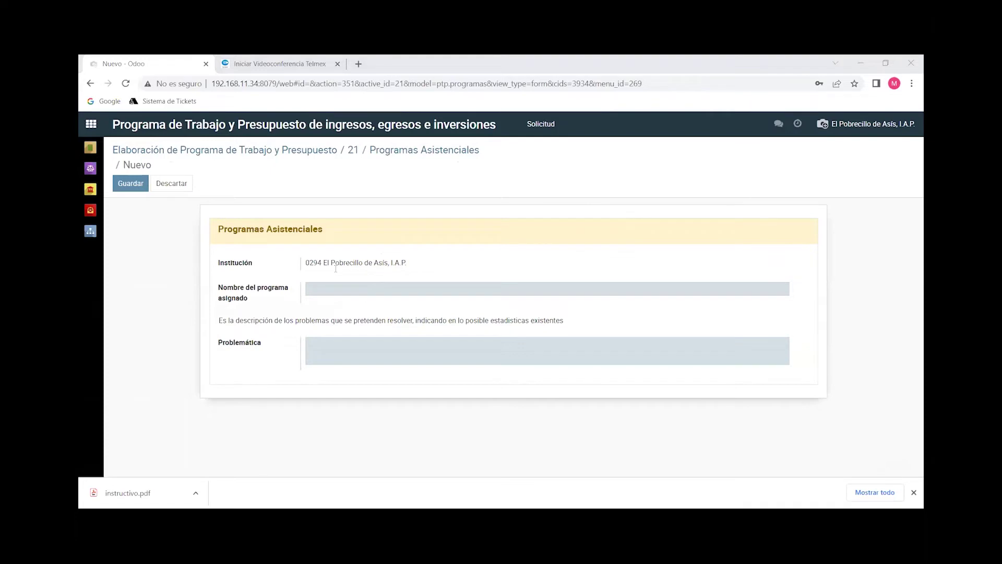
{"action": "key", "text": "alt+Tab"}
{"action": "type", "text": "SERVICIOS COMUNITARIOS -CENTRO DE DÍA Y DE ORIENTACIÓN EN IZTAPALAPA"}
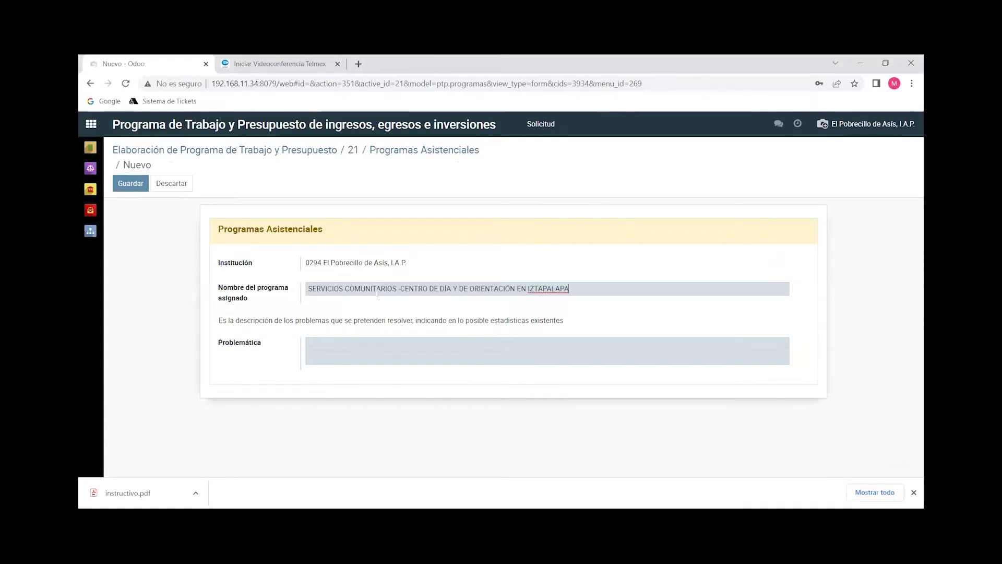
Paste the long problem description into the Problemática field
{"action": "left_click", "coordinate": [382, 359]}
{"action": "key", "text": "alt"}
{"action": "key", "text": "alt+Tab"}
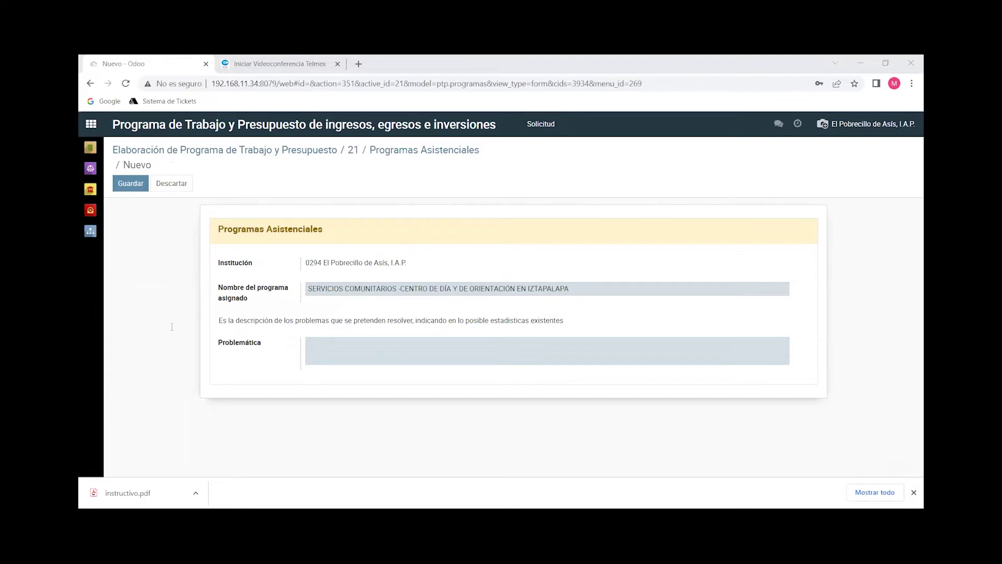
{"action": "left_click", "coordinate": [347, 346]}
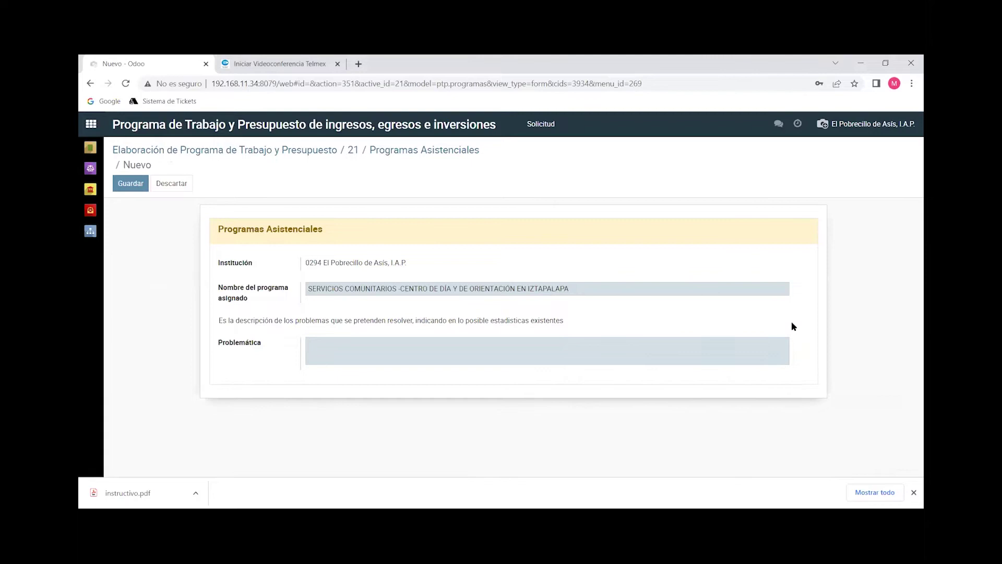
{"action": "key", "text": "ctrl+v"}
{"action": "scroll", "coordinate": [782, 329], "scroll_direction": "up", "scroll_amount": 3}
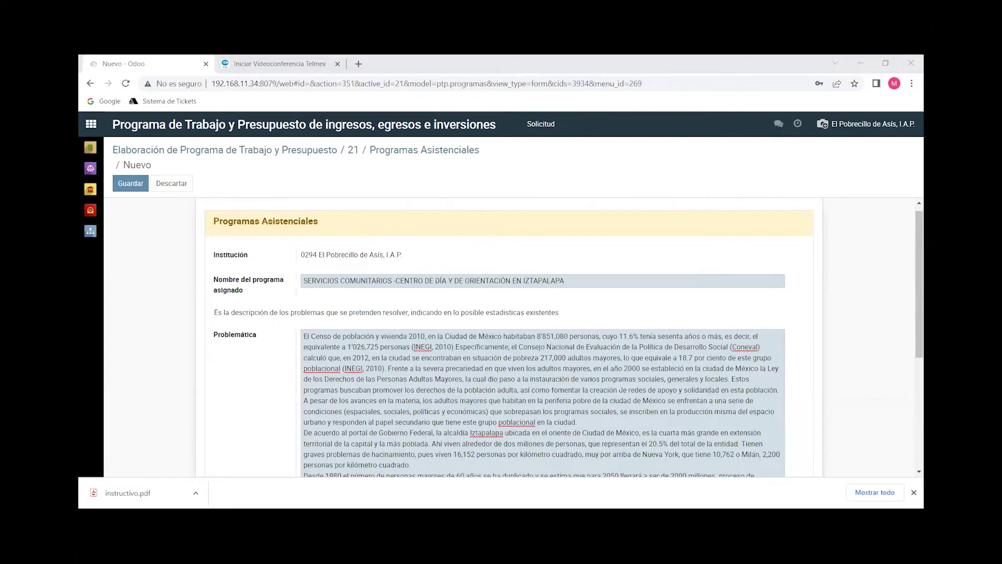
{"action": "scroll", "coordinate": [620, 388], "scroll_direction": "up", "scroll_amount": 1}
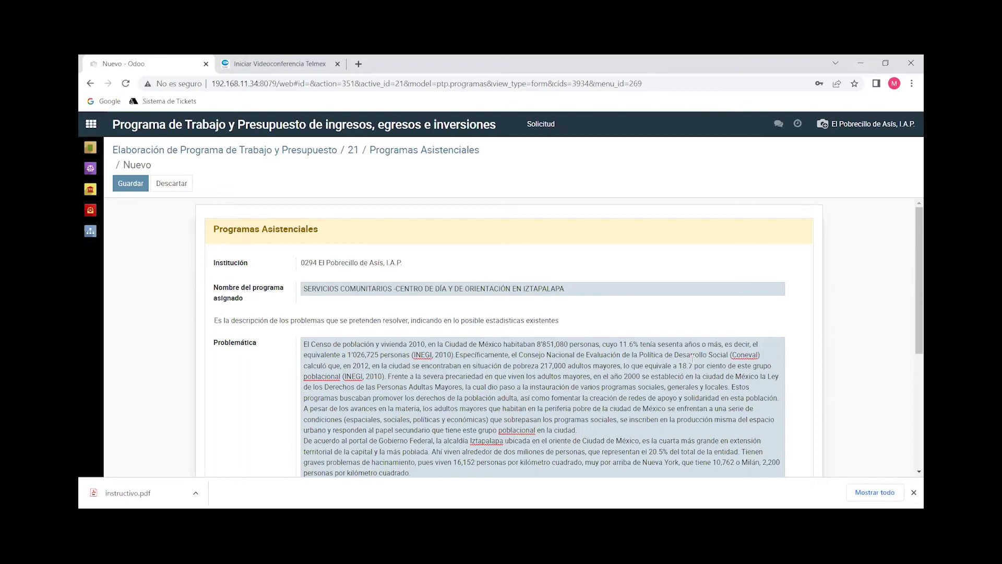
Save the SERVICIOS COMUNITARIOS programme and return to the list showing it as record 99
{"action": "left_click", "coordinate": [131, 187]}
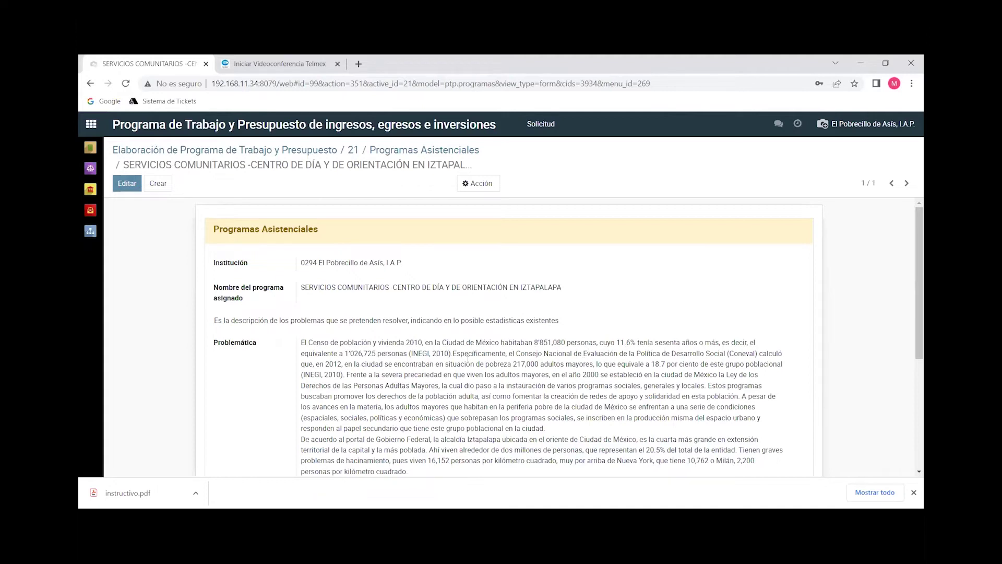
{"action": "scroll", "coordinate": [524, 334], "scroll_direction": "down", "scroll_amount": 1}
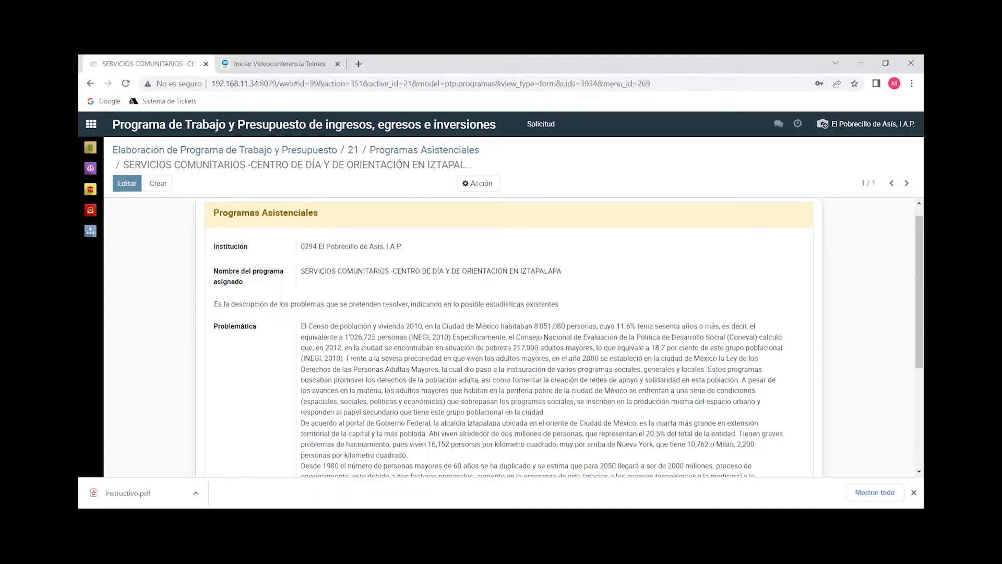
{"action": "scroll", "coordinate": [536, 348], "scroll_direction": "down", "scroll_amount": 3}
{"action": "left_click", "coordinate": [428, 150]}
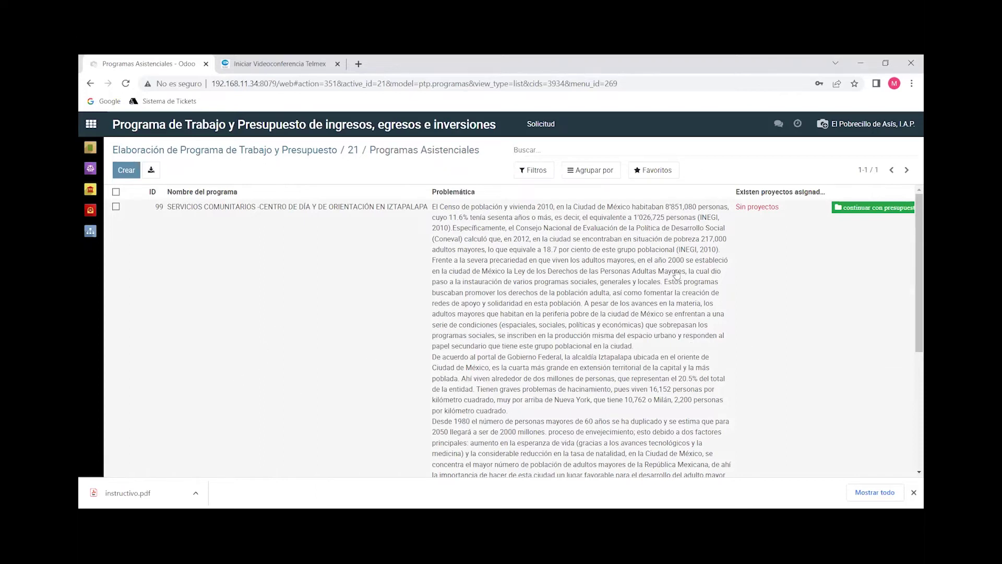
Create a new project with Atención Nivel 1 SERVICIOS COMUNITARIOS and Atención Final Centro de día
{"action": "left_click", "coordinate": [875, 217]}
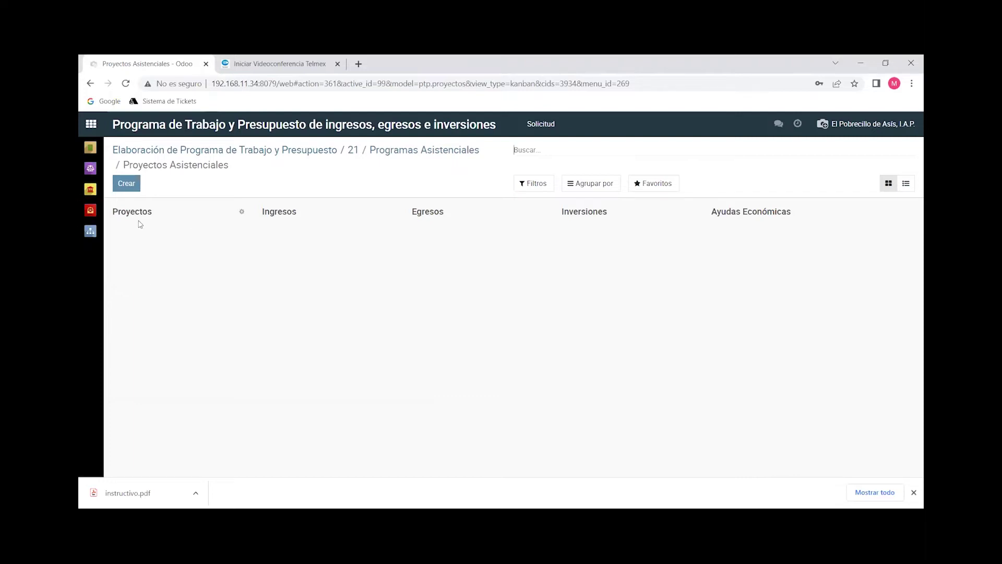
{"action": "left_click", "coordinate": [127, 187]}
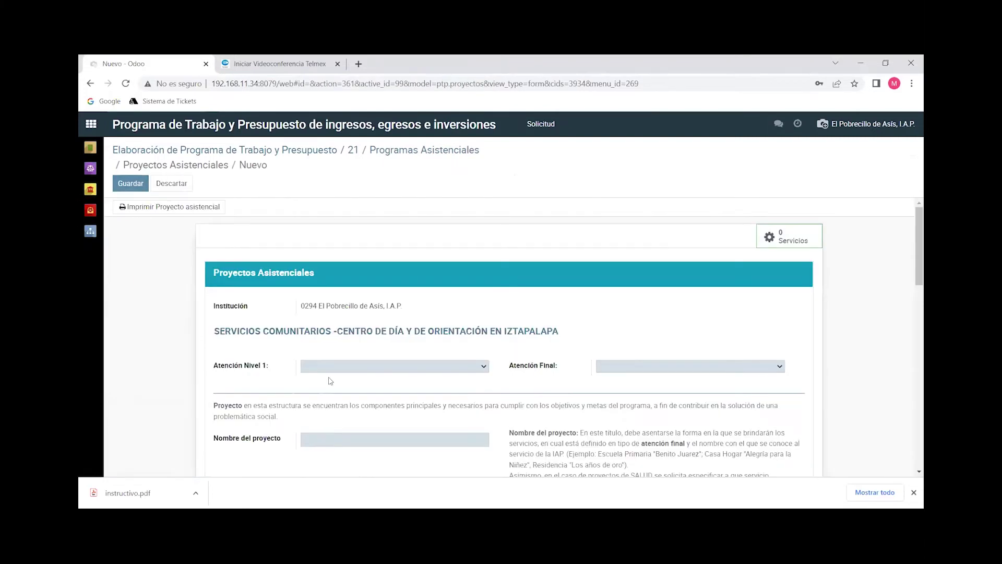
{"action": "scroll", "coordinate": [440, 316], "scroll_direction": "down", "scroll_amount": 1}
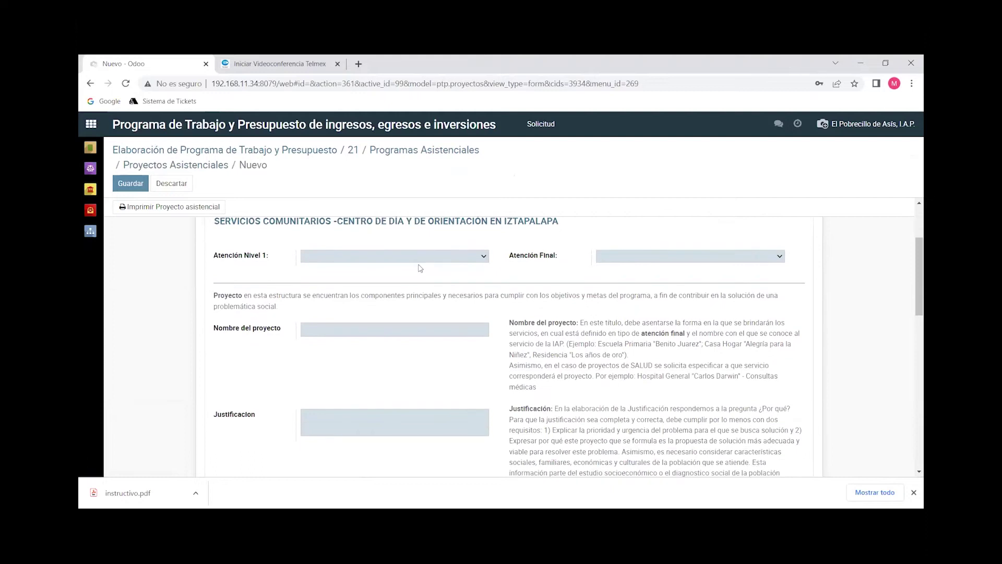
{"action": "left_click", "coordinate": [478, 258]}
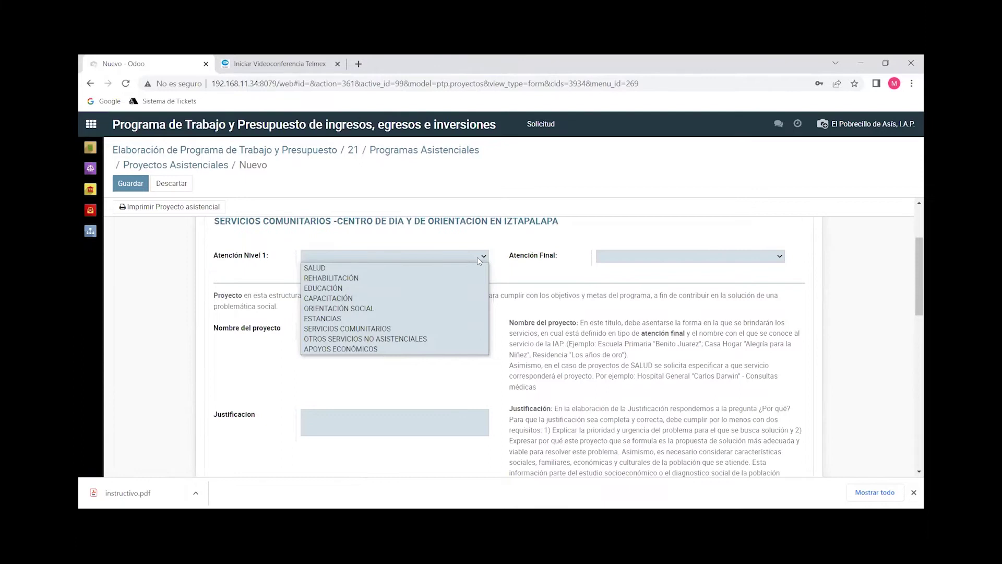
{"action": "left_click", "coordinate": [416, 330]}
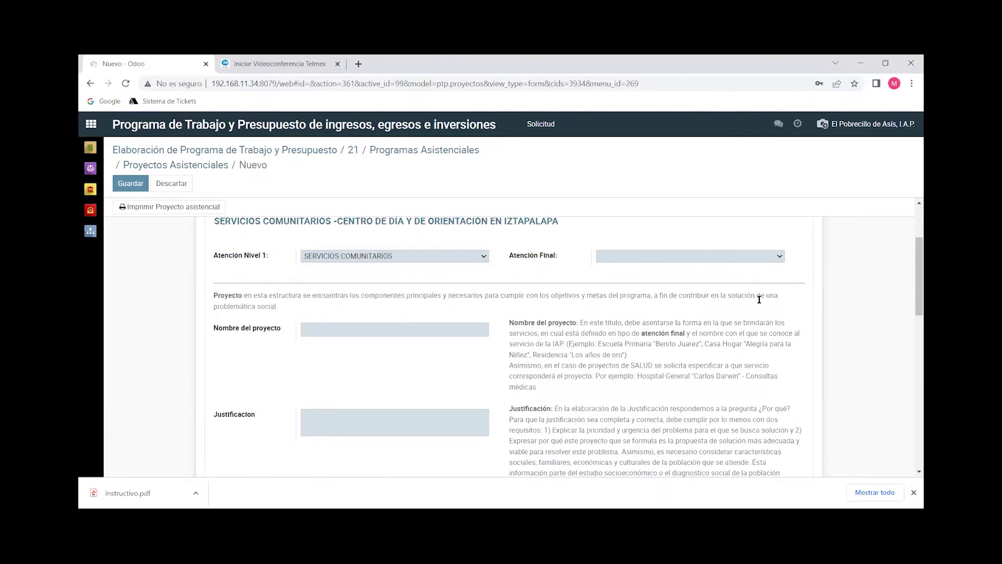
{"action": "left_click", "coordinate": [780, 259]}
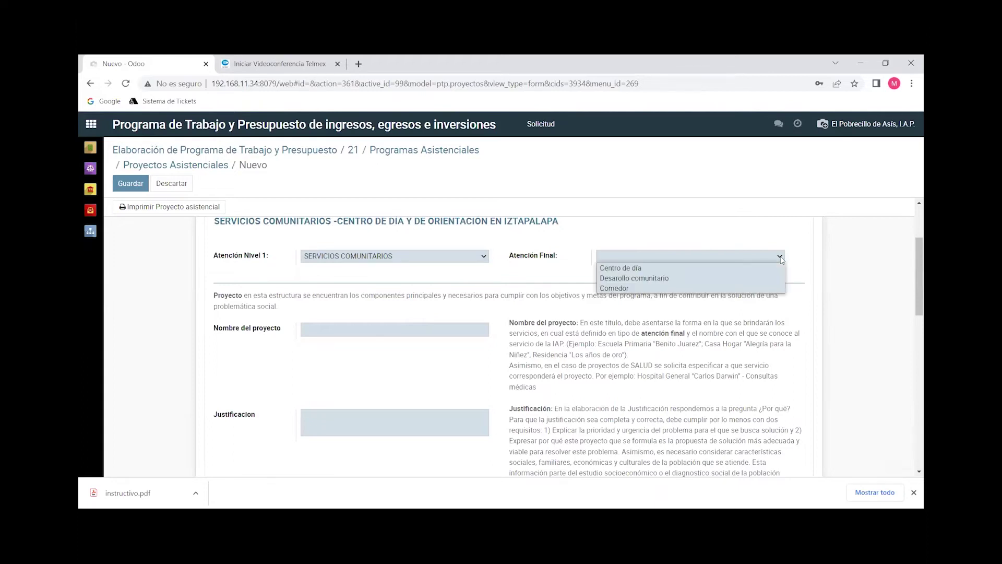
{"action": "left_click", "coordinate": [676, 271]}
{"action": "scroll", "coordinate": [590, 327], "scroll_direction": "down", "scroll_amount": 2}
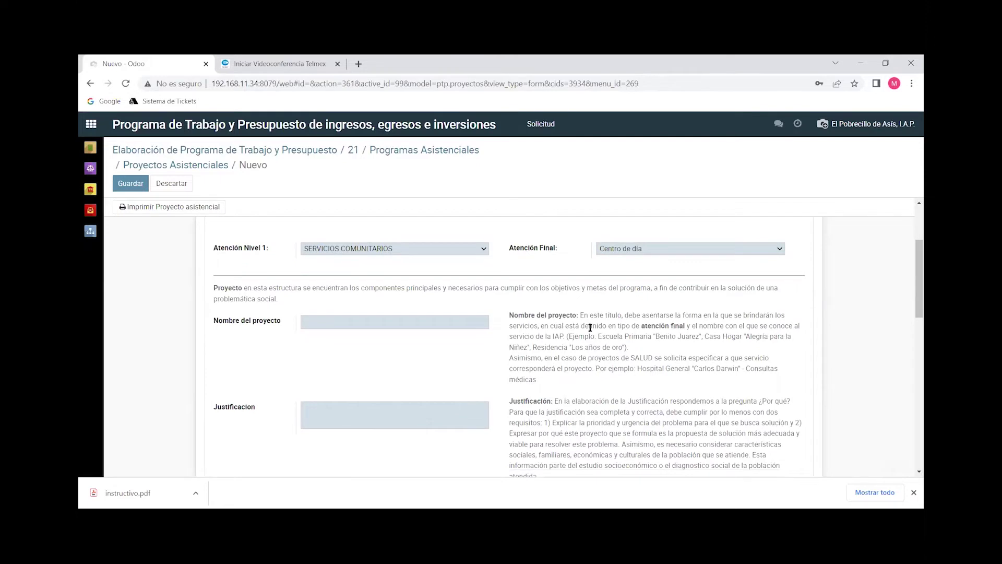
{"action": "scroll", "coordinate": [523, 322], "scroll_direction": "up", "scroll_amount": 1}
Enter the project name 'Centro de Día para adultos de 60 años en adelante'
{"action": "left_click", "coordinate": [317, 274]}
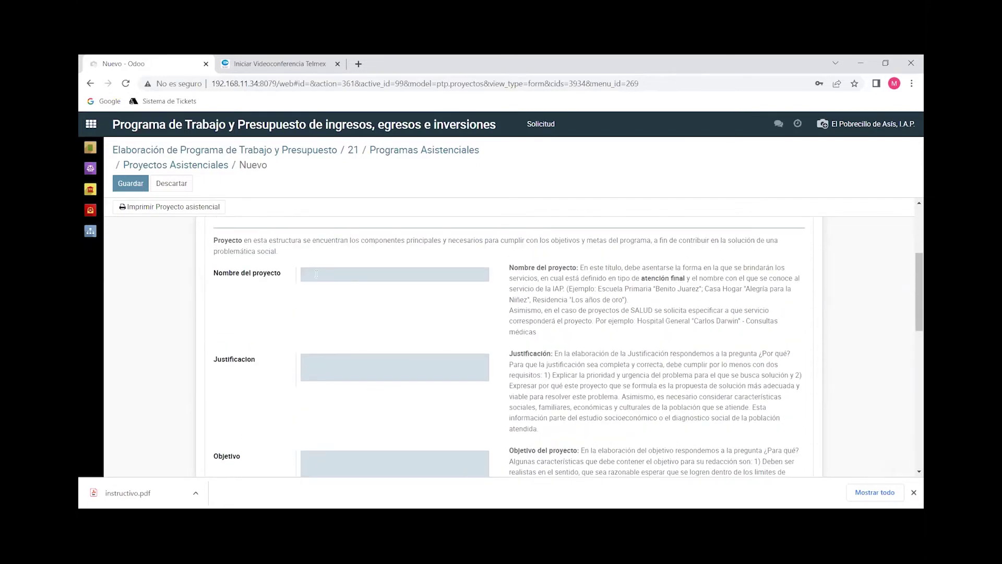
{"action": "key", "text": "alt"}
{"action": "key", "text": "alt+Tab"}
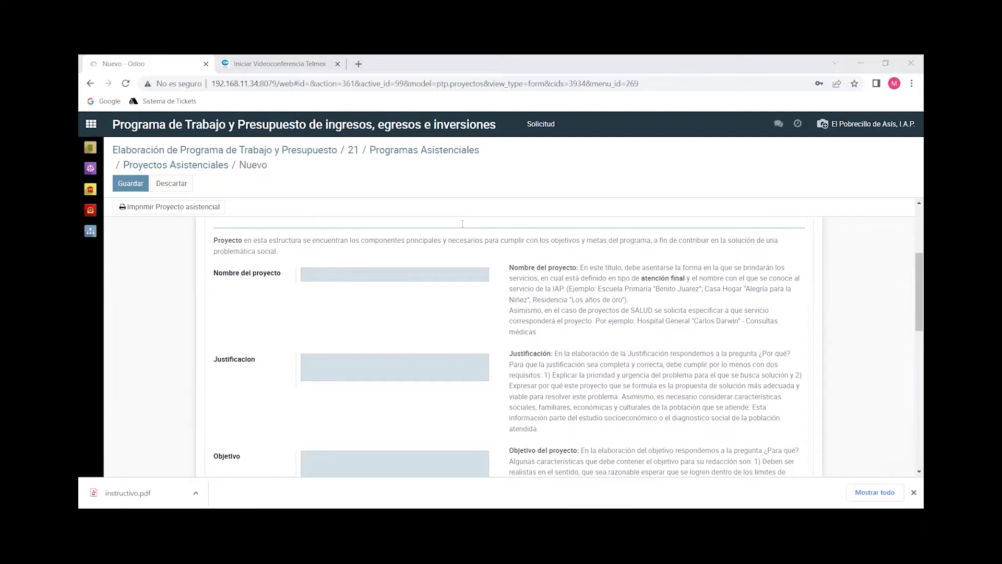
{"action": "left_click", "coordinate": [324, 367]}
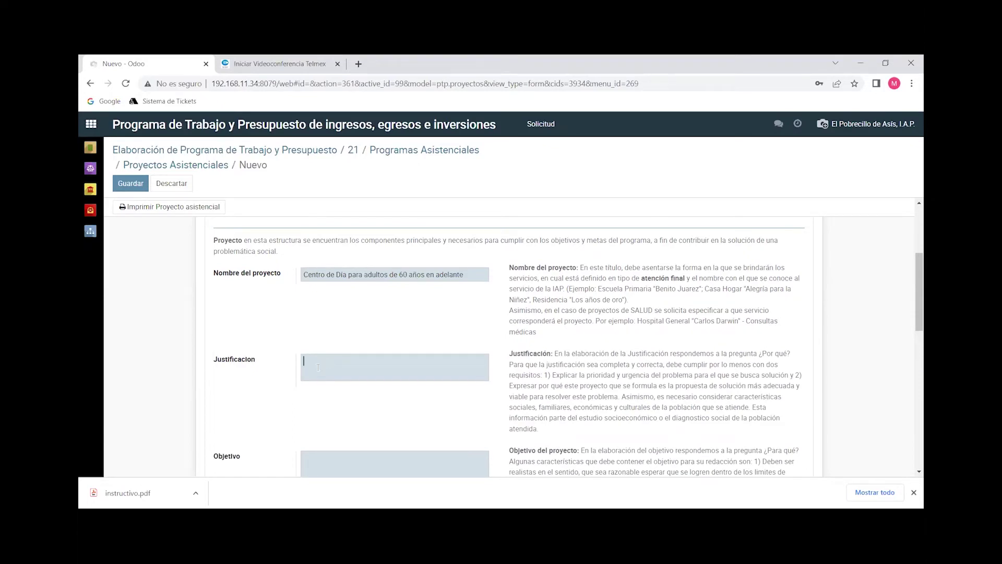
{"action": "scroll", "coordinate": [377, 370], "scroll_direction": "up", "scroll_amount": 2}
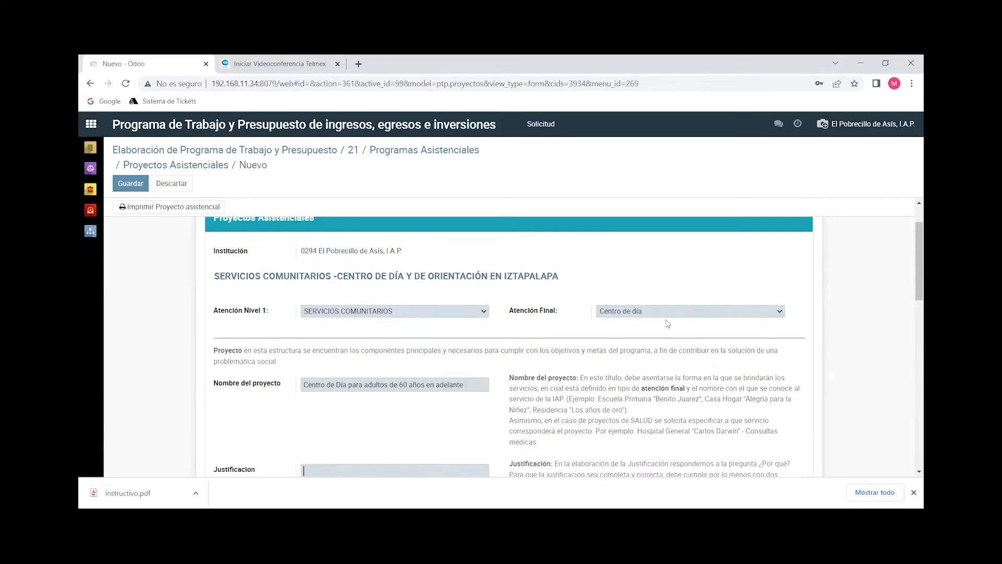
{"action": "scroll", "coordinate": [716, 347], "scroll_direction": "down", "scroll_amount": 2}
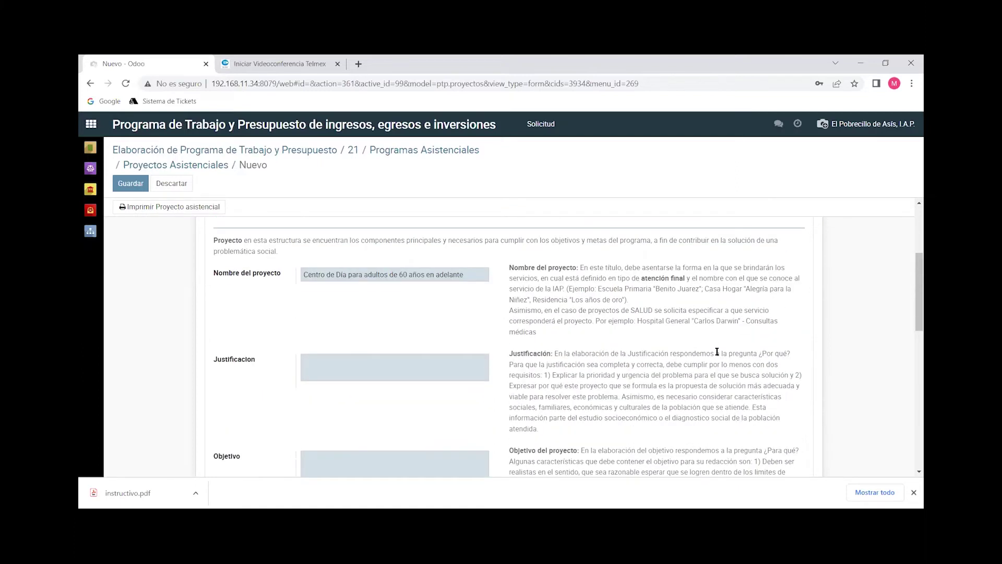
{"action": "scroll", "coordinate": [714, 355], "scroll_direction": "up", "scroll_amount": 1}
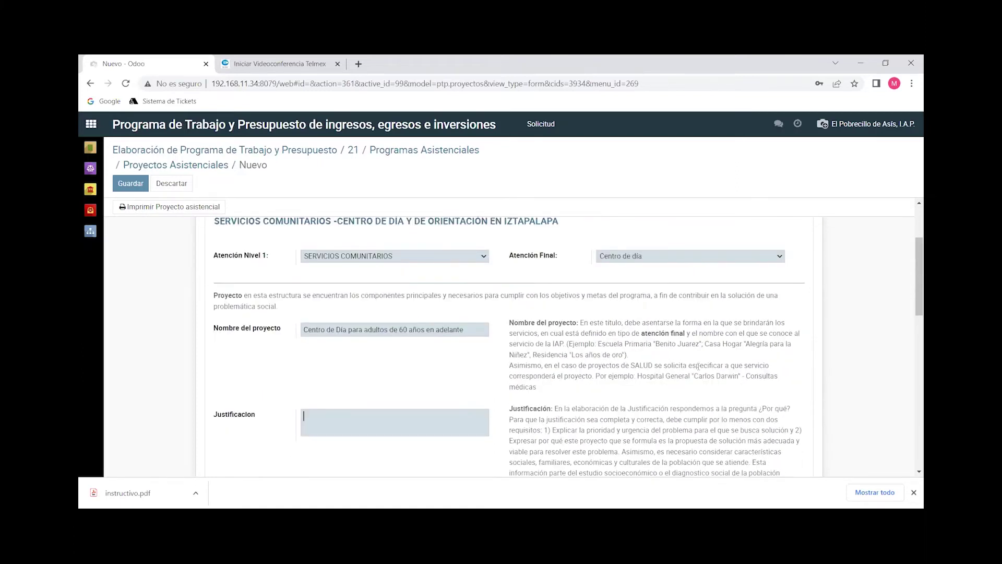
{"action": "scroll", "coordinate": [669, 346], "scroll_direction": "down", "scroll_amount": 1}
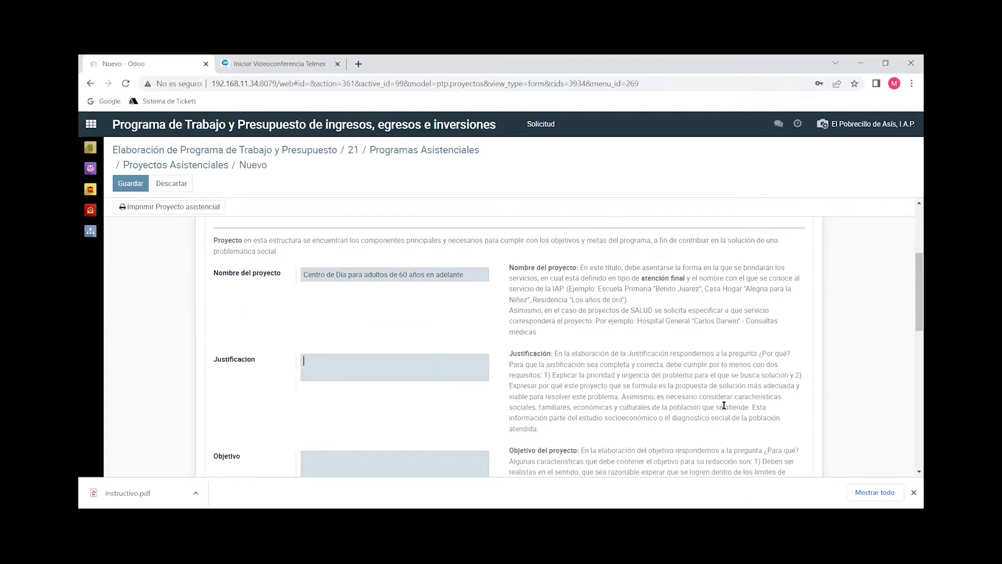
Paste the justification paragraph into the Justificacion field
{"action": "type", "text": "En México, los adultos mayores enfrentan una serie de problemas, relacionados entre otros aspectos a: presencia de enfermedades crónicas degenerativas (o también llamadas enfermedades no transmisibles (ENT)), situaciones de abandono, pobreza, desnutrición, depresión, etc, por ello este programa buscará el otorgamiento servicios asequibles para la población de la colonia, y sobre todo para que los adultos mayores funcionales cuenten con el espacio idóneo cerca de su domicilio, donde se esperaría tengan oportunidades para reunirse, fomentar sus redes sociales y ser participes de actividades de salud enmarcadas dentro de la llamada geroprofilaxis."}
{"action": "scroll", "coordinate": [404, 382], "scroll_direction": "down", "scroll_amount": 3}
{"action": "scroll", "coordinate": [405, 382], "scroll_direction": "up", "scroll_amount": 2}
{"action": "scroll", "coordinate": [404, 383], "scroll_direction": "down", "scroll_amount": 1}
Paste the objective paragraph into the Objetivo field
{"action": "left_click", "coordinate": [425, 354]}
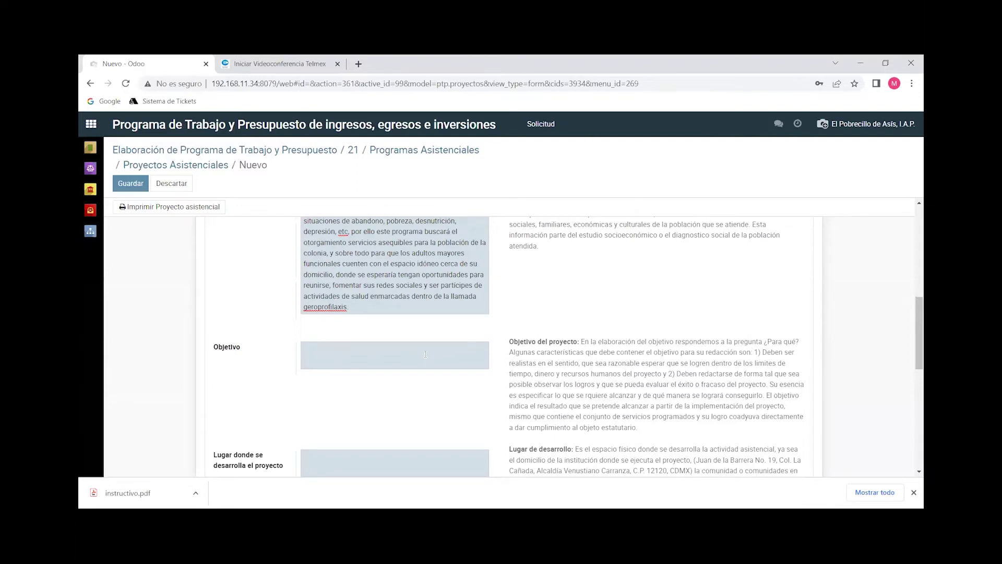
{"action": "key", "text": "f"}
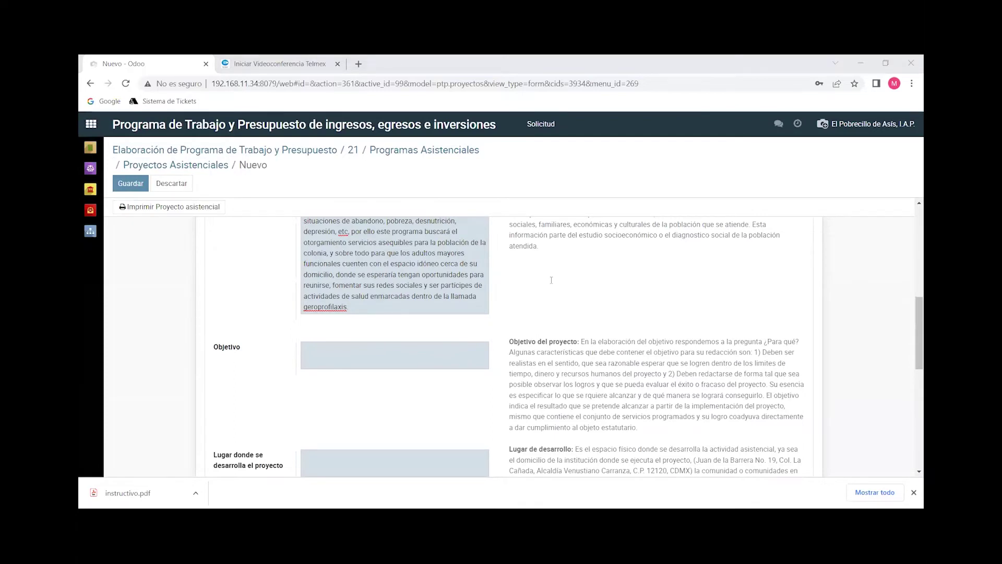
{"action": "left_click", "coordinate": [397, 355]}
{"action": "type", "text": "Ofrecer un espacio para la atención de personas adultas mayores mediante un Centro de Día, en la colonia ejercito de oriente, Alcaldía Iztapalapa, a fin de satisfacer necesidades de  convivencia, recreación y satisfactores básicos"}
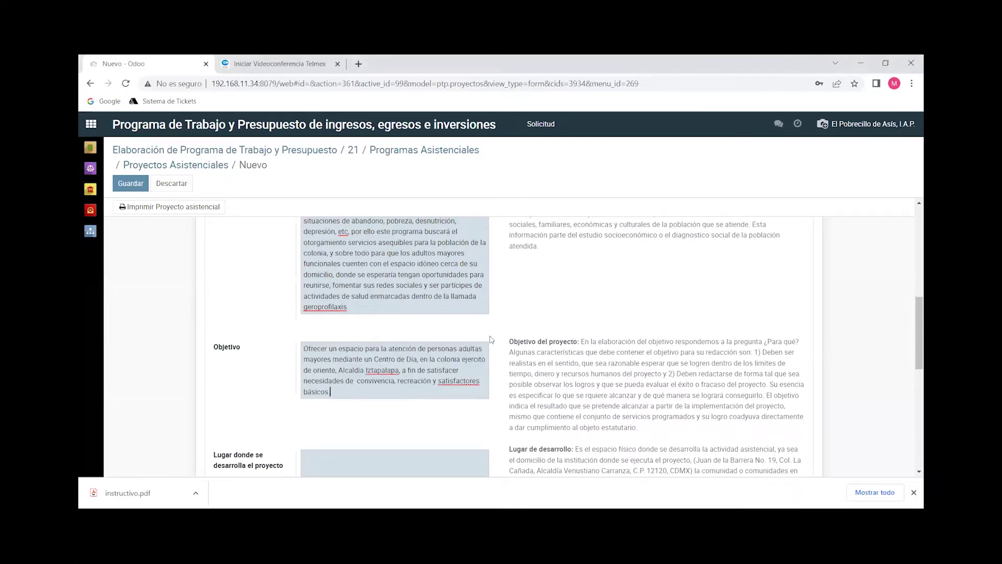
{"action": "scroll", "coordinate": [405, 296], "scroll_direction": "down", "scroll_amount": 3}
{"action": "left_click", "coordinate": [404, 295]}
{"action": "key", "text": "alt"}
{"action": "key", "text": "alt+Tab"}
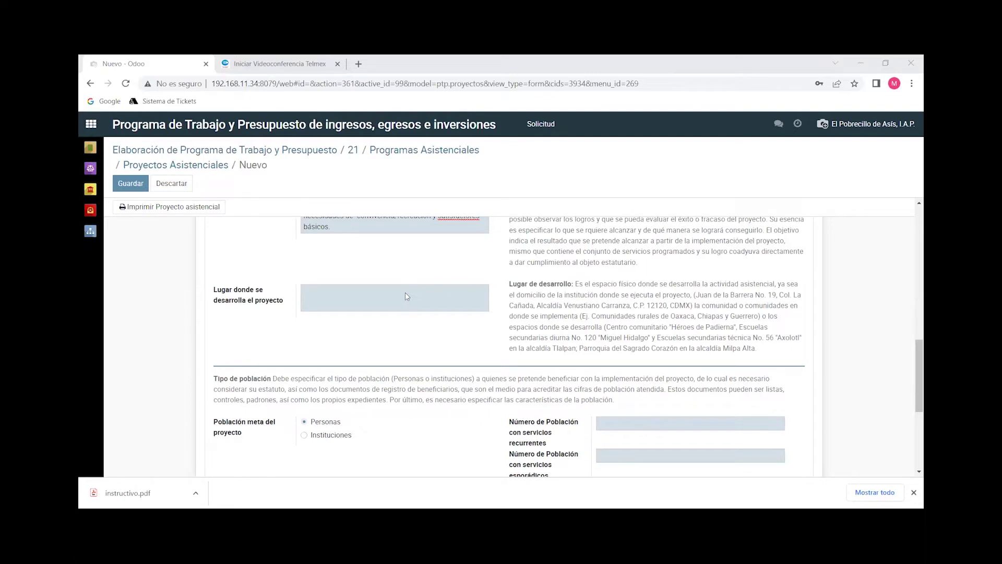
Paste the project location address into Lugar donde se desarrolla
{"action": "left_click", "coordinate": [365, 297]}
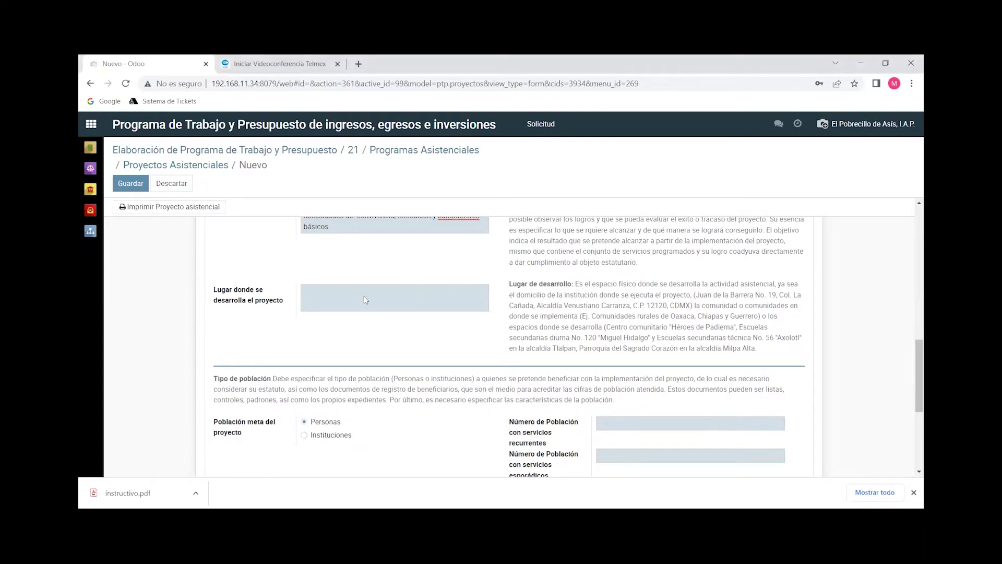
{"action": "scroll", "coordinate": [712, 319], "scroll_direction": "down", "scroll_amount": 1}
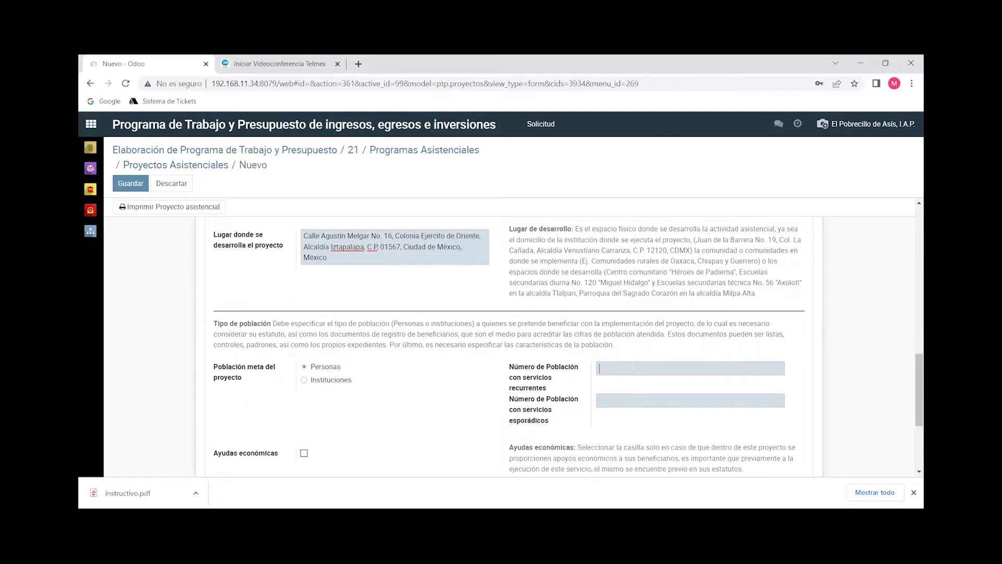
Set the recurring-services population to 40 and the sporadic-services population to 20
{"action": "type", "text": "40"}
{"action": "left_click", "coordinate": [631, 401]}
{"action": "type", "text": "20"}
{"action": "scroll", "coordinate": [760, 380], "scroll_direction": "down", "scroll_amount": 2}
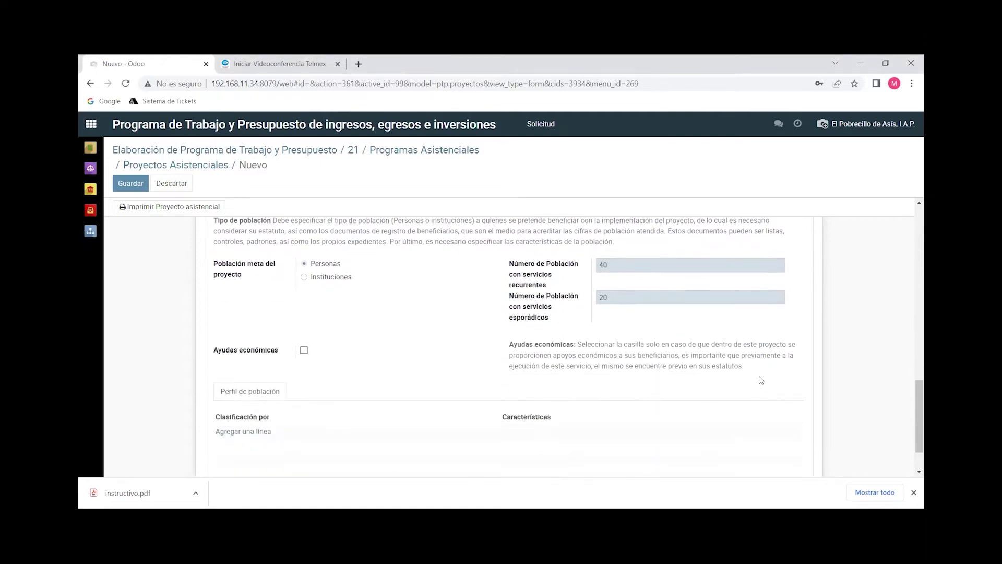
{"action": "scroll", "coordinate": [761, 380], "scroll_direction": "up", "scroll_amount": 1}
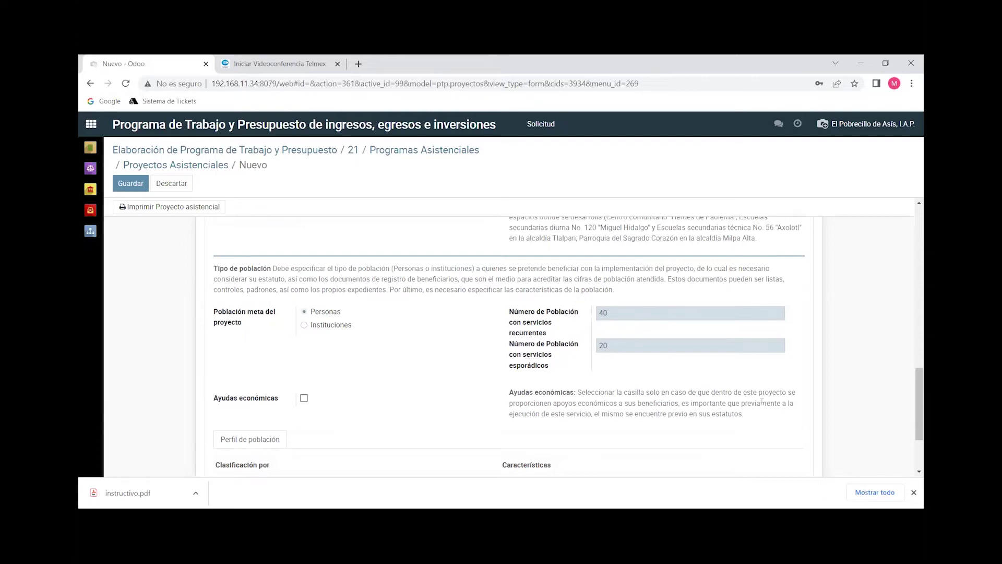
{"action": "scroll", "coordinate": [695, 371], "scroll_direction": "down", "scroll_amount": 3}
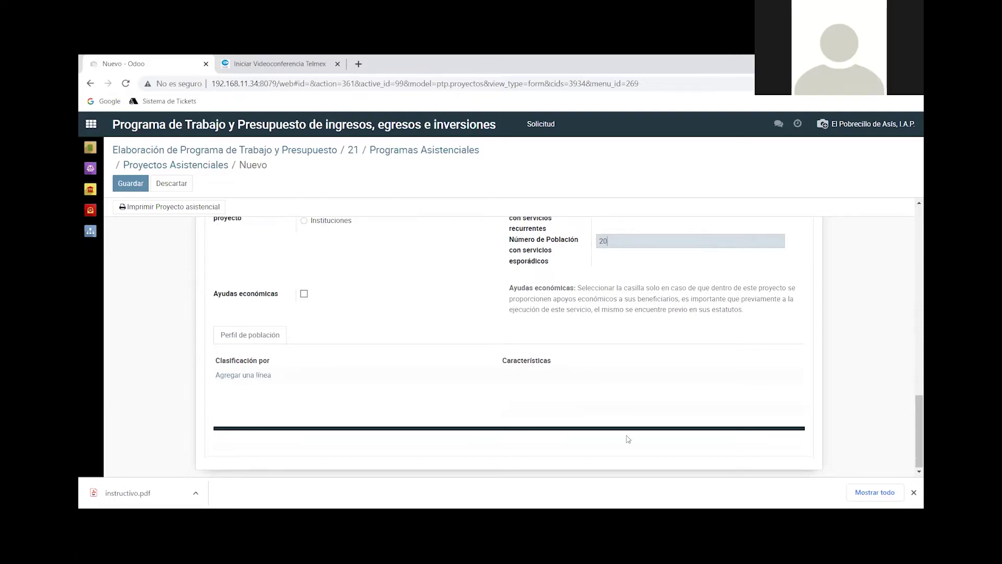
{"action": "scroll", "coordinate": [438, 378], "scroll_direction": "up", "scroll_amount": 1}
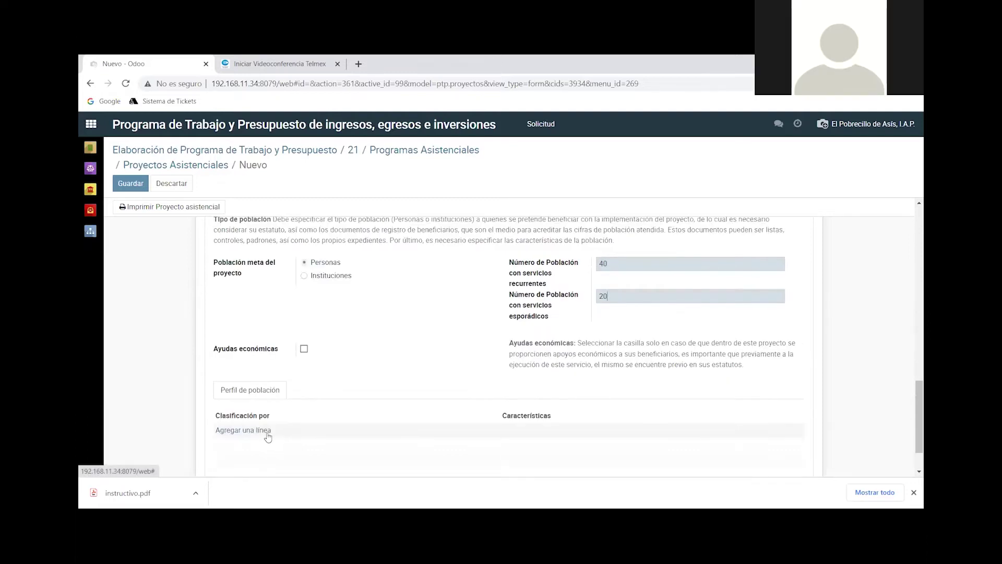
Start adding population-profile lines, ticking AMBOS, 60-80 AÑOS and 81-ADELANTE
{"action": "left_click", "coordinate": [260, 434]}
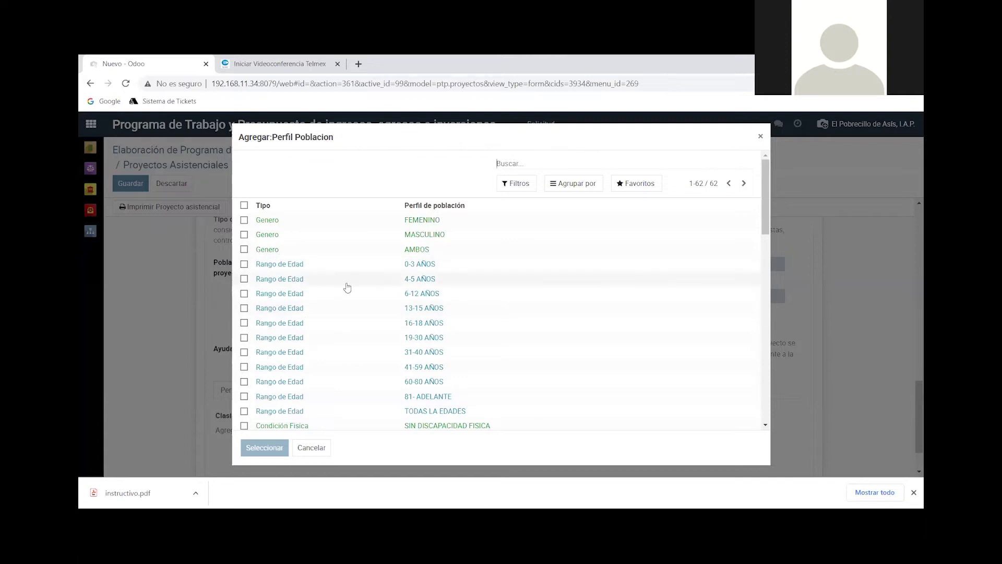
{"action": "left_click", "coordinate": [244, 250]}
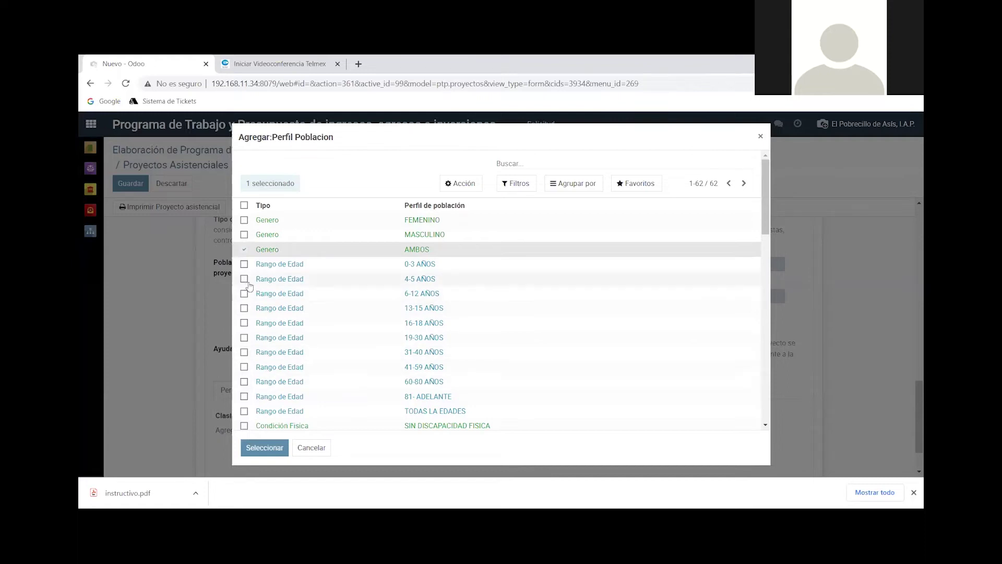
{"action": "left_click", "coordinate": [244, 383]}
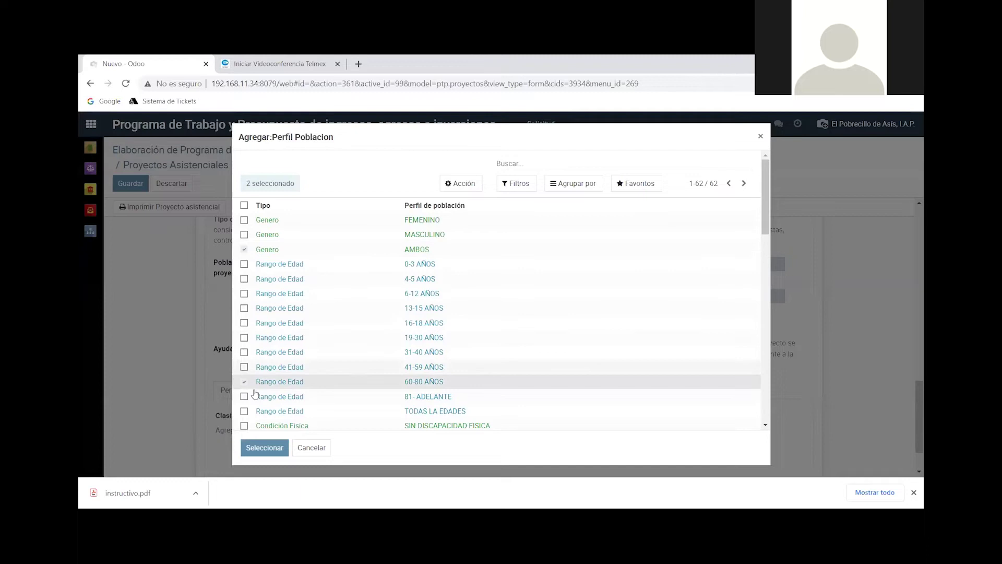
{"action": "left_click", "coordinate": [244, 397]}
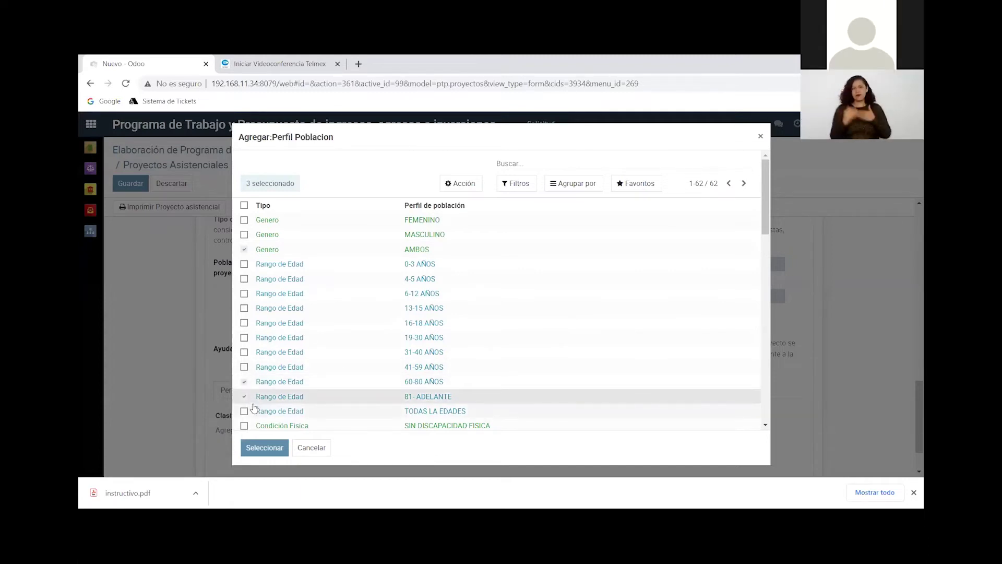
{"action": "scroll", "coordinate": [358, 323], "scroll_direction": "down", "scroll_amount": 2}
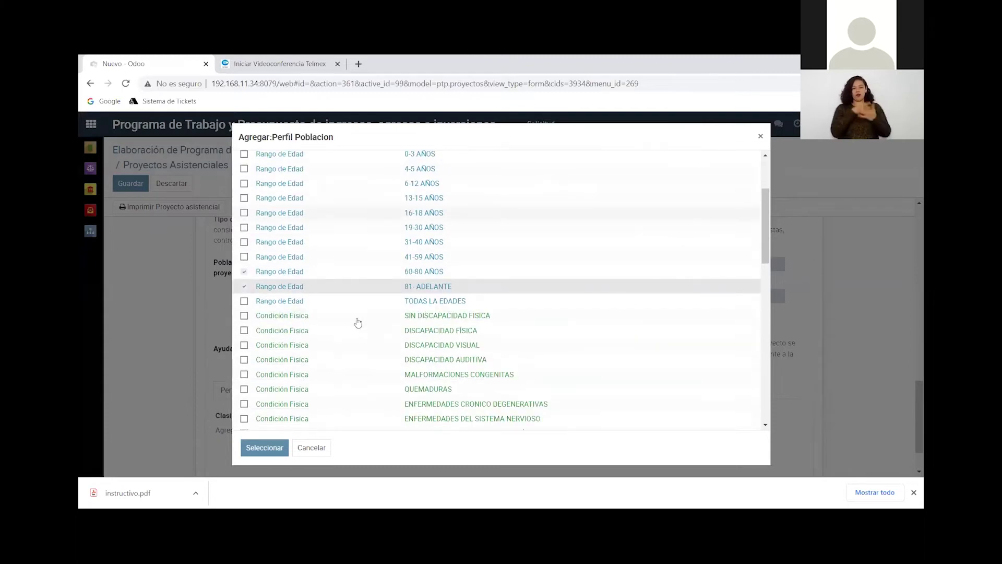
{"action": "scroll", "coordinate": [330, 351], "scroll_direction": "down", "scroll_amount": 2}
{"action": "scroll", "coordinate": [334, 345], "scroll_direction": "down", "scroll_amount": 2}
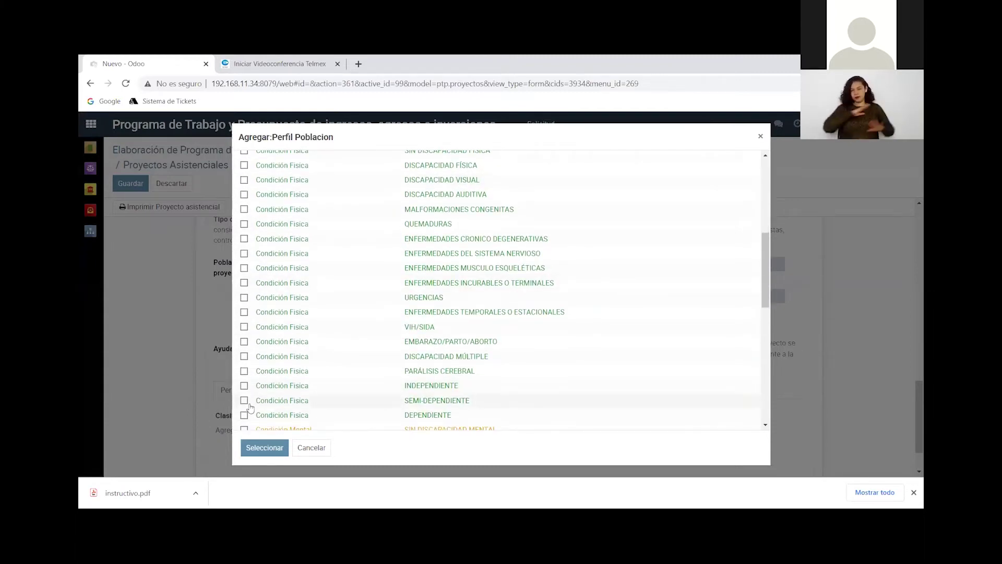
Also tick SEMI-DEPENDIENTE, SIN DISCAPACIDAD MENTAL, CON FAMILIA and ESCASOS RECURSOS, then confirm
{"action": "left_click", "coordinate": [248, 402]}
{"action": "scroll", "coordinate": [358, 342], "scroll_direction": "down", "scroll_amount": 3}
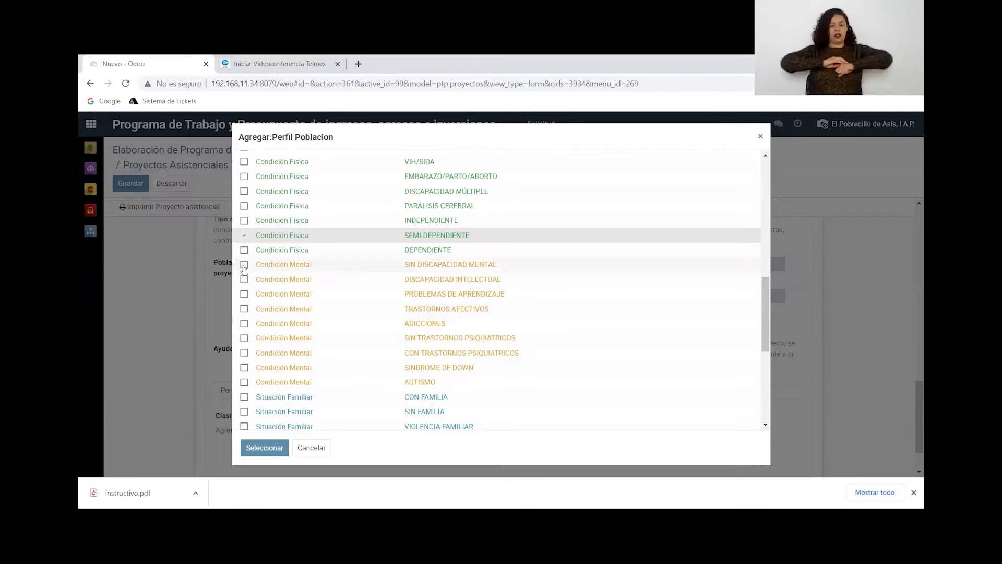
{"action": "left_click", "coordinate": [243, 265]}
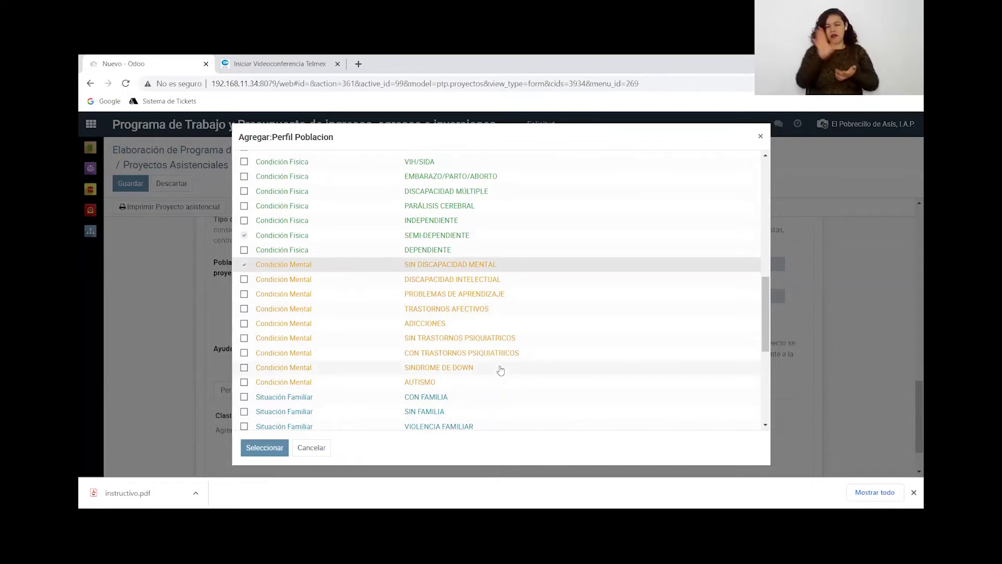
{"action": "scroll", "coordinate": [469, 339], "scroll_direction": "down", "scroll_amount": 2}
{"action": "left_click", "coordinate": [370, 315]}
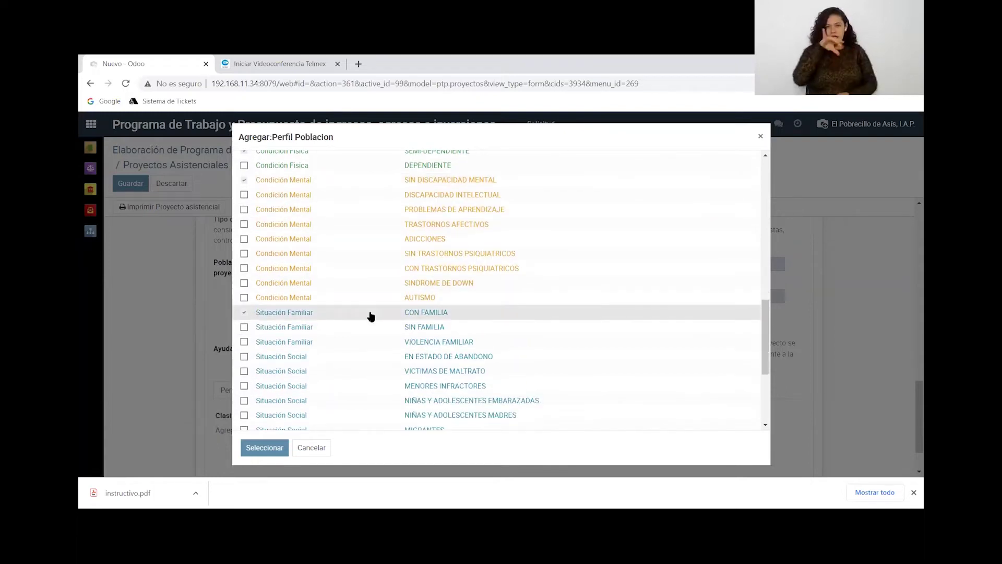
{"action": "scroll", "coordinate": [370, 315], "scroll_direction": "down", "scroll_amount": 4}
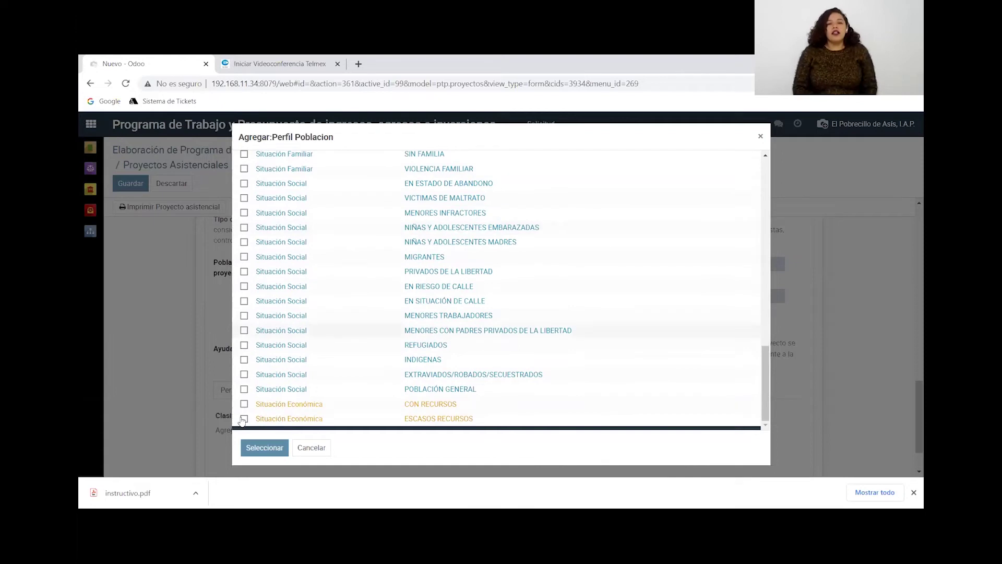
{"action": "left_click", "coordinate": [243, 418]}
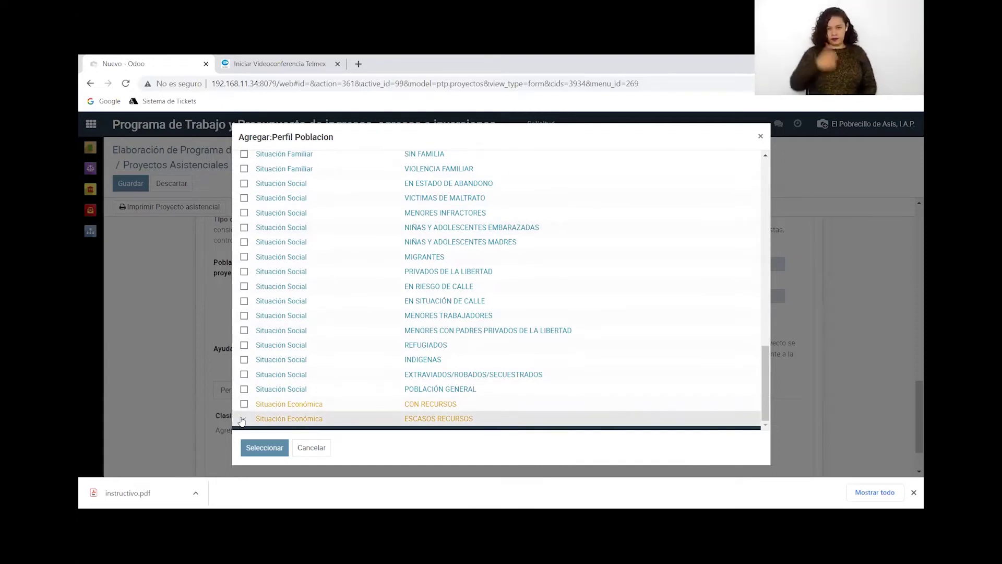
{"action": "left_click", "coordinate": [266, 451]}
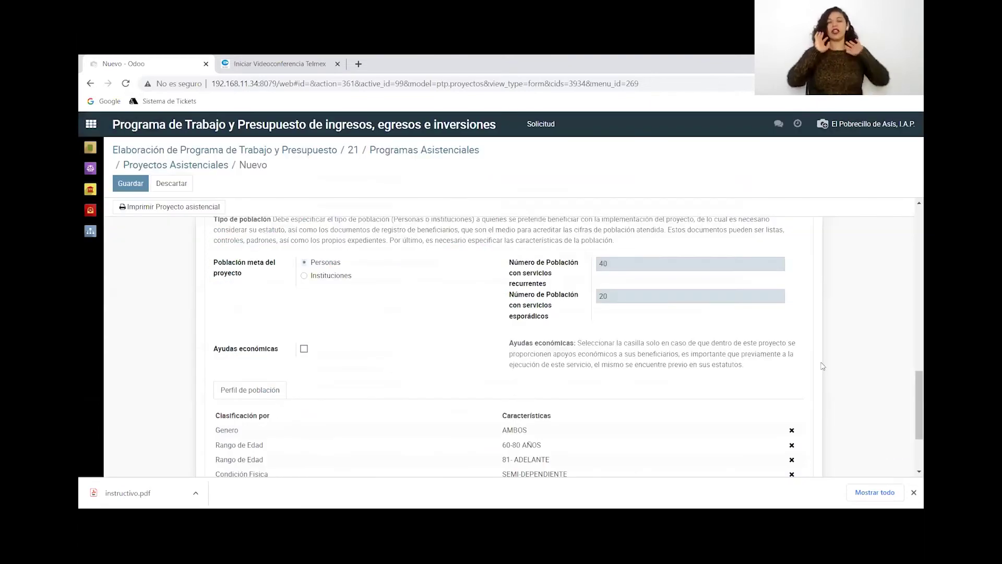
Save the Centro de Día project and start its first service from the Servicios list
{"action": "scroll", "coordinate": [819, 356], "scroll_direction": "down", "scroll_amount": 3}
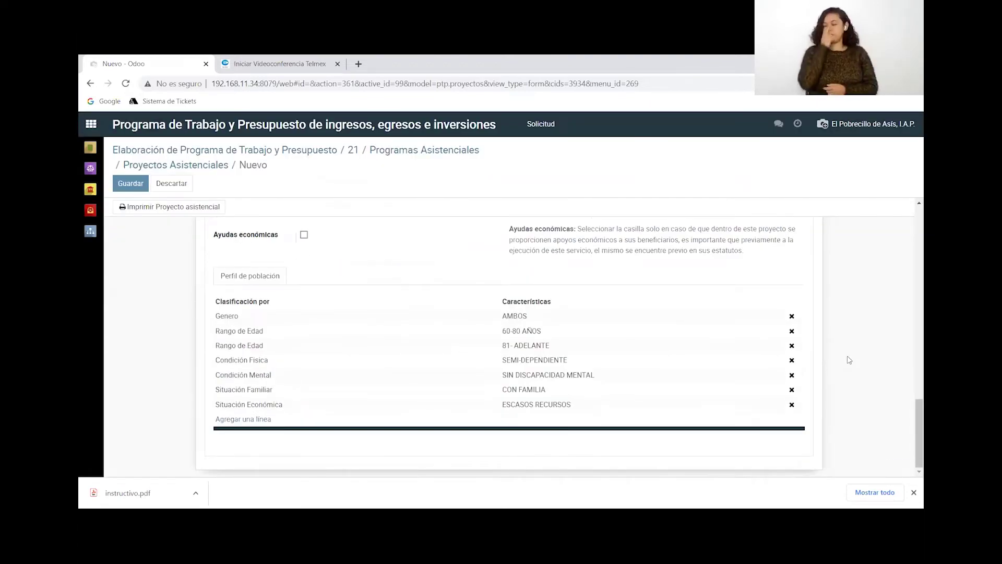
{"action": "scroll", "coordinate": [841, 358], "scroll_direction": "up", "scroll_amount": 3}
{"action": "scroll", "coordinate": [841, 357], "scroll_direction": "up", "scroll_amount": 1}
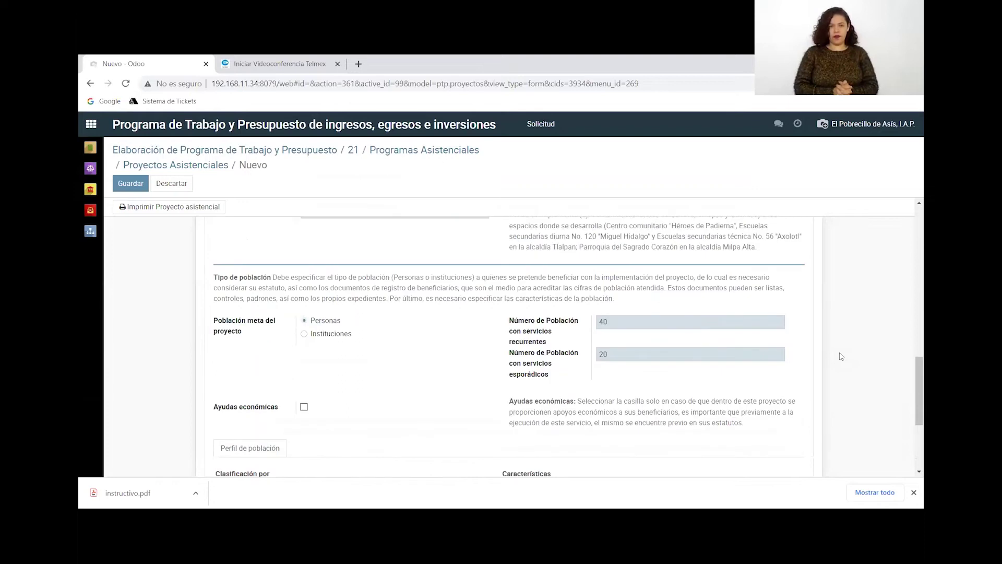
{"action": "scroll", "coordinate": [841, 356], "scroll_direction": "up", "scroll_amount": 2}
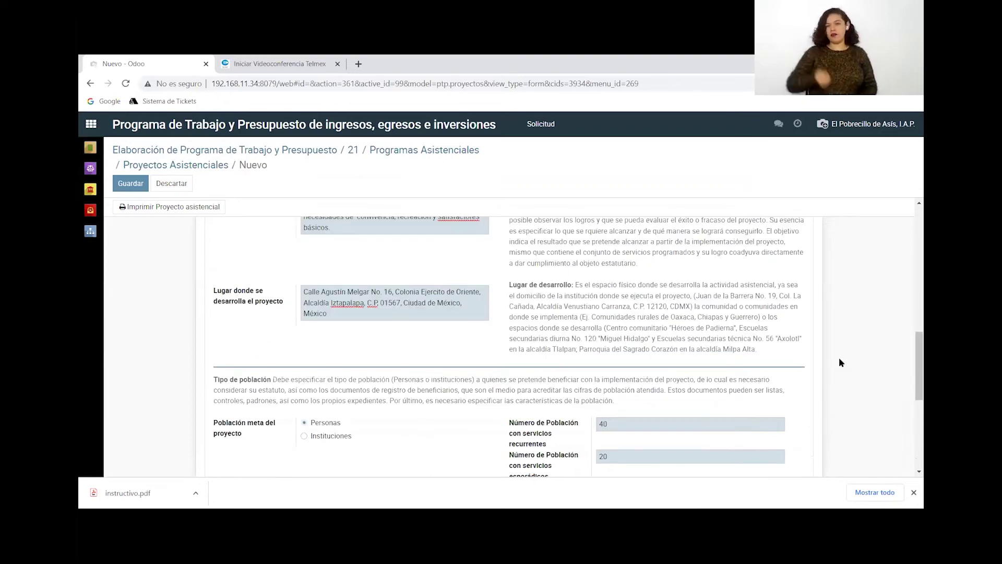
{"action": "scroll", "coordinate": [130, 188], "scroll_direction": "up", "scroll_amount": 10}
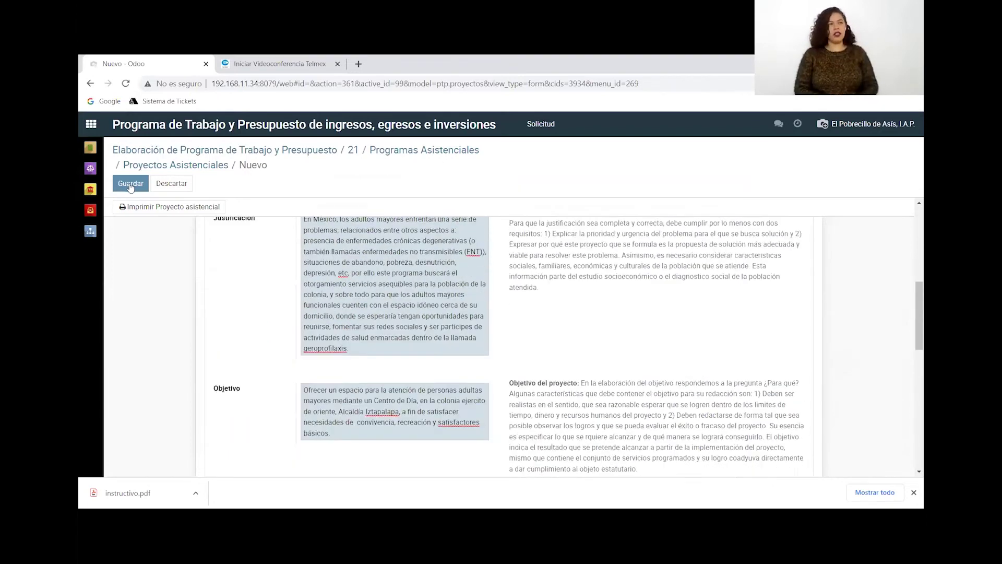
{"action": "left_click", "coordinate": [130, 187]}
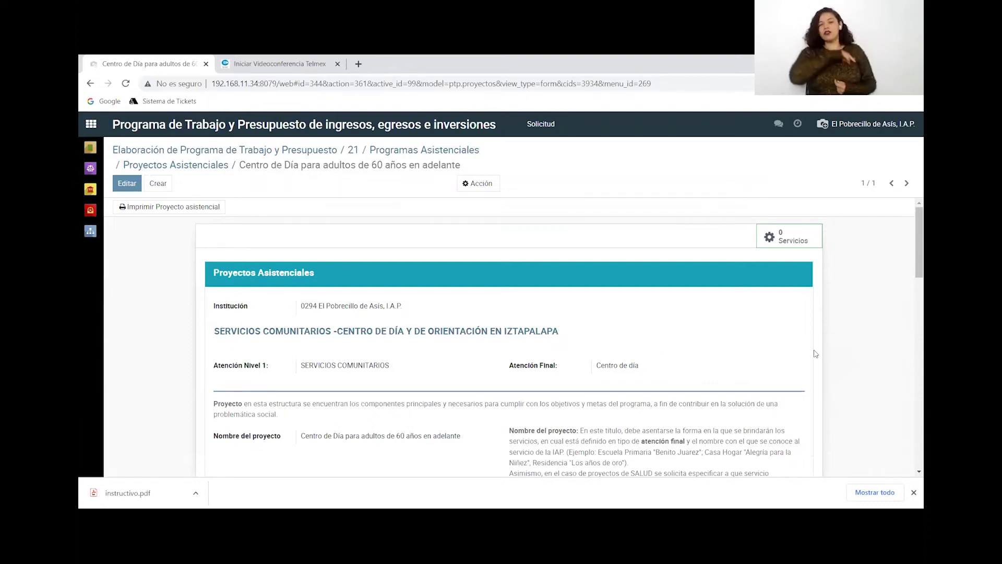
{"action": "left_click", "coordinate": [775, 241]}
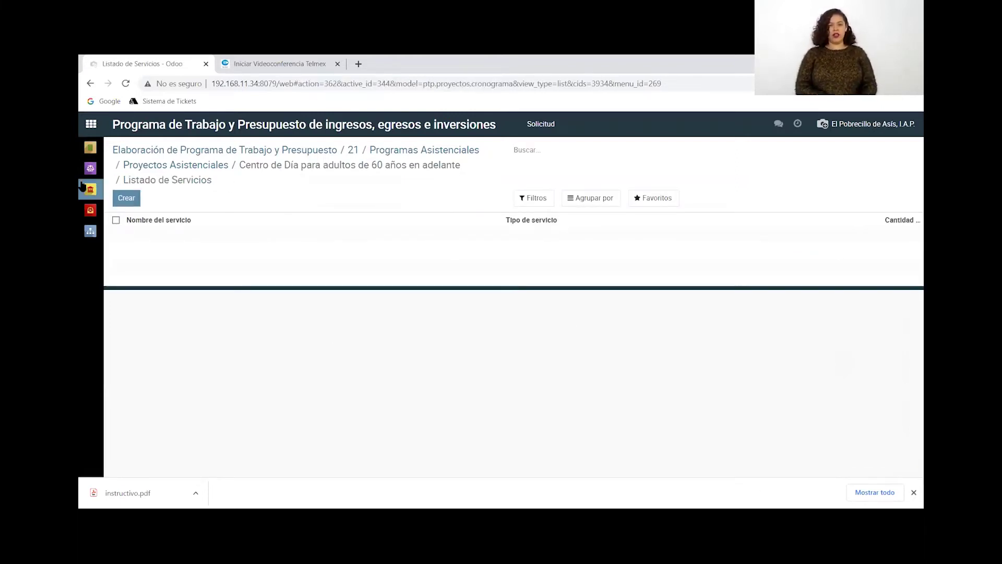
{"action": "left_click", "coordinate": [131, 201]}
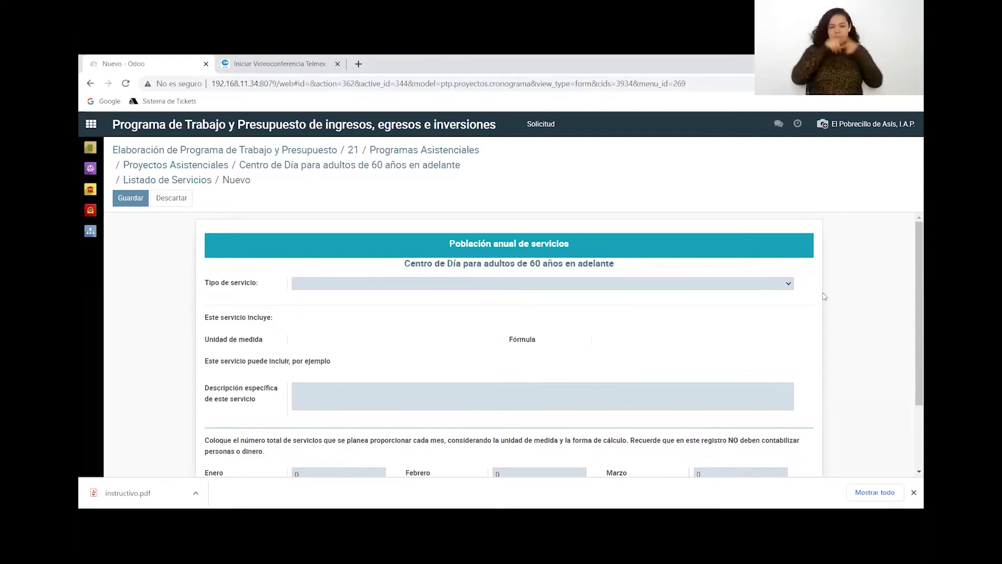
Set the service type to Apoyo en especie, described as 'Ropa, calzado y kit de higiene personal'
{"action": "left_click", "coordinate": [779, 280]}
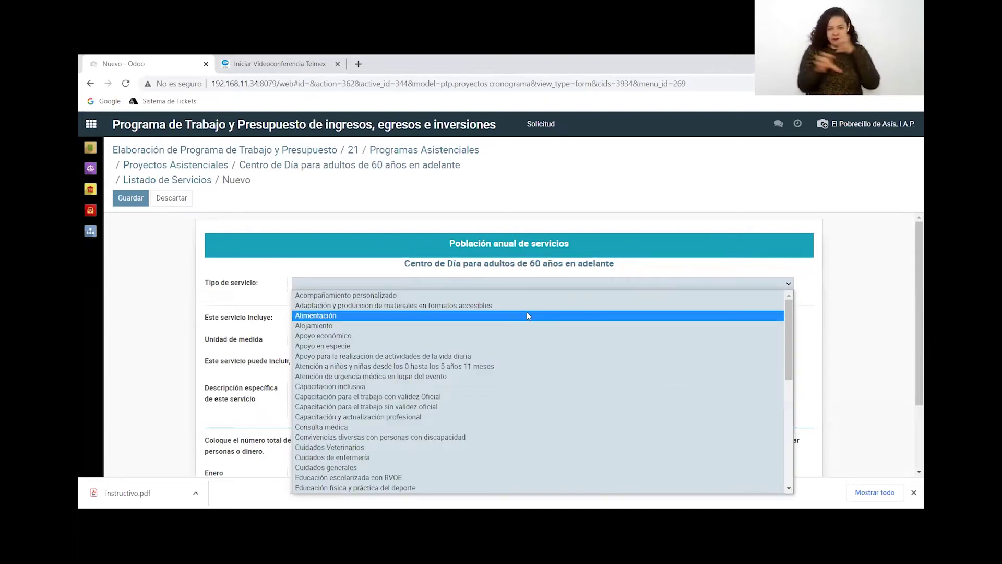
{"action": "left_click", "coordinate": [390, 346]}
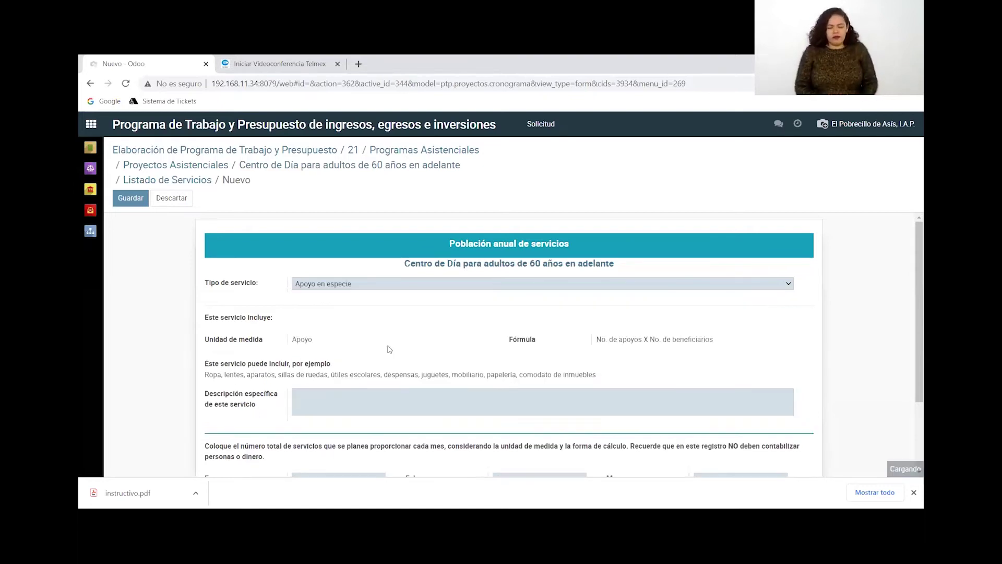
{"action": "scroll", "coordinate": [554, 313], "scroll_direction": "down", "scroll_amount": 2}
{"action": "scroll", "coordinate": [729, 327], "scroll_direction": "up", "scroll_amount": 1}
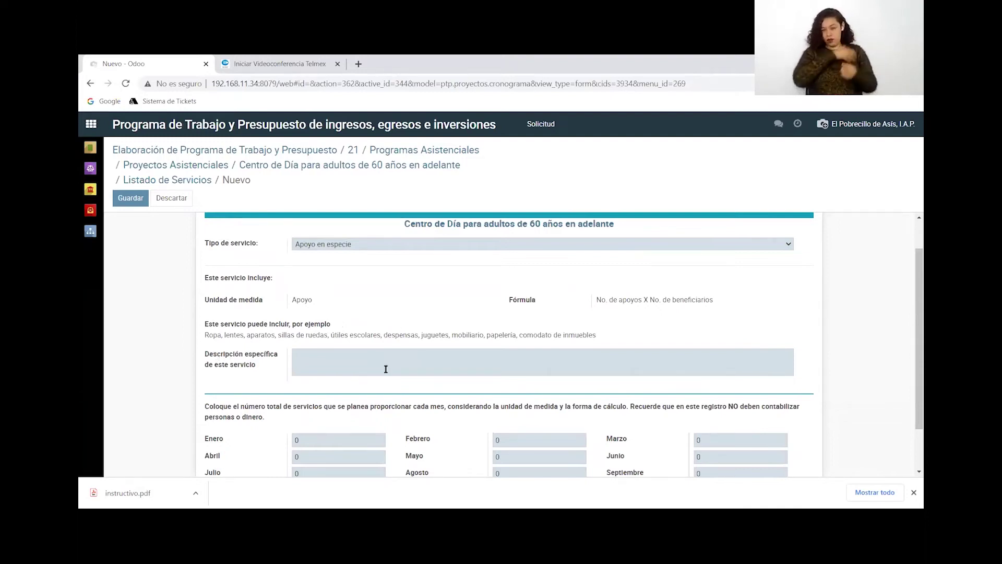
{"action": "type", "text": "Ropa, calzado"}
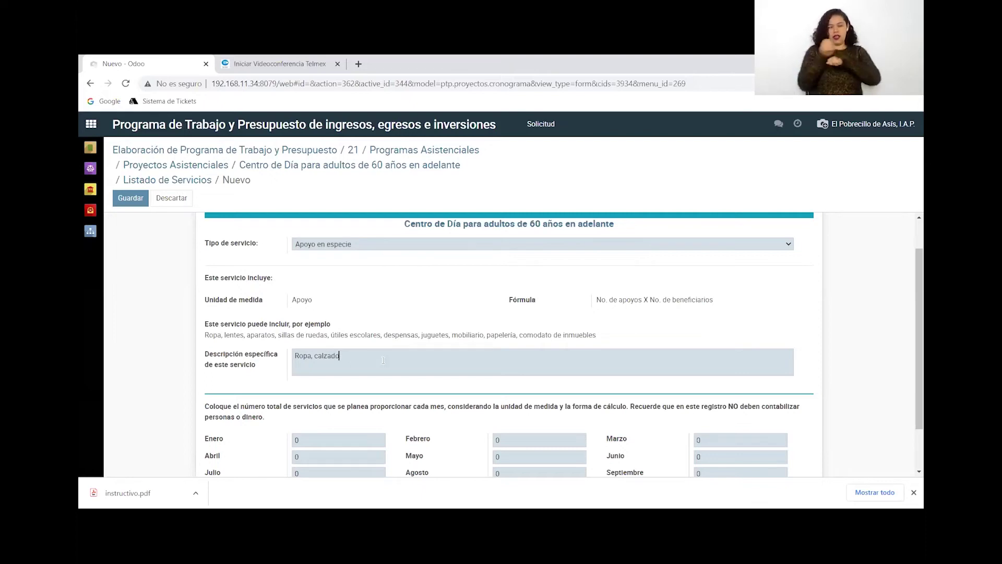
{"action": "type", "text": " y k"}
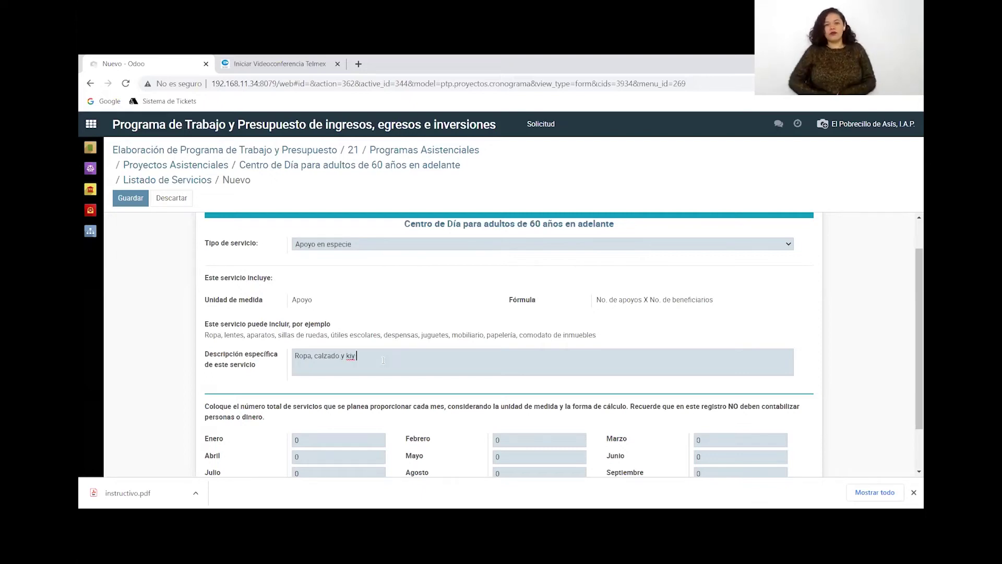
{"action": "type", "text": "it de "}
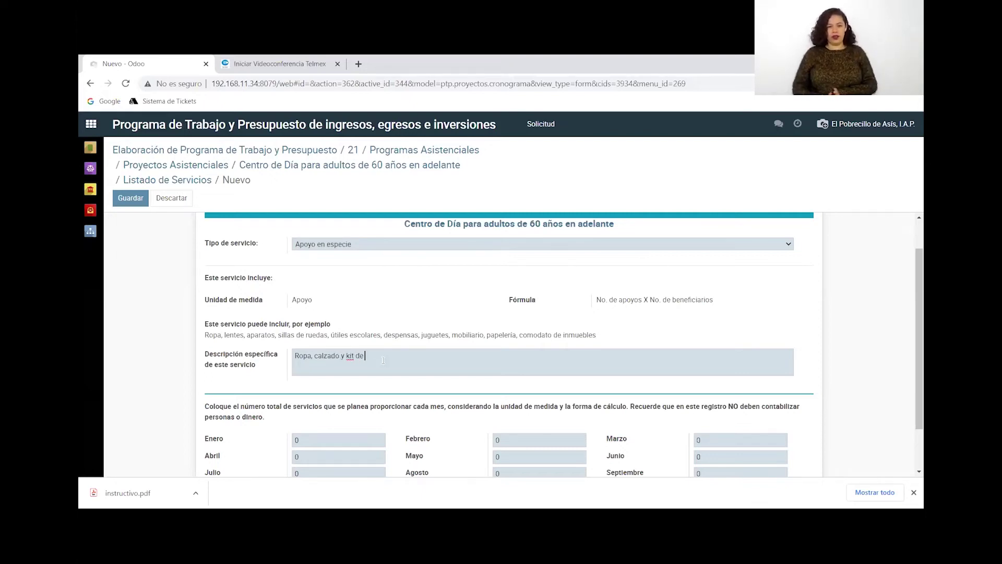
{"action": "type", "text": "higiene pers"}
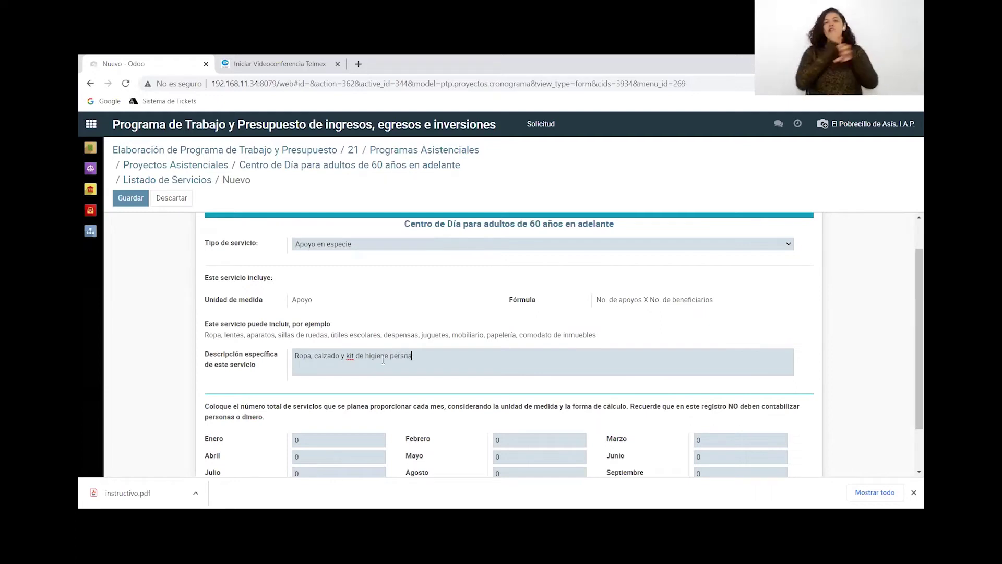
{"action": "type", "text": "onal"}
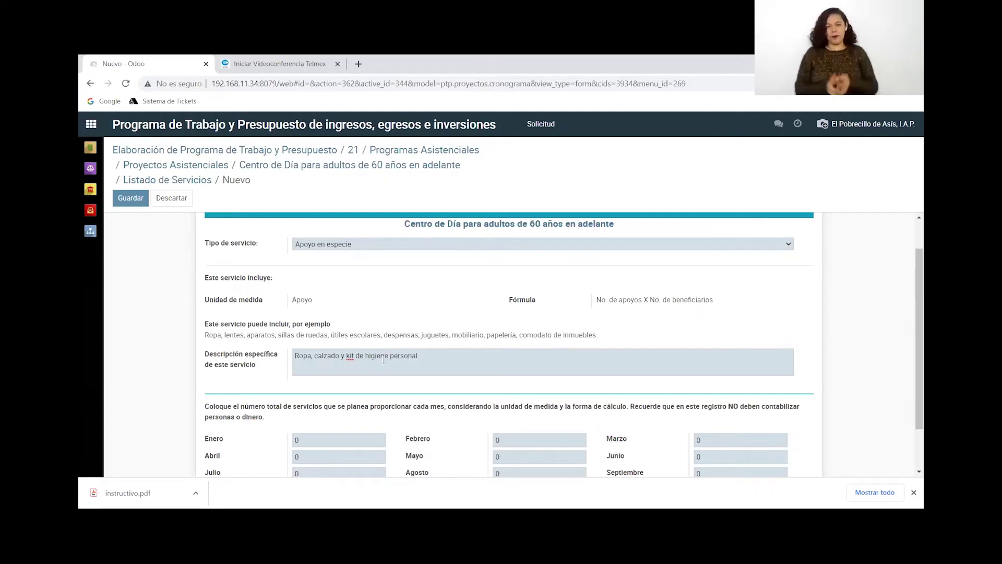
{"action": "scroll", "coordinate": [433, 417], "scroll_direction": "down", "scroll_amount": 1}
{"action": "scroll", "coordinate": [557, 364], "scroll_direction": "up", "scroll_amount": 1}
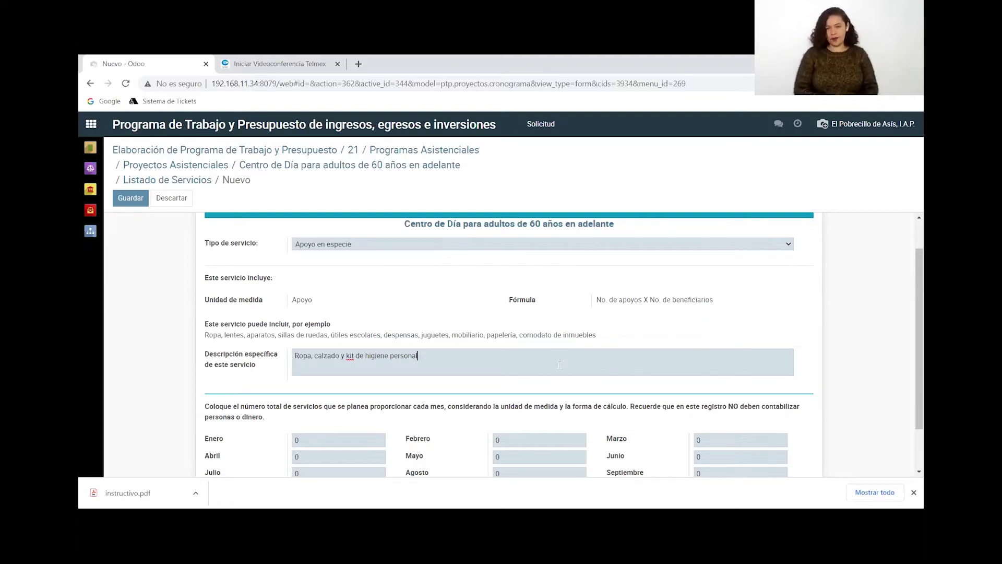
{"action": "scroll", "coordinate": [558, 368], "scroll_direction": "down", "scroll_amount": 1}
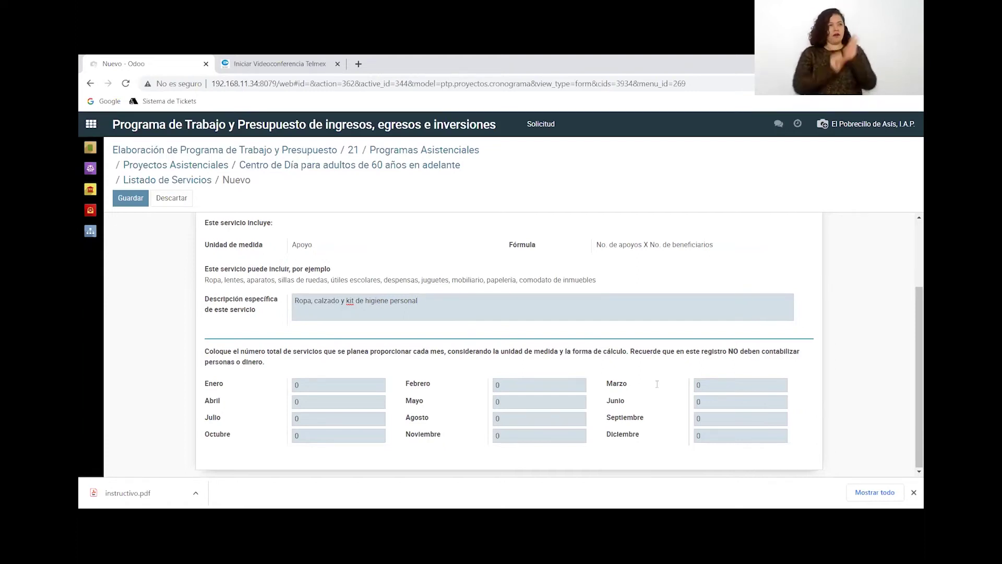
Enter 300 for Enero, 300 for Febrero and 200 for Marzo
{"action": "left_click", "coordinate": [297, 385]}
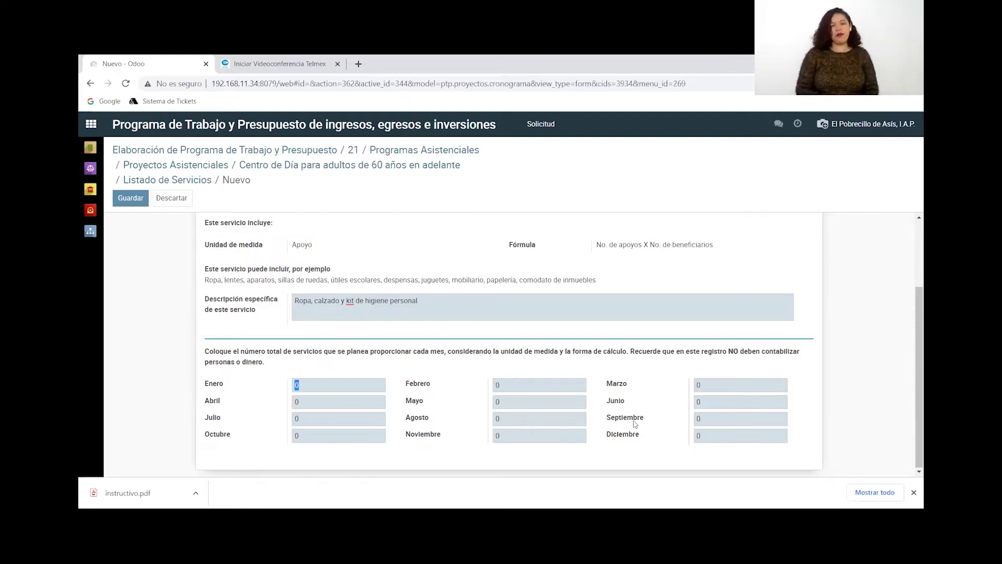
{"action": "type", "text": "300"}
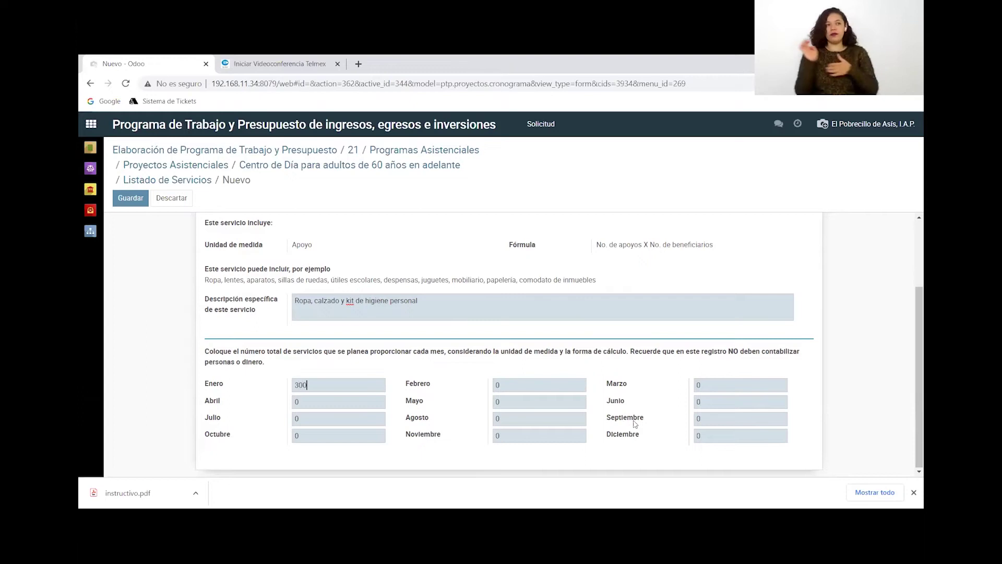
{"action": "key", "text": "Tab"}
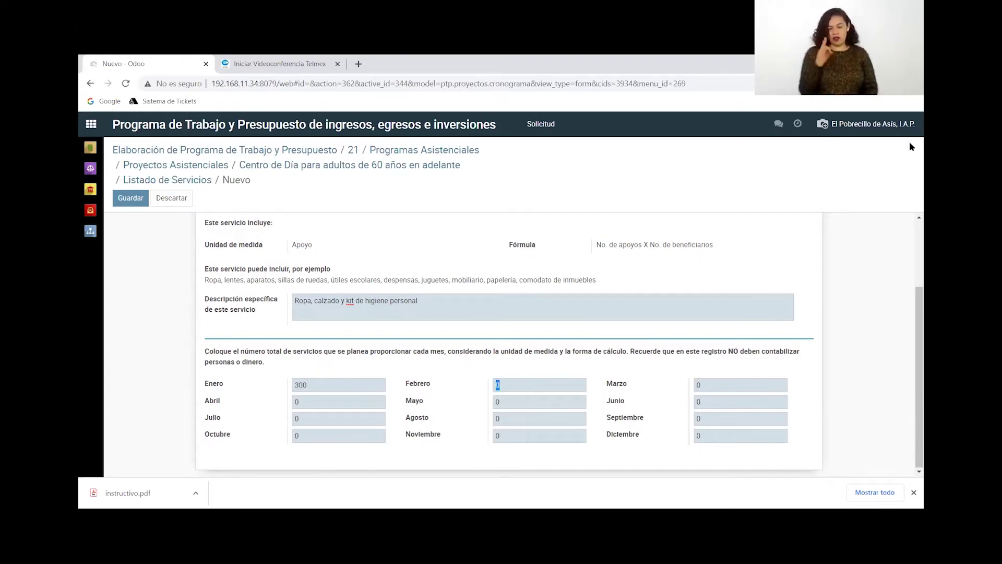
{"action": "type", "text": "300"}
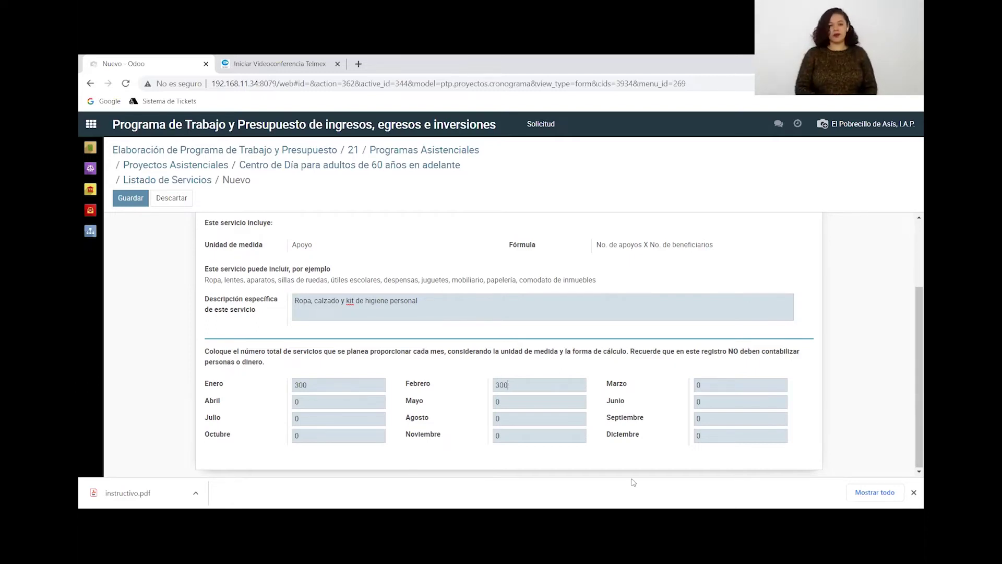
{"action": "left_click", "coordinate": [702, 384]}
{"action": "type", "text": "300"}
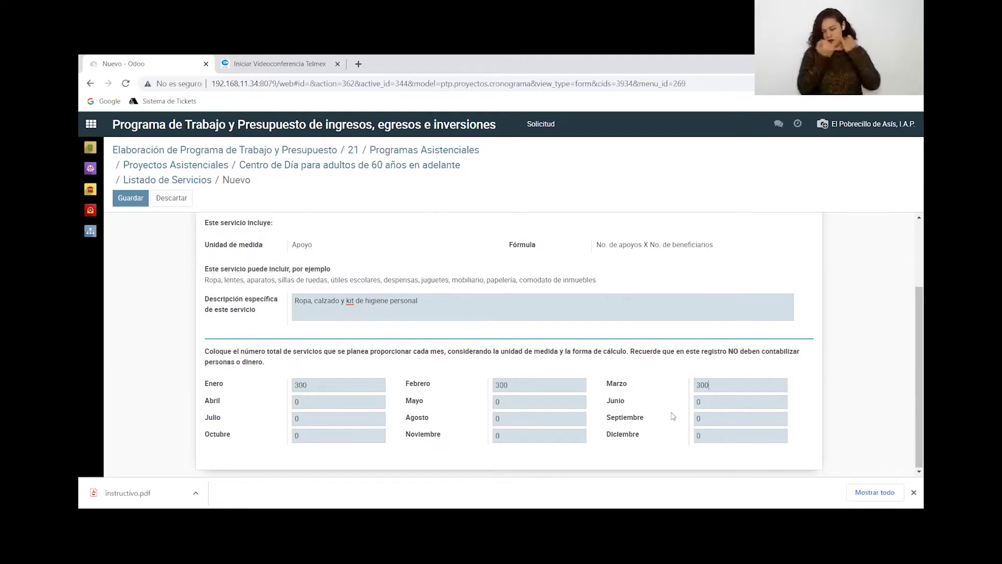
{"action": "key", "text": "BackSpace"}
{"action": "key", "text": "BackSpace"}
{"action": "key", "text": "BackSpace"}
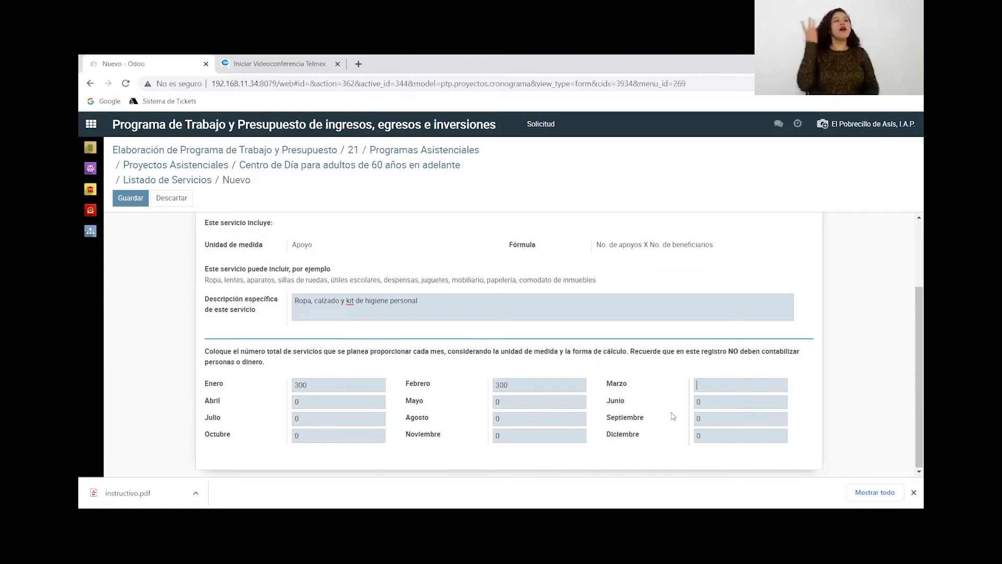
{"action": "type", "text": "200"}
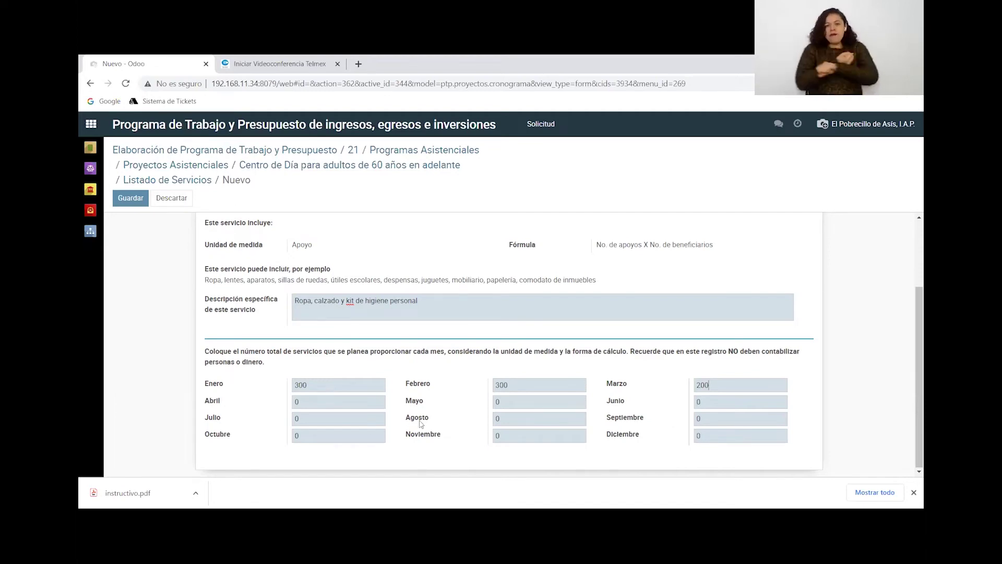
Fill Abril through Agosto with 300, 300, 200, 300 and 200 services
{"action": "left_click", "coordinate": [353, 401]}
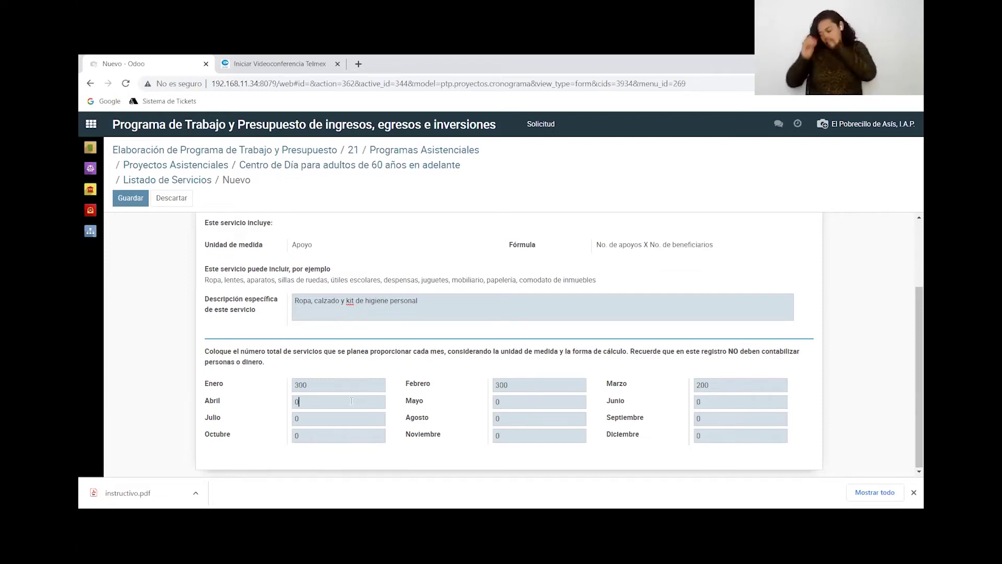
{"action": "key", "text": "BackSpace"}
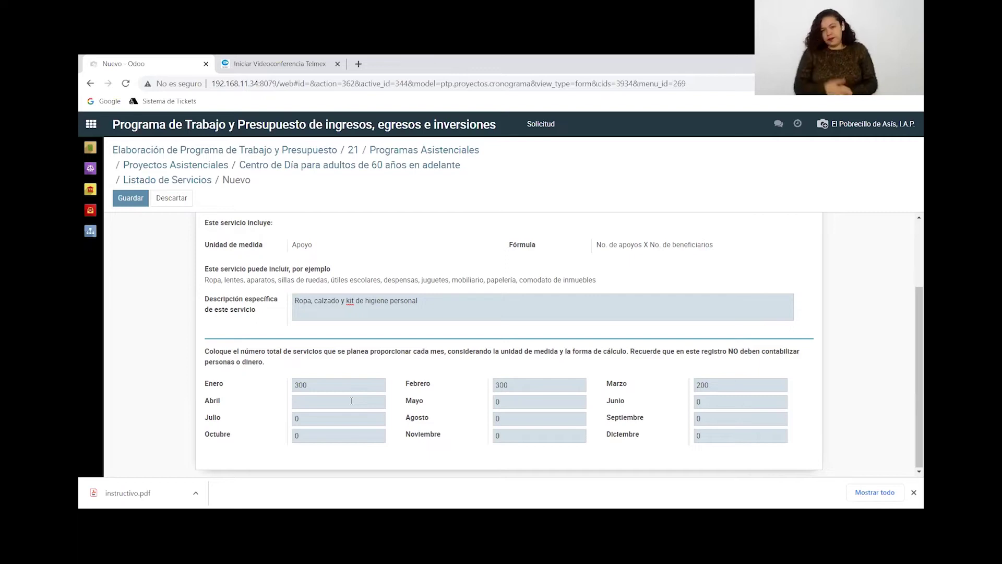
{"action": "type", "text": "300"}
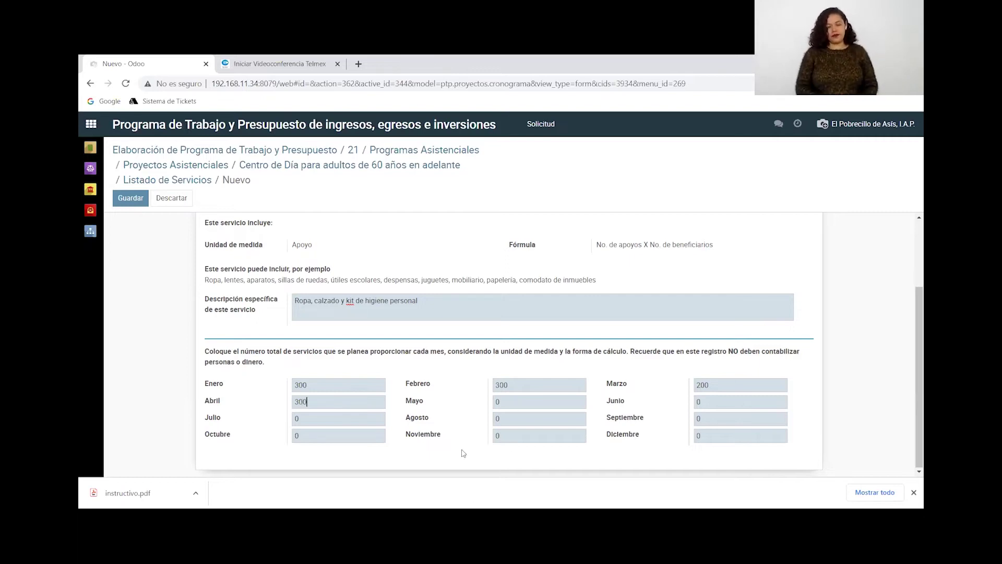
{"action": "left_click", "coordinate": [495, 403]}
{"action": "key", "text": "BackSpace"}
{"action": "type", "text": "3"}
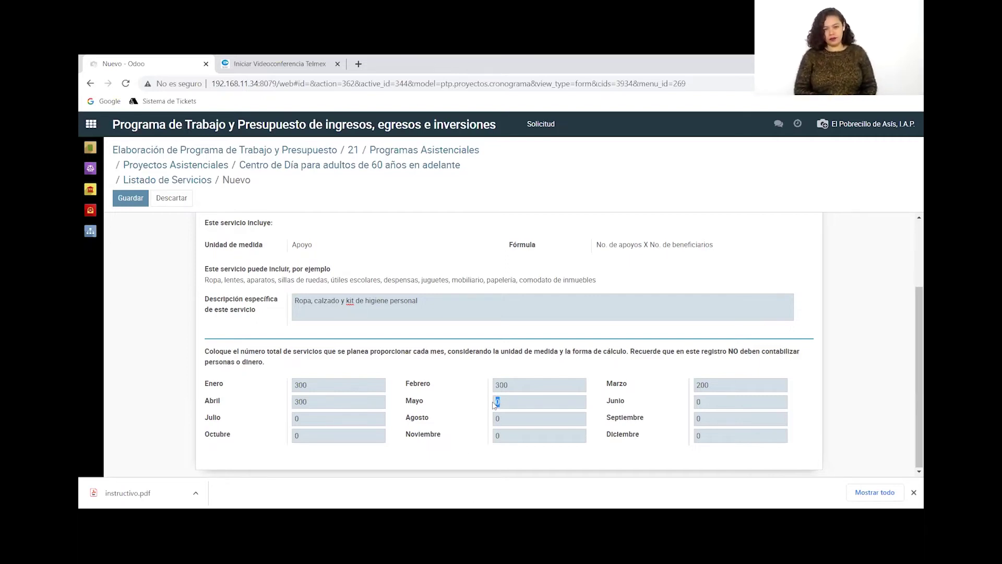
{"action": "type", "text": "00"}
{"action": "left_click", "coordinate": [696, 402]}
{"action": "type", "text": "200"}
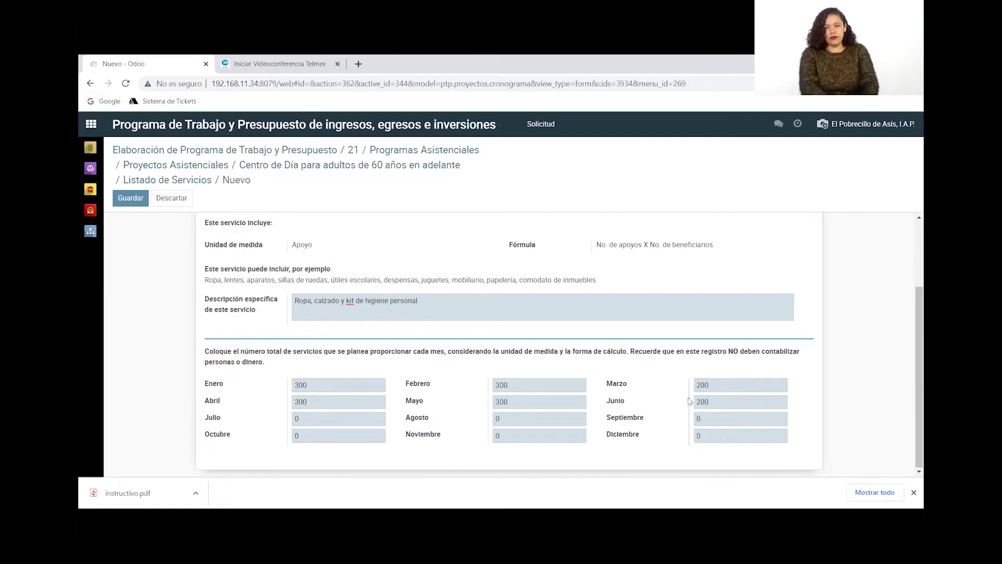
{"action": "left_click", "coordinate": [296, 419]}
{"action": "type", "text": "300"}
{"action": "left_click", "coordinate": [511, 418]}
{"action": "key", "text": "BackSpace"}
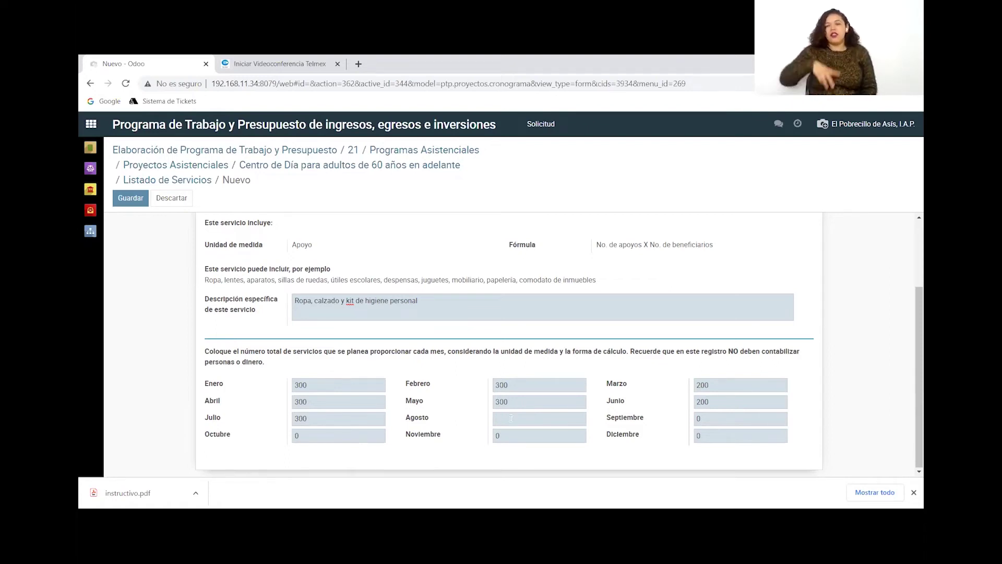
{"action": "type", "text": "200"}
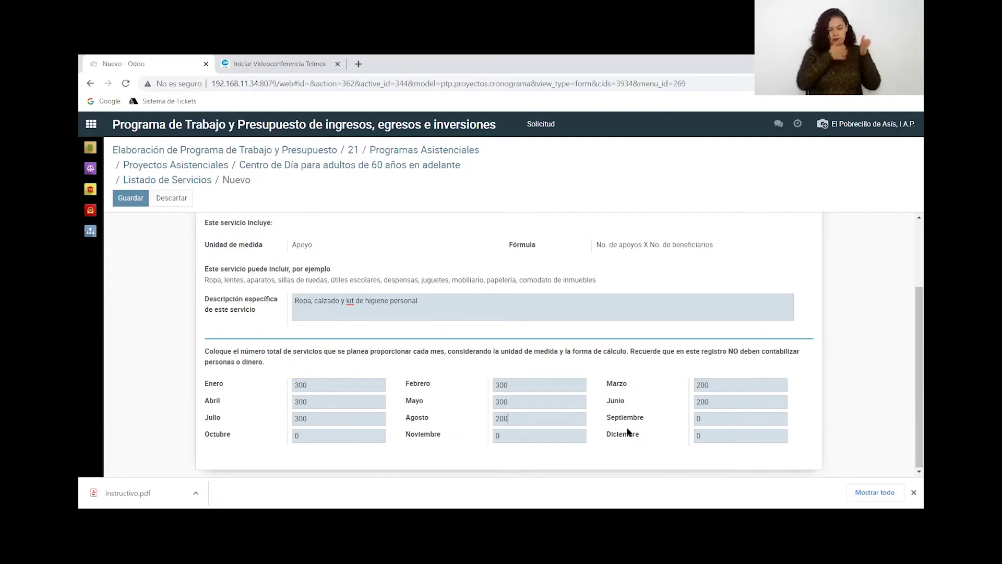
Fill Septiembre through Diciembre with 300, 200, 300 and 400 services
{"action": "left_click_drag", "start_coordinate": [700, 422], "coordinate": [694, 422]}
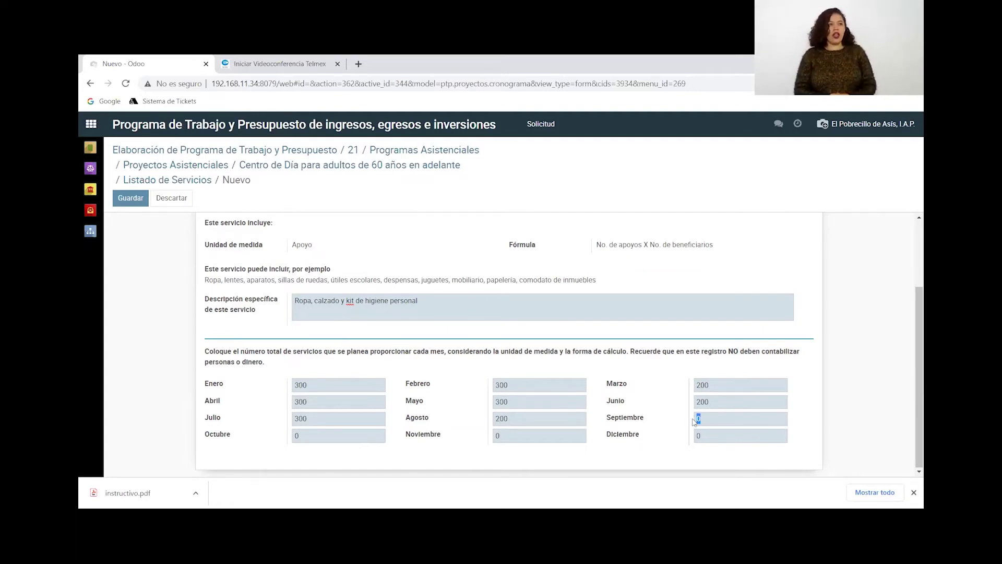
{"action": "type", "text": "300"}
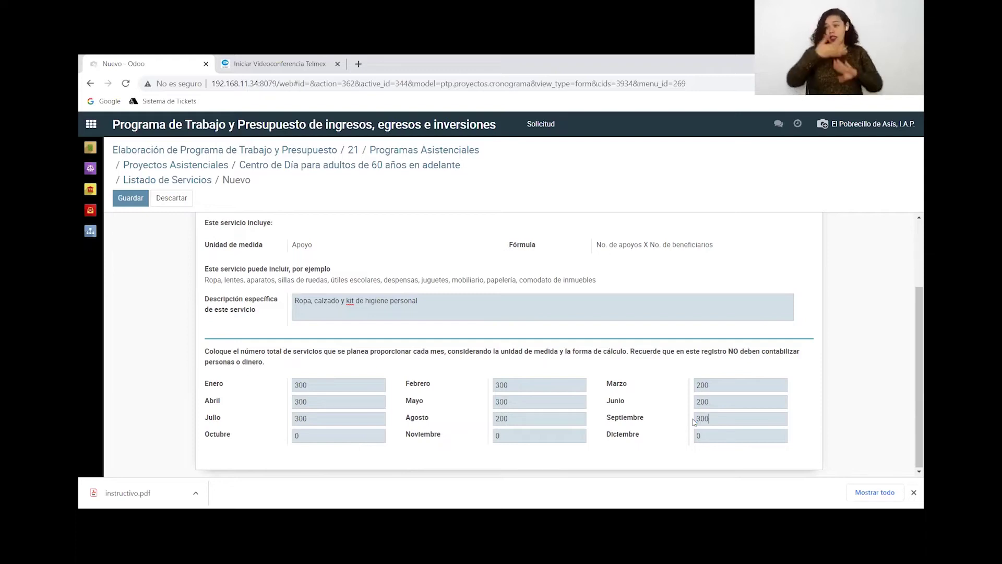
{"action": "left_click", "coordinate": [327, 436]}
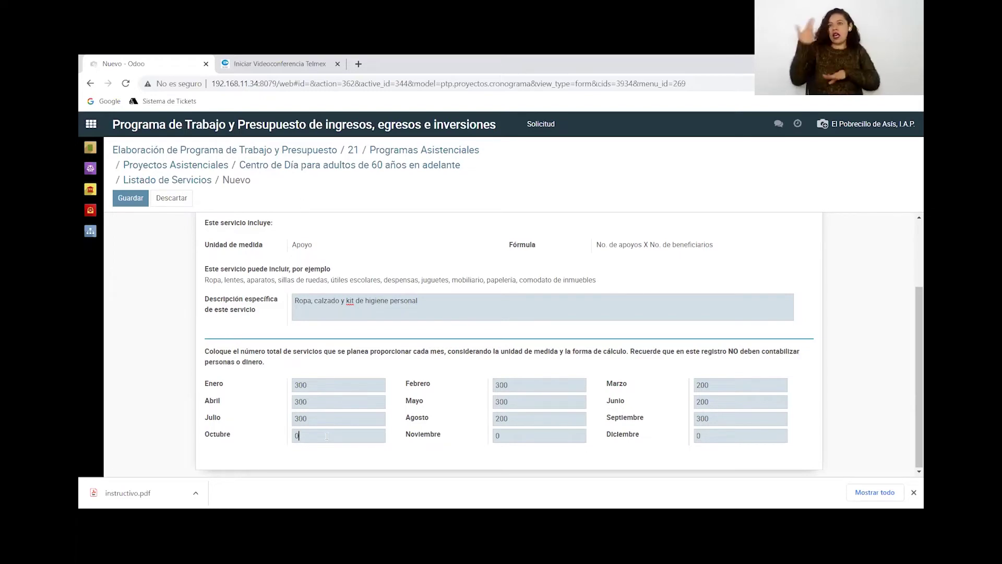
{"action": "key", "text": "BackSpace"}
{"action": "type", "text": "200"}
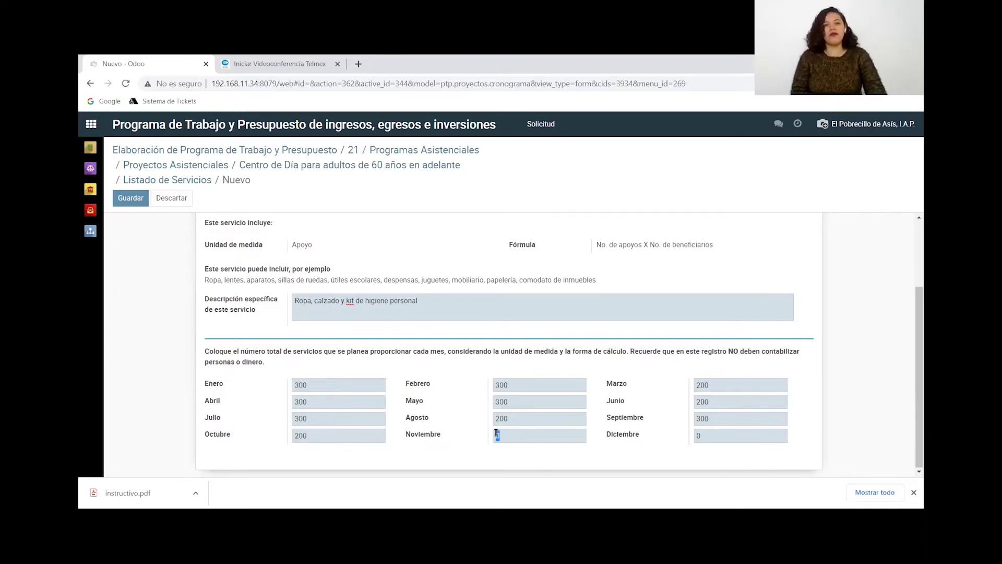
{"action": "key", "text": "BackSpace"}
{"action": "type", "text": "300"}
{"action": "key", "text": "Tab"}
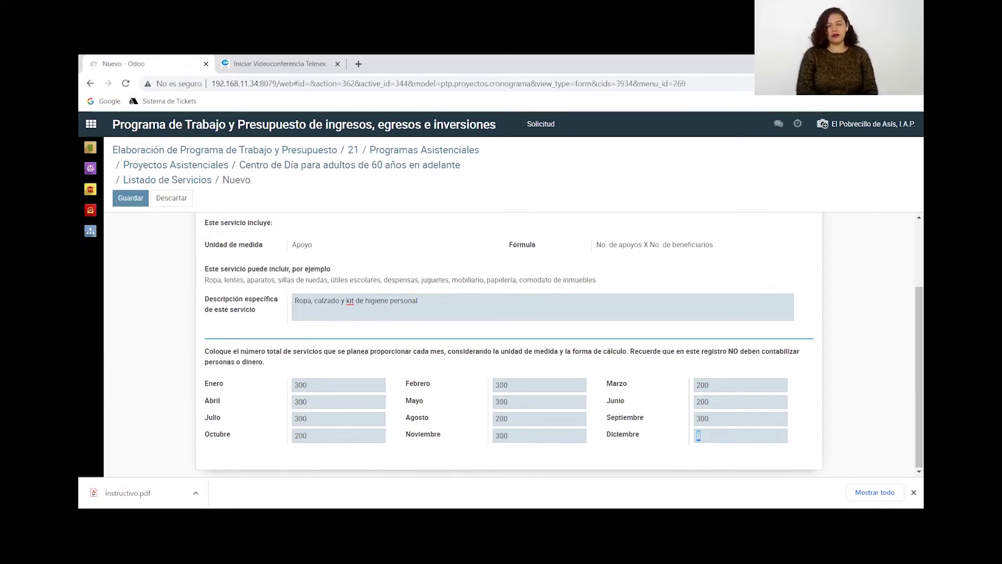
{"action": "type", "text": "400"}
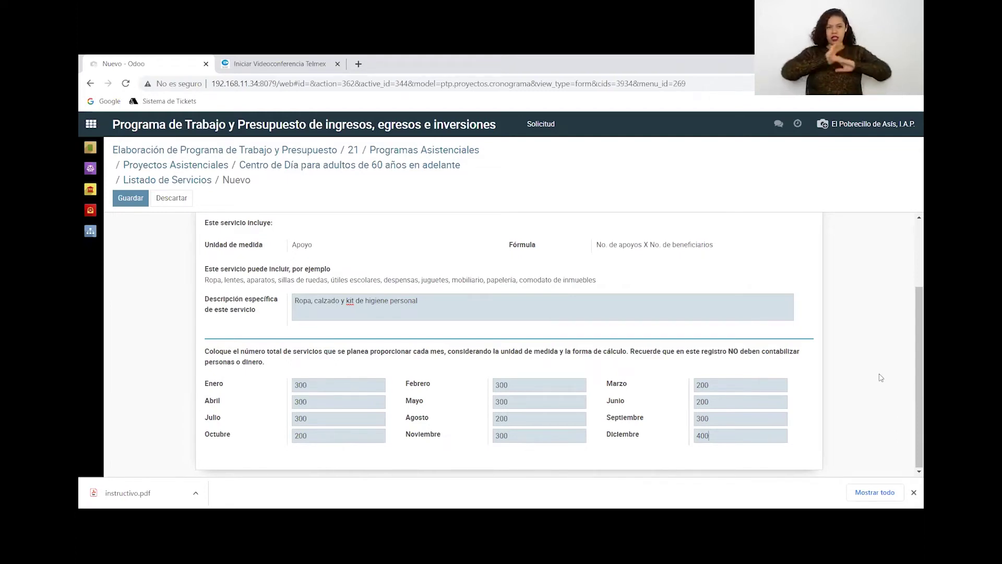
{"action": "scroll", "coordinate": [888, 383], "scroll_direction": "up", "scroll_amount": 2}
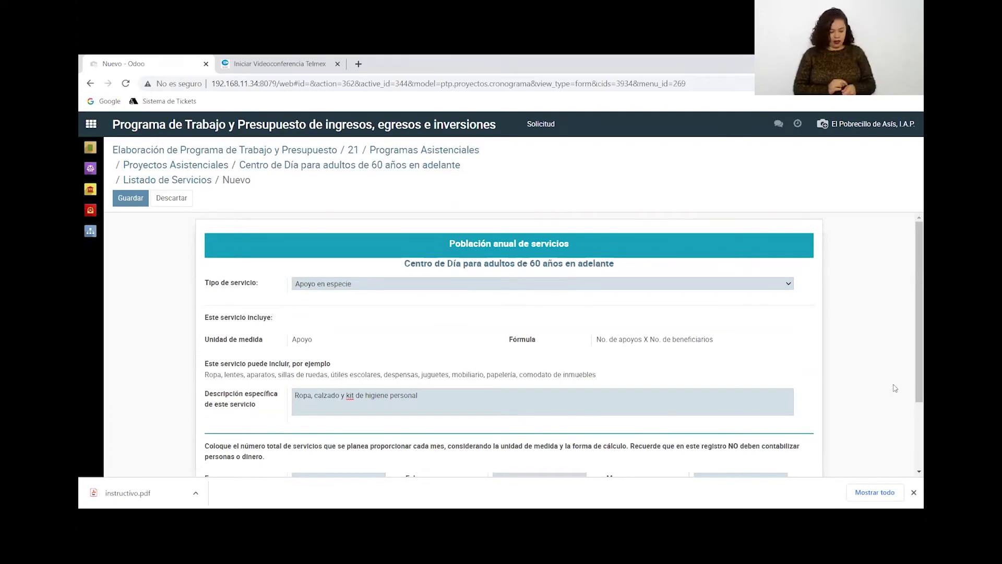
{"action": "scroll", "coordinate": [467, 398], "scroll_direction": "down", "scroll_amount": 2}
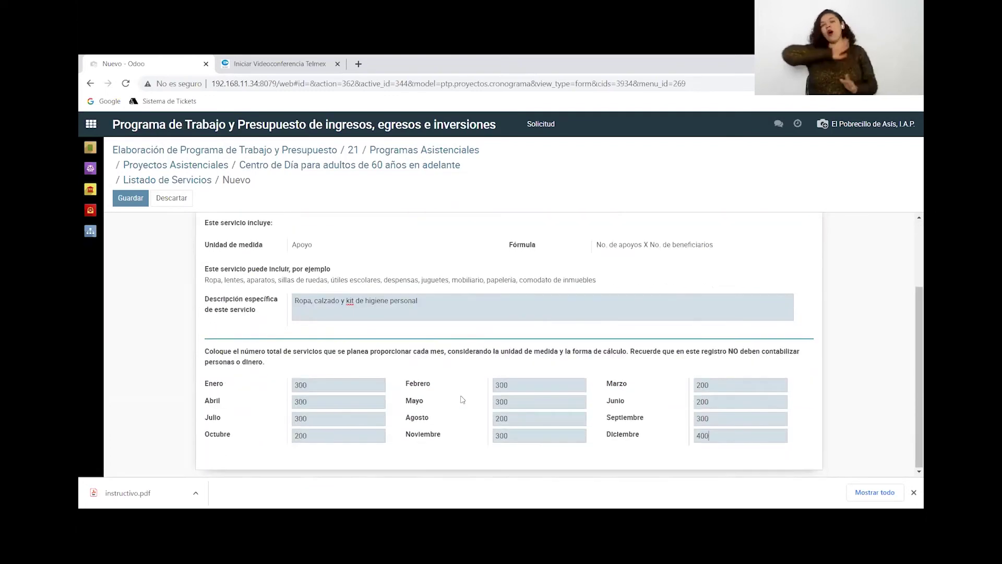
{"action": "scroll", "coordinate": [589, 372], "scroll_direction": "up", "scroll_amount": 2}
Save the in-kind service and open a new blank service form with Alt+C
{"action": "left_click", "coordinate": [131, 205]}
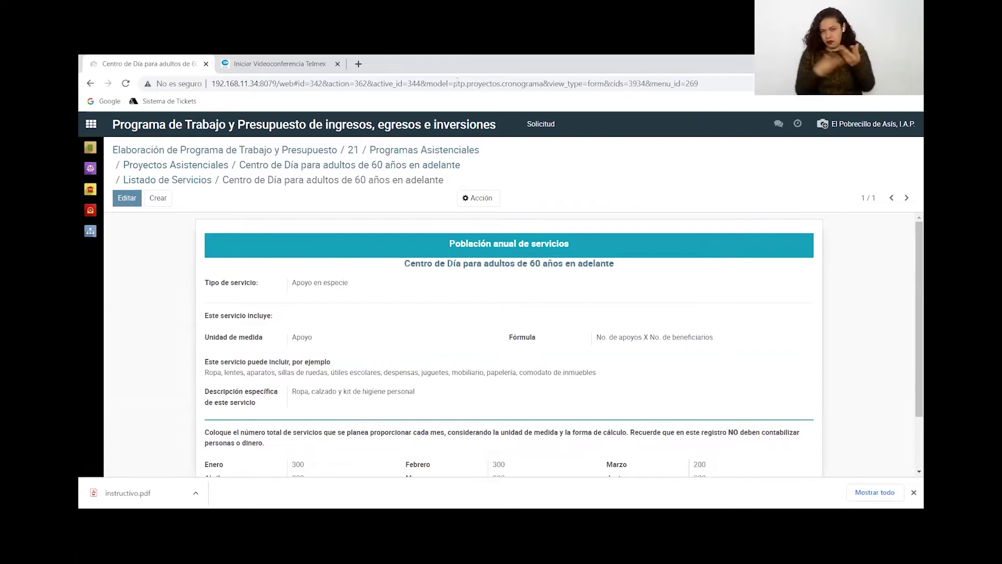
{"action": "key", "text": "alt+c"}
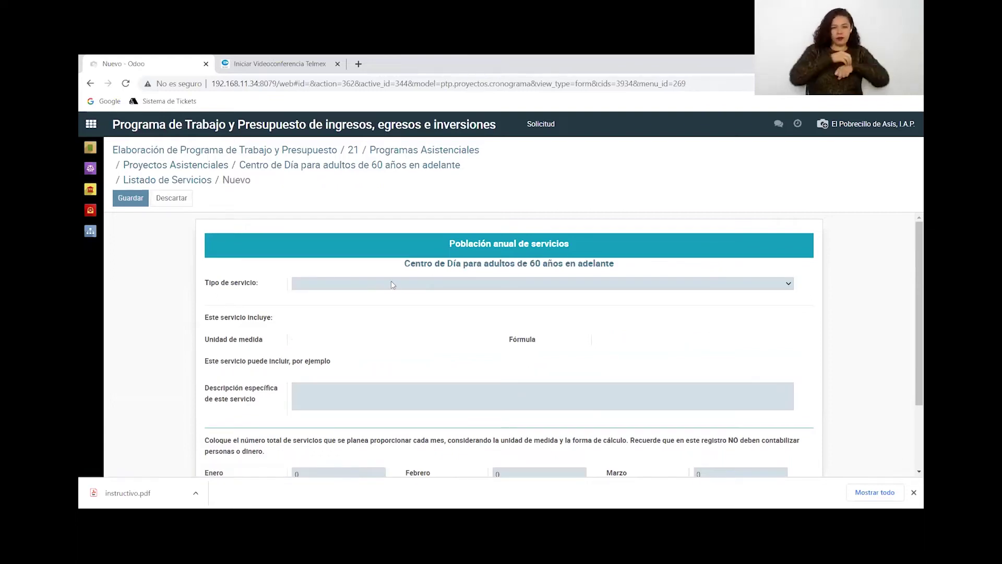
{"action": "key", "text": "alt"}
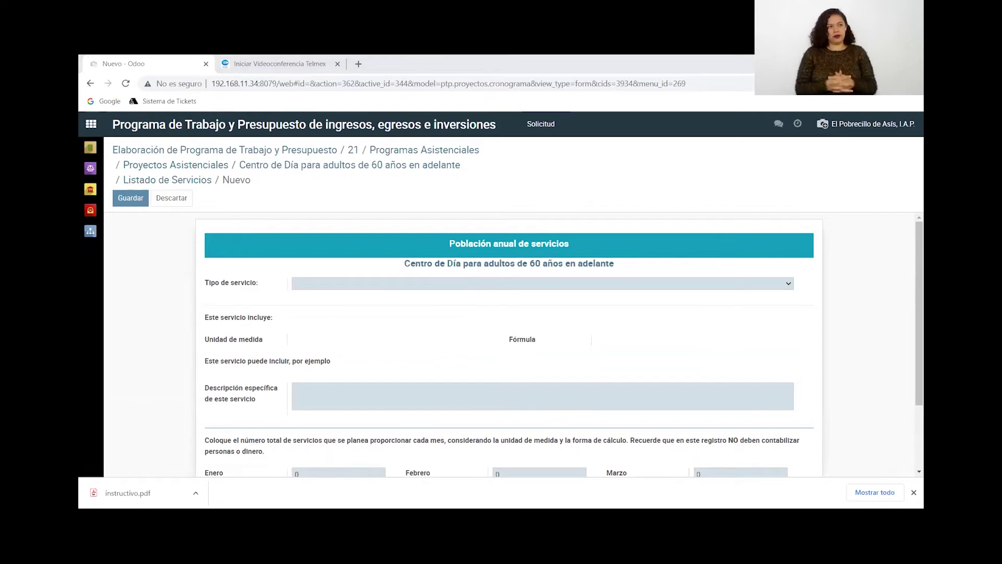
Make the second service a Capacitación para el trabajo con validez Oficial described as 'Carpintería y cocina'
{"action": "left_click", "coordinate": [433, 284]}
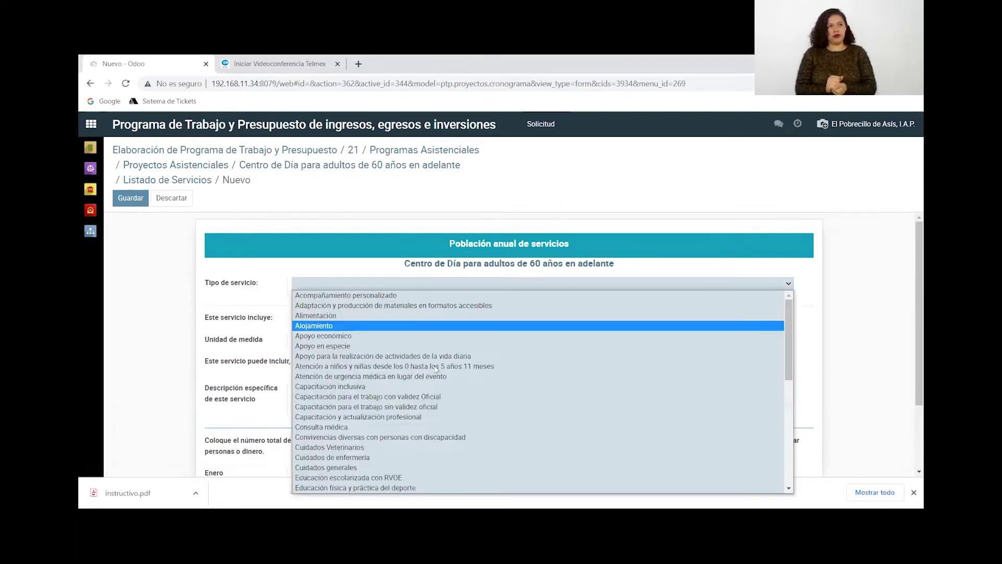
{"action": "left_click", "coordinate": [418, 397]}
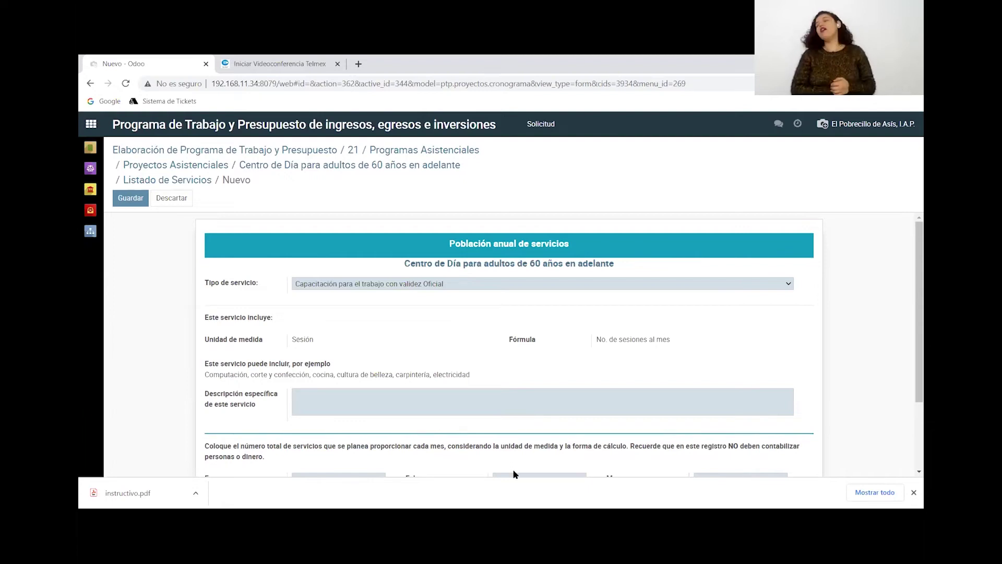
{"action": "left_click", "coordinate": [375, 410]}
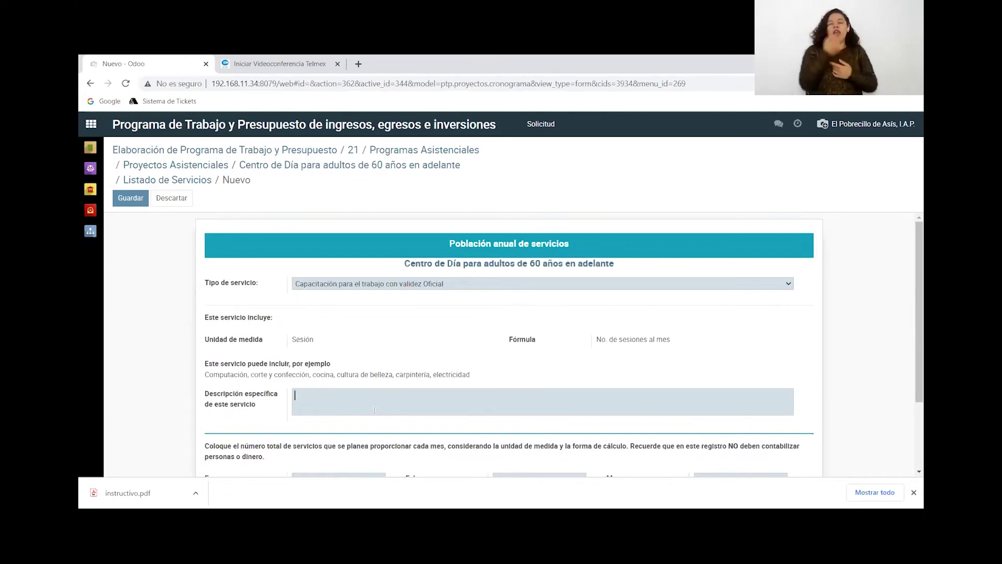
{"action": "type", "text": "rpintería"}
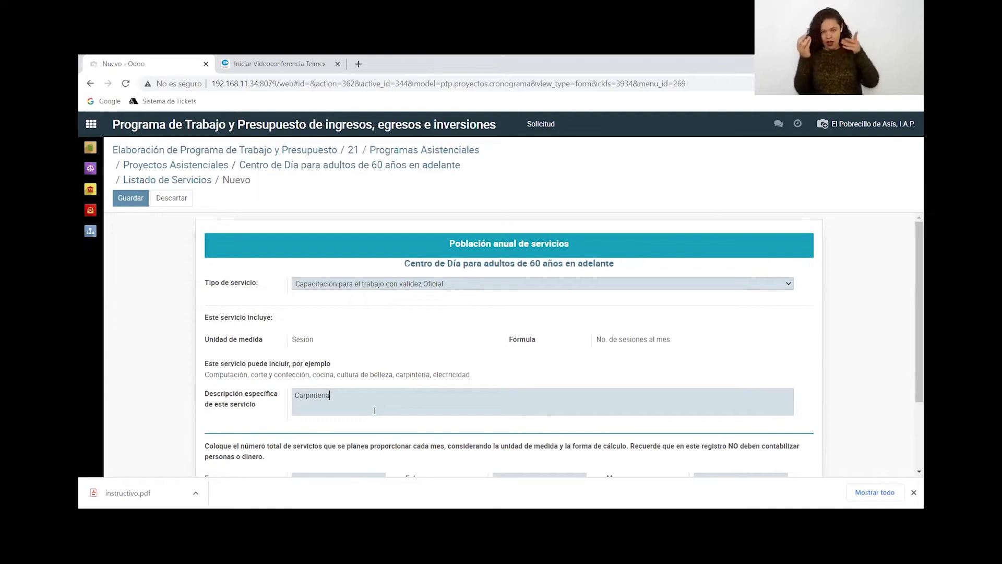
{"action": "type", "text": " y cocina"}
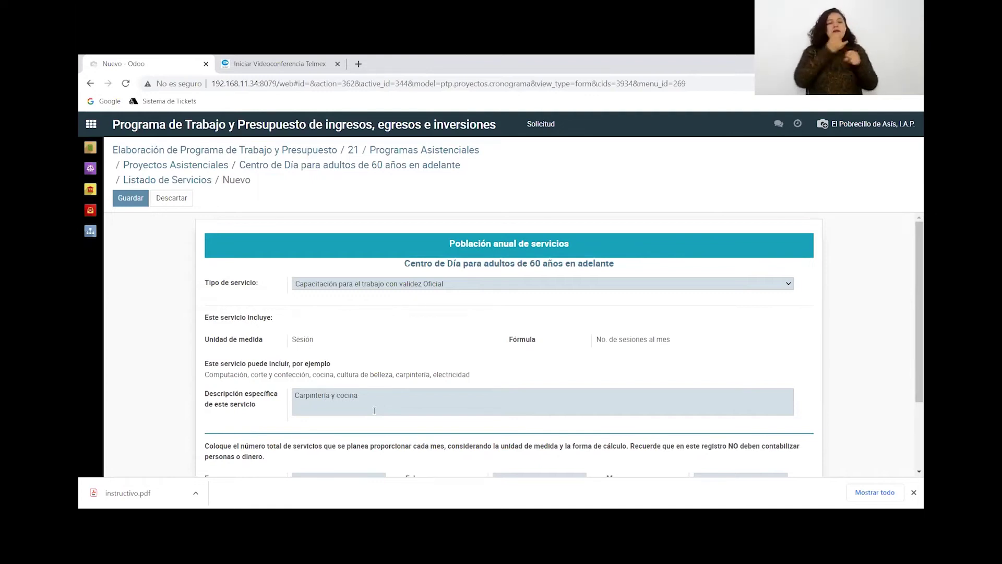
Enter 4 sessions in each month from Enero through Junio
{"action": "scroll", "coordinate": [743, 378], "scroll_direction": "down", "scroll_amount": 3}
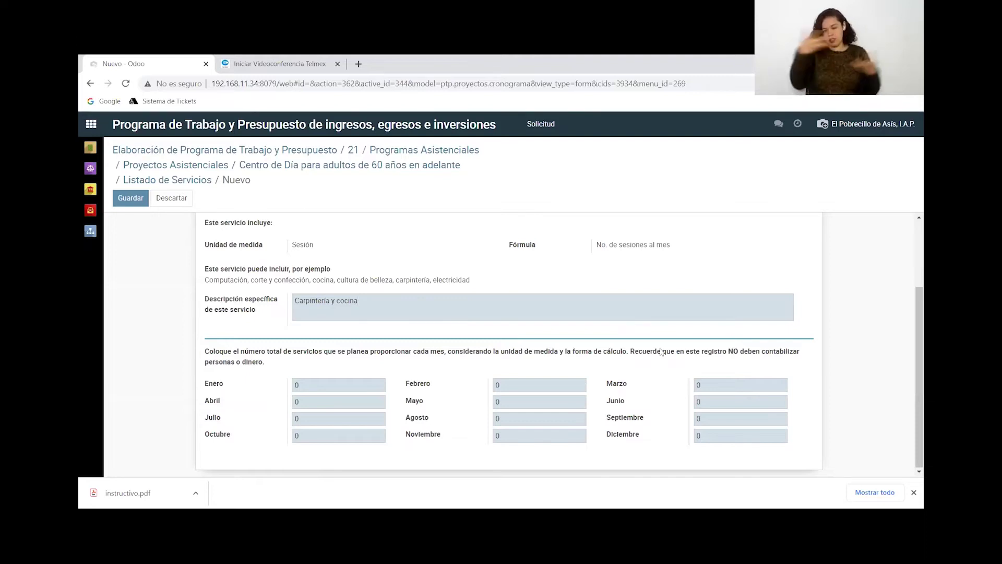
{"action": "key", "text": "Tab"}
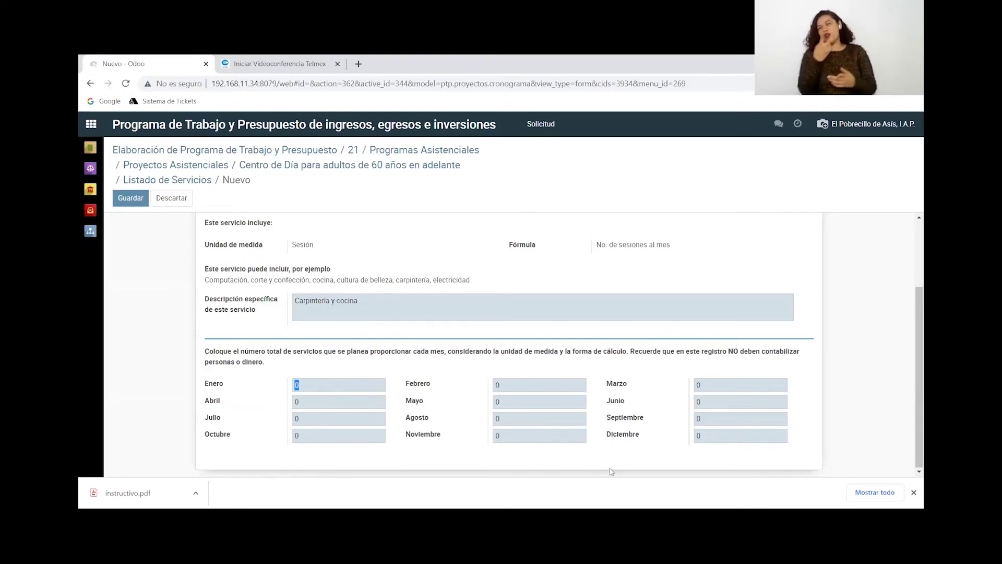
{"action": "type", "text": "4"}
{"action": "left_click", "coordinate": [491, 385]}
{"action": "type", "text": "4"}
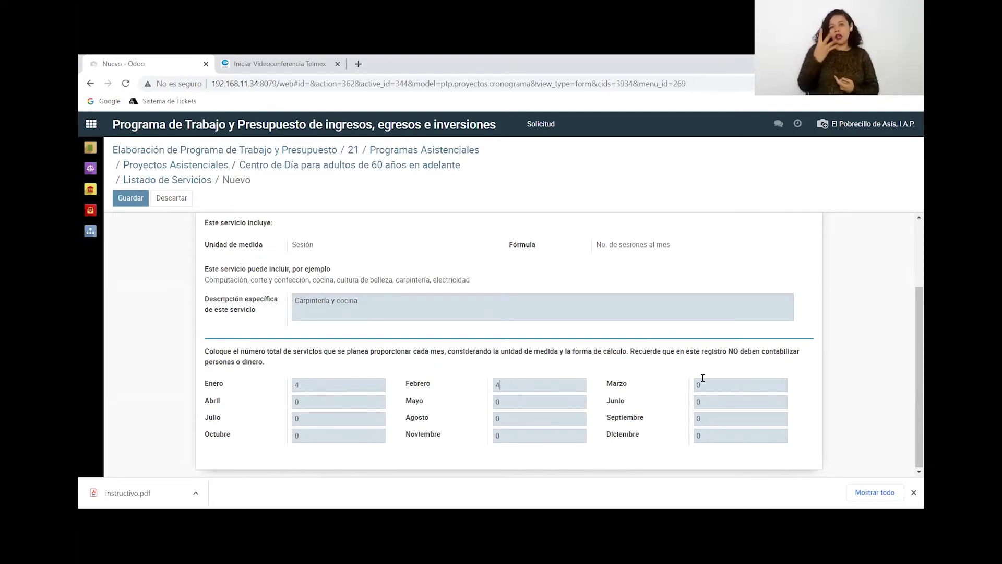
{"action": "left_click", "coordinate": [692, 385]}
{"action": "type", "text": "4"}
{"action": "left_click", "coordinate": [292, 401]}
{"action": "type", "text": "4"}
{"action": "left_click", "coordinate": [493, 401]}
{"action": "type", "text": "4"}
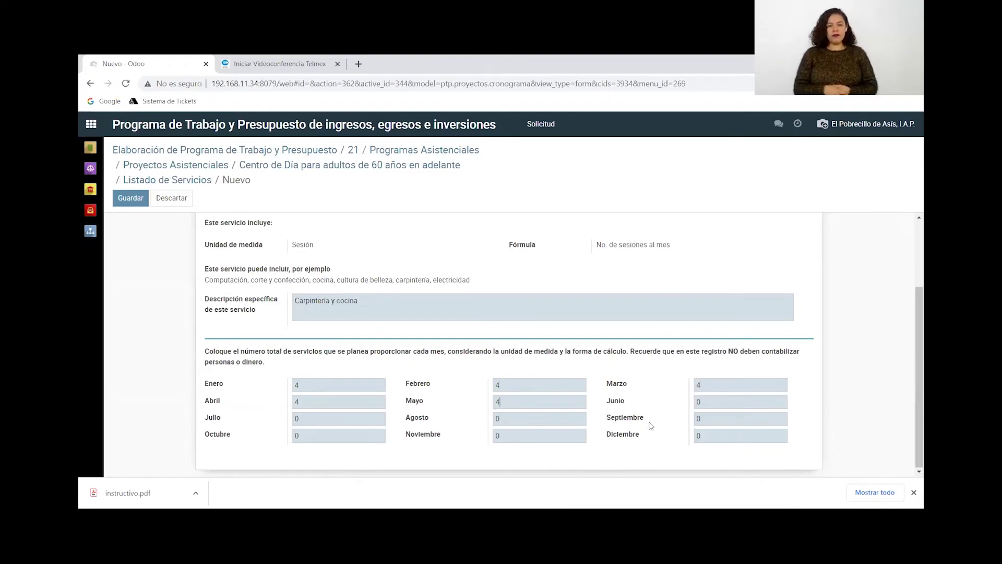
{"action": "left_click", "coordinate": [697, 401]}
{"action": "type", "text": "4"}
Enter 4 sessions in each month from Julio through Diciembre
{"action": "left_click", "coordinate": [293, 418]}
{"action": "type", "text": "4"}
{"action": "left_click", "coordinate": [494, 418]}
{"action": "type", "text": "4"}
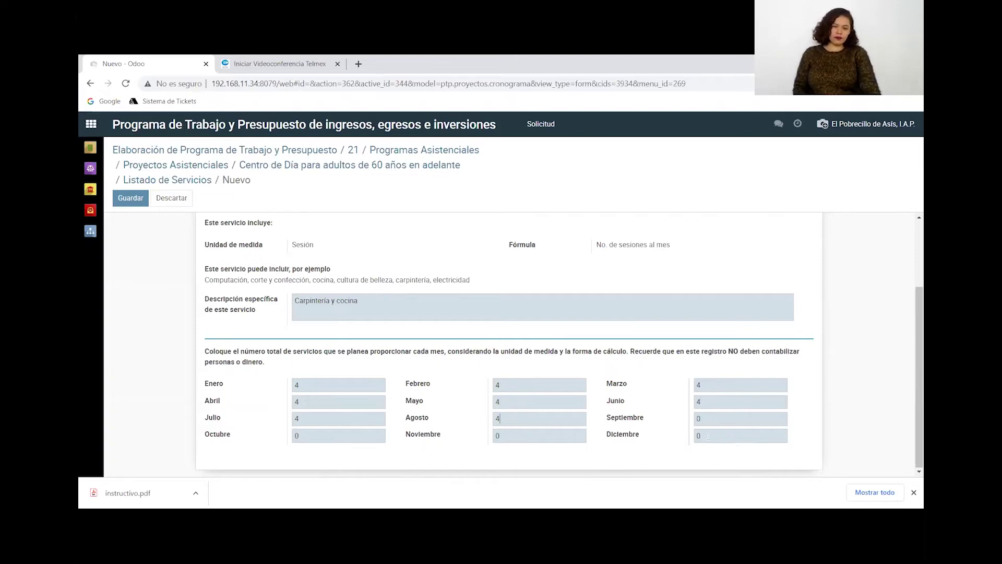
{"action": "left_click", "coordinate": [701, 418]}
{"action": "type", "text": "4"}
{"action": "left_click", "coordinate": [300, 436]}
{"action": "type", "text": "4"}
{"action": "left_click", "coordinate": [508, 439]}
{"action": "type", "text": "4"}
{"action": "left_click", "coordinate": [699, 435]}
{"action": "type", "text": "4"}
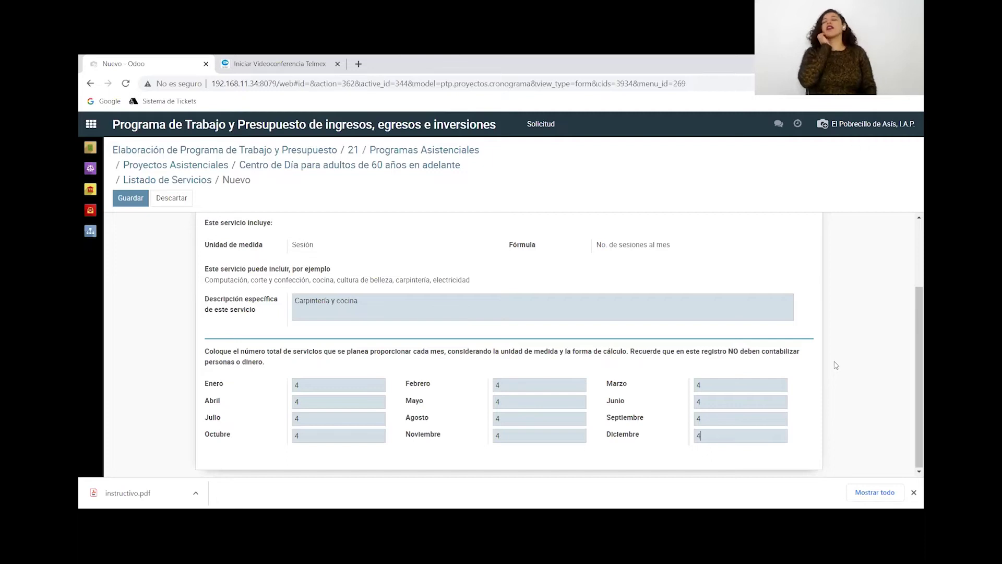
{"action": "scroll", "coordinate": [837, 361], "scroll_direction": "up", "scroll_amount": 2}
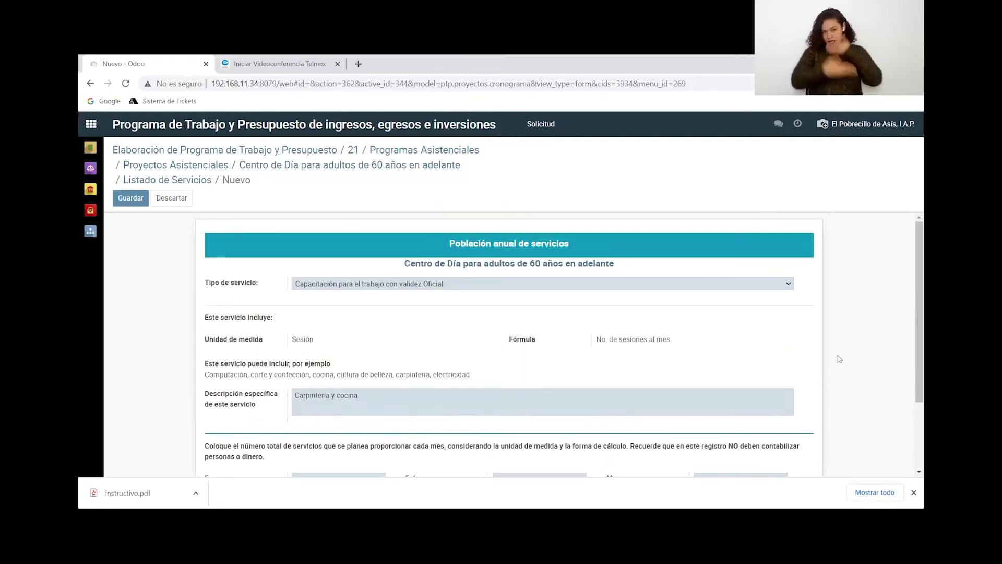
Save the Carpintería y cocina service and start a third blank service record
{"action": "left_click", "coordinate": [129, 199]}
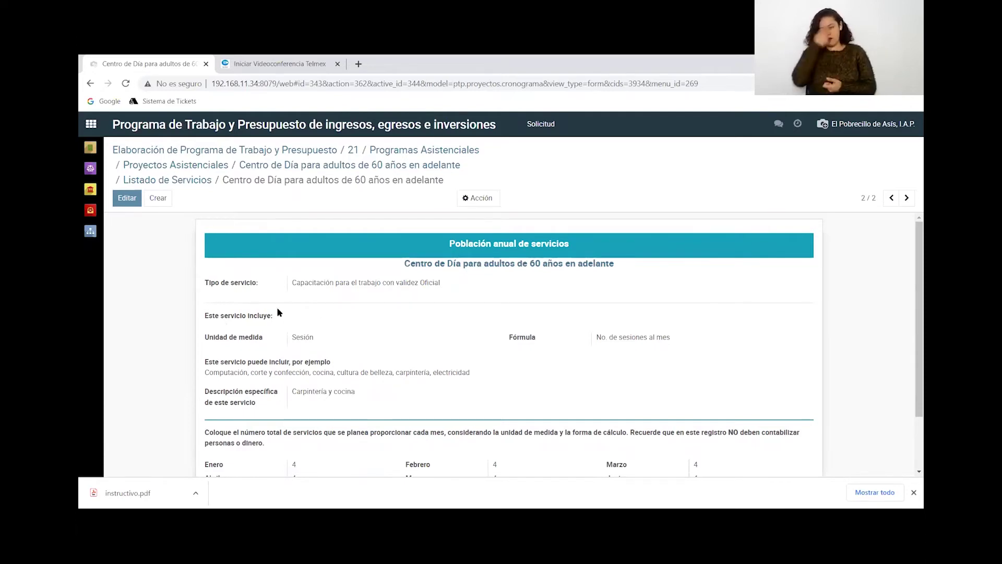
{"action": "left_click", "coordinate": [158, 200]}
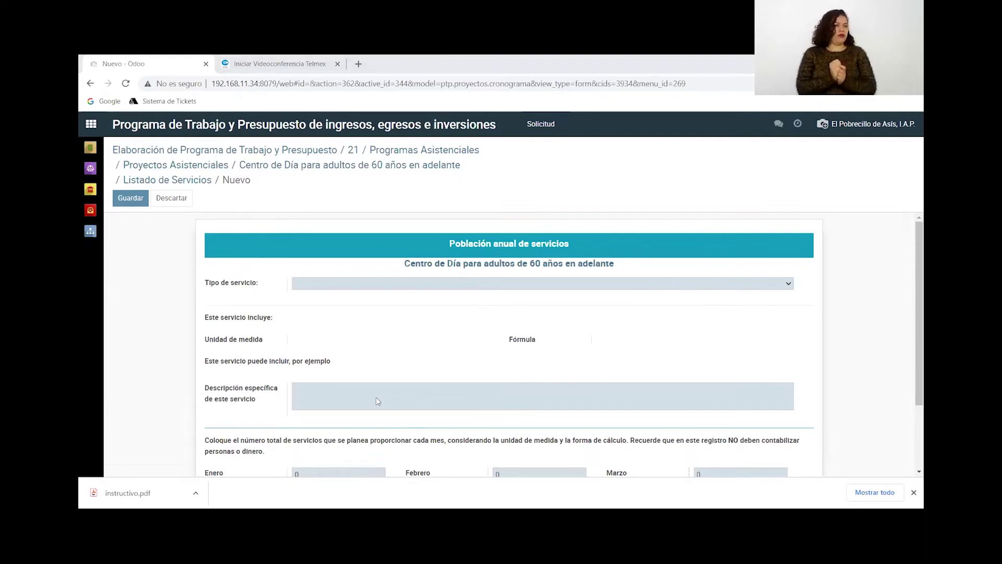
Pick Orientación social grupal from the Tipo de servicio list for the third service
{"action": "left_click", "coordinate": [766, 287]}
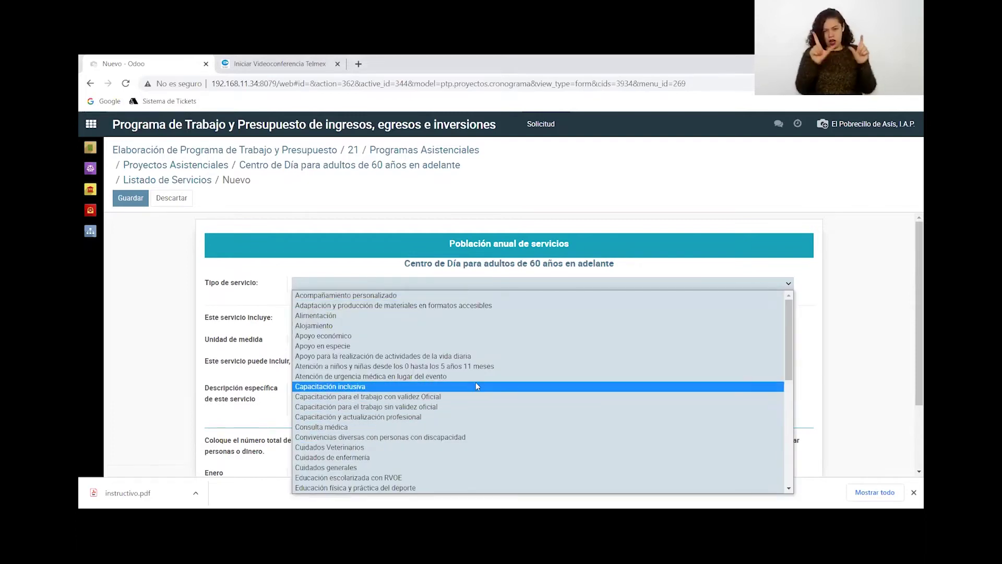
{"action": "scroll", "coordinate": [473, 384], "scroll_direction": "down", "scroll_amount": 5}
{"action": "scroll", "coordinate": [468, 378], "scroll_direction": "up", "scroll_amount": 3}
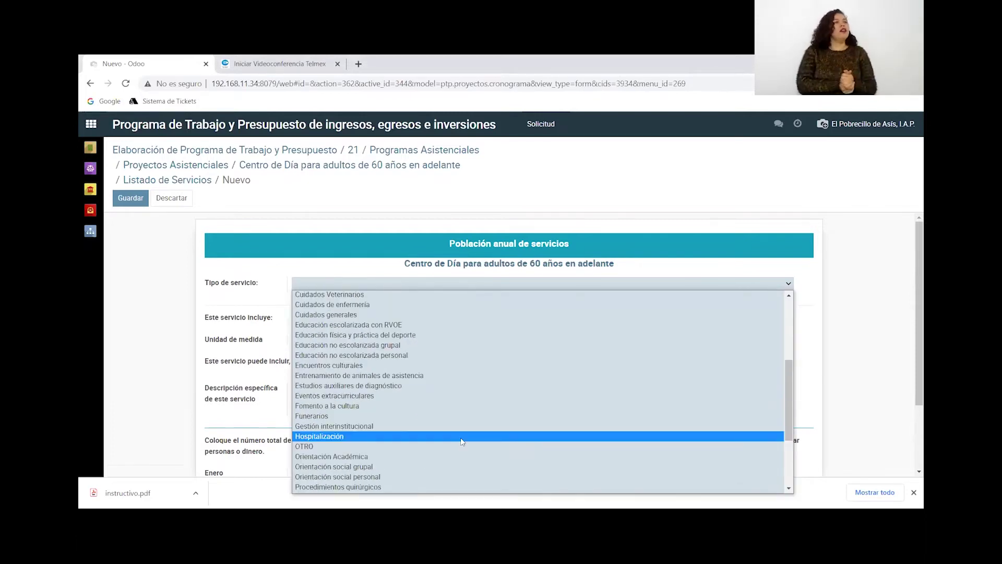
{"action": "scroll", "coordinate": [531, 387], "scroll_direction": "down", "scroll_amount": 3}
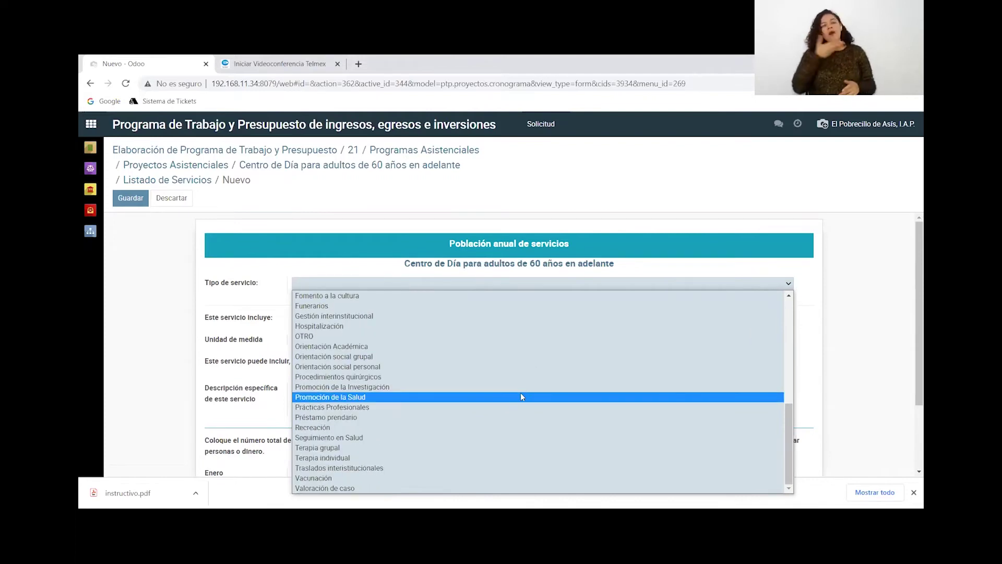
{"action": "left_click", "coordinate": [392, 361]}
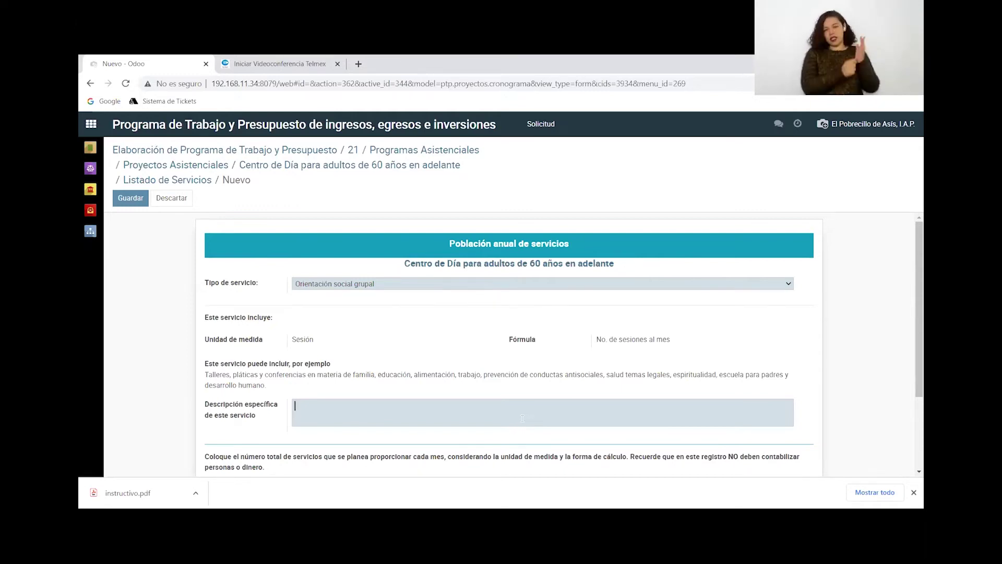
Enter 'Pláticas en salud' in the Descripción específica field
{"action": "left_click", "coordinate": [523, 419]}
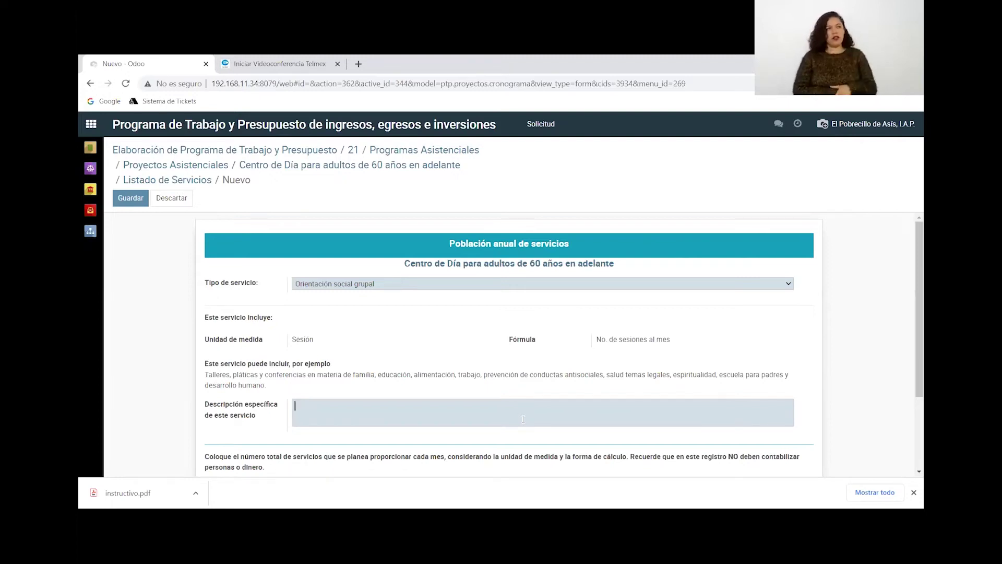
{"action": "type", "text": "Pla"}
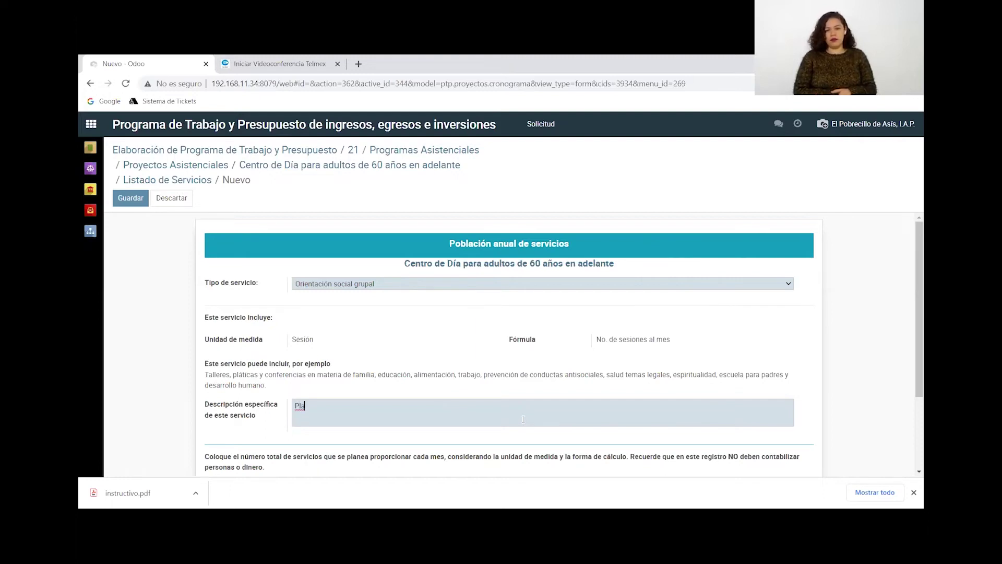
{"action": "key", "text": "BackSpace"}
{"action": "type", "text": "áticas en"}
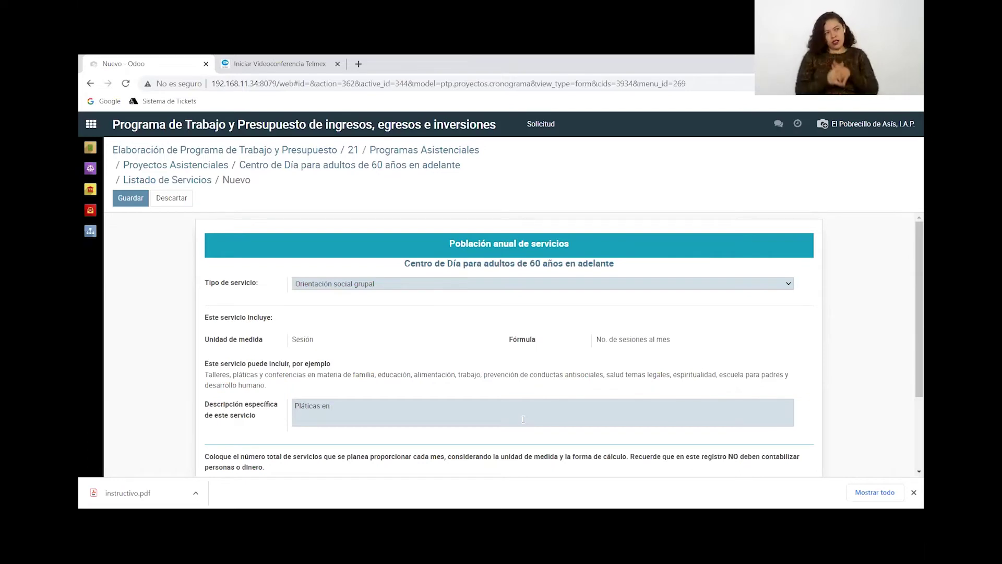
{"action": "key", "text": "alt"}
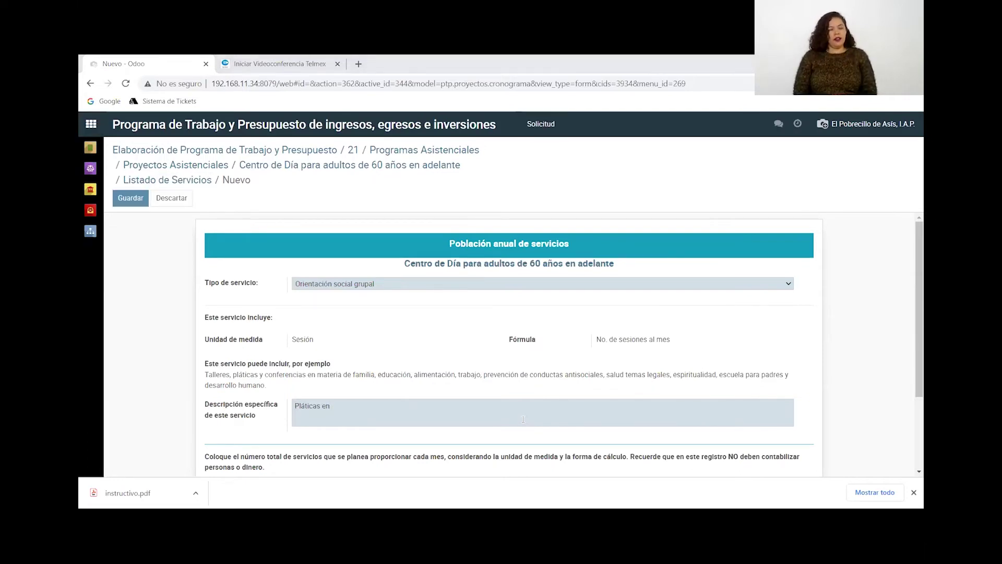
{"action": "type", "text": "re"}
{"action": "key", "text": "BackSpace"}
{"action": "key", "text": "BackSpace"}
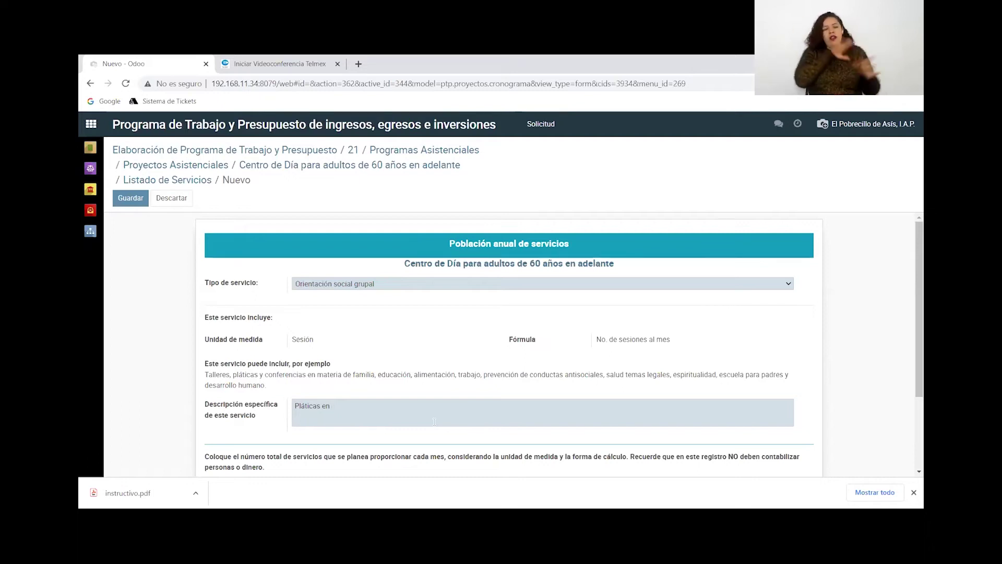
{"action": "type", "text": "salud"}
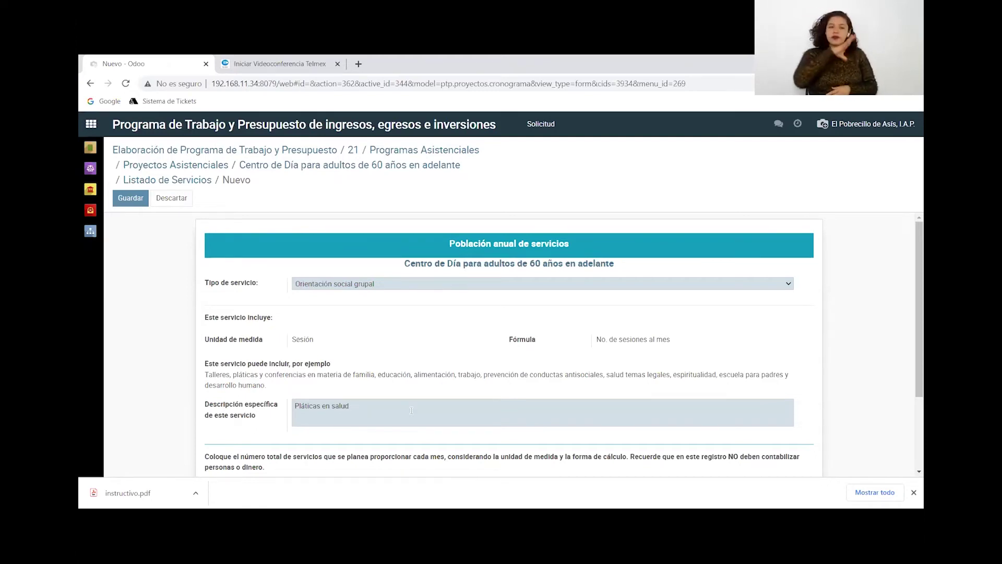
{"action": "scroll", "coordinate": [412, 411], "scroll_direction": "down", "scroll_amount": 1}
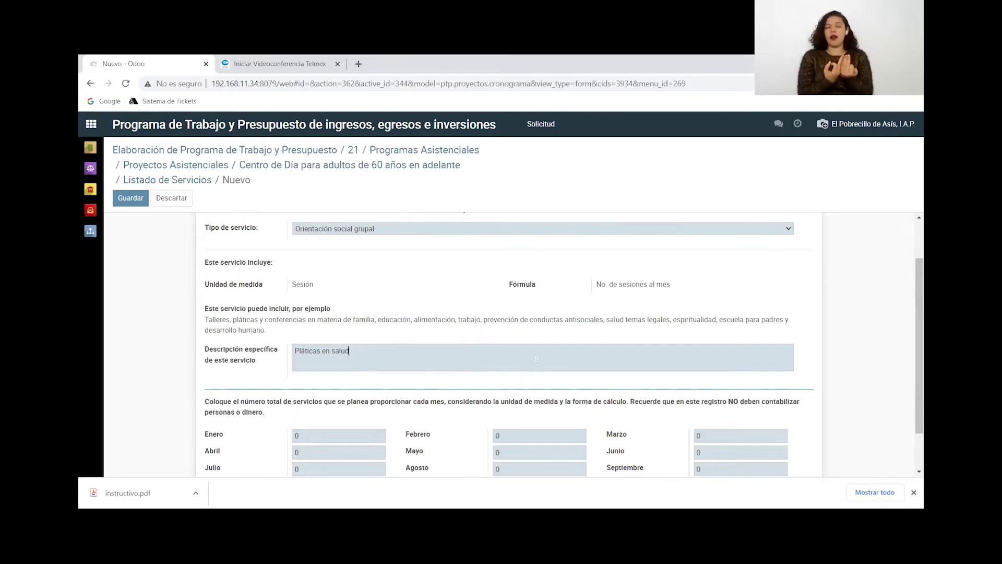
Replace the 0 with 2 planned sessions for Enero through Junio
{"action": "scroll", "coordinate": [583, 317], "scroll_direction": "down", "scroll_amount": 2}
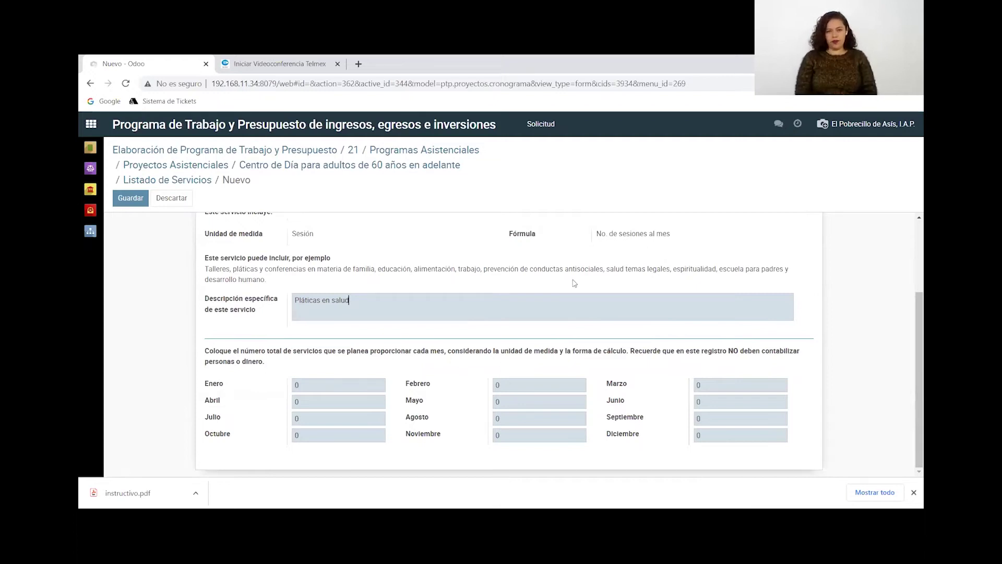
{"action": "left_click", "coordinate": [309, 385]}
{"action": "double_click", "coordinate": [309, 385]}
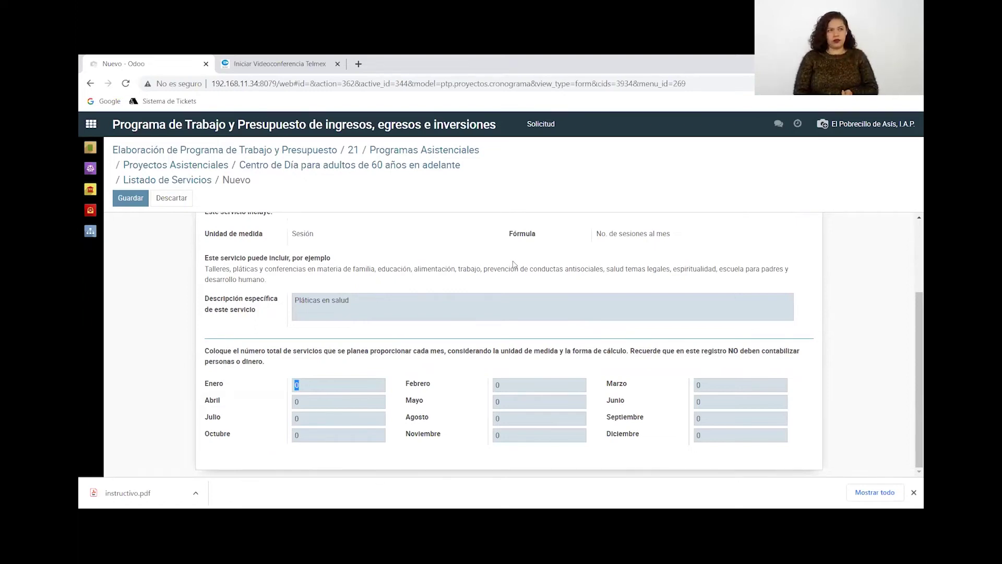
{"action": "type", "text": "2"}
{"action": "key", "text": "Tab"}
{"action": "type", "text": "2"}
{"action": "key", "text": "Tab"}
{"action": "type", "text": "22"}
{"action": "left_click", "coordinate": [499, 402]}
{"action": "type", "text": "2"}
{"action": "left_click", "coordinate": [699, 401]}
{"action": "type", "text": "2"}
Enter 2 planned sessions for the remaining months, Julio through Diciembre
{"action": "left_click", "coordinate": [319, 420]}
{"action": "type", "text": "2"}
{"action": "left_click", "coordinate": [499, 419]}
{"action": "type", "text": "2"}
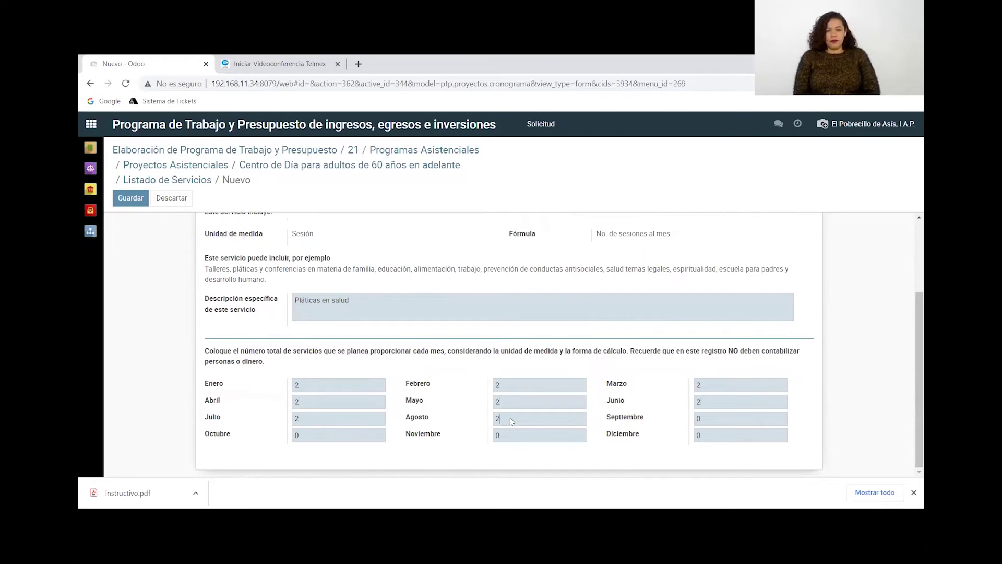
{"action": "type", "text": "2"}
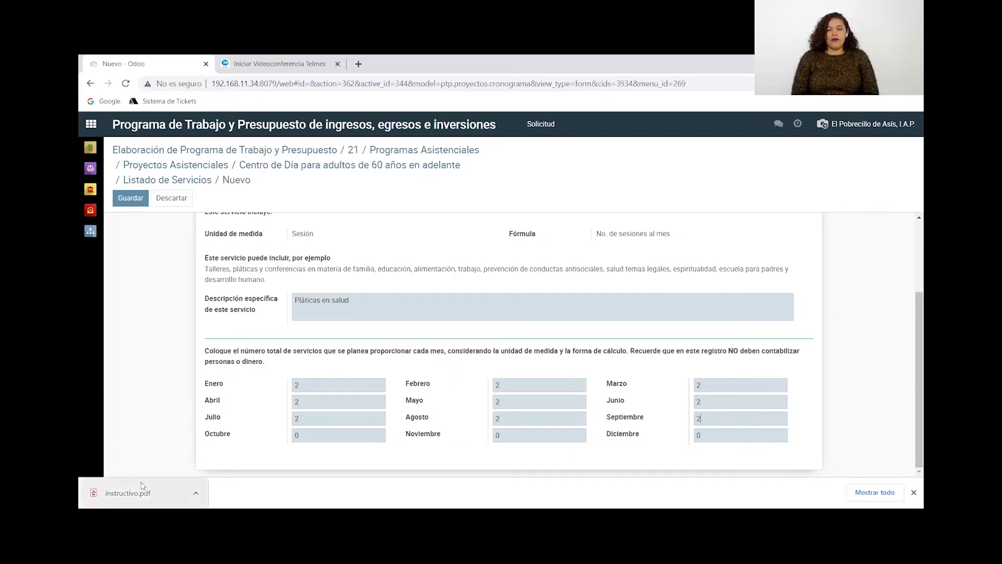
{"action": "left_click", "coordinate": [335, 439]}
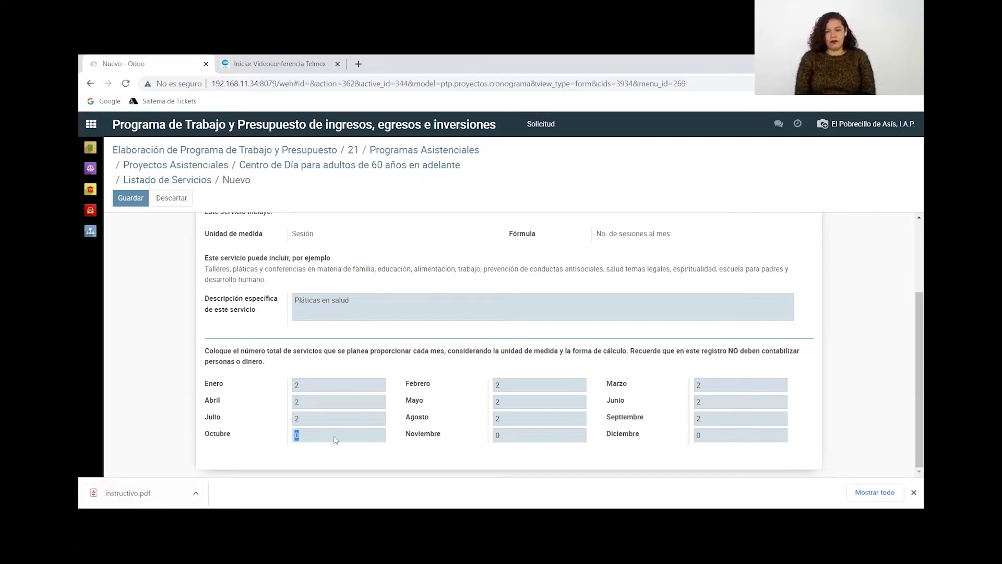
{"action": "type", "text": "2"}
{"action": "left_click", "coordinate": [501, 441]}
{"action": "type", "text": "2"}
{"action": "left_click", "coordinate": [697, 436]}
{"action": "type", "text": "2"}
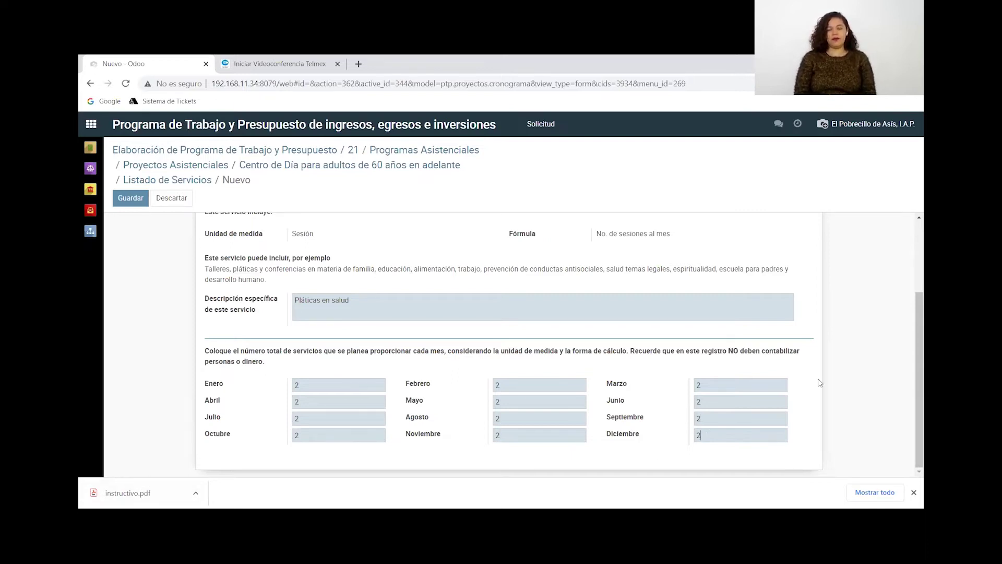
{"action": "scroll", "coordinate": [875, 356], "scroll_direction": "up", "scroll_amount": 2}
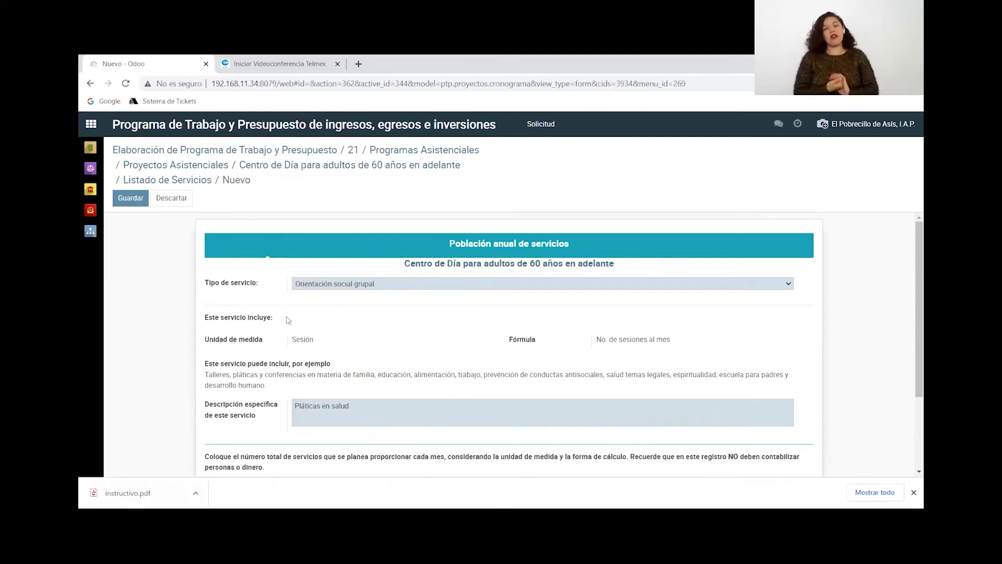
Save the new service and return to Listado de Servicios, now totalling 3,300, 48 and 24
{"action": "left_click", "coordinate": [125, 198]}
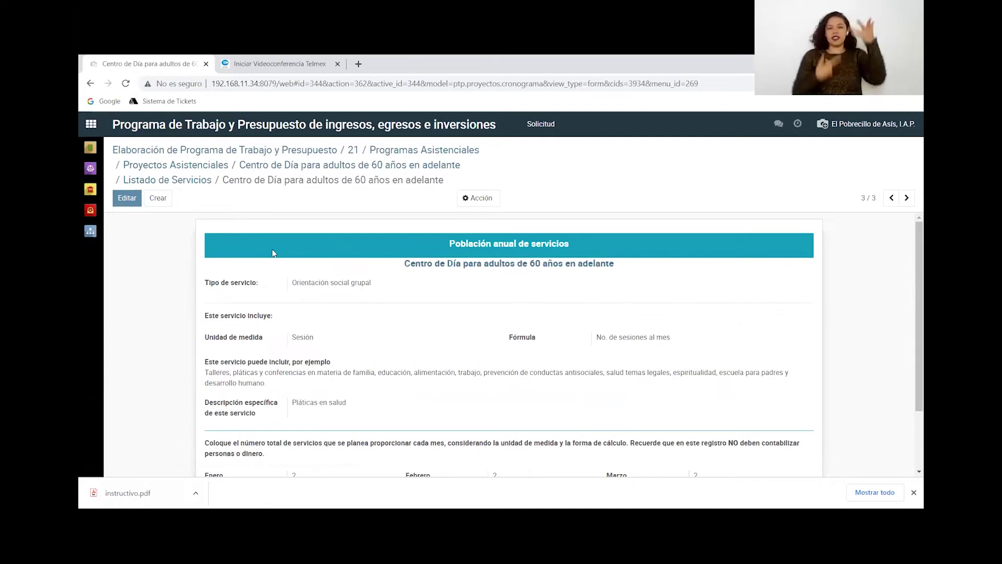
{"action": "left_click", "coordinate": [208, 181]}
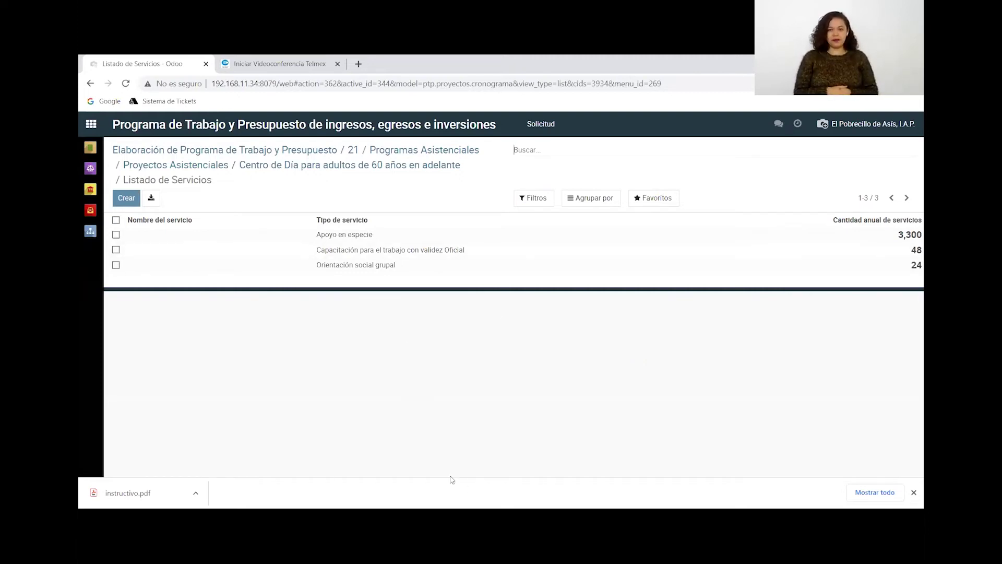
Go back through Programas Asistenciales and the budget to the Centro de Día project showing 3,372 services
{"action": "left_click", "coordinate": [419, 154]}
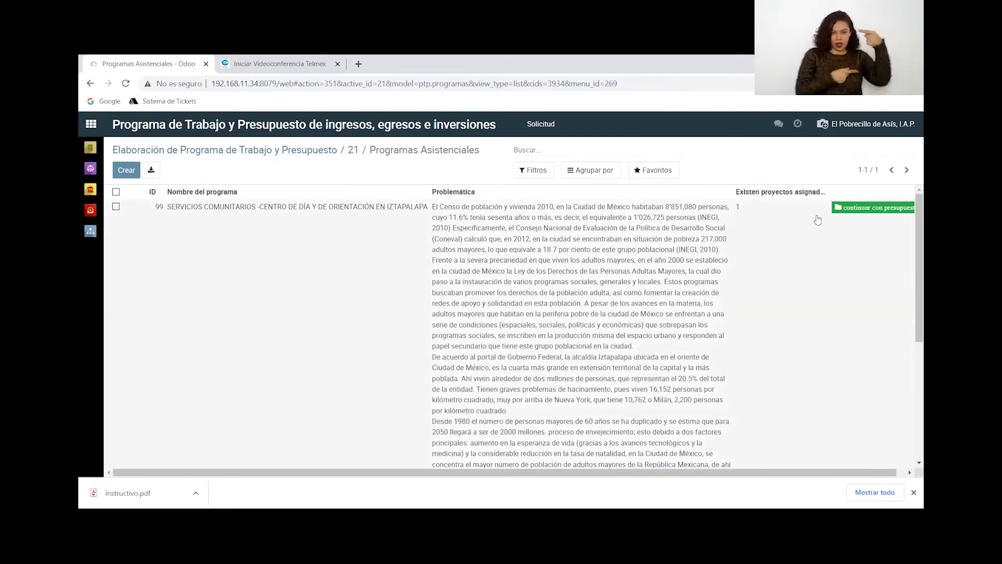
{"action": "left_click", "coordinate": [875, 209]}
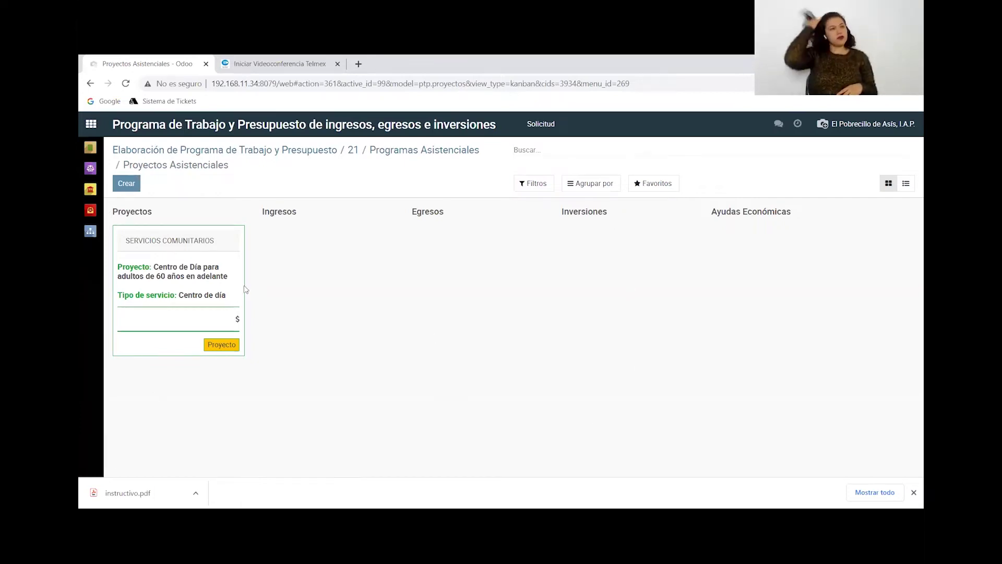
{"action": "left_click", "coordinate": [224, 349]}
{"action": "scroll", "coordinate": [712, 334], "scroll_direction": "down", "scroll_amount": 10}
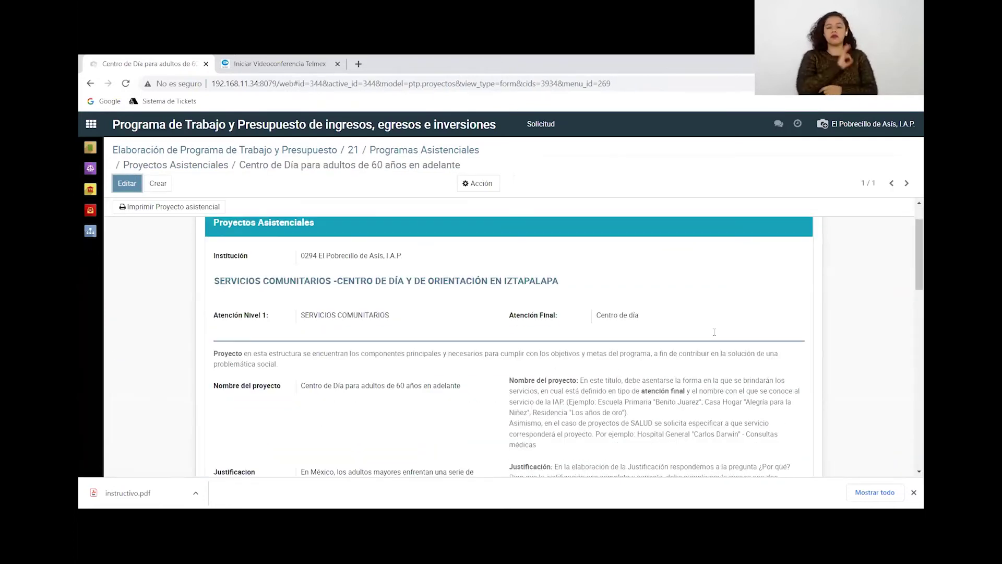
{"action": "scroll", "coordinate": [719, 338], "scroll_direction": "up", "scroll_amount": 6}
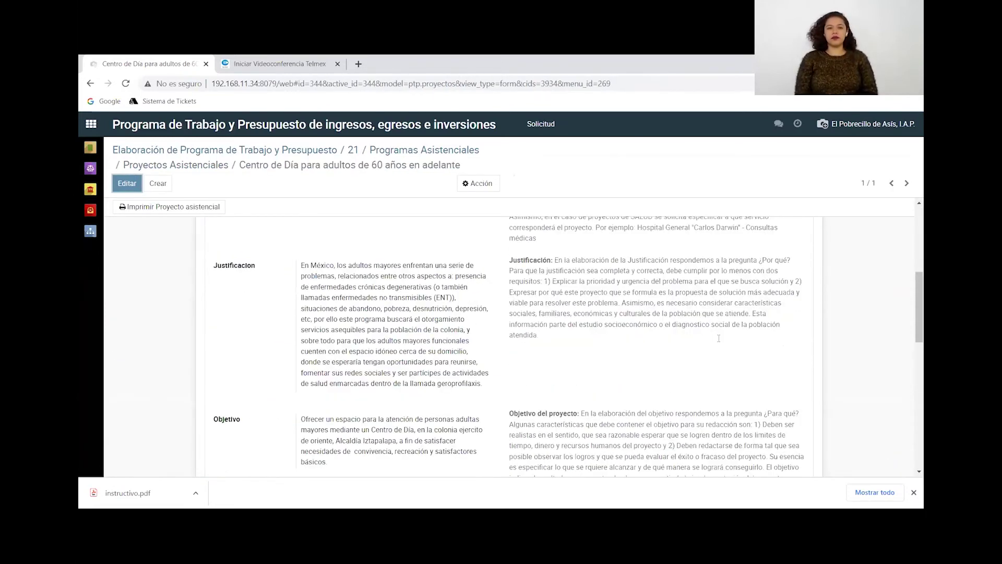
{"action": "scroll", "coordinate": [718, 337], "scroll_direction": "down", "scroll_amount": 2}
{"action": "scroll", "coordinate": [719, 337], "scroll_direction": "down", "scroll_amount": 10}
{"action": "scroll", "coordinate": [722, 365], "scroll_direction": "up", "scroll_amount": 6}
{"action": "scroll", "coordinate": [684, 350], "scroll_direction": "up", "scroll_amount": 10}
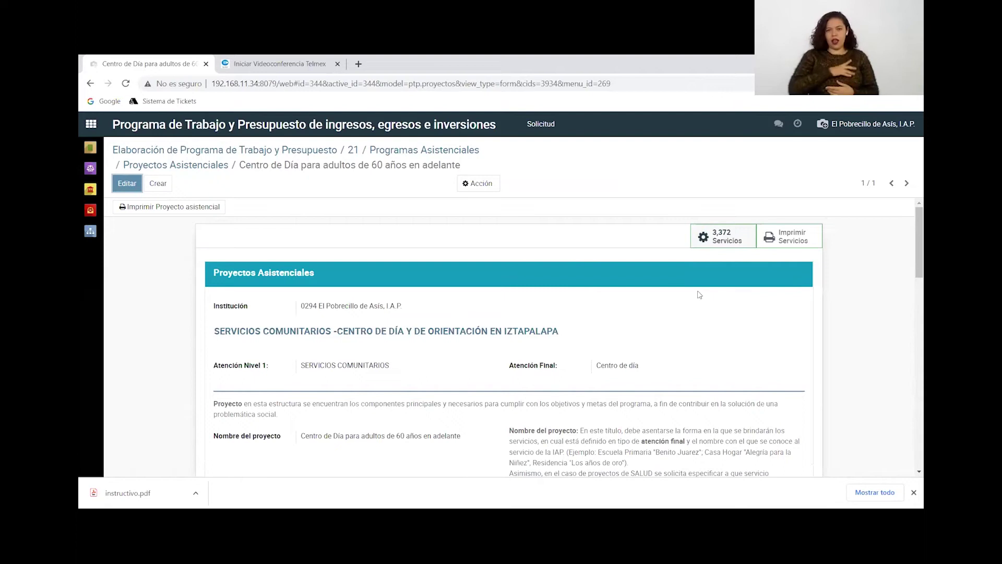
Generate the Cronograma Servicios Asistencial PDF with Imprimir Servicios and open the downloaded report
{"action": "left_click", "coordinate": [709, 245]}
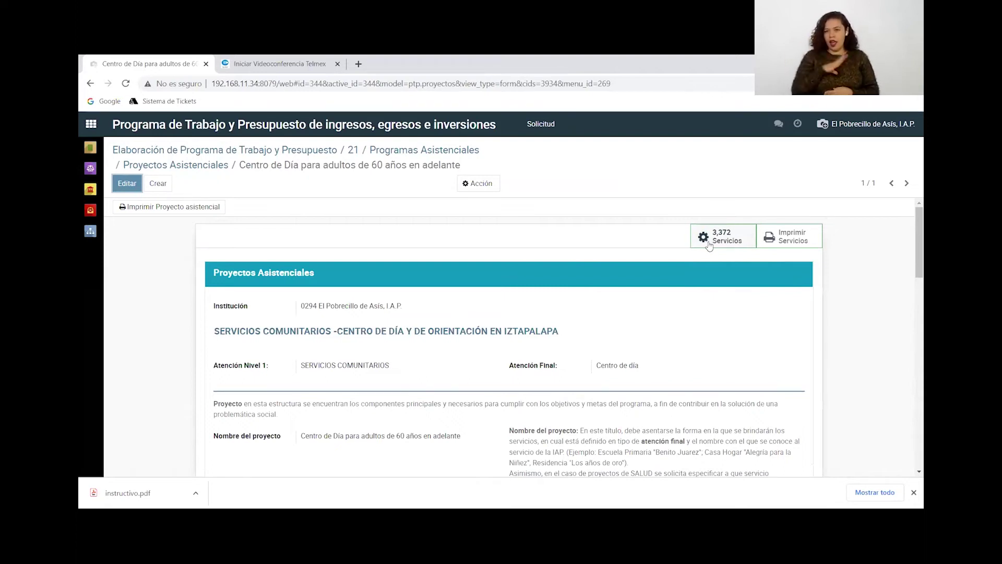
{"action": "left_click", "coordinate": [786, 246]}
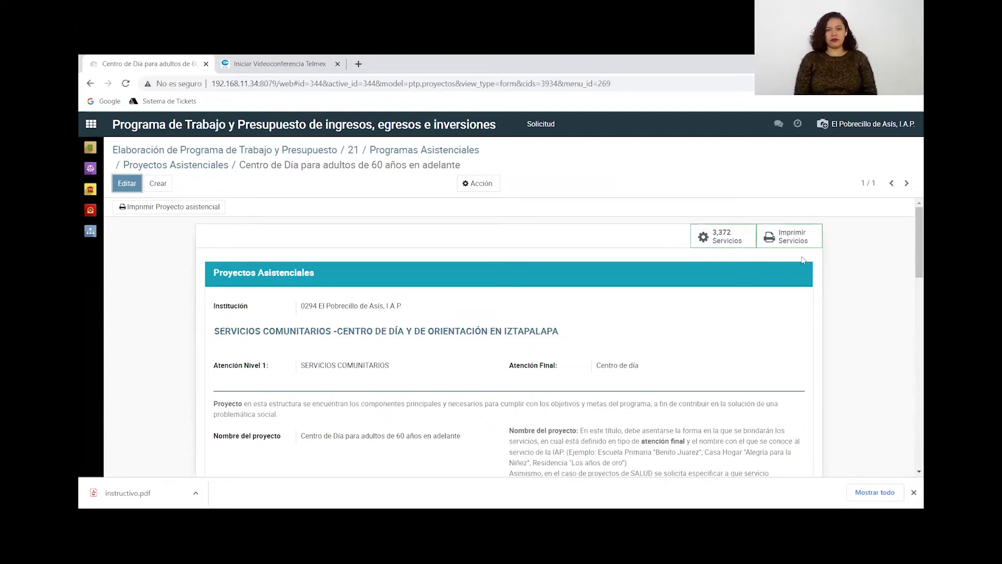
{"action": "left_click", "coordinate": [777, 236]}
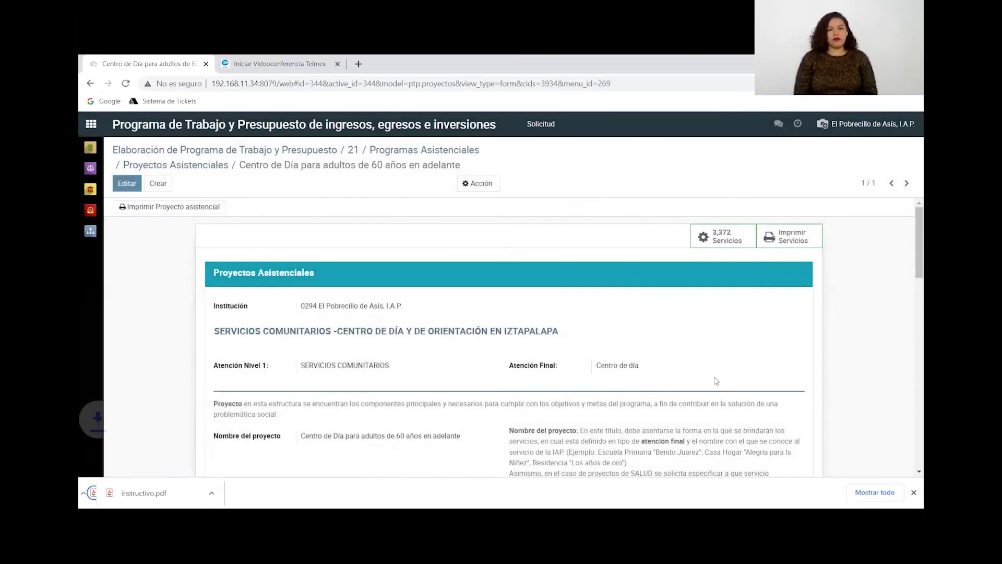
{"action": "left_click", "coordinate": [152, 493]}
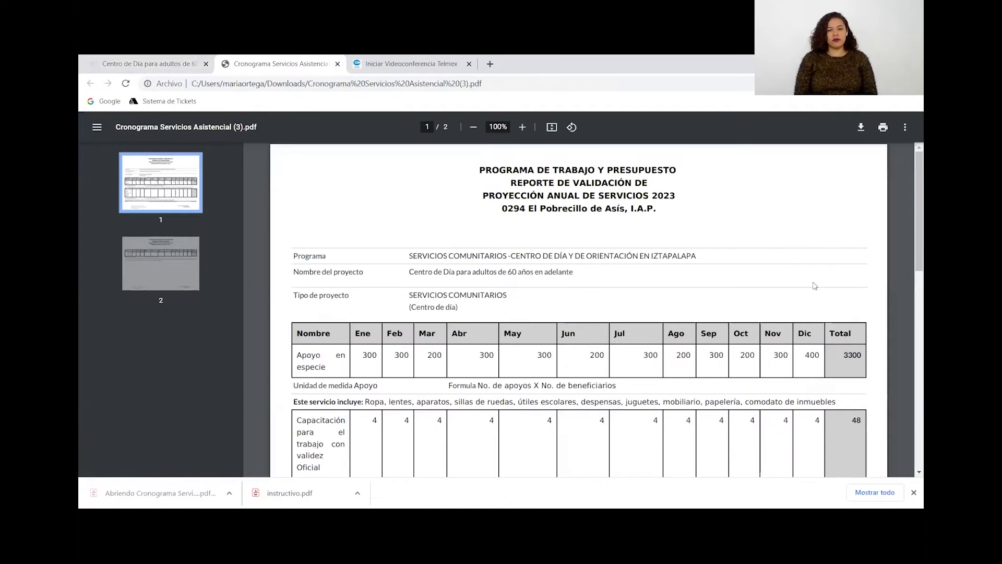
{"action": "scroll", "coordinate": [862, 267], "scroll_direction": "down", "scroll_amount": 1}
{"action": "scroll", "coordinate": [861, 267], "scroll_direction": "down", "scroll_amount": 1}
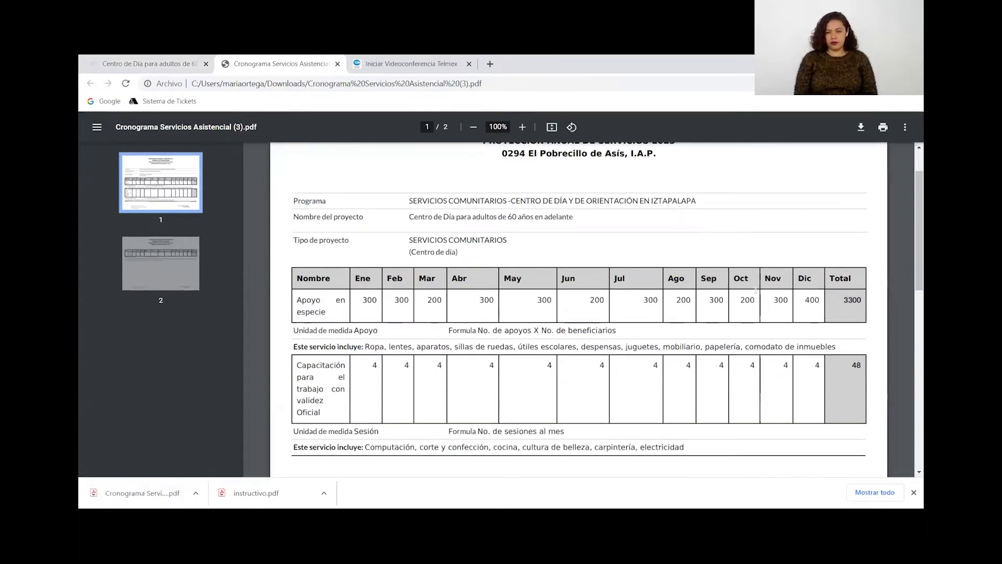
{"action": "scroll", "coordinate": [835, 302], "scroll_direction": "down", "scroll_amount": 4}
{"action": "scroll", "coordinate": [848, 306], "scroll_direction": "up", "scroll_amount": 4}
{"action": "scroll", "coordinate": [856, 310], "scroll_direction": "up", "scroll_amount": 2}
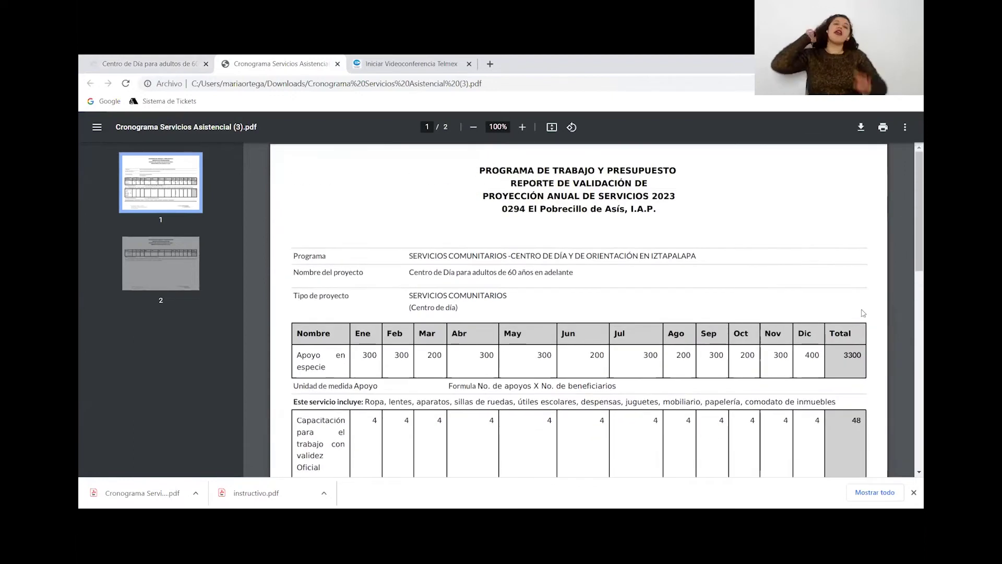
{"action": "scroll", "coordinate": [863, 314], "scroll_direction": "down", "scroll_amount": 2}
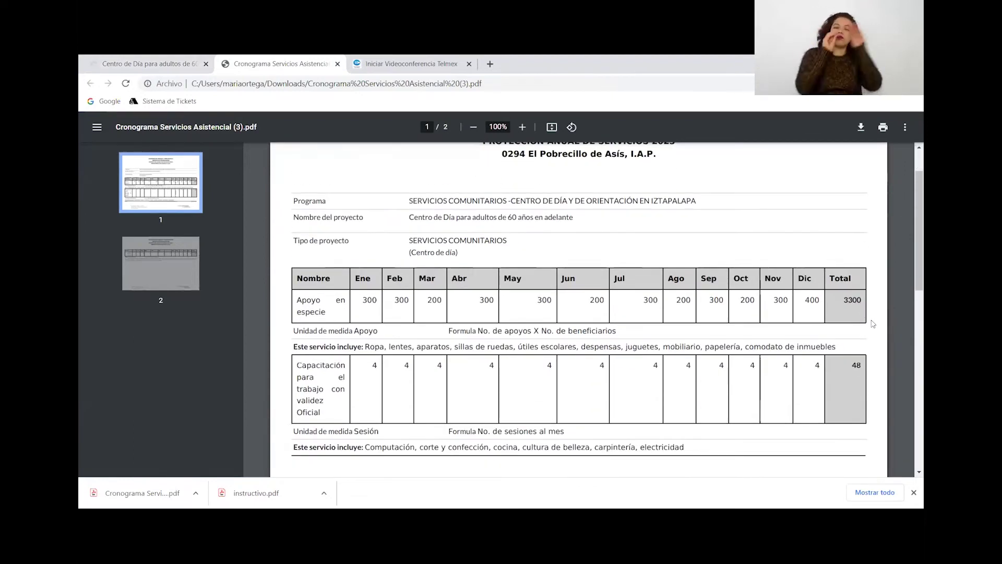
{"action": "scroll", "coordinate": [875, 323], "scroll_direction": "down", "scroll_amount": 3}
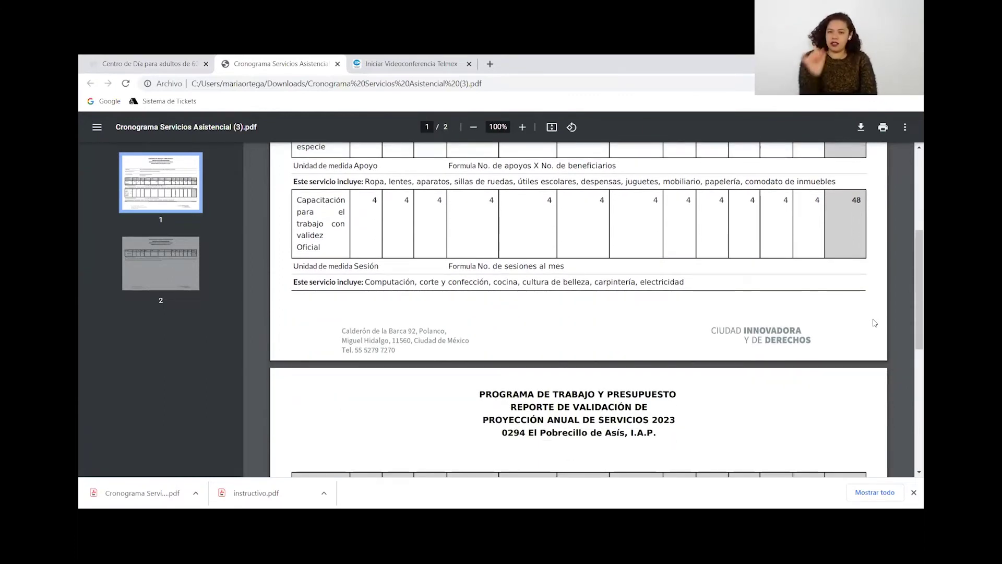
{"action": "scroll", "coordinate": [874, 323], "scroll_direction": "down", "scroll_amount": 3}
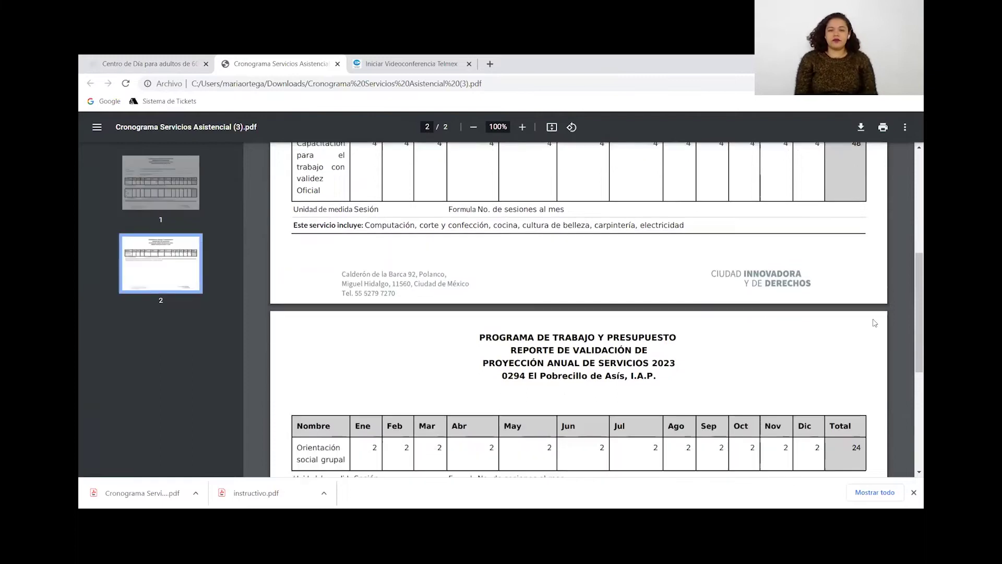
{"action": "scroll", "coordinate": [875, 323], "scroll_direction": "down", "scroll_amount": 3}
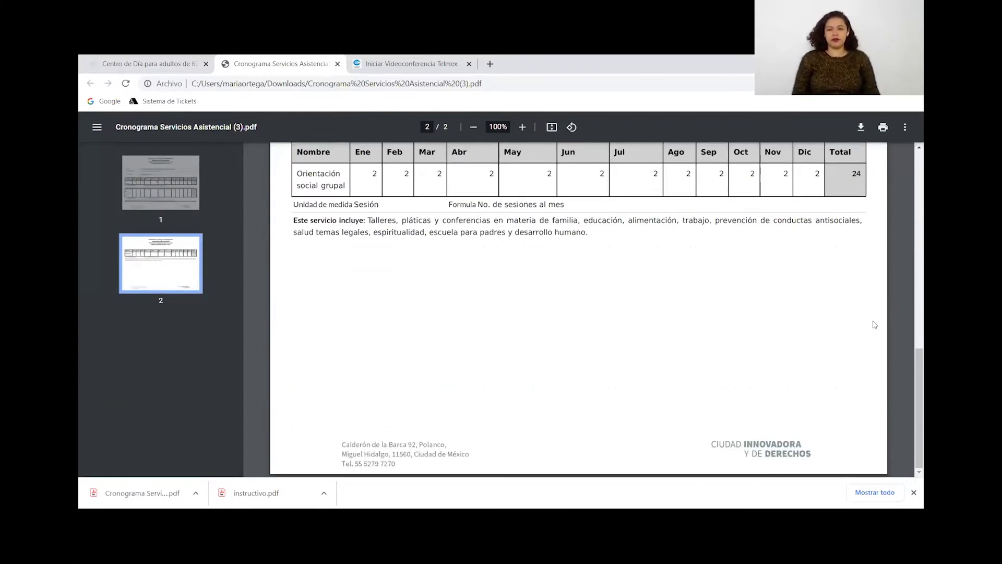
{"action": "scroll", "coordinate": [875, 326], "scroll_direction": "up", "scroll_amount": 4}
{"action": "scroll", "coordinate": [875, 327], "scroll_direction": "up", "scroll_amount": 6}
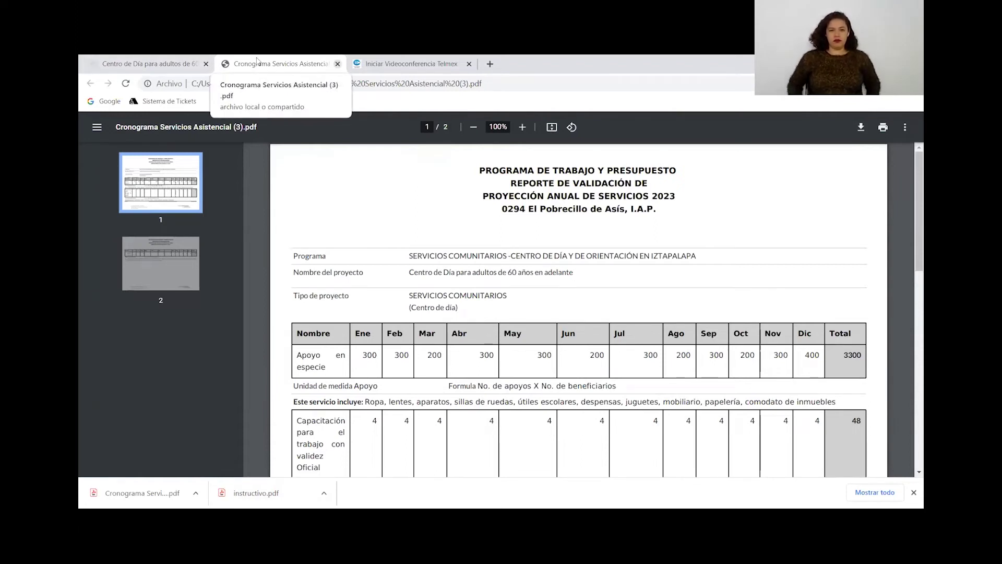
Close the schedule PDF tab and go back to the Proyectos Asistenciales board
{"action": "middle_click", "coordinate": [257, 61]}
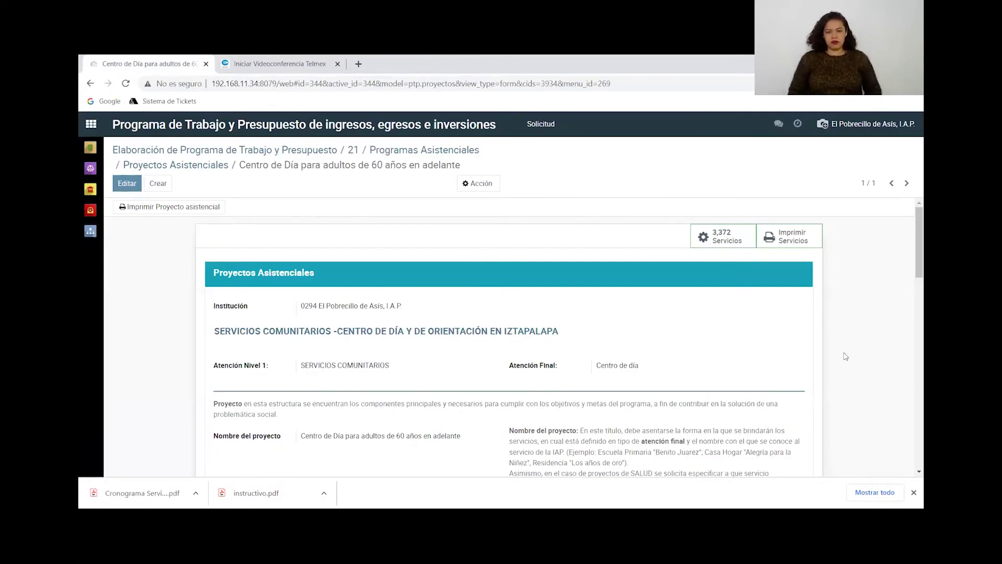
{"action": "left_click", "coordinate": [196, 166]}
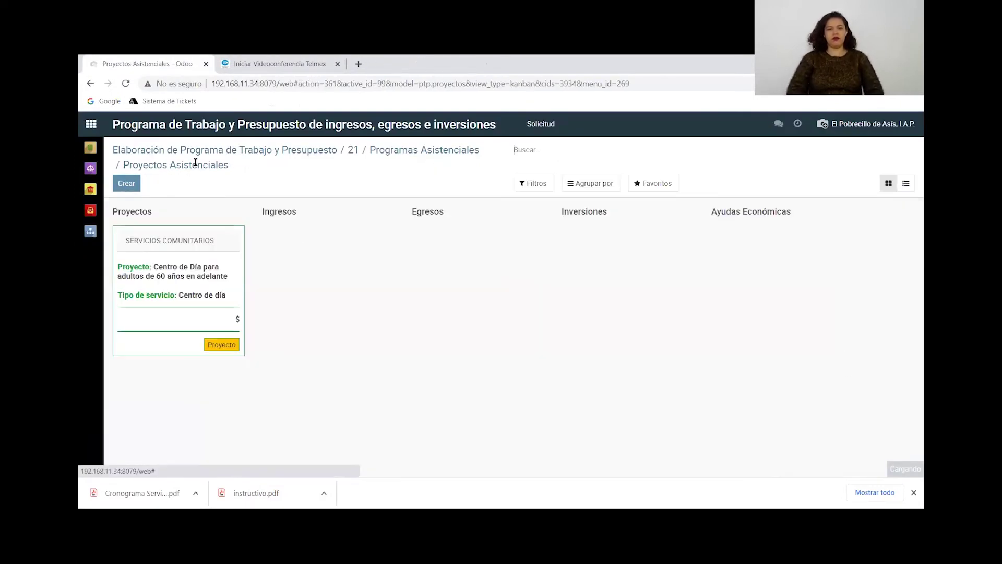
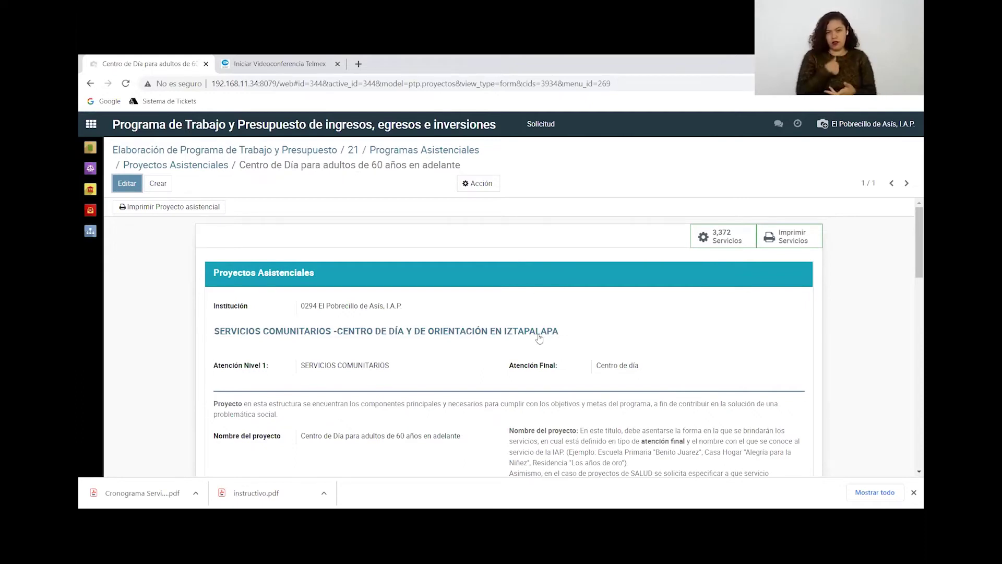
Go back through the 'Programas Asistenciales' breadcrumb to request 21's programs list
{"action": "left_click", "coordinate": [422, 155]}
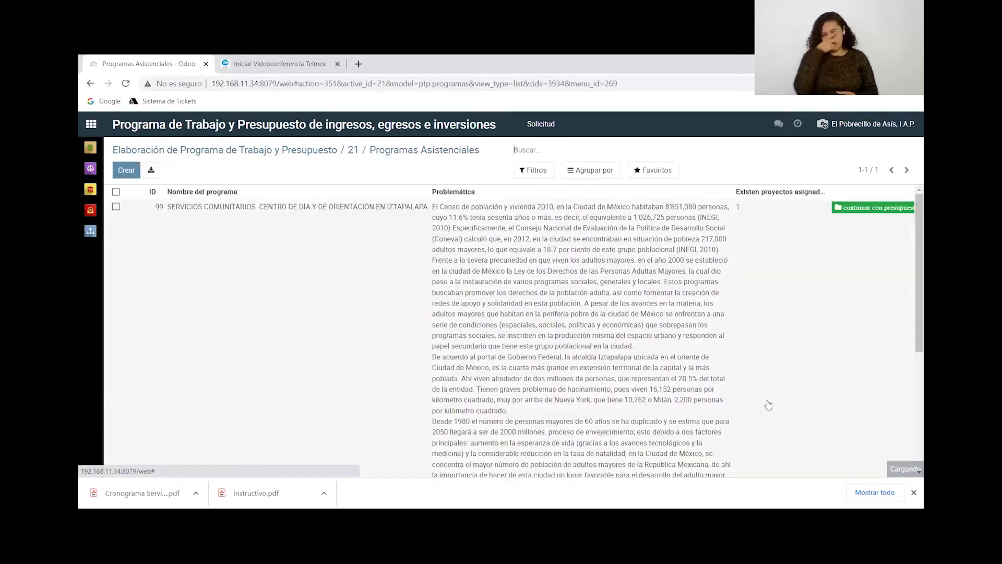
{"action": "scroll", "coordinate": [810, 344], "scroll_direction": "down", "scroll_amount": 5}
{"action": "scroll", "coordinate": [814, 355], "scroll_direction": "up", "scroll_amount": 5}
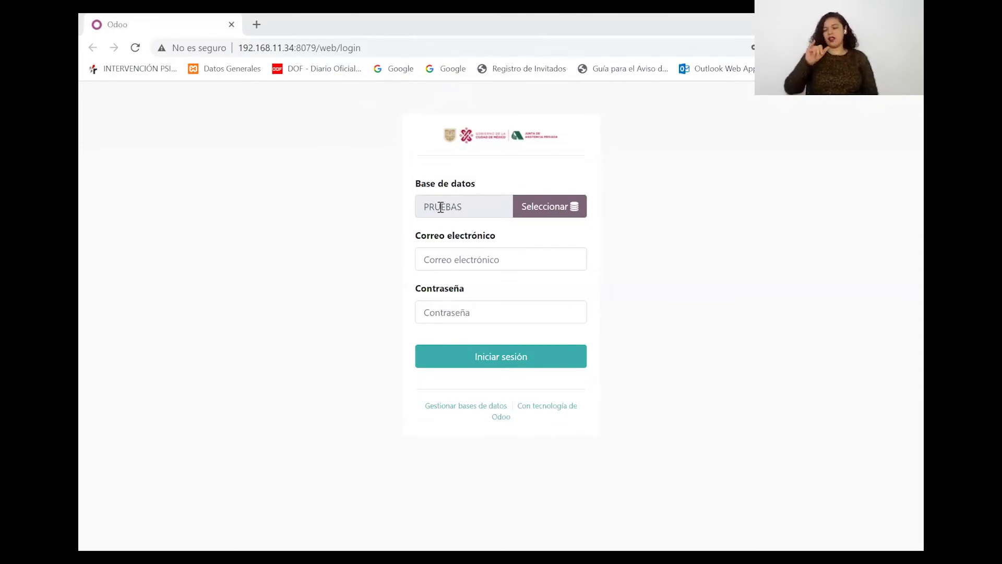
Log in to the PRUEBAS database with the institution's saved autofill credentials
{"action": "left_click", "coordinate": [443, 259]}
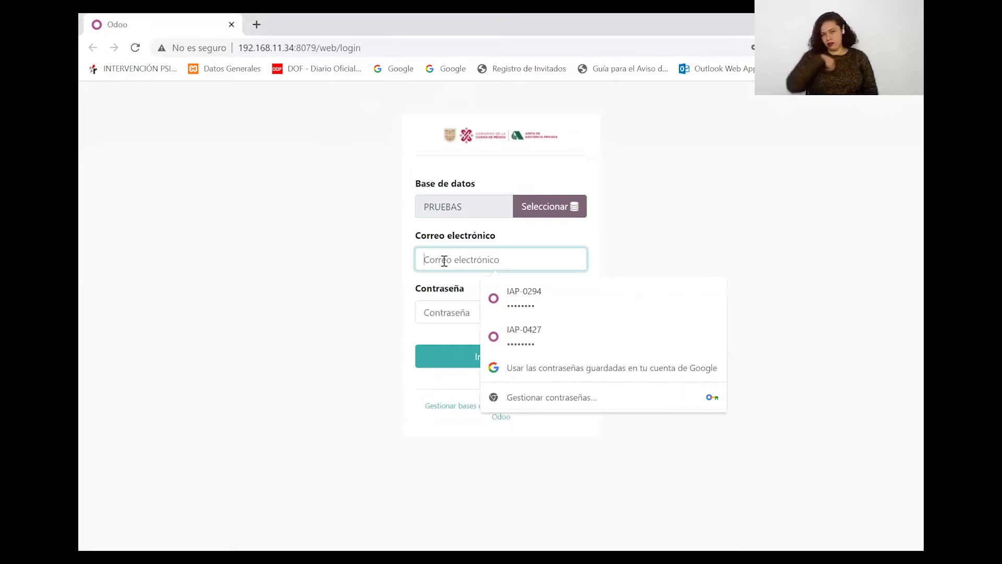
{"action": "left_click", "coordinate": [537, 297]}
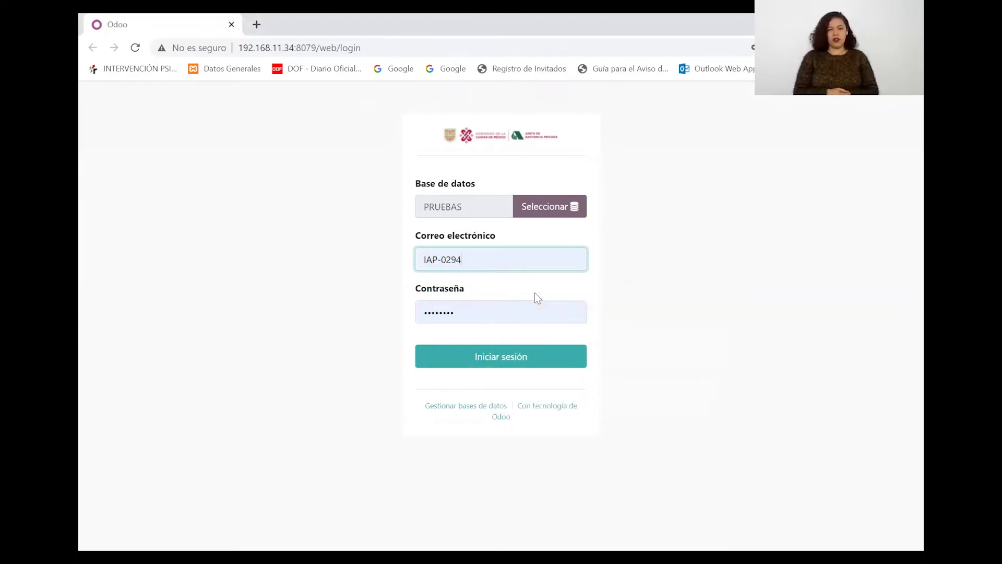
{"action": "left_click", "coordinate": [517, 358]}
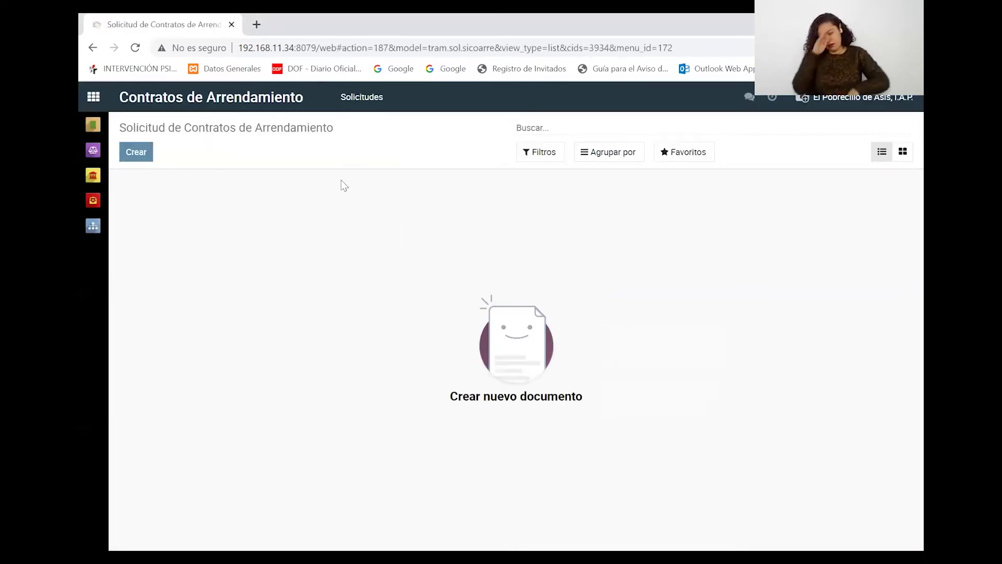
Open the Programa de Trabajo y Presupuesto app and open record Folio 21
{"action": "left_click", "coordinate": [92, 229]}
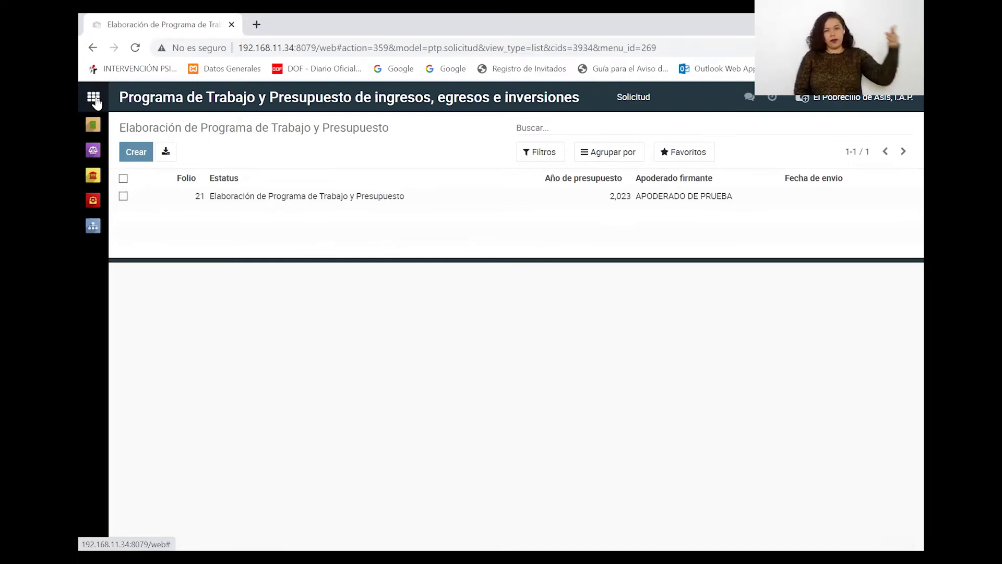
{"action": "left_click", "coordinate": [94, 101]}
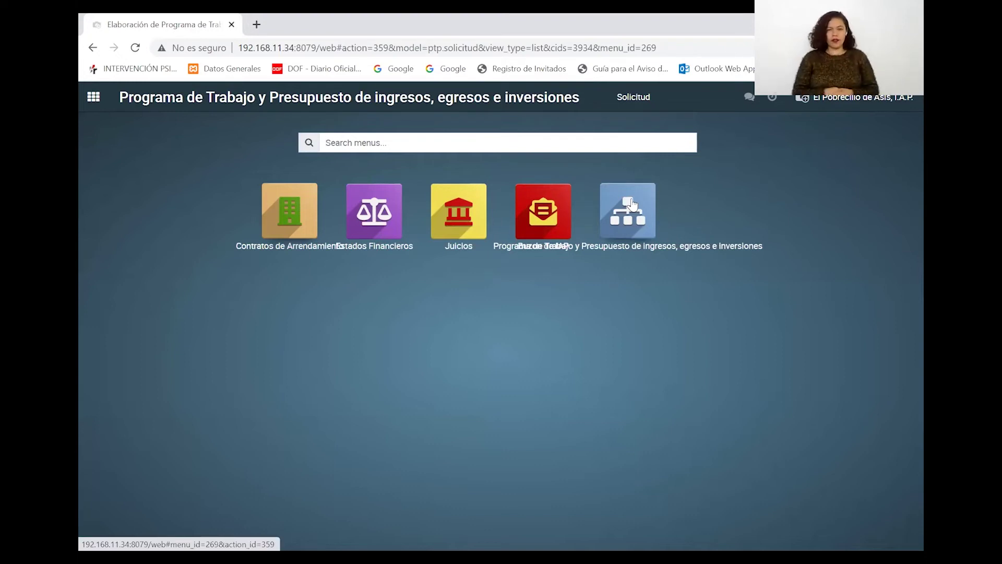
{"action": "left_click", "coordinate": [635, 205]}
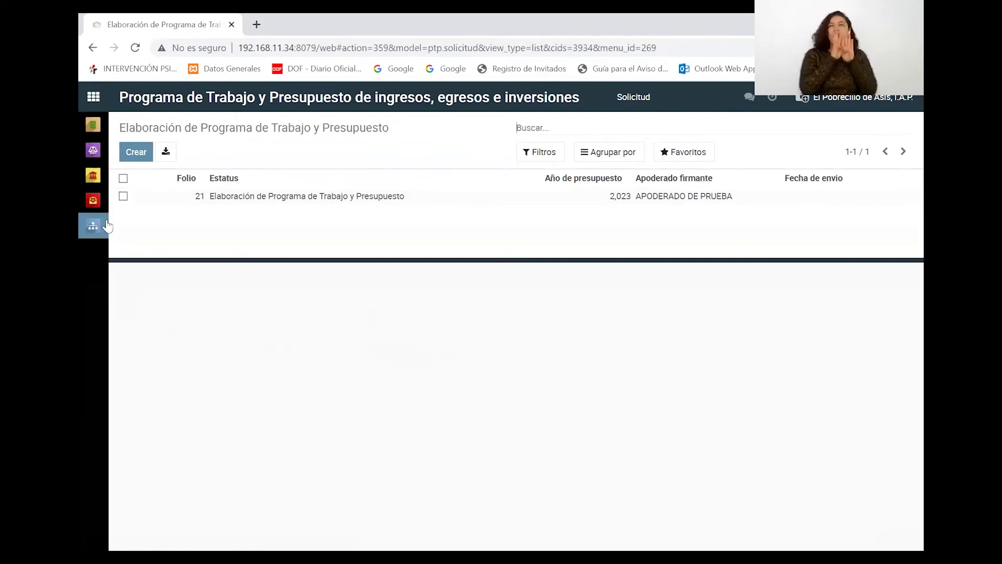
{"action": "left_click", "coordinate": [231, 198]}
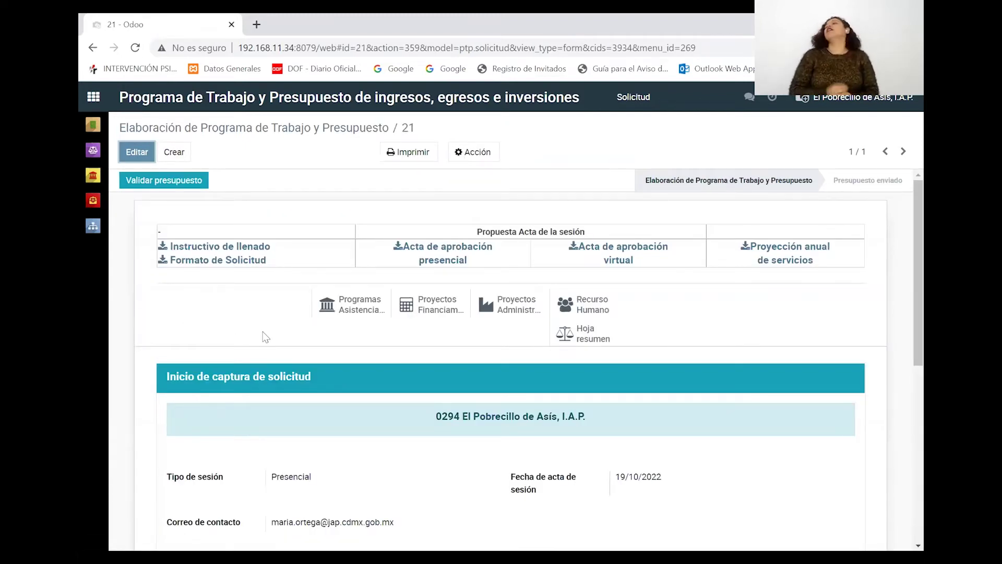
Open instructivo.pdf via 'Instructivo de llenado' and scroll toward the Tipos de proyecto table
{"action": "left_click", "coordinate": [202, 247]}
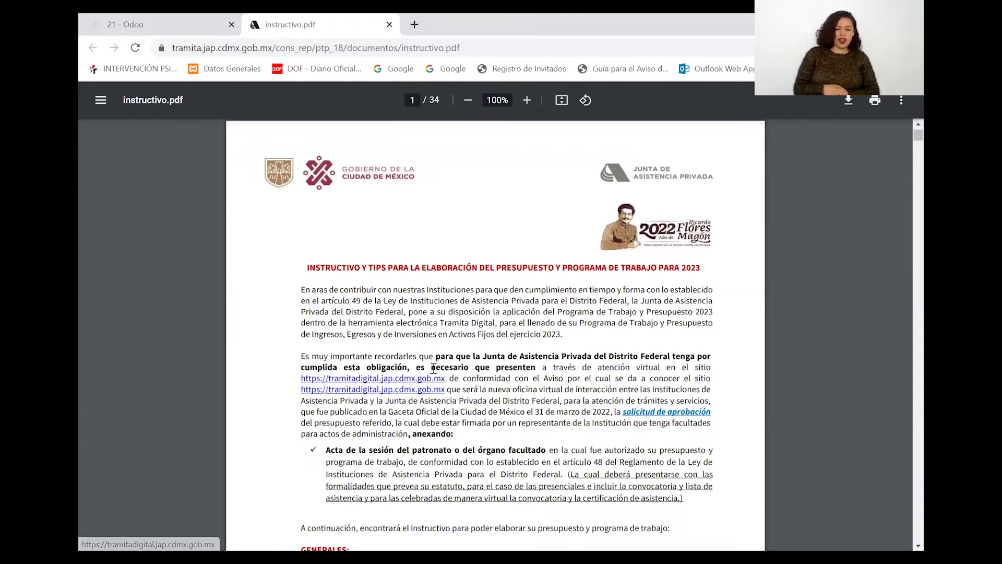
{"action": "scroll", "coordinate": [433, 368], "scroll_direction": "down", "scroll_amount": 1}
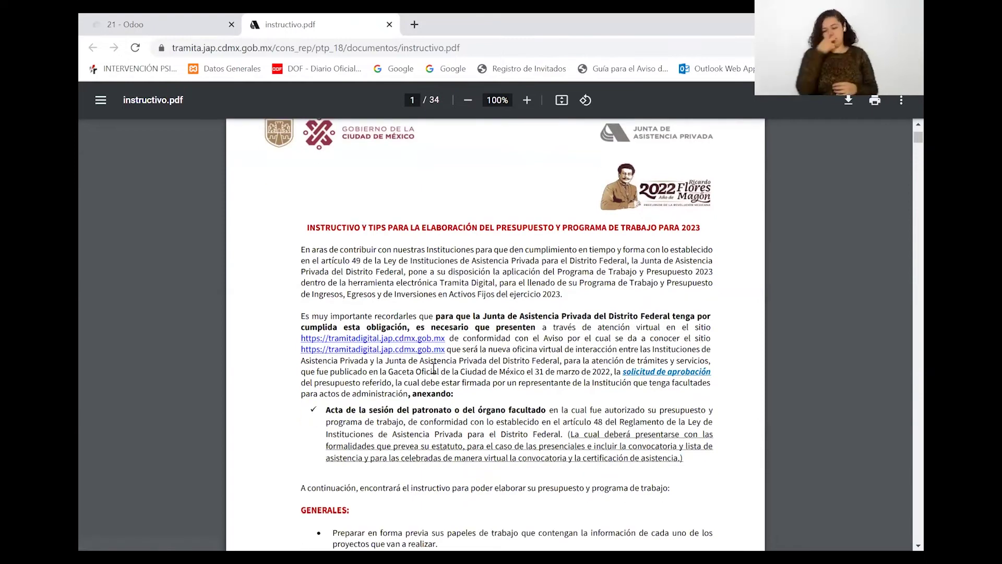
{"action": "scroll", "coordinate": [433, 369], "scroll_direction": "down", "scroll_amount": 5}
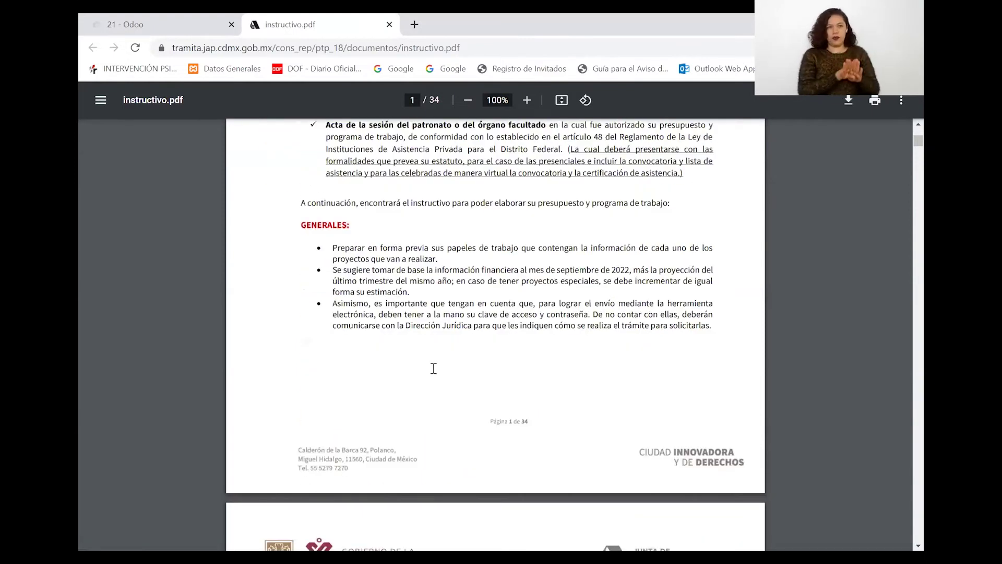
{"action": "scroll", "coordinate": [433, 368], "scroll_direction": "down", "scroll_amount": 15}
{"action": "scroll", "coordinate": [432, 368], "scroll_direction": "down", "scroll_amount": 10}
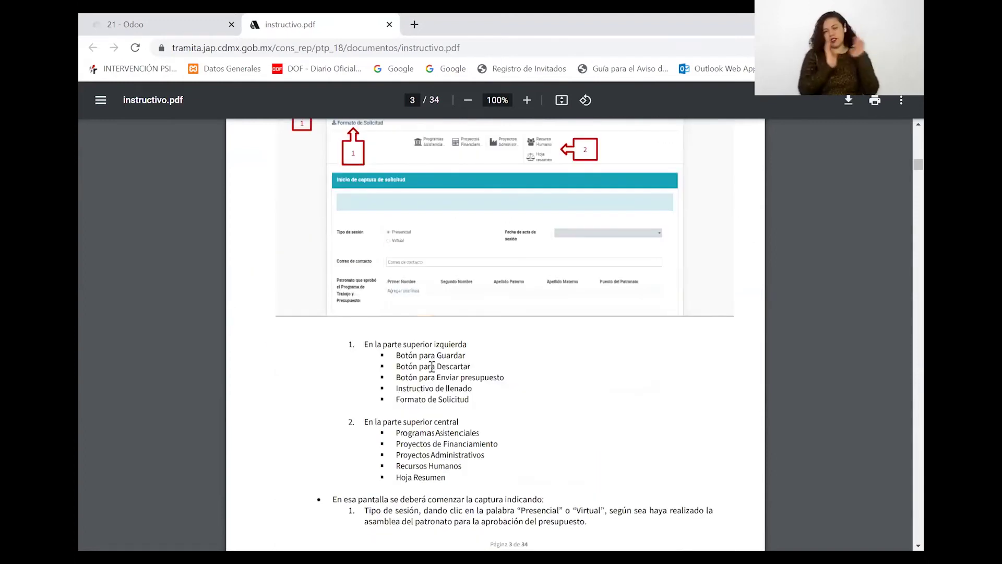
{"action": "scroll", "coordinate": [433, 366], "scroll_direction": "down", "scroll_amount": 20}
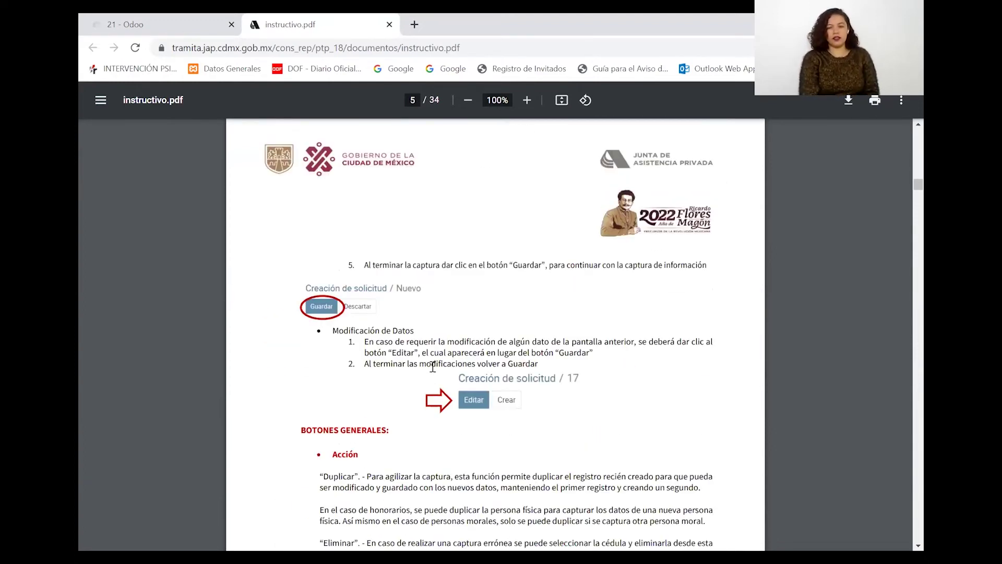
{"action": "scroll", "coordinate": [364, 271], "scroll_direction": "down", "scroll_amount": 20}
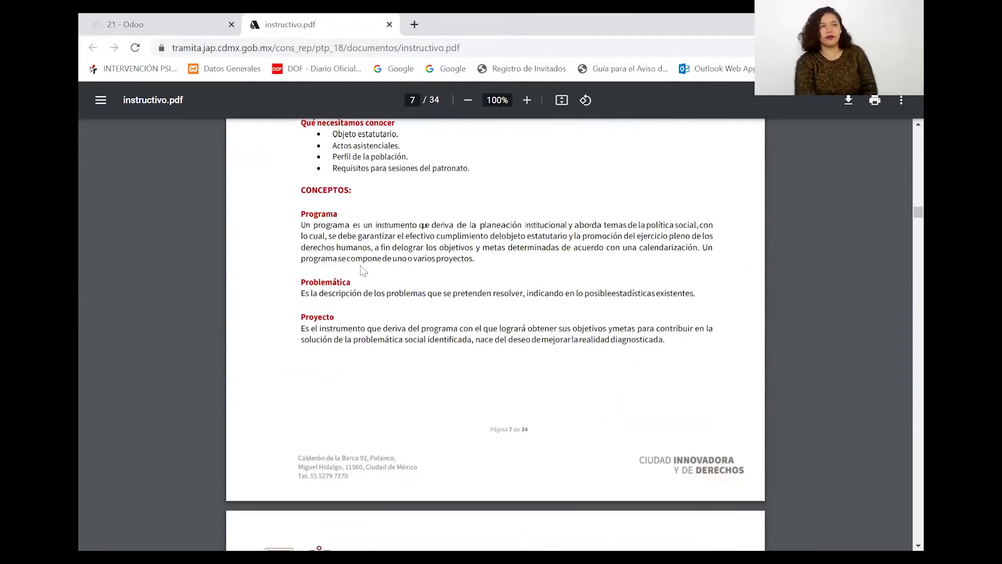
{"action": "scroll", "coordinate": [360, 183], "scroll_direction": "down", "scroll_amount": 20}
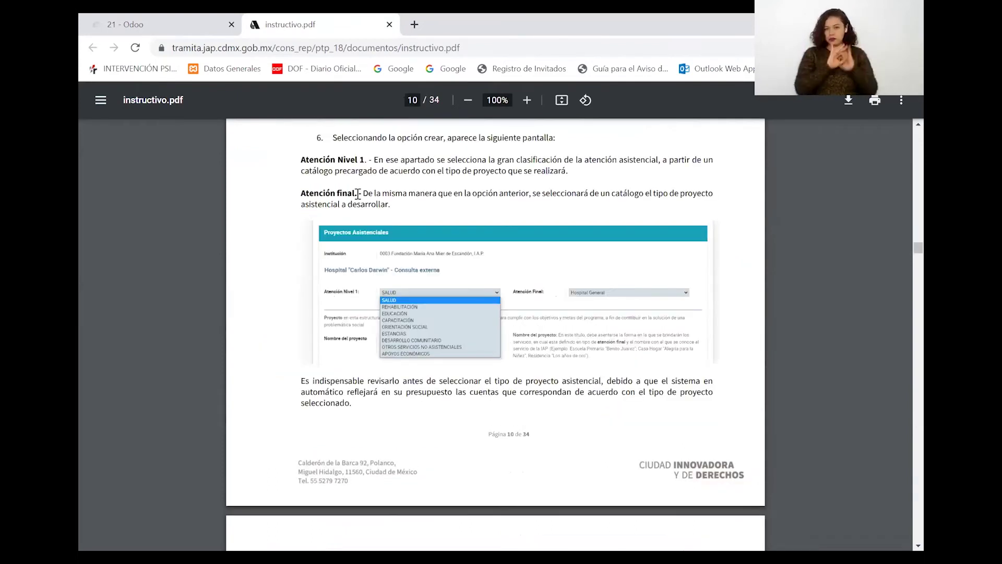
{"action": "scroll", "coordinate": [358, 194], "scroll_direction": "down", "scroll_amount": 1}
{"action": "scroll", "coordinate": [365, 191], "scroll_direction": "up", "scroll_amount": 1}
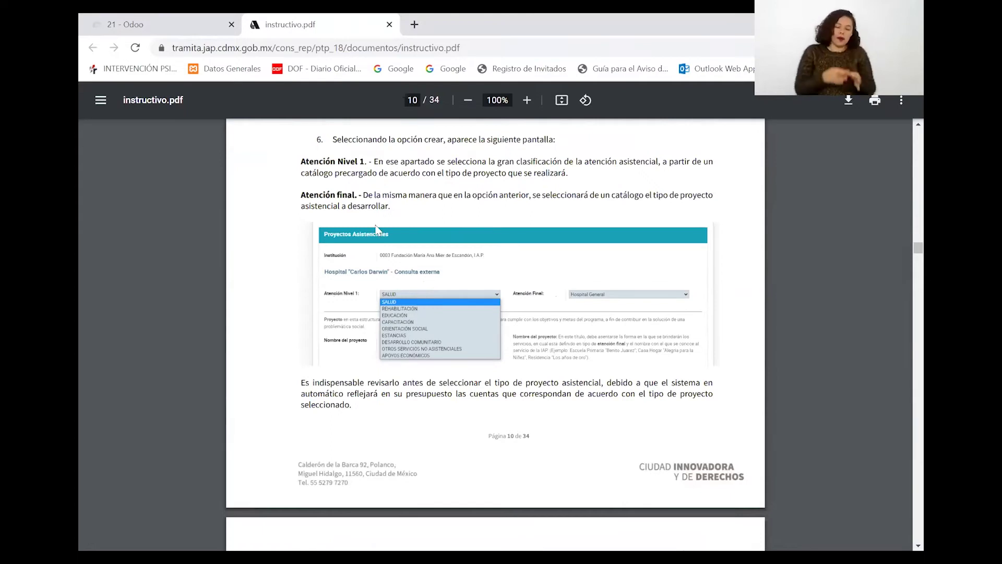
{"action": "scroll", "coordinate": [376, 230], "scroll_direction": "down", "scroll_amount": 6}
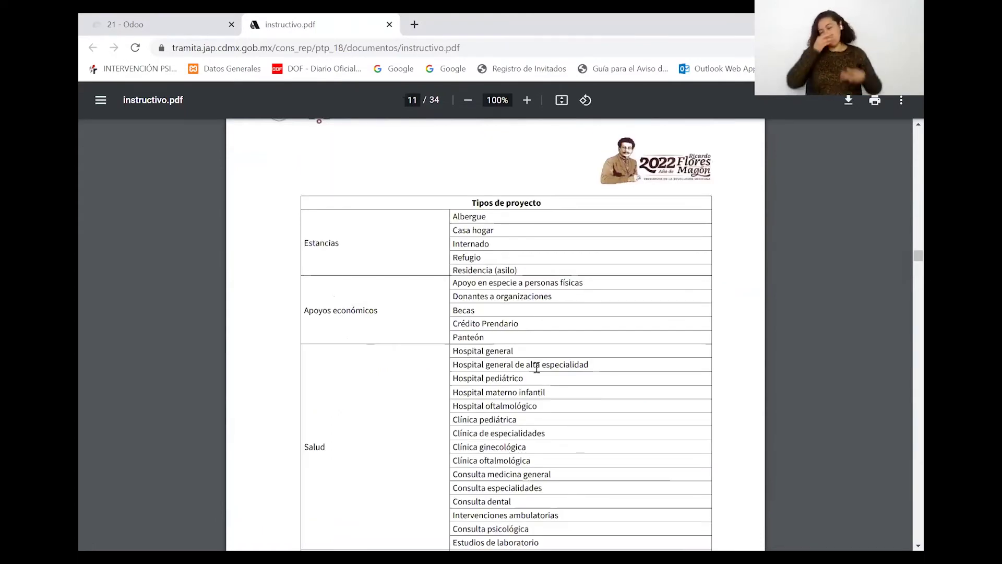
Review the Tipos de proyecto table, highlighting 'Centro de día', and continue to page 12
{"action": "scroll", "coordinate": [536, 367], "scroll_direction": "down", "scroll_amount": 1}
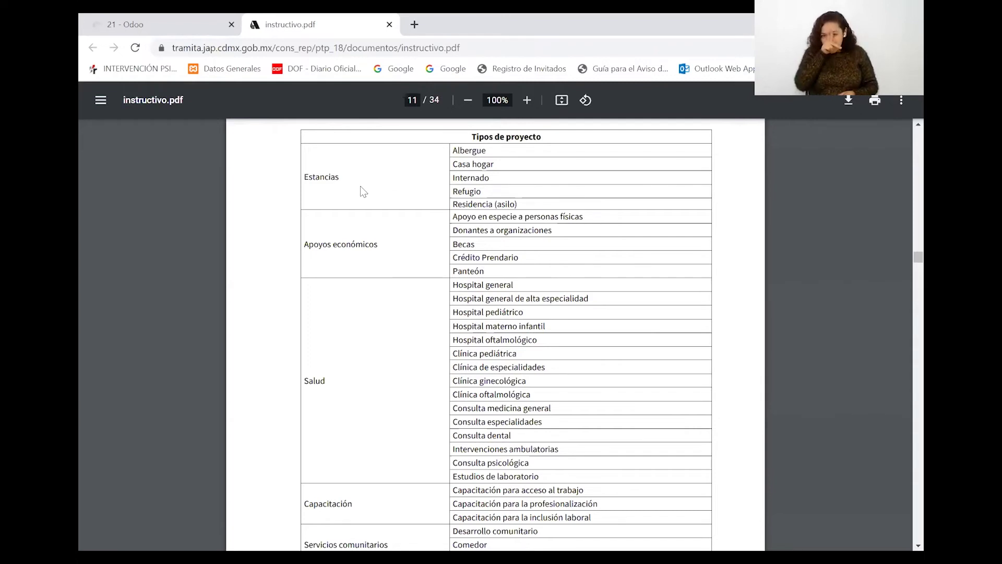
{"action": "scroll", "coordinate": [380, 431], "scroll_direction": "down", "scroll_amount": 3}
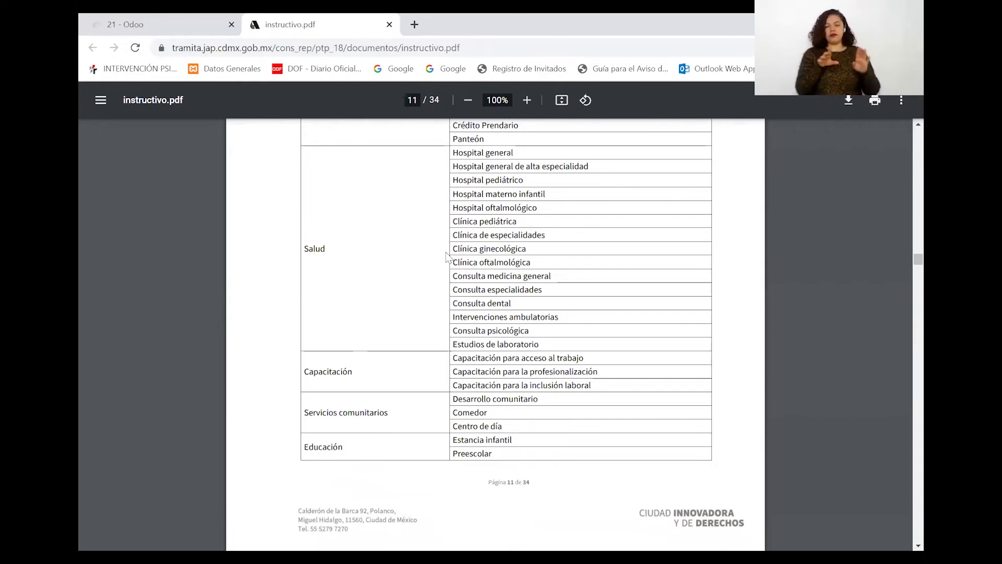
{"action": "scroll", "coordinate": [515, 375], "scroll_direction": "down", "scroll_amount": 1}
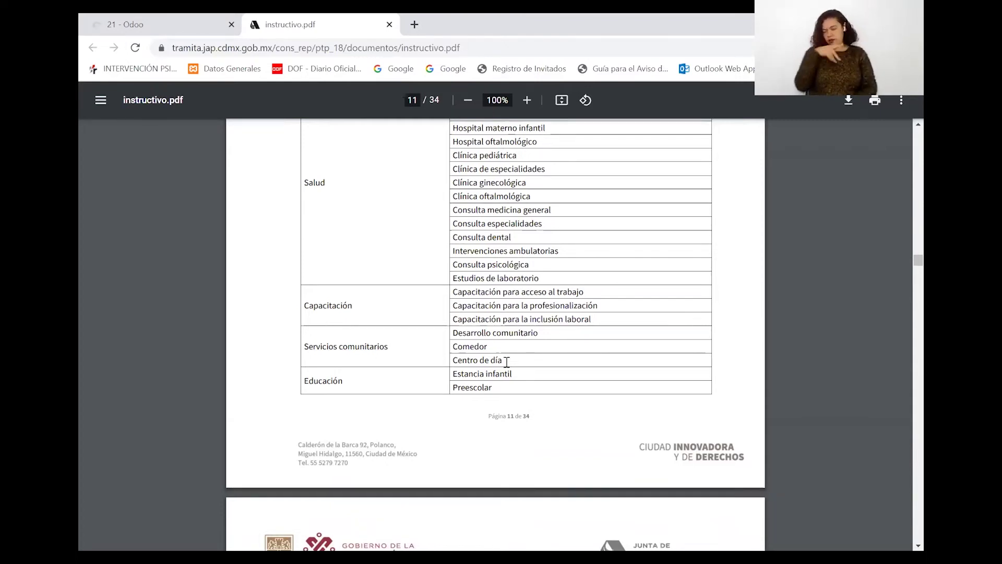
{"action": "left_click_drag", "start_coordinate": [506, 361], "coordinate": [447, 361]}
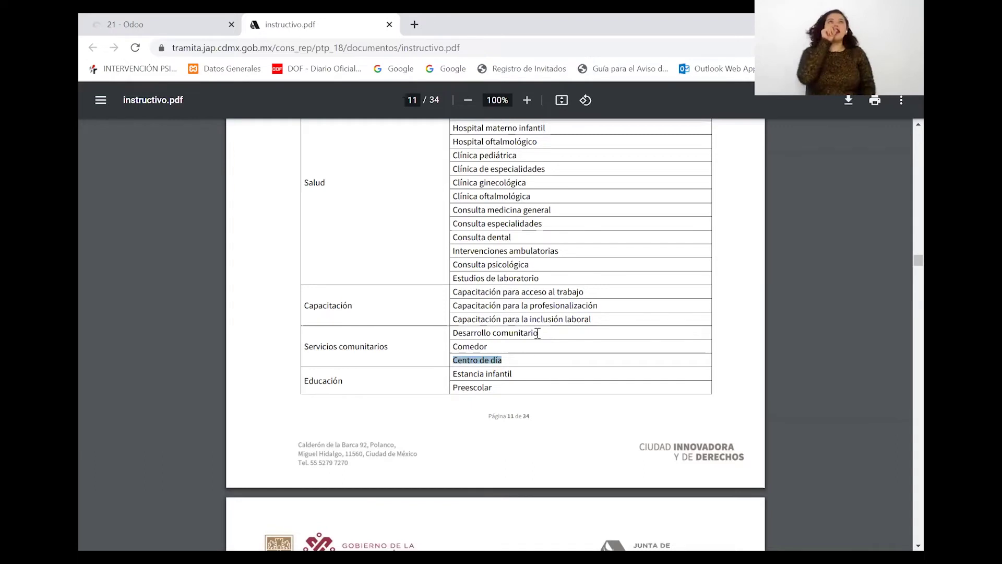
{"action": "left_click", "coordinate": [507, 342]}
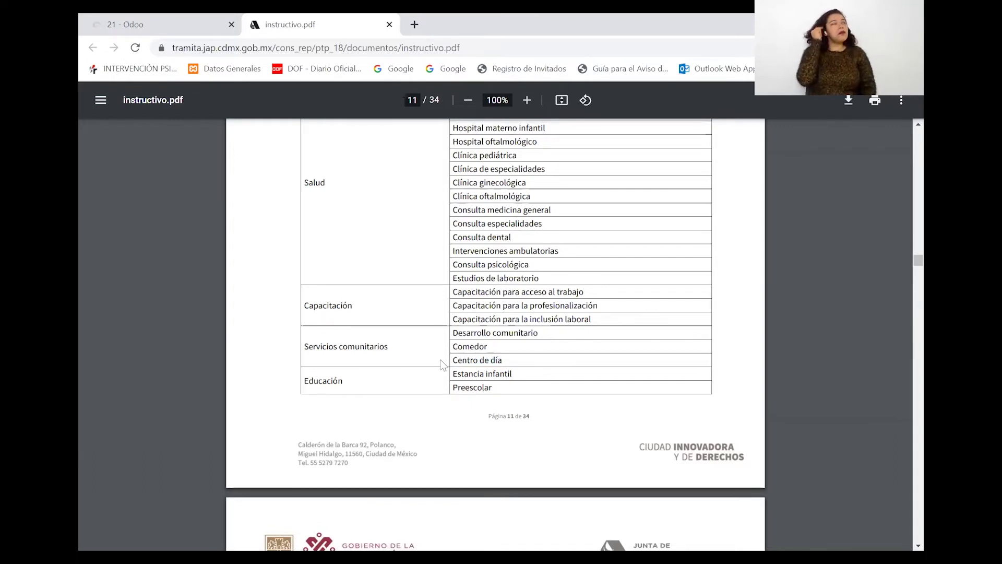
{"action": "scroll", "coordinate": [433, 359], "scroll_direction": "down", "scroll_amount": 1}
{"action": "scroll", "coordinate": [433, 361], "scroll_direction": "down", "scroll_amount": 10}
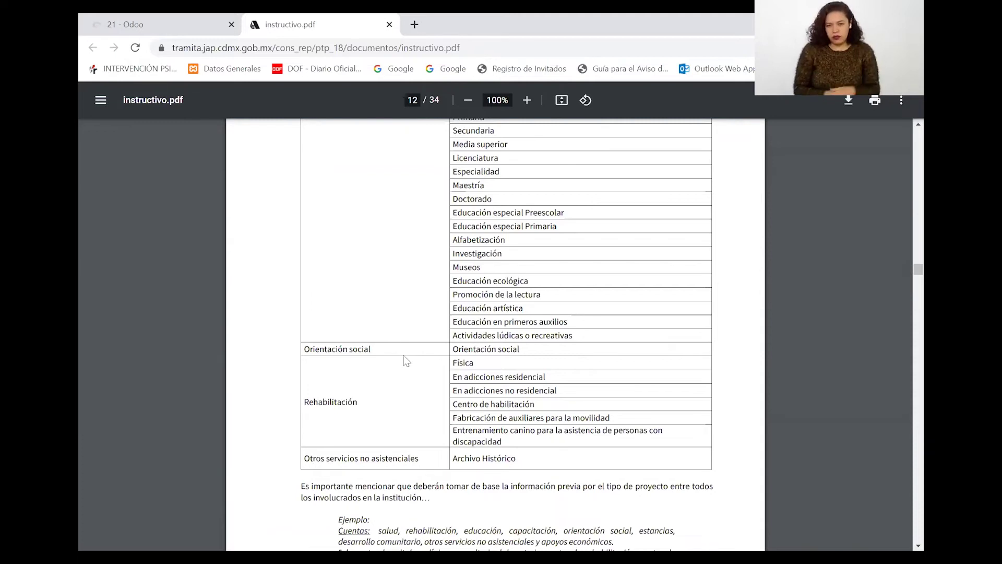
{"action": "scroll", "coordinate": [393, 354], "scroll_direction": "up", "scroll_amount": 5}
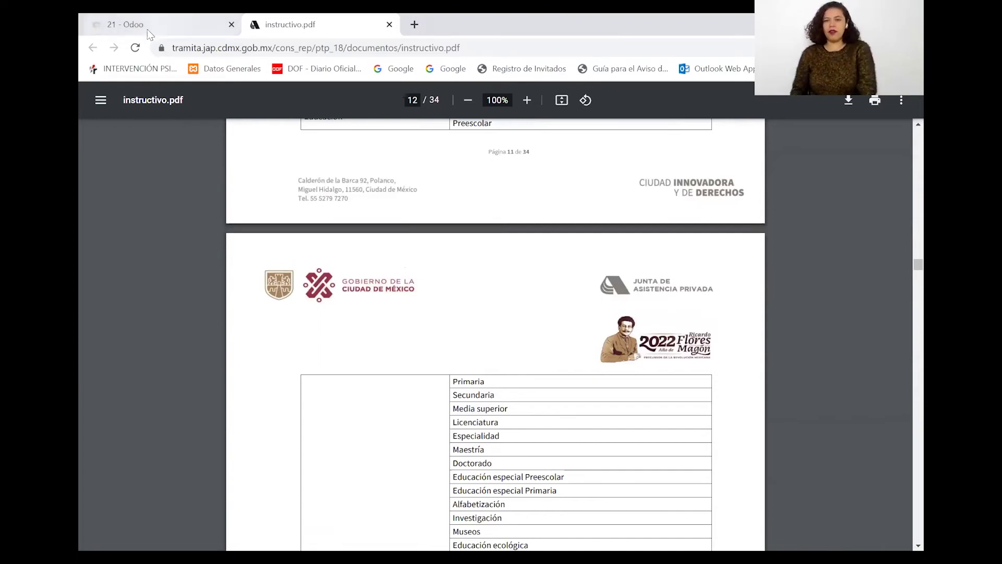
Switch back to the '21 - Odoo' tab showing the budget request form
{"action": "left_click", "coordinate": [174, 27]}
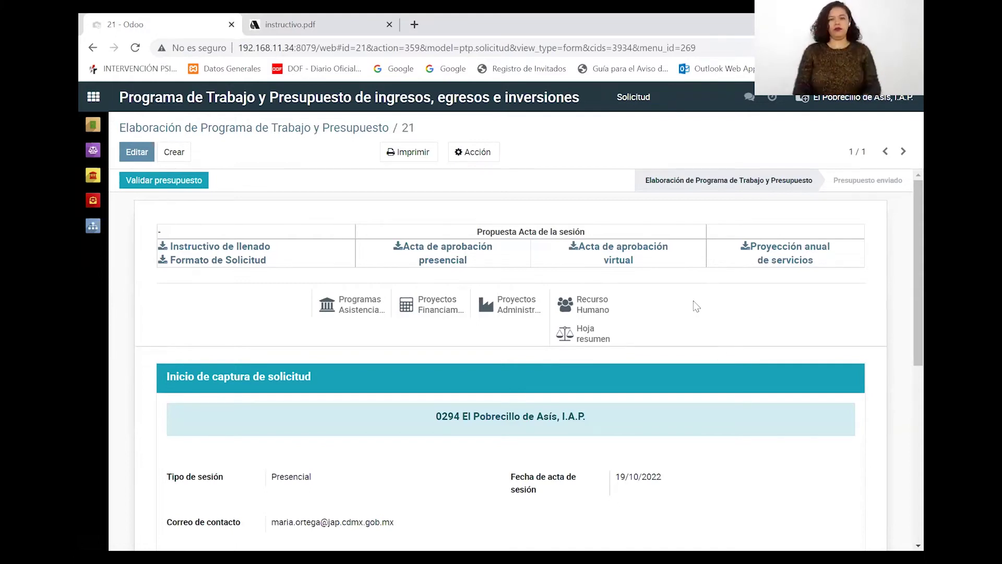
Open the servicios.pdf catalog and scroll to page 3, services 26–36
{"action": "left_click", "coordinate": [746, 248]}
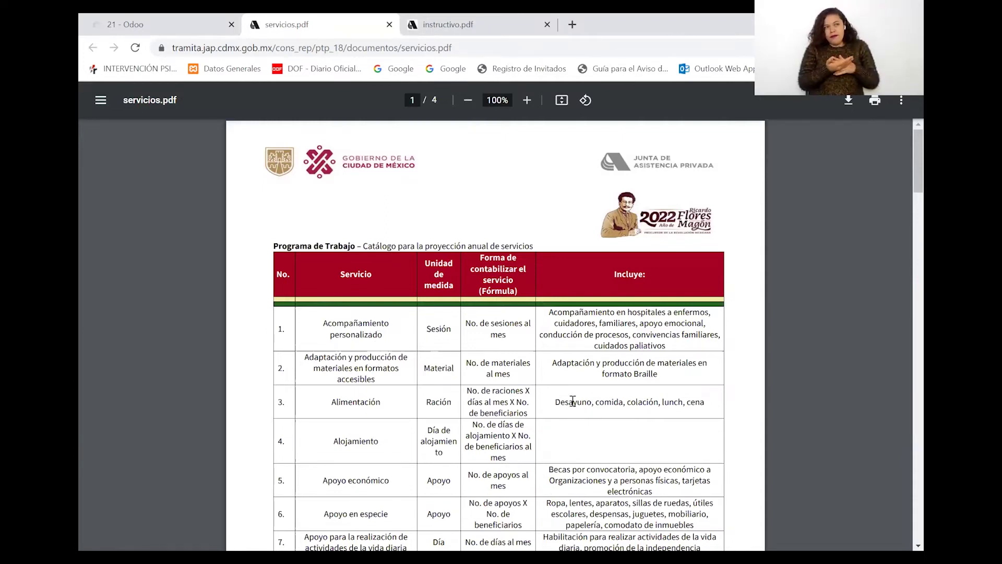
{"action": "scroll", "coordinate": [534, 399], "scroll_direction": "down", "scroll_amount": 2}
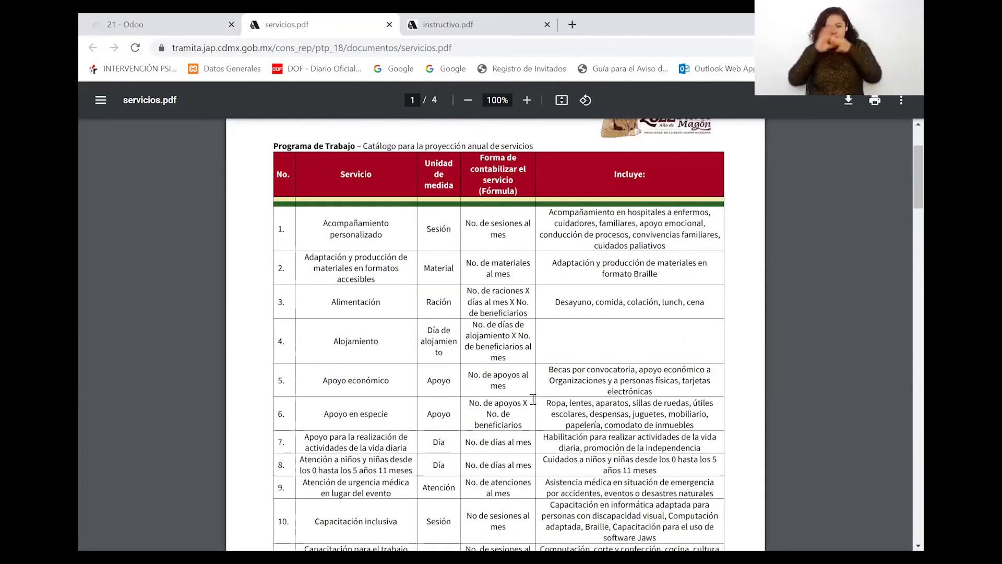
{"action": "scroll", "coordinate": [533, 400], "scroll_direction": "down", "scroll_amount": 1}
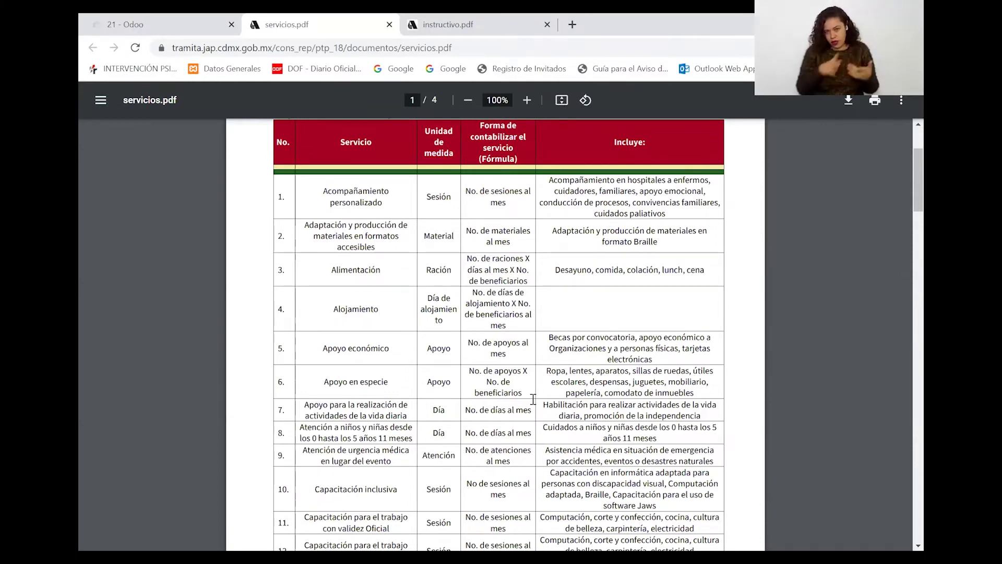
{"action": "scroll", "coordinate": [358, 347], "scroll_direction": "down", "scroll_amount": 3}
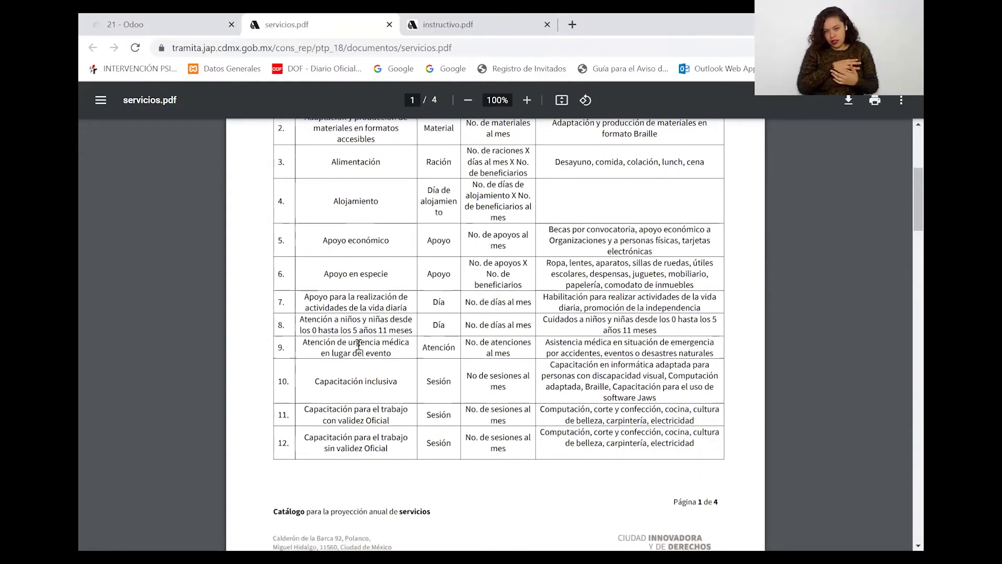
{"action": "scroll", "coordinate": [359, 344], "scroll_direction": "down", "scroll_amount": 18}
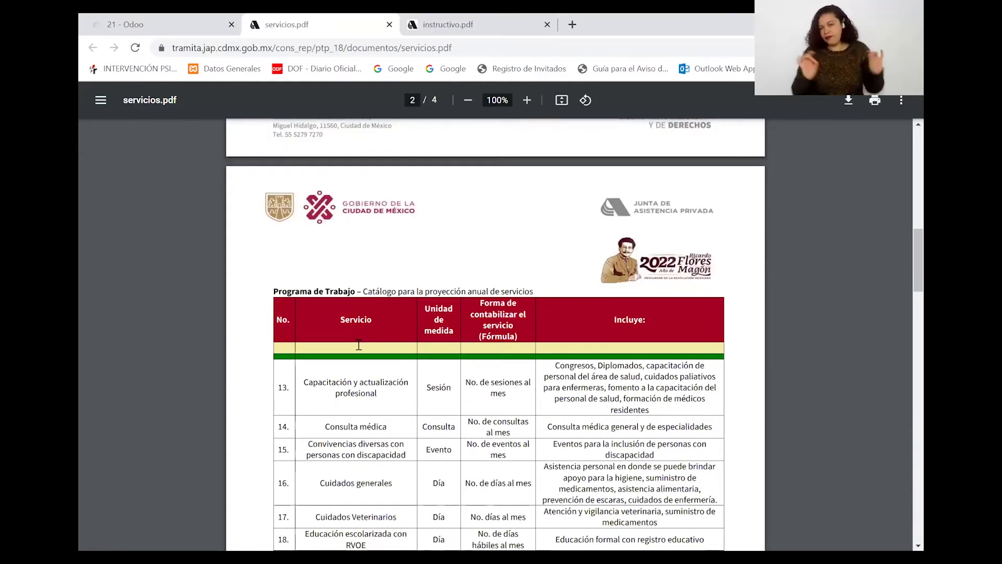
{"action": "scroll", "coordinate": [359, 345], "scroll_direction": "down", "scroll_amount": 10}
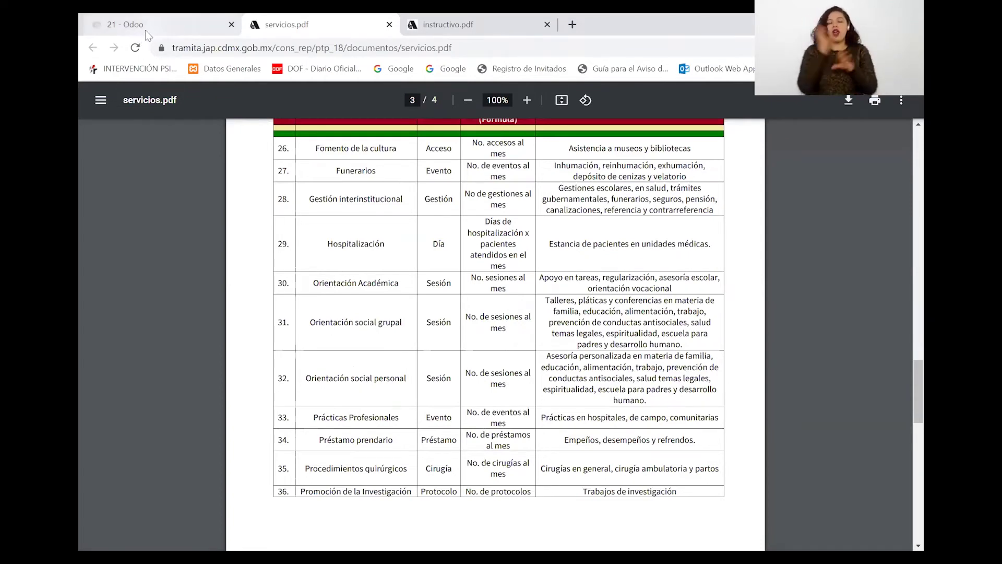
{"action": "mouse_move", "coordinate": [168, 27]}
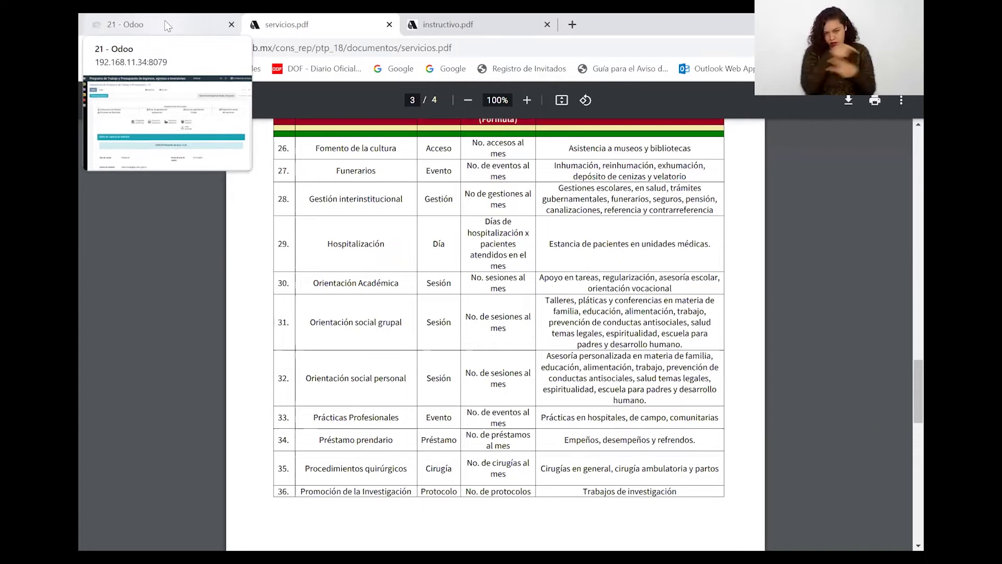
Return to request 21's form and open its Programas Asistenciales list
{"action": "left_click", "coordinate": [167, 26]}
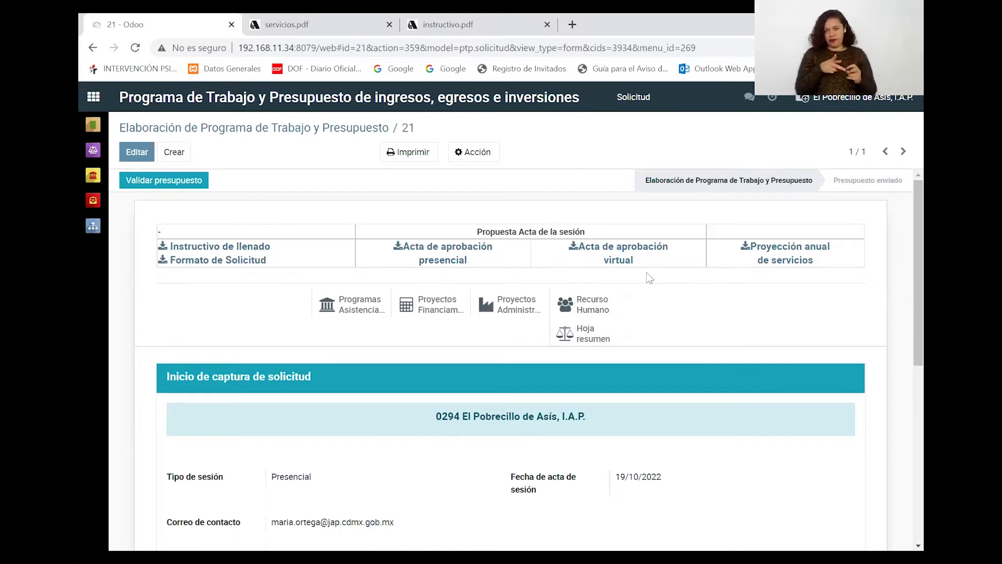
{"action": "scroll", "coordinate": [396, 419], "scroll_direction": "down", "scroll_amount": 1}
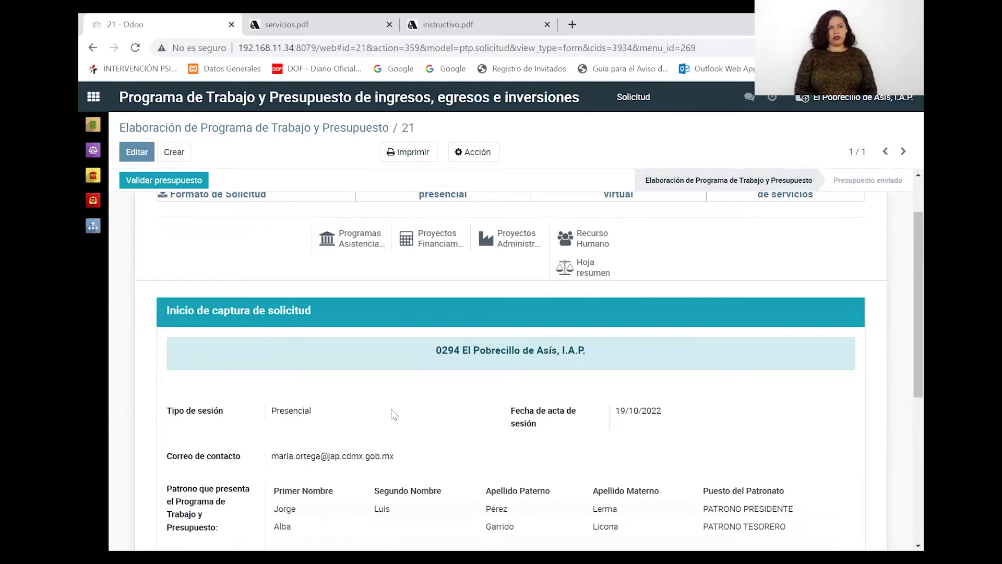
{"action": "left_click", "coordinate": [346, 242]}
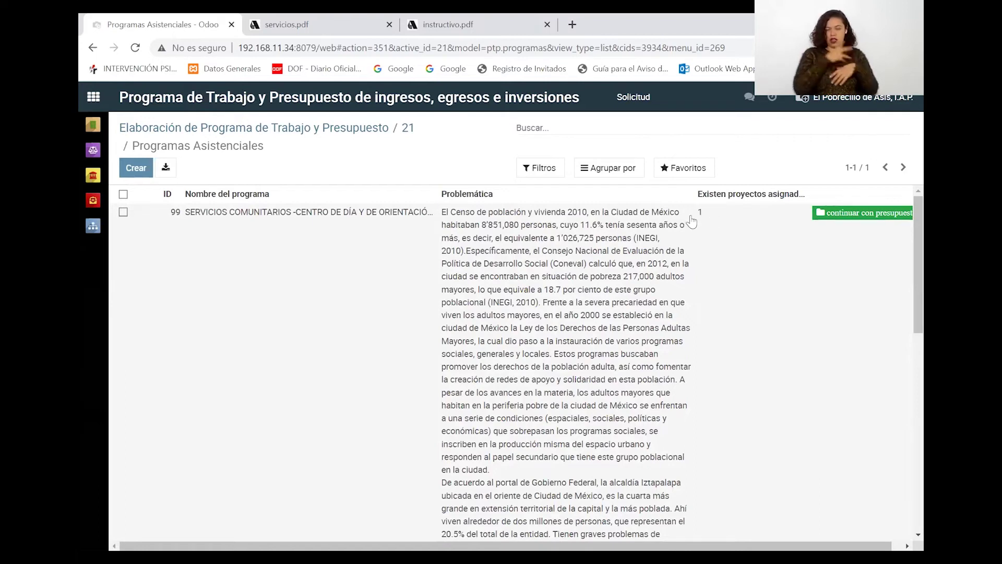
Continue to program 99's assistance projects via 'continuar con presupuesto'
{"action": "left_click", "coordinate": [850, 214]}
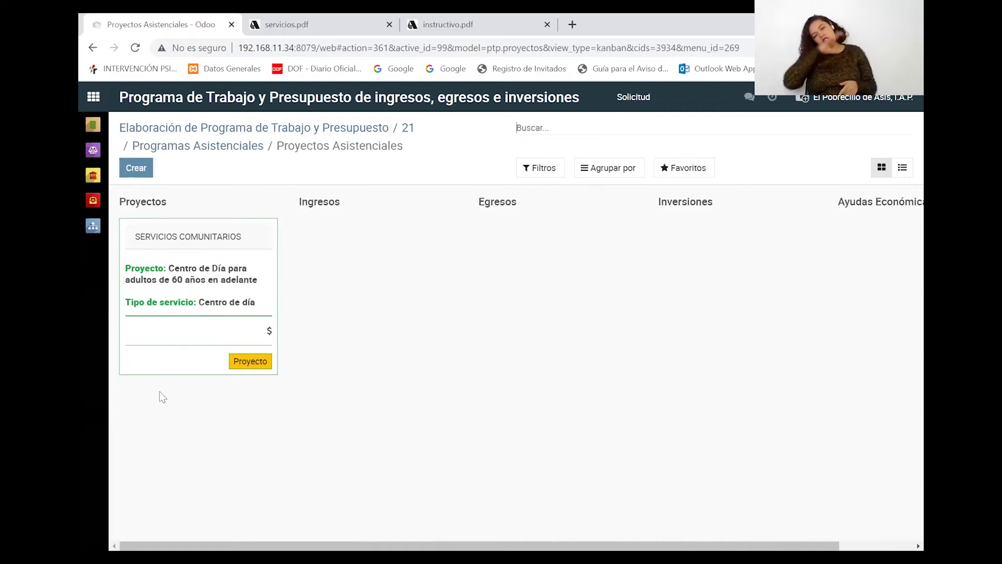
Create a project with Atención Nivel 1 ORIENTACIÓN SOCIAL and Atención Final Orientacion social
{"action": "left_click", "coordinate": [137, 168]}
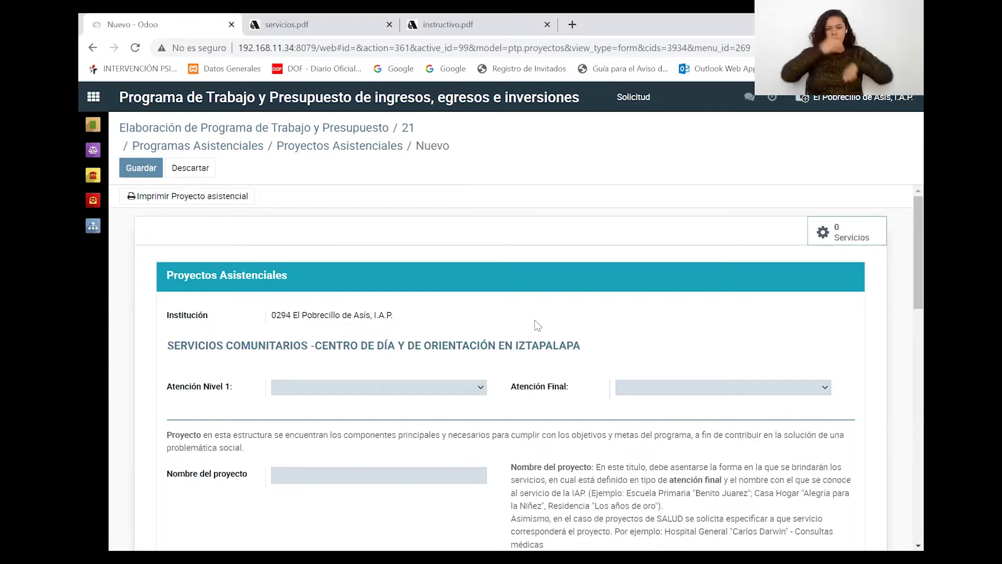
{"action": "scroll", "coordinate": [655, 324], "scroll_direction": "down", "scroll_amount": 1}
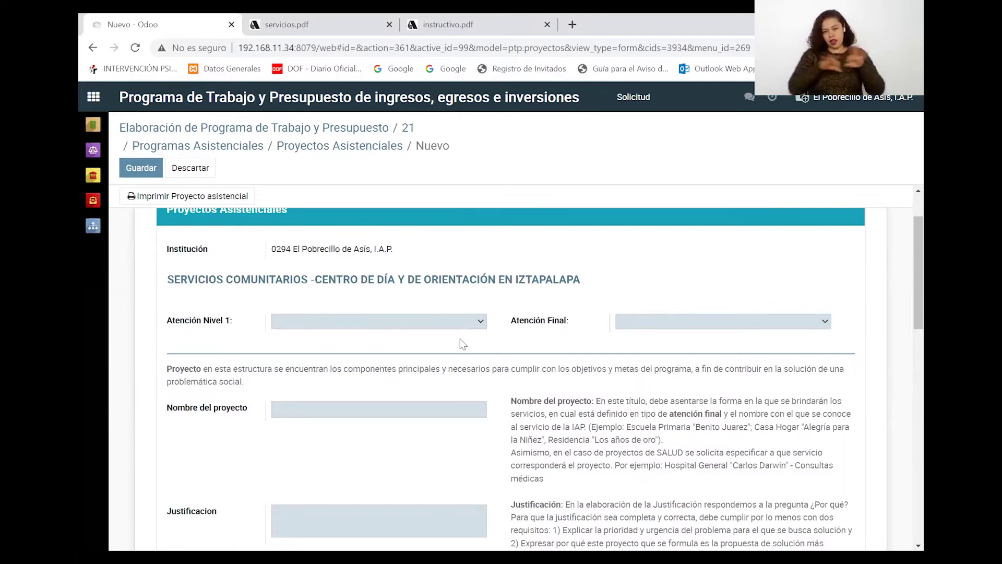
{"action": "scroll", "coordinate": [465, 340], "scroll_direction": "up", "scroll_amount": 1}
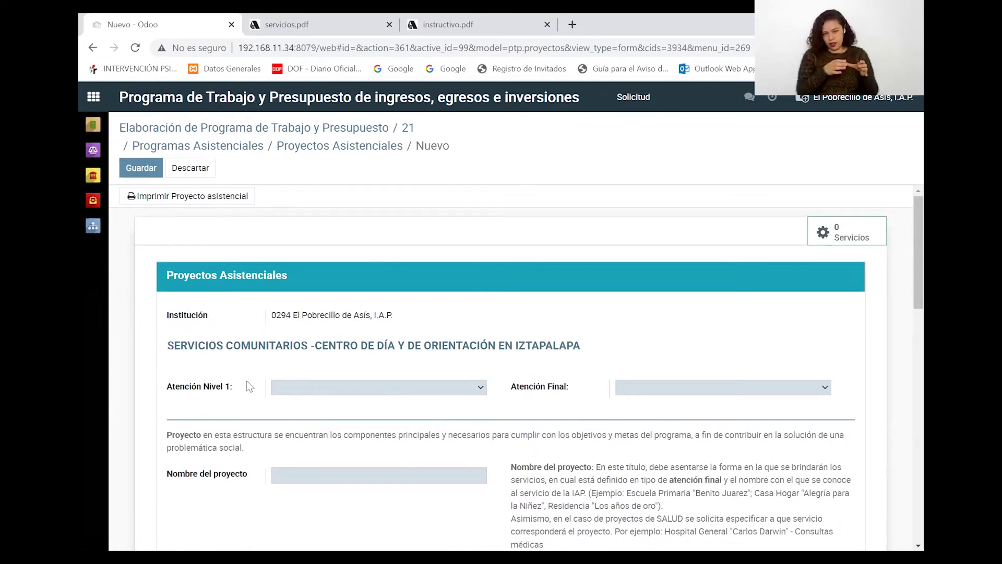
{"action": "scroll", "coordinate": [249, 381], "scroll_direction": "down", "scroll_amount": 1}
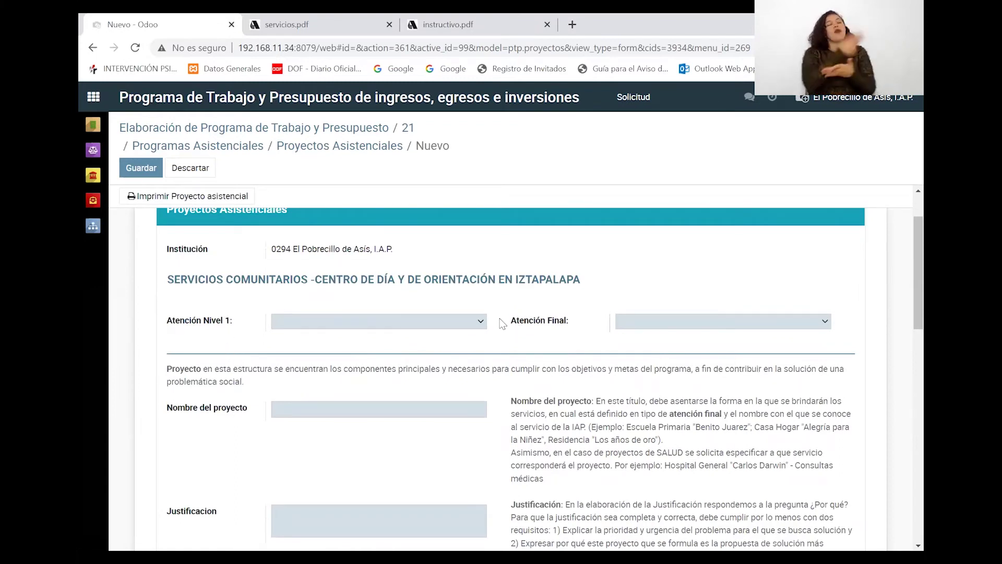
{"action": "left_click", "coordinate": [481, 322]}
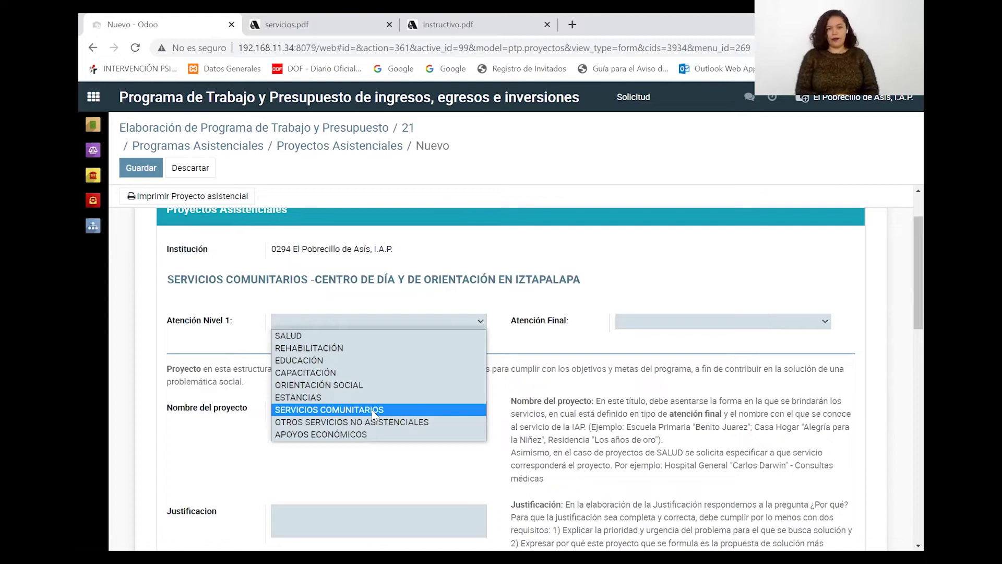
{"action": "left_click", "coordinate": [330, 387]}
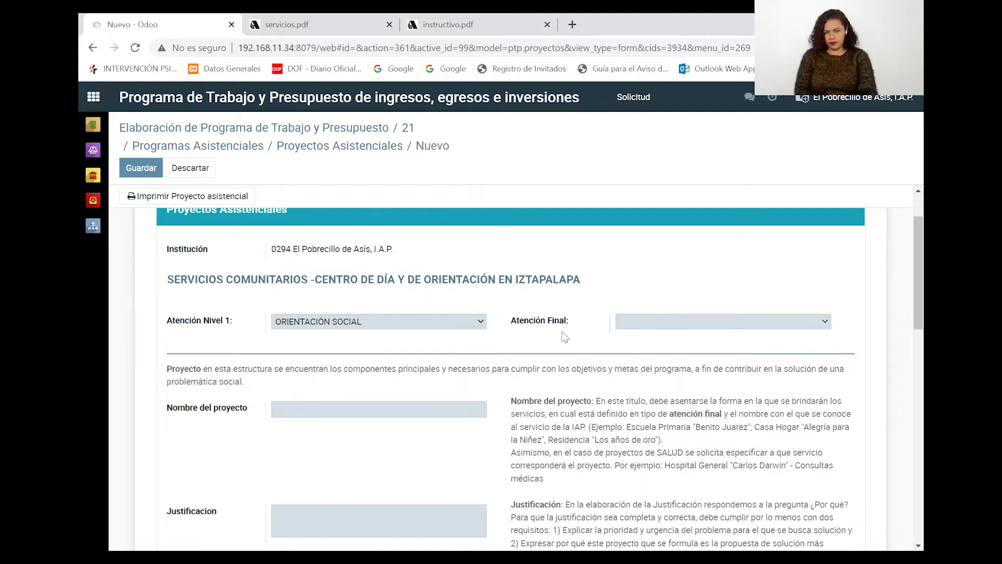
{"action": "left_click", "coordinate": [828, 325]}
{"action": "left_click", "coordinate": [664, 337]}
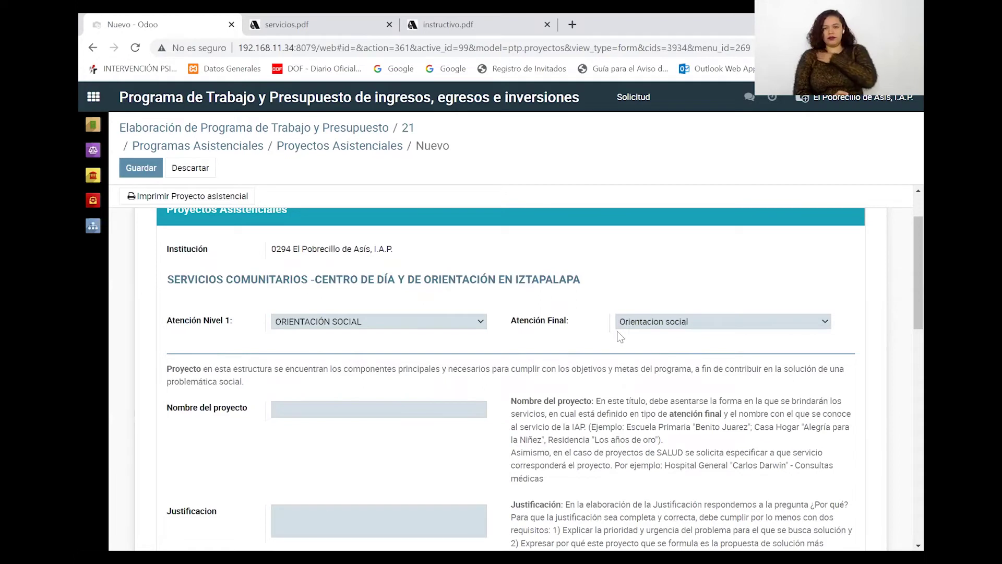
{"action": "scroll", "coordinate": [329, 469], "scroll_direction": "down", "scroll_amount": 1}
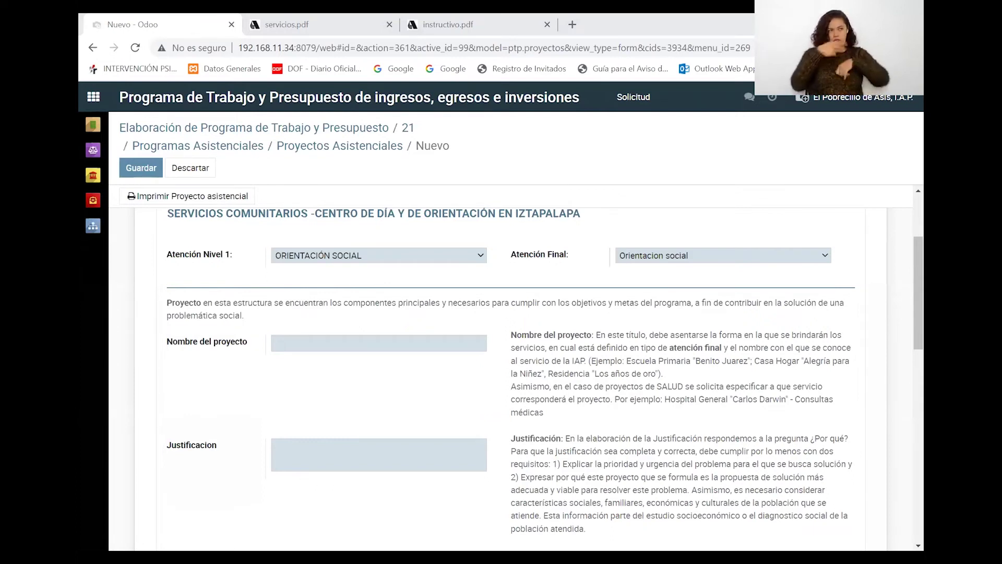
Paste 'Orientación para la madurez' as the project name
{"action": "left_click", "coordinate": [292, 342]}
{"action": "type", "text": "Orientación para la madurez"}
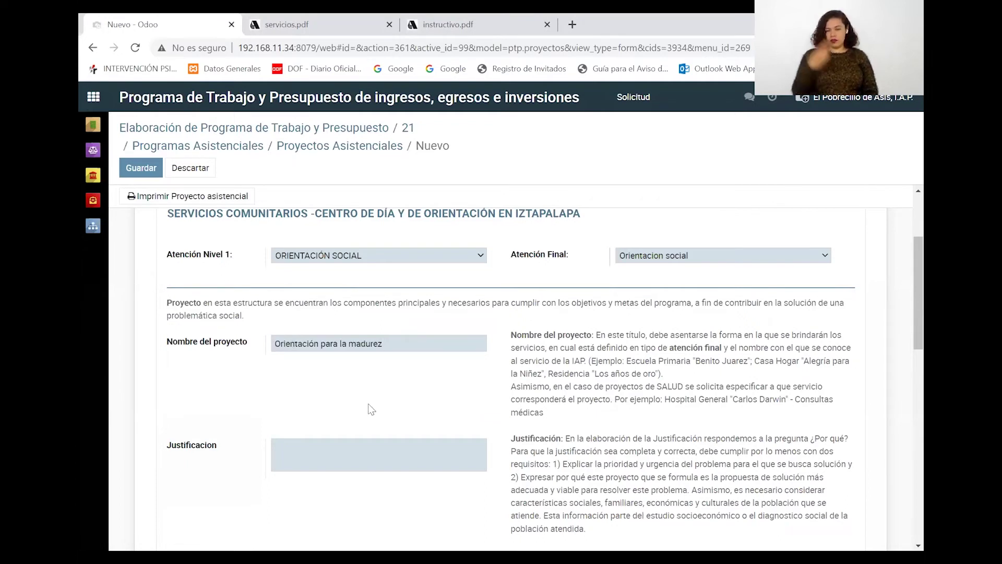
{"action": "scroll", "coordinate": [365, 405], "scroll_direction": "down", "scroll_amount": 1}
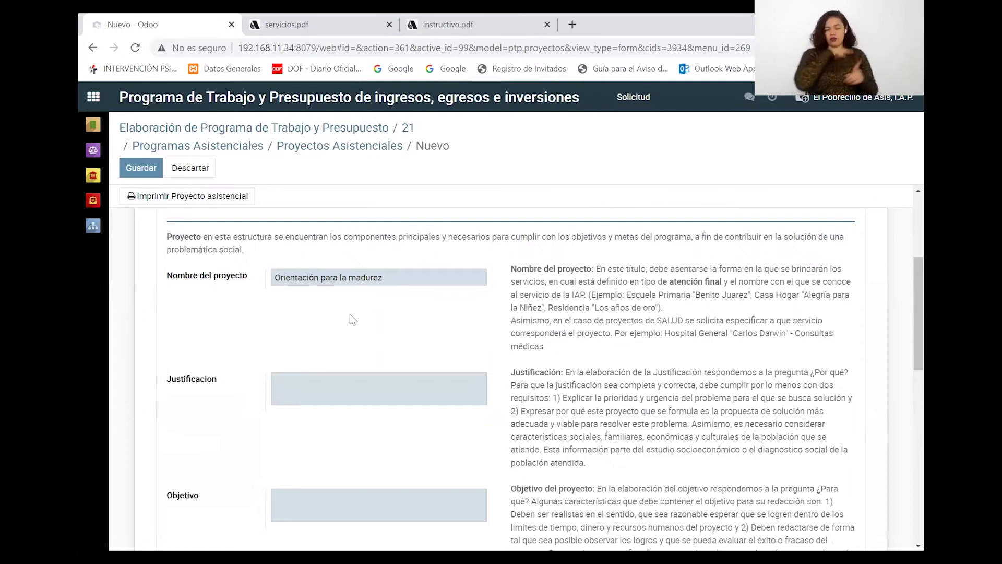
{"action": "scroll", "coordinate": [349, 314], "scroll_direction": "down", "scroll_amount": 1}
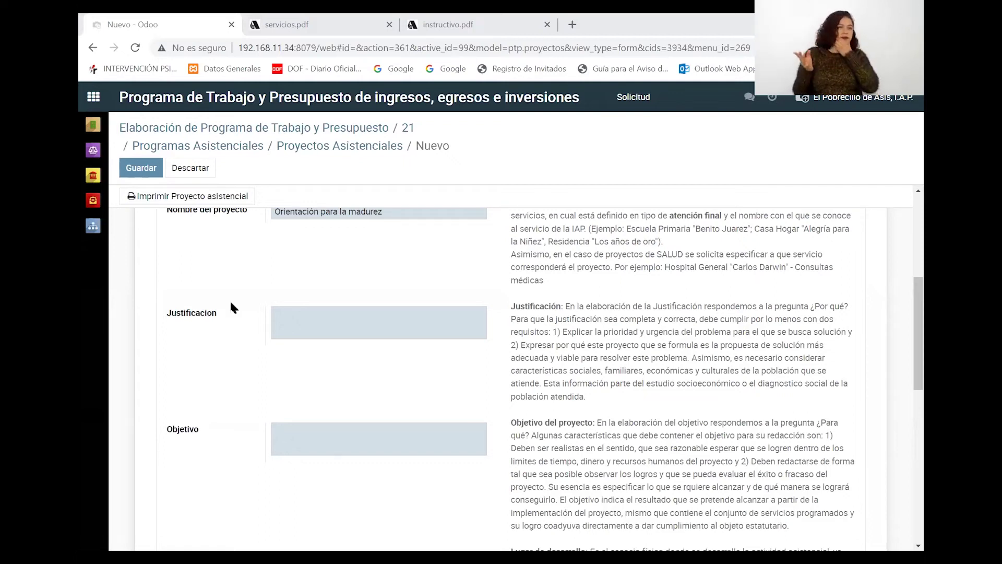
Paste the Justificación text about youth competencies in Iztapalapa
{"action": "right_click", "coordinate": [278, 315]}
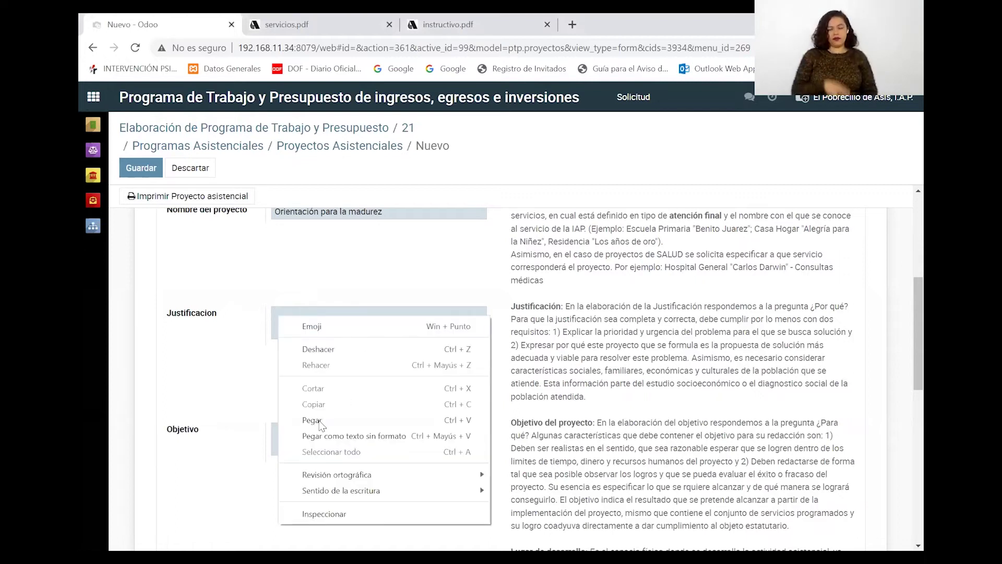
{"action": "left_click", "coordinate": [368, 418]}
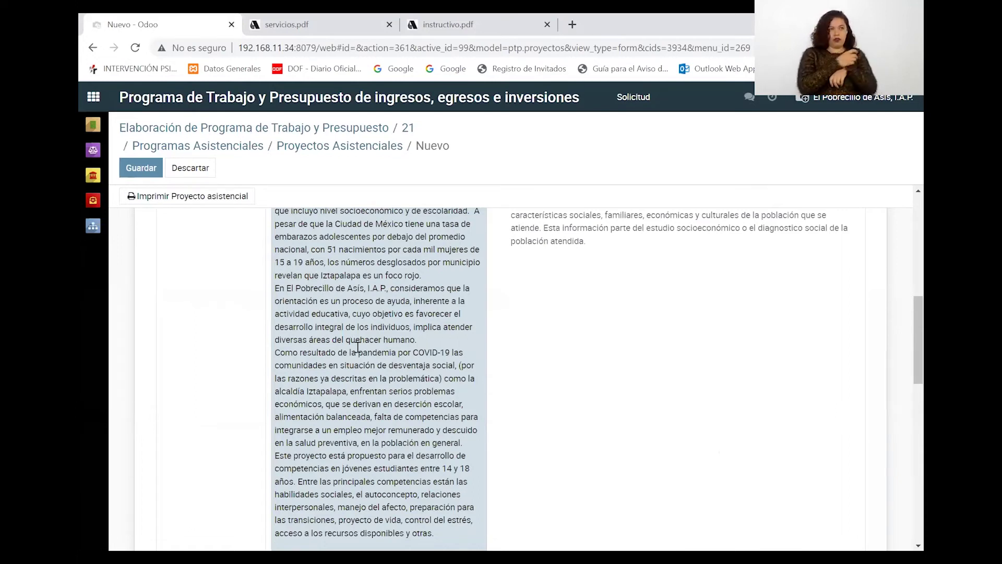
{"action": "scroll", "coordinate": [357, 347], "scroll_direction": "down", "scroll_amount": 1}
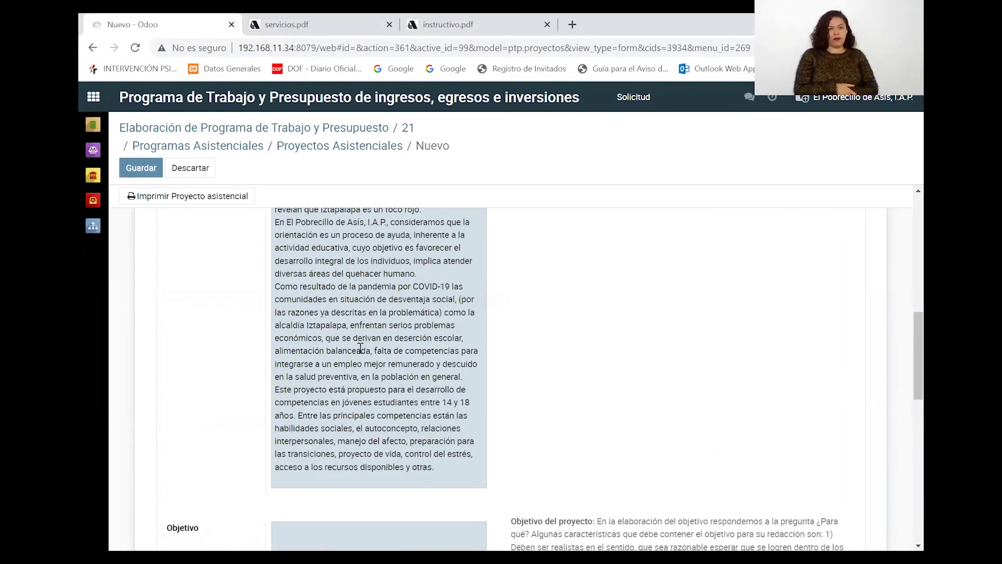
{"action": "scroll", "coordinate": [537, 307], "scroll_direction": "down", "scroll_amount": 2}
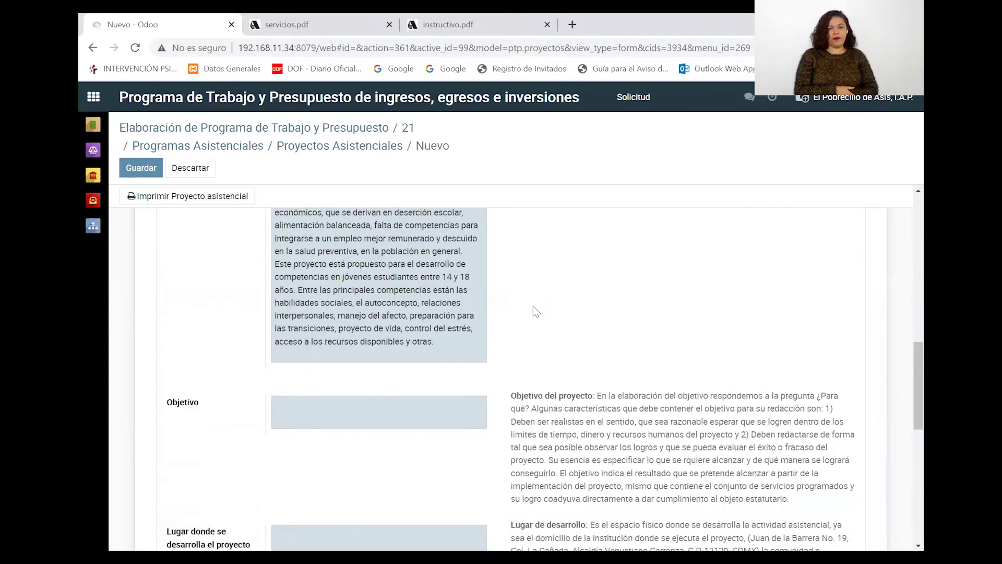
{"action": "scroll", "coordinate": [522, 312], "scroll_direction": "down", "scroll_amount": 1}
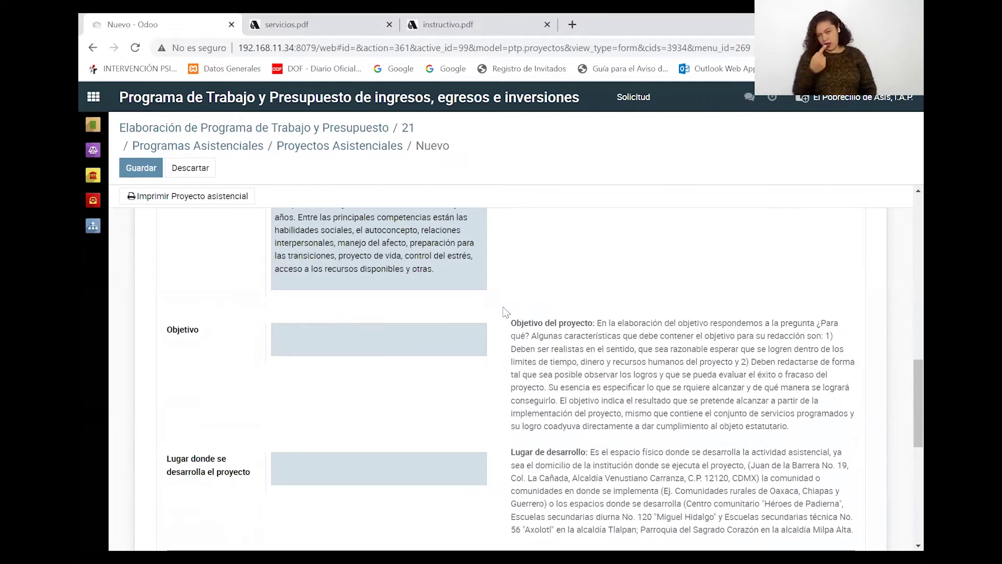
Paste the two-paragraph objective: individual counseling in 10 weekly sessions for secundaria técnica no. 4 students
{"action": "left_click", "coordinate": [312, 338]}
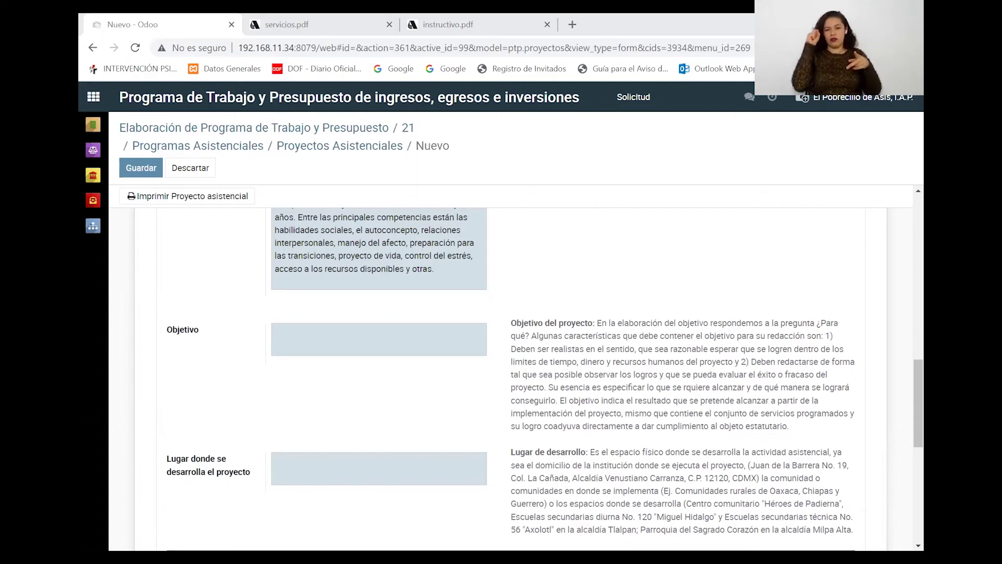
{"action": "left_click", "coordinate": [283, 334]}
{"action": "type", "text": "Objetivo: Acercar estrategias de autocuidado (física, mental y emocional) a jóvenes estudiantes de secundaria, a través de platicas breves y vivenciales y consejería en 10 sesiones, para la toma de decisiones asertivas a largo plazo. Objetivo. – Ofrecer consejería individual, a través 10 sesiones semanales, que tengan como finalidad orientar a los estudiantes de la escuela secundaria técnica no. 4 en la toma de decisiones a largo plazo en temas relacionados con sexualidad, familia, autocuidado entre otros."}
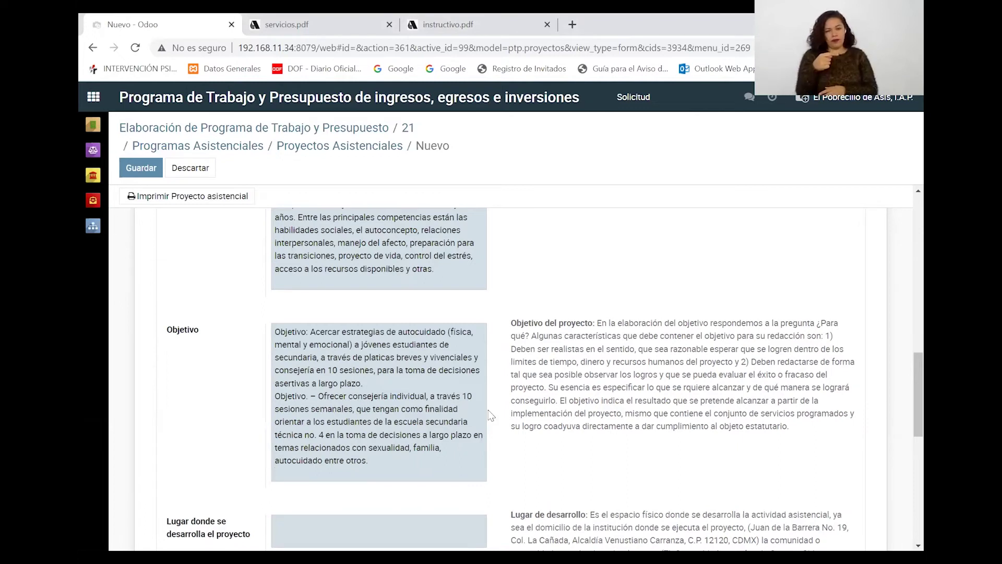
{"action": "scroll", "coordinate": [490, 415], "scroll_direction": "down", "scroll_amount": 1}
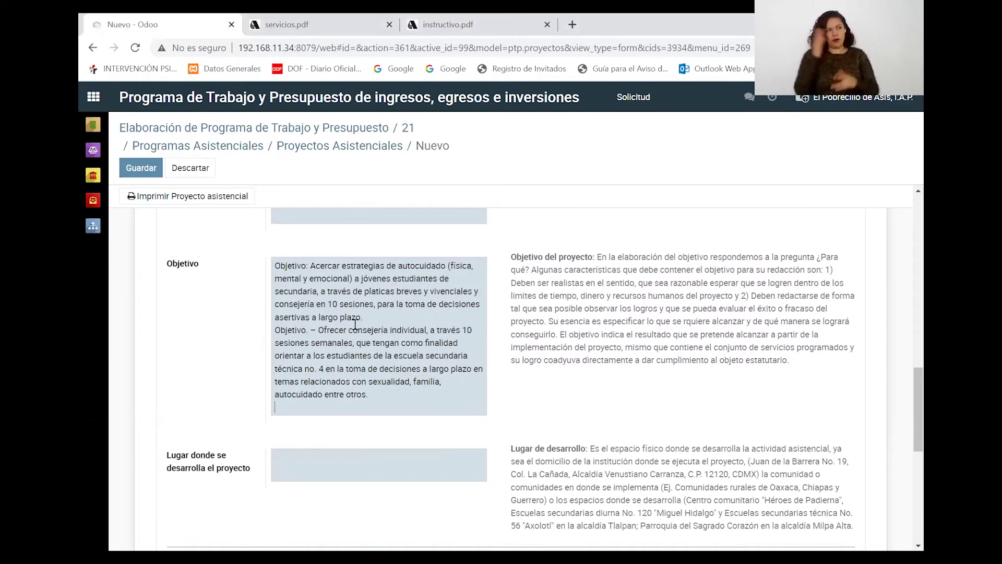
{"action": "scroll", "coordinate": [408, 344], "scroll_direction": "down", "scroll_amount": 1}
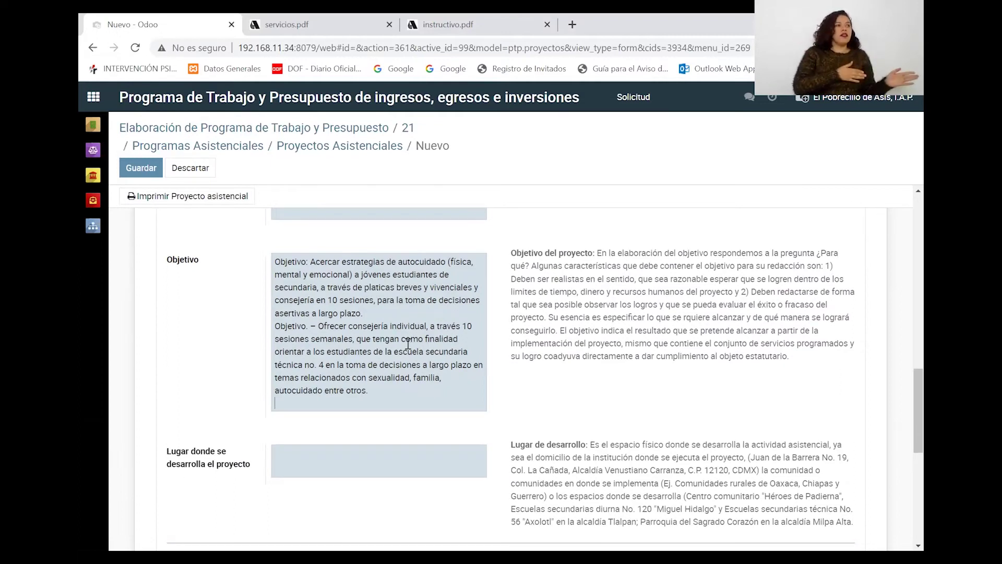
{"action": "scroll", "coordinate": [409, 345], "scroll_direction": "down", "scroll_amount": 2}
{"action": "left_click", "coordinate": [323, 392]}
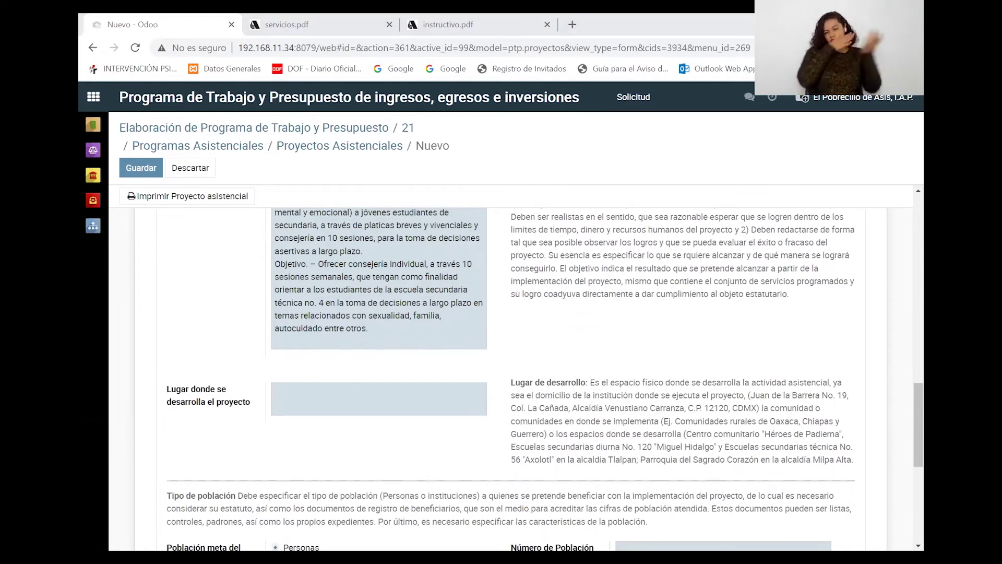
Paste Secundaria Técnica No. 4's Iztapalapa, Ciudad de México address as the project location
{"action": "left_click", "coordinate": [298, 389]}
{"action": "type", "text": "Secundaria Técnica No. 4 Ubicada en Calle Séptima No. 85,  Colonia Ejercito de Oriente, Alcaldía Iztapalapa, C.P, 01567, Ciudad de México, México"}
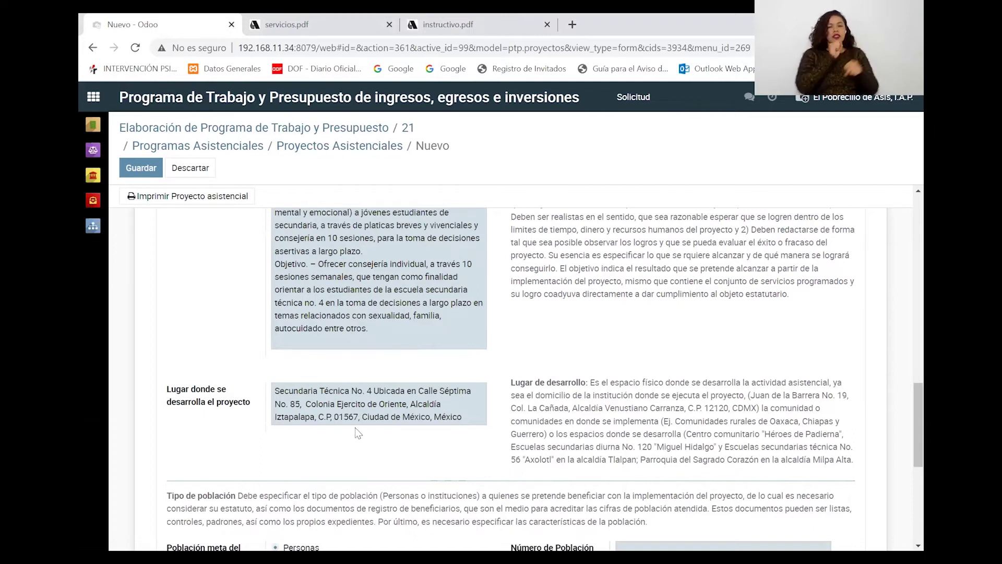
{"action": "scroll", "coordinate": [355, 430], "scroll_direction": "down", "scroll_amount": 1}
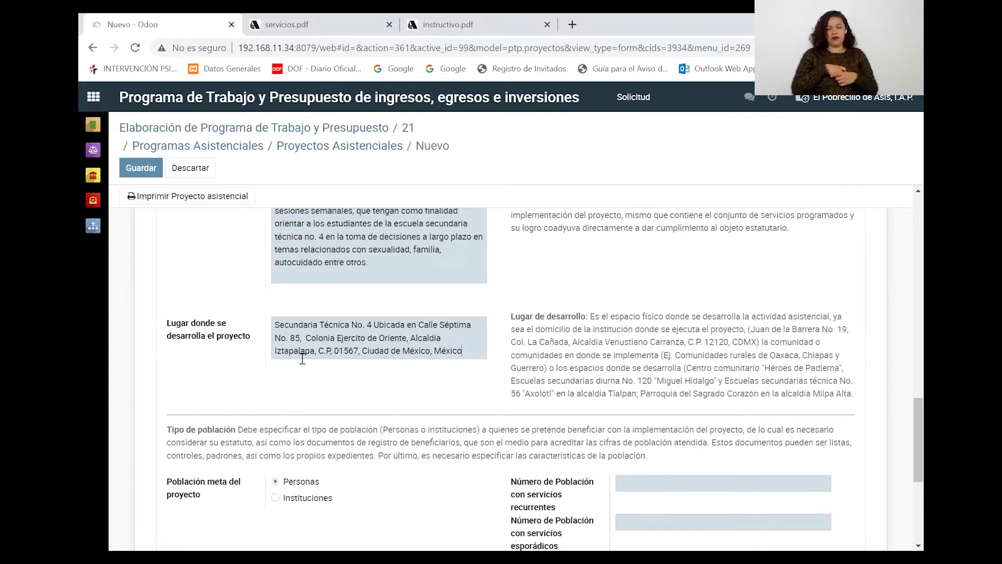
{"action": "scroll", "coordinate": [305, 373], "scroll_direction": "down", "scroll_amount": 3}
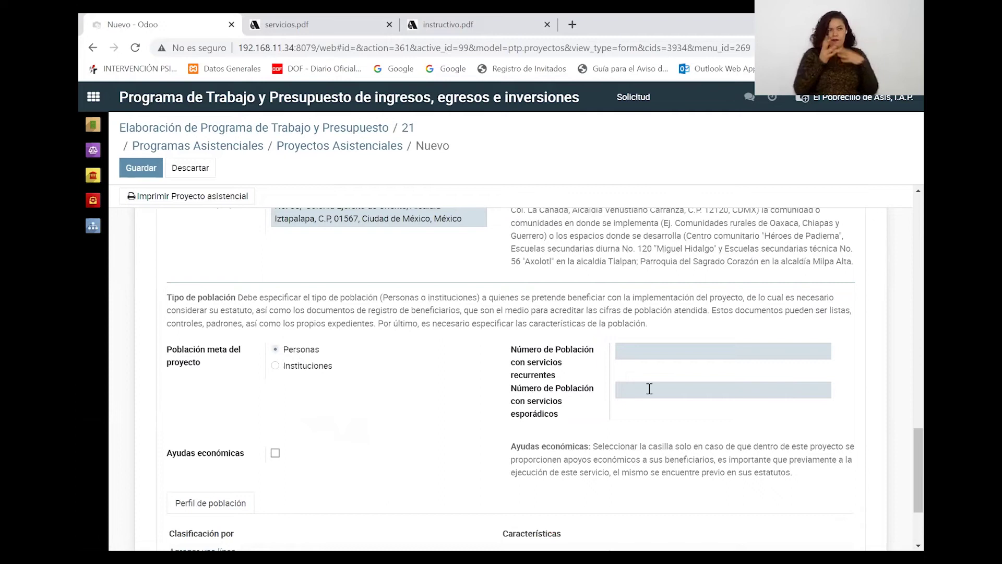
Enter 10 recurring-service and 90 sporadic-service beneficiaries
{"action": "left_click", "coordinate": [649, 354]}
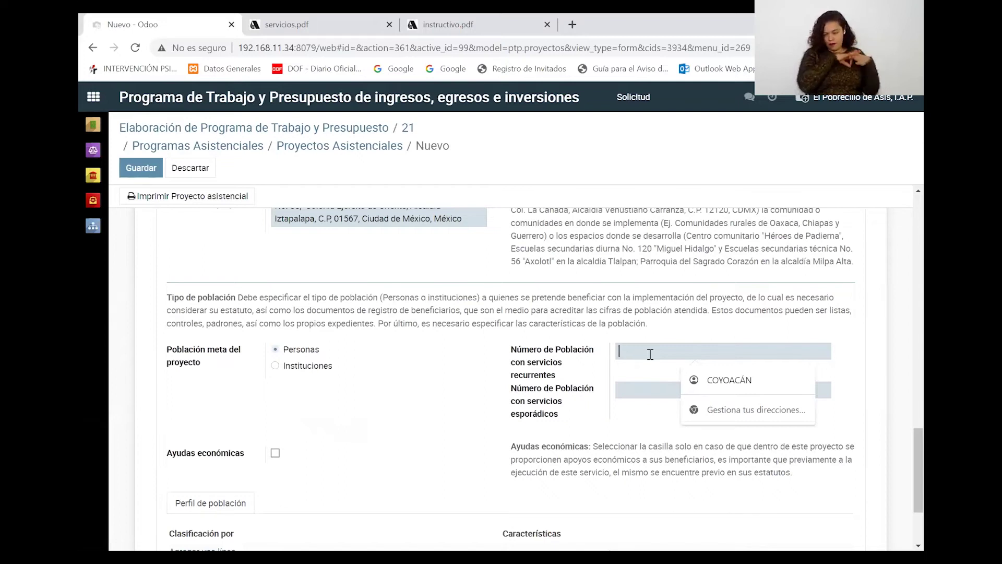
{"action": "type", "text": "10"}
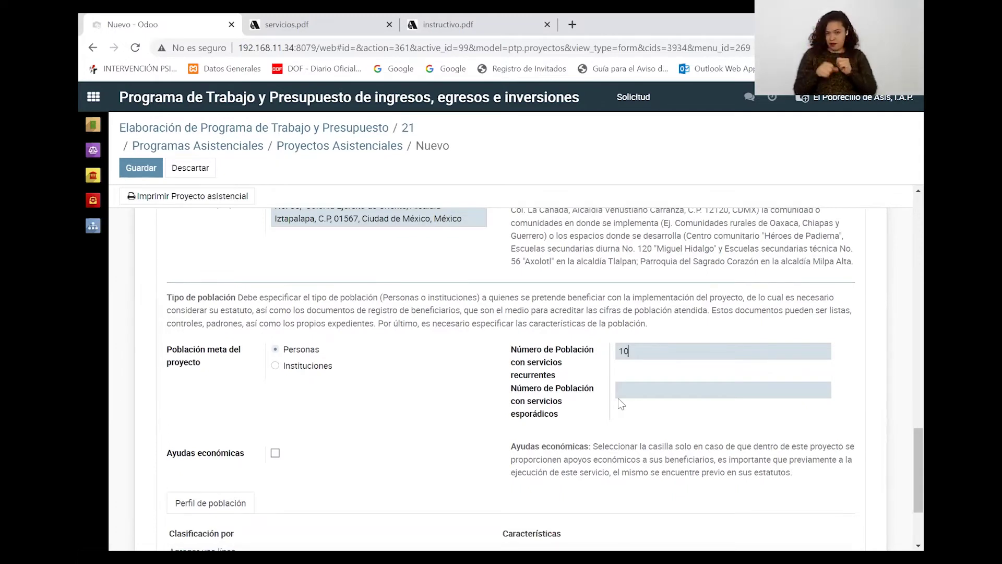
{"action": "left_click", "coordinate": [638, 391]}
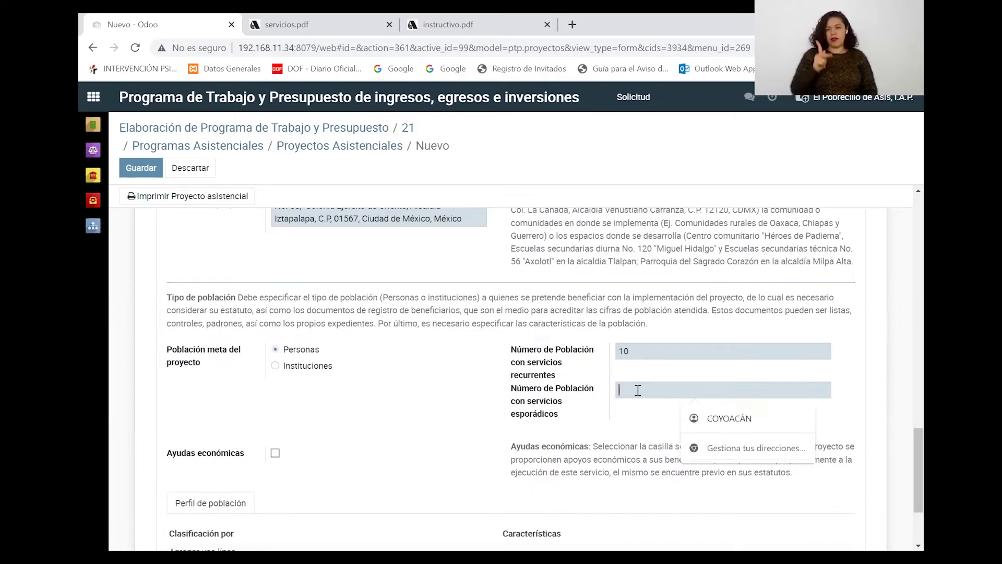
{"action": "type", "text": "9"}
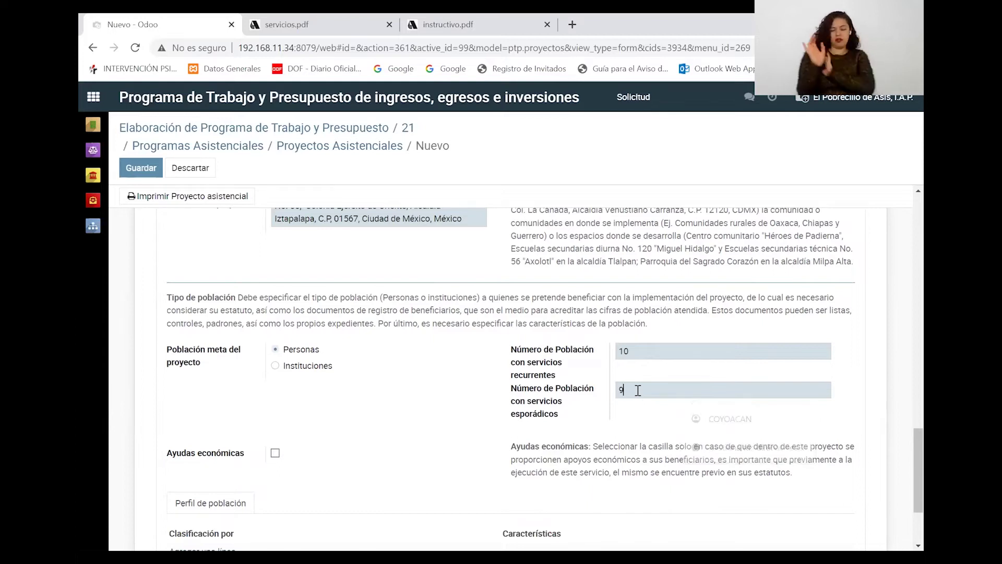
{"action": "type", "text": "0"}
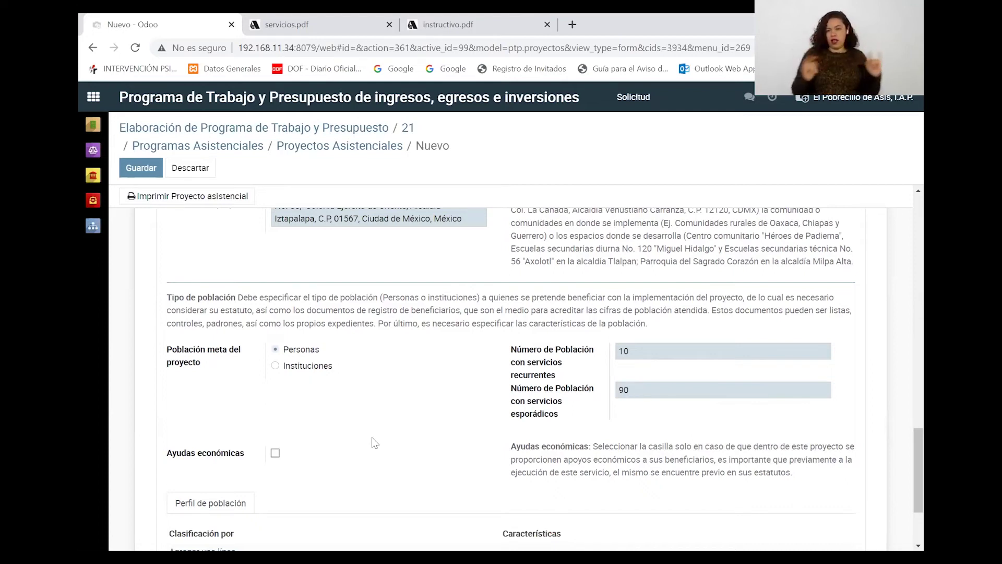
{"action": "scroll", "coordinate": [713, 341], "scroll_direction": "down", "scroll_amount": 1}
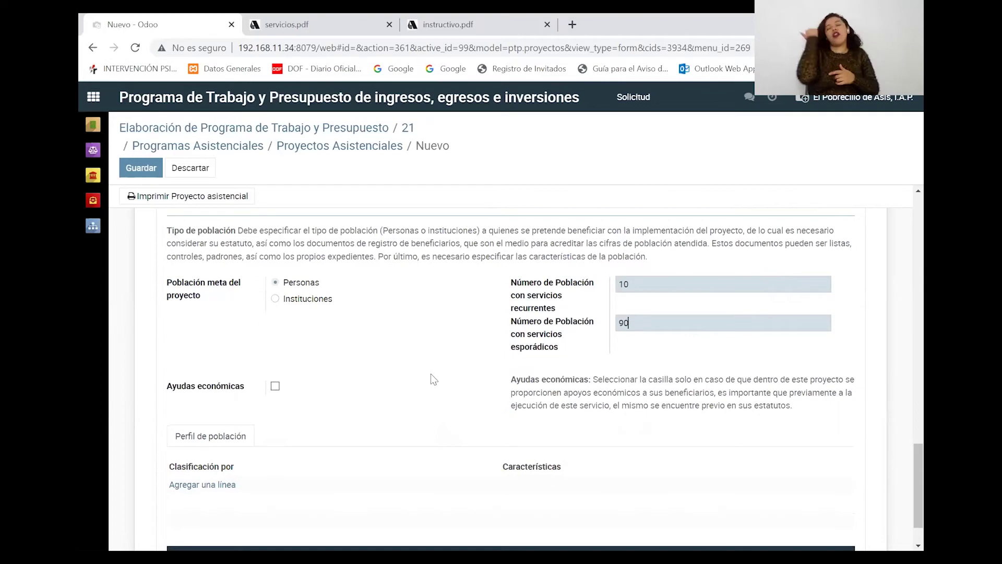
{"action": "scroll", "coordinate": [423, 378], "scroll_direction": "down", "scroll_amount": 1}
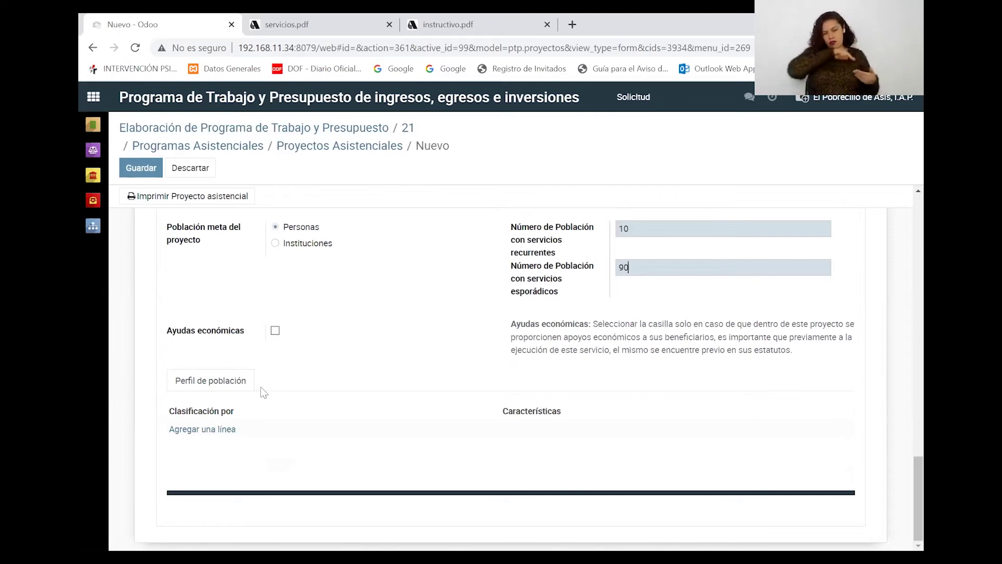
Add population profile lines AMBOS, 13-15 AÑOS and SIN DISCAPACIDAD FISICA
{"action": "left_click", "coordinate": [206, 430]}
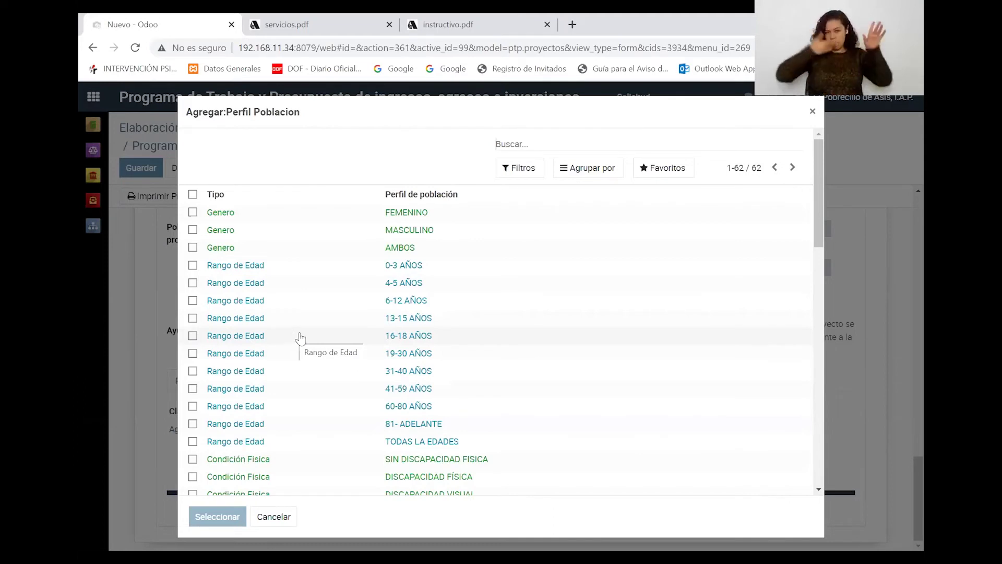
{"action": "left_click", "coordinate": [193, 247]}
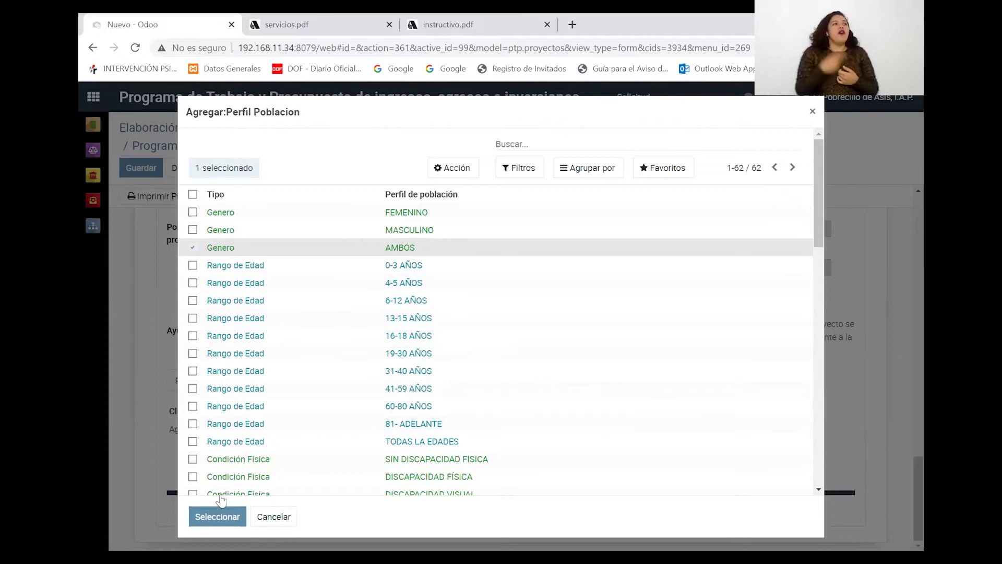
{"action": "left_click", "coordinate": [217, 517]}
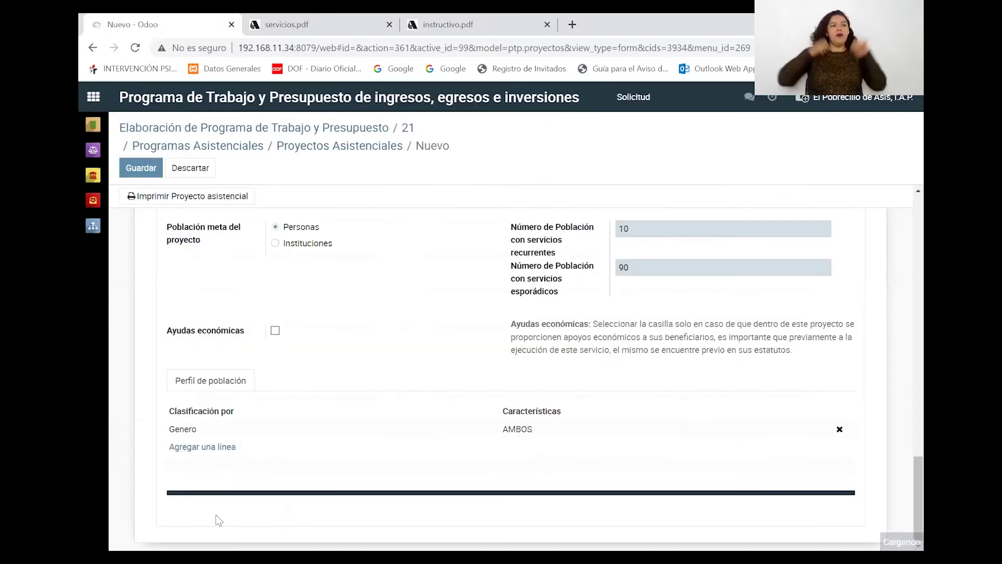
{"action": "left_click", "coordinate": [197, 449]}
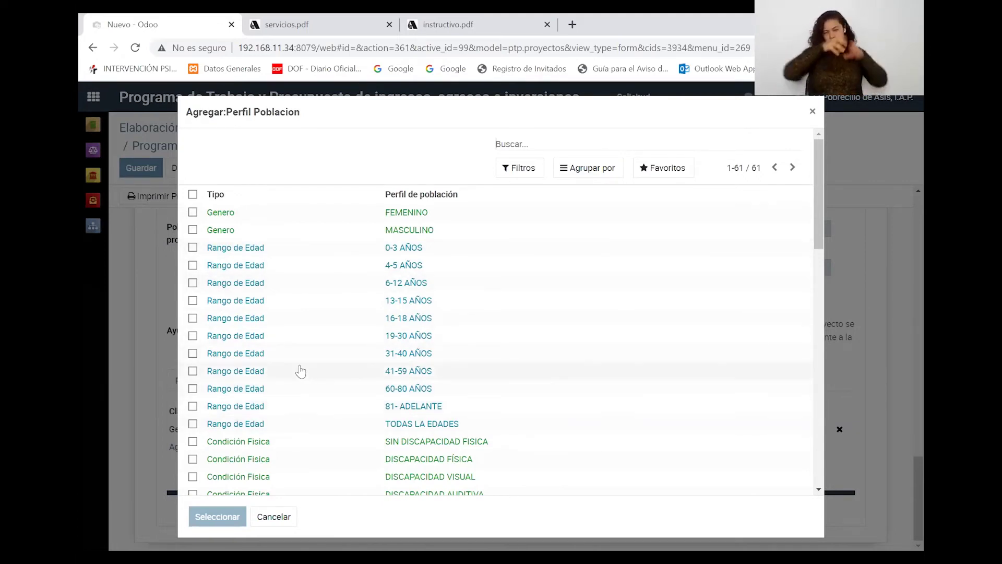
{"action": "left_click", "coordinate": [192, 300]}
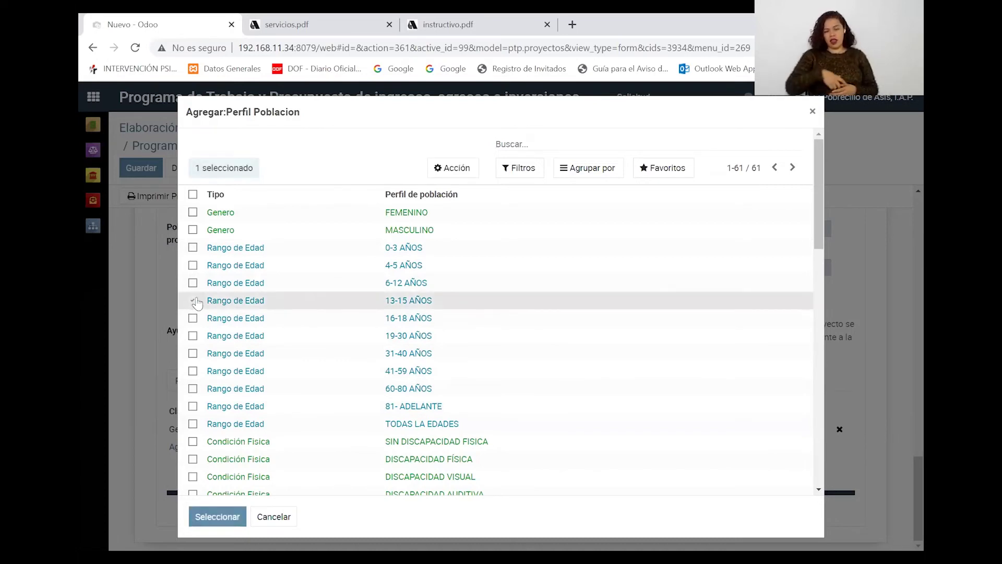
{"action": "left_click", "coordinate": [217, 517]}
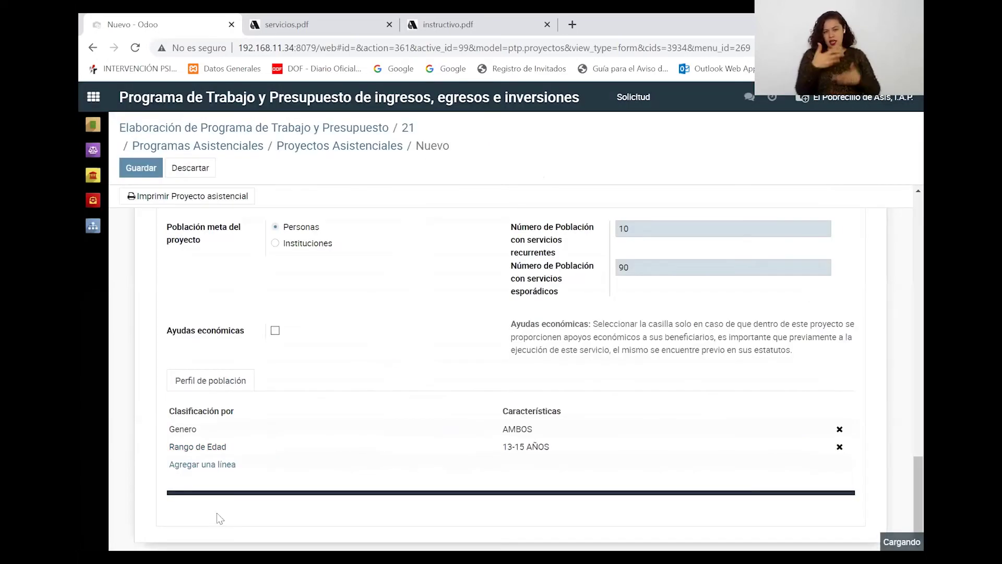
{"action": "left_click", "coordinate": [205, 464]}
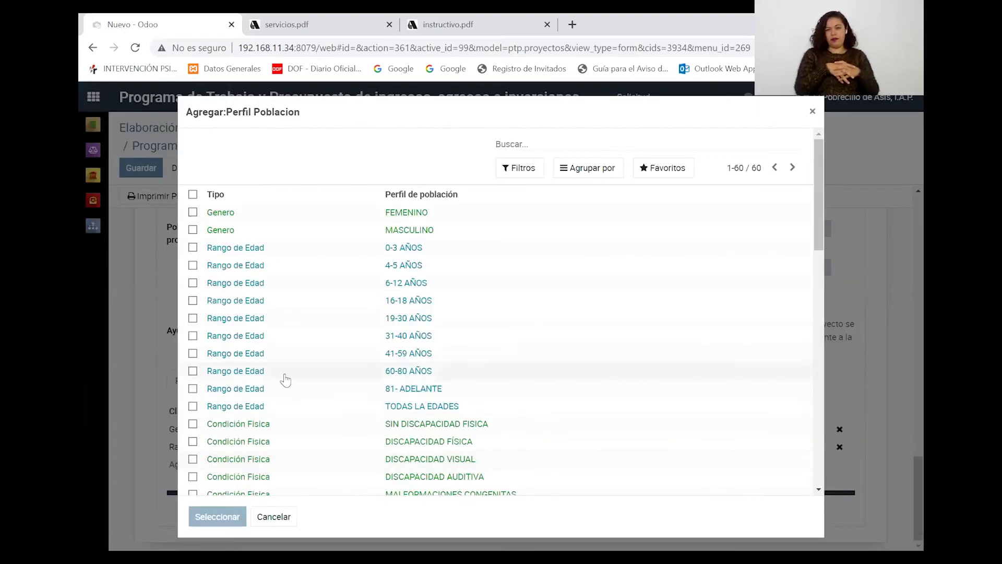
{"action": "scroll", "coordinate": [284, 380], "scroll_direction": "down", "scroll_amount": 3}
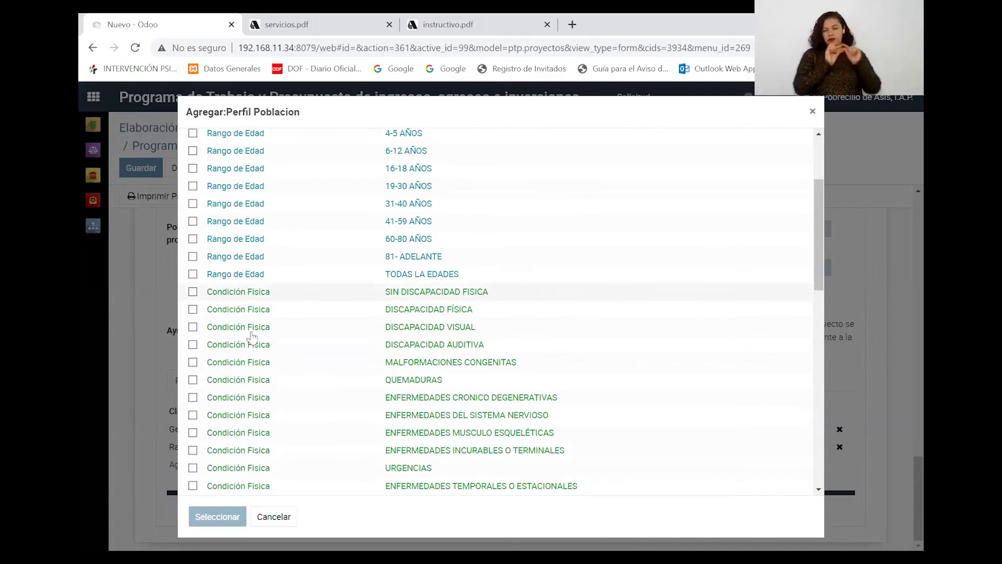
{"action": "left_click", "coordinate": [192, 291]}
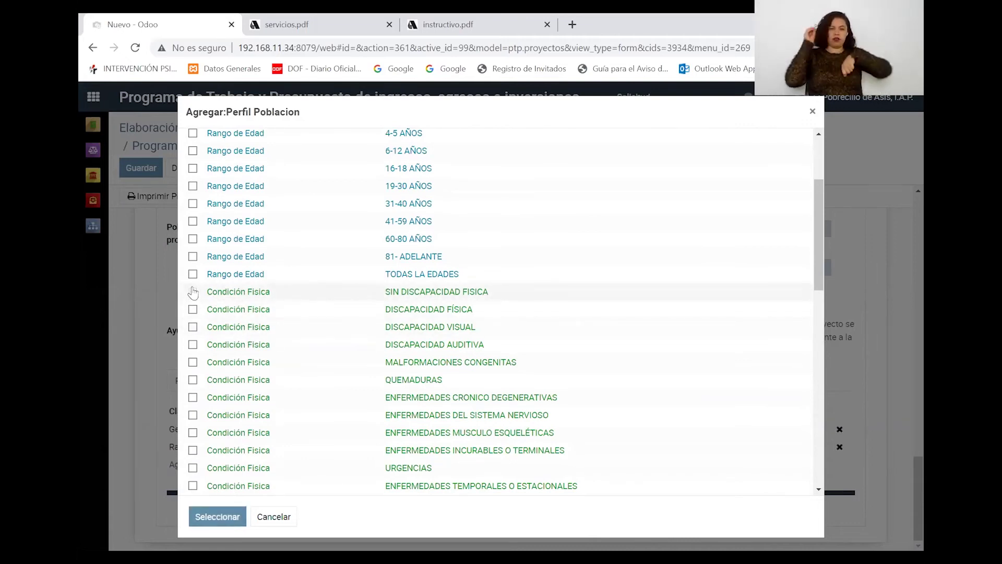
{"action": "left_click", "coordinate": [217, 516]}
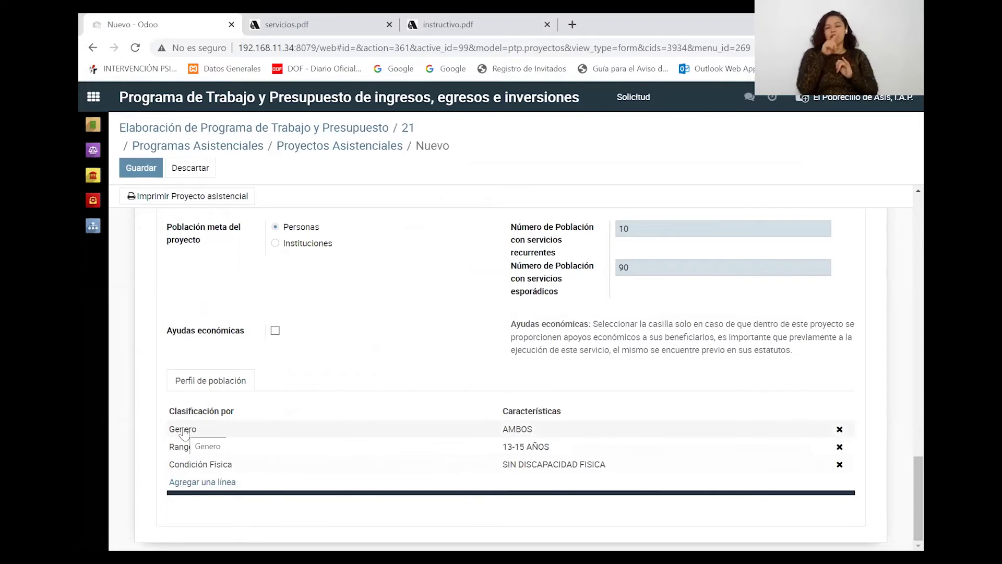
Add the SIN DISCAPACIDAD MENTAL population profile line
{"action": "left_click", "coordinate": [183, 482]}
{"action": "scroll", "coordinate": [303, 412], "scroll_direction": "down", "scroll_amount": 3}
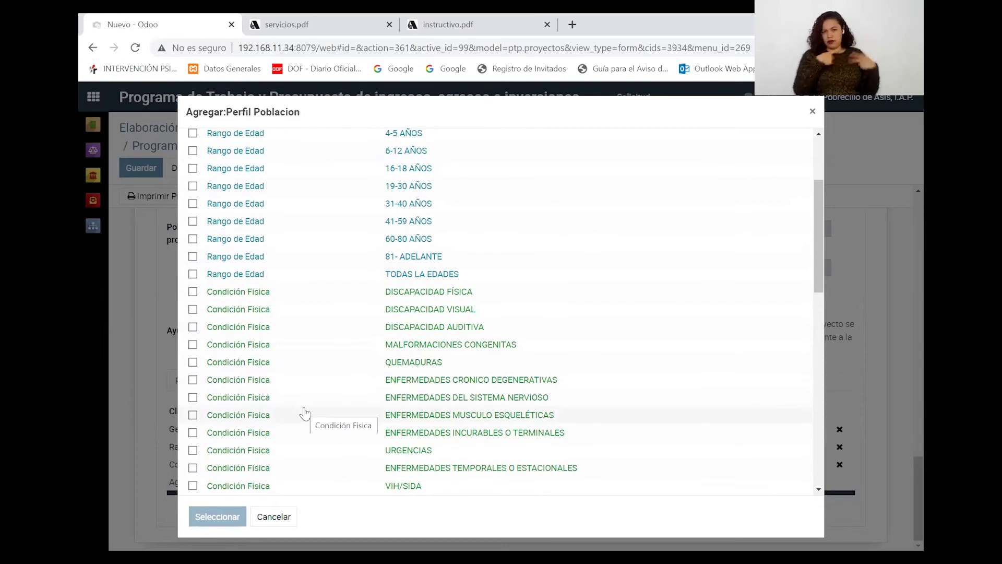
{"action": "scroll", "coordinate": [304, 412], "scroll_direction": "down", "scroll_amount": 4}
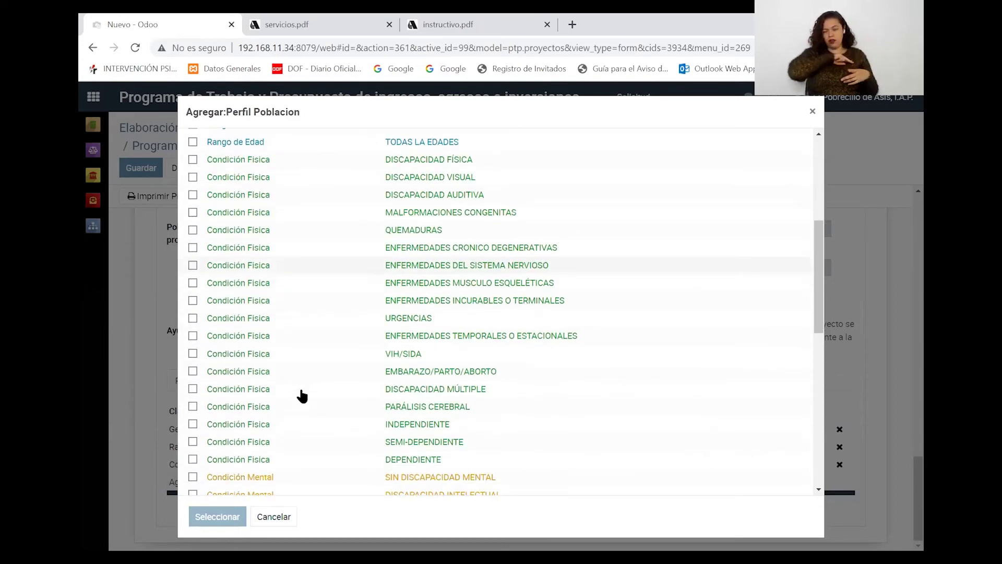
{"action": "scroll", "coordinate": [300, 392], "scroll_direction": "down", "scroll_amount": 3}
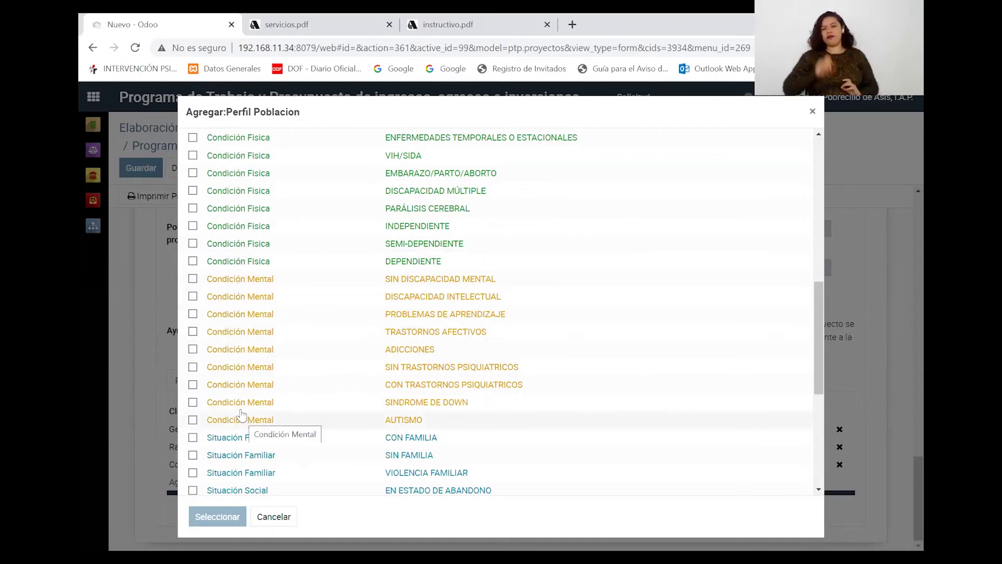
{"action": "left_click", "coordinate": [193, 278]}
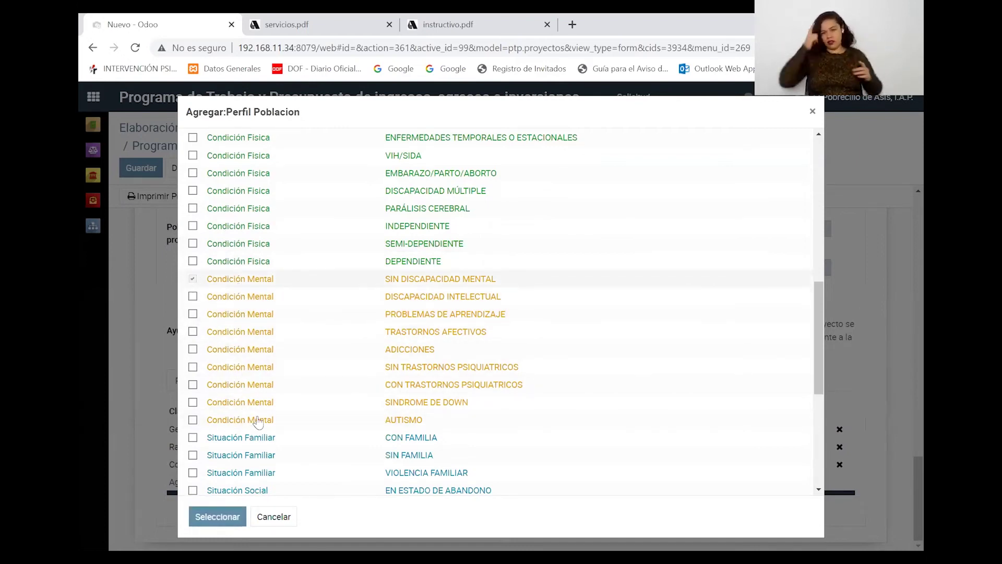
{"action": "left_click", "coordinate": [218, 516]}
Add the CON FAMILIA family-situation profile line
{"action": "scroll", "coordinate": [246, 415], "scroll_direction": "down", "scroll_amount": 1}
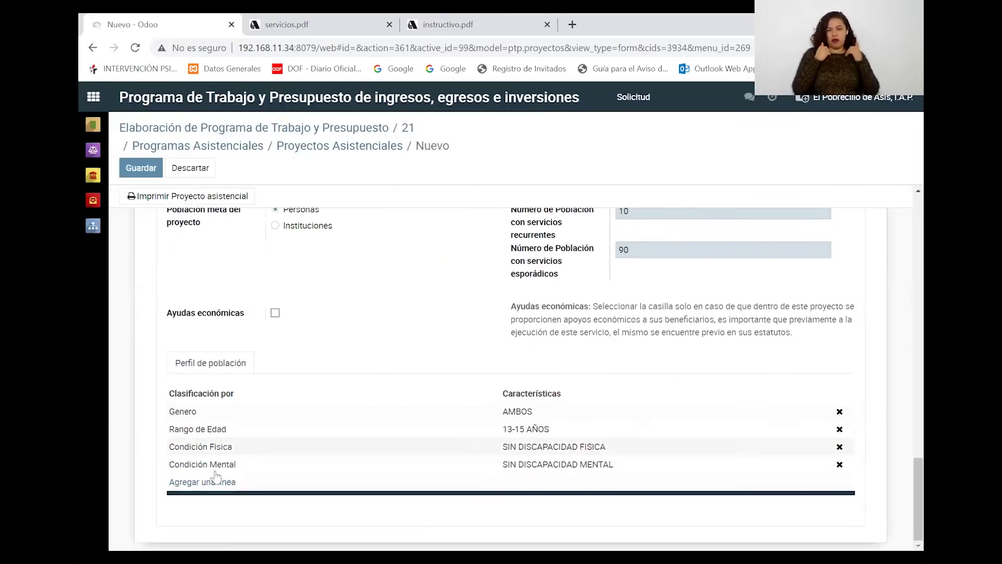
{"action": "left_click", "coordinate": [201, 481]}
{"action": "scroll", "coordinate": [259, 402], "scroll_direction": "down", "scroll_amount": 4}
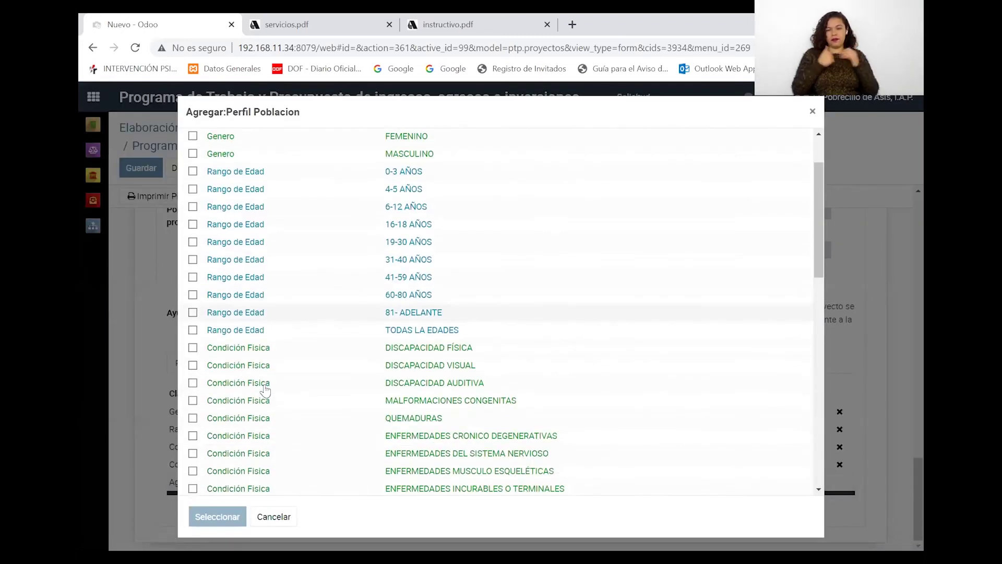
{"action": "scroll", "coordinate": [265, 390], "scroll_direction": "down", "scroll_amount": 3}
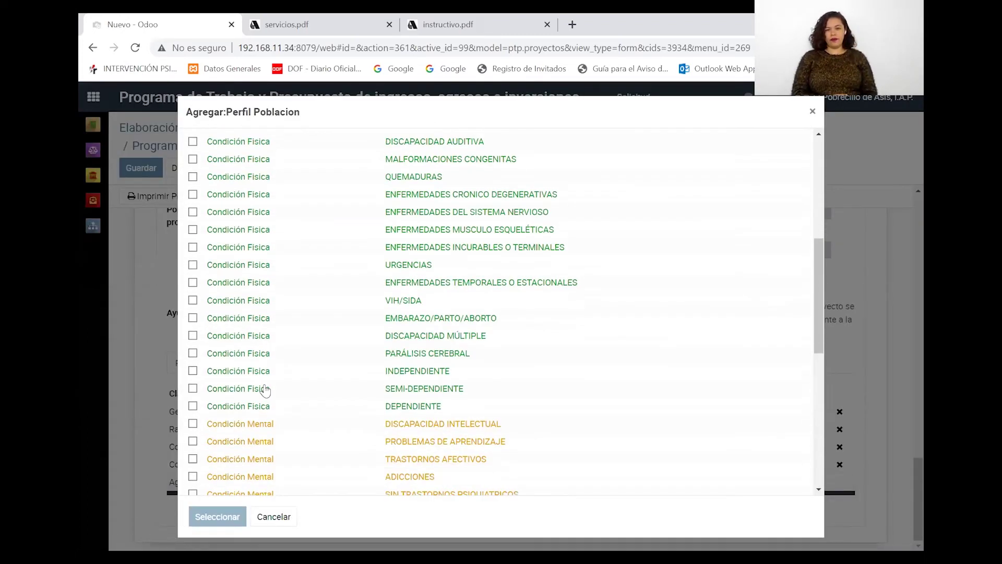
{"action": "scroll", "coordinate": [223, 308], "scroll_direction": "down", "scroll_amount": 5}
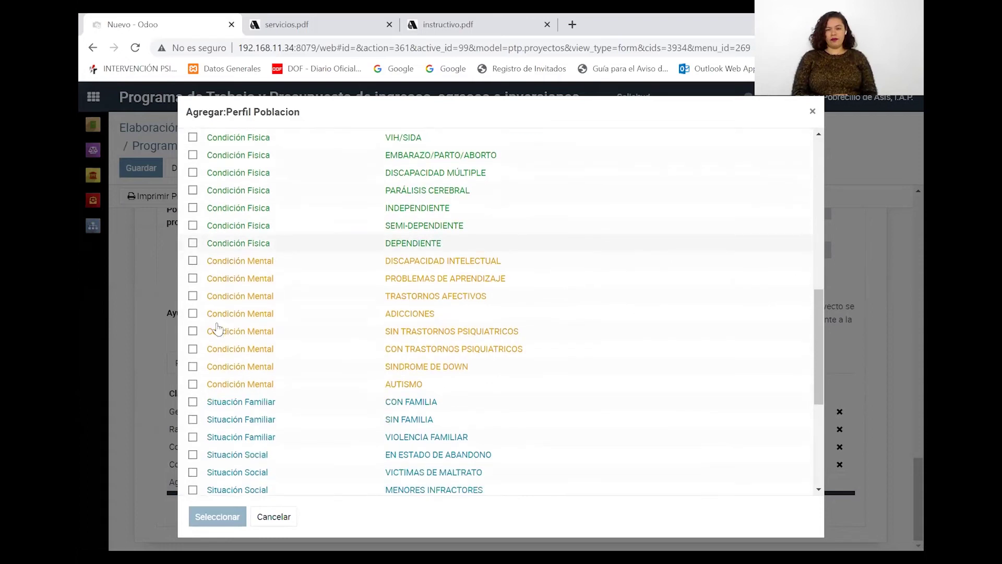
{"action": "left_click", "coordinate": [193, 287]}
{"action": "left_click", "coordinate": [218, 516]}
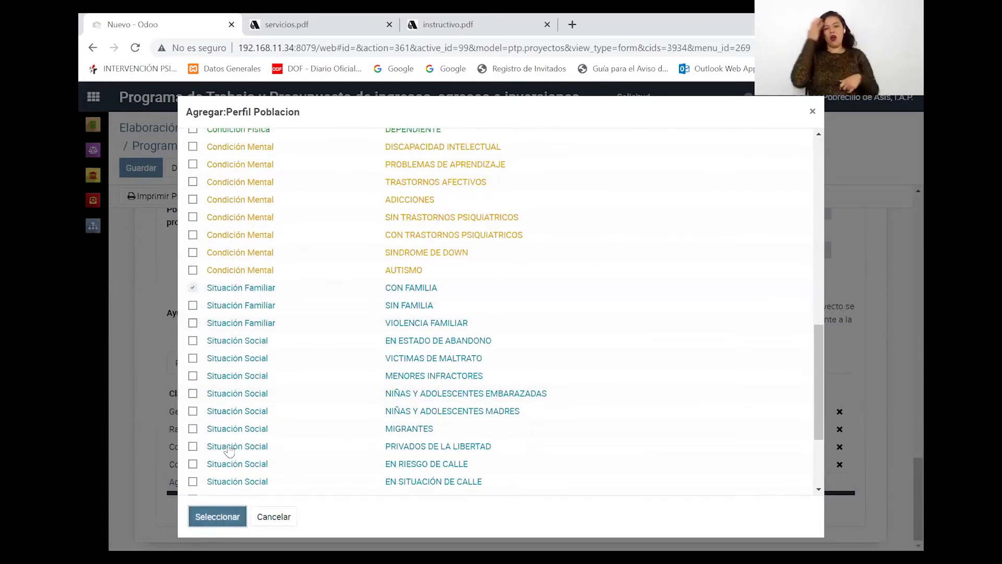
Add ESCASOS RECURSOS as a Situación Económica profile line
{"action": "left_click", "coordinate": [213, 482]}
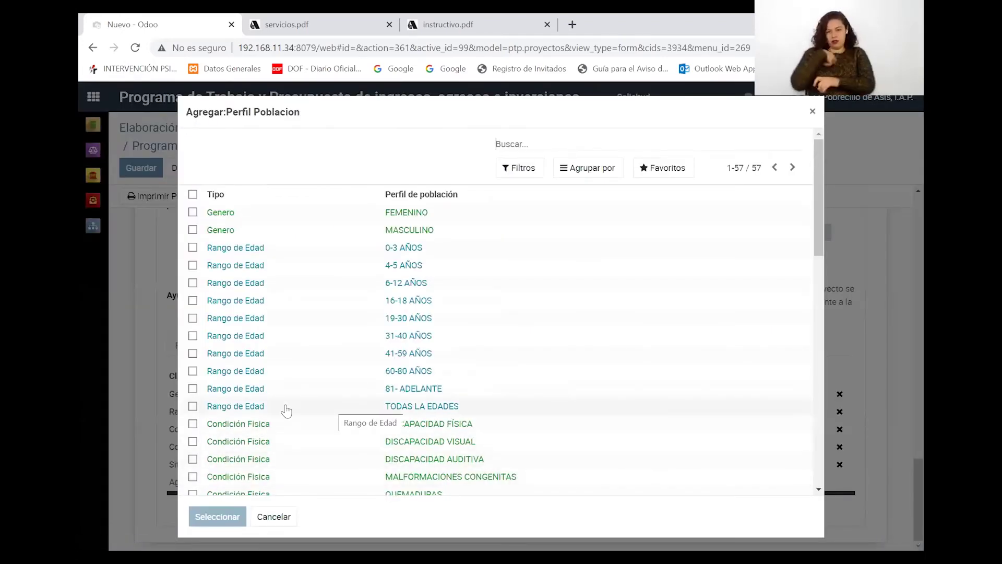
{"action": "scroll", "coordinate": [296, 407], "scroll_direction": "down", "scroll_amount": 4}
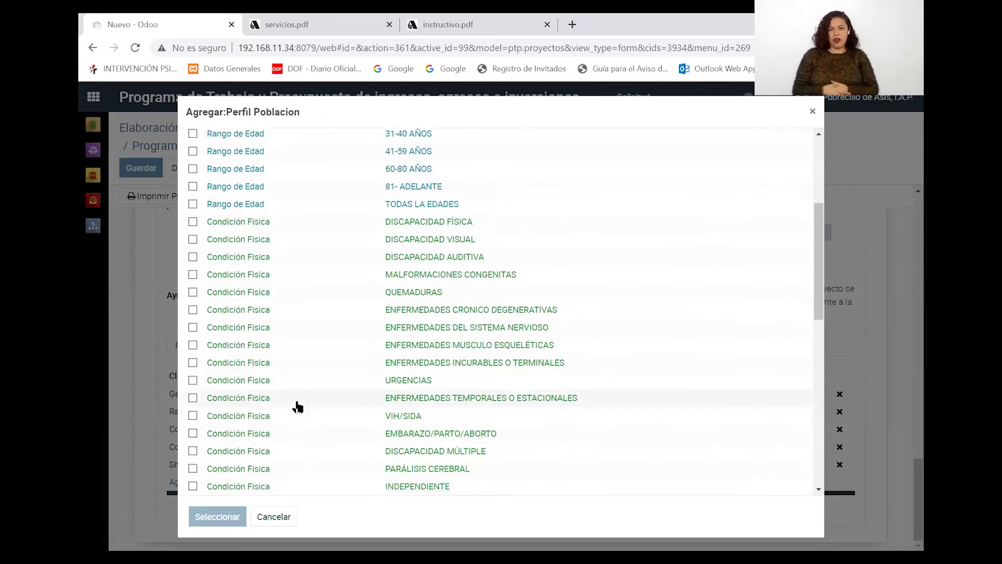
{"action": "scroll", "coordinate": [297, 407], "scroll_direction": "down", "scroll_amount": 6}
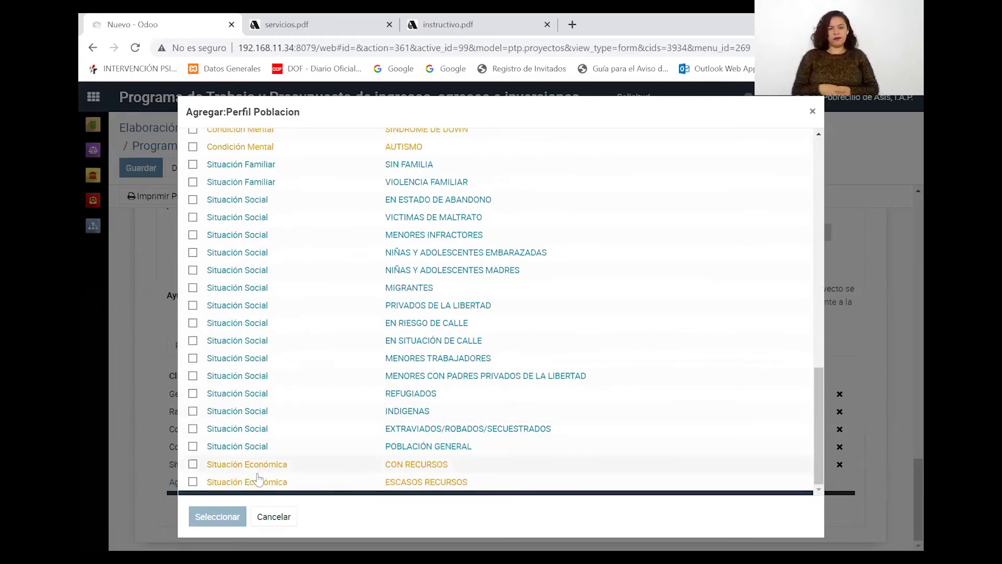
{"action": "left_click", "coordinate": [194, 483]}
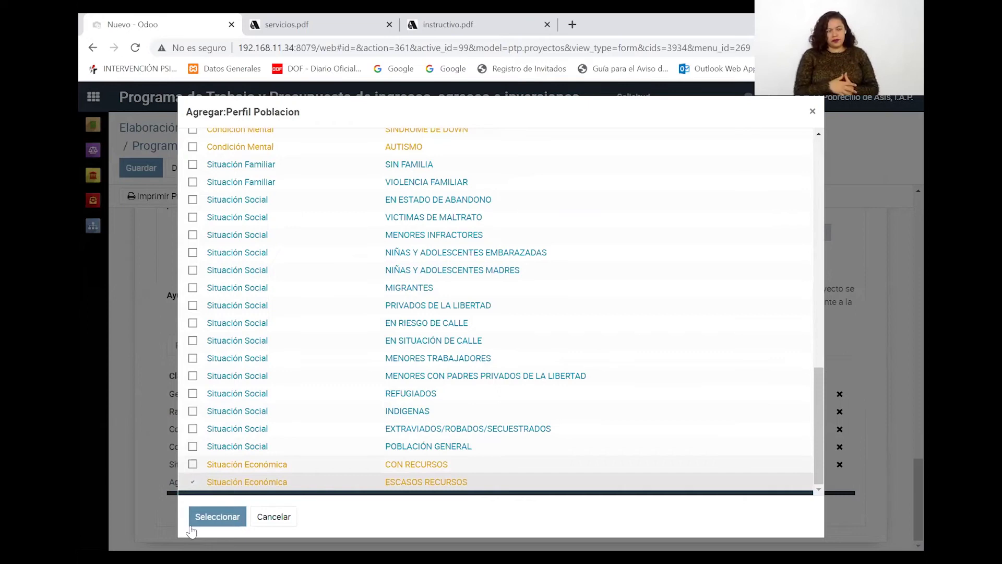
{"action": "left_click", "coordinate": [216, 516]}
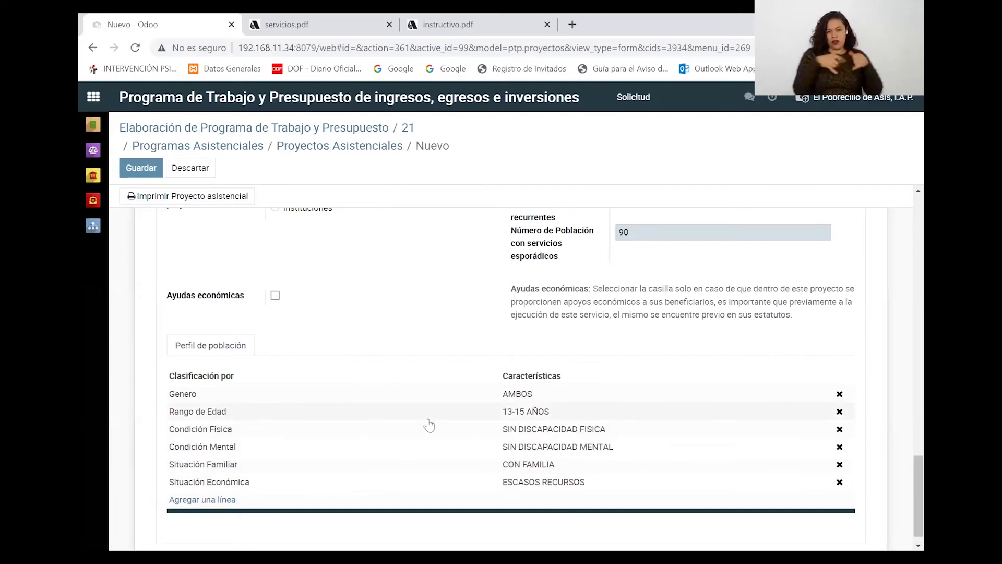
{"action": "scroll", "coordinate": [433, 420], "scroll_direction": "up", "scroll_amount": 3}
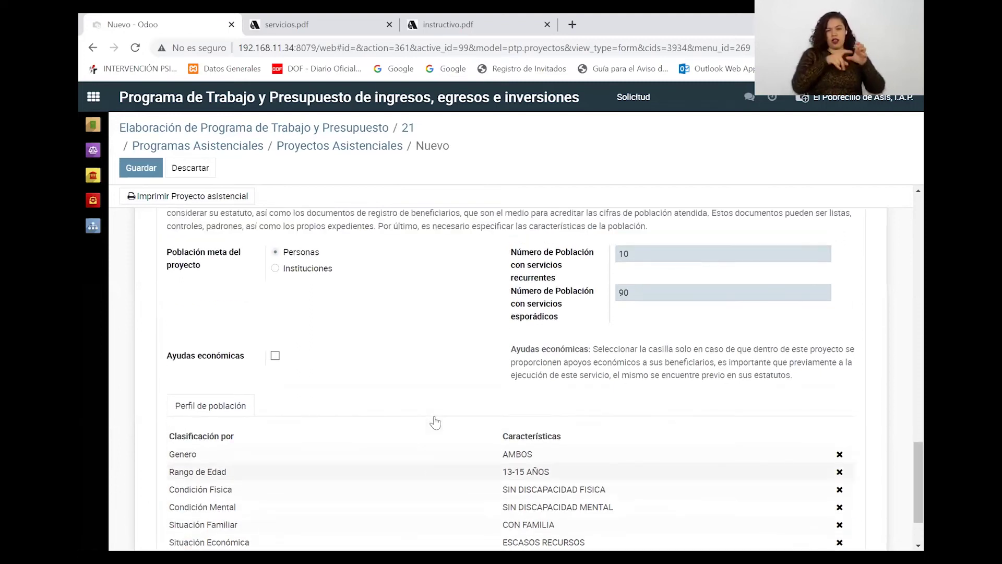
{"action": "scroll", "coordinate": [433, 422], "scroll_direction": "up", "scroll_amount": 2}
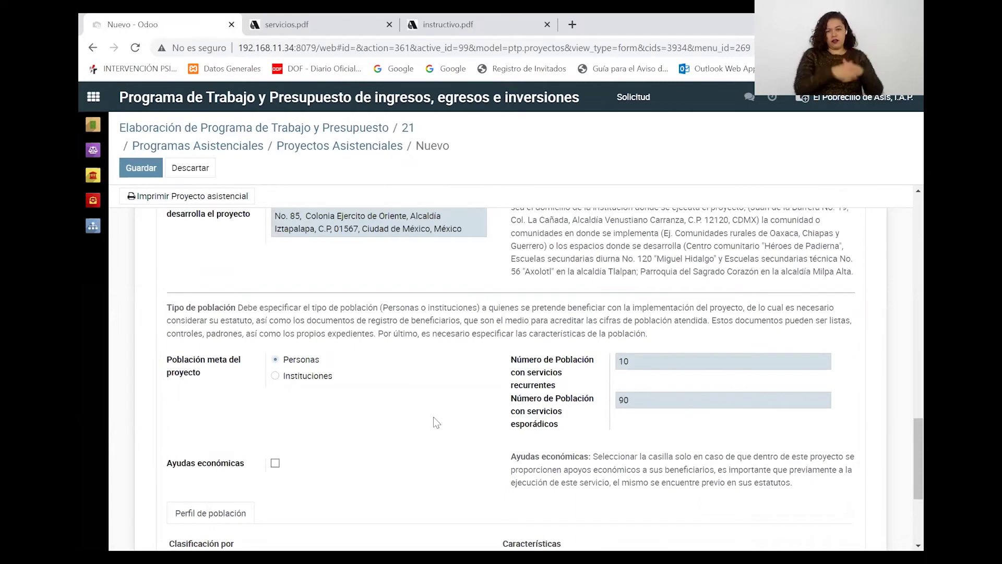
{"action": "scroll", "coordinate": [433, 422], "scroll_direction": "up", "scroll_amount": 1}
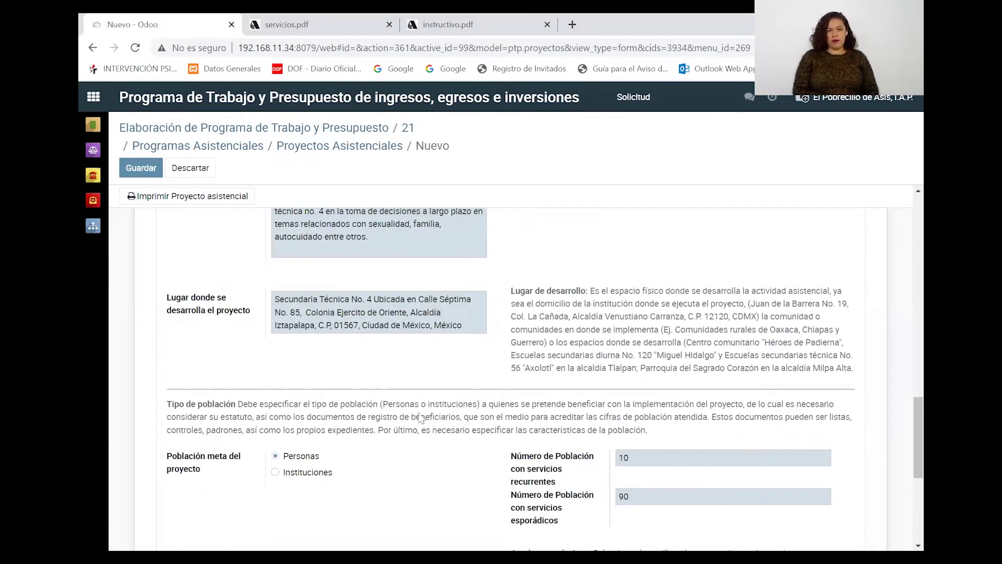
{"action": "scroll", "coordinate": [205, 351], "scroll_direction": "up", "scroll_amount": 3}
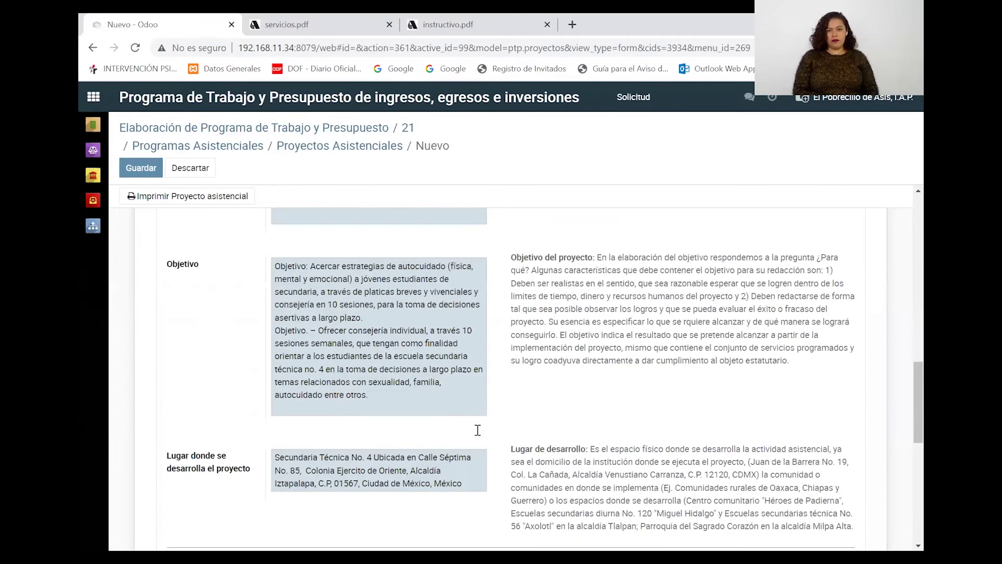
{"action": "scroll", "coordinate": [477, 427], "scroll_direction": "up", "scroll_amount": 7}
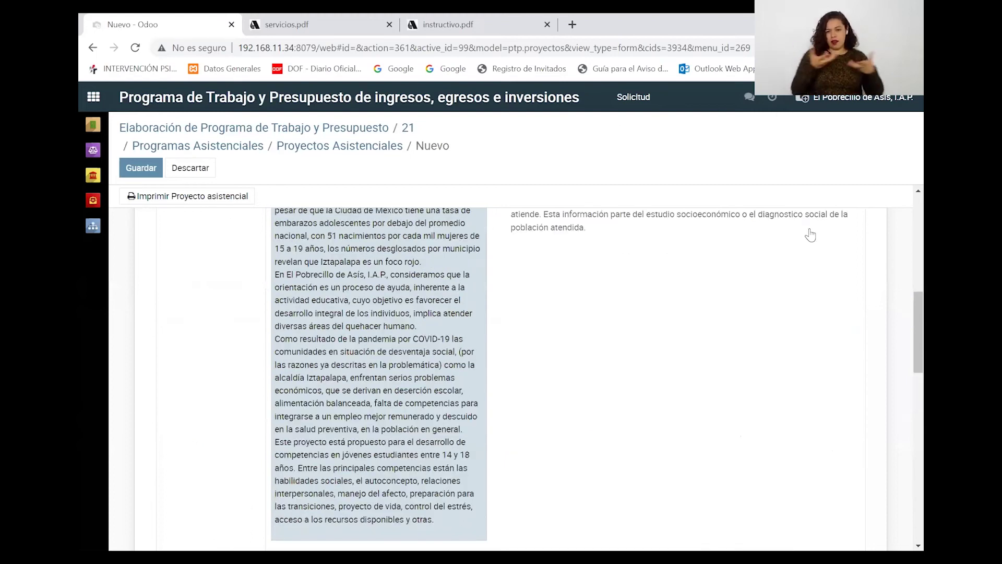
{"action": "scroll", "coordinate": [812, 234], "scroll_direction": "up", "scroll_amount": 1}
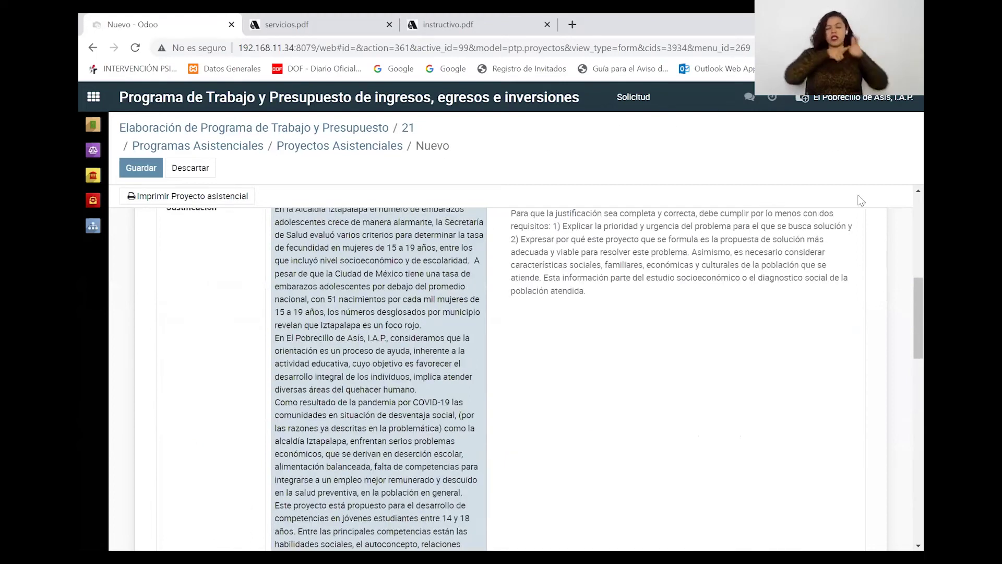
{"action": "scroll", "coordinate": [826, 232], "scroll_direction": "up", "scroll_amount": 5}
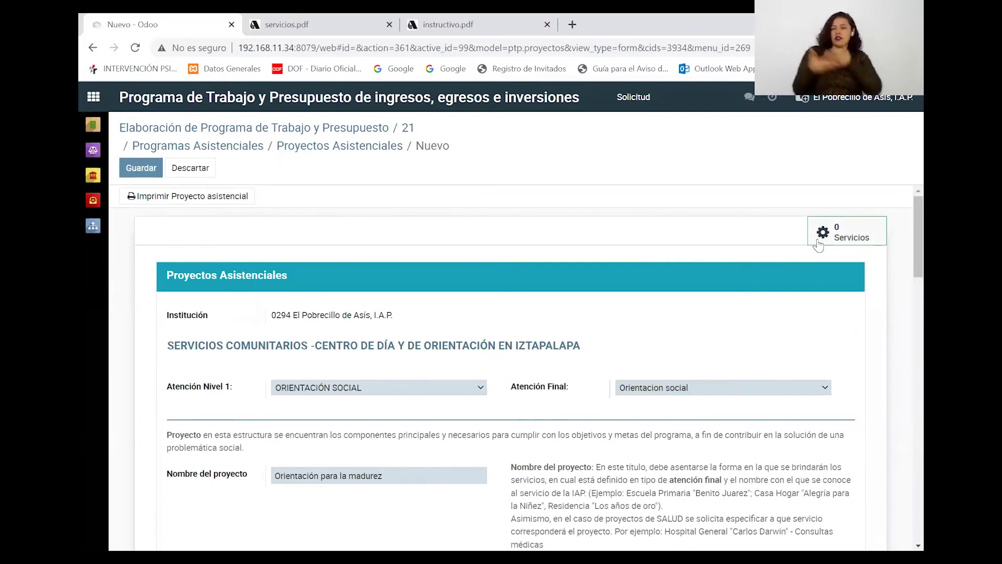
Create an Orientación social grupal service and start its description with 'Pláticas en temas relacionados'
{"action": "left_click", "coordinate": [823, 233]}
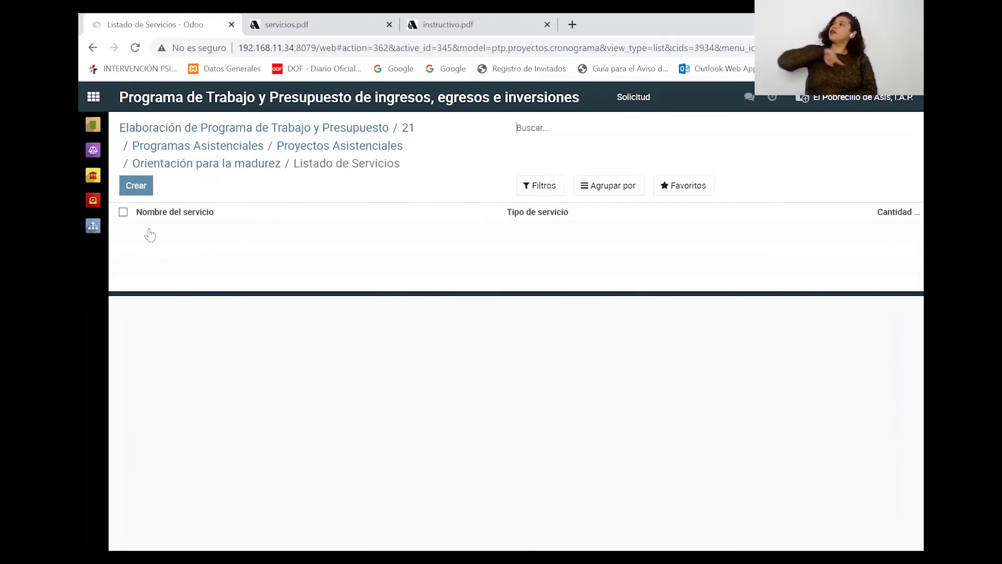
{"action": "left_click", "coordinate": [132, 189]}
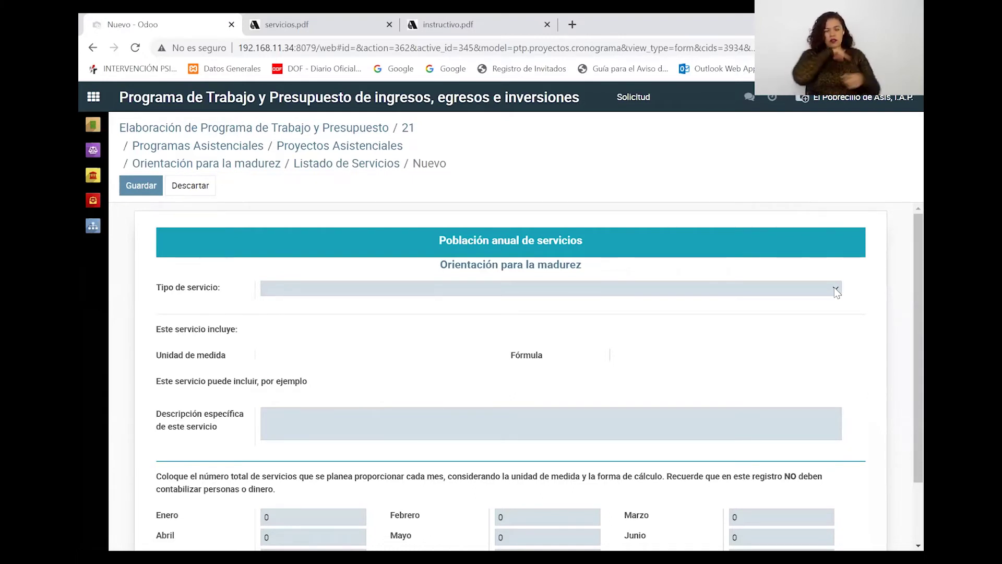
{"action": "left_click", "coordinate": [835, 291]}
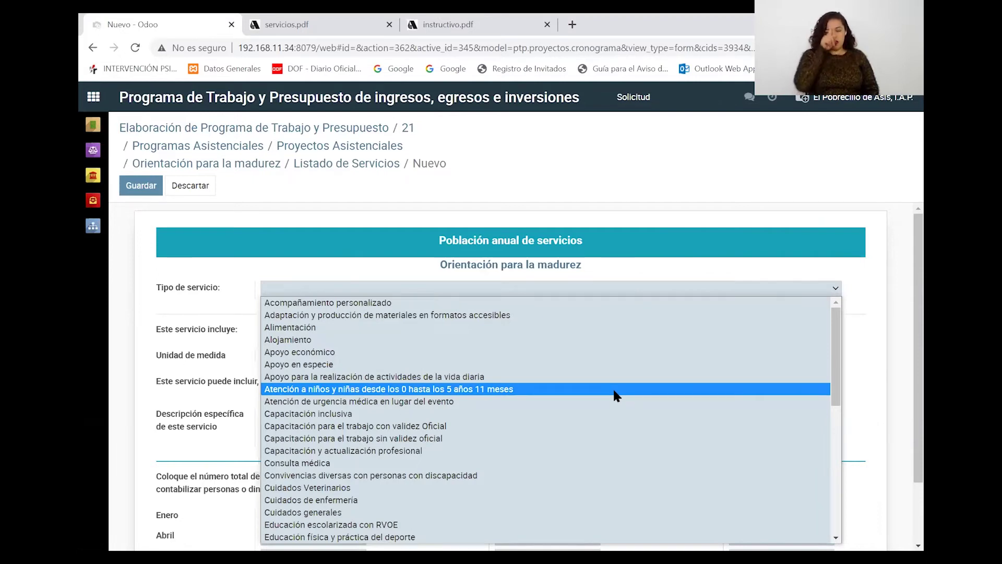
{"action": "scroll", "coordinate": [614, 394], "scroll_direction": "down", "scroll_amount": 5}
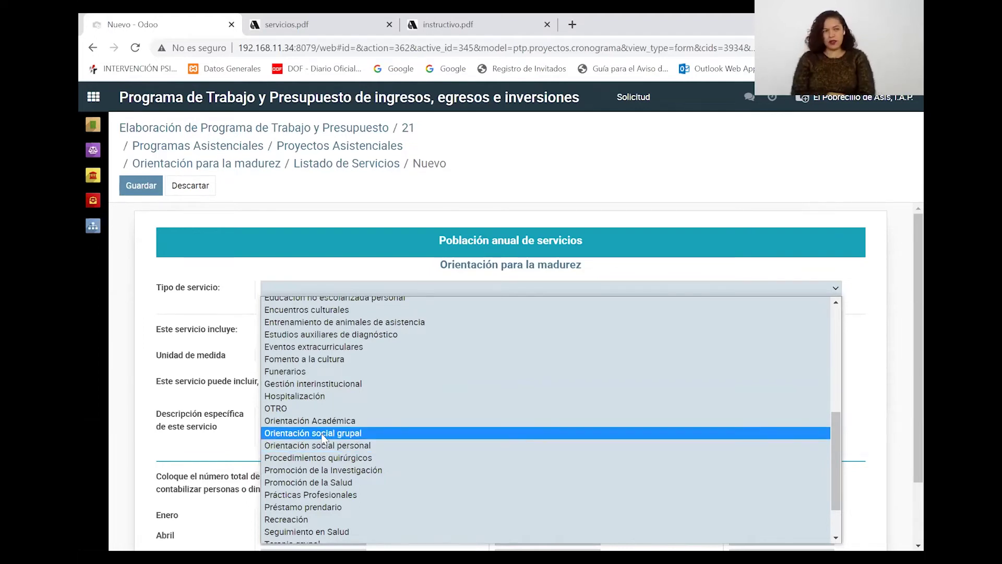
{"action": "left_click", "coordinate": [321, 432]}
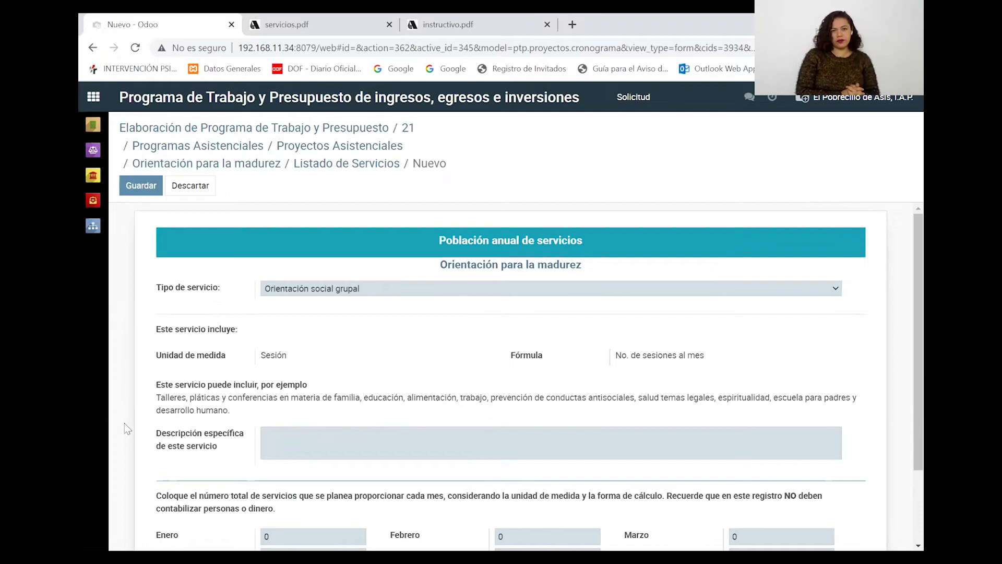
{"action": "left_click", "coordinate": [281, 442]}
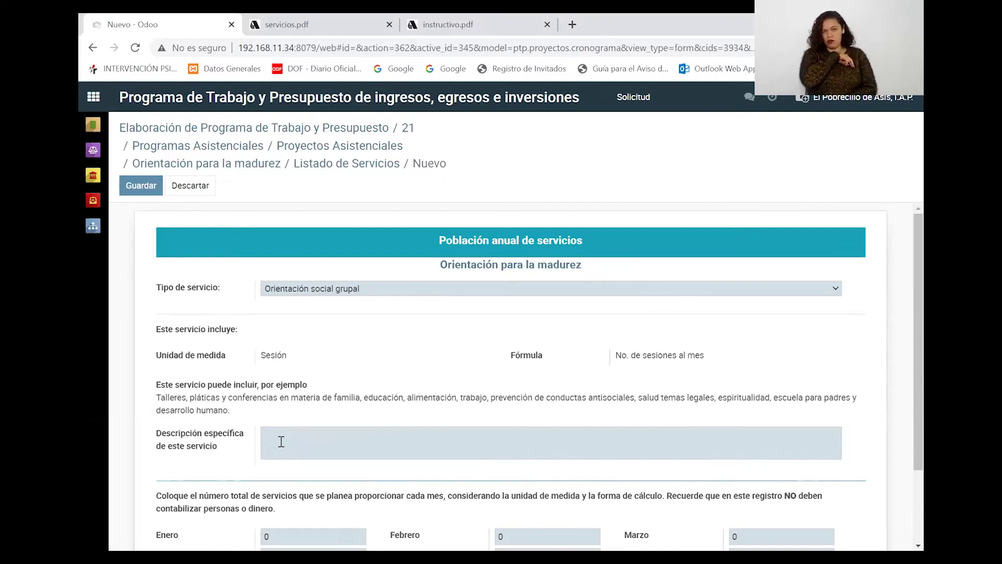
{"action": "type", "text": "Pláticas "}
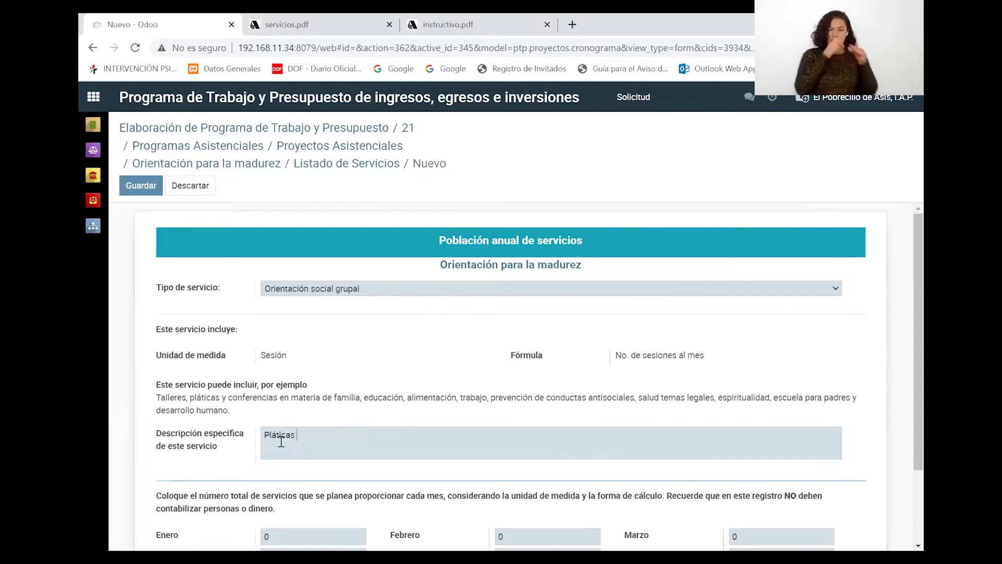
{"action": "type", "text": "en temas "}
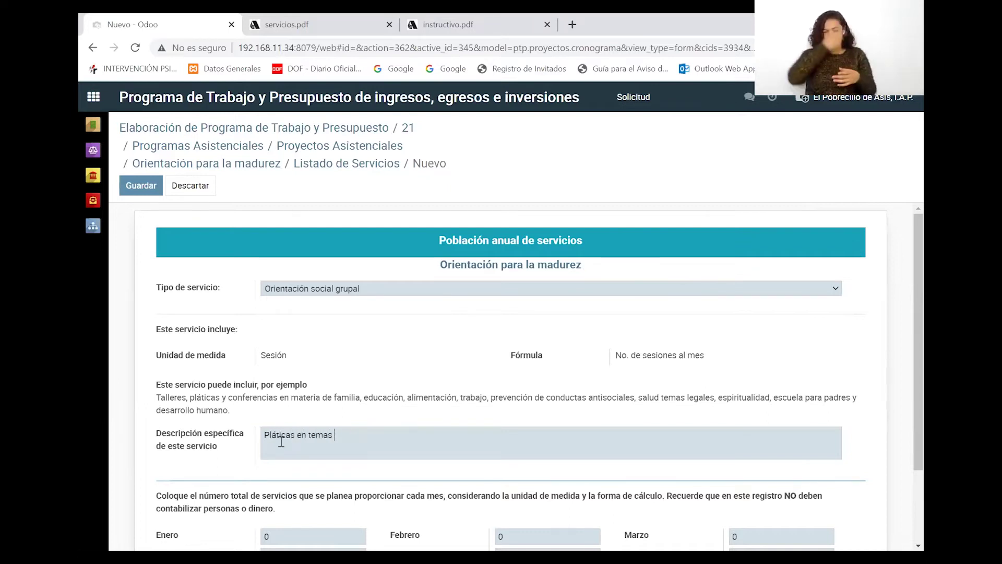
{"action": "type", "text": "relacionados"}
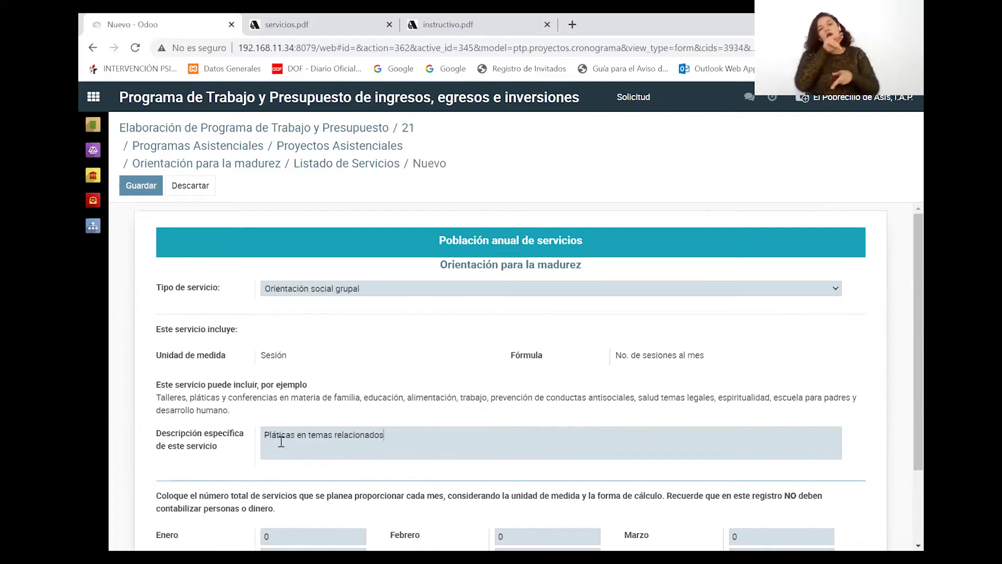
{"action": "type", "text": " coon sali"}
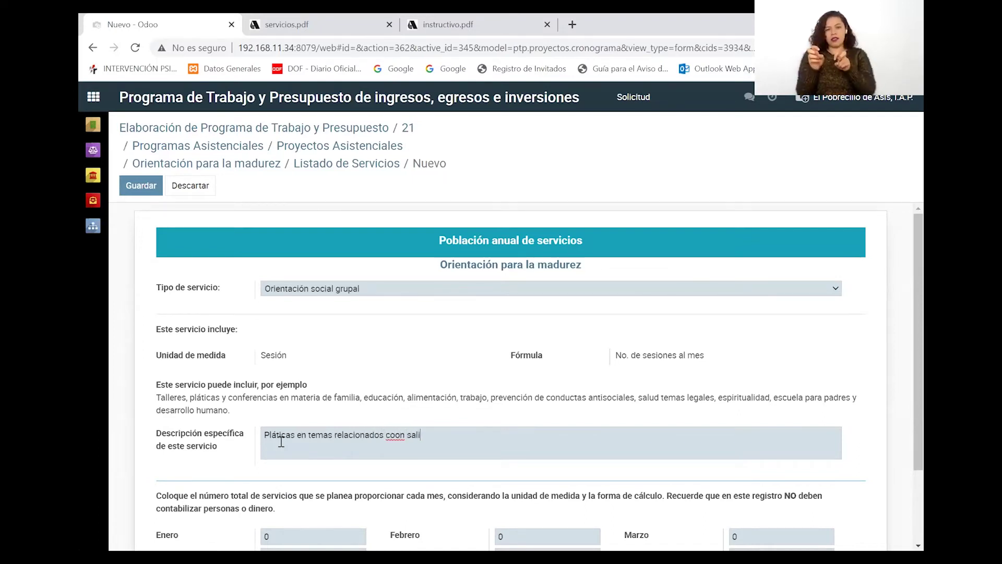
Finish the description as 'Pláticas en temas relacionados con salud, familia y desarrollo personal', fixing typos
{"action": "key", "text": "BackSpace"}
{"action": "key", "text": "BackSpace"}
{"action": "key", "text": "BackSpace"}
{"action": "key", "text": "BackSpace"}
{"action": "key", "text": "BackSpace"}
{"action": "key", "text": "BackSpace"}
{"action": "type", "text": "n sla"}
{"action": "type", "text": "u"}
{"action": "key", "text": "BackSpace"}
{"action": "key", "text": "BackSpace"}
{"action": "key", "text": "BackSpace"}
{"action": "type", "text": "alud, "}
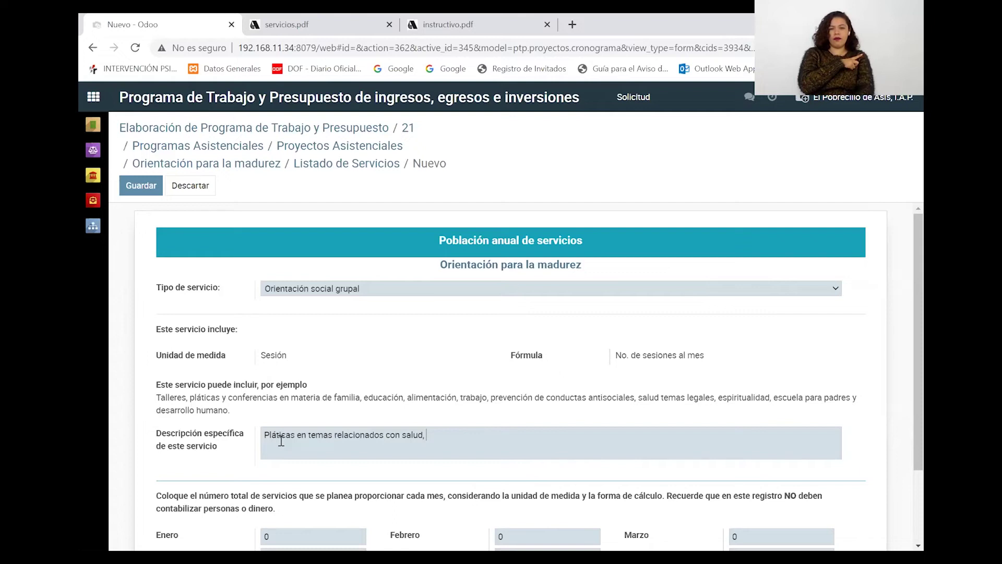
{"action": "type", "text": "familia "}
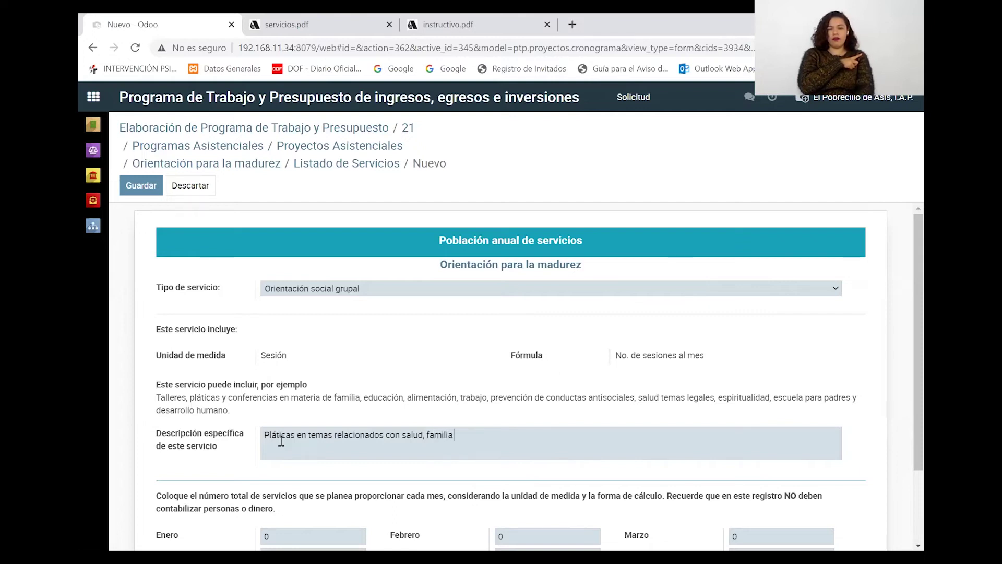
{"action": "type", "text": "y de"}
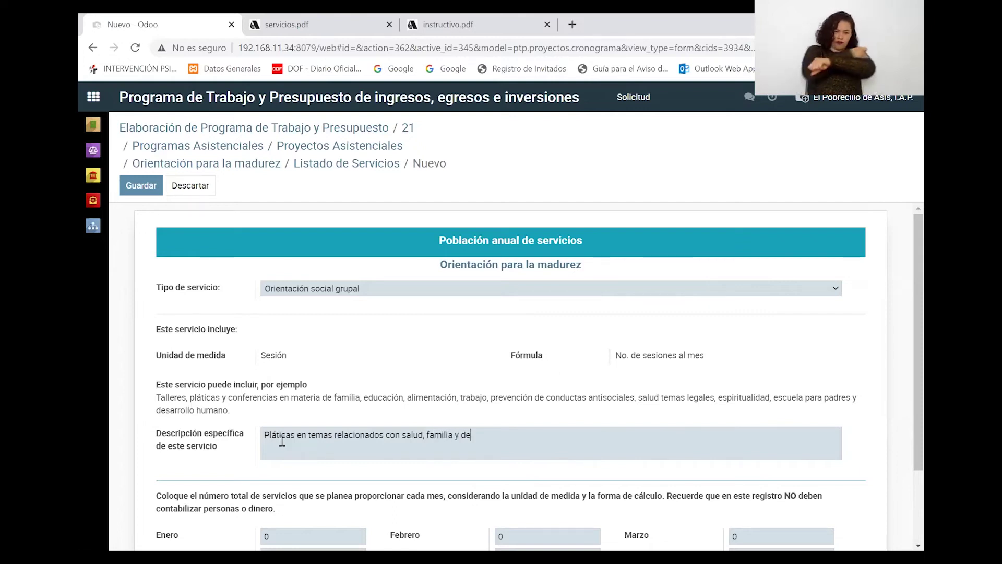
{"action": "type", "text": "sarrollo personas!"}
{"action": "key", "text": "BackSpace"}
{"action": "key", "text": "BackSpace"}
{"action": "type", "text": "l."}
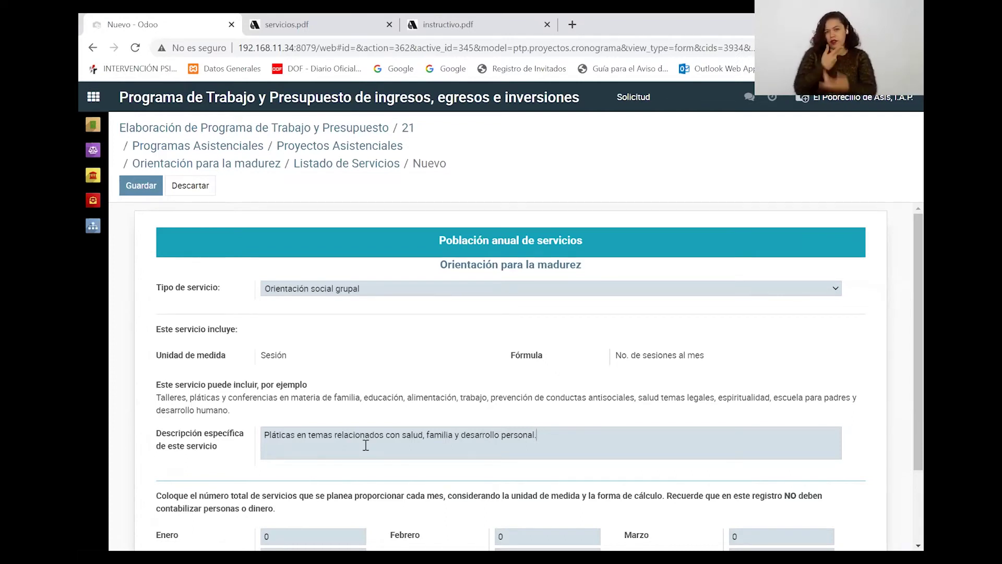
Change Enero and Febrero from 0 to 2 sessions each
{"action": "scroll", "coordinate": [366, 444], "scroll_direction": "down", "scroll_amount": 1}
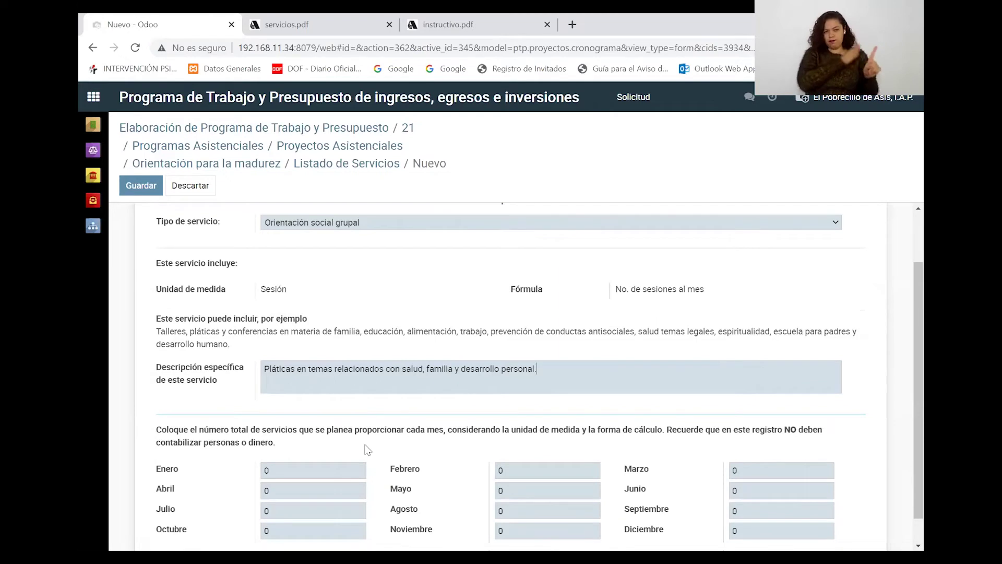
{"action": "scroll", "coordinate": [314, 454], "scroll_direction": "down", "scroll_amount": 1}
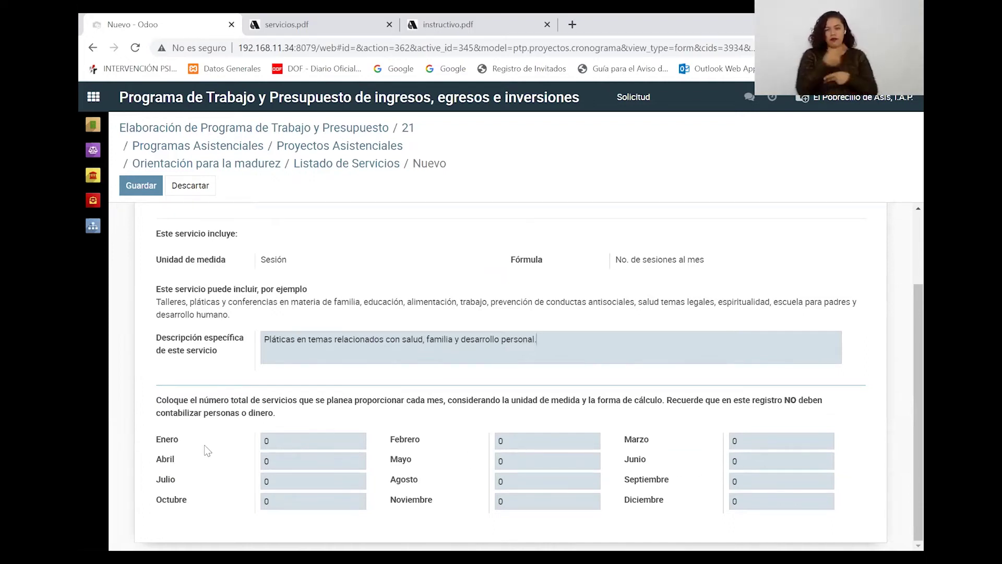
{"action": "left_click", "coordinate": [279, 440]}
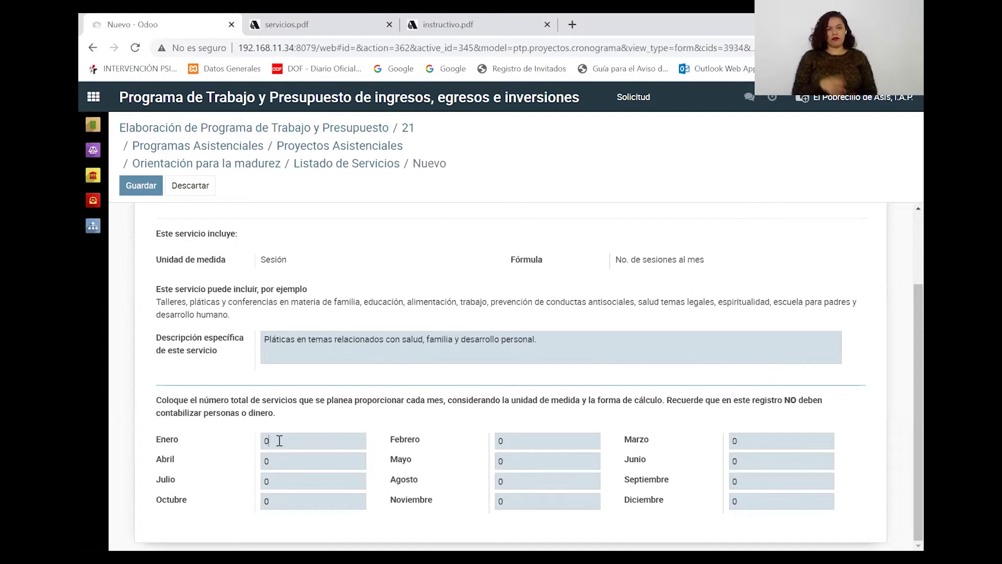
{"action": "key", "text": "BackSpace"}
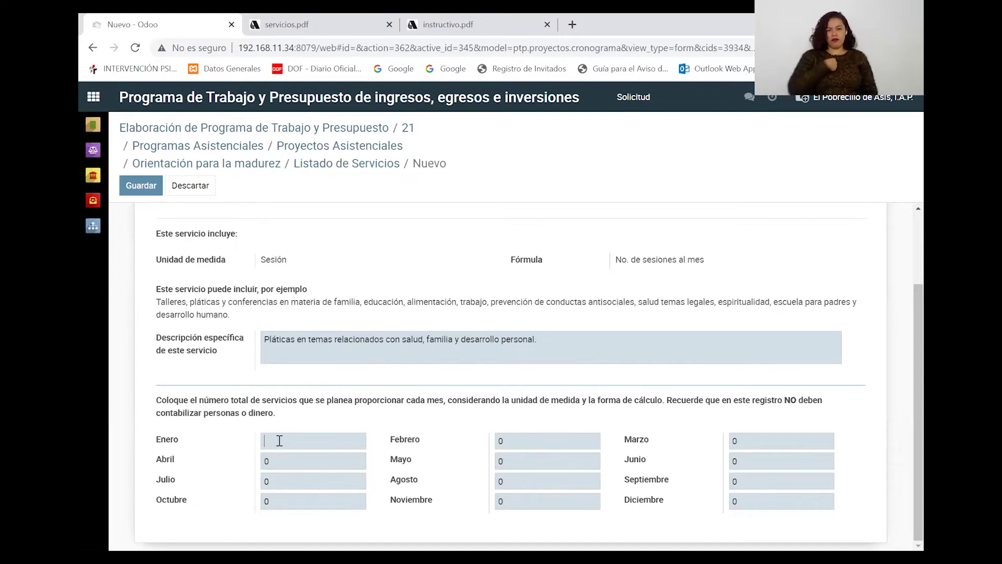
{"action": "type", "text": "2"}
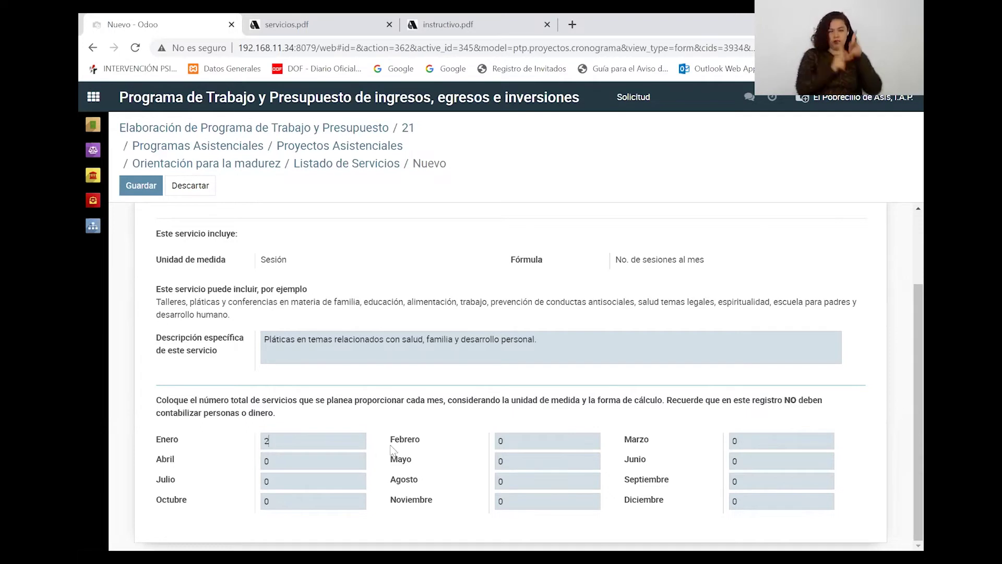
{"action": "left_click", "coordinate": [534, 439]}
{"action": "key", "text": "BackSpace"}
{"action": "type", "text": "2"}
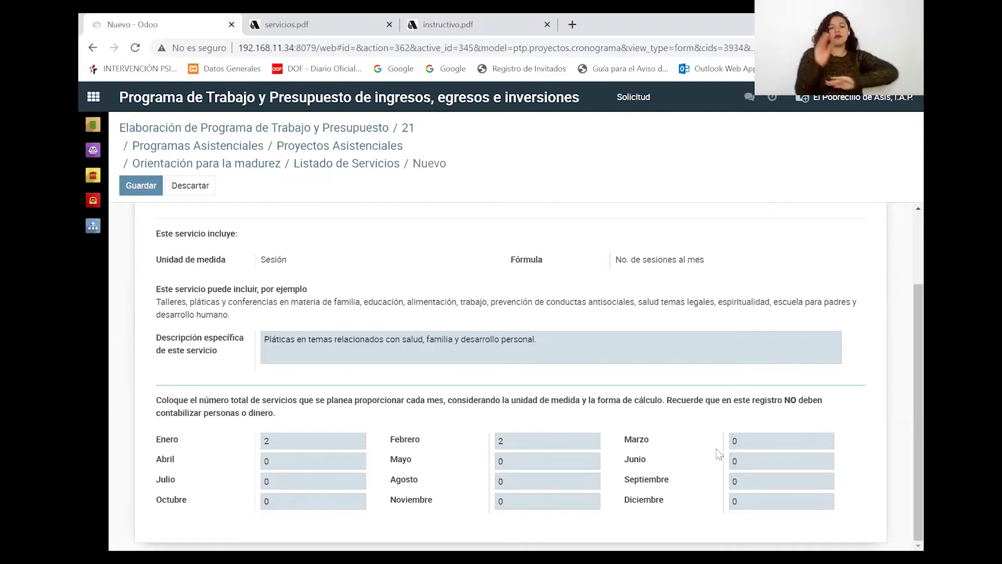
Set sessions for Marzo 3, Abril 2, Mayo 4 and Junio 4
{"action": "left_click", "coordinate": [760, 441]}
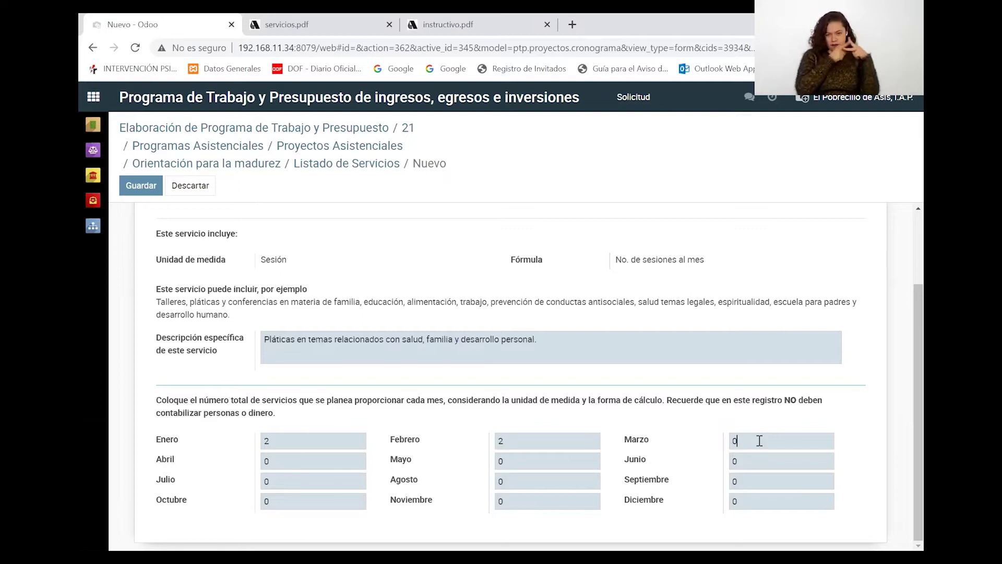
{"action": "key", "text": "BackSpace"}
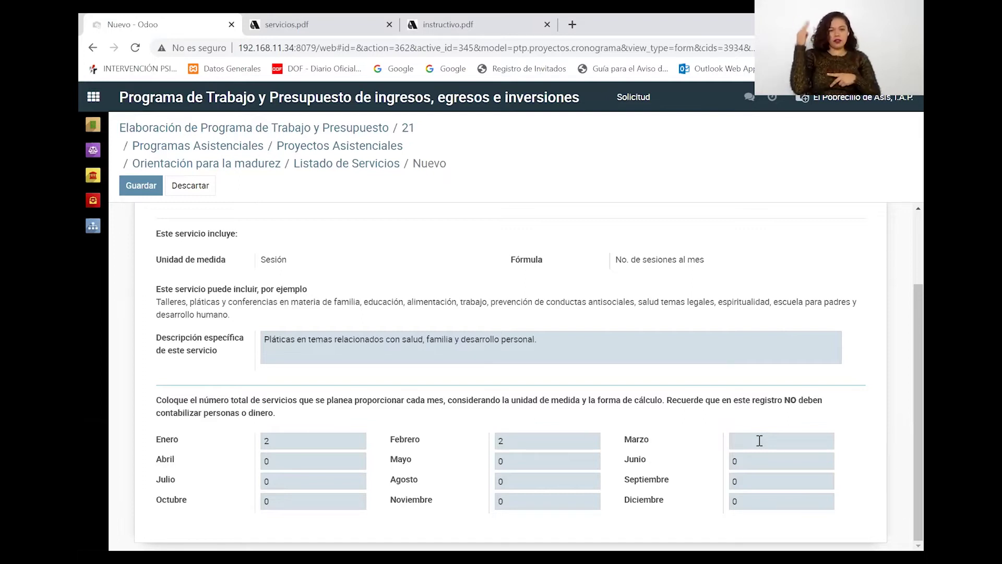
{"action": "type", "text": "3"}
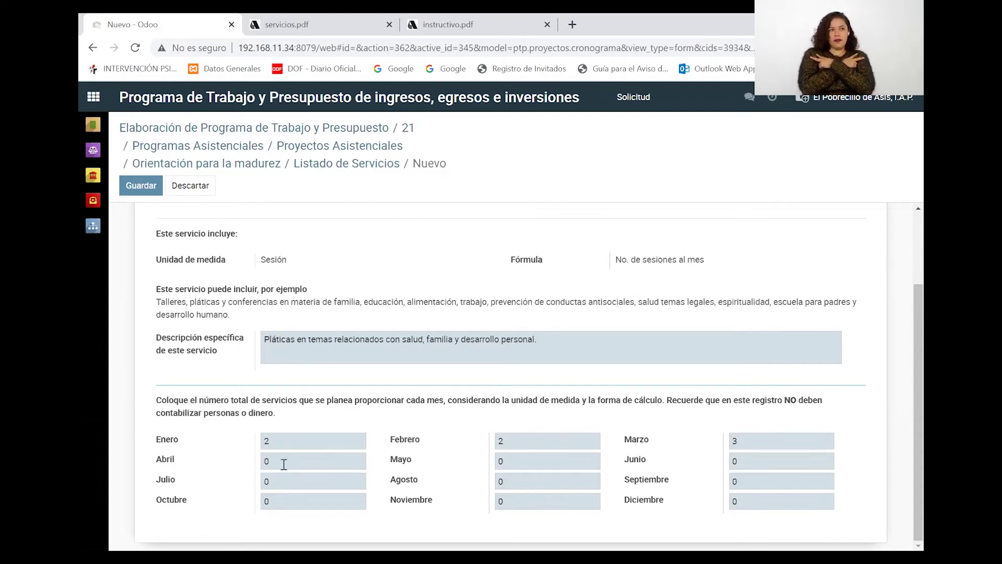
{"action": "key", "text": "BackSpace"}
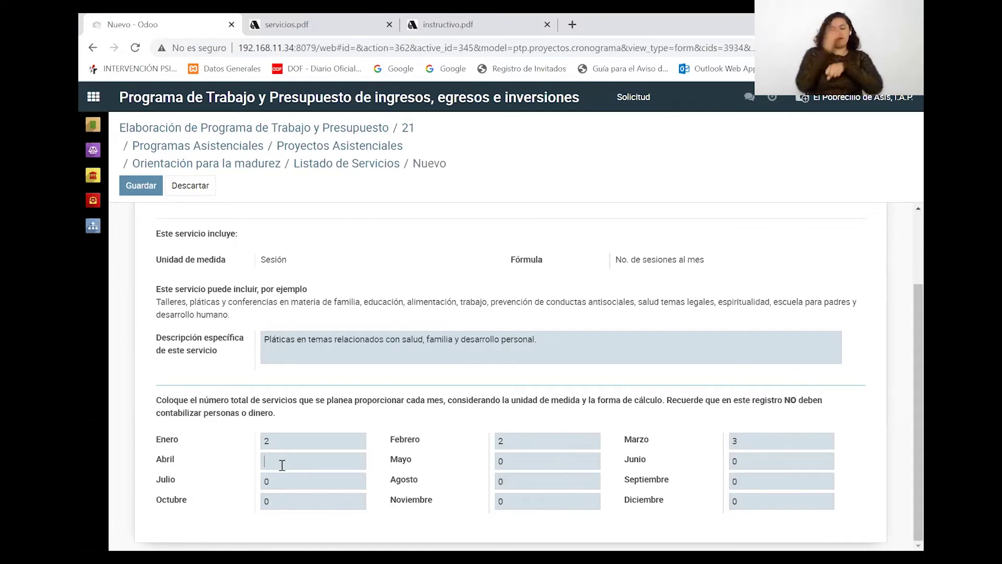
{"action": "type", "text": "2"}
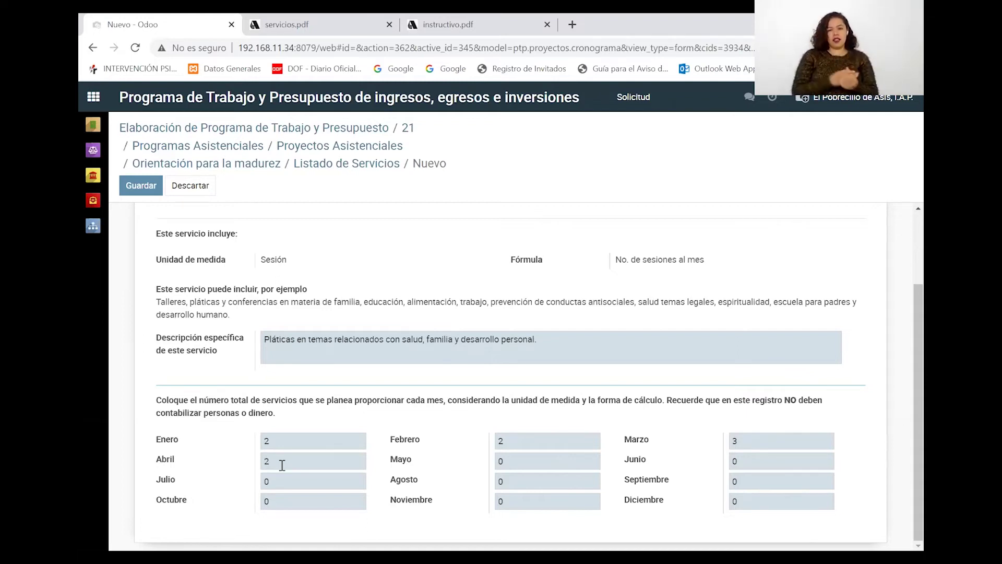
{"action": "left_click", "coordinate": [515, 463]}
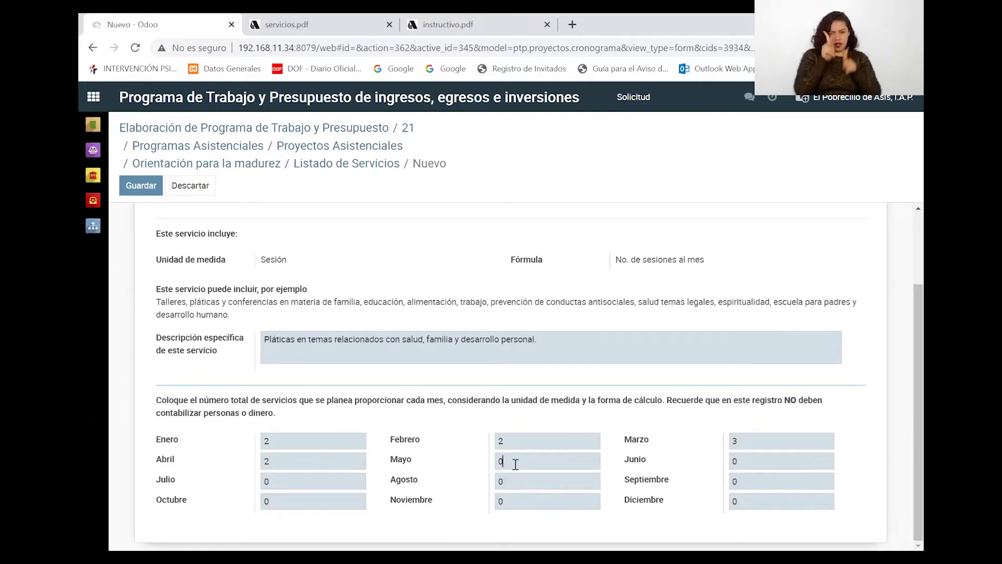
{"action": "key", "text": "BackSpace"}
{"action": "type", "text": "4"}
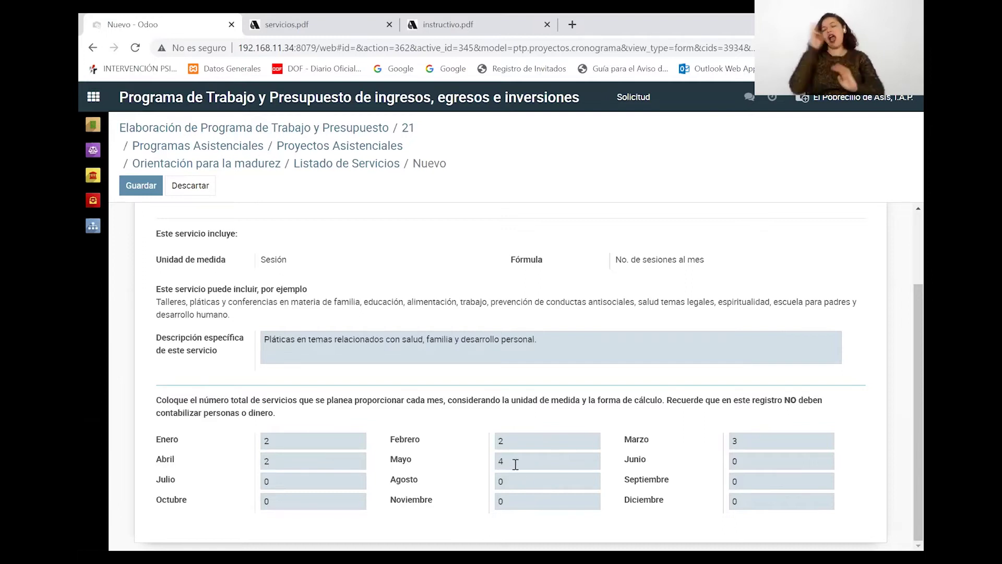
{"action": "key", "text": "BackSpace"}
{"action": "type", "text": "4"}
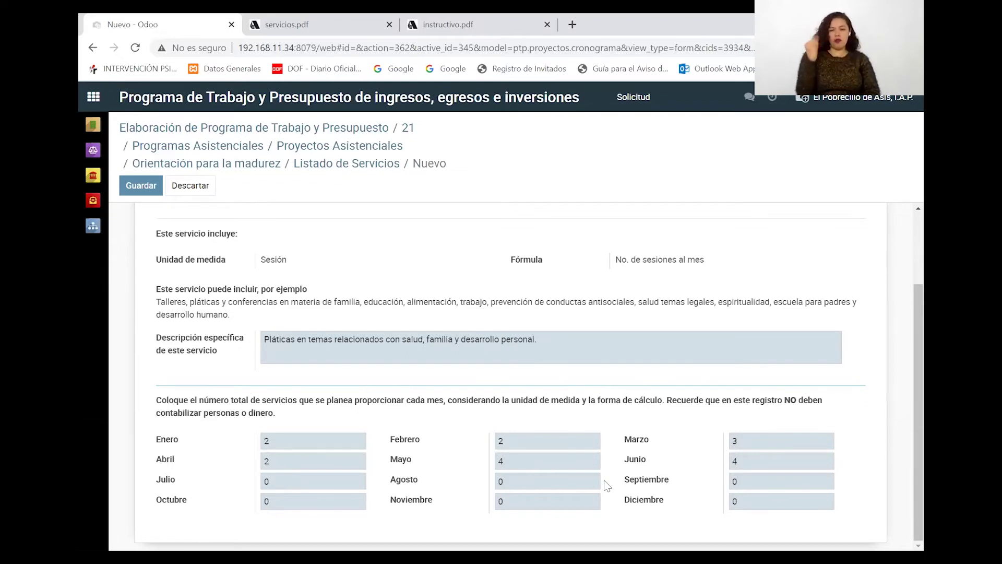
Set Julio 4, Septiembre 5 and Octubre 4 sessions, and clear November's value
{"action": "left_click", "coordinate": [285, 479]}
{"action": "key", "text": "BackSpace"}
{"action": "type", "text": "4"}
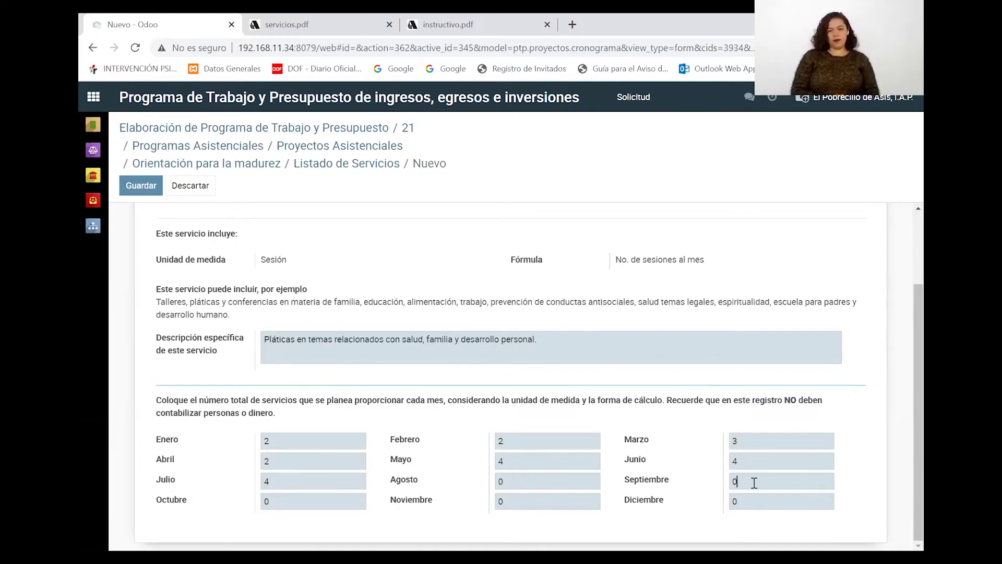
{"action": "key", "text": "BackSpace"}
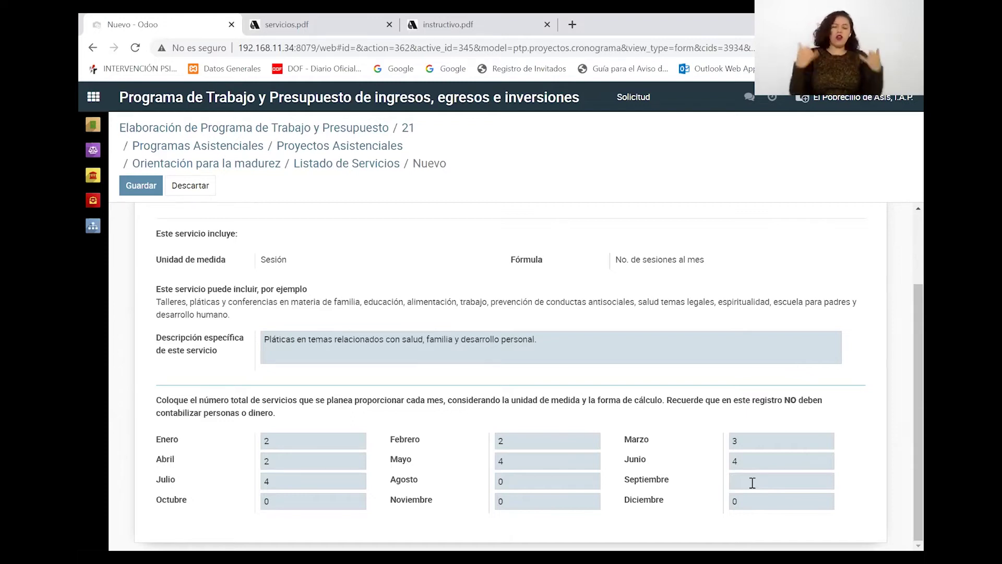
{"action": "type", "text": "5"}
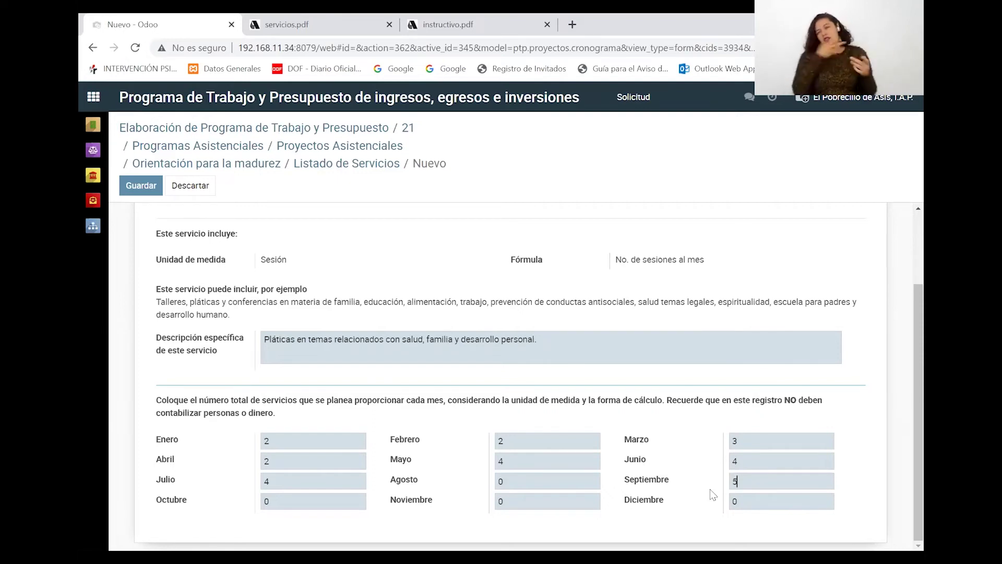
{"action": "left_click", "coordinate": [305, 501]}
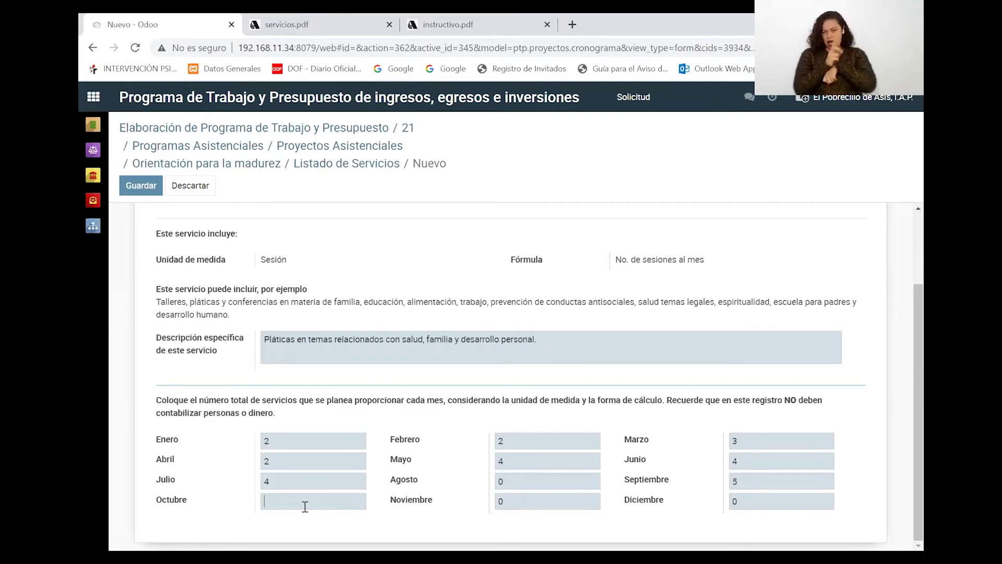
{"action": "type", "text": "4"}
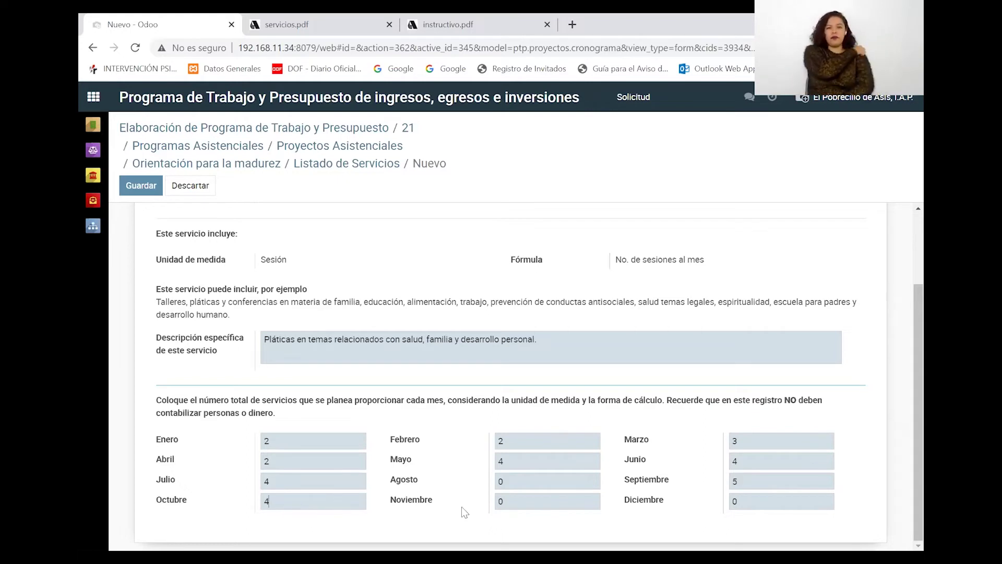
{"action": "left_click", "coordinate": [507, 504]}
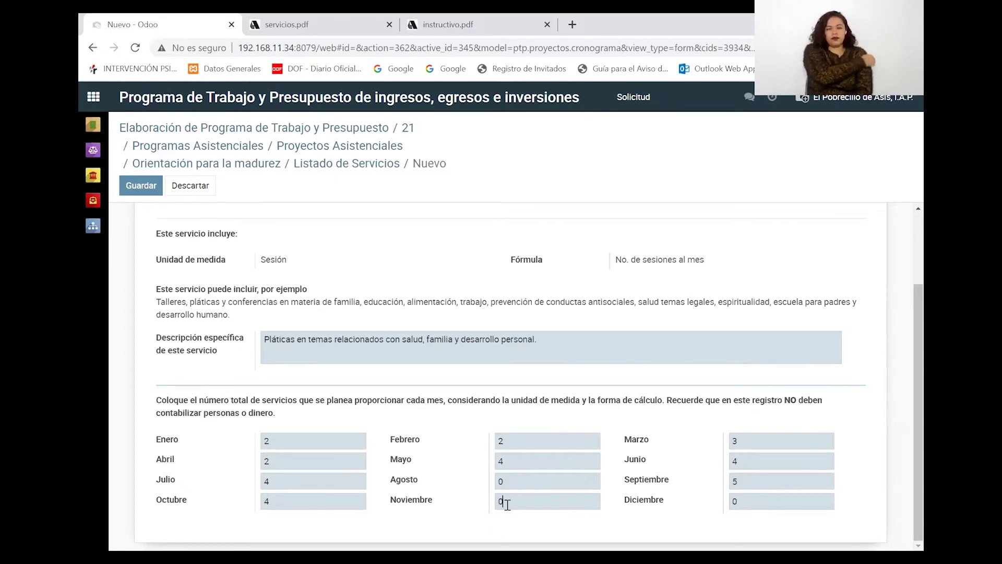
{"action": "key", "text": "BackSpace"}
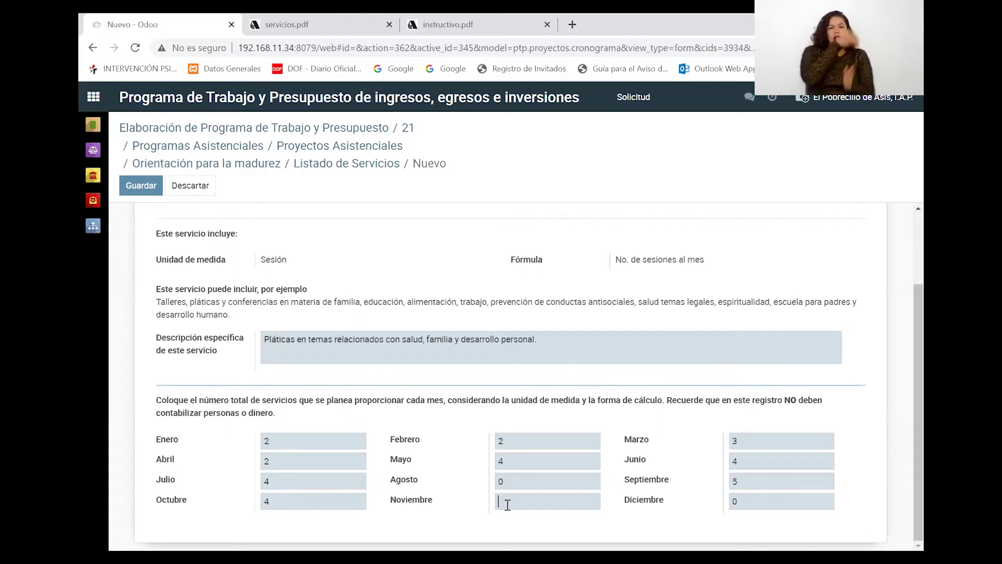
Set Noviembre to 4 sessions and correct Julio from 4 back to 0 for the group service
{"action": "type", "text": "4"}
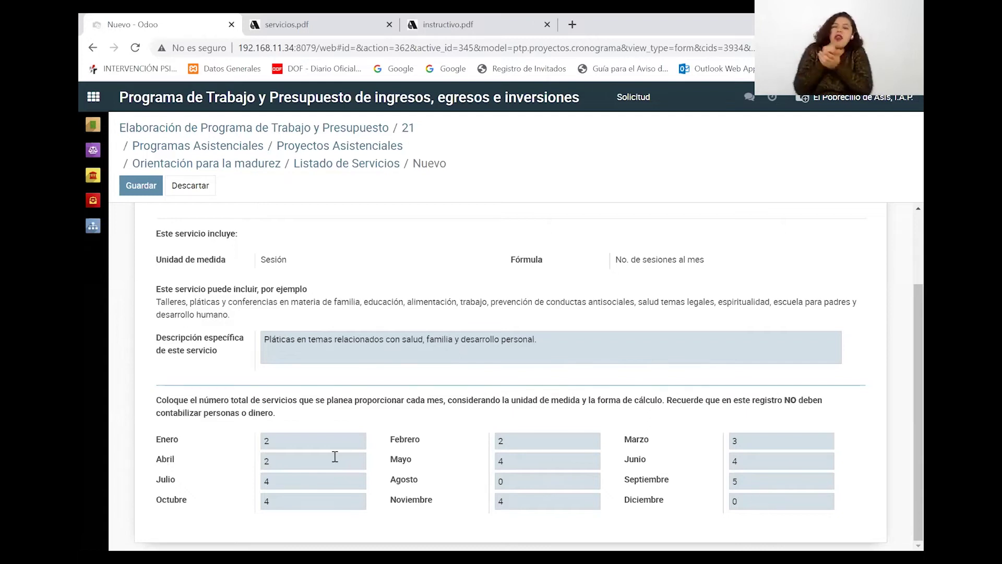
{"action": "left_click", "coordinate": [280, 483]}
{"action": "key", "text": "BackSpace"}
{"action": "type", "text": "0"}
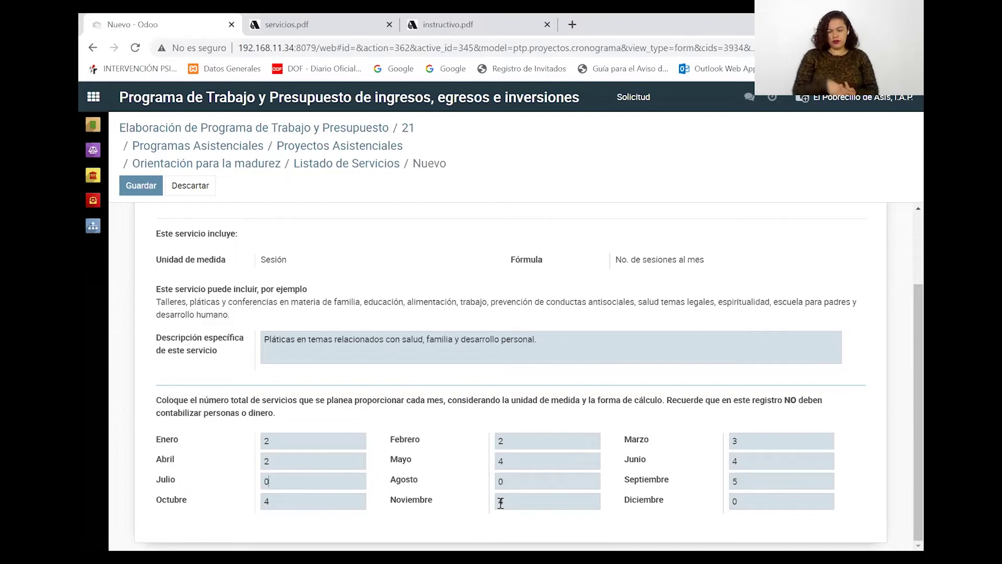
{"action": "scroll", "coordinate": [500, 502], "scroll_direction": "up", "scroll_amount": 2}
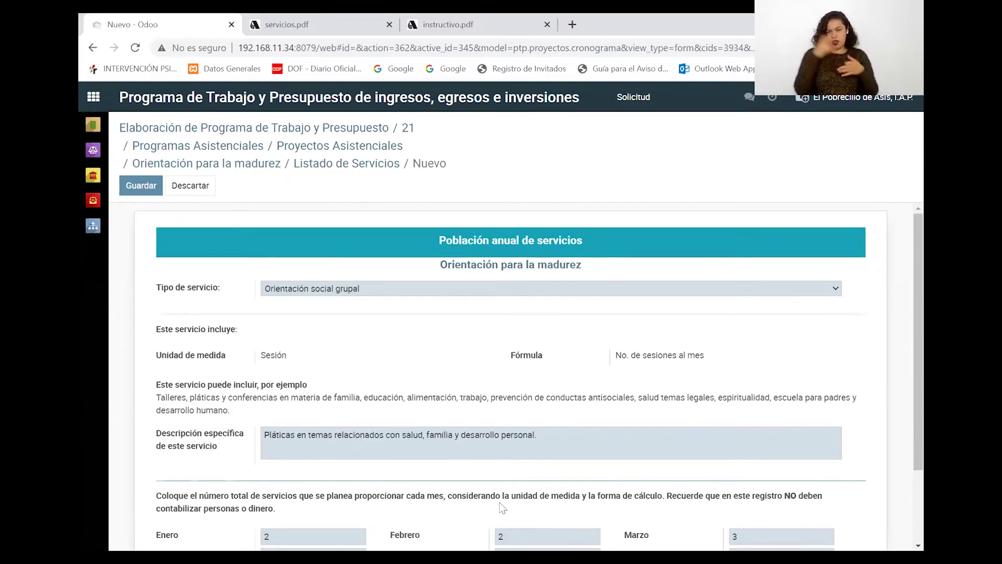
Save the Orientación social grupal service and start a blank new service form
{"action": "left_click", "coordinate": [140, 186]}
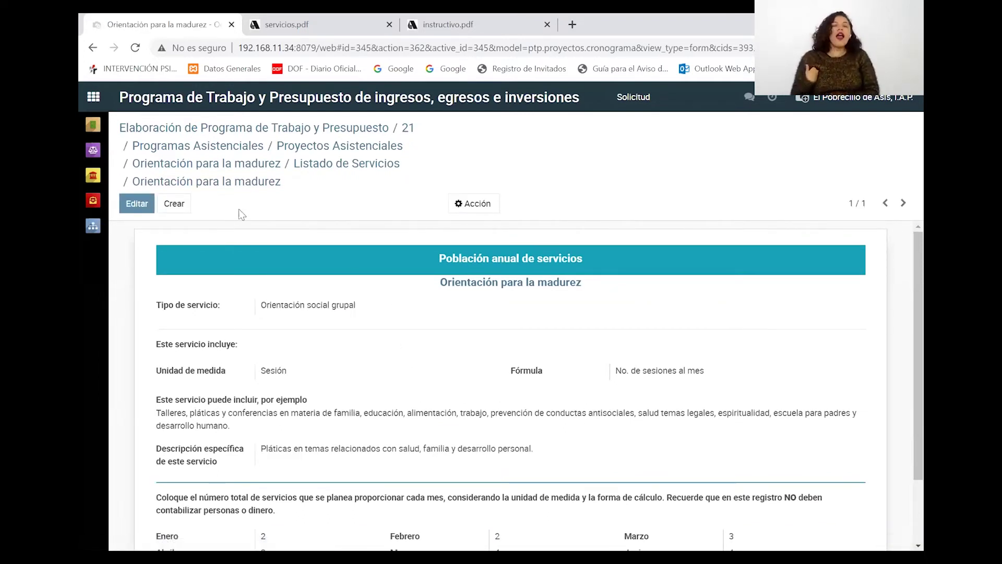
{"action": "left_click", "coordinate": [175, 204]}
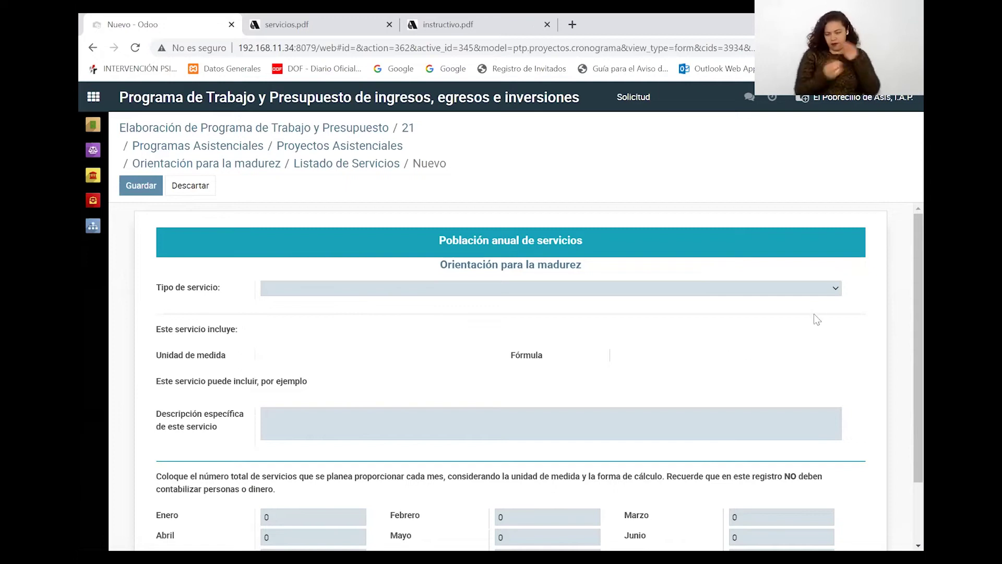
Choose Orientación social personal and describe it as 'Consejería para apoyar a los estudiantes, a lo largo de 10 sesiones.'
{"action": "left_click", "coordinate": [833, 288]}
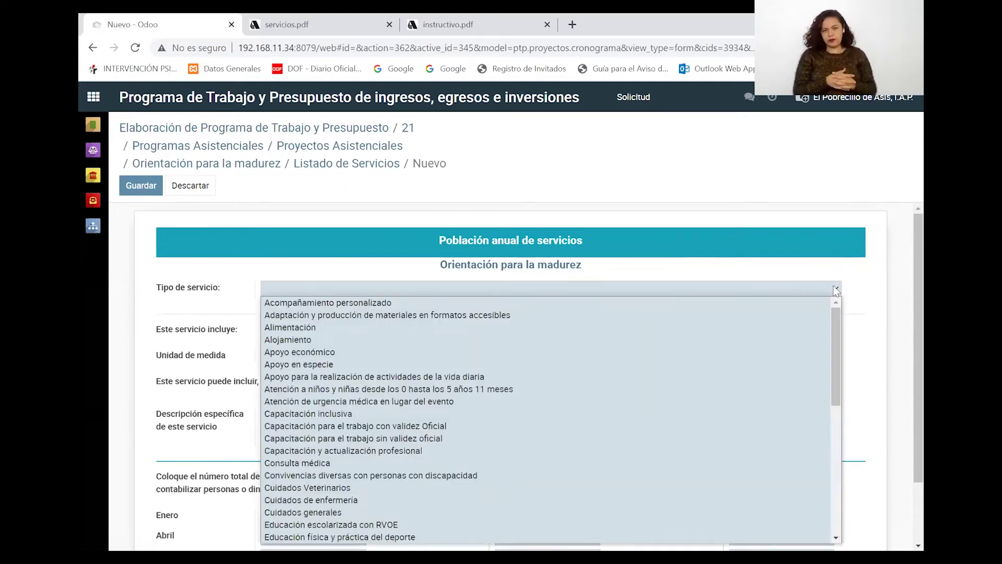
{"action": "scroll", "coordinate": [354, 449], "scroll_direction": "down", "scroll_amount": 5}
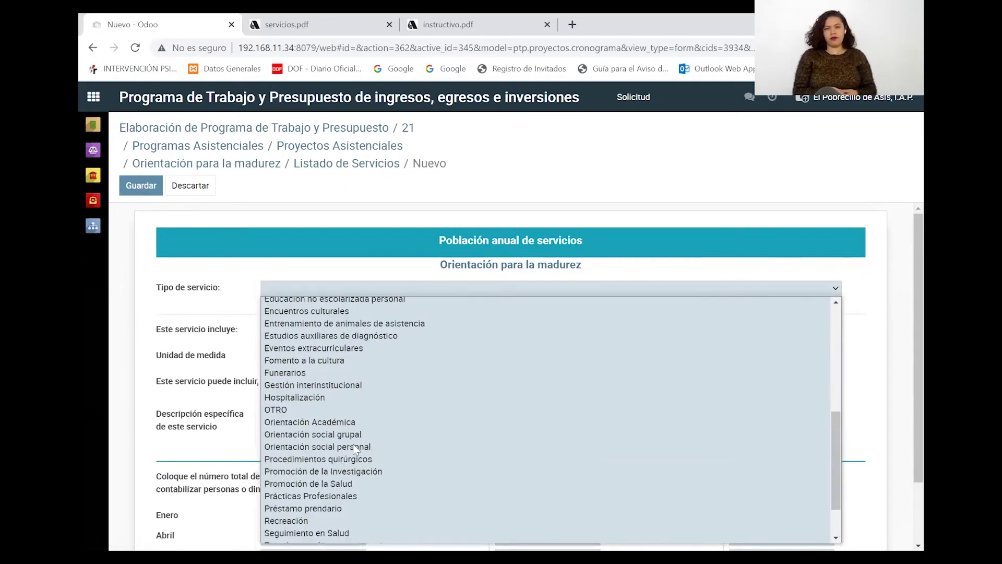
{"action": "scroll", "coordinate": [350, 444], "scroll_direction": "down", "scroll_amount": 2}
{"action": "scroll", "coordinate": [349, 444], "scroll_direction": "up", "scroll_amount": 4}
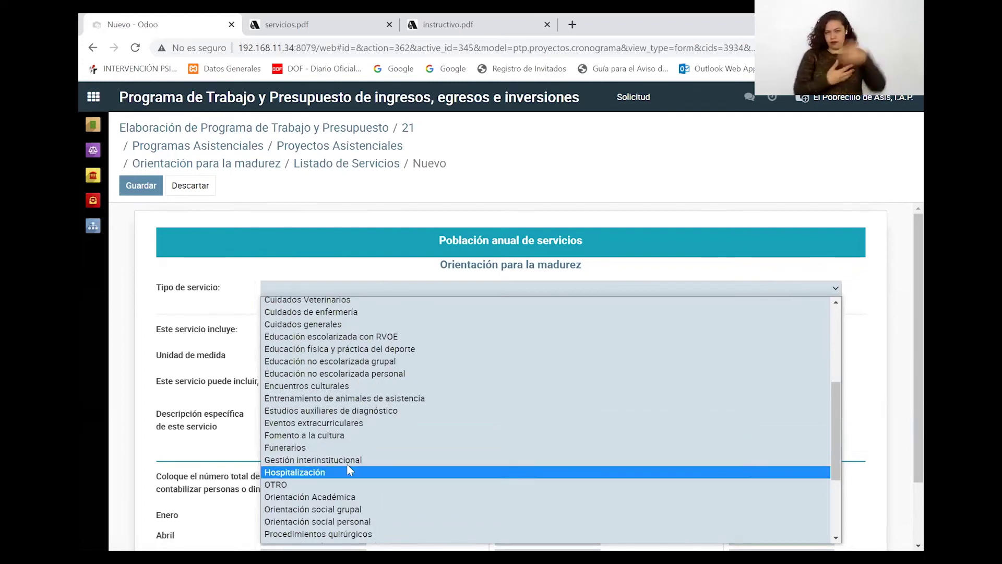
{"action": "left_click", "coordinate": [349, 522]}
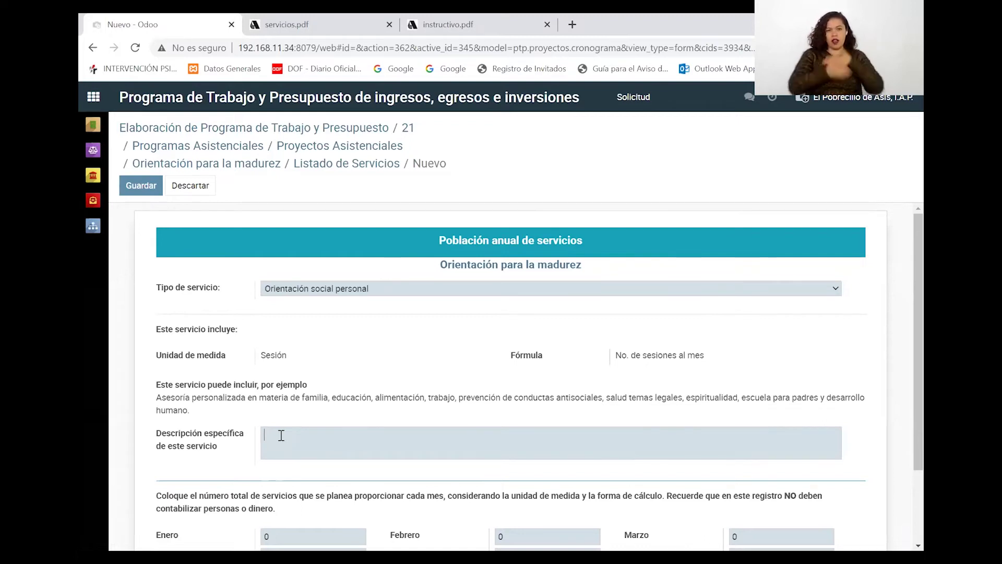
{"action": "type", "text": "C"}
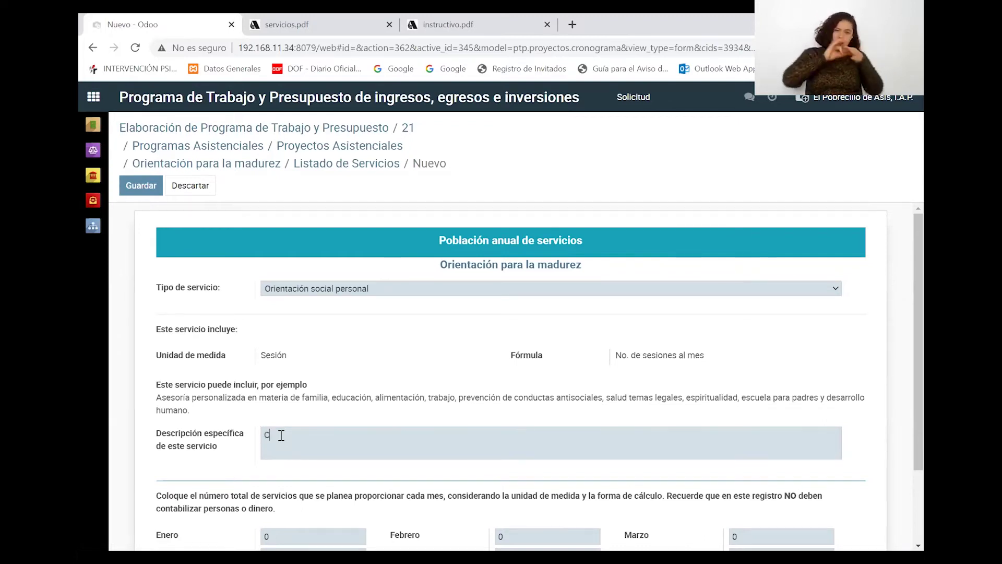
{"action": "type", "text": "onsejería "}
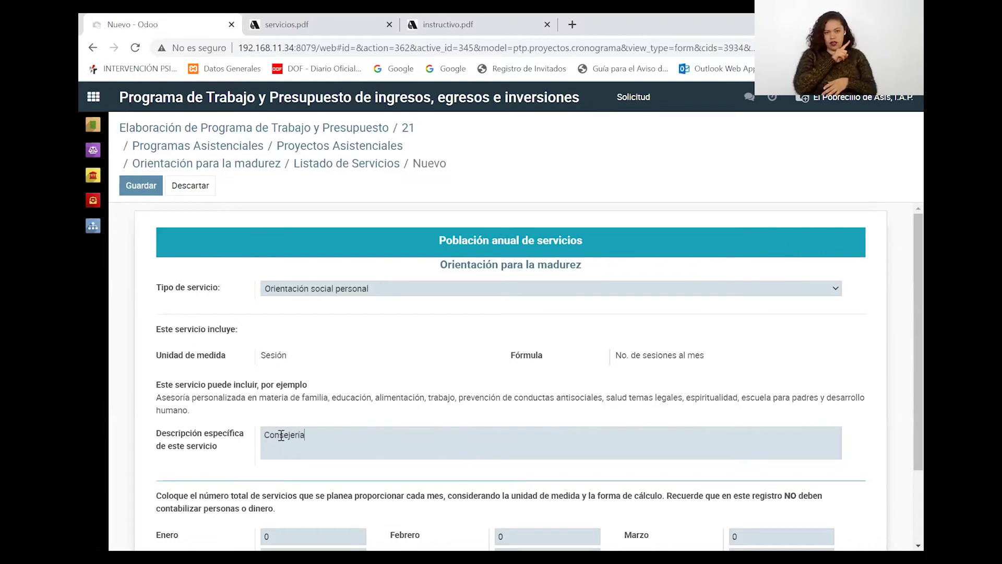
{"action": "type", "text": "para "}
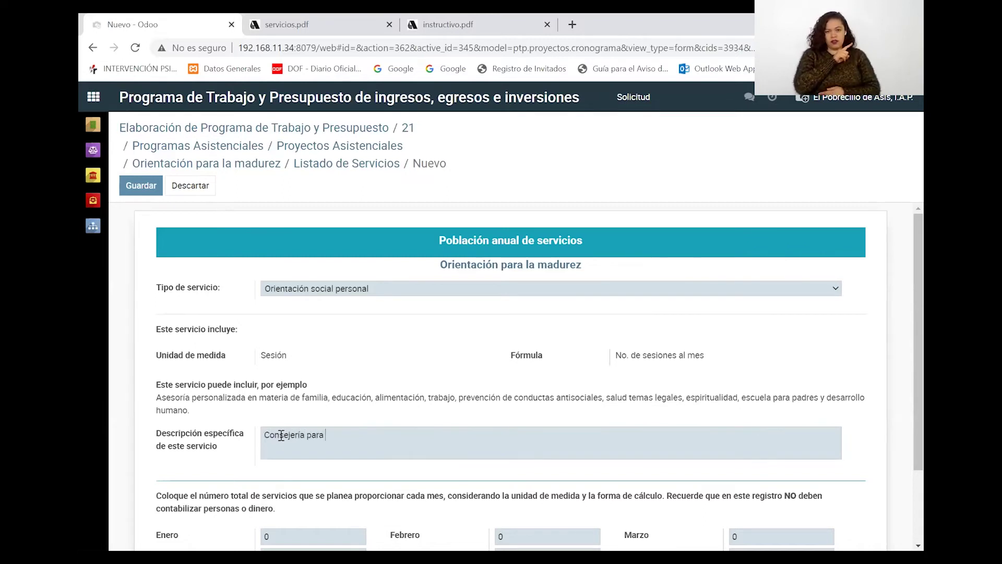
{"action": "type", "text": "apoyar "}
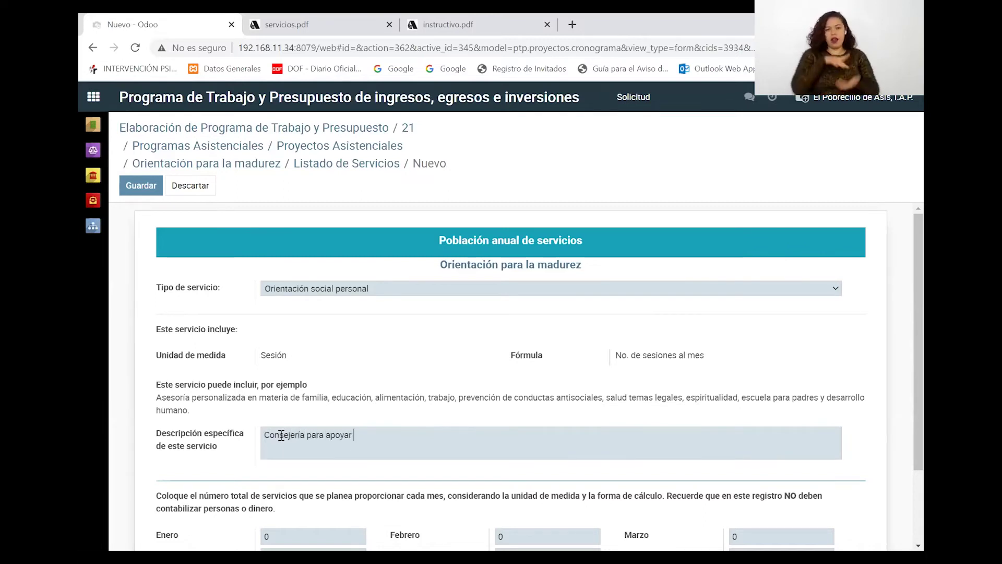
{"action": "type", "text": "a los "}
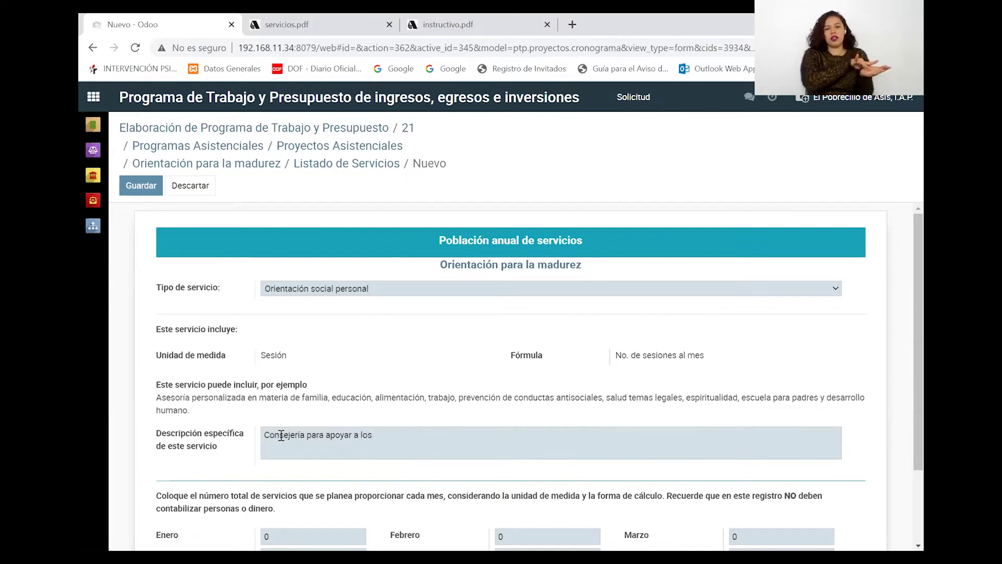
{"action": "type", "text": "estudiantes "}
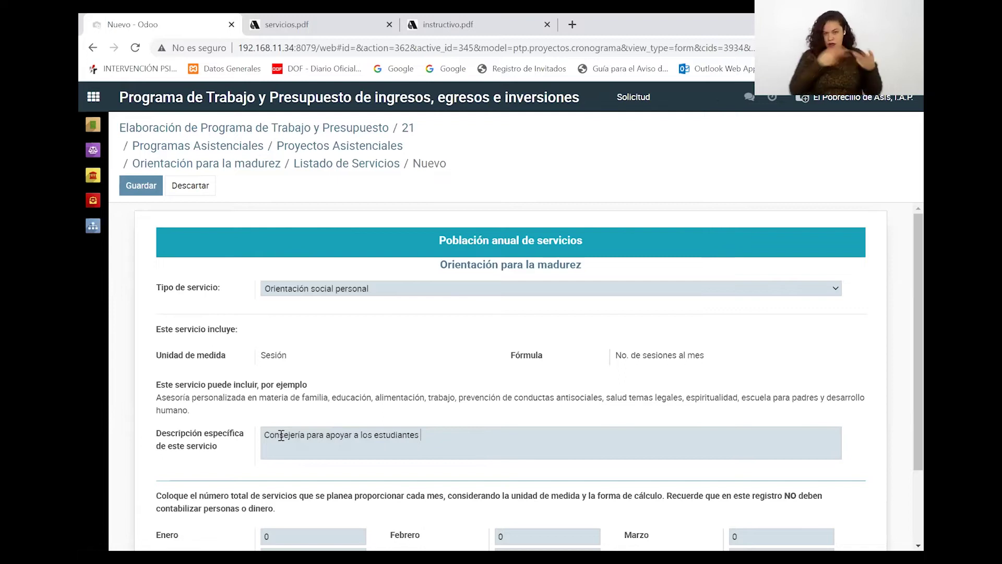
{"action": "type", "text": ", a lo "}
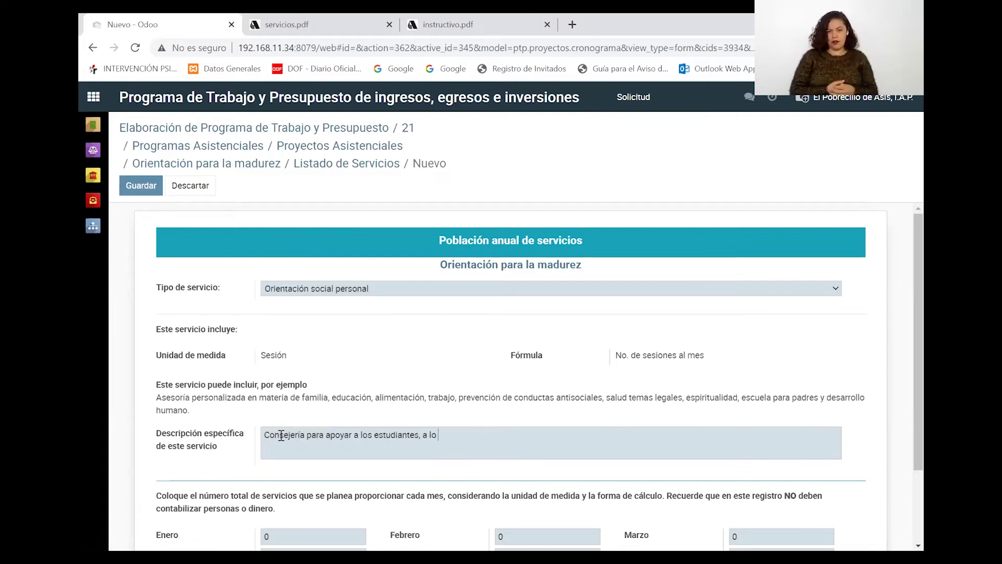
{"action": "type", "text": "largo de "}
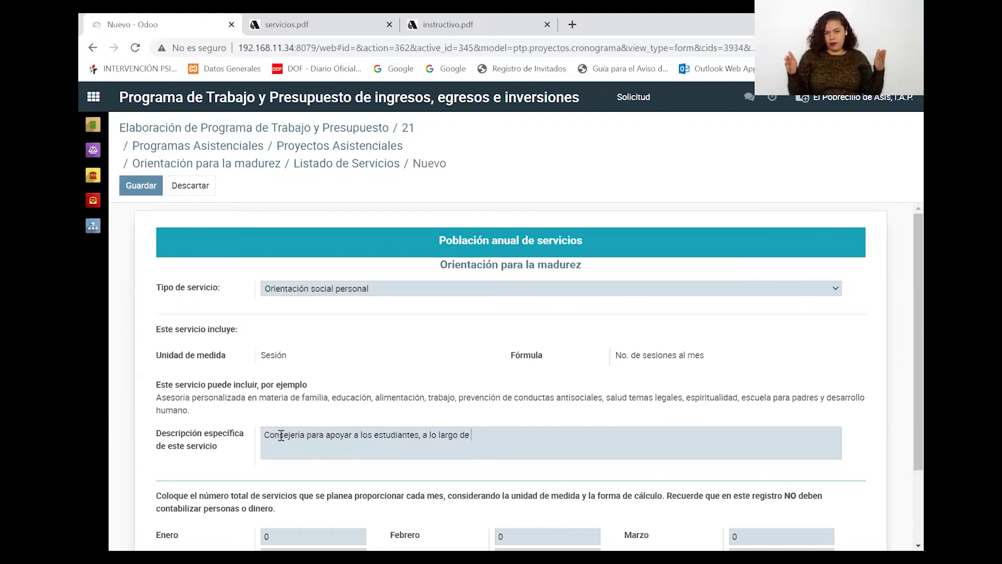
{"action": "type", "text": "10 sesi"}
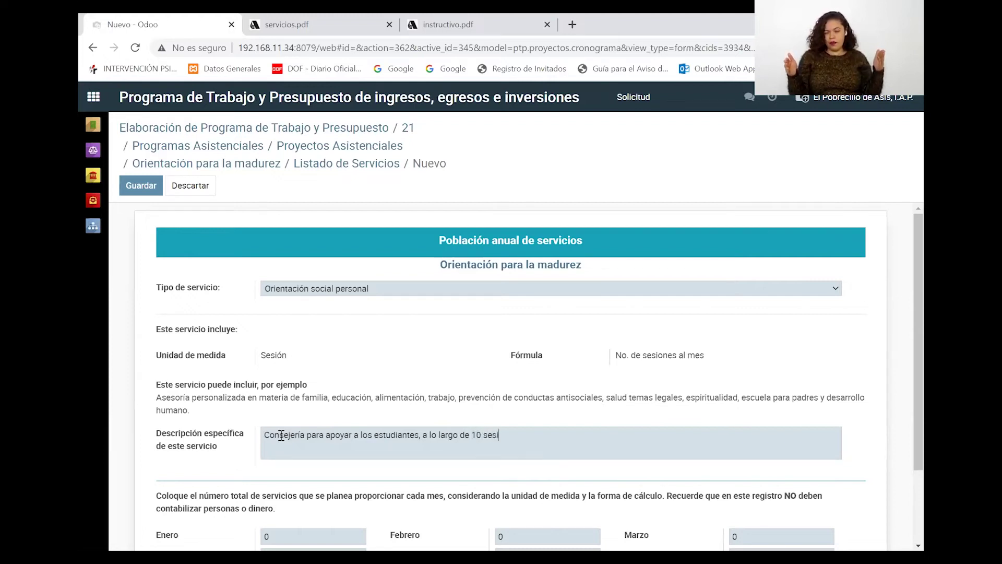
{"action": "type", "text": "ones ."}
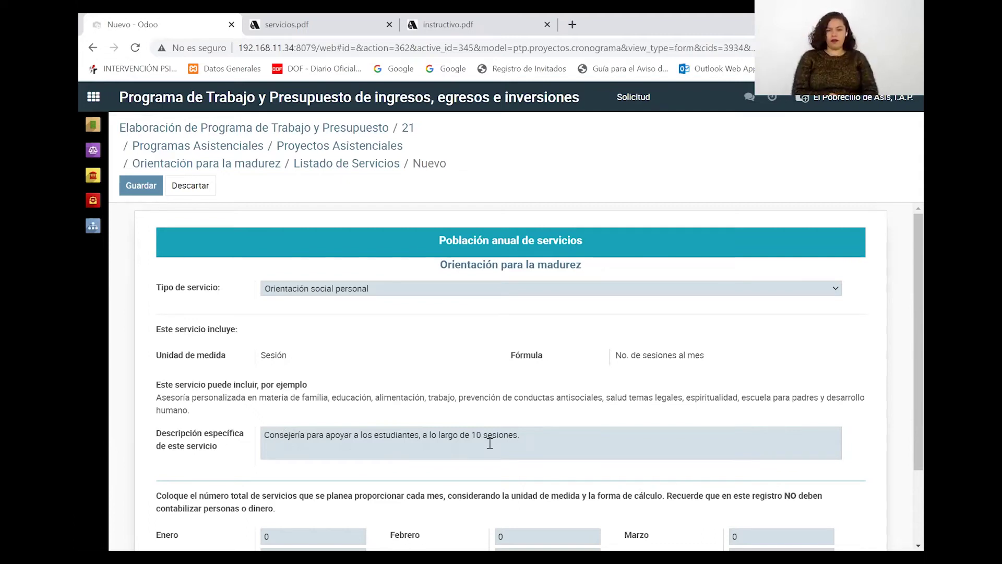
{"action": "scroll", "coordinate": [430, 347], "scroll_direction": "down", "scroll_amount": 2}
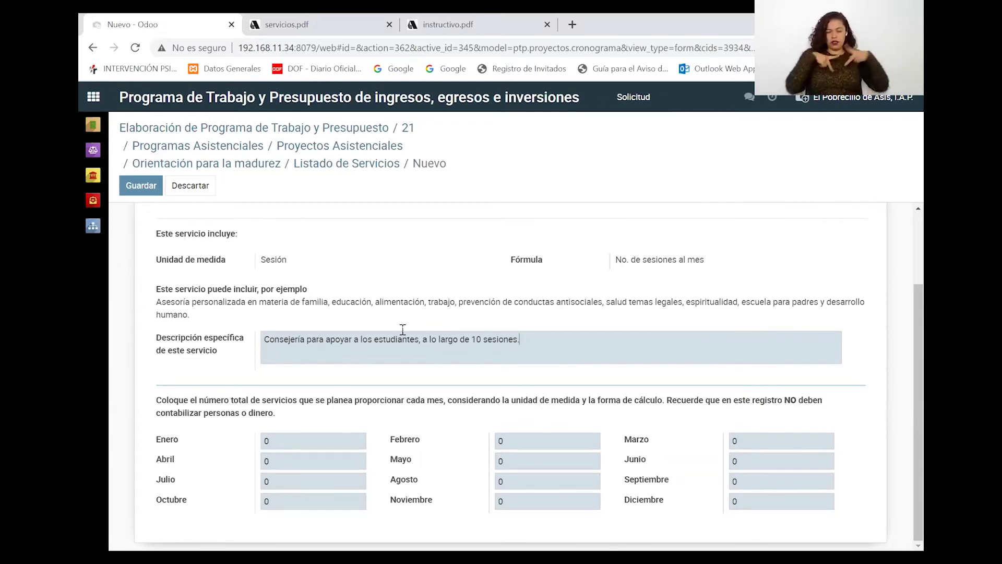
Set the session counts for Marzo to 2, Abril to 8 and Mayo to 10
{"action": "scroll", "coordinate": [311, 357], "scroll_direction": "up", "scroll_amount": 1}
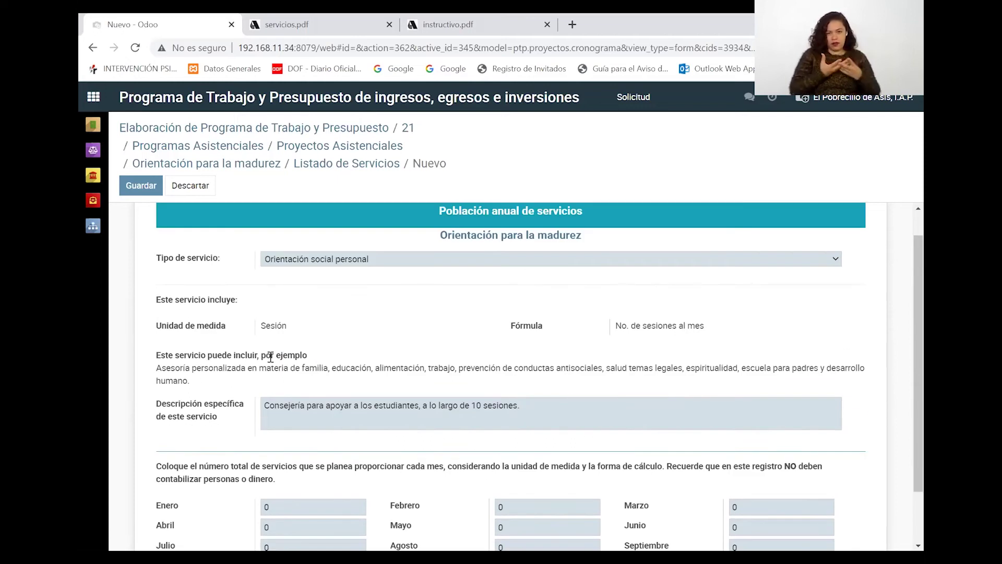
{"action": "scroll", "coordinate": [333, 399], "scroll_direction": "down", "scroll_amount": 1}
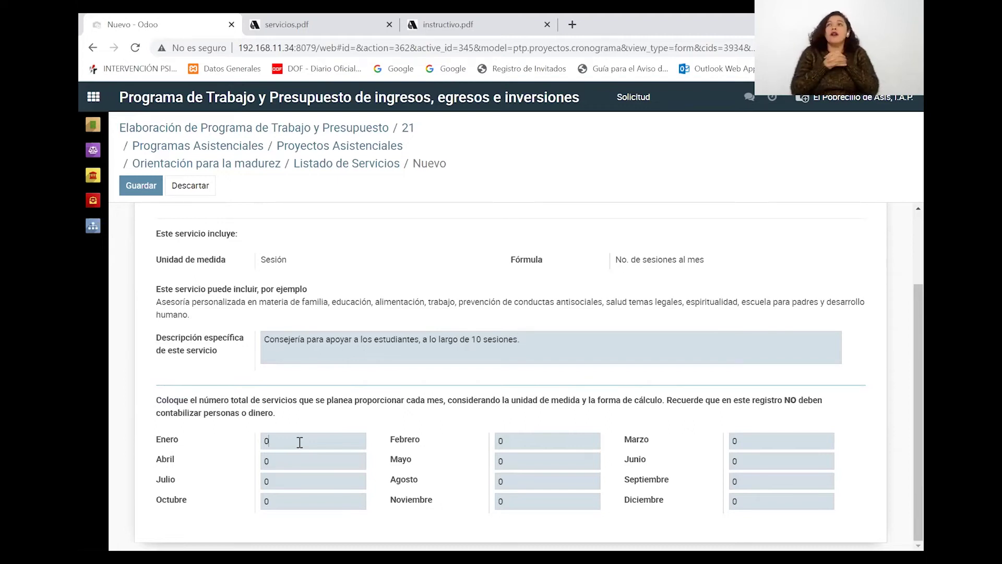
{"action": "left_click", "coordinate": [282, 443]}
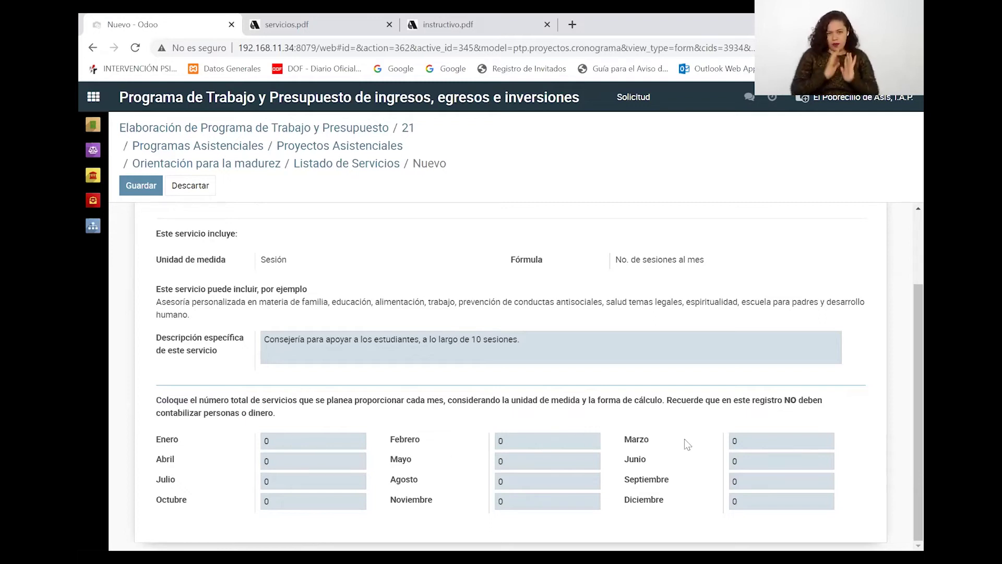
{"action": "left_click", "coordinate": [752, 444]}
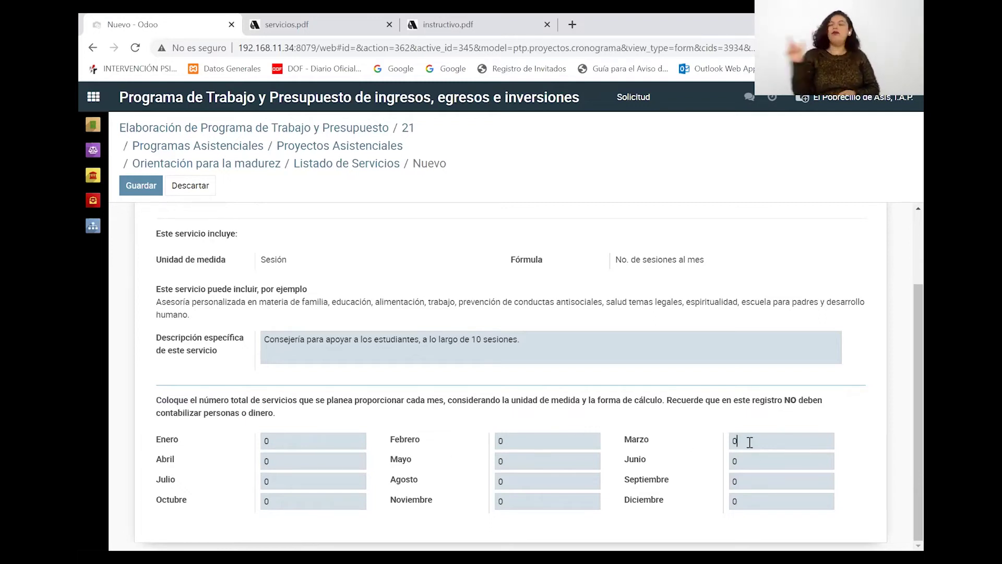
{"action": "key", "text": "BackSpace"}
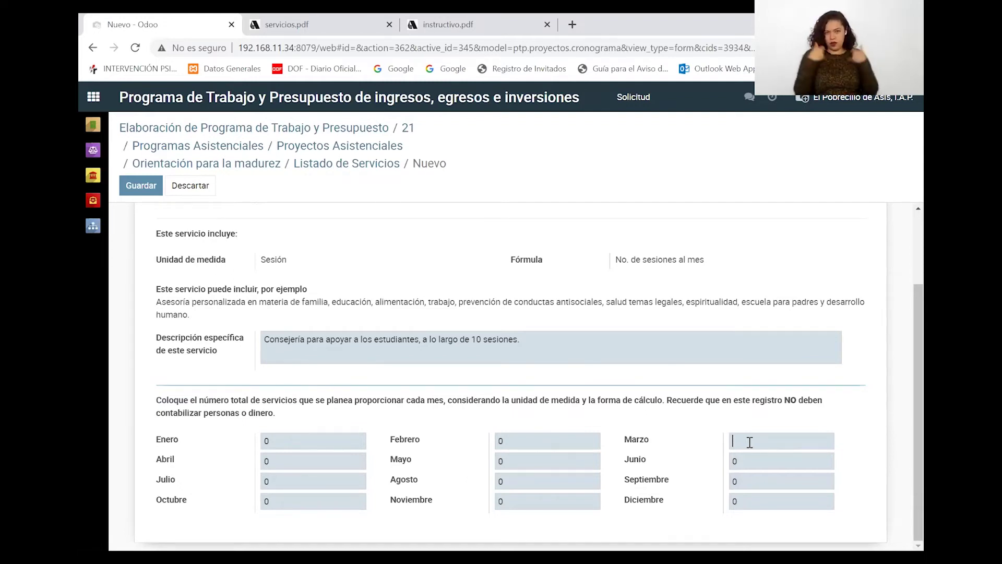
{"action": "type", "text": "2"}
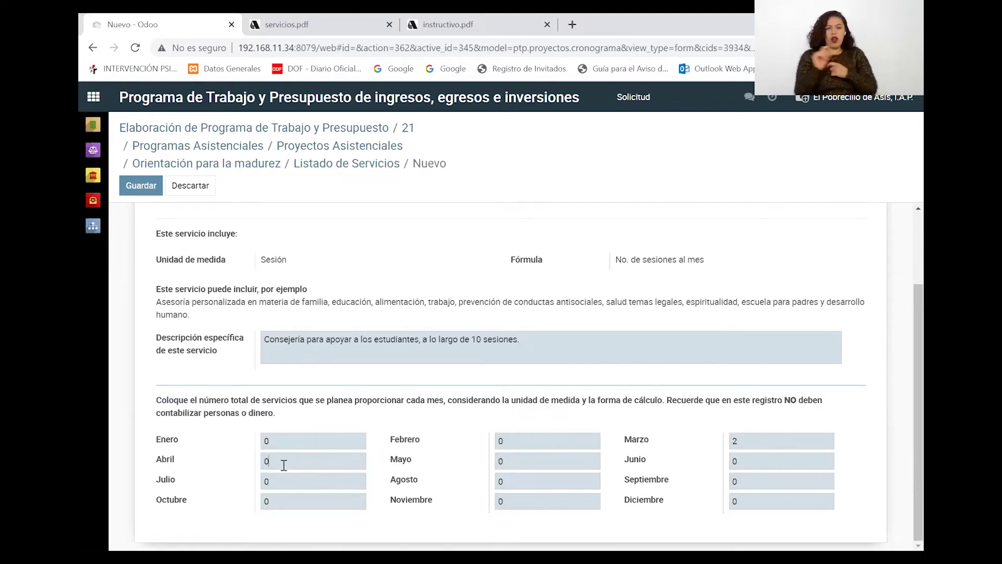
{"action": "key", "text": "BackSpace"}
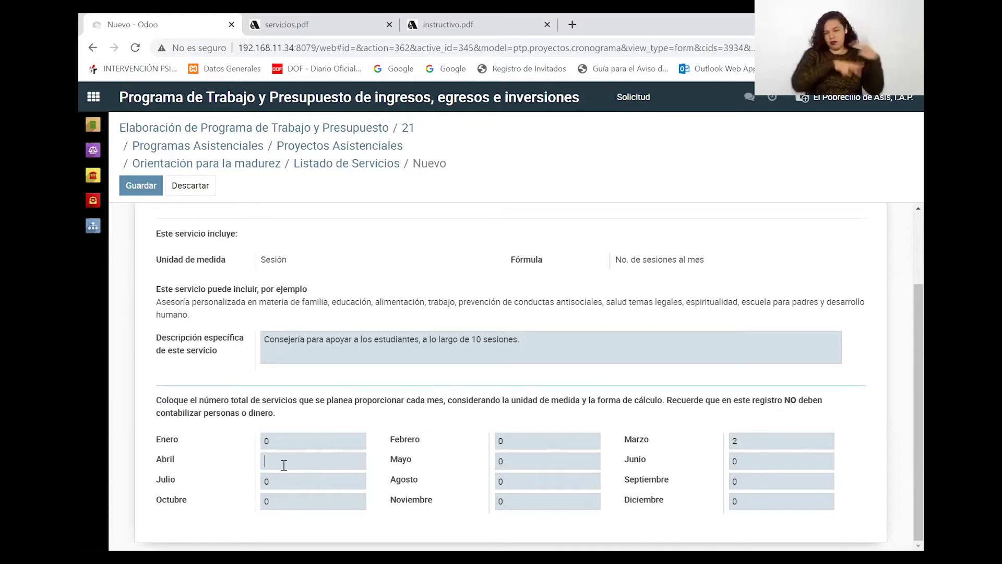
{"action": "type", "text": "8"}
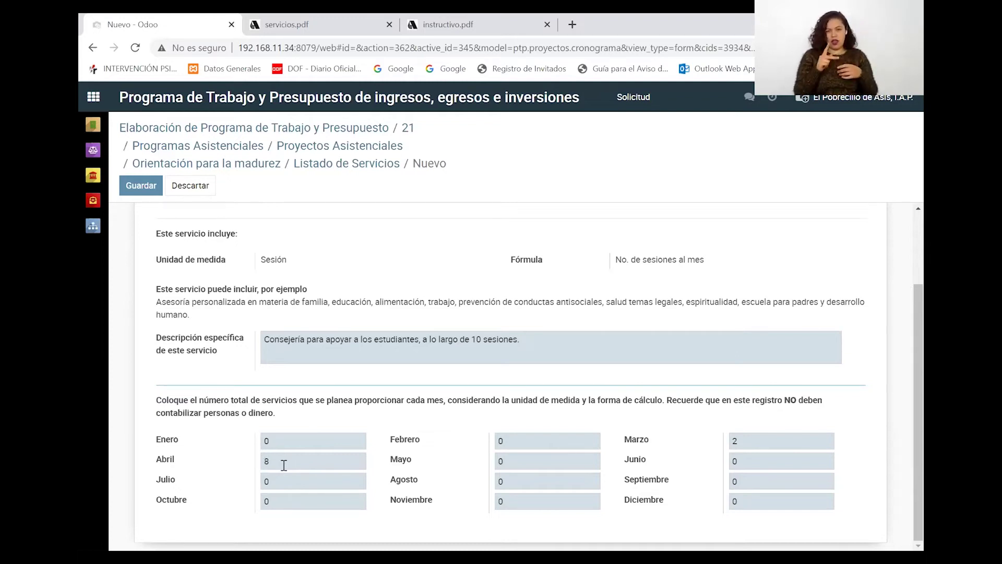
{"action": "left_click", "coordinate": [519, 461]}
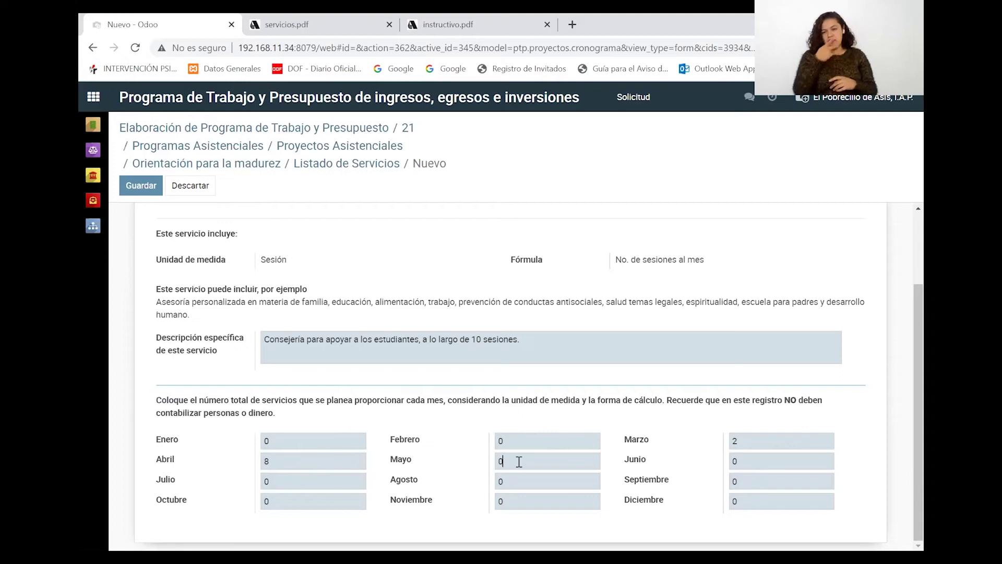
{"action": "key", "text": "BackSpace"}
{"action": "type", "text": "10"}
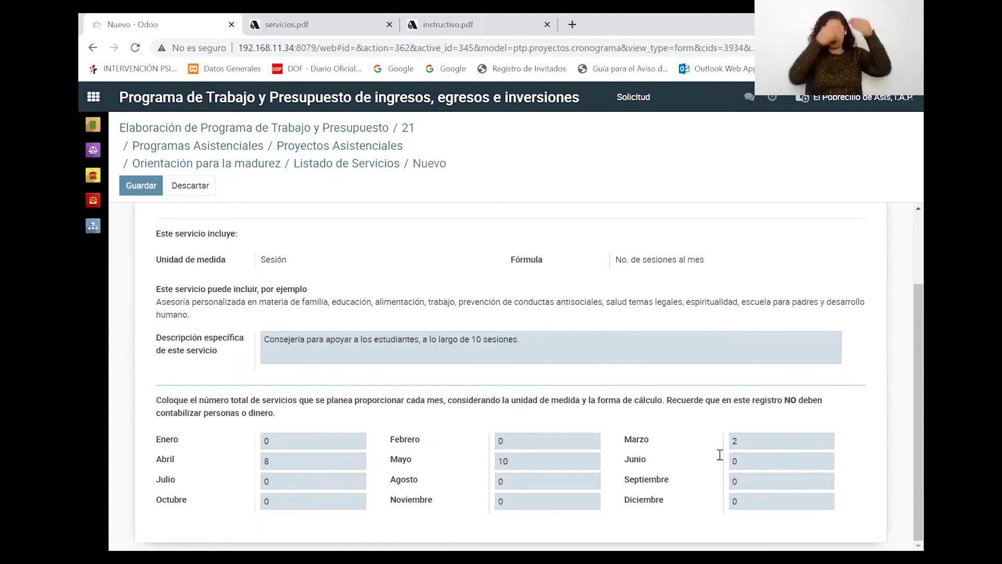
Set Junio, Septiembre, Octubre and Noviembre to 20 sessions each
{"action": "left_click", "coordinate": [750, 461]}
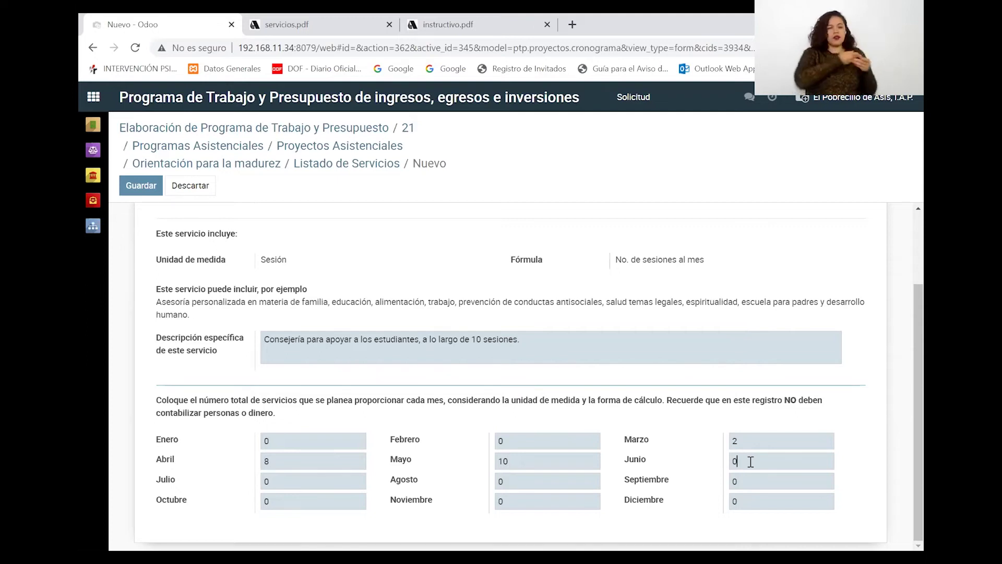
{"action": "key", "text": "BackSpace"}
{"action": "type", "text": "20"}
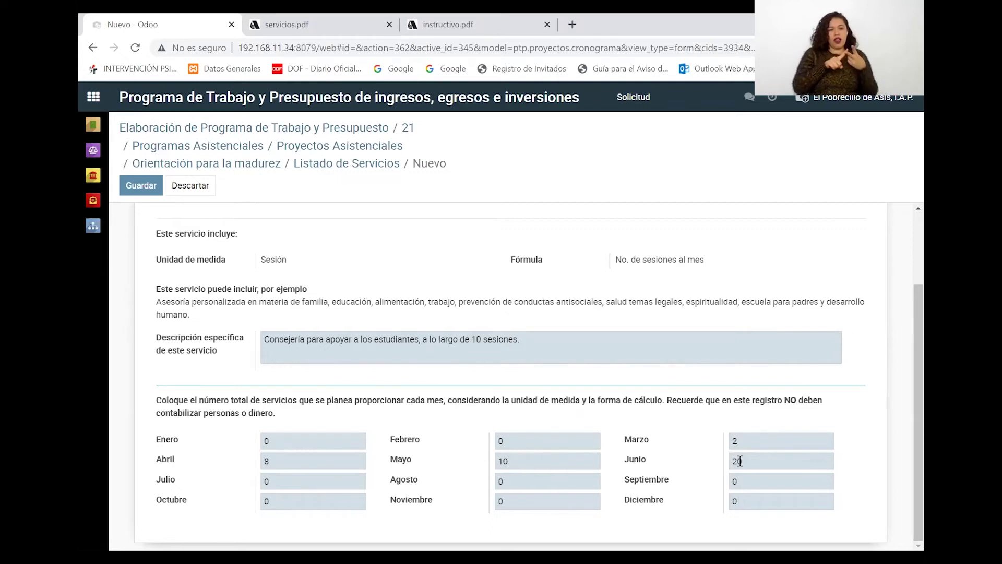
{"action": "key", "text": "BackSpace"}
{"action": "type", "text": "20"}
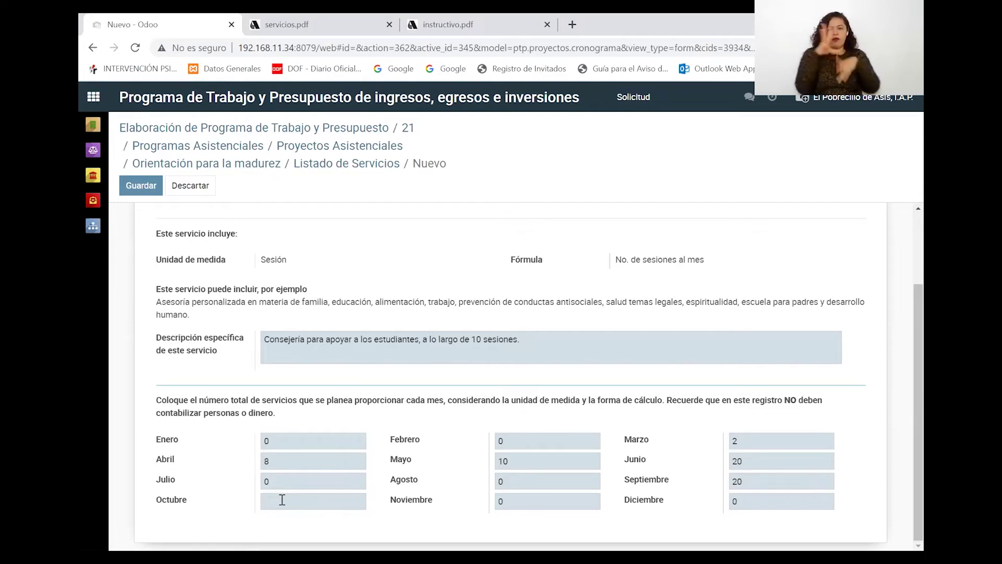
{"action": "type", "text": "20"}
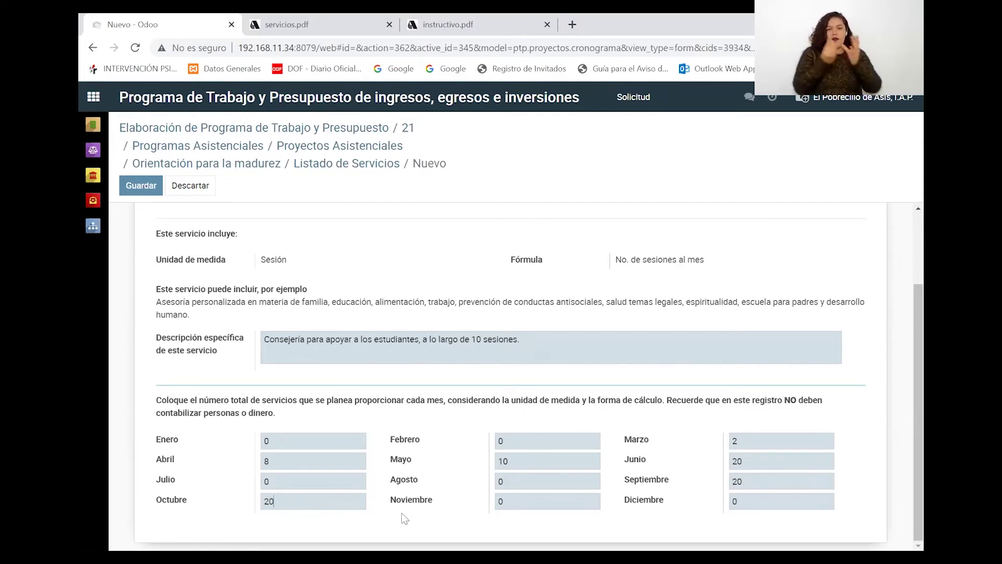
{"action": "left_click", "coordinate": [497, 499]}
{"action": "key", "text": "BackSpace"}
{"action": "type", "text": "20"}
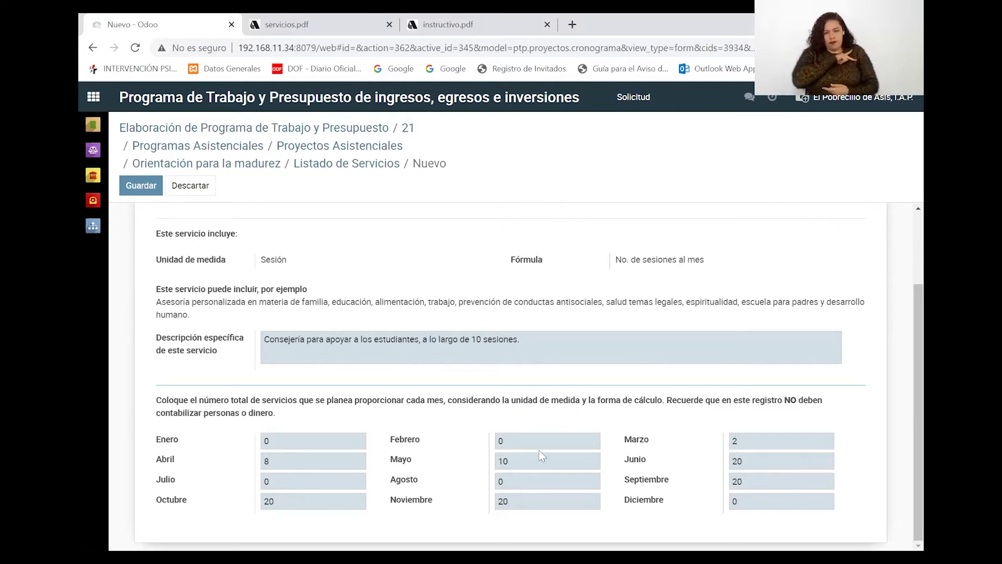
{"action": "scroll", "coordinate": [402, 469], "scroll_direction": "up", "scroll_amount": 2}
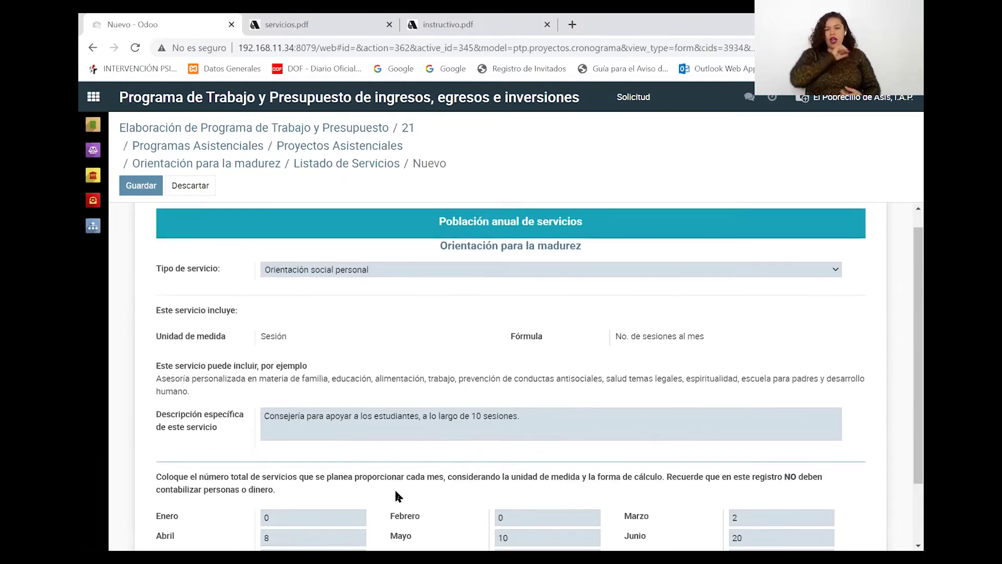
Save the personal orientation service and reopen request 21's Programas Asistenciales list
{"action": "left_click", "coordinate": [132, 187]}
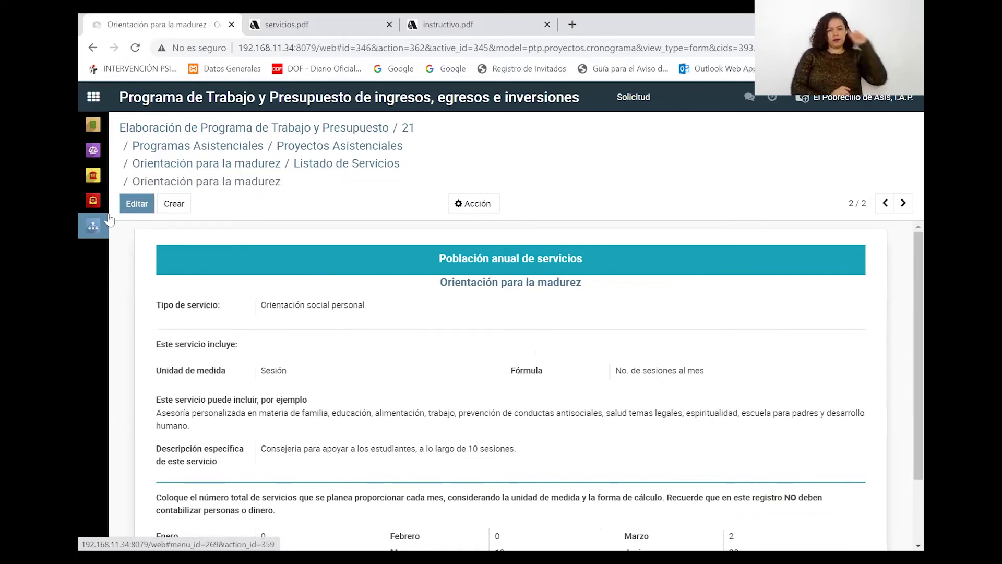
{"action": "left_click", "coordinate": [94, 228]}
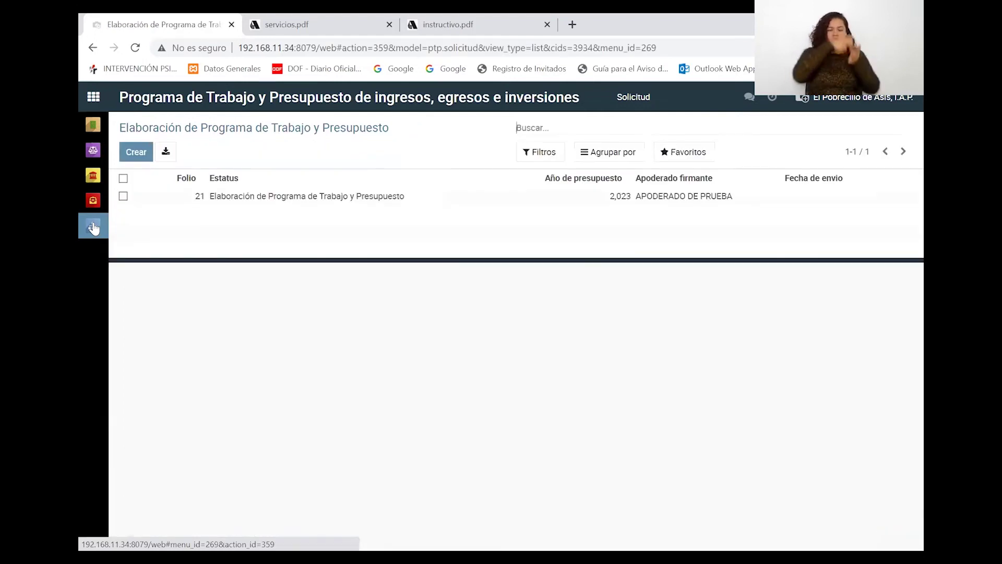
{"action": "left_click", "coordinate": [240, 195]}
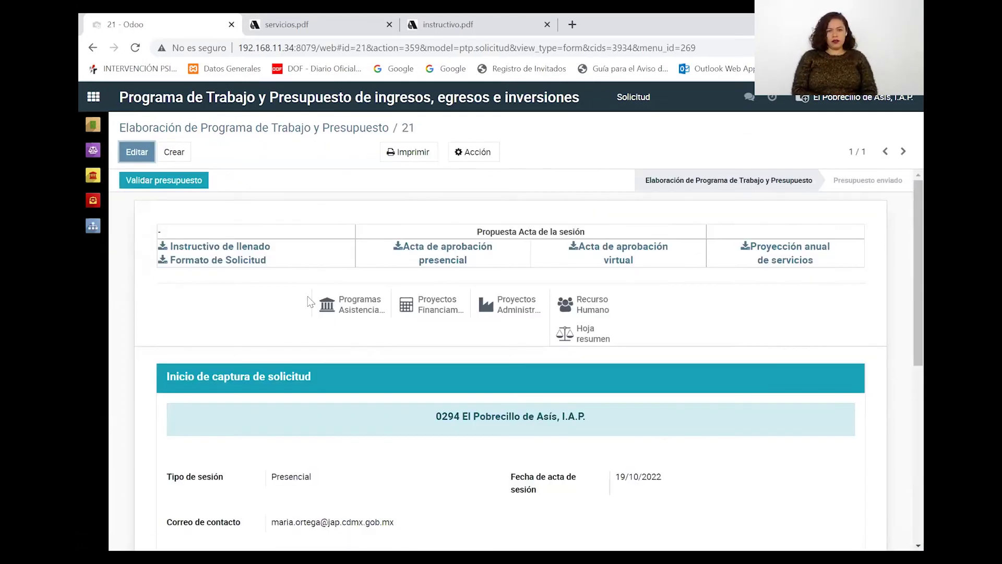
{"action": "scroll", "coordinate": [313, 339], "scroll_direction": "down", "scroll_amount": 4}
{"action": "scroll", "coordinate": [364, 360], "scroll_direction": "up", "scroll_amount": 4}
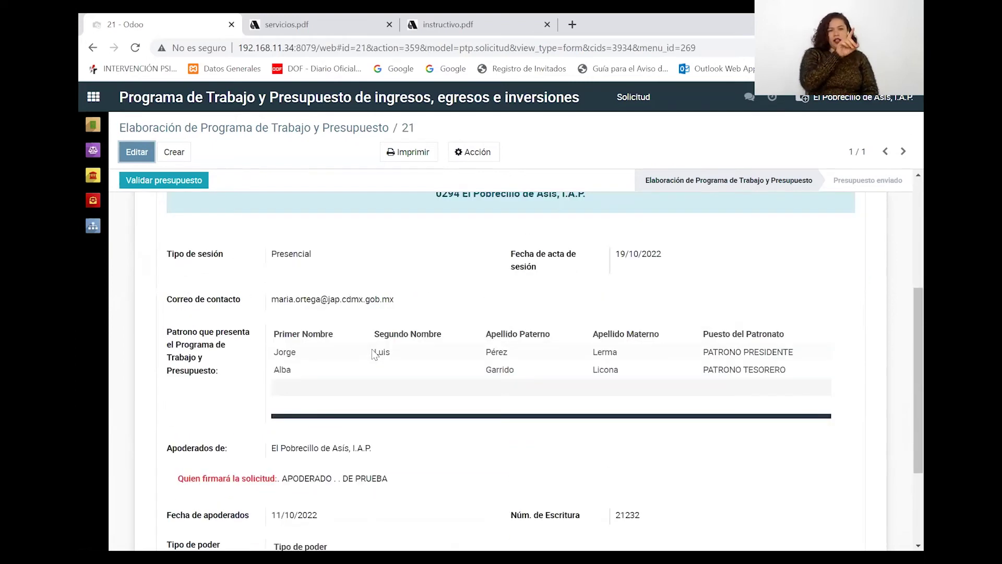
{"action": "left_click", "coordinate": [356, 312]}
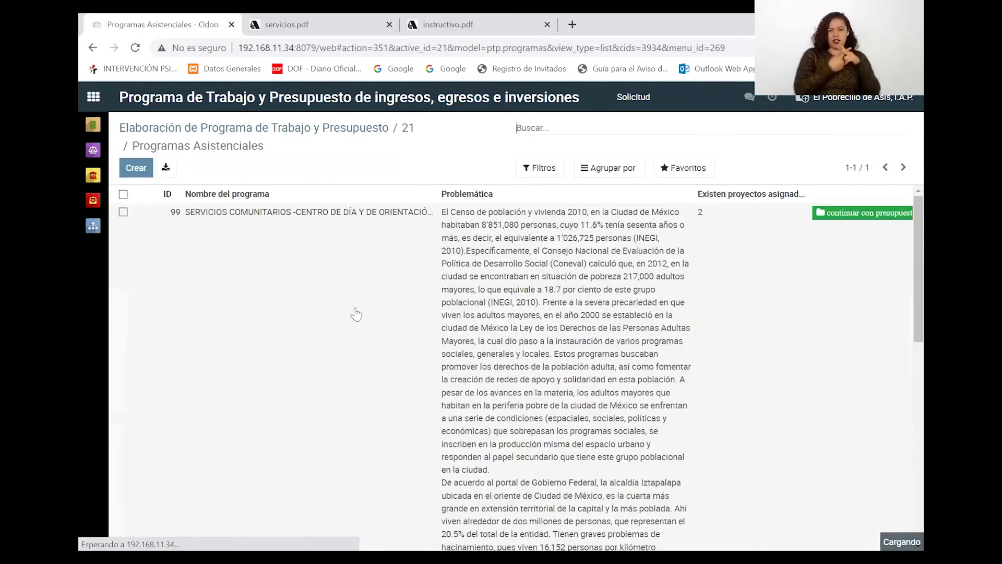
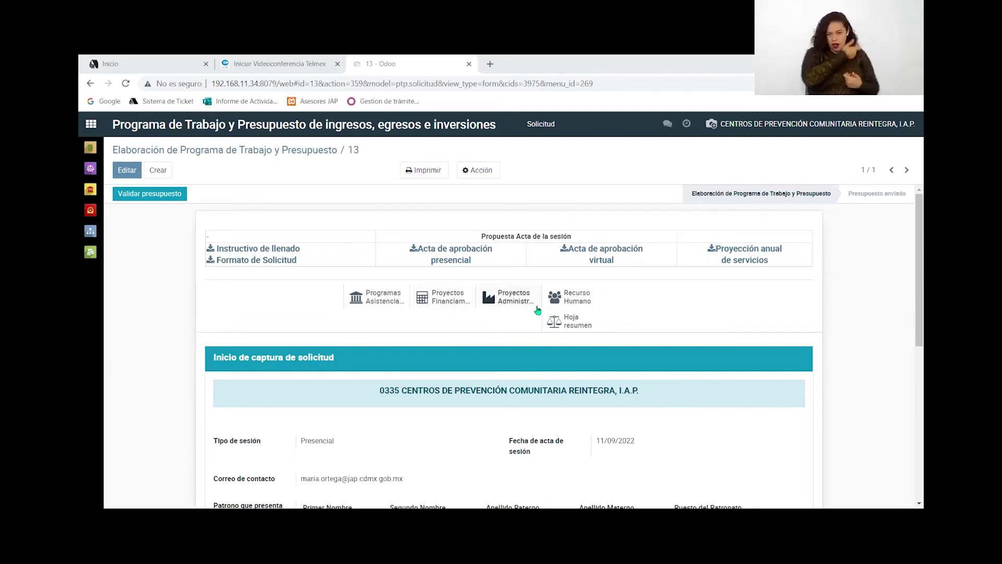
Download request 13's Hoja resumen as 'Hoja resumen (22).pdf' and open the PDF
{"action": "left_click", "coordinate": [571, 327]}
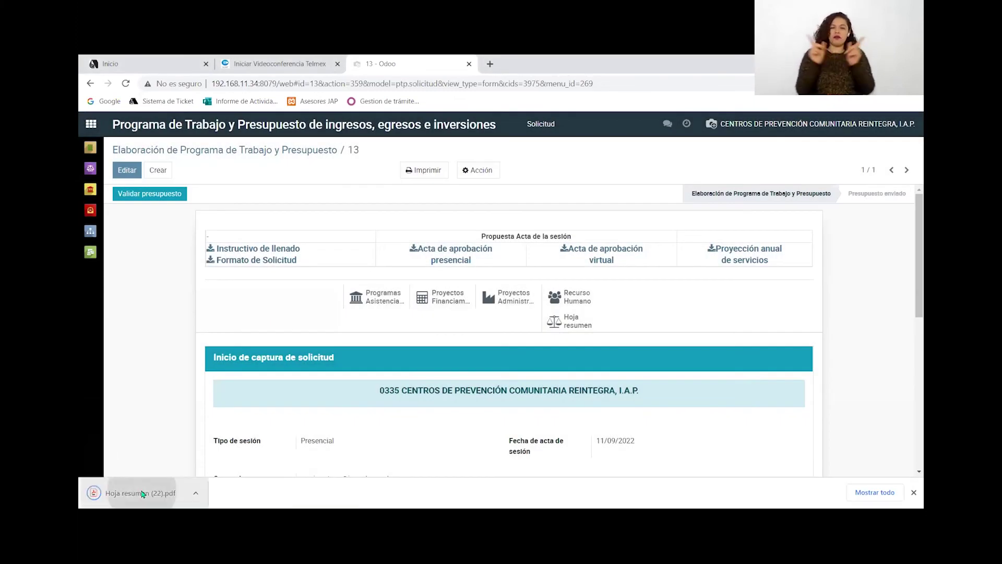
{"action": "left_click", "coordinate": [142, 493]}
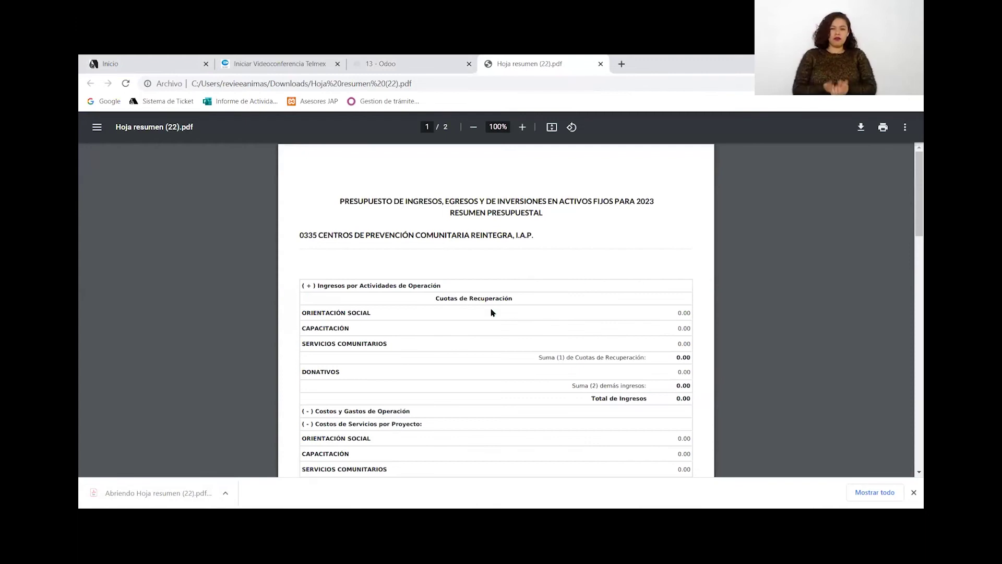
{"action": "scroll", "coordinate": [546, 299], "scroll_direction": "down", "scroll_amount": 3}
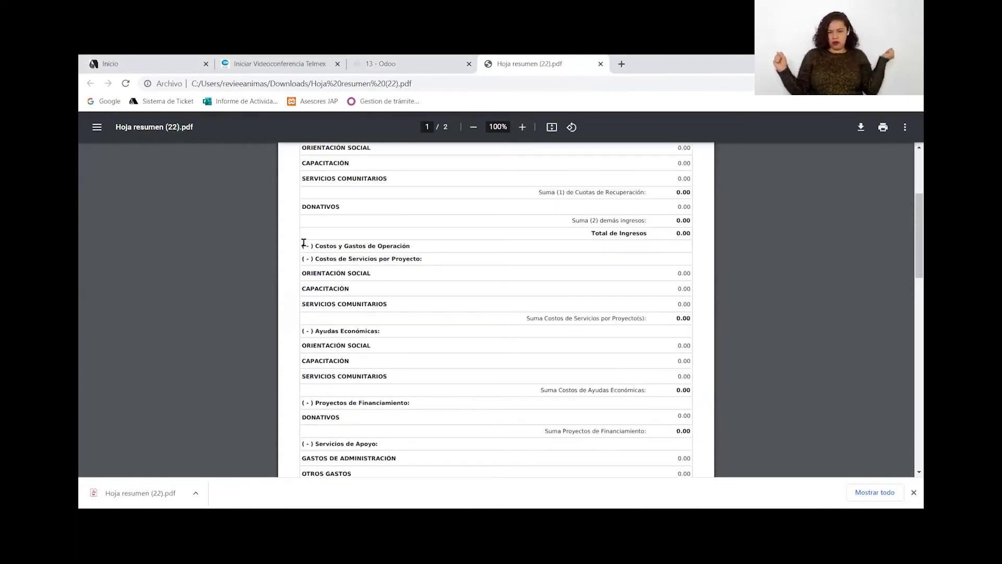
{"action": "scroll", "coordinate": [577, 302], "scroll_direction": "down", "scroll_amount": 3}
{"action": "scroll", "coordinate": [577, 302], "scroll_direction": "up", "scroll_amount": 6}
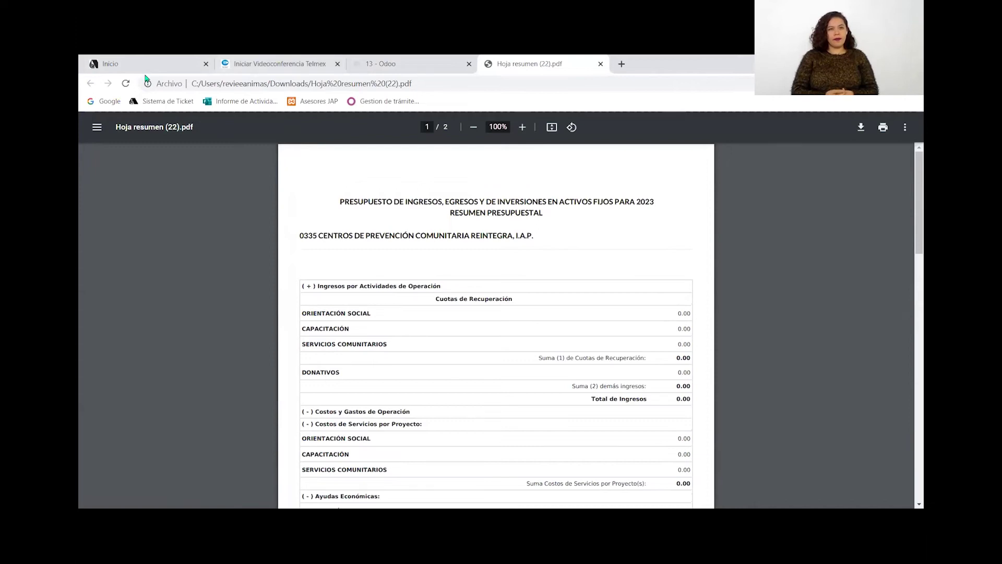
Return to the '13 - Odoo' tab and show request 13's Programas Asistenciales list
{"action": "left_click", "coordinate": [383, 63]}
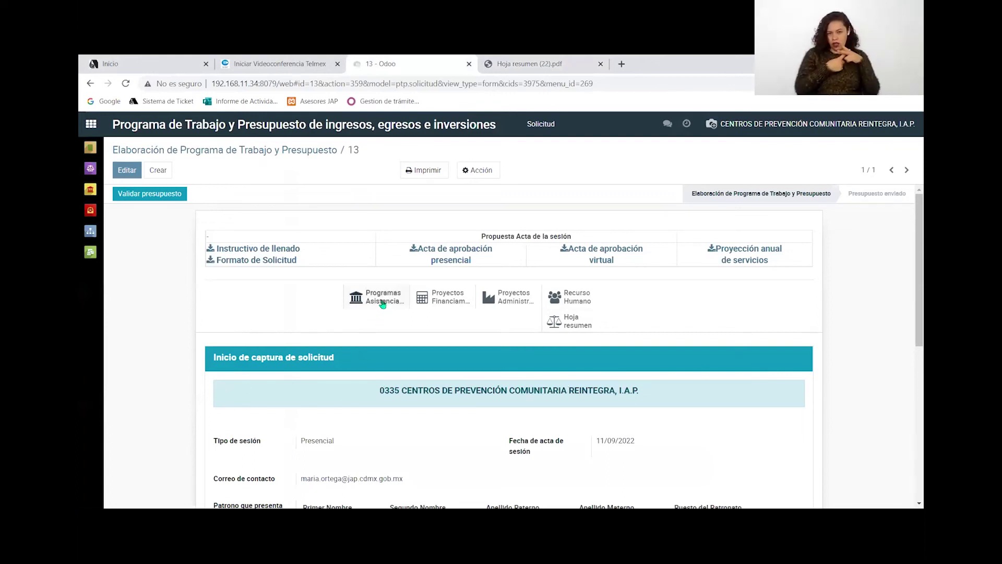
{"action": "left_click", "coordinate": [383, 303]}
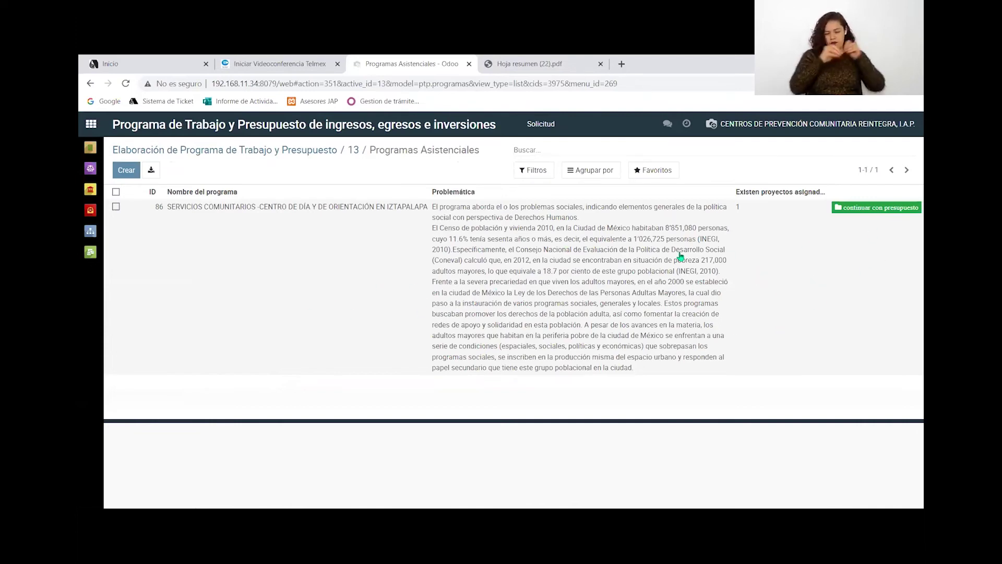
Continue budgeting the Iztapalapa SERVICIOS COMUNITARIOS day-centre programme with 'continuar con presupuesto'
{"action": "left_click", "coordinate": [864, 215]}
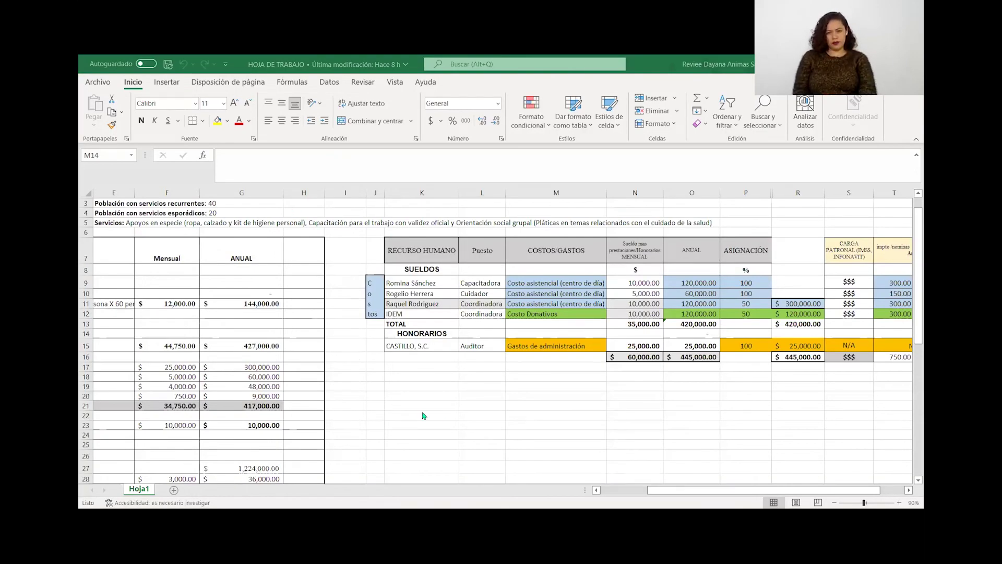
{"action": "key", "text": "Left"}
{"action": "key", "text": "Left"}
{"action": "key", "text": "Left"}
{"action": "key", "text": "Left"}
{"action": "key", "text": "Left"}
{"action": "key", "text": "Left"}
{"action": "key", "text": "Left"}
{"action": "key", "text": "Left"}
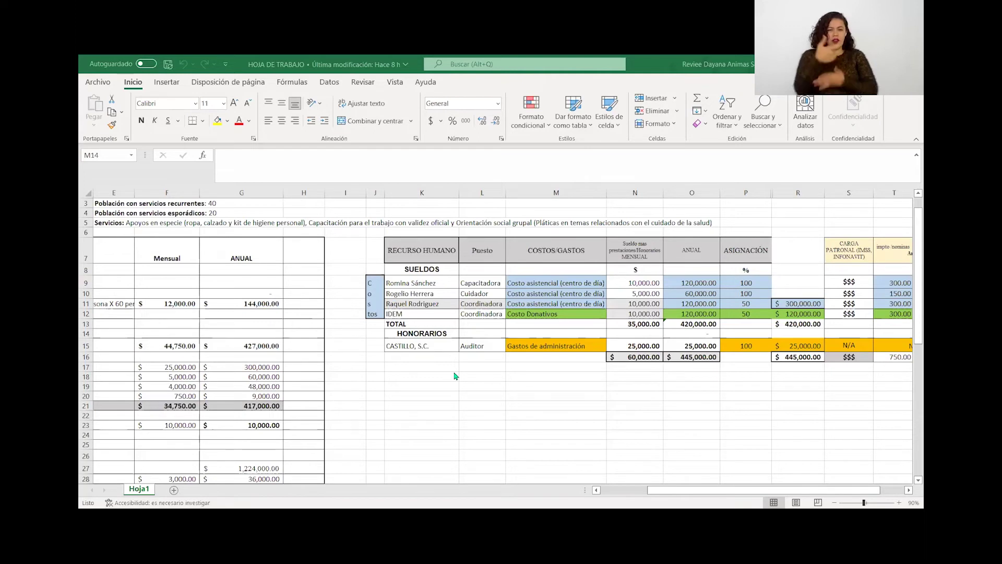
{"action": "key", "text": "Left"}
{"action": "key", "text": "Left"}
{"action": "key", "text": "Left"}
{"action": "key", "text": "Left"}
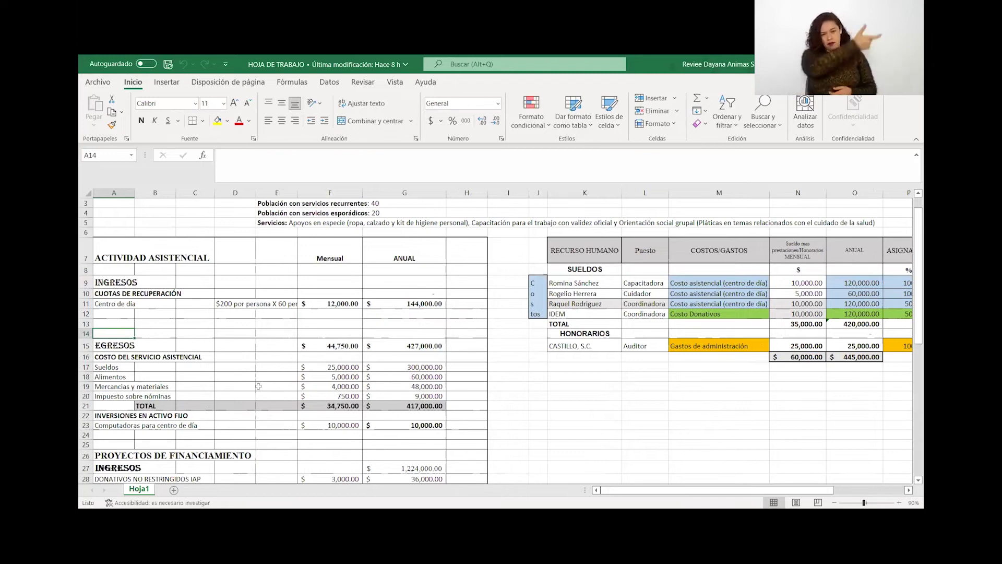
{"action": "scroll", "coordinate": [217, 389], "scroll_direction": "down", "scroll_amount": 1}
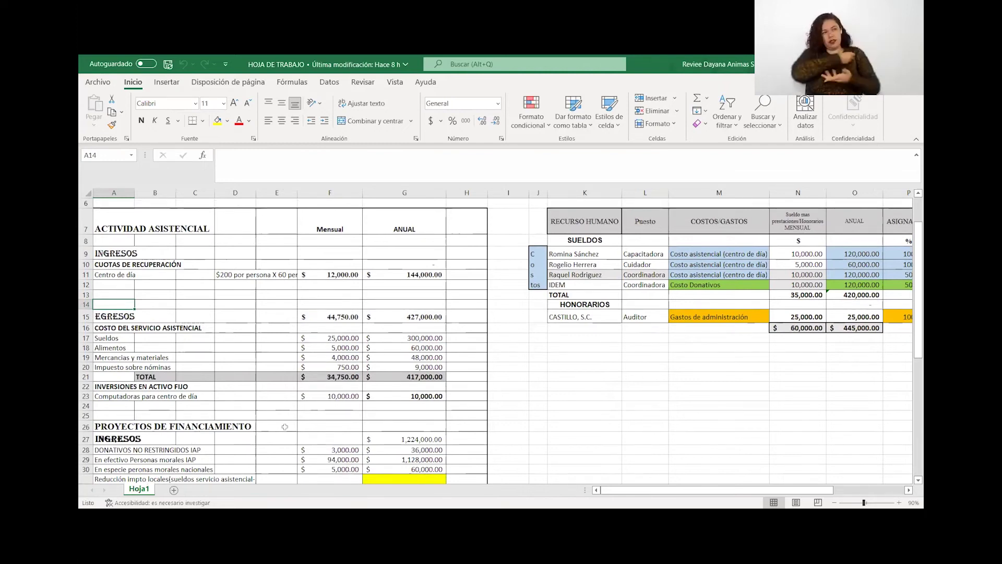
{"action": "scroll", "coordinate": [282, 426], "scroll_direction": "down", "scroll_amount": 1}
{"action": "scroll", "coordinate": [159, 408], "scroll_direction": "down", "scroll_amount": 1}
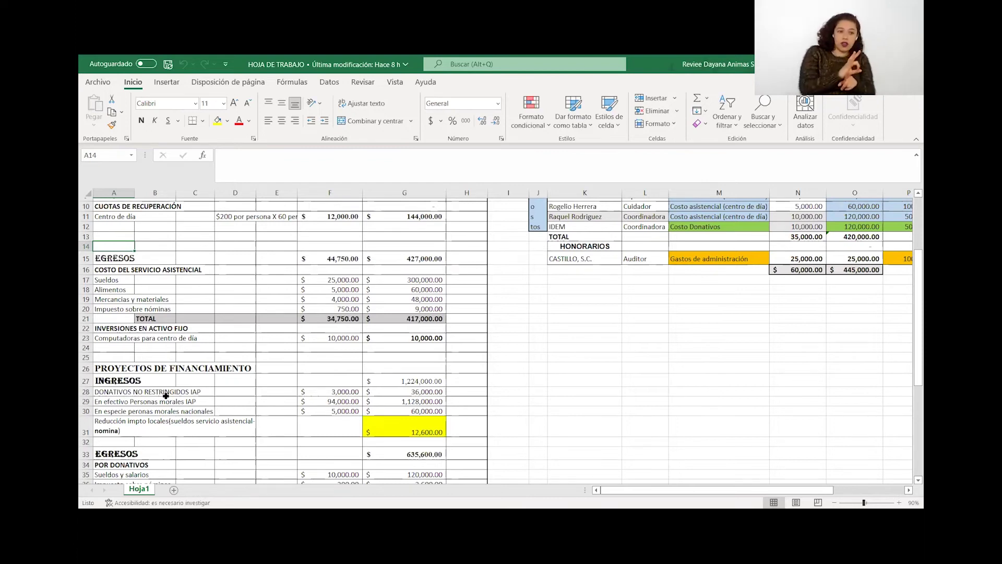
{"action": "scroll", "coordinate": [209, 481], "scroll_direction": "down", "scroll_amount": 4}
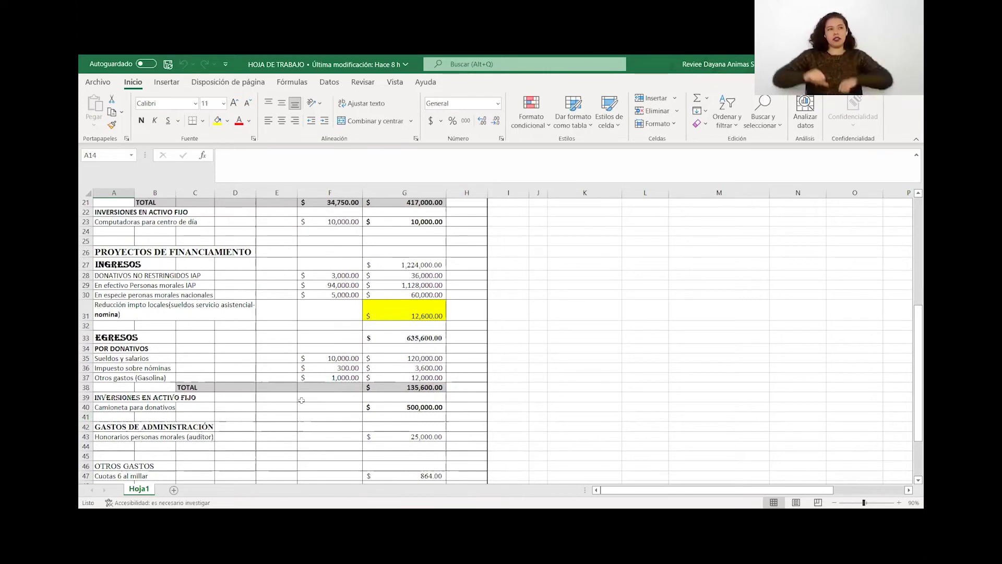
{"action": "scroll", "coordinate": [313, 412], "scroll_direction": "down", "scroll_amount": 1}
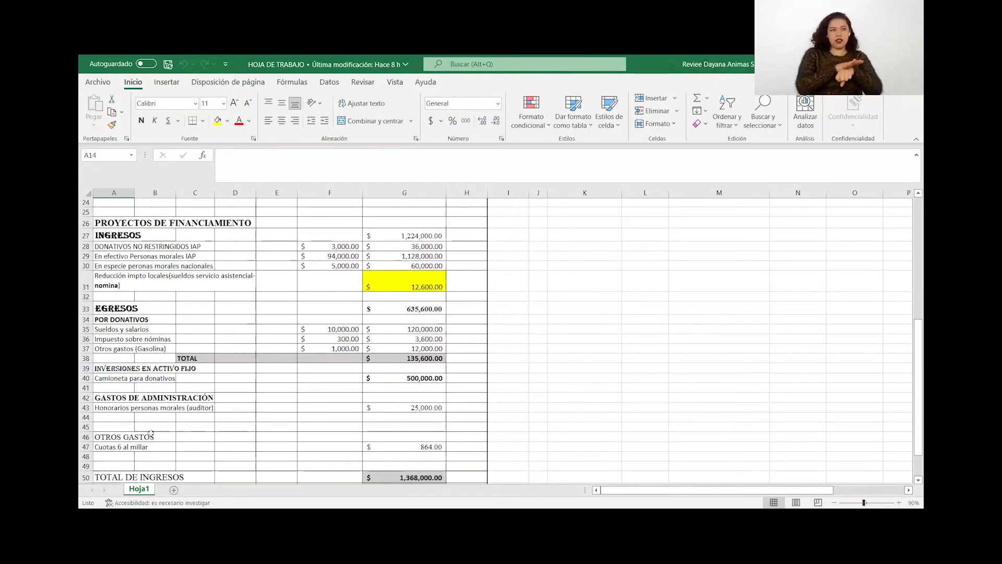
{"action": "scroll", "coordinate": [156, 425], "scroll_direction": "down", "scroll_amount": 1}
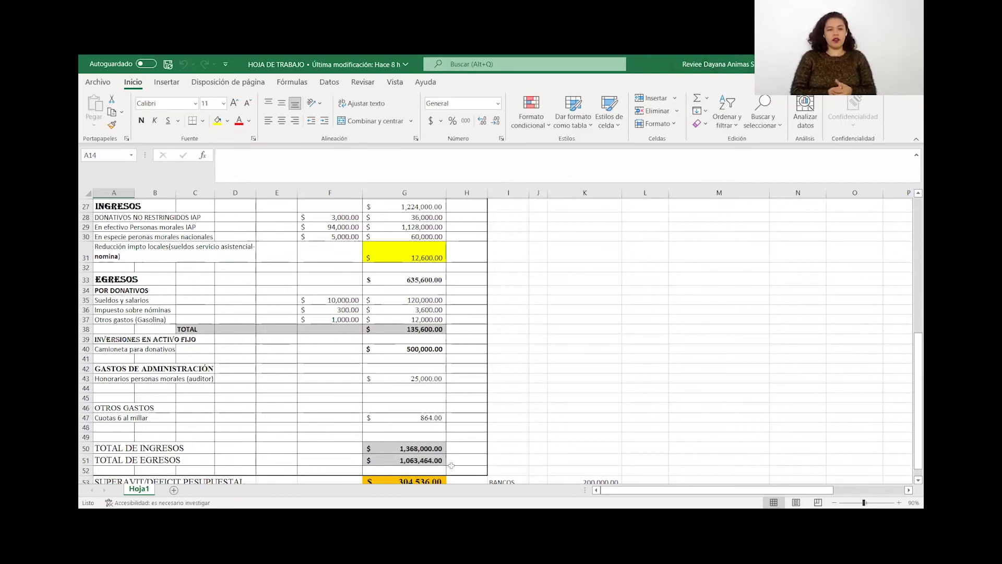
{"action": "scroll", "coordinate": [417, 462], "scroll_direction": "down", "scroll_amount": 1}
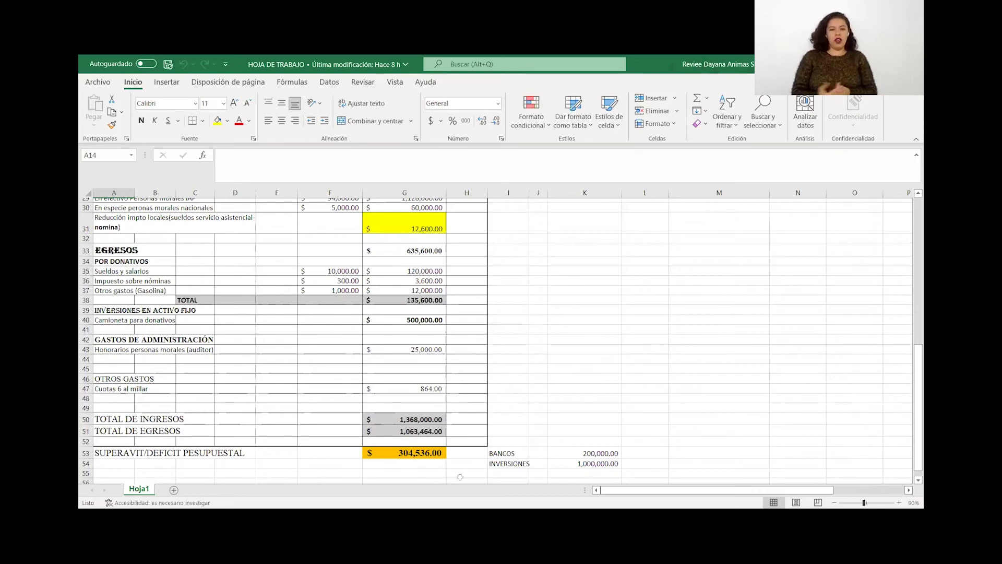
{"action": "scroll", "coordinate": [437, 358], "scroll_direction": "up", "scroll_amount": 2}
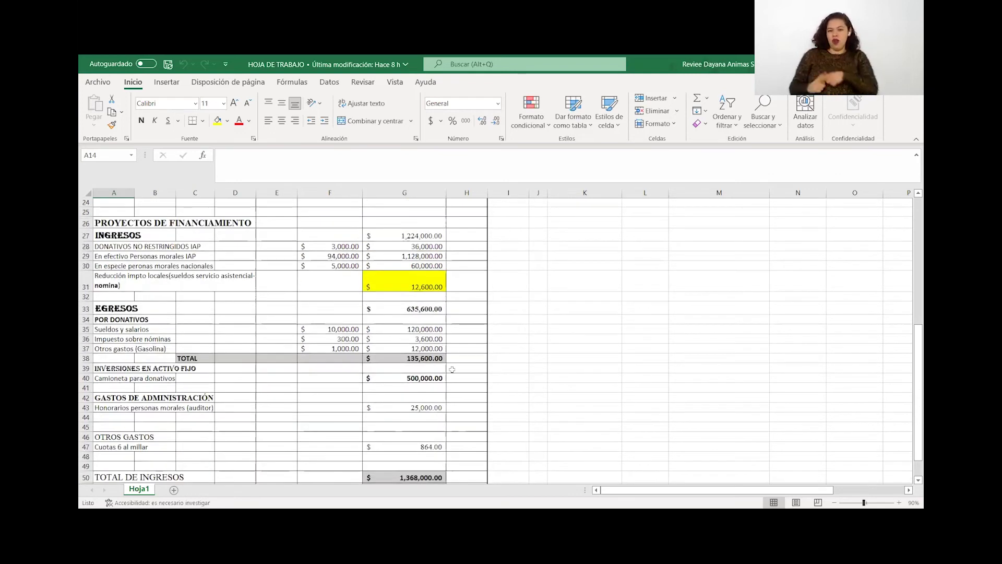
{"action": "scroll", "coordinate": [452, 369], "scroll_direction": "up", "scroll_amount": 8}
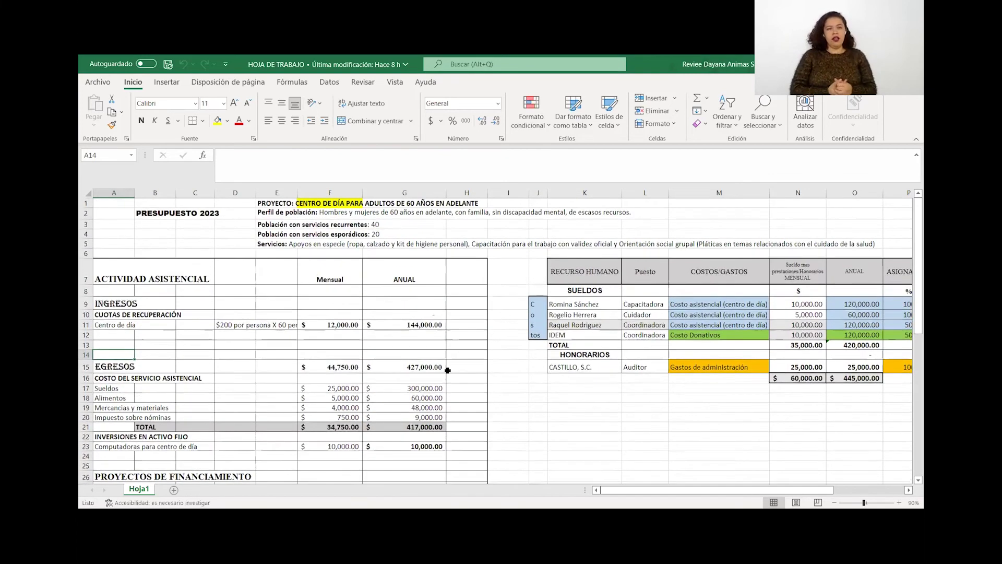
{"action": "scroll", "coordinate": [448, 369], "scroll_direction": "down", "scroll_amount": 3}
{"action": "scroll", "coordinate": [418, 414], "scroll_direction": "down", "scroll_amount": 7}
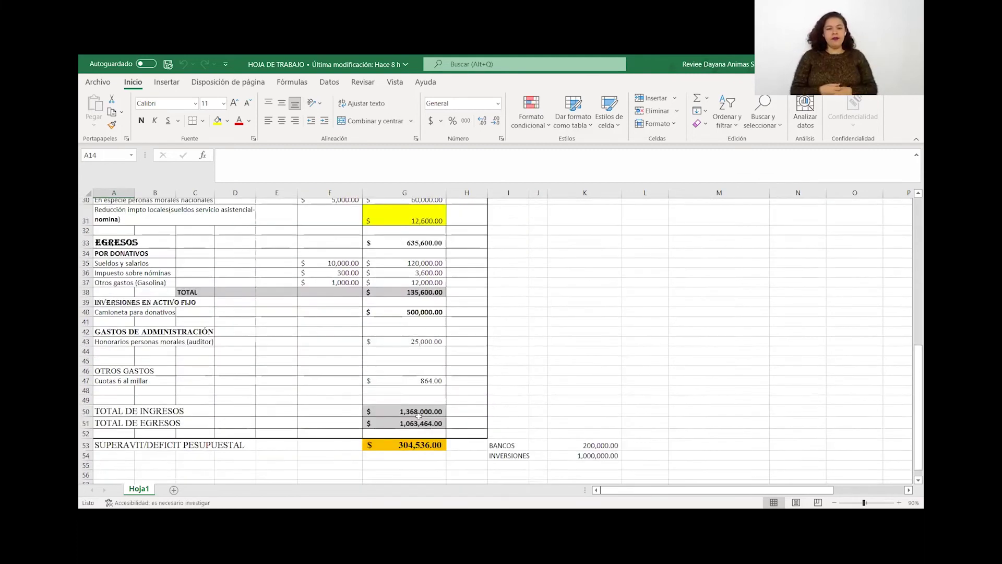
{"action": "scroll", "coordinate": [418, 414], "scroll_direction": "down", "scroll_amount": 1}
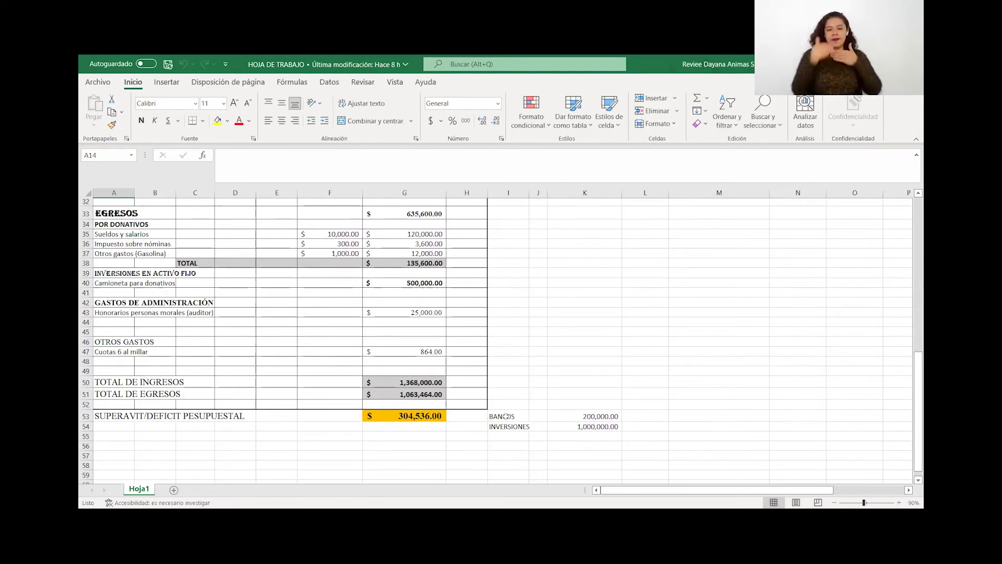
{"action": "scroll", "coordinate": [625, 443], "scroll_direction": "up", "scroll_amount": 3}
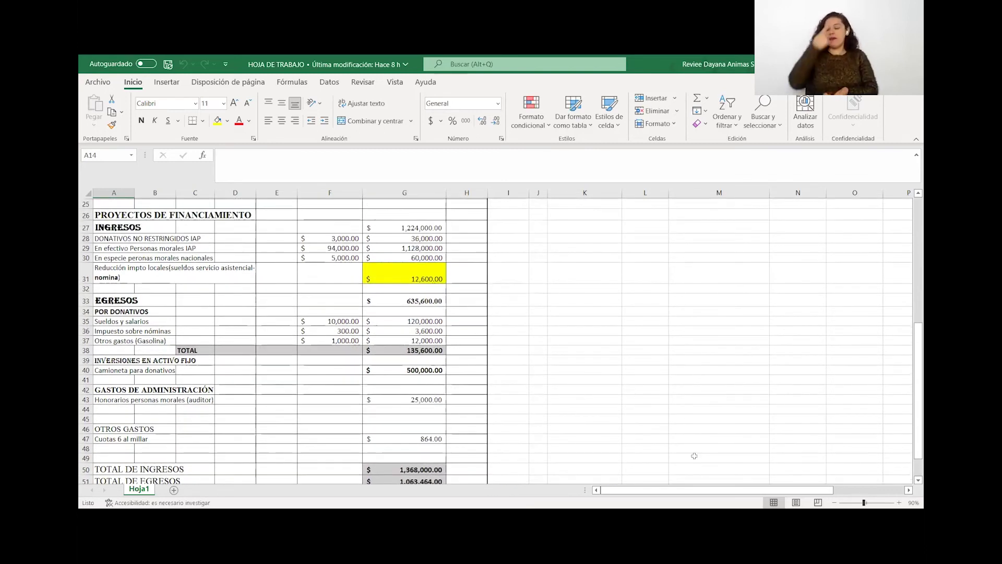
{"action": "scroll", "coordinate": [695, 455], "scroll_direction": "up", "scroll_amount": 3}
{"action": "scroll", "coordinate": [696, 454], "scroll_direction": "up", "scroll_amount": 5}
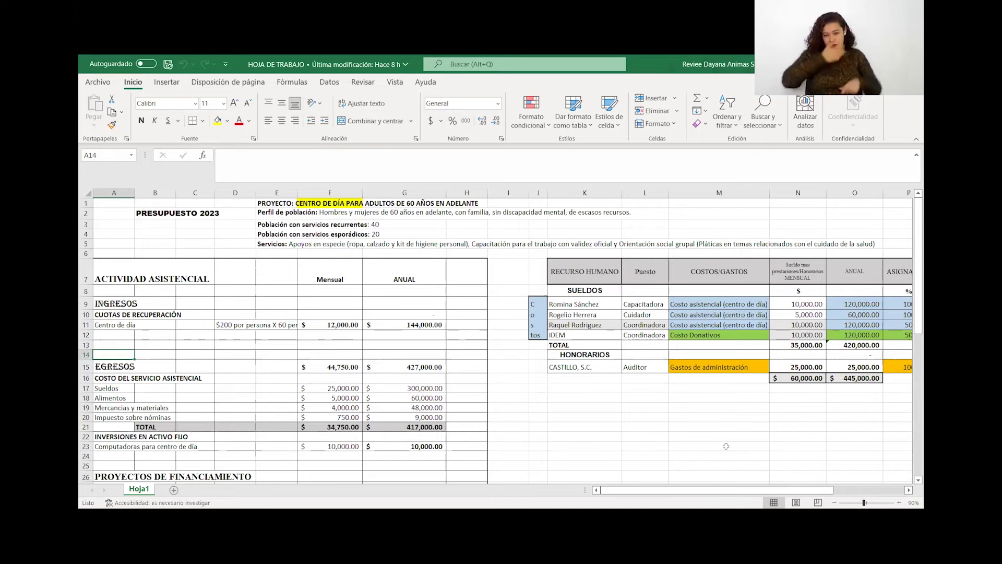
Scroll the Hoja1 2023 budget sheet down to the PROYECTOS DE FINANCIAMIENTO rows
{"action": "left_click", "coordinate": [908, 491]}
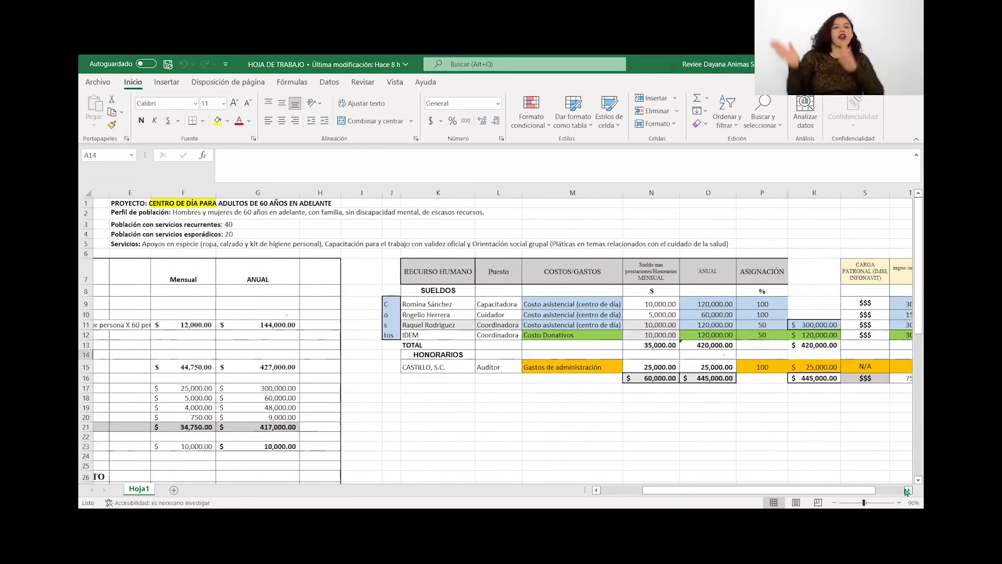
{"action": "left_click", "coordinate": [908, 490]}
{"action": "left_click", "coordinate": [908, 490]}
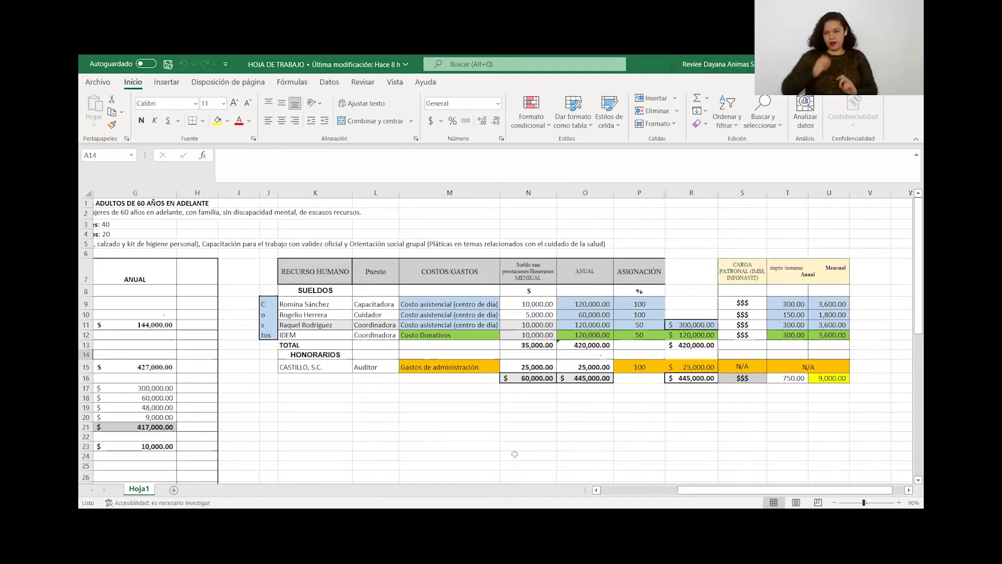
{"action": "scroll", "coordinate": [514, 454], "scroll_direction": "left", "scroll_amount": 6}
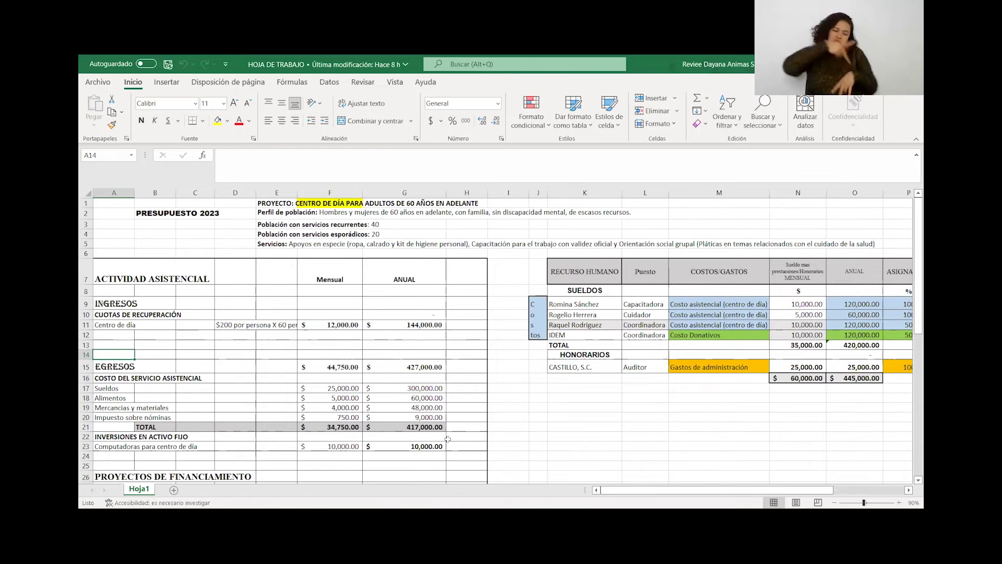
{"action": "scroll", "coordinate": [485, 439], "scroll_direction": "down", "scroll_amount": 2}
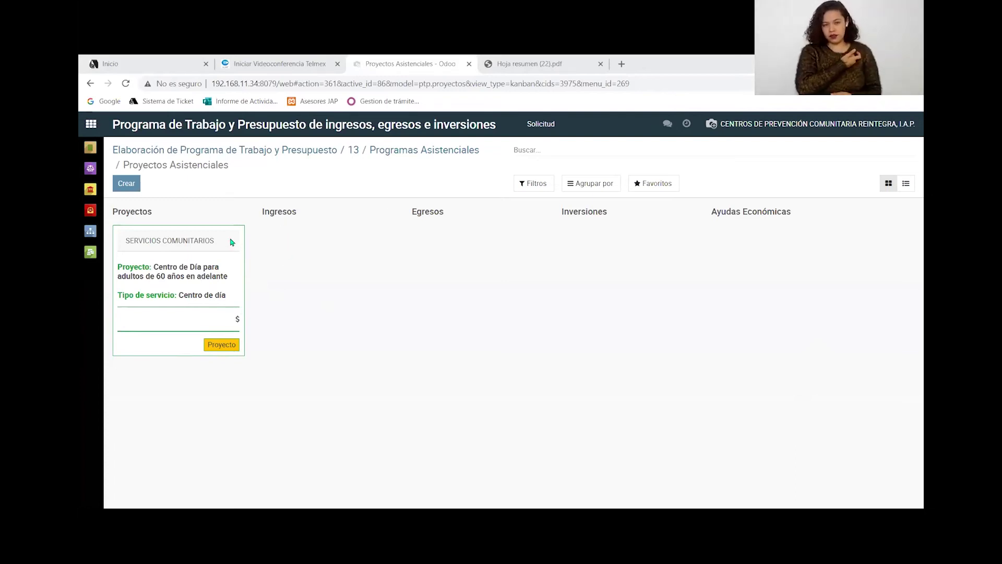
Drag the SERVICIOS COMUNITARIOS card toward Egresos and back, leaving it in Ingresos
{"action": "left_click_drag", "start_coordinate": [231, 241], "coordinate": [347, 251]}
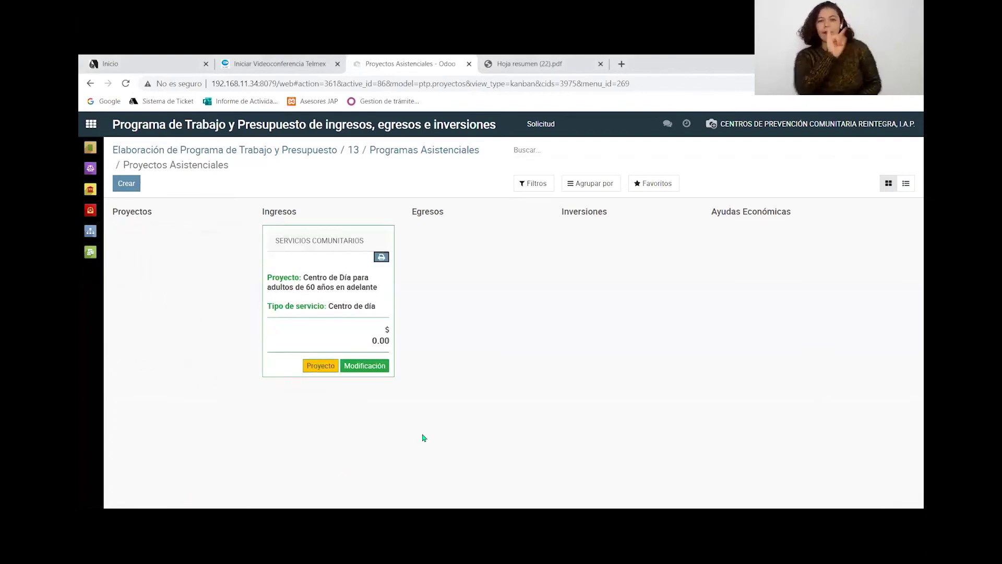
{"action": "left_click_drag", "start_coordinate": [383, 238], "coordinate": [783, 240]}
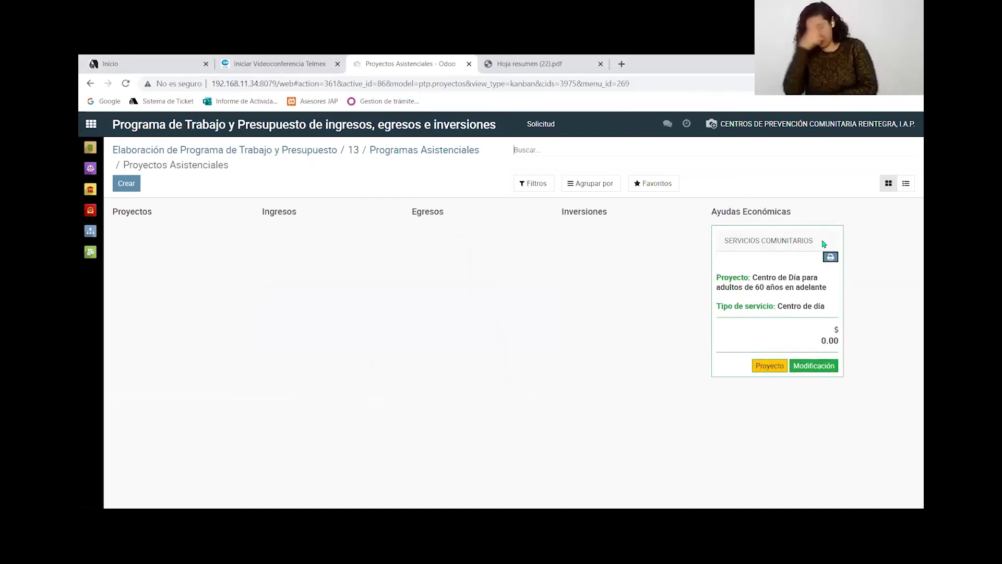
{"action": "left_click_drag", "start_coordinate": [822, 245], "coordinate": [309, 303]}
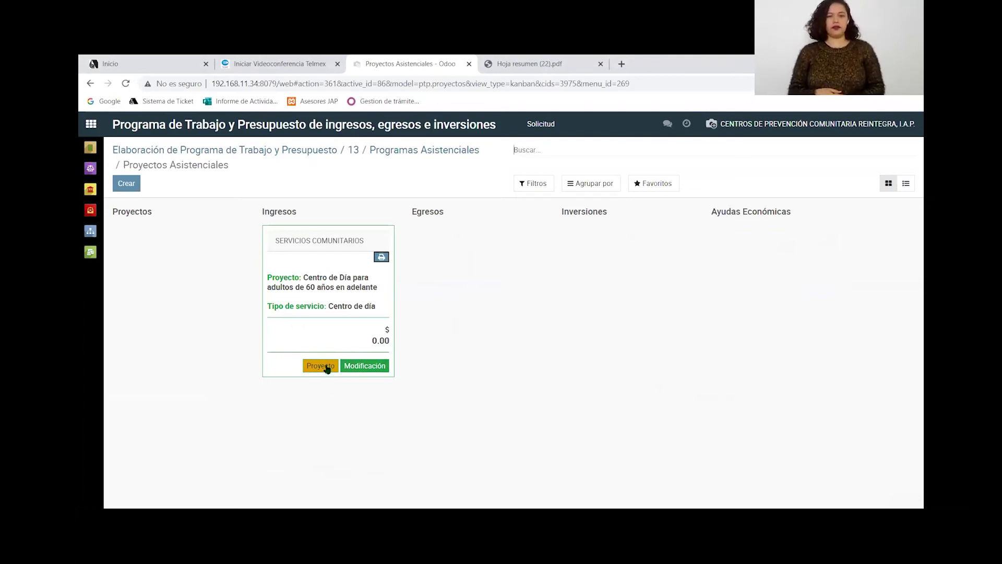
{"action": "left_click", "coordinate": [327, 366]}
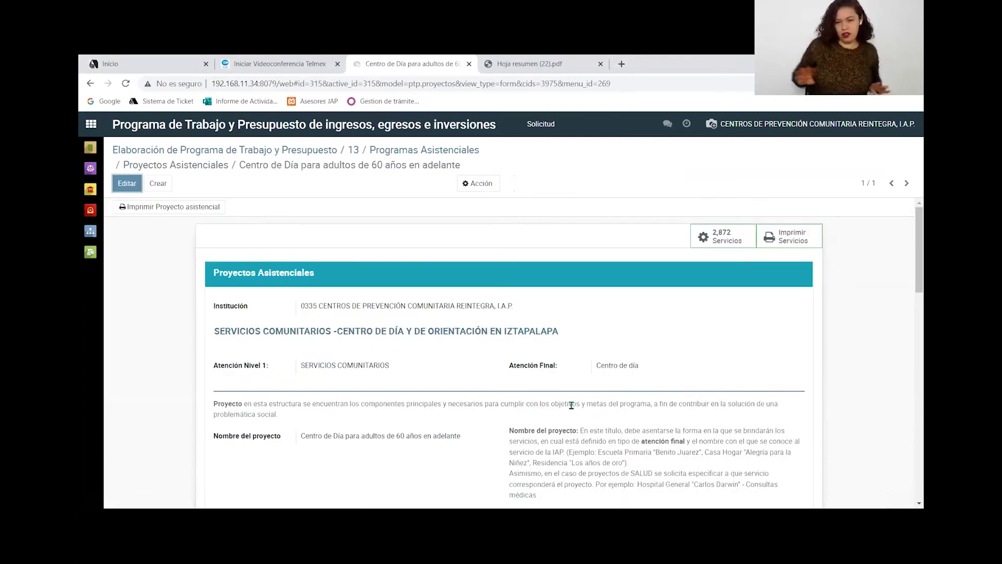
{"action": "scroll", "coordinate": [571, 405], "scroll_direction": "down", "scroll_amount": 2}
{"action": "scroll", "coordinate": [571, 405], "scroll_direction": "down", "scroll_amount": 3}
{"action": "scroll", "coordinate": [571, 405], "scroll_direction": "up", "scroll_amount": 2}
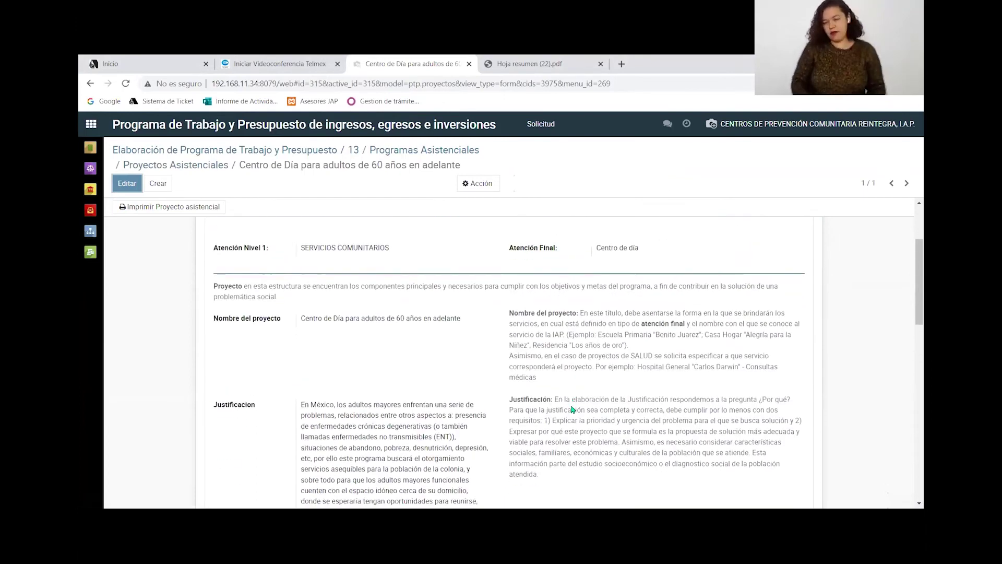
{"action": "scroll", "coordinate": [571, 404], "scroll_direction": "down", "scroll_amount": 4}
{"action": "scroll", "coordinate": [571, 405], "scroll_direction": "down", "scroll_amount": 7}
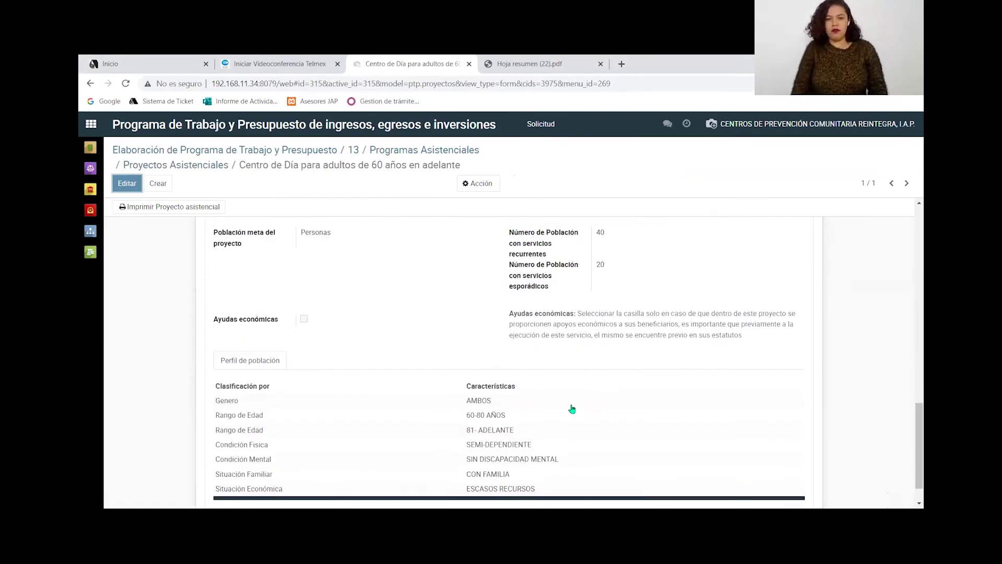
{"action": "scroll", "coordinate": [572, 408], "scroll_direction": "up", "scroll_amount": 3}
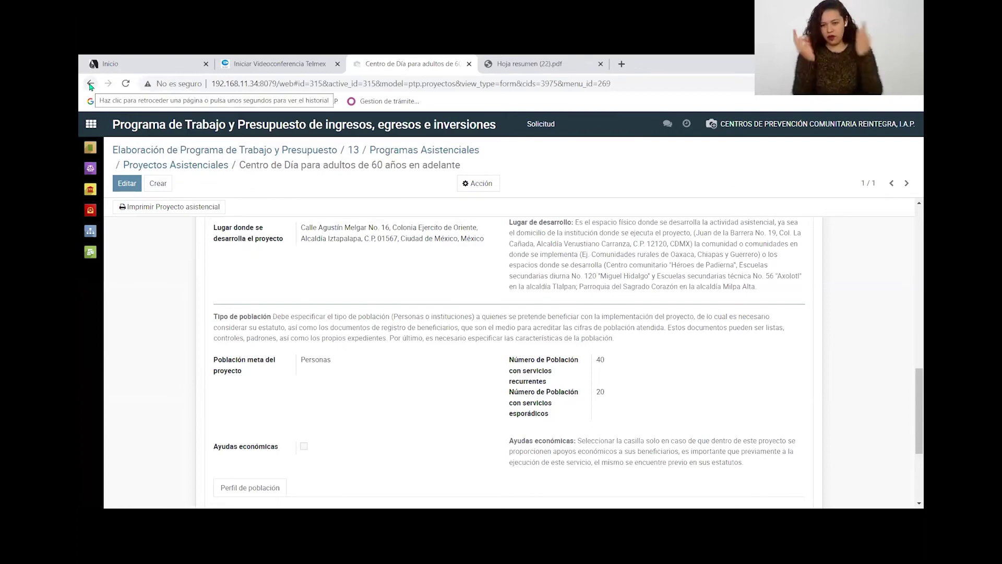
{"action": "left_click", "coordinate": [90, 84]}
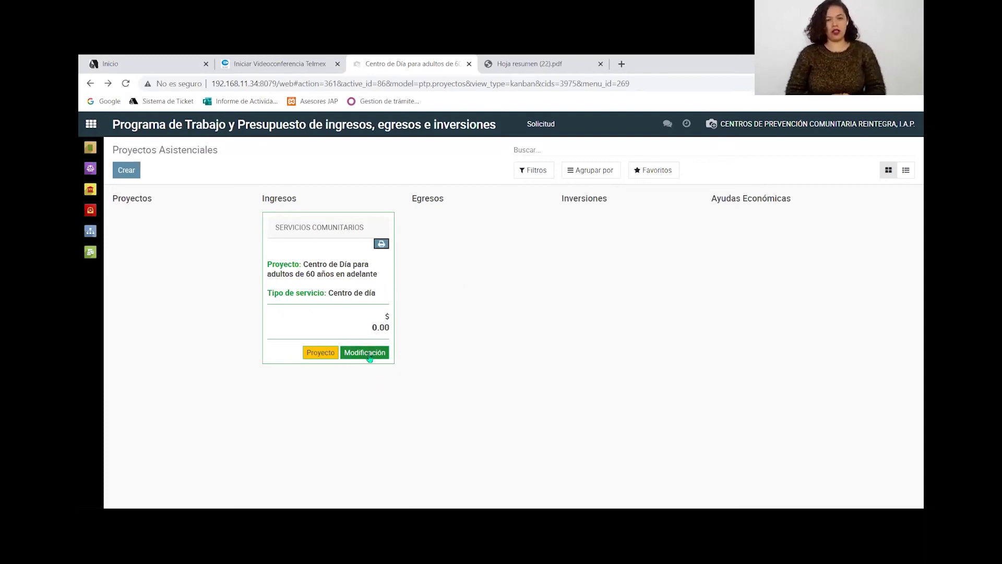
Create a new income entry for the Centro de Día project and show its account list
{"action": "left_click", "coordinate": [368, 353]}
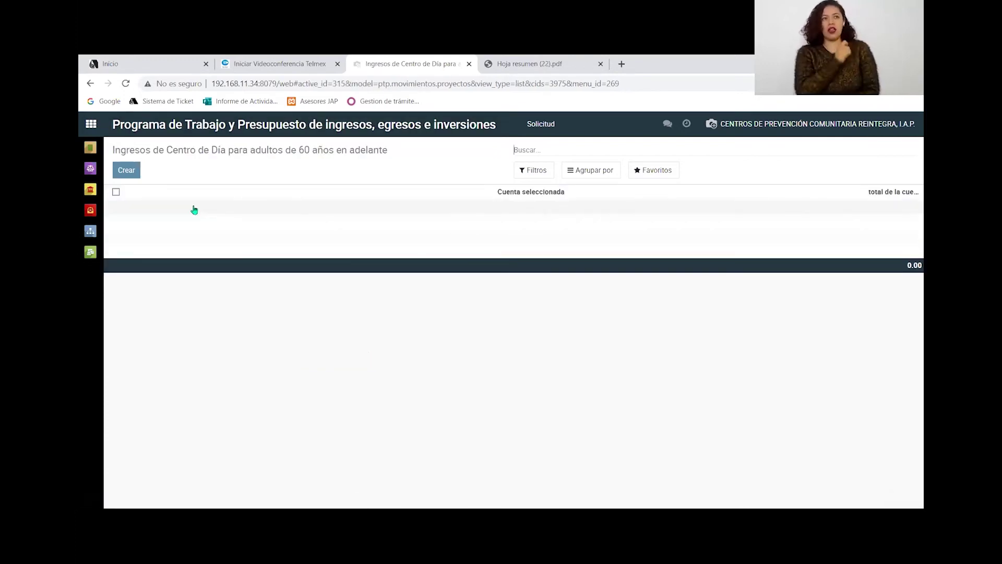
{"action": "left_click", "coordinate": [130, 172]}
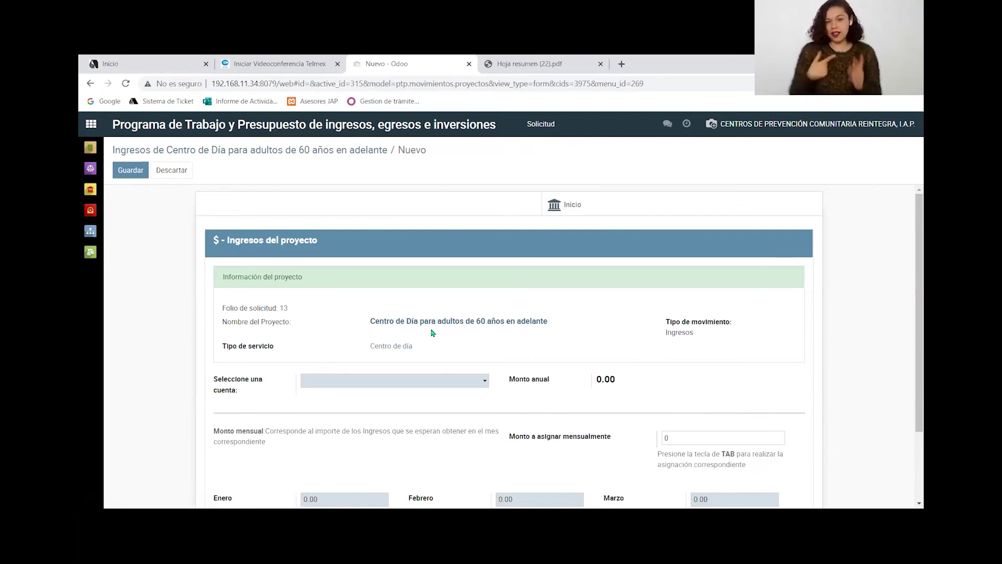
{"action": "left_click", "coordinate": [488, 383]}
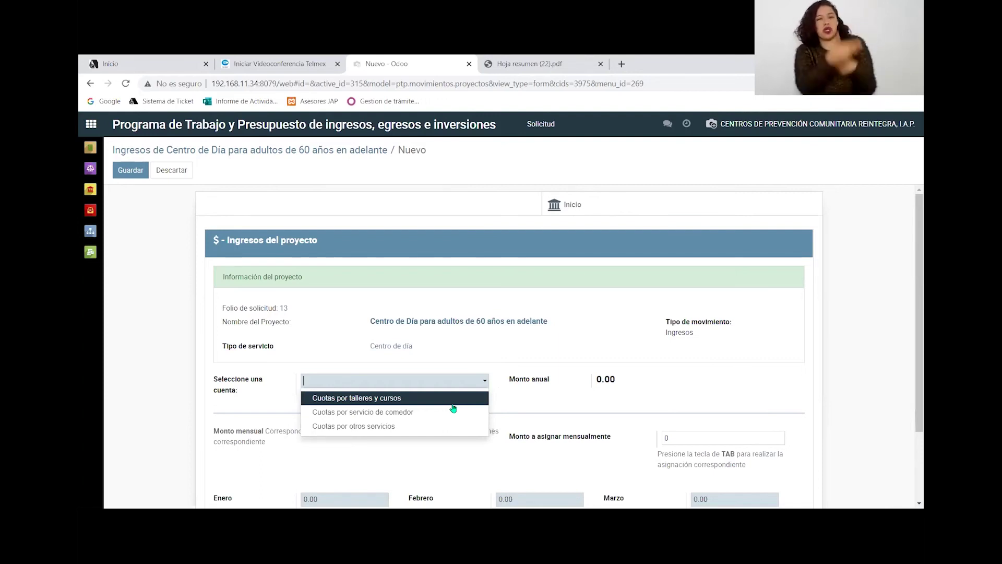
Choose Cuotas por talleres y cursos at 12000 monthly, fixing March to 12000, totalling 144,000.00
{"action": "left_click", "coordinate": [425, 403]}
{"action": "scroll", "coordinate": [717, 414], "scroll_direction": "down", "scroll_amount": 2}
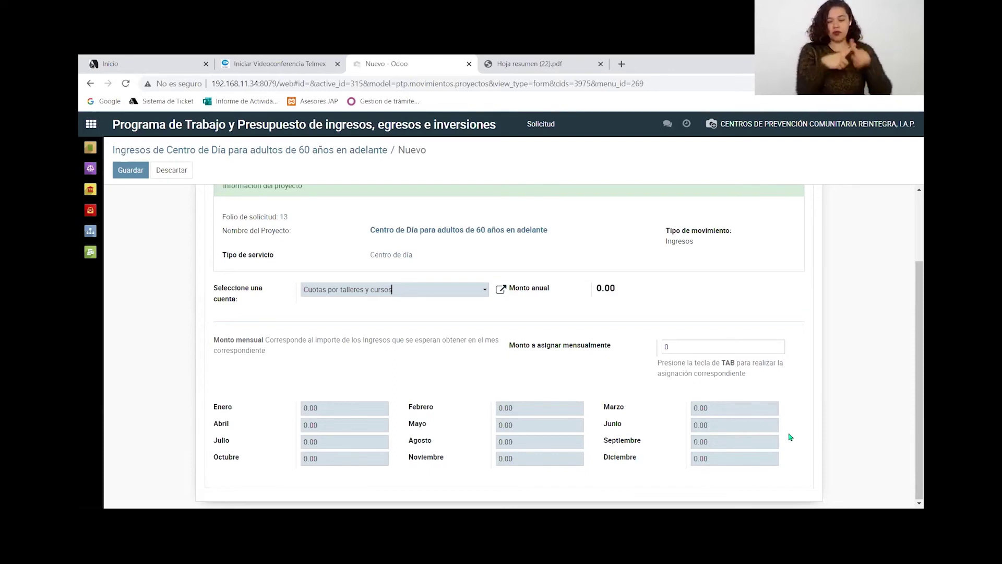
{"action": "left_click", "coordinate": [684, 345]}
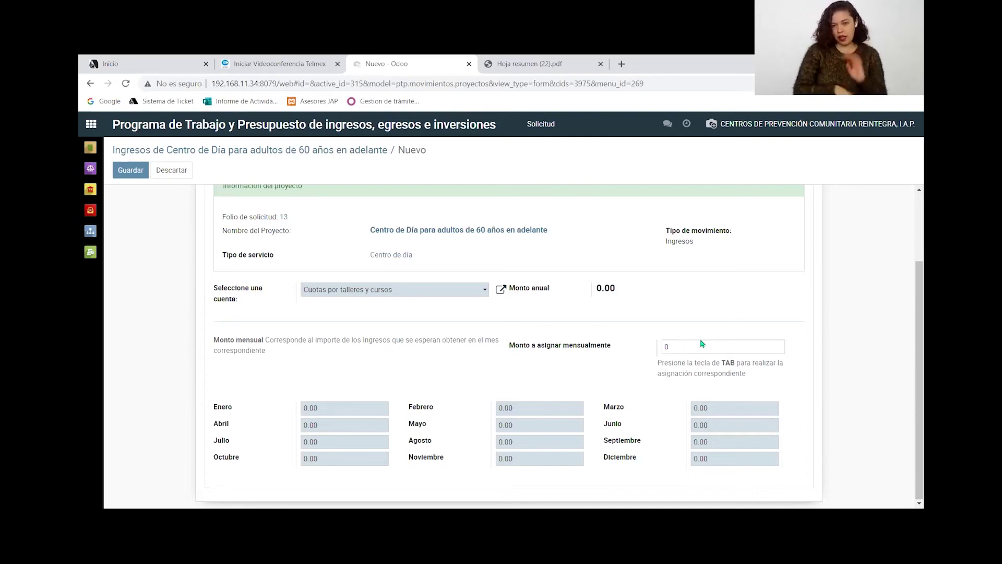
{"action": "key", "text": "BackSpace"}
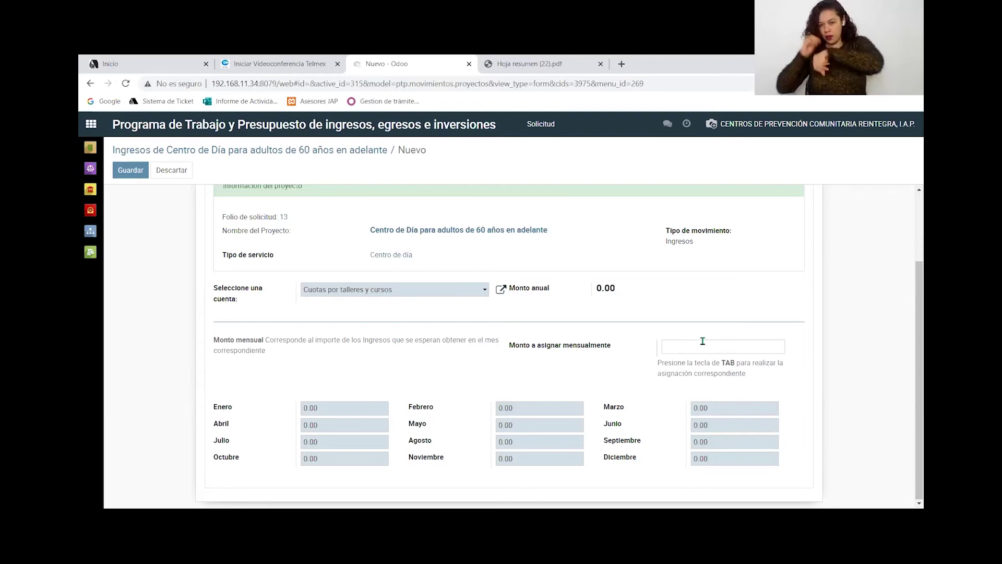
{"action": "type", "text": "12000"}
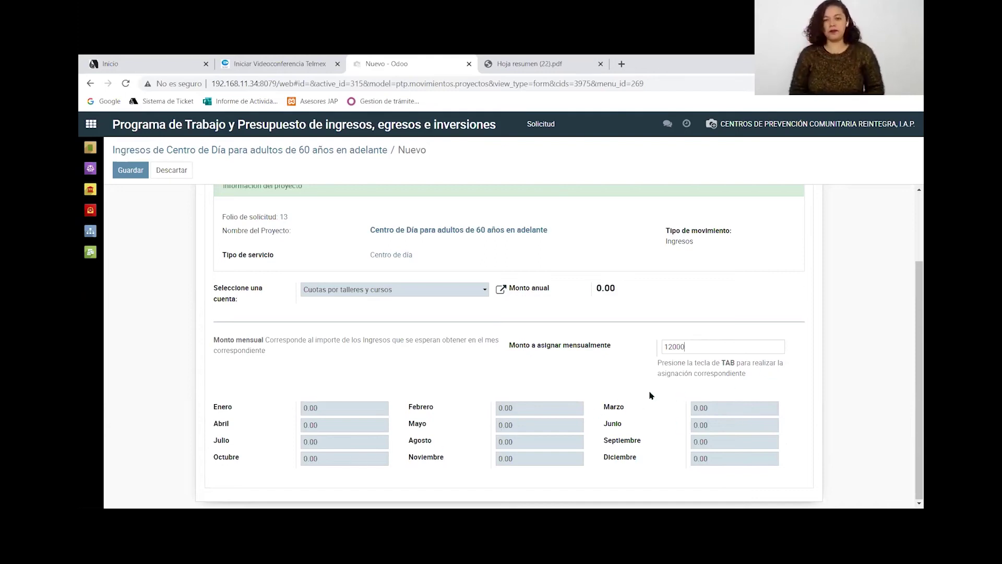
{"action": "key", "text": "Tab"}
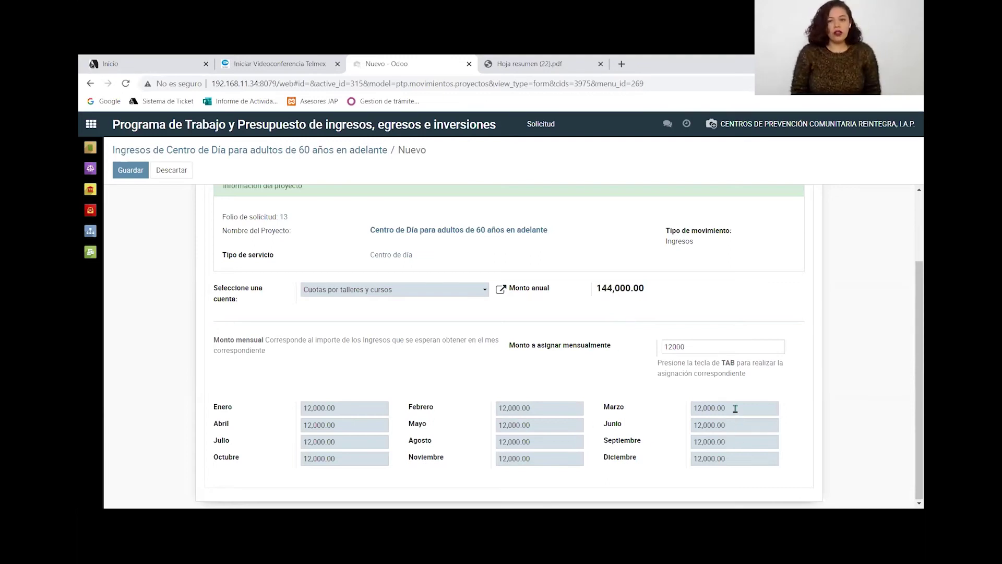
{"action": "left_click_drag", "start_coordinate": [734, 409], "coordinate": [692, 412]}
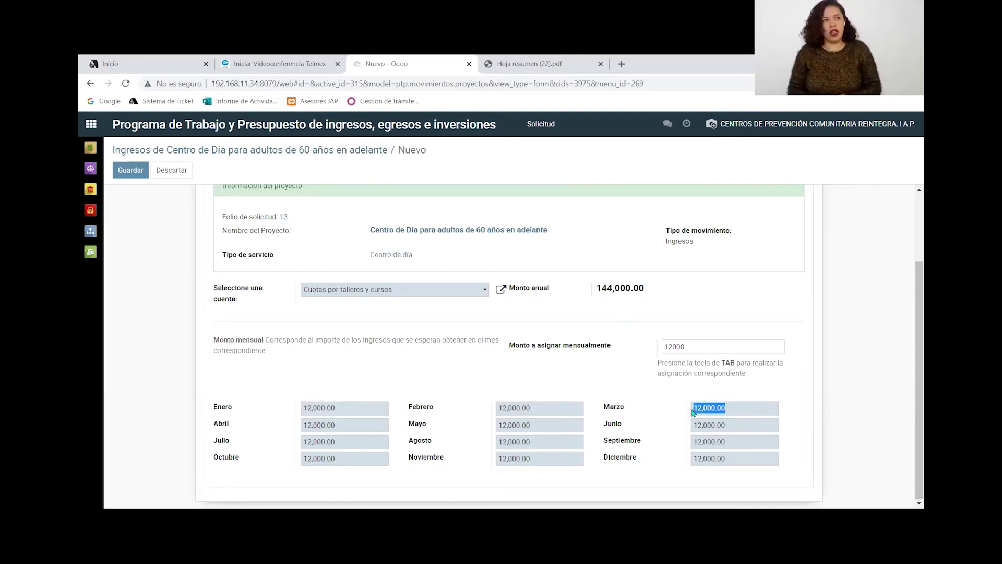
{"action": "type", "text": "4000"}
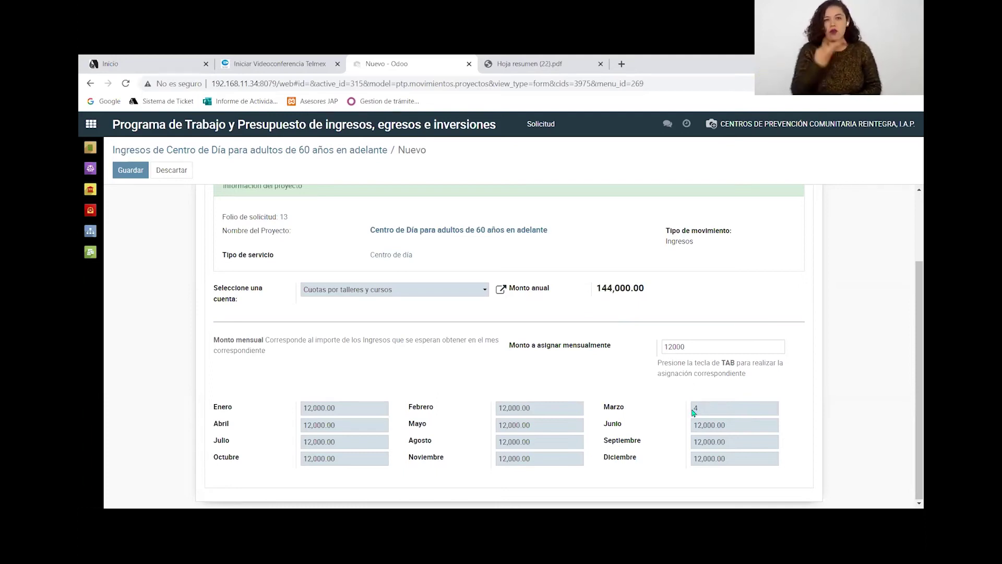
{"action": "key", "text": "BackSpace"}
{"action": "key", "text": "BackSpace"}
{"action": "key", "text": "BackSpace"}
{"action": "type", "text": "1"}
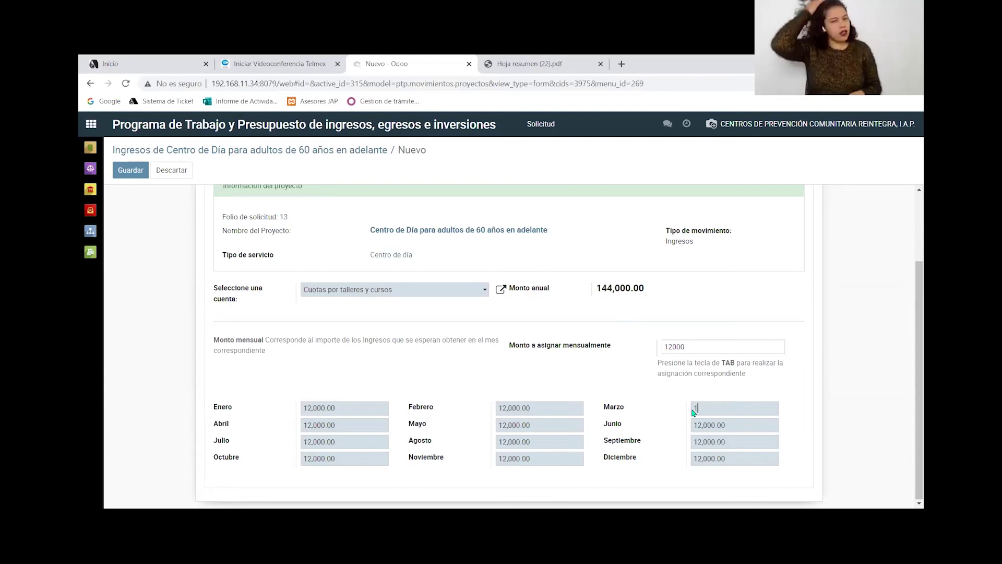
{"action": "type", "text": "2000"}
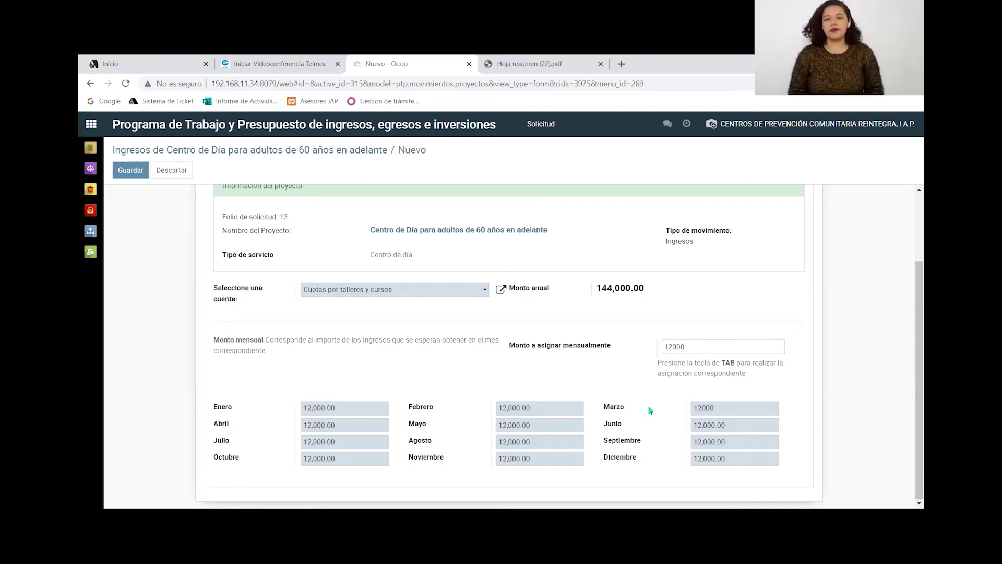
{"action": "scroll", "coordinate": [569, 304], "scroll_direction": "up", "scroll_amount": 2}
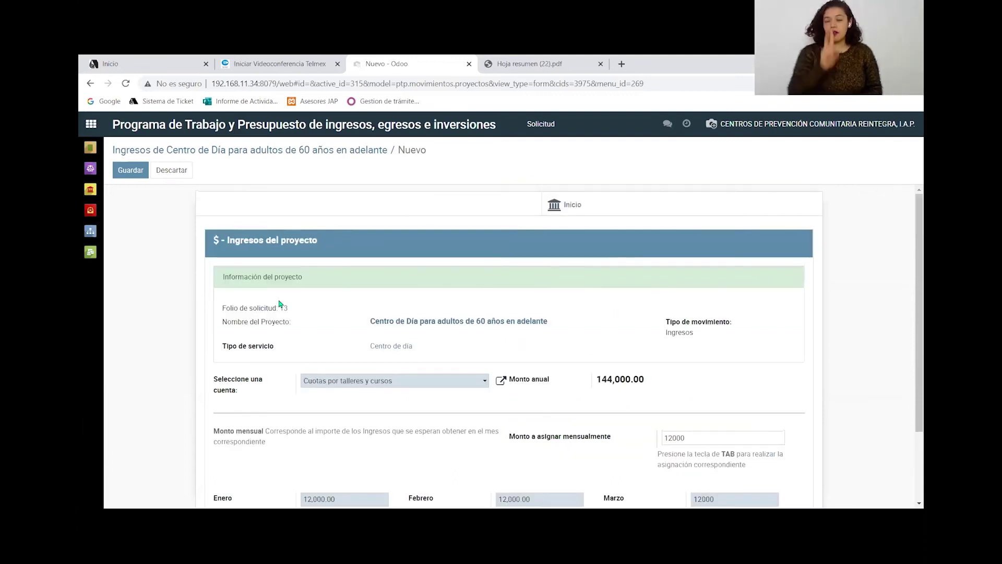
Save the 144,000.00 workshop-fee income entry and return to the income list
{"action": "left_click", "coordinate": [129, 171]}
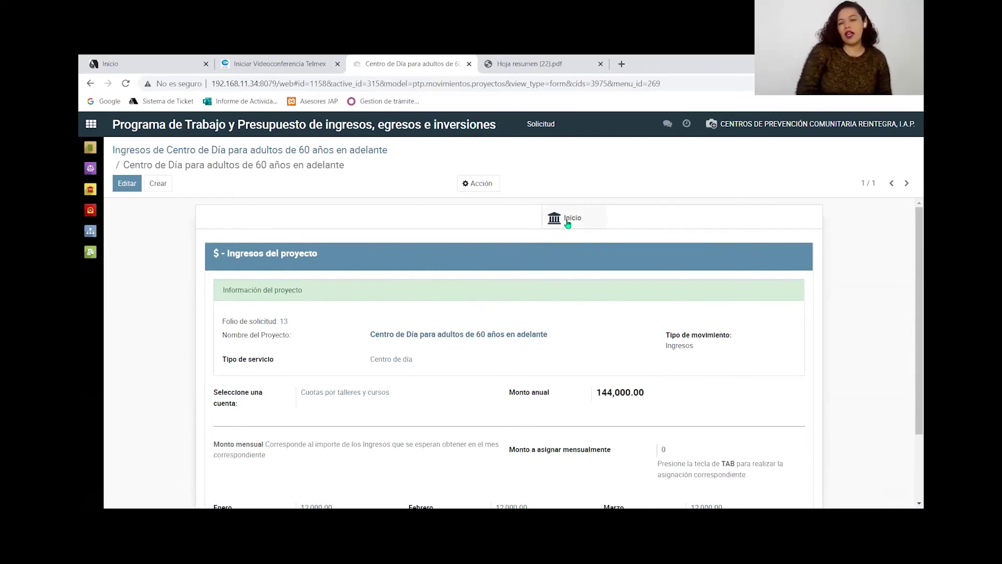
{"action": "left_click", "coordinate": [91, 84]}
{"action": "left_click", "coordinate": [91, 84]}
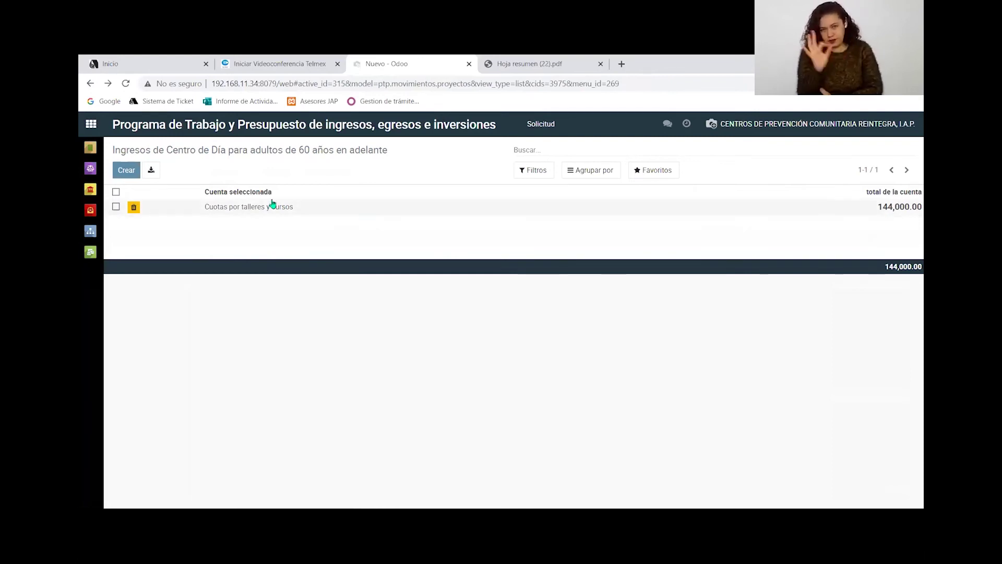
Go back through request 13 to the board, move the card to Egresos and open its expenses
{"action": "left_click", "coordinate": [368, 133]}
{"action": "left_click", "coordinate": [286, 206]}
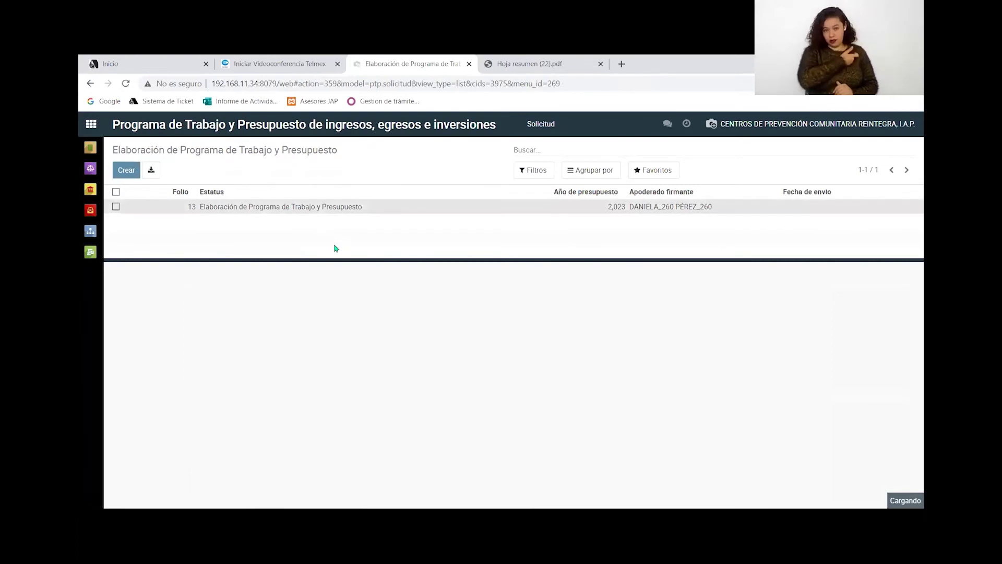
{"action": "left_click", "coordinate": [379, 301]}
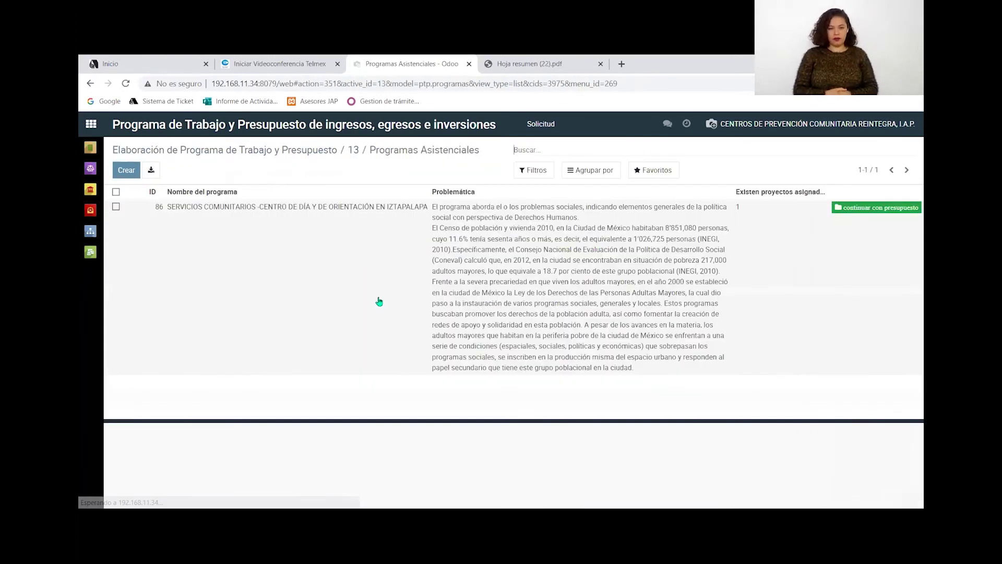
{"action": "left_click", "coordinate": [879, 209]}
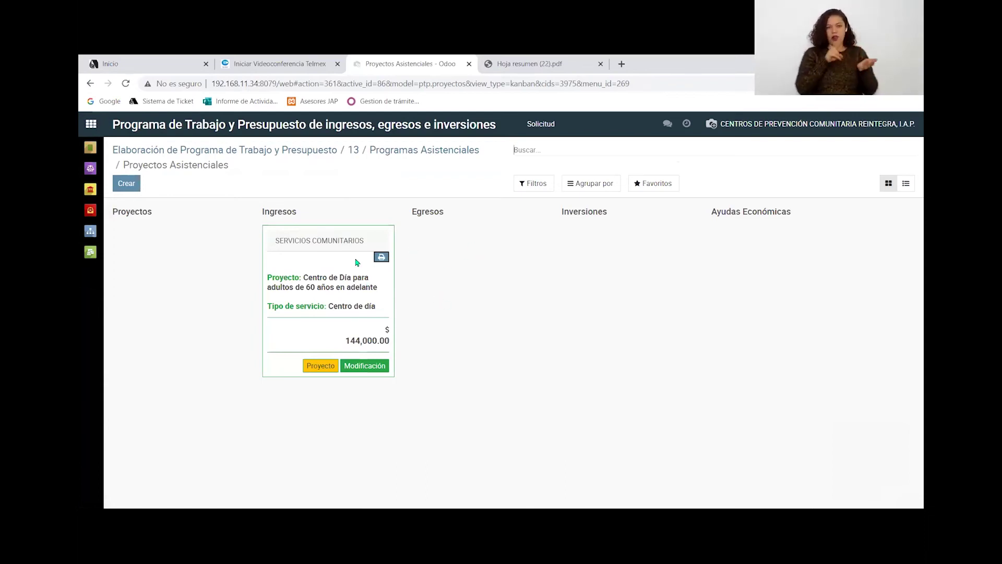
{"action": "left_click_drag", "start_coordinate": [315, 241], "coordinate": [428, 251]}
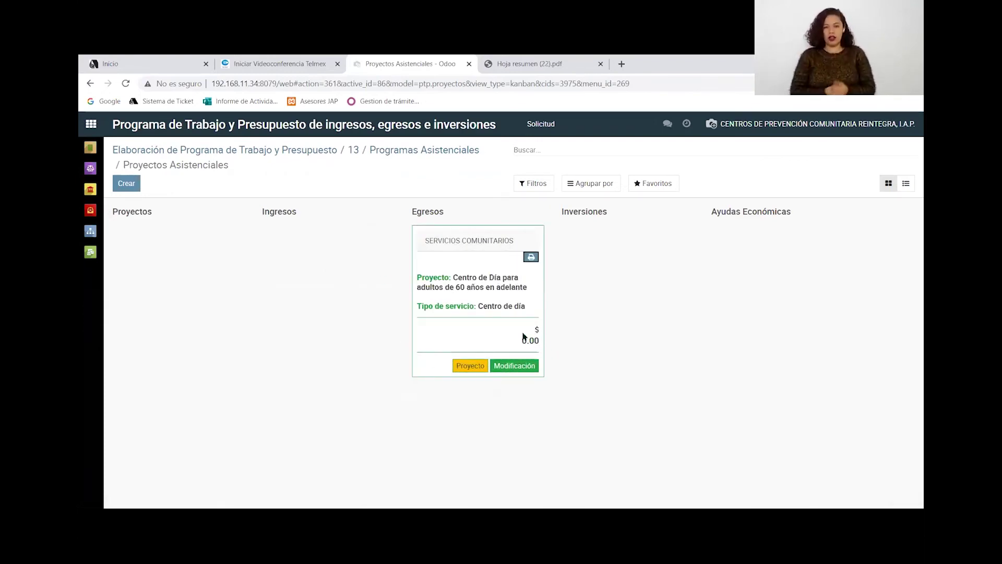
{"action": "left_click", "coordinate": [516, 368]}
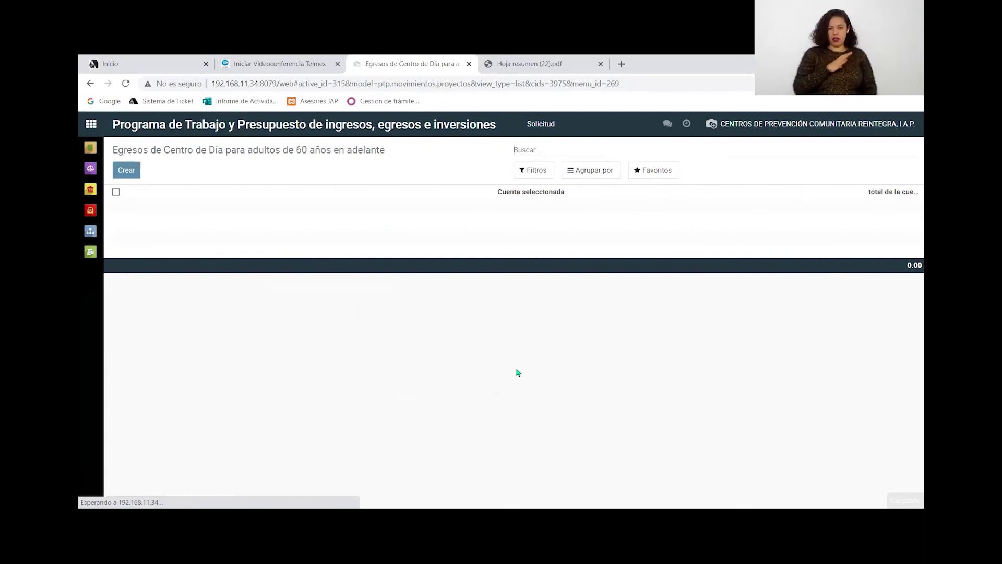
Start a new expense entry for the day-centre project, browse the full account list, then close it
{"action": "left_click", "coordinate": [125, 172]}
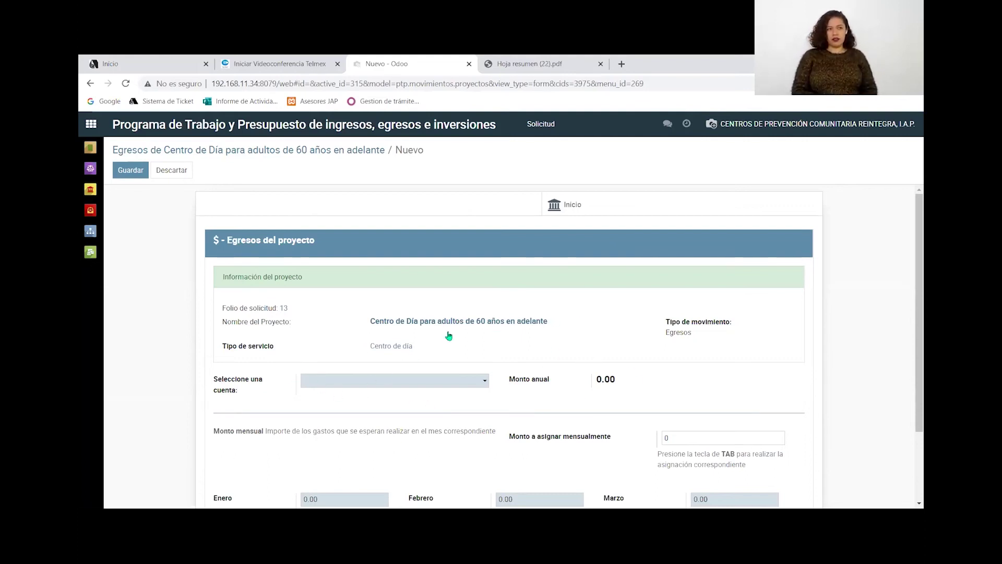
{"action": "left_click_drag", "start_coordinate": [439, 331], "coordinate": [438, 356]}
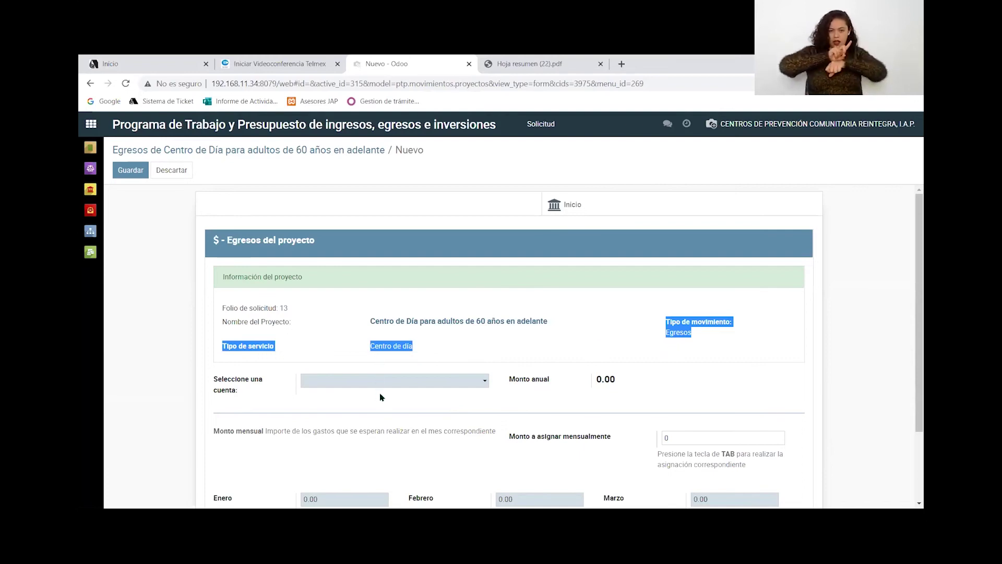
{"action": "left_click", "coordinate": [481, 382]}
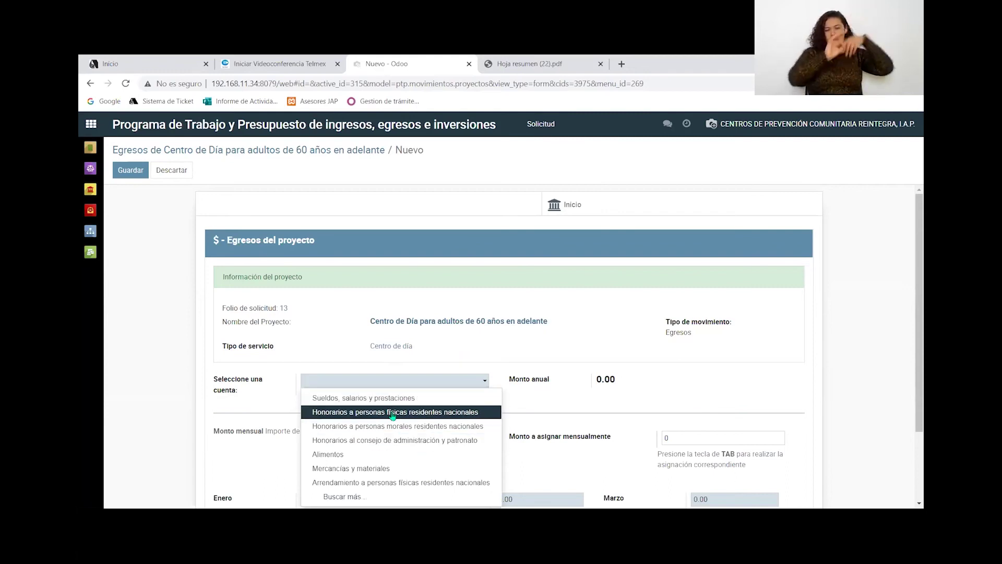
{"action": "left_click", "coordinate": [363, 497]}
{"action": "scroll", "coordinate": [365, 291], "scroll_direction": "down", "scroll_amount": 5}
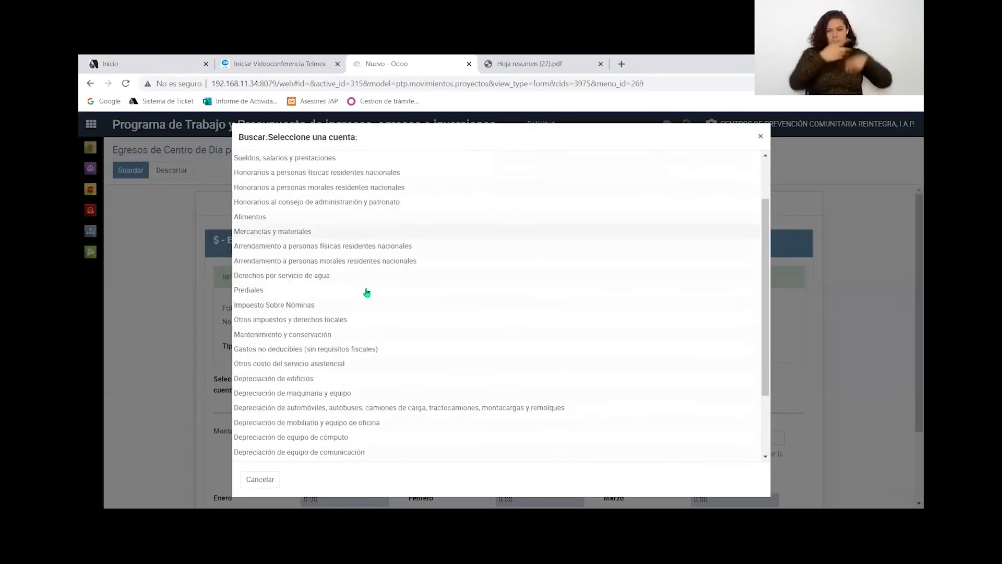
{"action": "scroll", "coordinate": [367, 292], "scroll_direction": "up", "scroll_amount": 5}
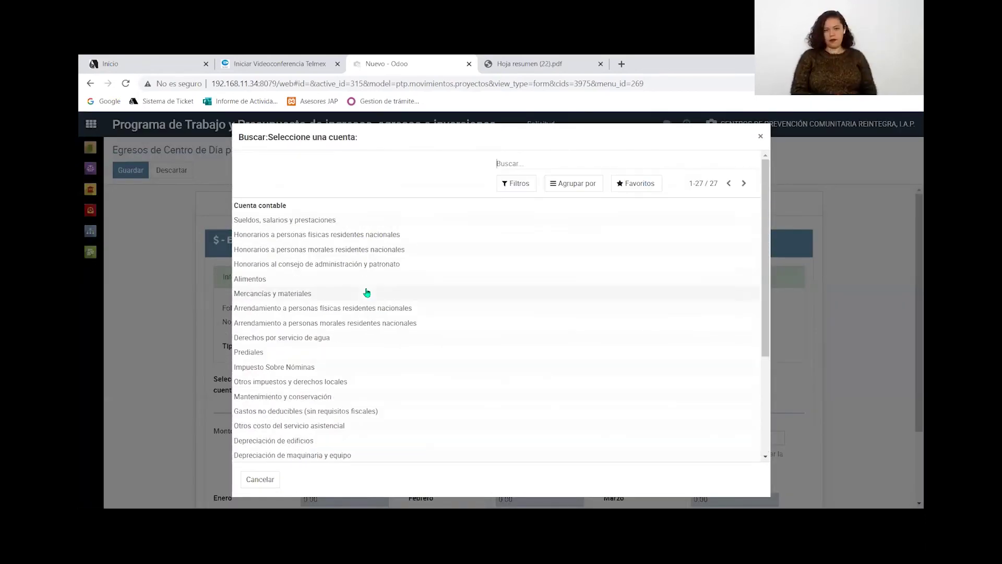
{"action": "left_click_drag", "start_coordinate": [389, 188], "coordinate": [673, 243]}
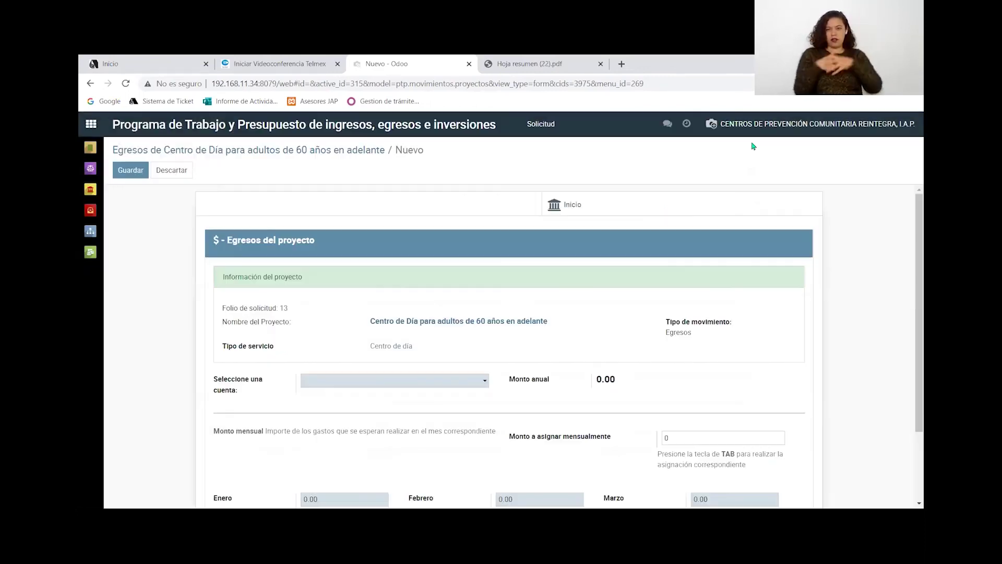
{"action": "left_click", "coordinate": [761, 136]}
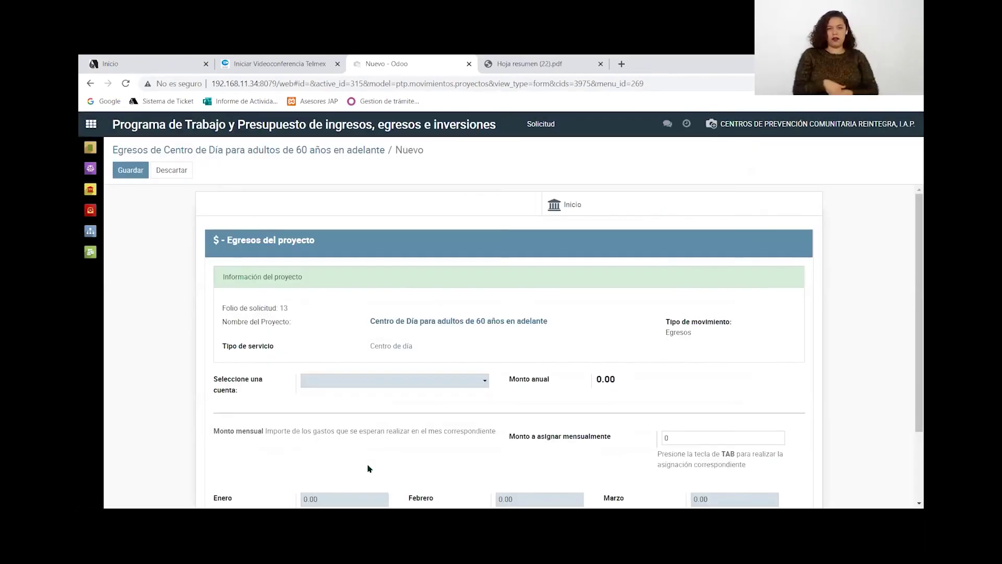
Save a Sueldos, salarios y prestaciones expense at 25,000 monthly, totalling 300,000.00 annually
{"action": "left_click", "coordinate": [485, 382]}
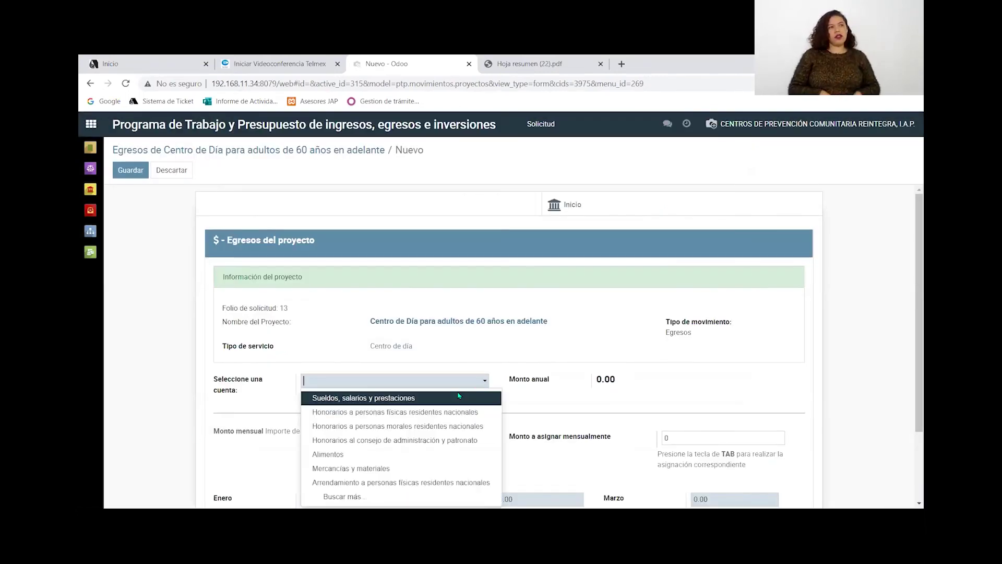
{"action": "left_click", "coordinate": [385, 400]}
{"action": "scroll", "coordinate": [667, 435], "scroll_direction": "down", "scroll_amount": 2}
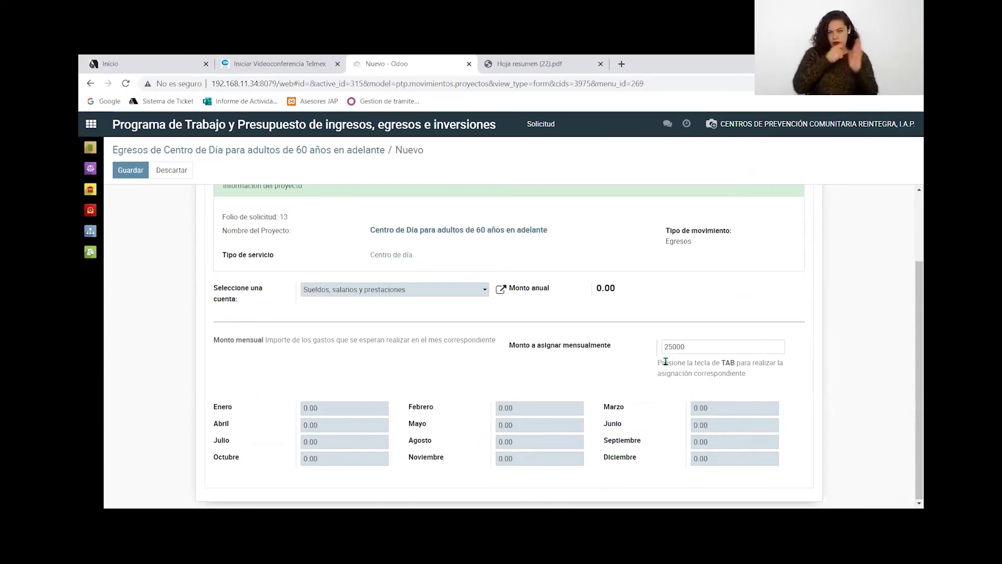
{"action": "key", "text": "Tab"}
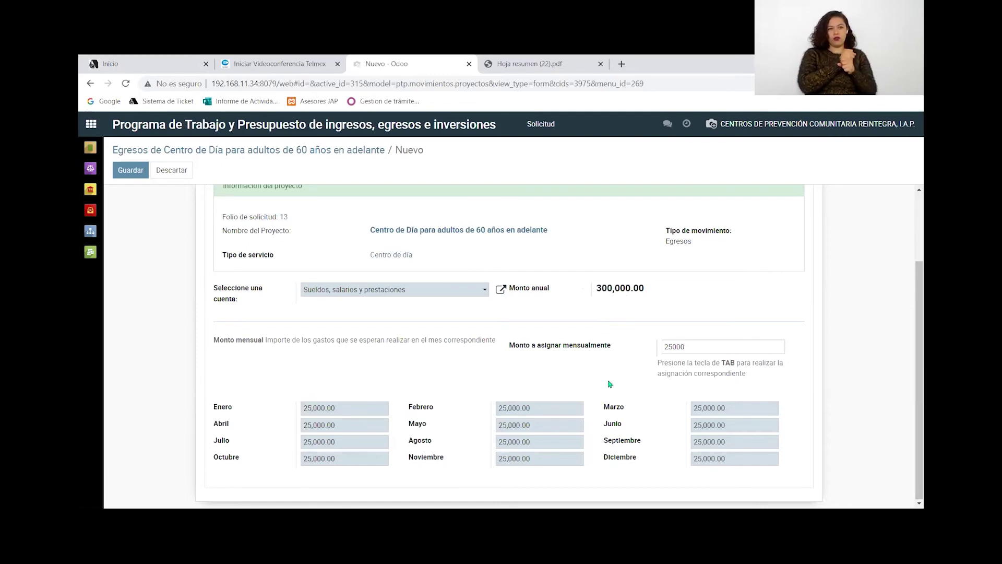
{"action": "scroll", "coordinate": [615, 367], "scroll_direction": "up", "scroll_amount": 2}
{"action": "scroll", "coordinate": [522, 345], "scroll_direction": "down", "scroll_amount": 2}
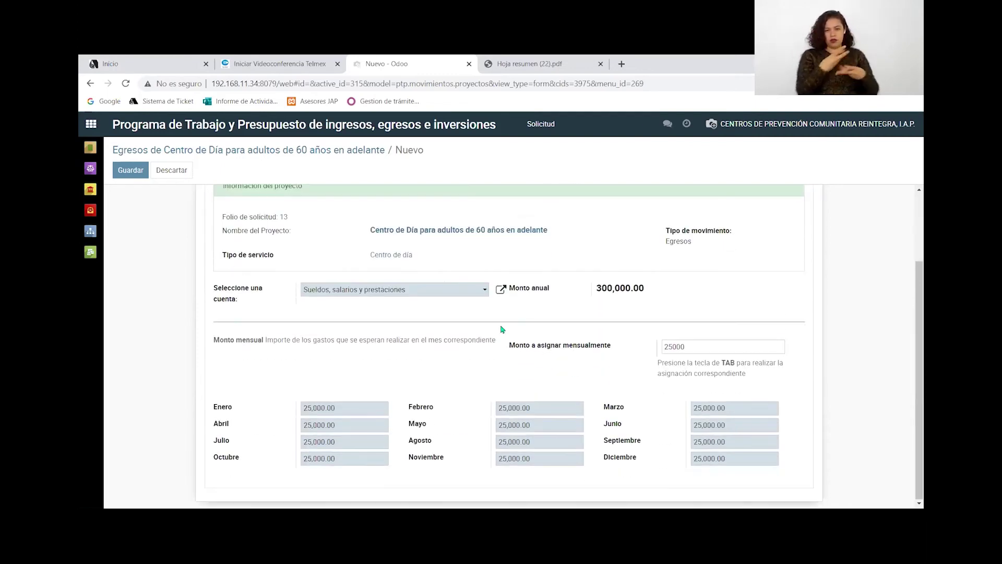
{"action": "left_click", "coordinate": [125, 172]}
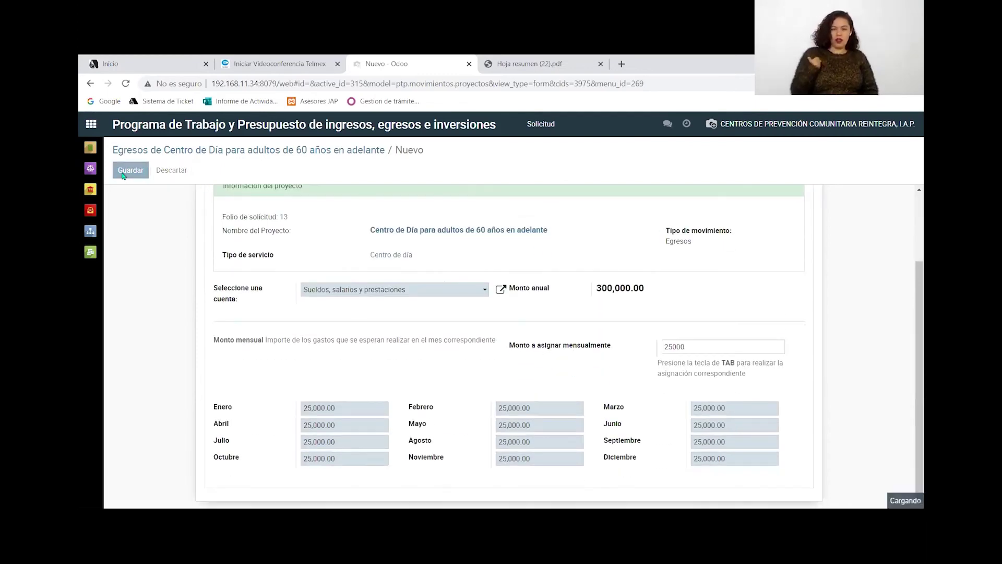
Return to budget request 13's Programas Asistenciales project budget board
{"action": "scroll", "coordinate": [608, 333], "scroll_direction": "down", "scroll_amount": 1}
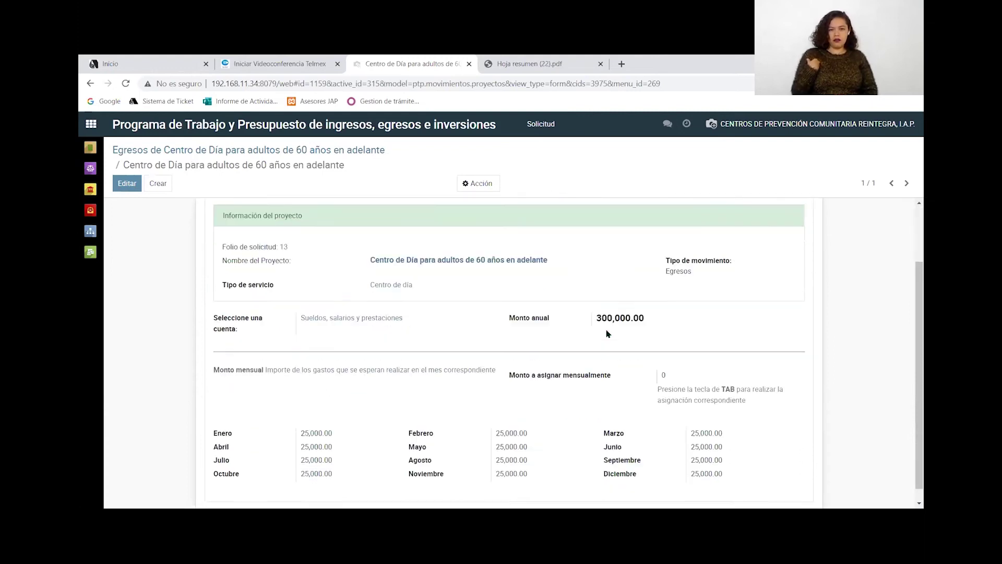
{"action": "scroll", "coordinate": [574, 328], "scroll_direction": "up", "scroll_amount": 1}
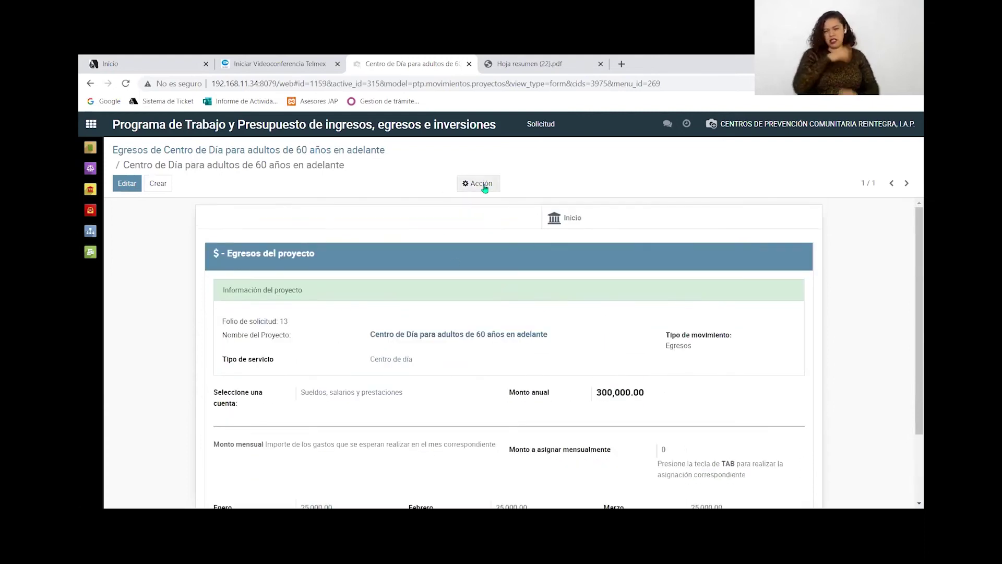
{"action": "left_click", "coordinate": [91, 83]}
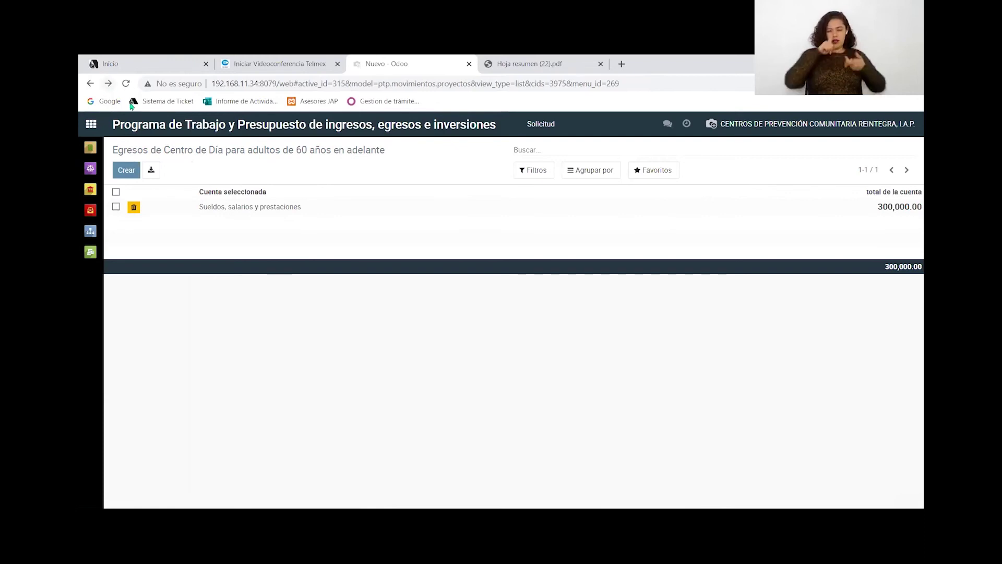
{"action": "left_click", "coordinate": [370, 127]}
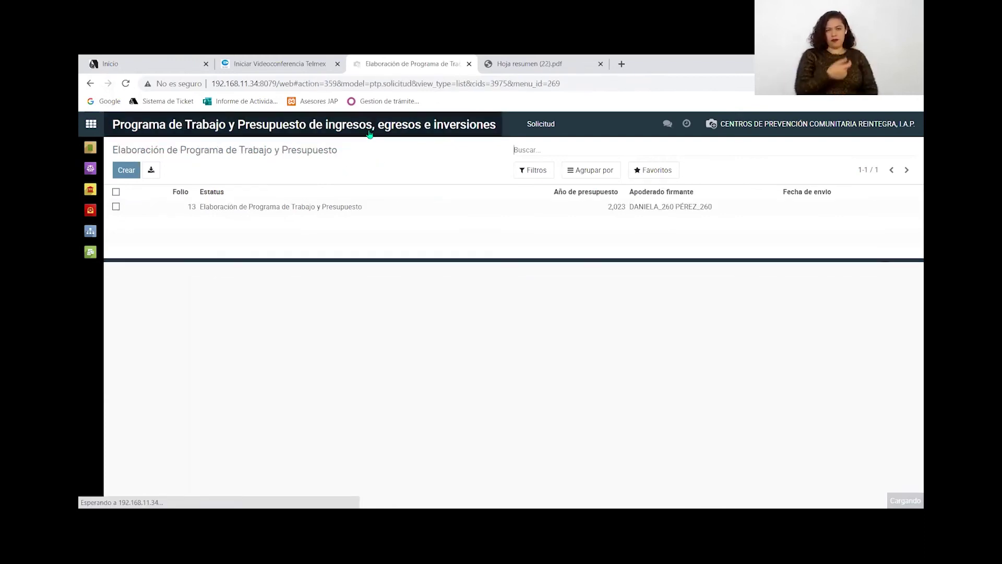
{"action": "left_click", "coordinate": [291, 210]}
{"action": "left_click", "coordinate": [387, 298]}
{"action": "left_click", "coordinate": [856, 208]}
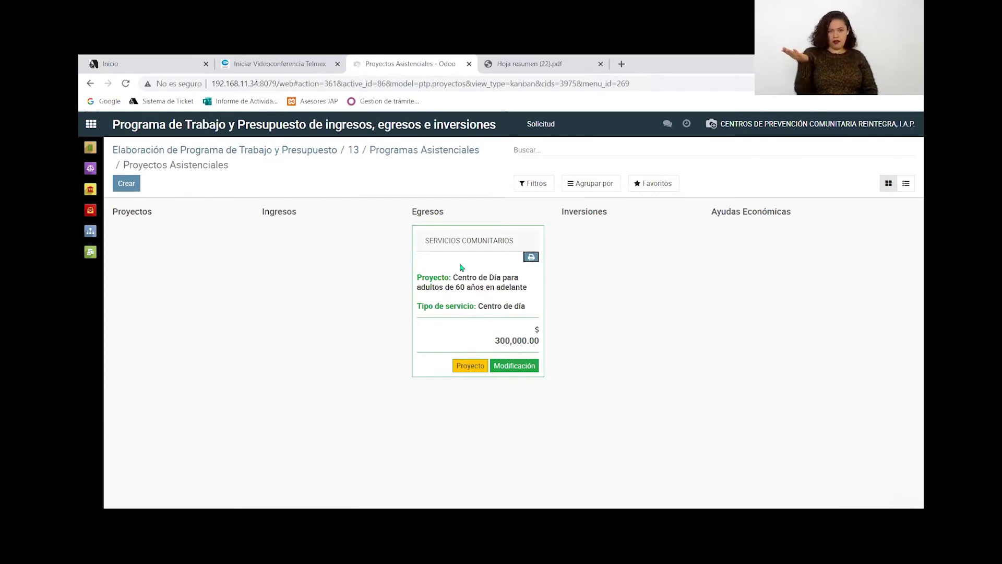
Move the SERVICIOS COMUNITARIOS card between Ingresos, Egresos and Inversiones, then open its Egresos entries
{"action": "left_click_drag", "start_coordinate": [468, 235], "coordinate": [326, 255]}
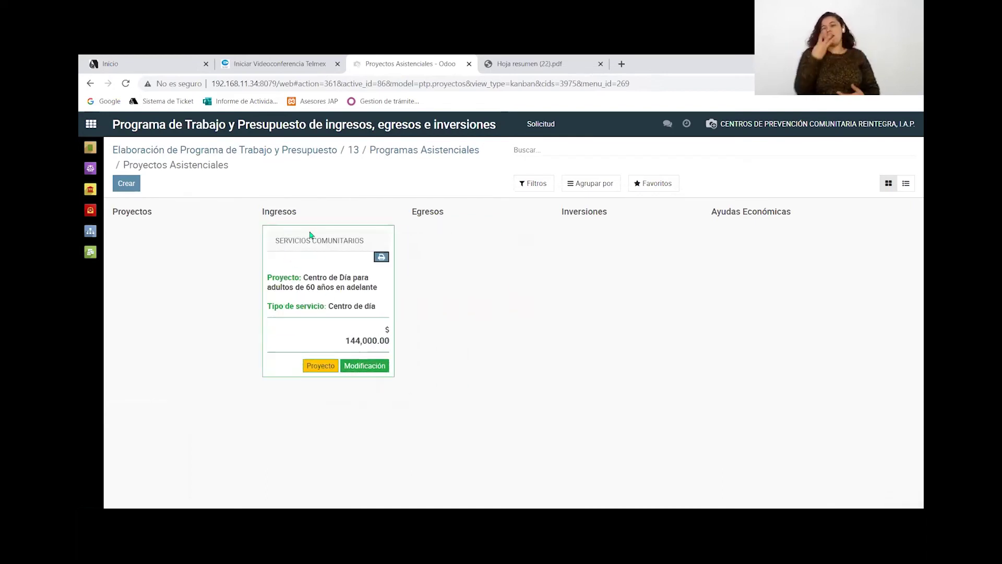
{"action": "left_click_drag", "start_coordinate": [301, 233], "coordinate": [412, 232]}
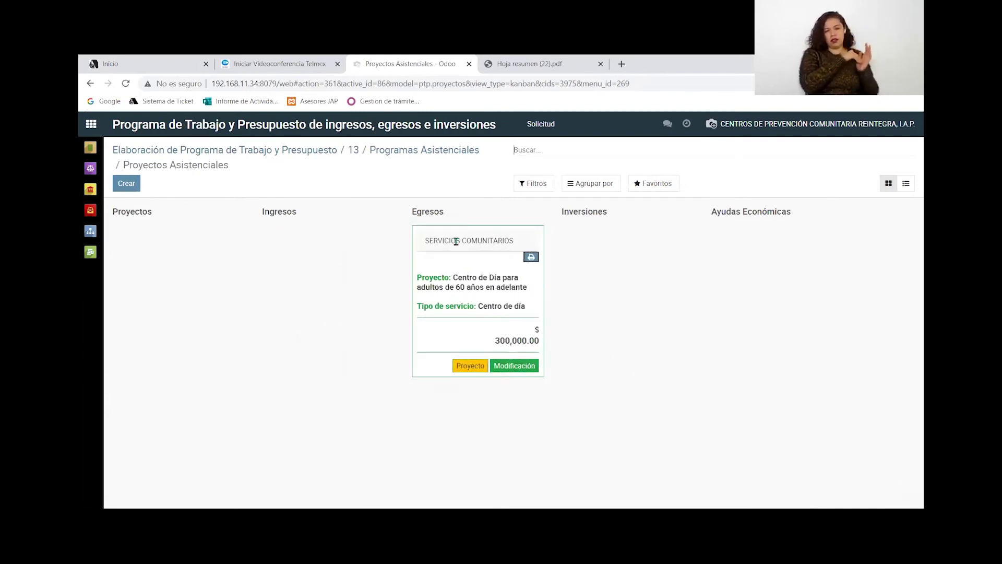
{"action": "left_click_drag", "start_coordinate": [457, 230], "coordinate": [585, 222]}
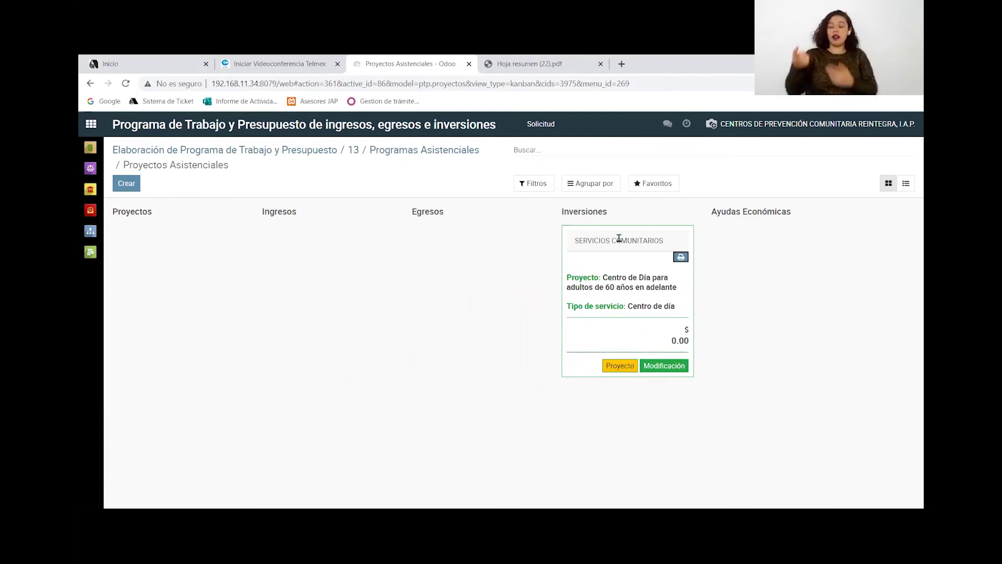
{"action": "left_click_drag", "start_coordinate": [659, 241], "coordinate": [525, 394]}
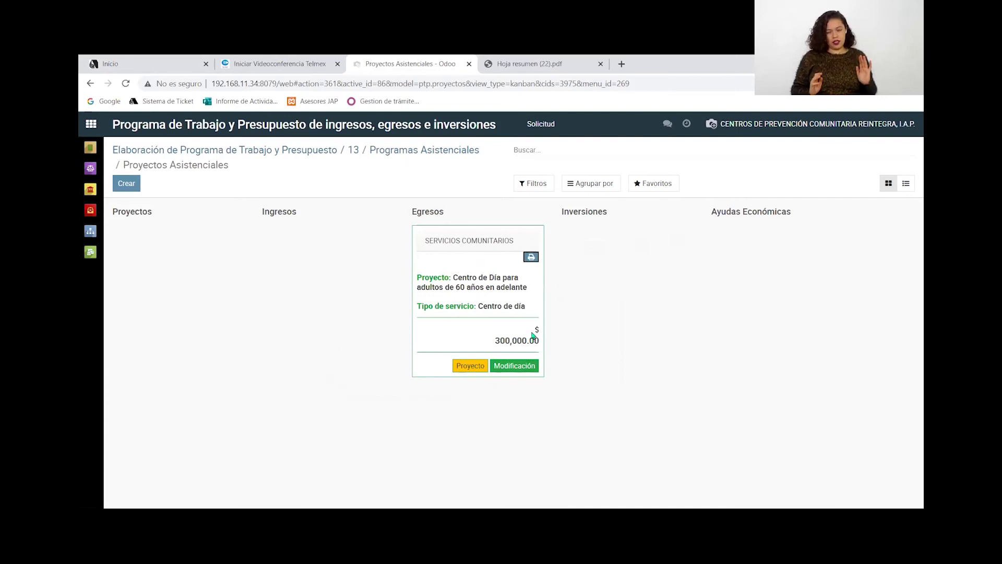
{"action": "left_click", "coordinate": [512, 366]}
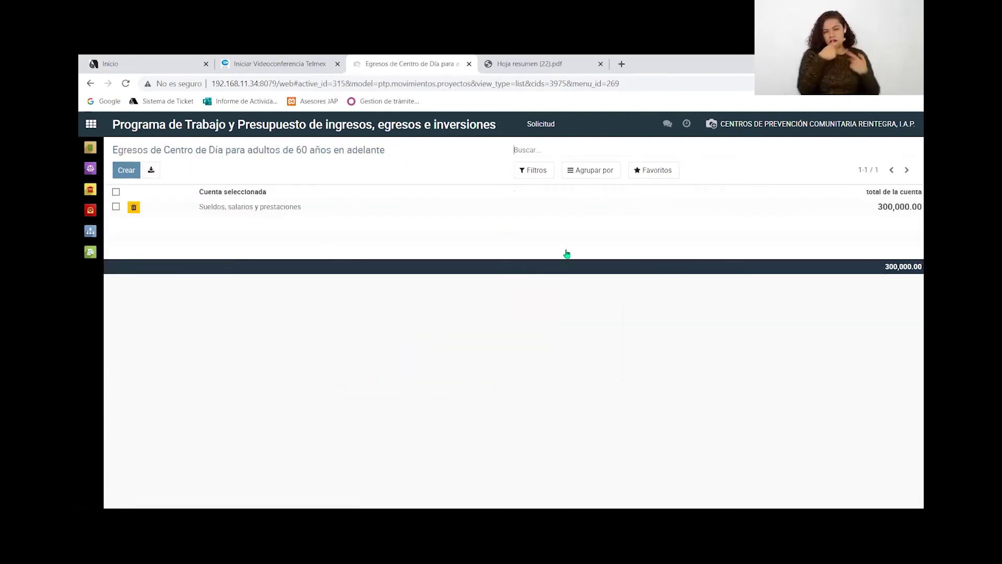
Create and save an Alimentos expense of 5,000 monthly, 60,000.00 for the year
{"action": "left_click", "coordinate": [127, 176]}
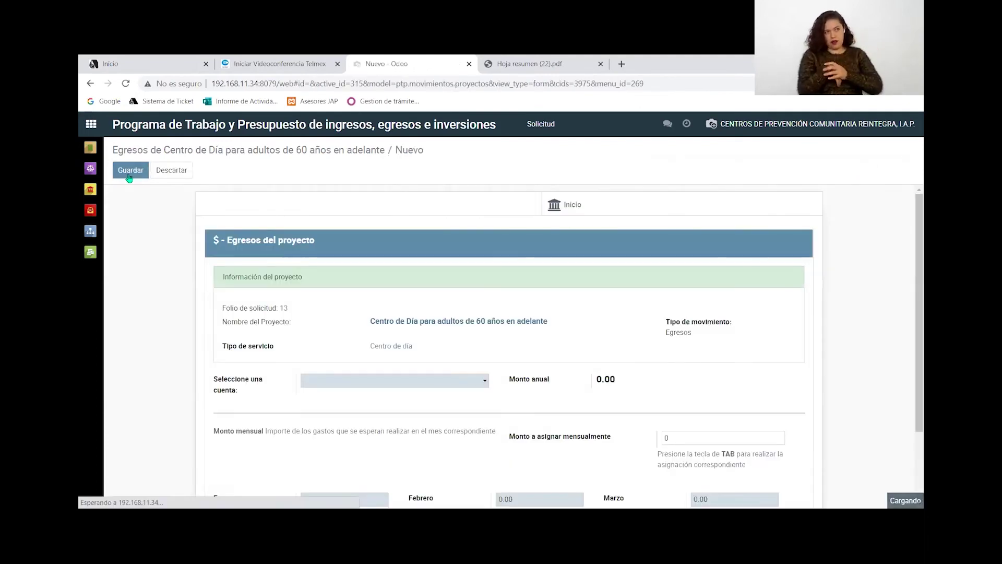
{"action": "left_click", "coordinate": [484, 384]}
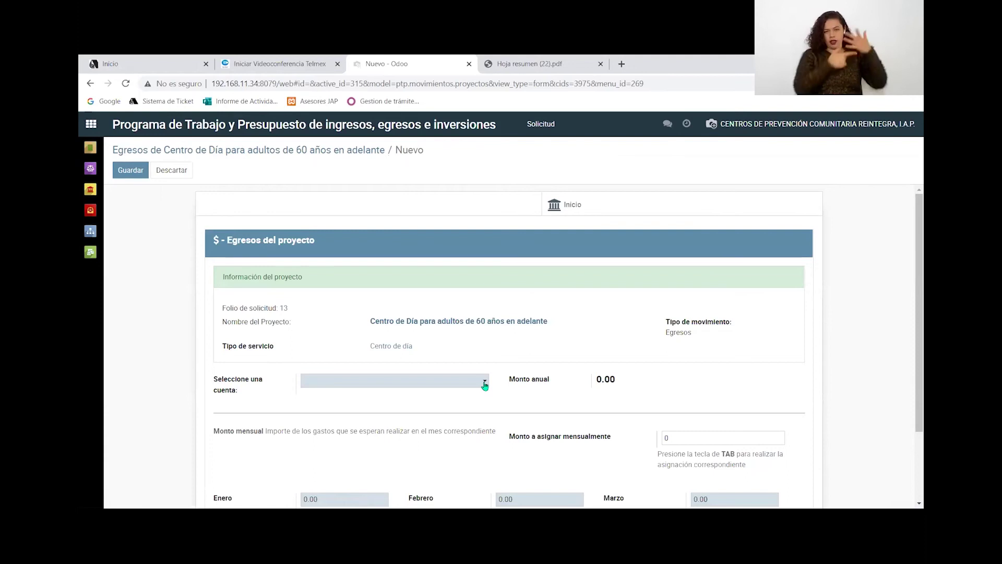
{"action": "left_click", "coordinate": [485, 384]}
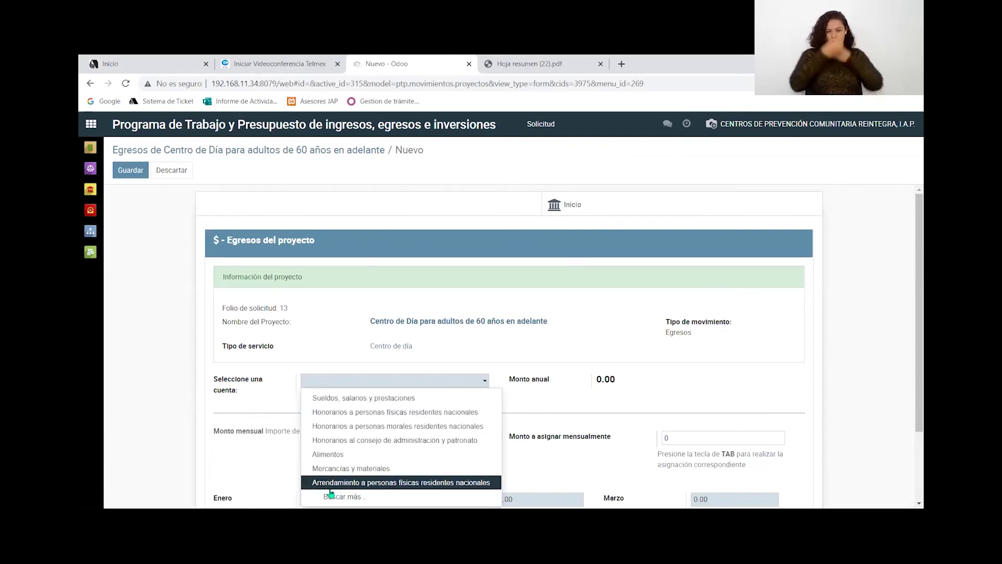
{"action": "left_click", "coordinate": [330, 454]}
{"action": "left_click_drag", "start_coordinate": [367, 462], "coordinate": [696, 390]}
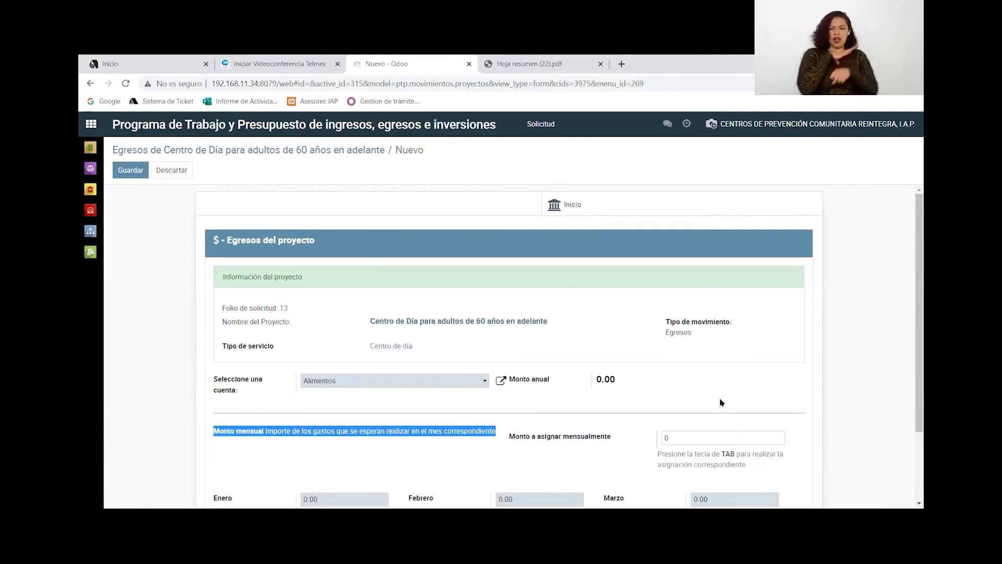
{"action": "scroll", "coordinate": [722, 403], "scroll_direction": "down", "scroll_amount": 2}
{"action": "left_click", "coordinate": [679, 343]}
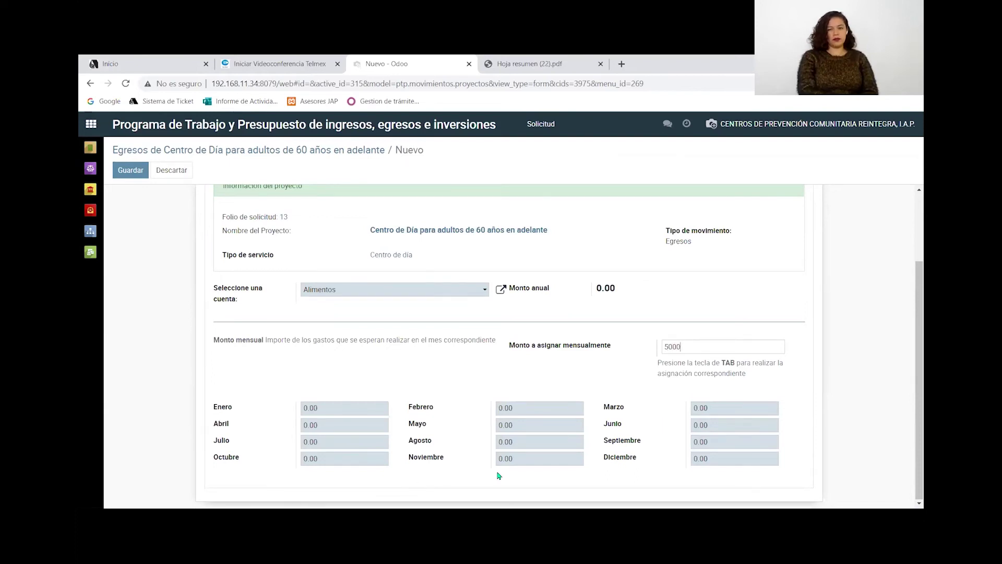
{"action": "key", "text": "Tab"}
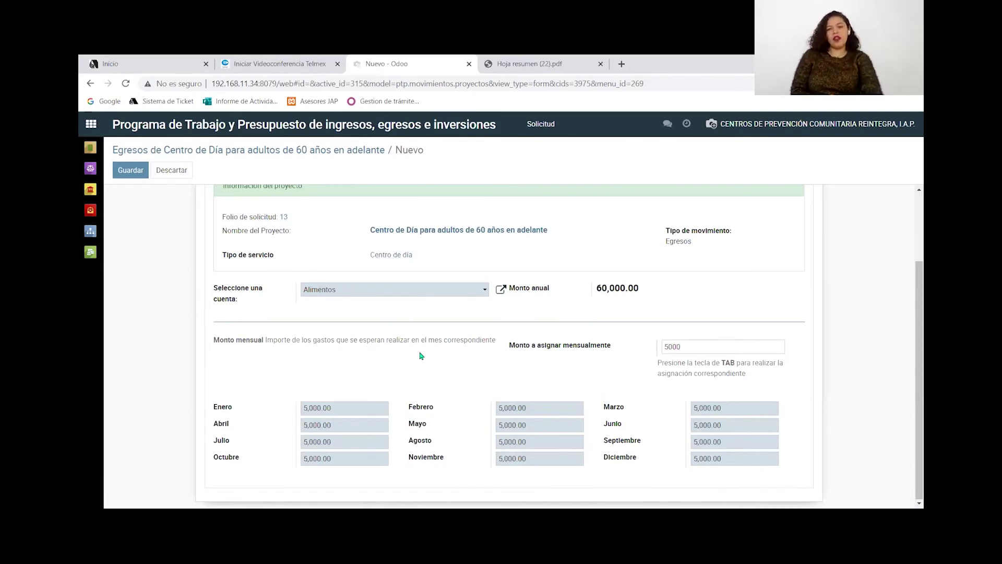
{"action": "scroll", "coordinate": [480, 473], "scroll_direction": "up", "scroll_amount": 2}
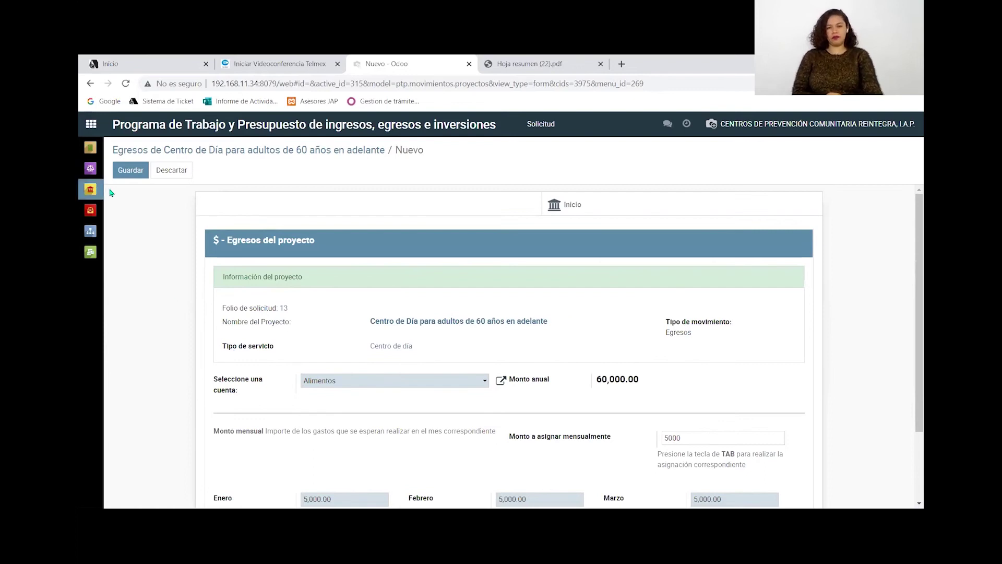
{"action": "left_click", "coordinate": [131, 171]}
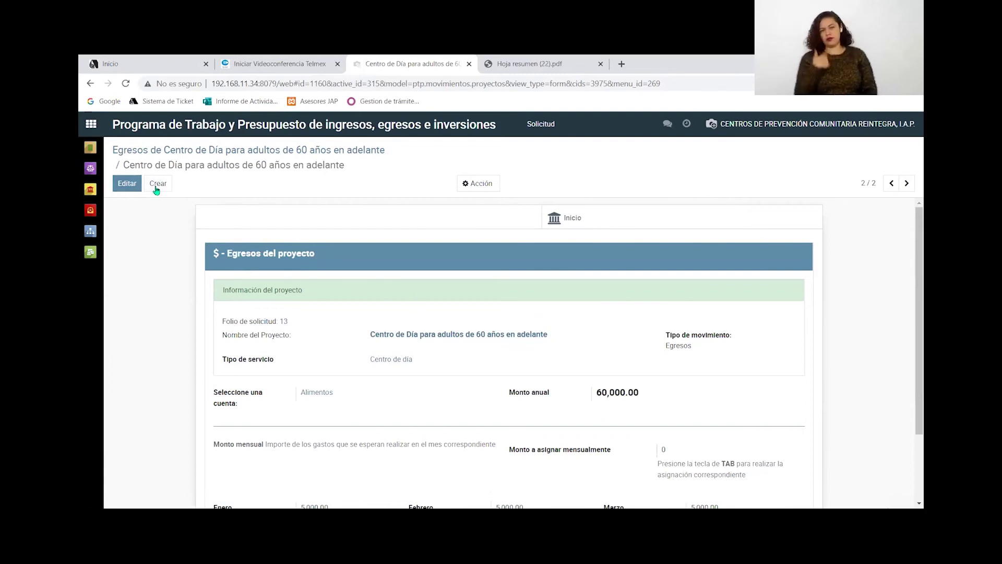
Add and save a Mercancías y materiales expense of 4,000 monthly, totalling 48,000.00
{"action": "left_click", "coordinate": [156, 187]}
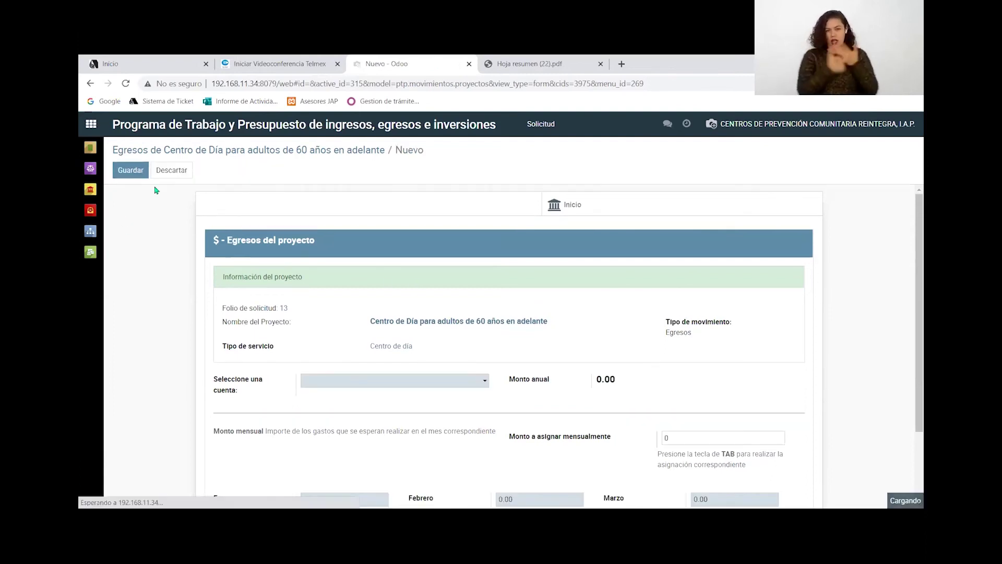
{"action": "left_click", "coordinate": [484, 382]}
{"action": "scroll", "coordinate": [649, 313], "scroll_direction": "down", "scroll_amount": 2}
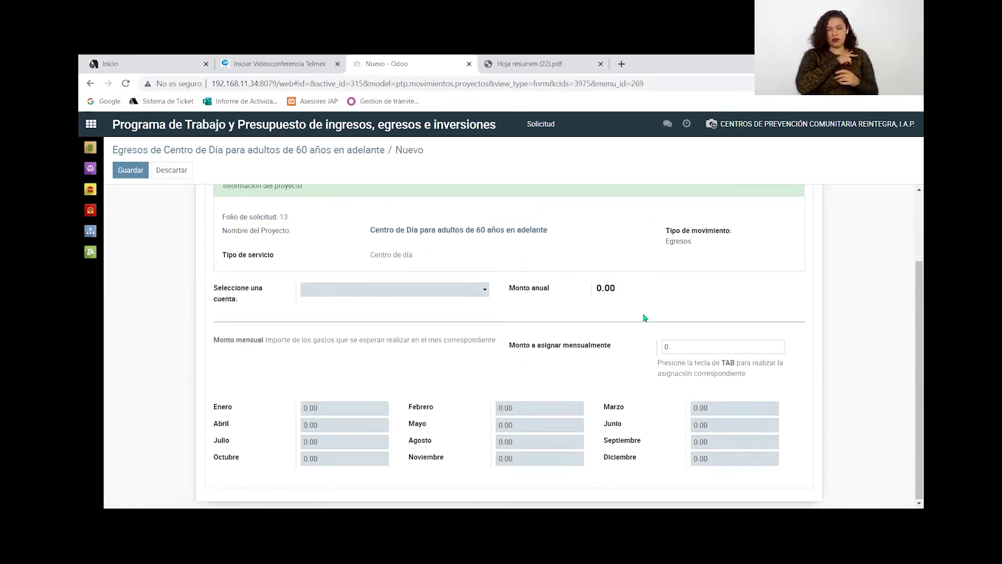
{"action": "left_click", "coordinate": [485, 290]}
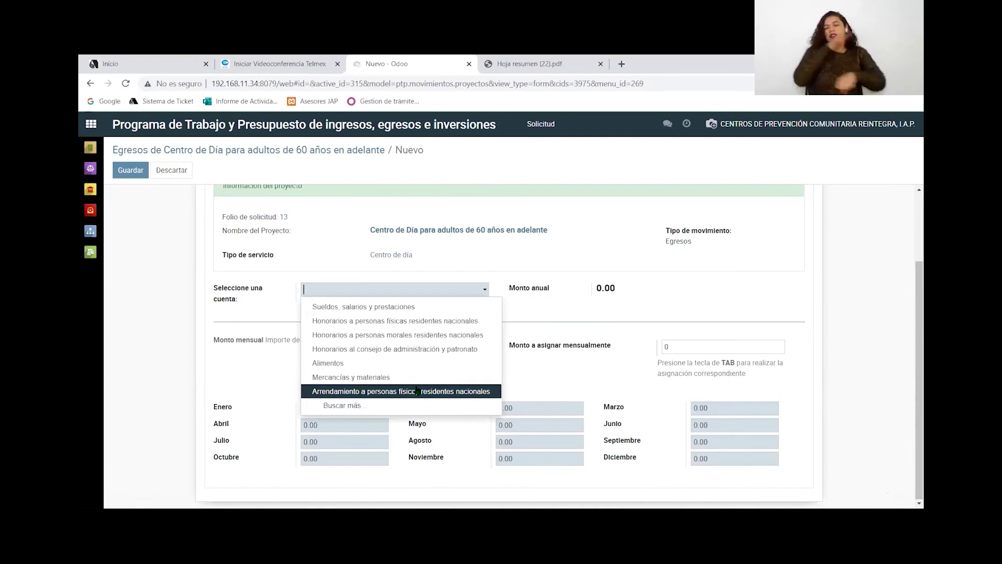
{"action": "left_click", "coordinate": [383, 377]}
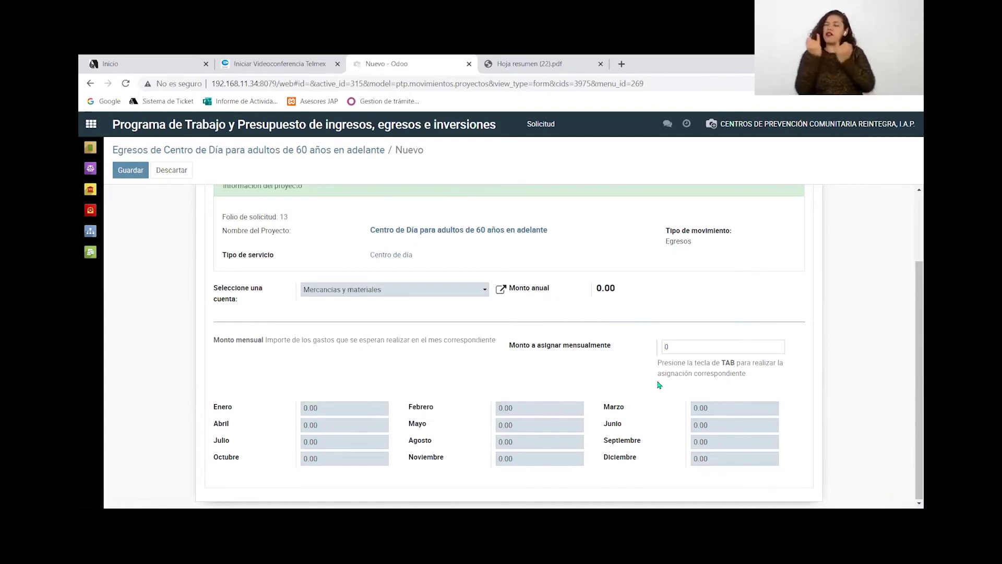
{"action": "double_click", "coordinate": [661, 348]}
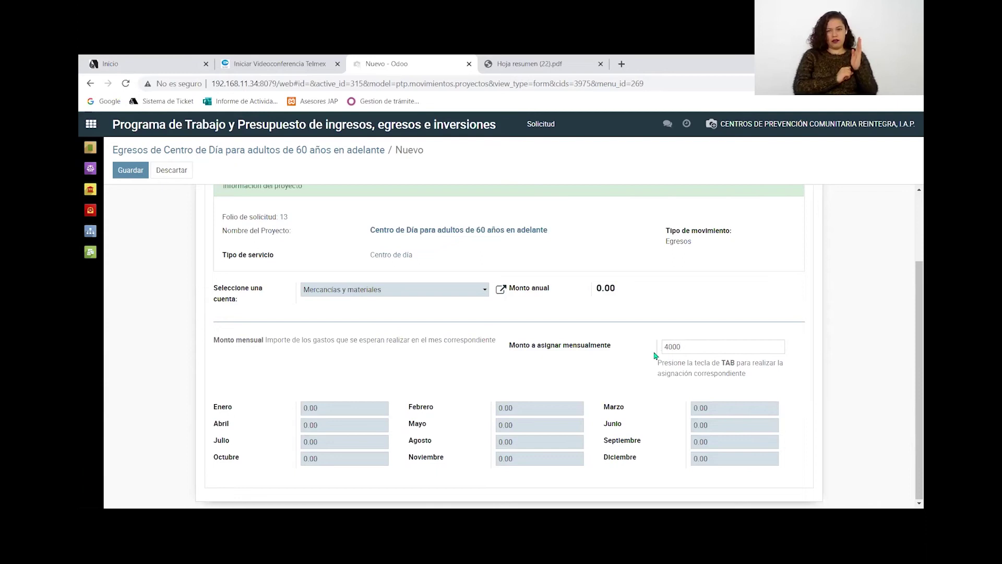
{"action": "type", "text": "4000"}
{"action": "key", "text": "Tab"}
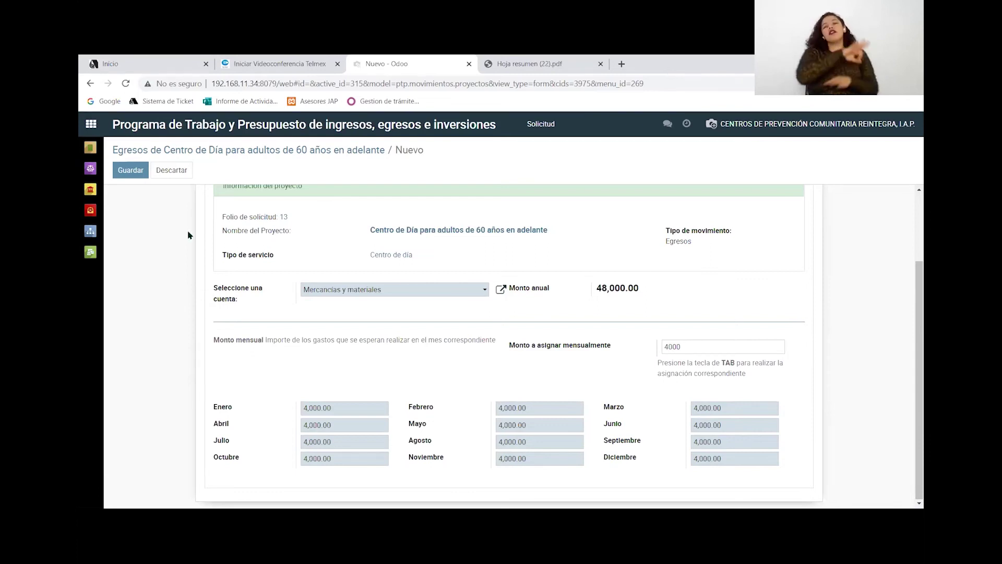
{"action": "left_click", "coordinate": [132, 170]}
{"action": "left_click", "coordinate": [157, 186]}
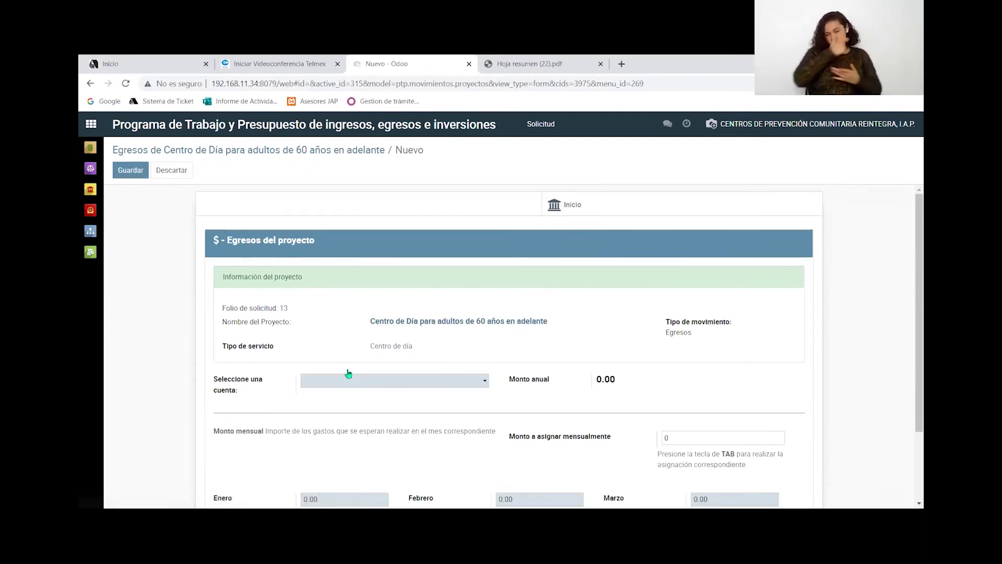
Pick Impuesto Sobre Nóminas via Buscar más, spread 750 monthly (9,000.00), and save
{"action": "left_click", "coordinate": [348, 380]}
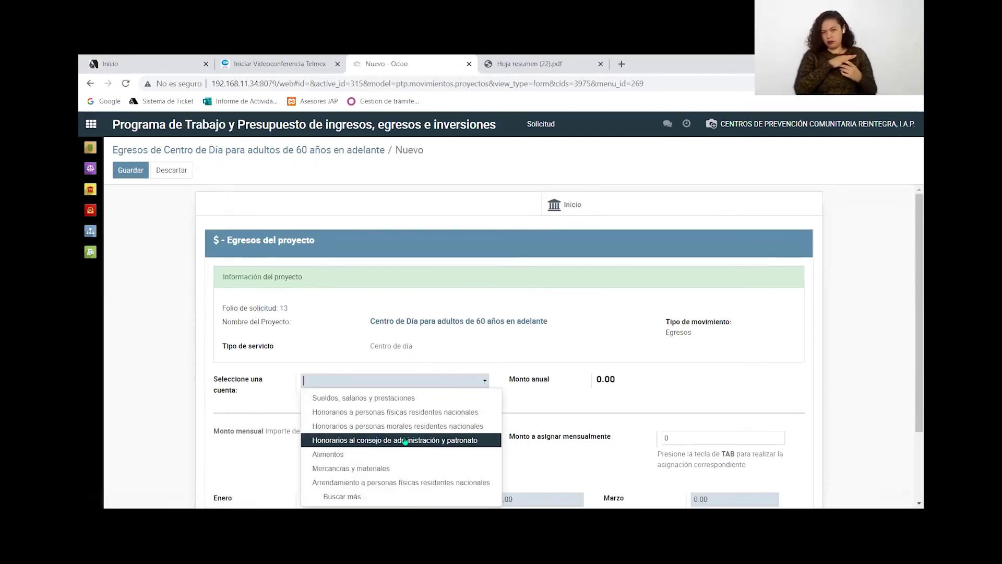
{"action": "left_click", "coordinate": [364, 499]}
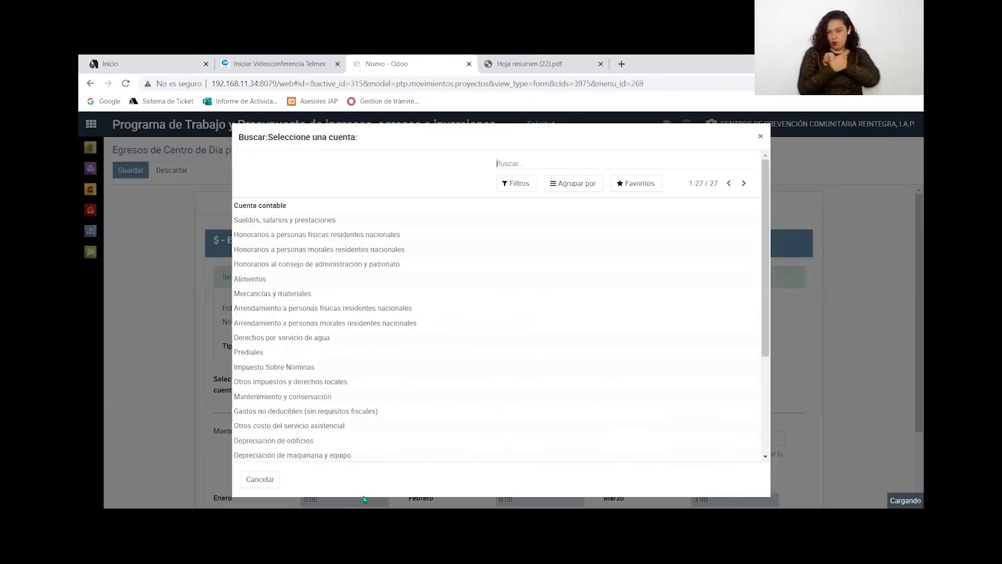
{"action": "left_click", "coordinate": [283, 368]}
{"action": "scroll", "coordinate": [518, 374], "scroll_direction": "down", "scroll_amount": 2}
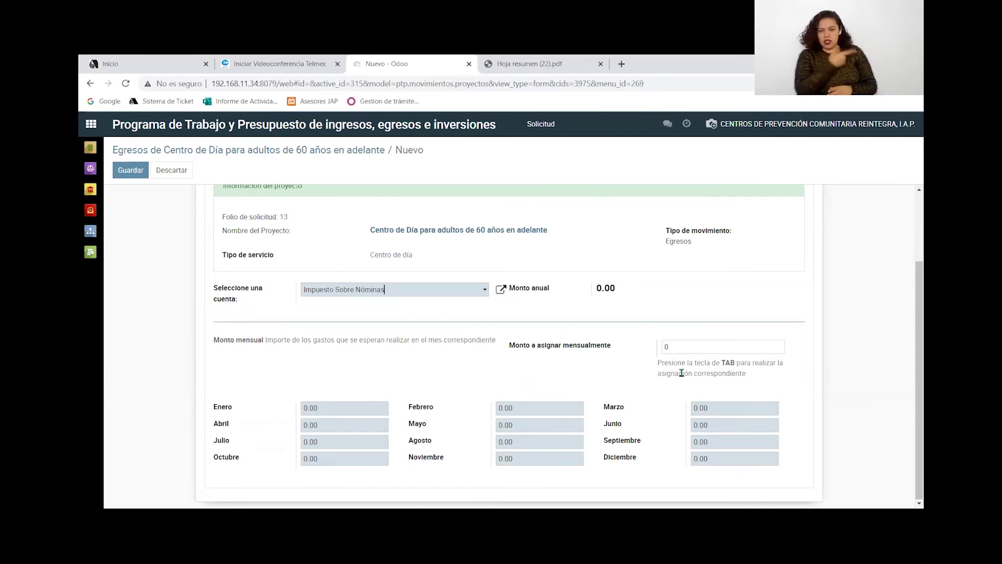
{"action": "left_click", "coordinate": [661, 350]}
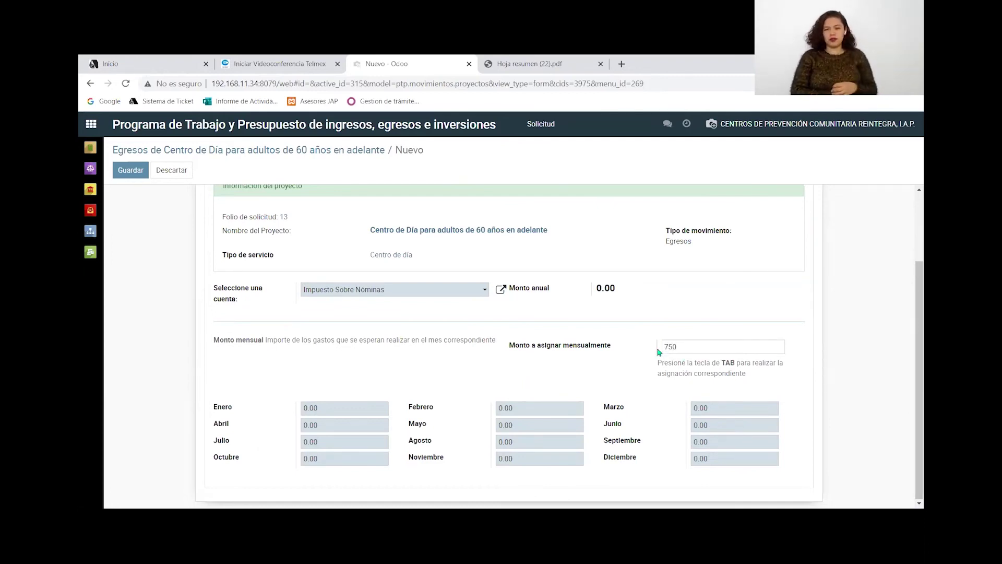
{"action": "key", "text": "Tab"}
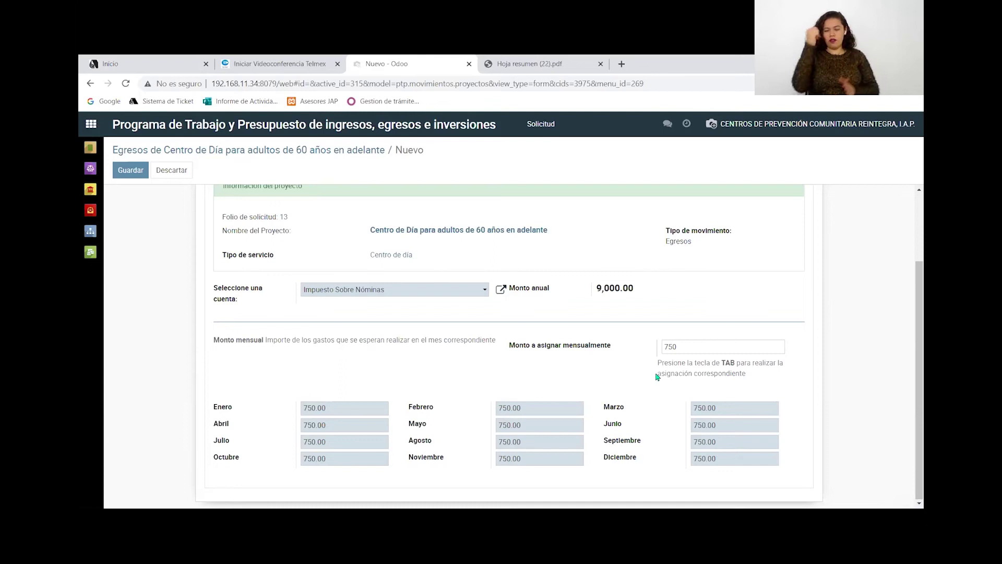
{"action": "left_click", "coordinate": [127, 172]}
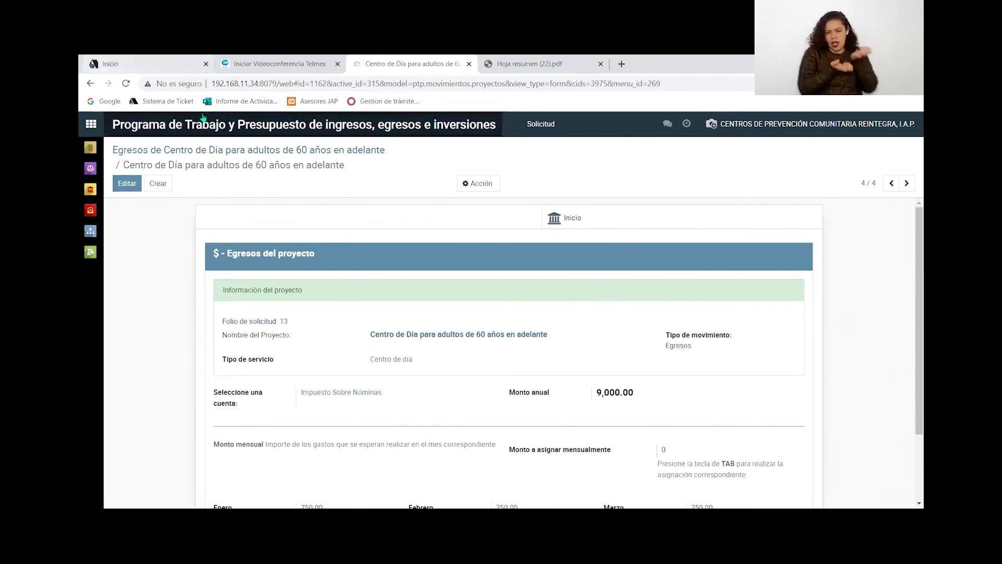
Reopen request 13's assistance projects board and drag the Centro de Día card to Inversiones
{"action": "left_click", "coordinate": [90, 83]}
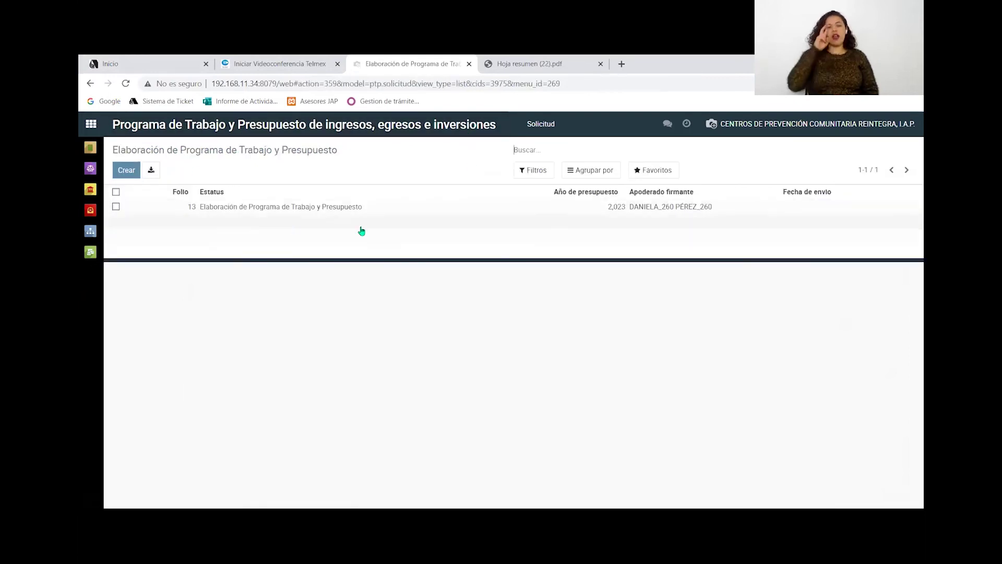
{"action": "left_click", "coordinate": [277, 208]}
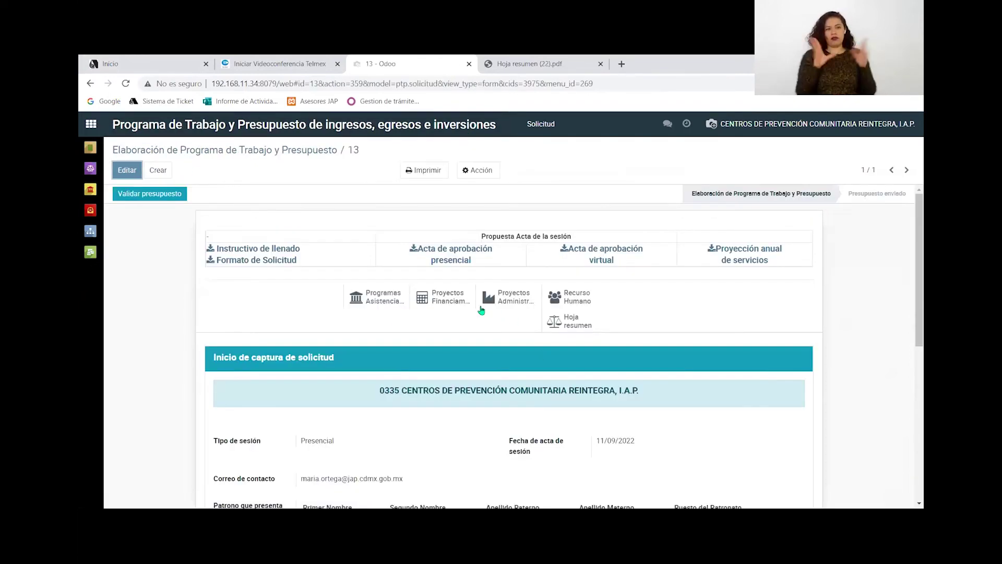
{"action": "left_click", "coordinate": [379, 300]}
{"action": "left_click", "coordinate": [881, 209]}
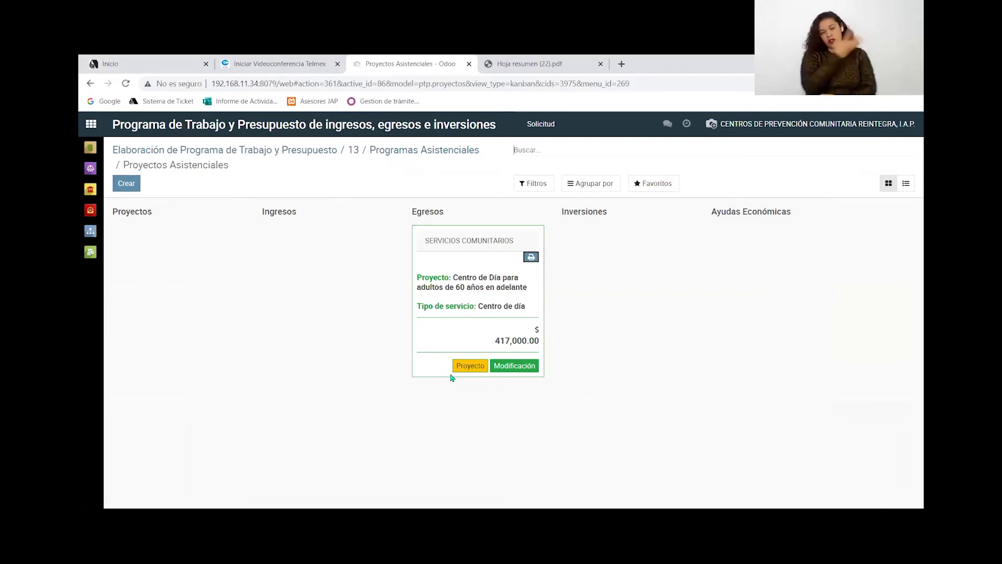
{"action": "left_click_drag", "start_coordinate": [462, 233], "coordinate": [271, 233]}
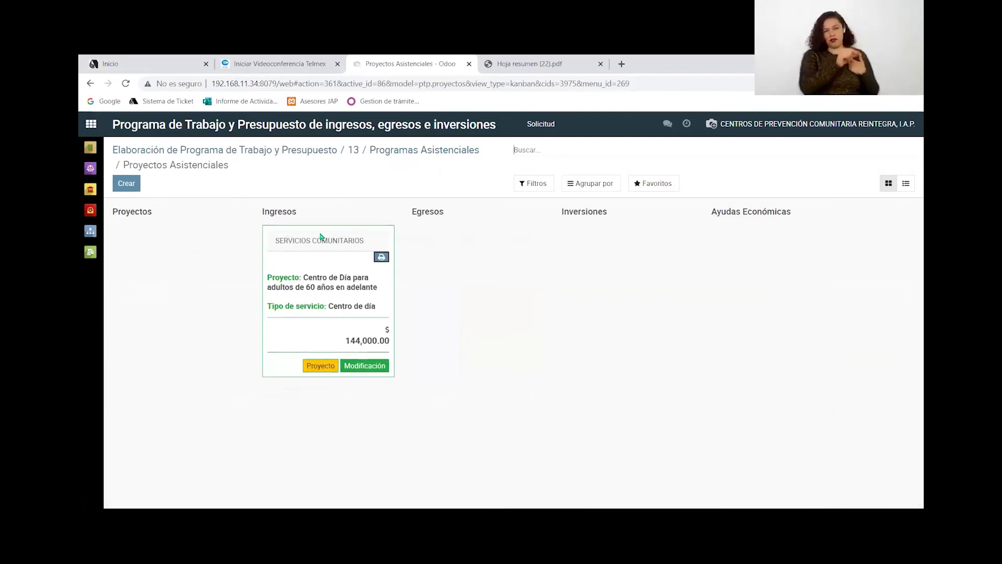
{"action": "left_click_drag", "start_coordinate": [318, 236], "coordinate": [575, 237]}
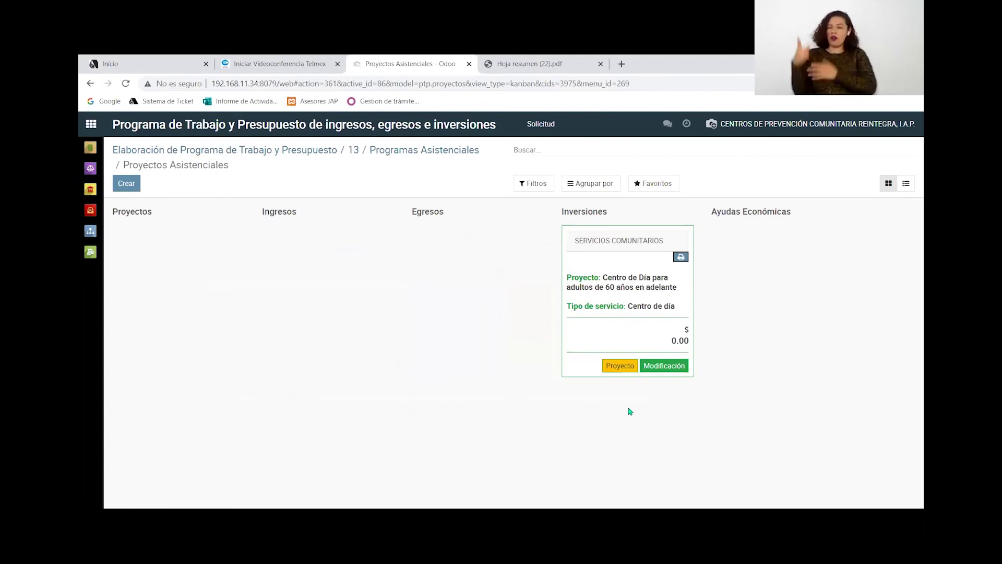
Create an investment entry using the Equipo de cómputo no restringido-Servicio asistencial account
{"action": "left_click", "coordinate": [671, 371]}
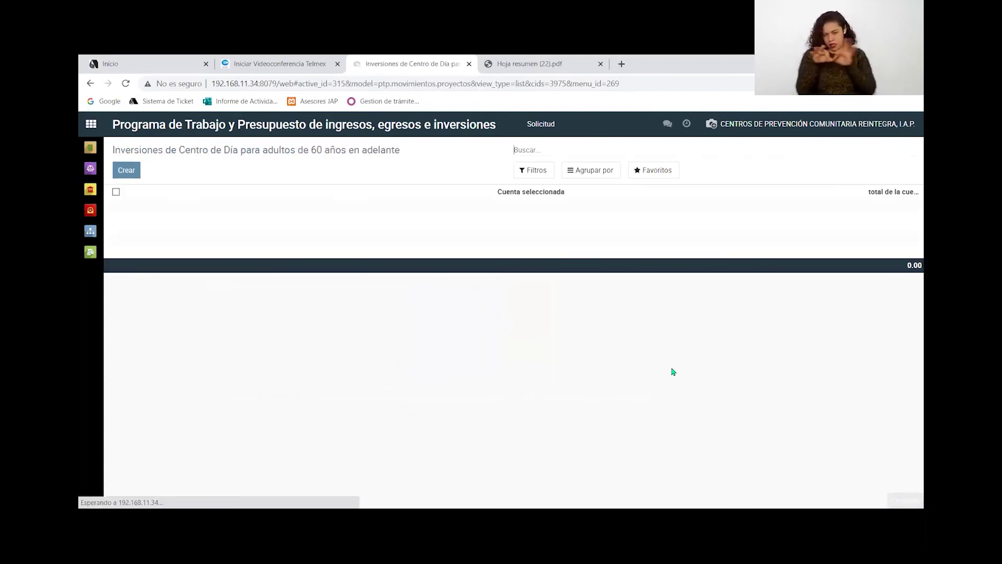
{"action": "left_click", "coordinate": [125, 173]}
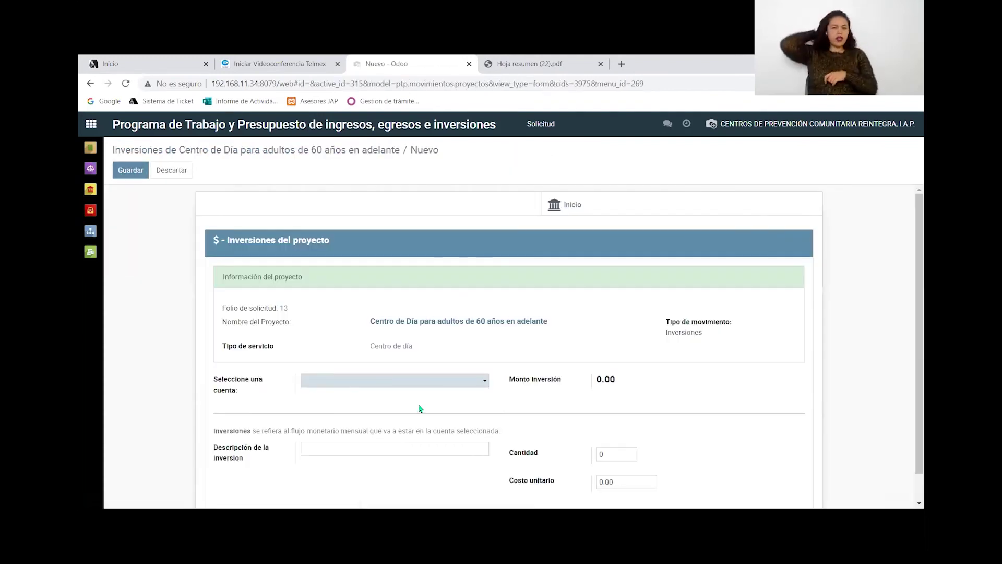
{"action": "left_click", "coordinate": [486, 384]}
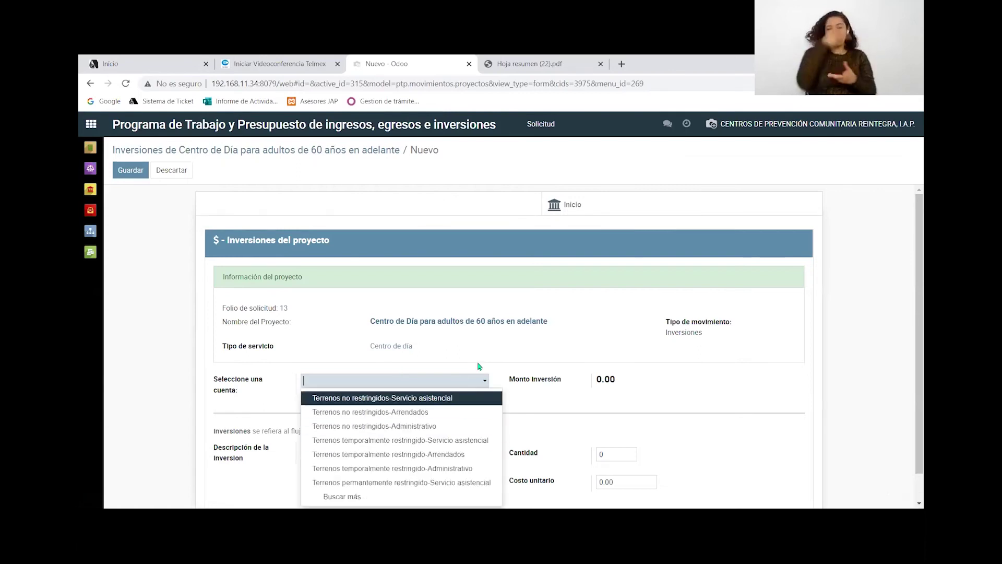
{"action": "left_click", "coordinate": [354, 497]}
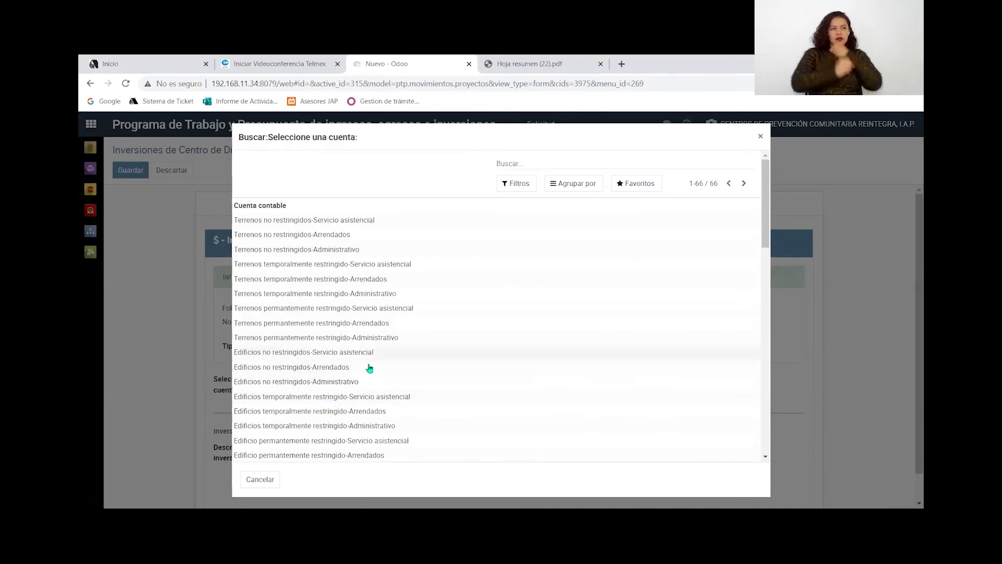
{"action": "scroll", "coordinate": [499, 353], "scroll_direction": "down", "scroll_amount": 2}
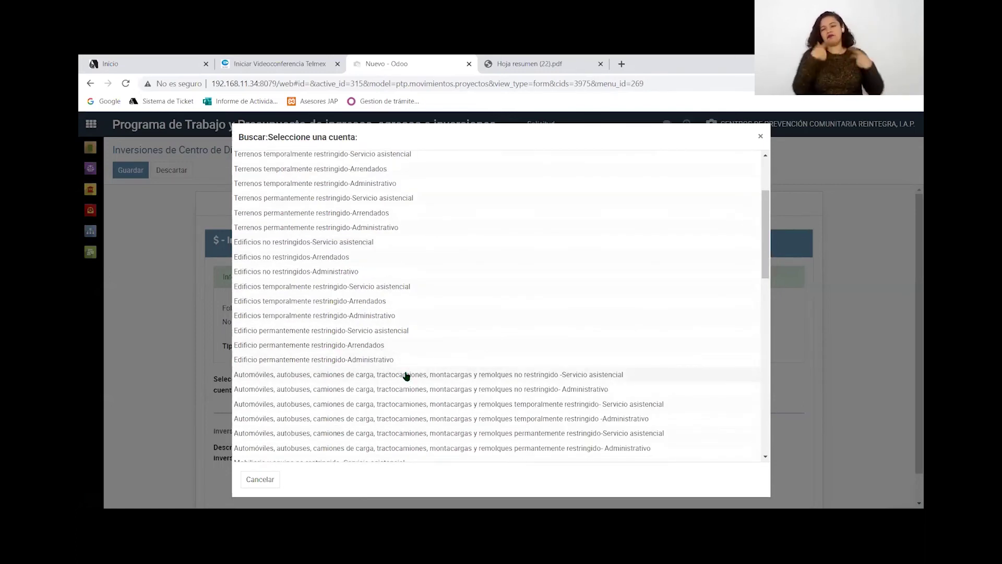
{"action": "scroll", "coordinate": [407, 373], "scroll_direction": "up", "scroll_amount": 1}
{"action": "scroll", "coordinate": [402, 374], "scroll_direction": "up", "scroll_amount": 1}
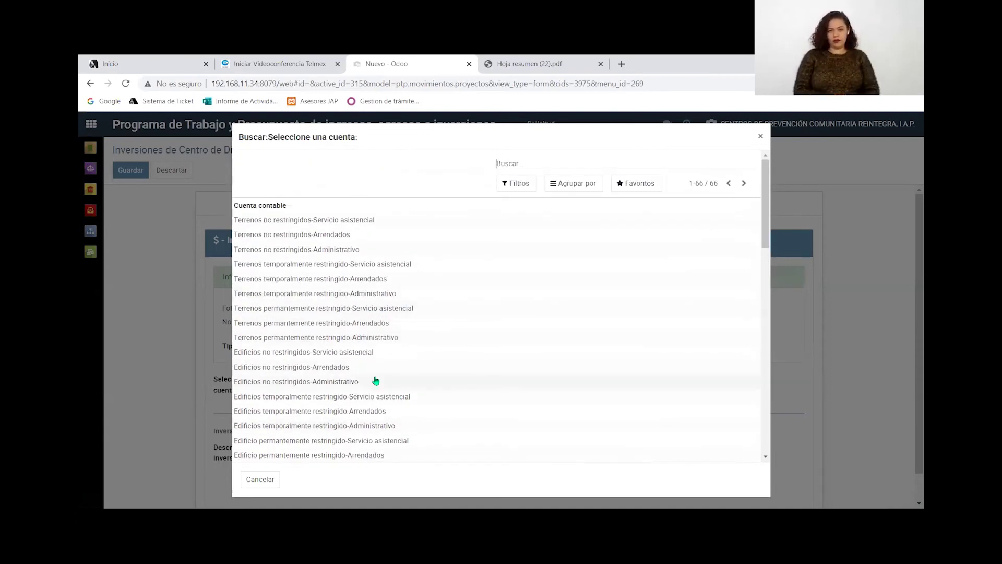
{"action": "scroll", "coordinate": [381, 379], "scroll_direction": "down", "scroll_amount": 3}
{"action": "scroll", "coordinate": [397, 379], "scroll_direction": "down", "scroll_amount": 4}
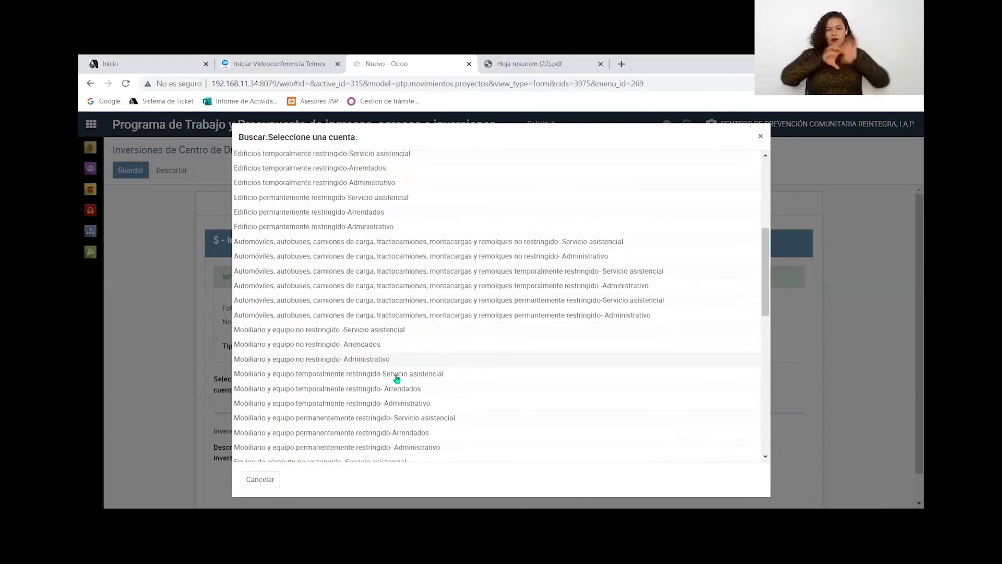
{"action": "scroll", "coordinate": [397, 378], "scroll_direction": "down", "scroll_amount": 1}
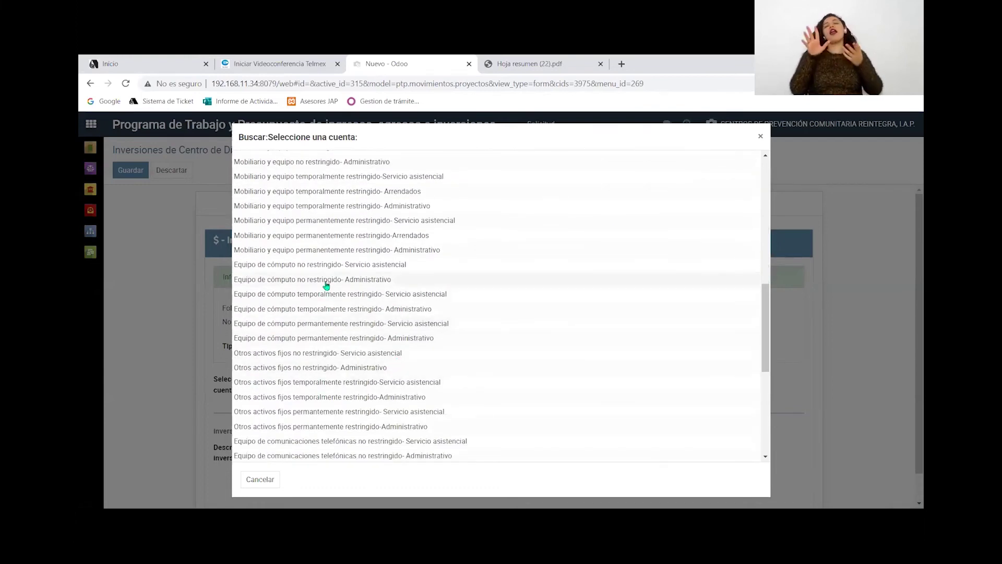
{"action": "left_click", "coordinate": [378, 267]}
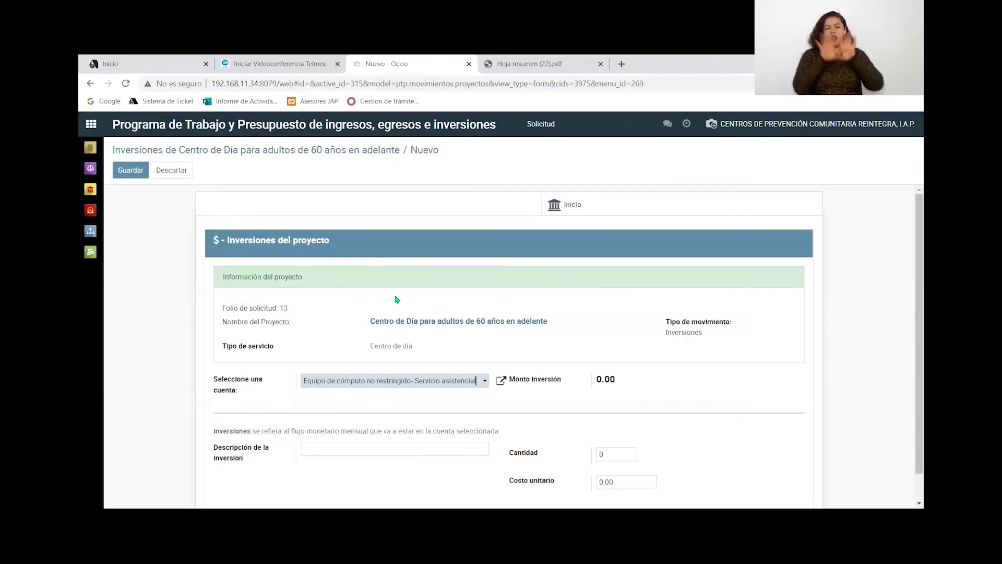
Describe the investment as 'computadota dell' with a 10,000 unit cost and try to save it
{"action": "scroll", "coordinate": [511, 419], "scroll_direction": "down", "scroll_amount": 1}
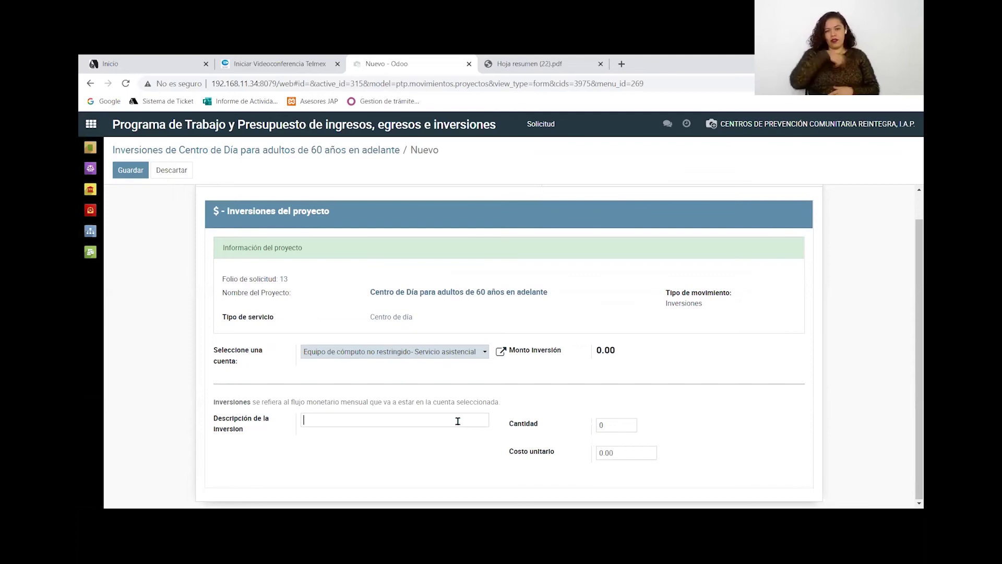
{"action": "left_click", "coordinate": [458, 420]}
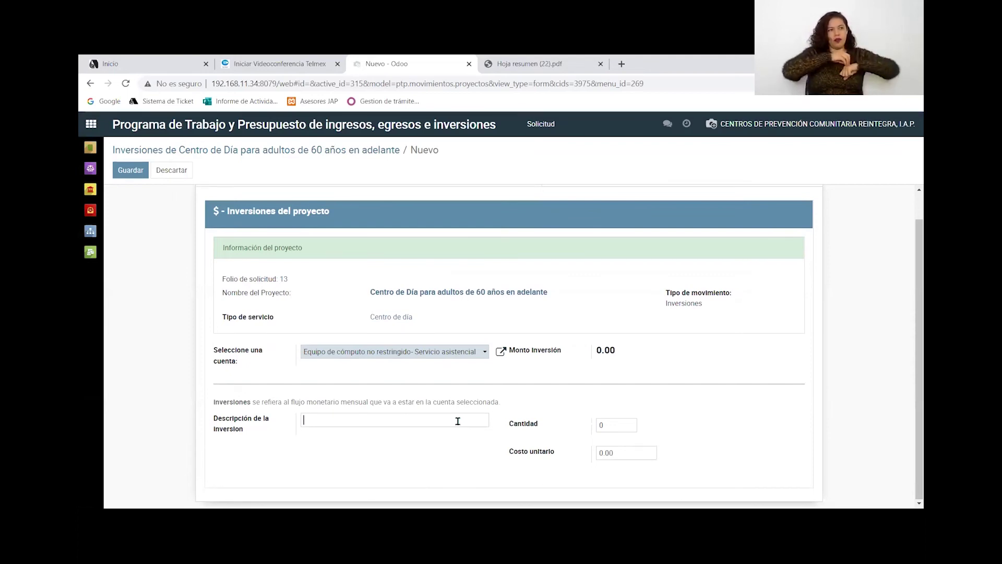
{"action": "type", "text": "compu"}
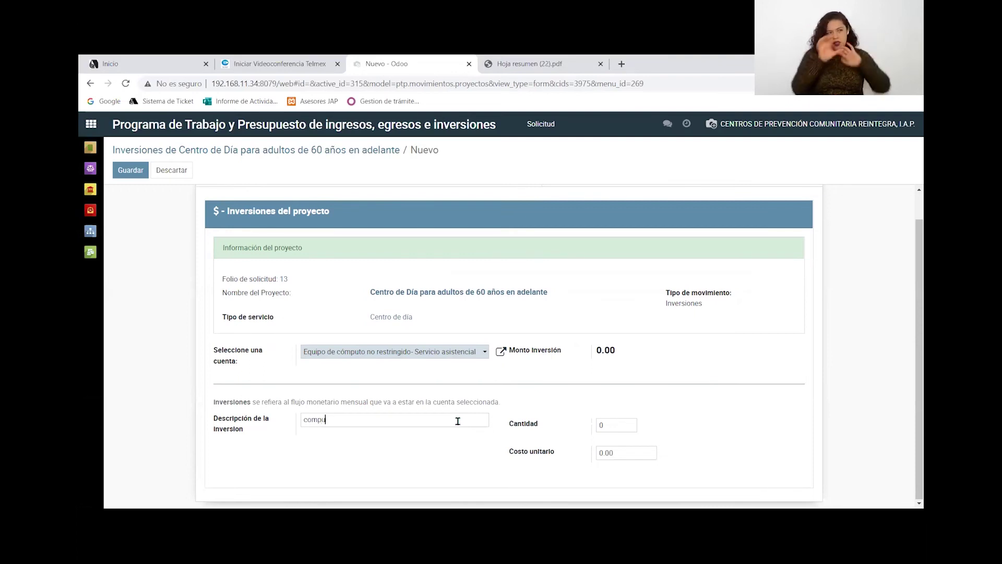
{"action": "type", "text": "tadota"}
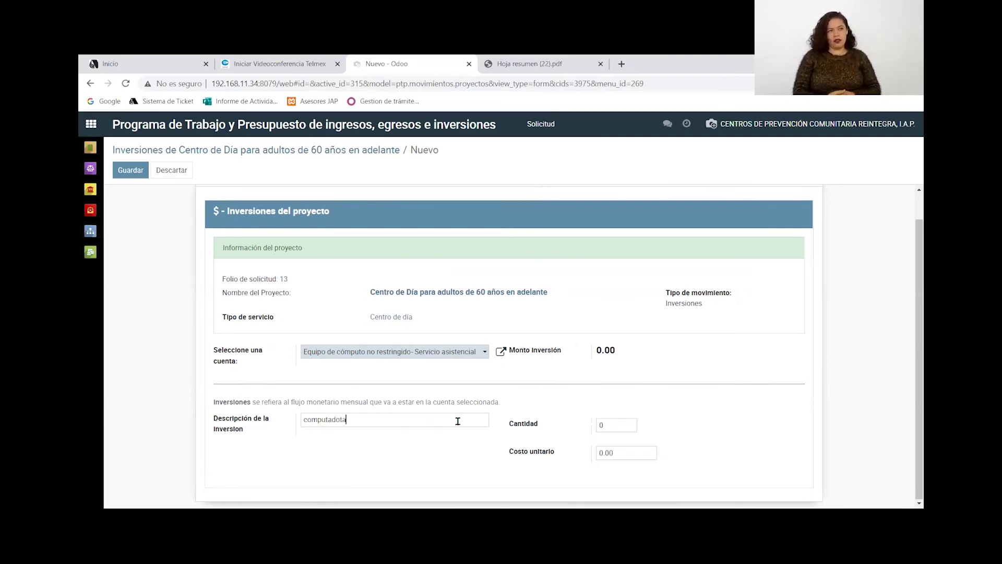
{"action": "type", "text": "dota"}
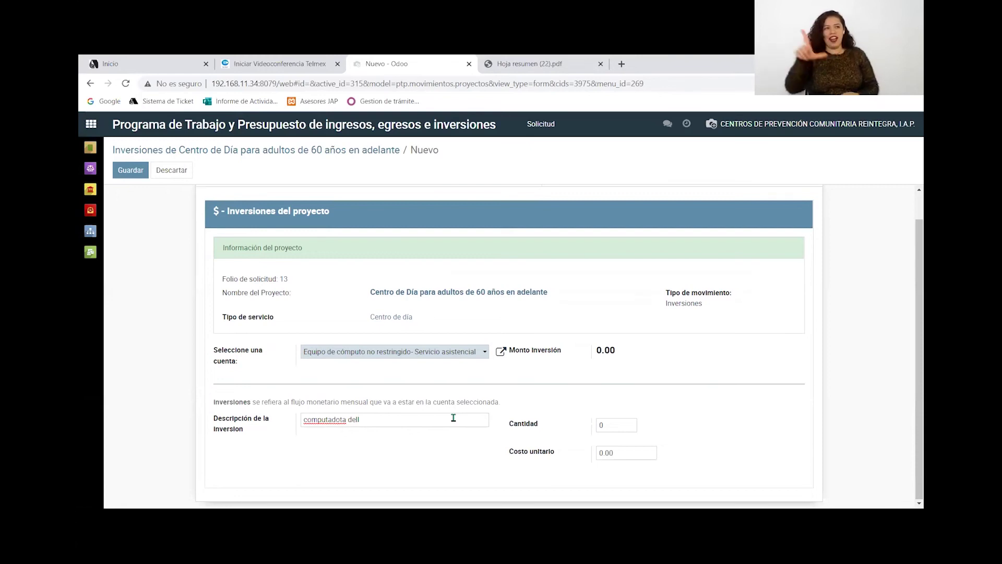
{"action": "left_click", "coordinate": [616, 424]}
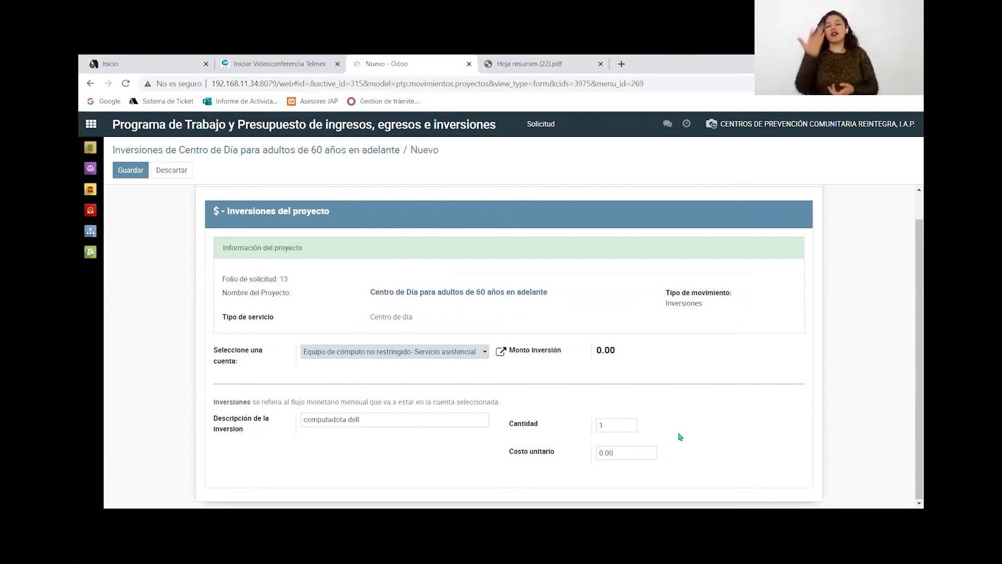
{"action": "left_click", "coordinate": [616, 452]}
{"action": "left_click_drag", "start_coordinate": [617, 452], "coordinate": [596, 459]}
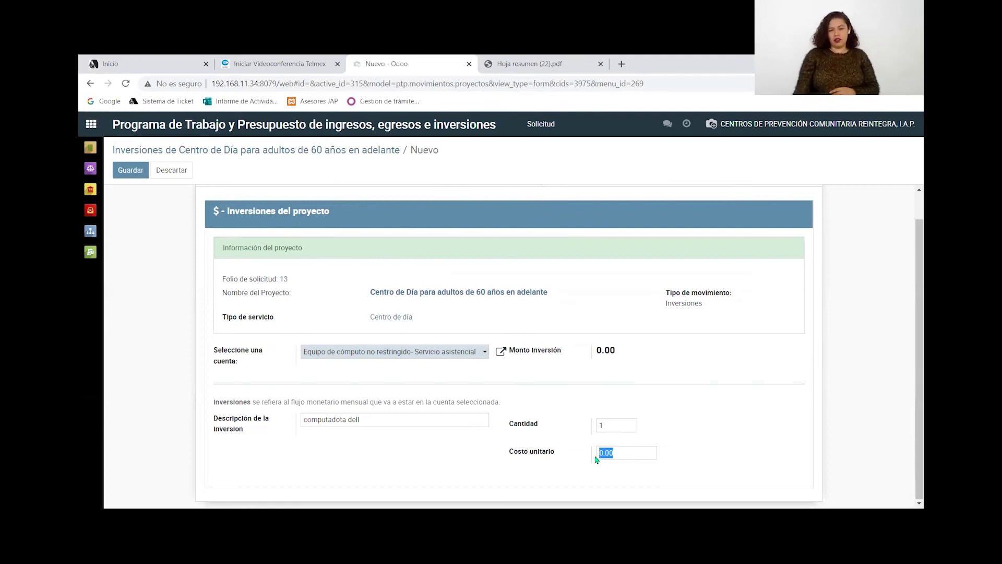
{"action": "type", "text": "10000"}
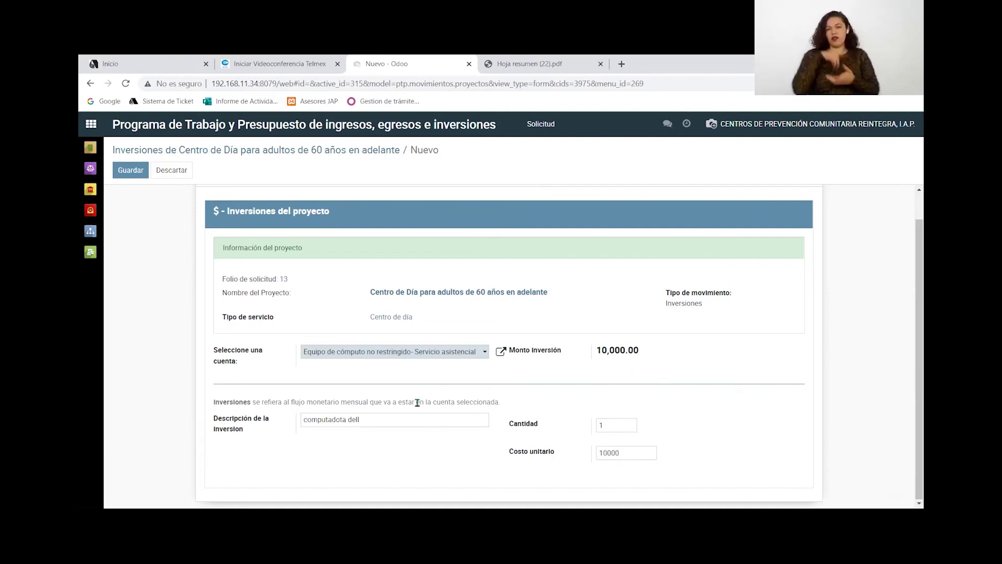
{"action": "left_click", "coordinate": [128, 174]}
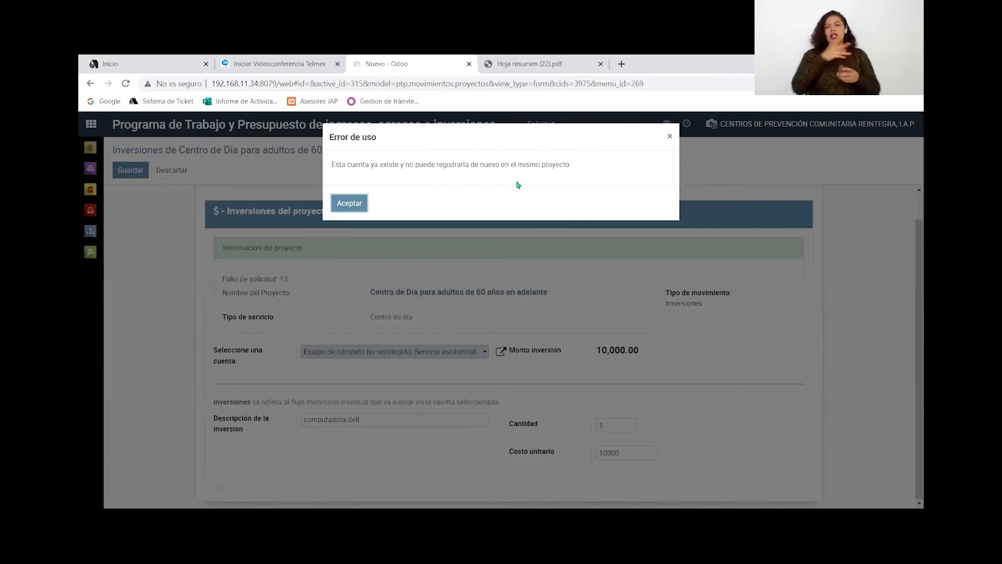
Close the 'Error de uso' duplicate-account warning with Aceptar
{"action": "left_click", "coordinate": [360, 207]}
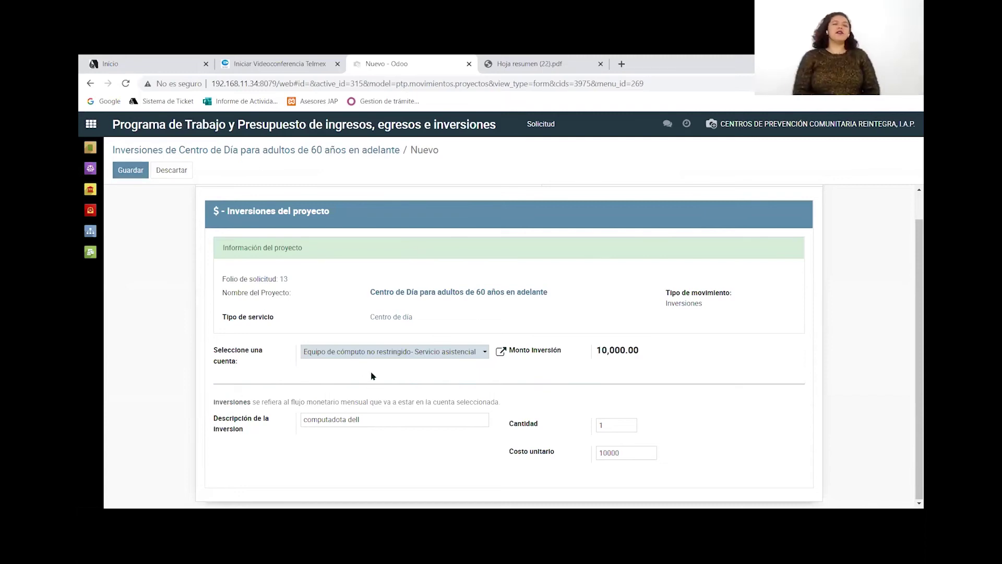
Use Buscar más to switch the account to Mobiliario y equipo no restringido -Servicio asistencial
{"action": "left_click", "coordinate": [485, 352]}
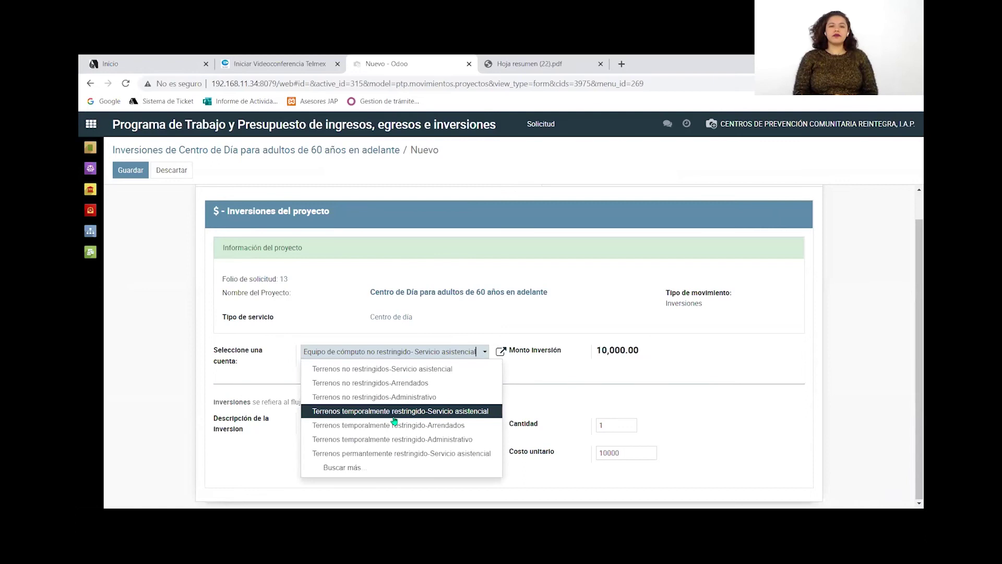
{"action": "left_click", "coordinate": [345, 468]}
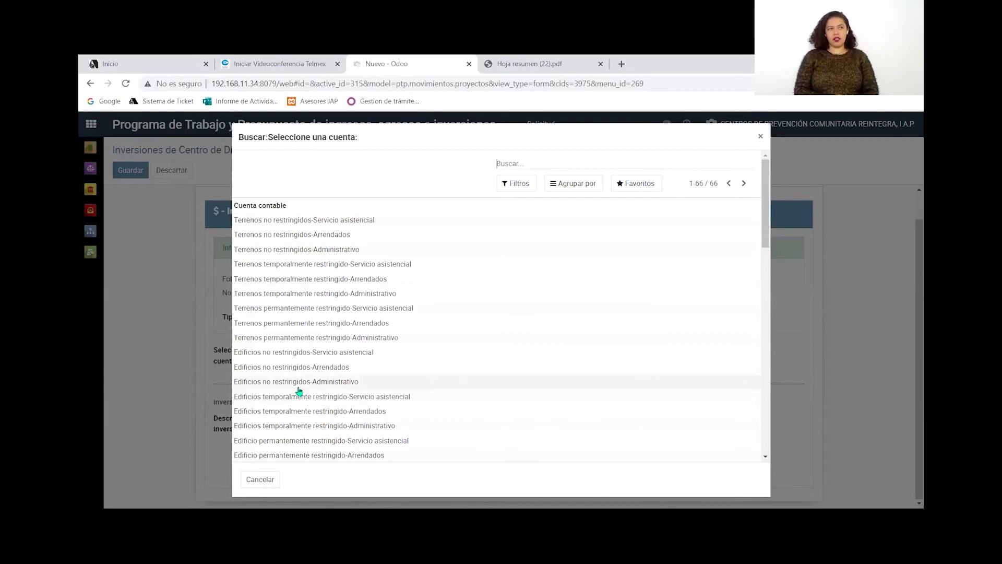
{"action": "scroll", "coordinate": [299, 391], "scroll_direction": "down", "scroll_amount": 8}
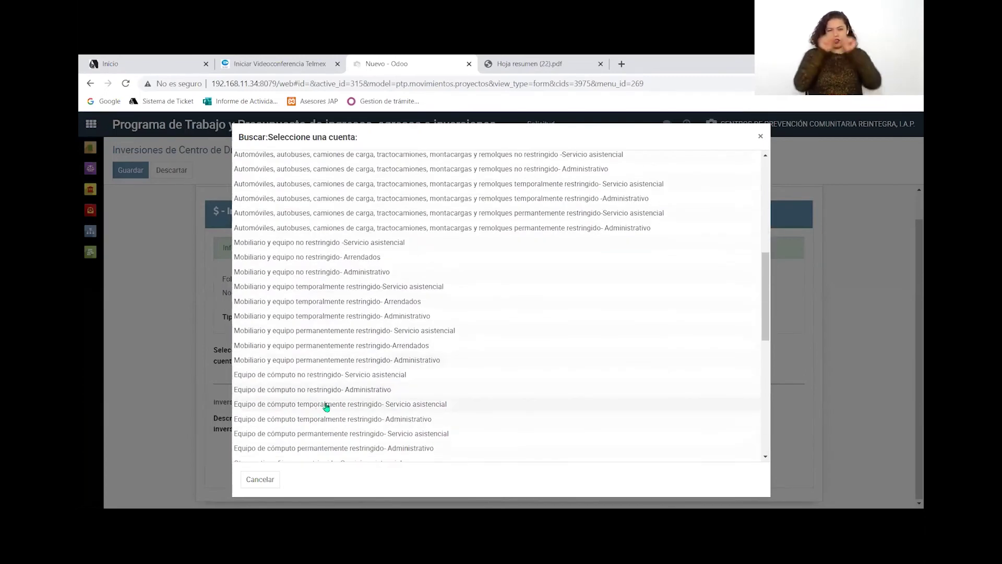
{"action": "scroll", "coordinate": [382, 406], "scroll_direction": "down", "scroll_amount": 1}
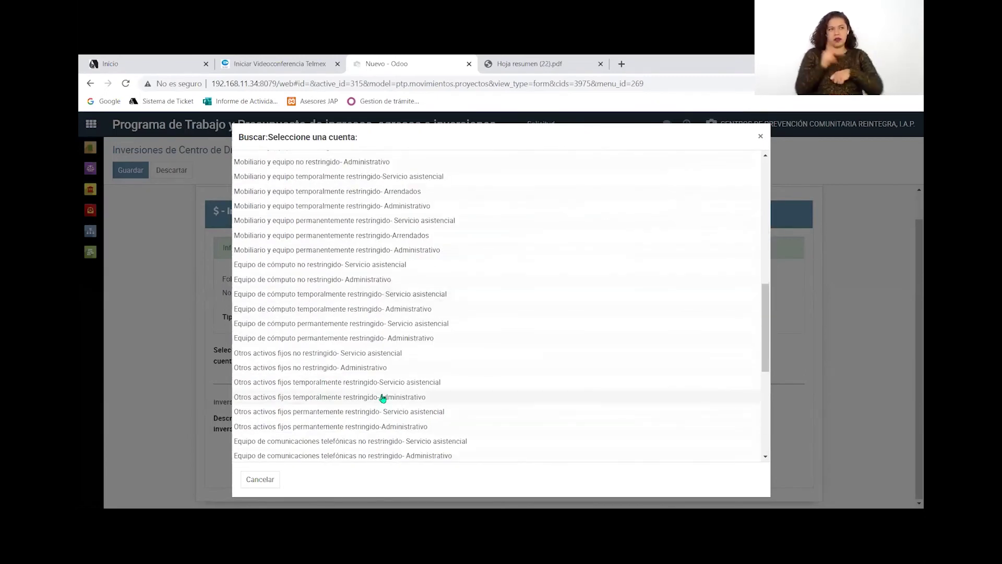
{"action": "scroll", "coordinate": [383, 398], "scroll_direction": "down", "scroll_amount": 1}
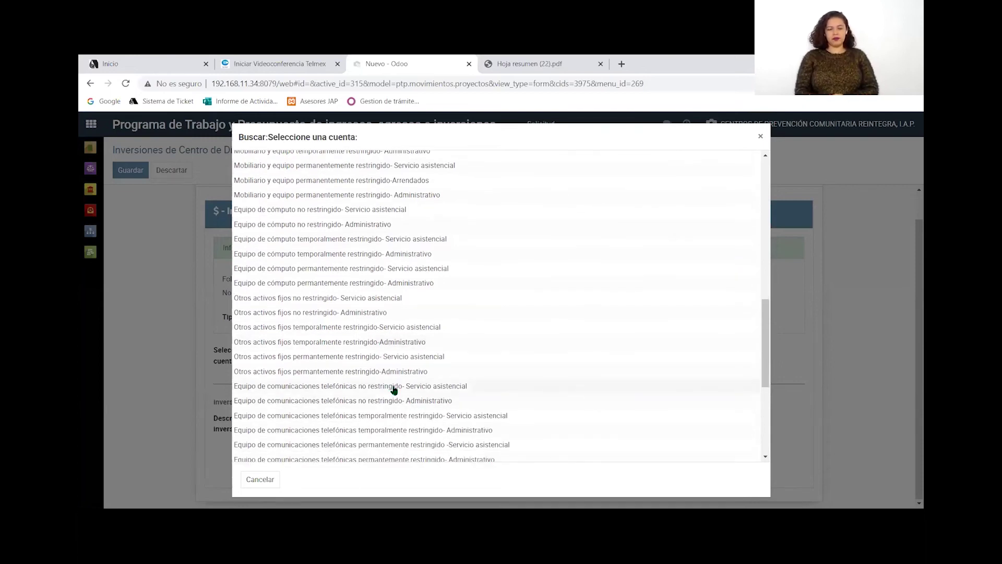
{"action": "scroll", "coordinate": [394, 390], "scroll_direction": "down", "scroll_amount": 3}
{"action": "scroll", "coordinate": [394, 390], "scroll_direction": "down", "scroll_amount": 1}
{"action": "scroll", "coordinate": [394, 390], "scroll_direction": "up", "scroll_amount": 5}
{"action": "scroll", "coordinate": [394, 390], "scroll_direction": "up", "scroll_amount": 2}
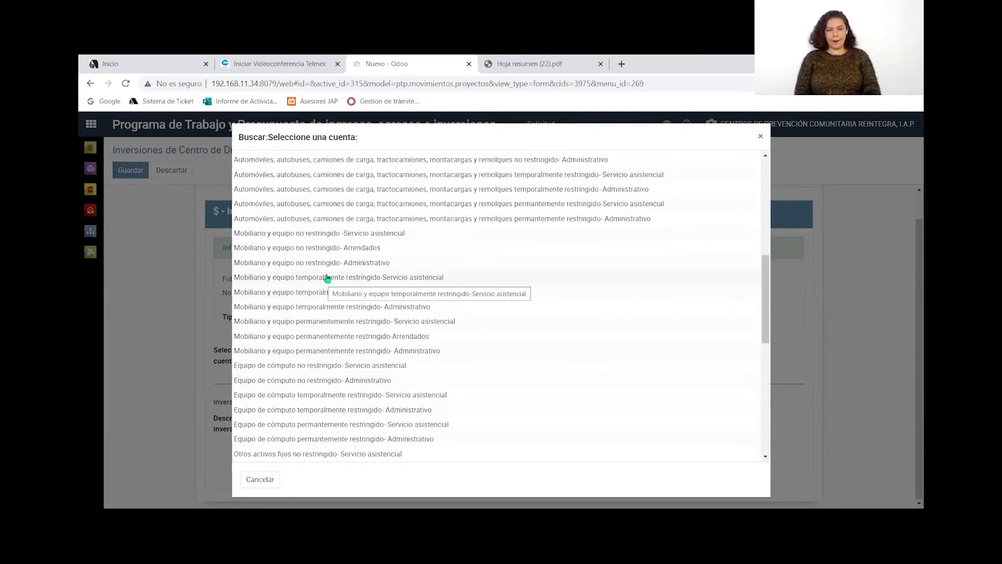
{"action": "left_click", "coordinate": [327, 233]}
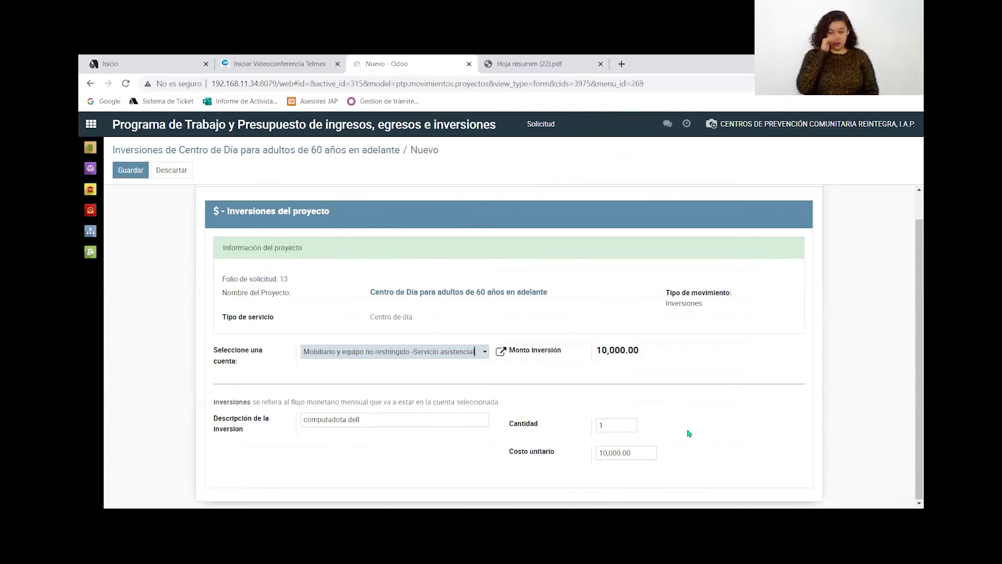
Save the 'computadota dell' investment and reopen budget request 13 from the request list
{"action": "left_click", "coordinate": [134, 171]}
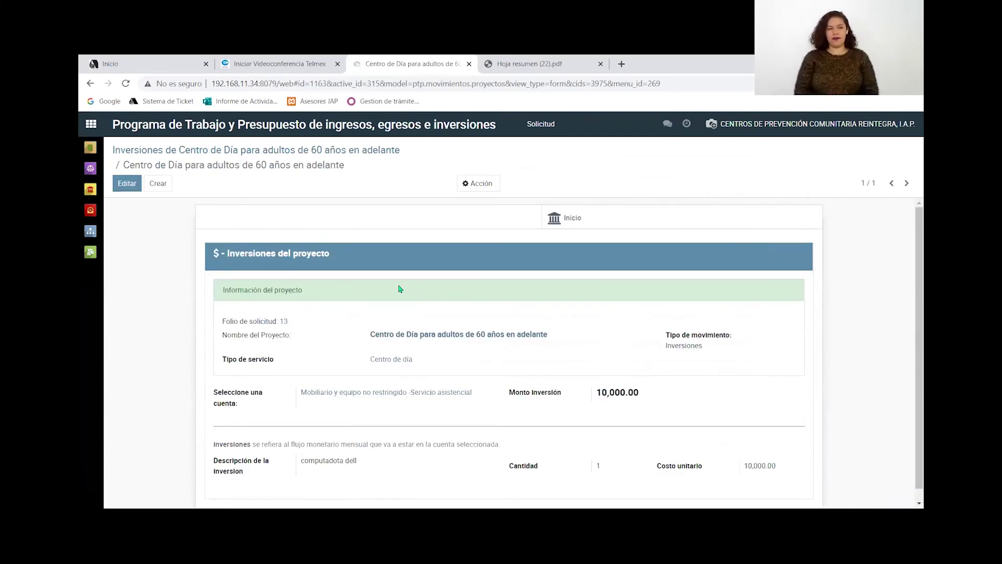
{"action": "left_click", "coordinate": [564, 219]}
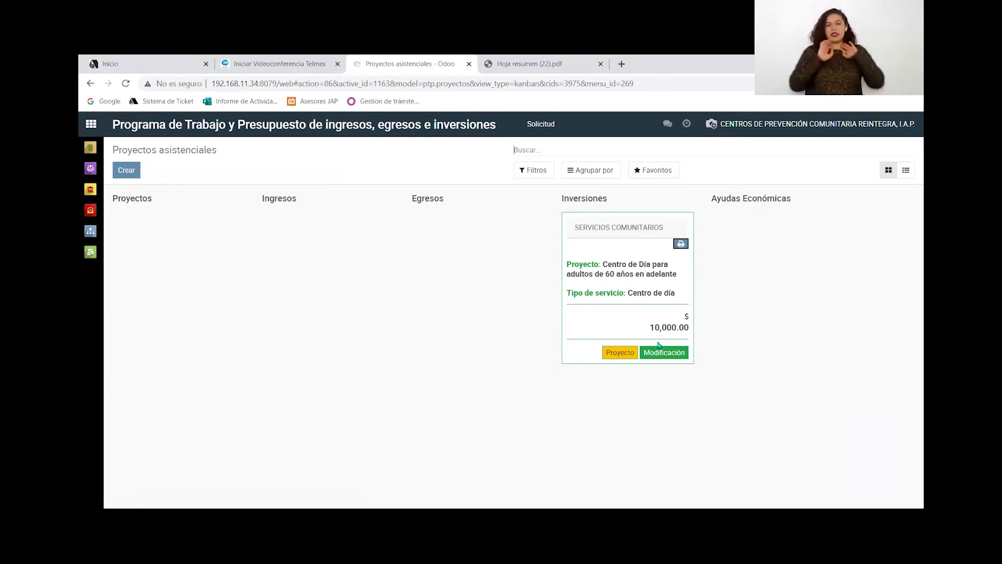
{"action": "left_click", "coordinate": [381, 131]}
{"action": "left_click", "coordinate": [346, 211]}
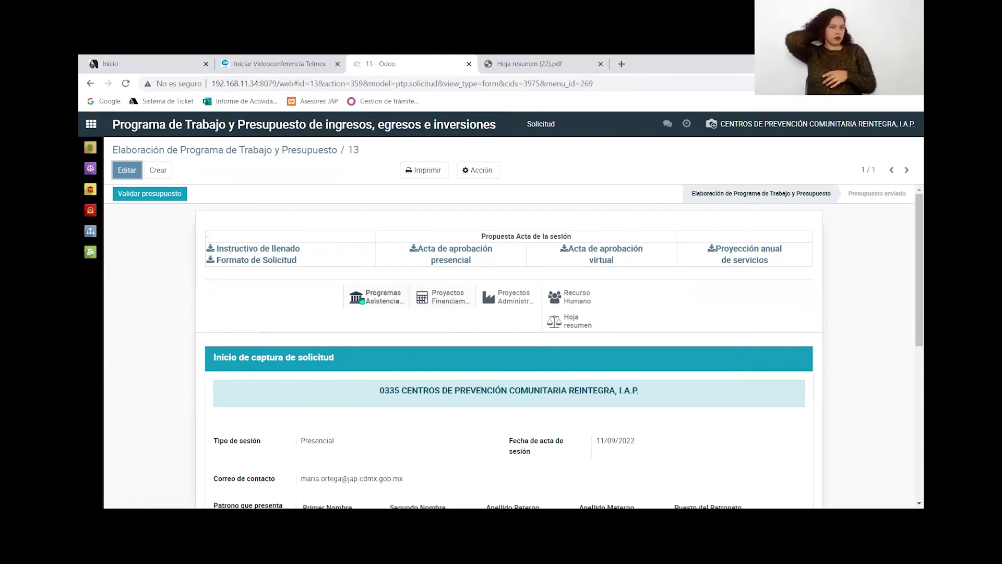
On the Proyectos Financiamiento board, move the OBTENCION DE DONATIVOS card out of Egresos into Ingresos
{"action": "left_click", "coordinate": [447, 306]}
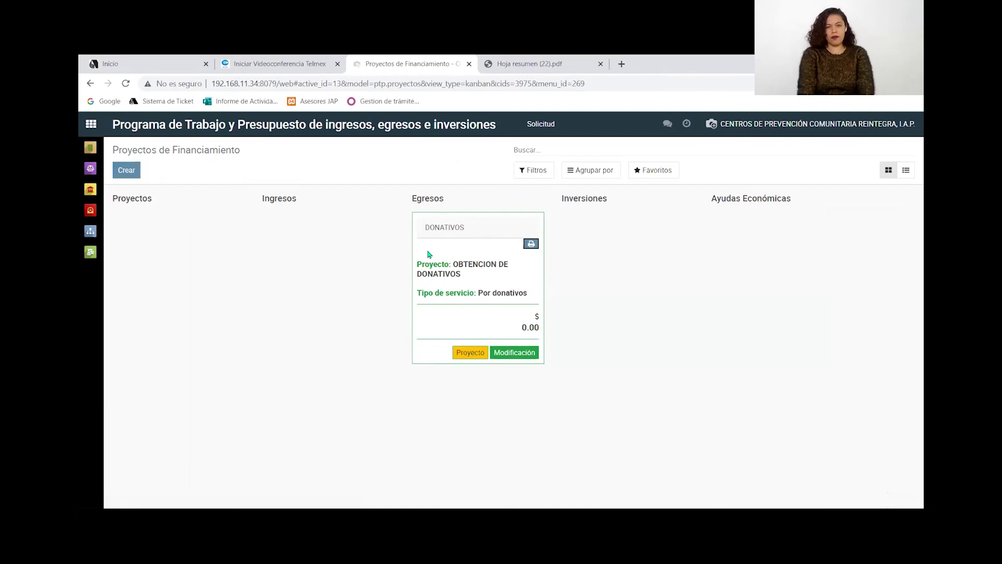
{"action": "left_click_drag", "start_coordinate": [453, 228], "coordinate": [280, 236]}
{"action": "left_click_drag", "start_coordinate": [148, 238], "coordinate": [150, 245]}
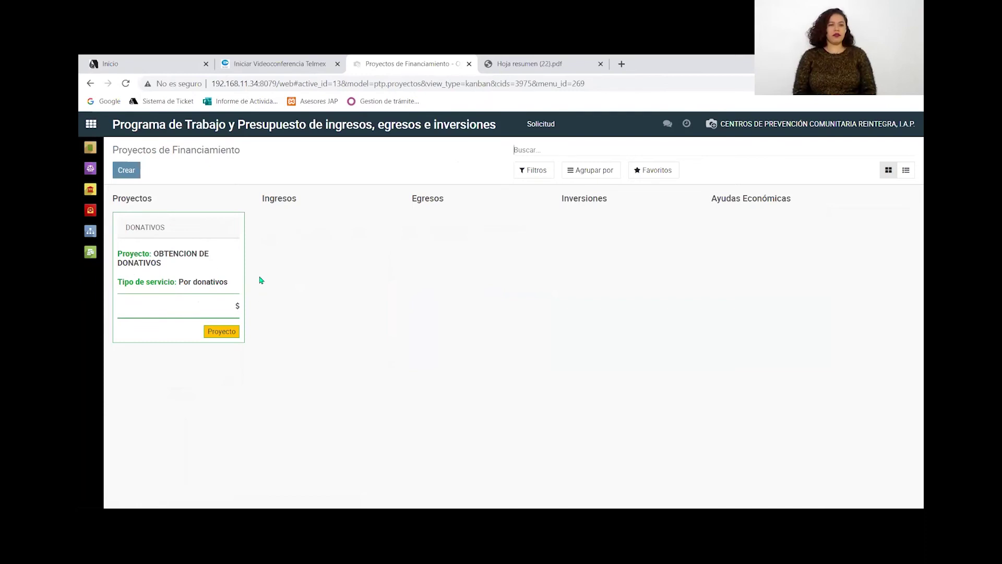
{"action": "left_click", "coordinate": [222, 332]}
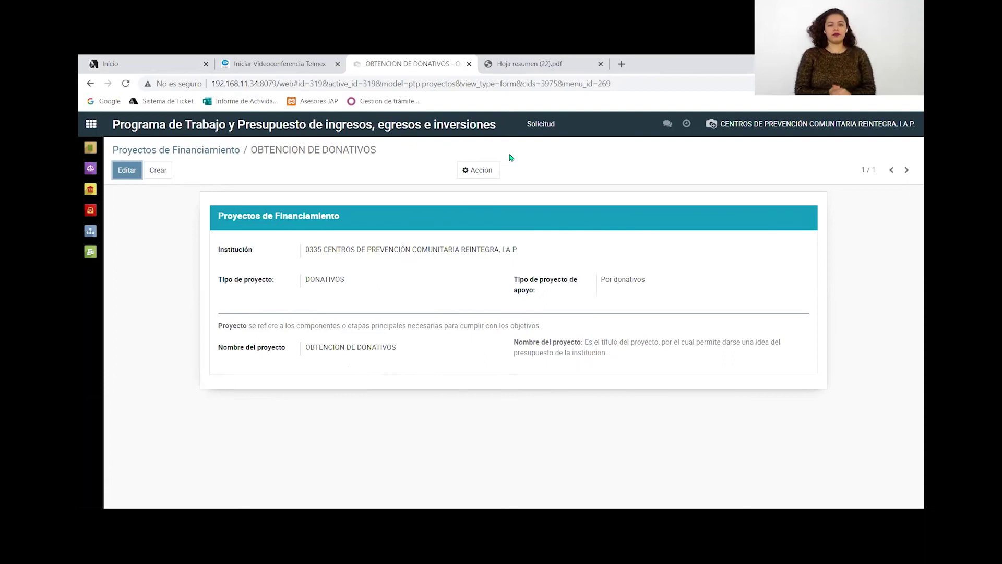
{"action": "left_click", "coordinate": [89, 83]}
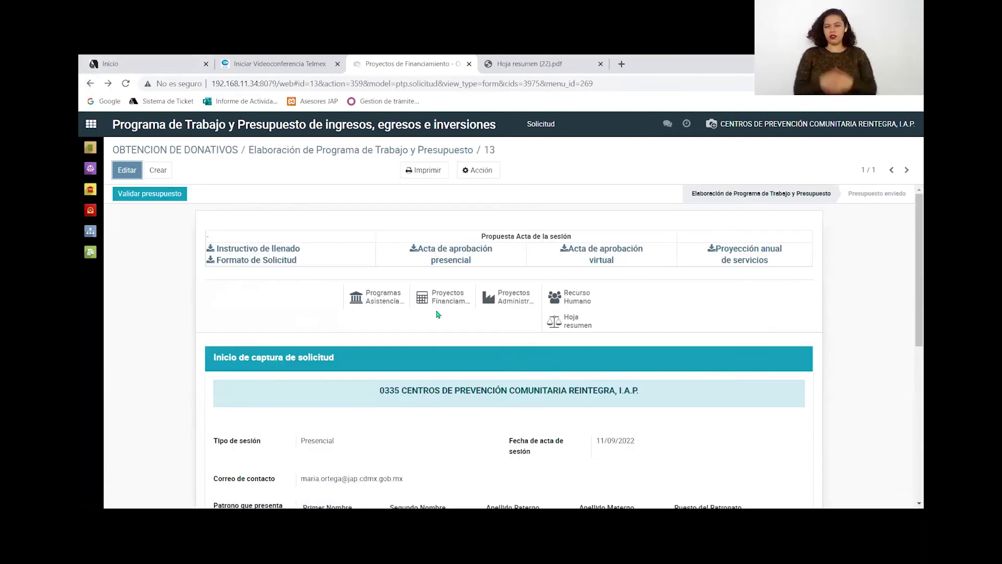
{"action": "left_click", "coordinate": [445, 309]}
{"action": "left_click_drag", "start_coordinate": [217, 239], "coordinate": [329, 248]}
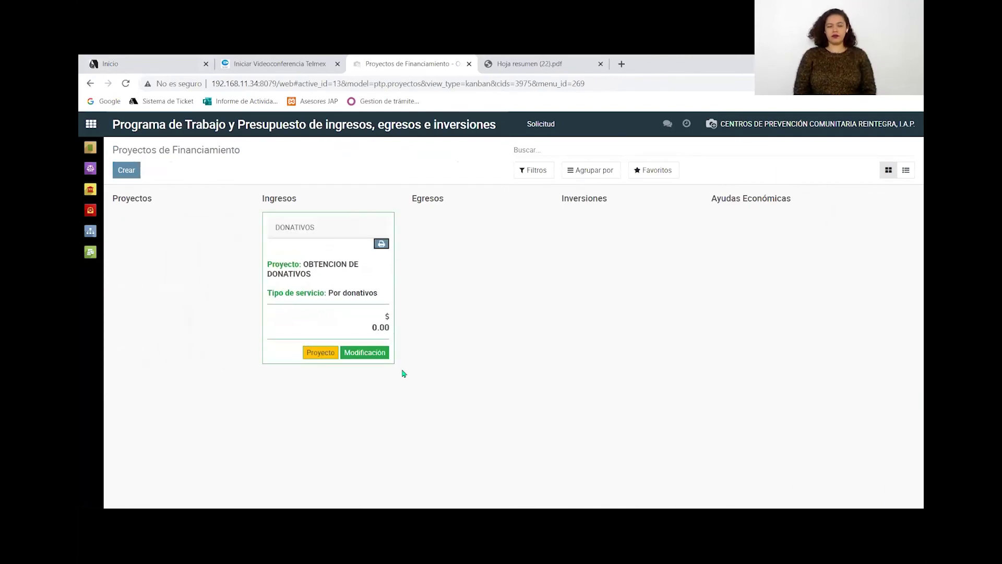
Create a DONATIVOS income entry on 'Donativos en efectivo no restringidos- Instituciones de Asistencia Privada'
{"action": "left_click", "coordinate": [377, 352]}
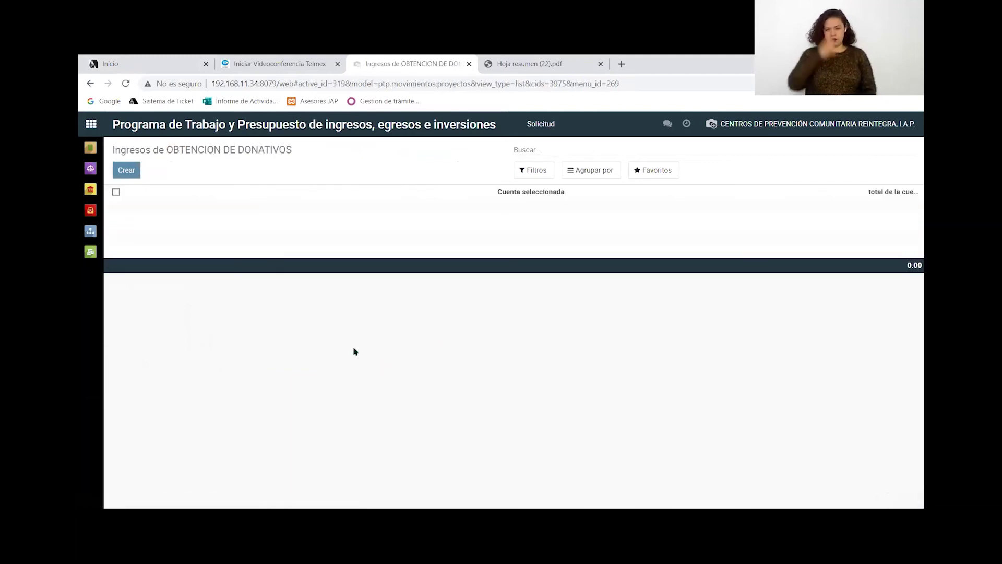
{"action": "left_click", "coordinate": [126, 172]}
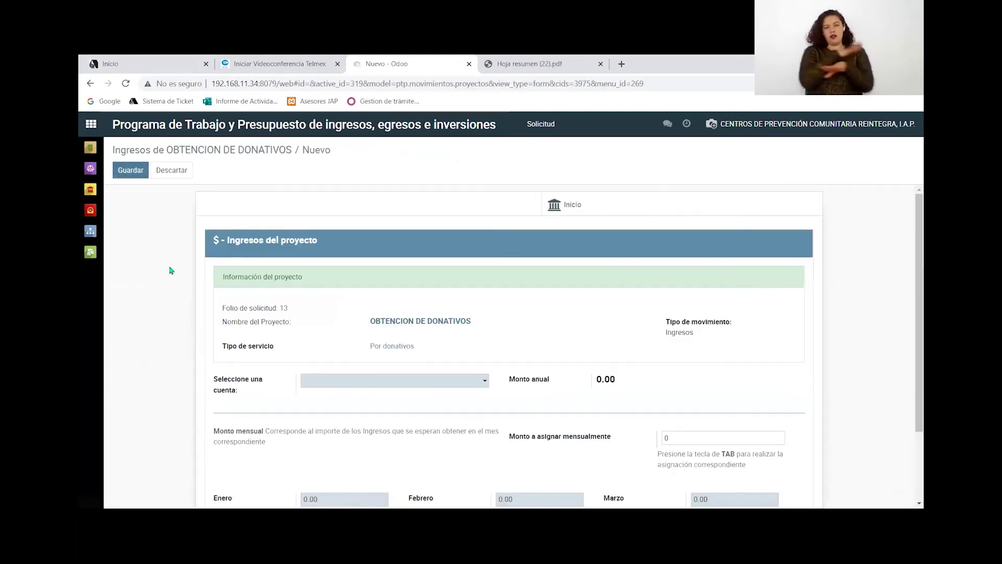
{"action": "left_click", "coordinate": [484, 380]}
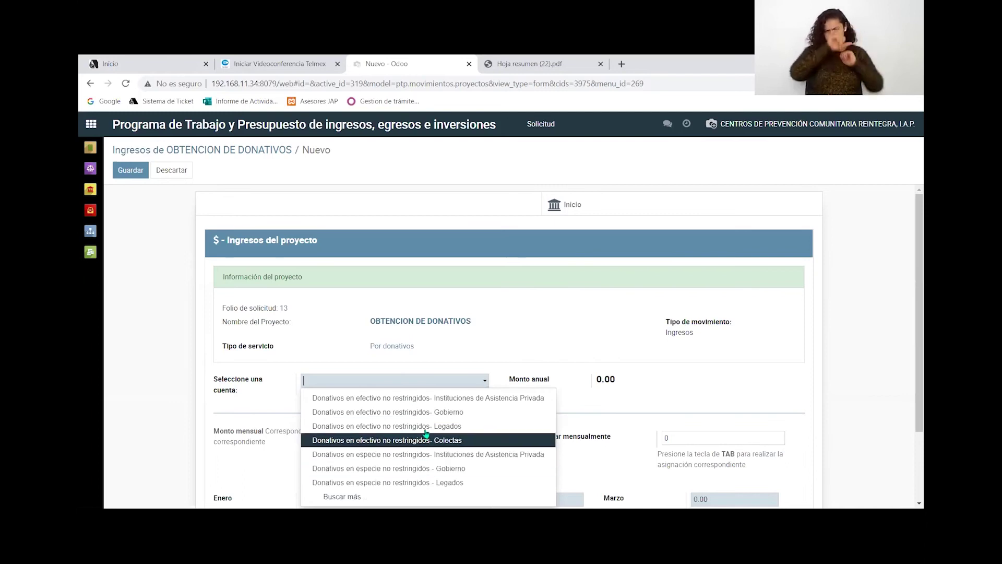
{"action": "left_click", "coordinate": [359, 497]}
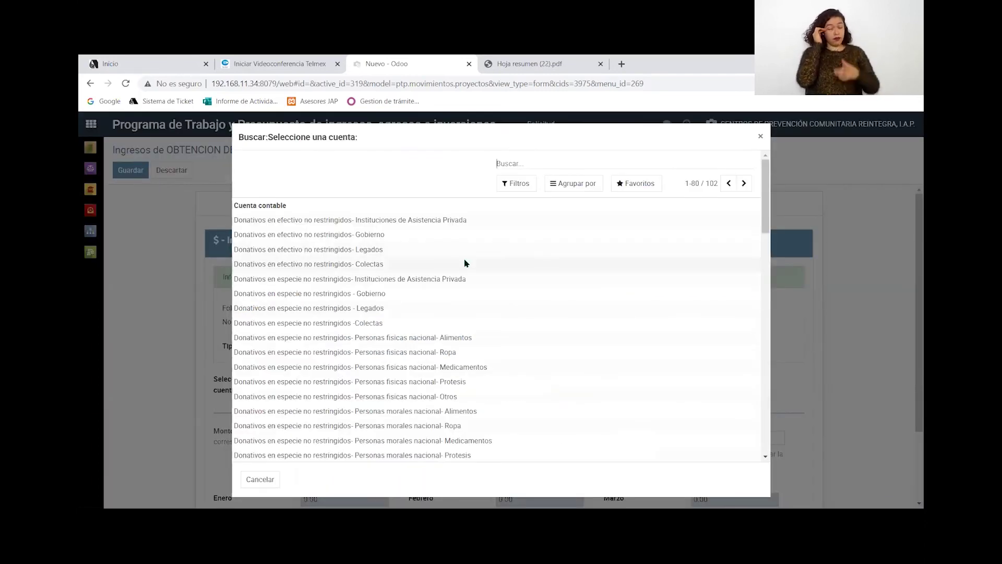
{"action": "scroll", "coordinate": [466, 263], "scroll_direction": "down", "scroll_amount": 3}
{"action": "scroll", "coordinate": [466, 263], "scroll_direction": "down", "scroll_amount": 10}
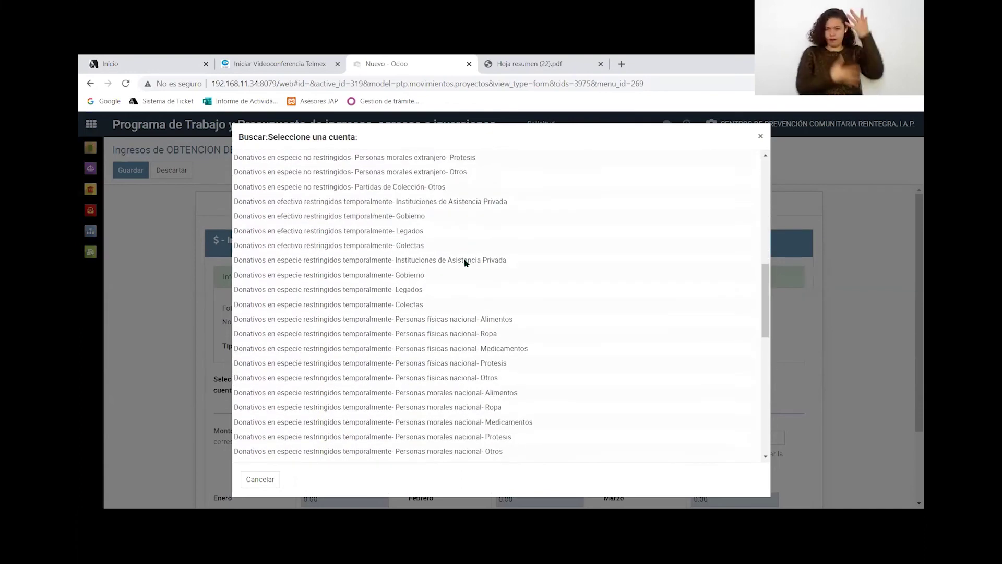
{"action": "scroll", "coordinate": [466, 265], "scroll_direction": "down", "scroll_amount": 6}
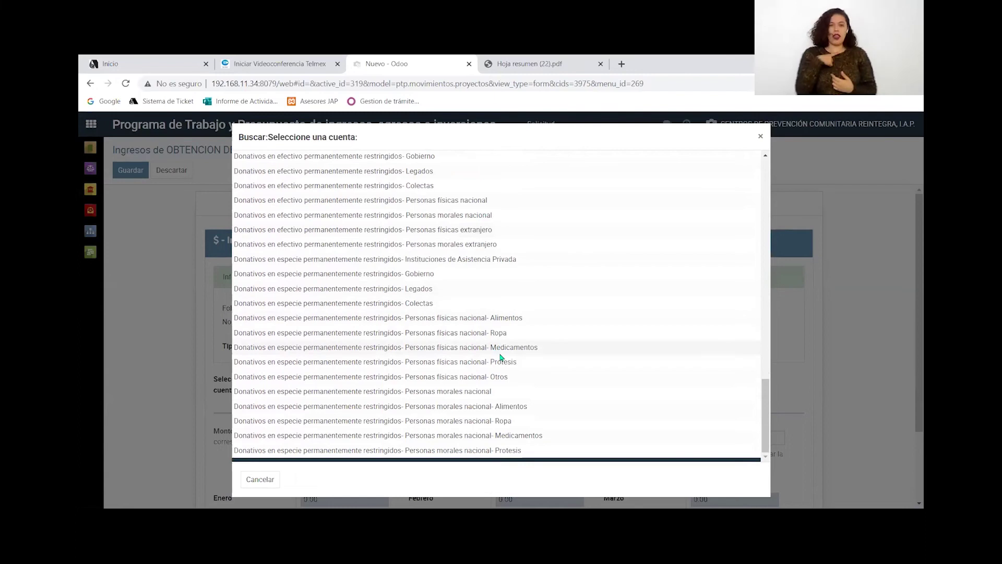
{"action": "scroll", "coordinate": [504, 353], "scroll_direction": "up", "scroll_amount": 5}
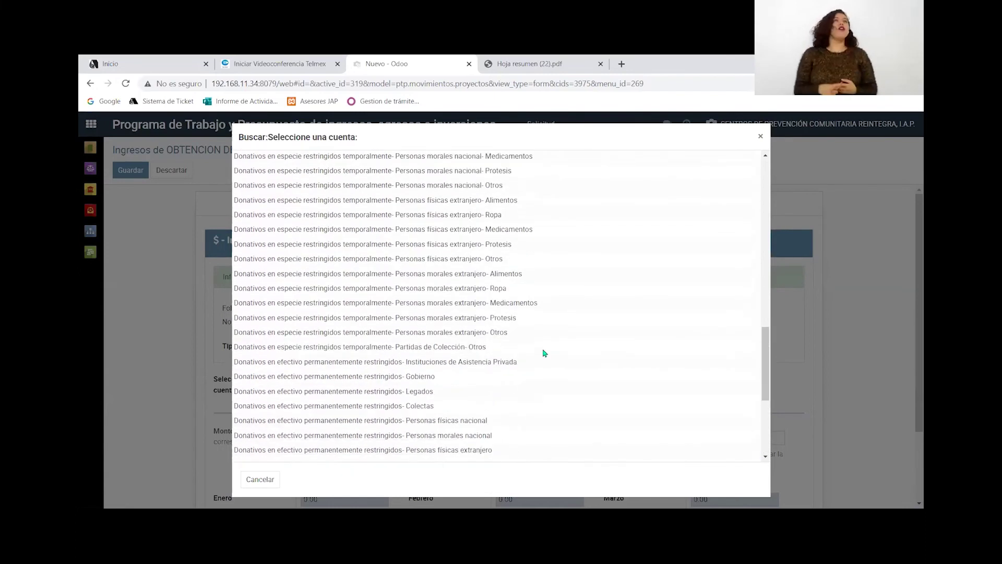
{"action": "scroll", "coordinate": [544, 353], "scroll_direction": "up", "scroll_amount": 6}
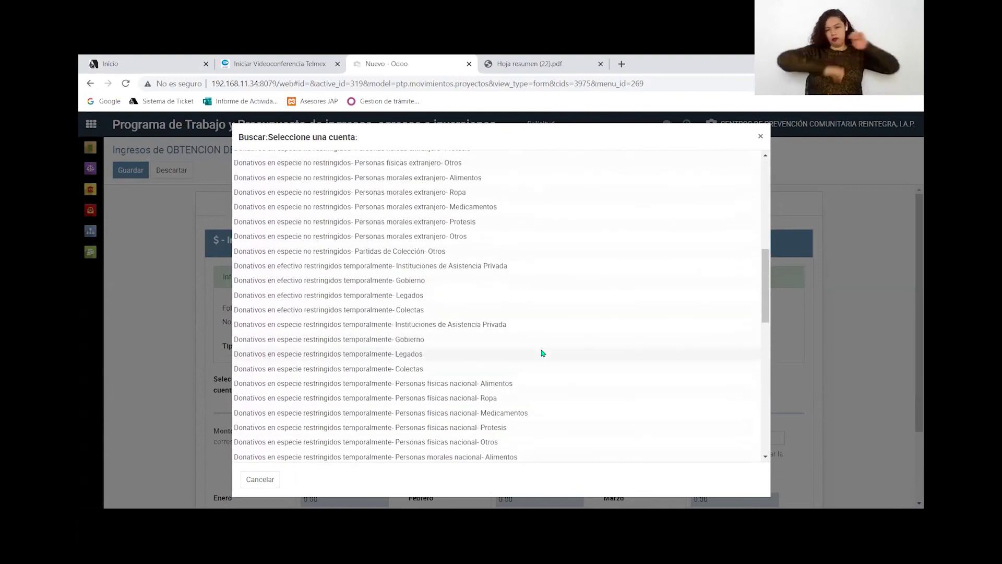
{"action": "scroll", "coordinate": [543, 353], "scroll_direction": "up", "scroll_amount": 8}
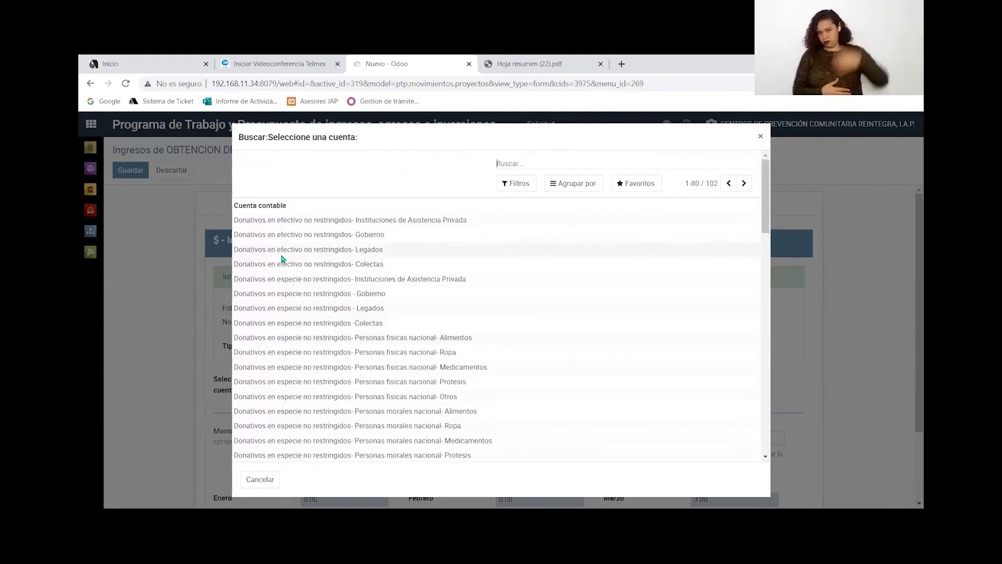
{"action": "left_click", "coordinate": [360, 221]}
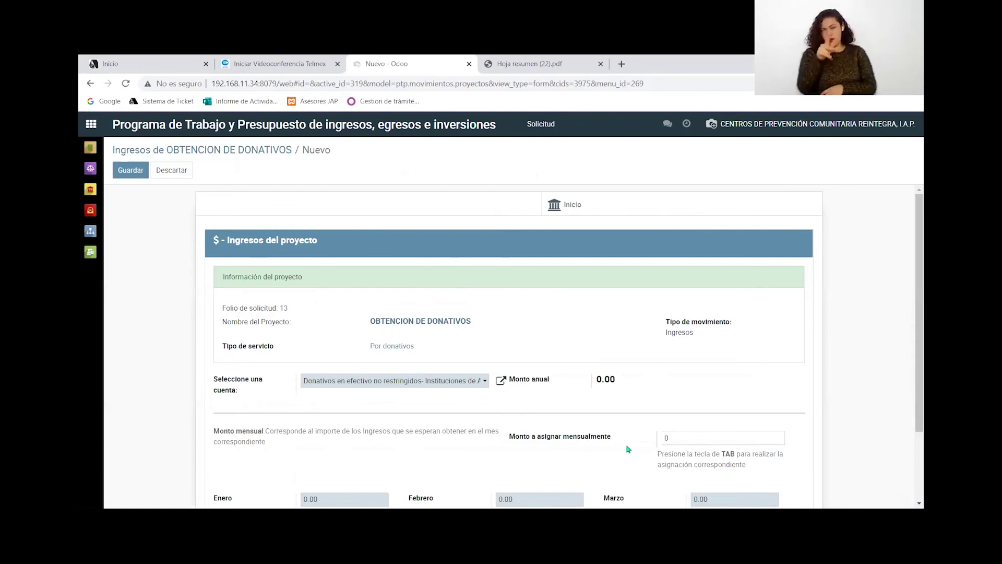
{"action": "scroll", "coordinate": [623, 412], "scroll_direction": "down", "scroll_amount": 2}
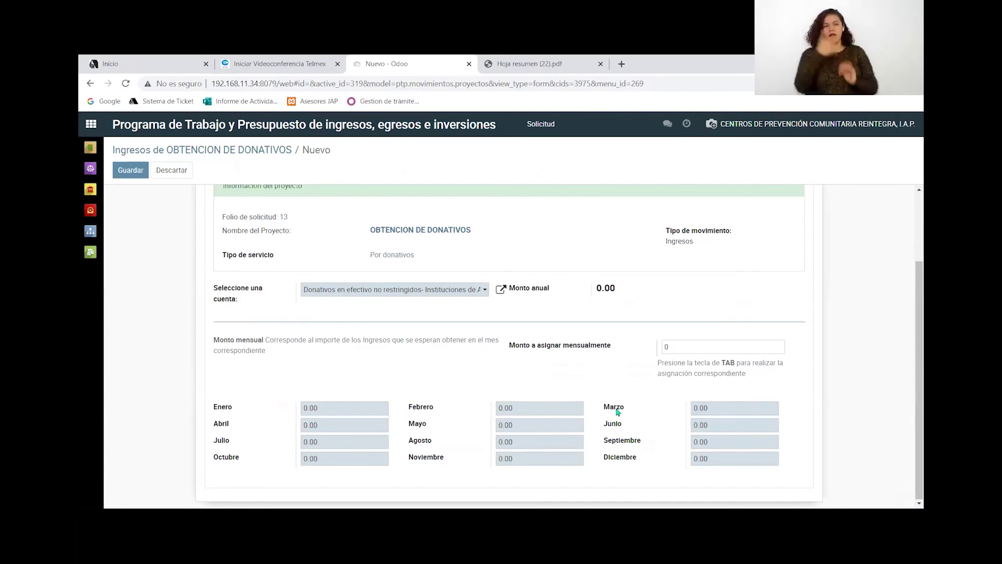
Set the monthly amount to 3,000, filling all months for 36,000.00 a year, and save
{"action": "left_click", "coordinate": [659, 349]}
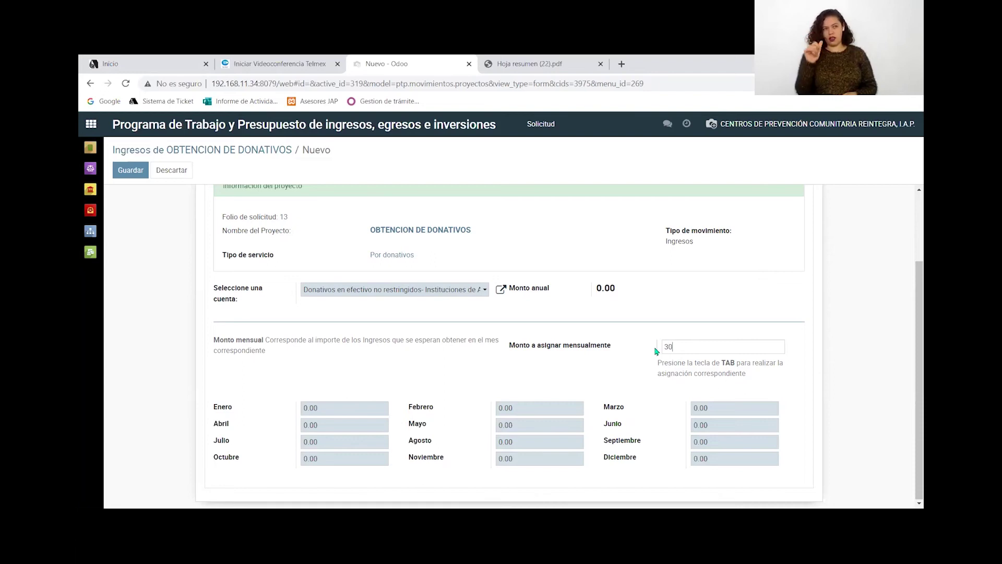
{"action": "key", "text": "Tab"}
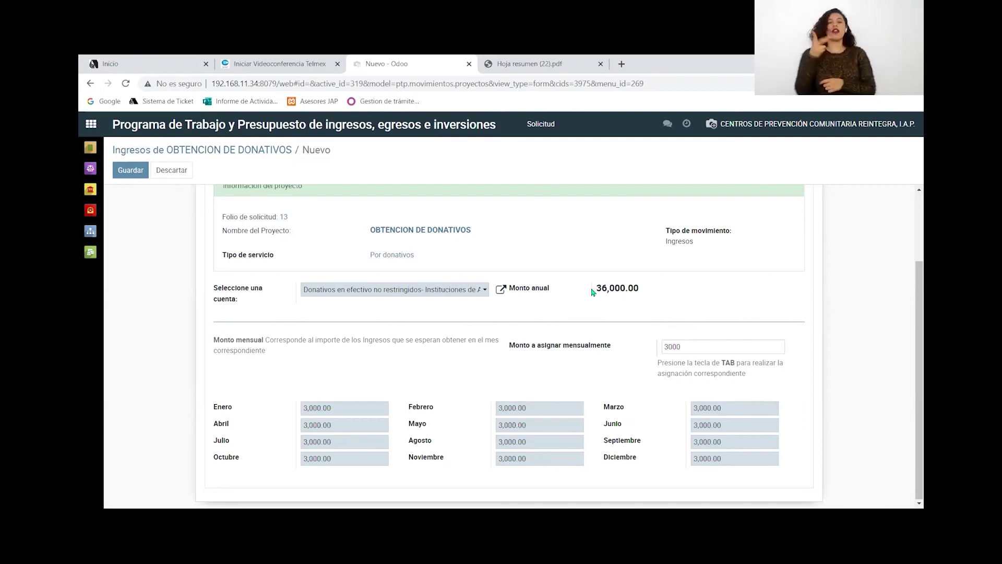
{"action": "left_click", "coordinate": [128, 172]}
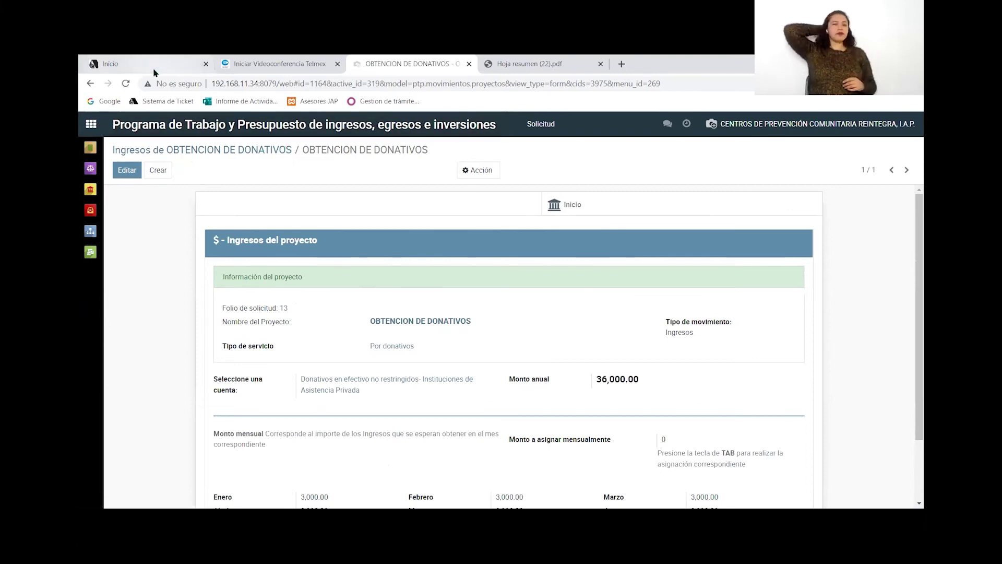
Open a new OBTENCION DE DONATIVOS income entry on 'Donativos en especie no restringidos - Gobierno'
{"action": "left_click", "coordinate": [572, 206]}
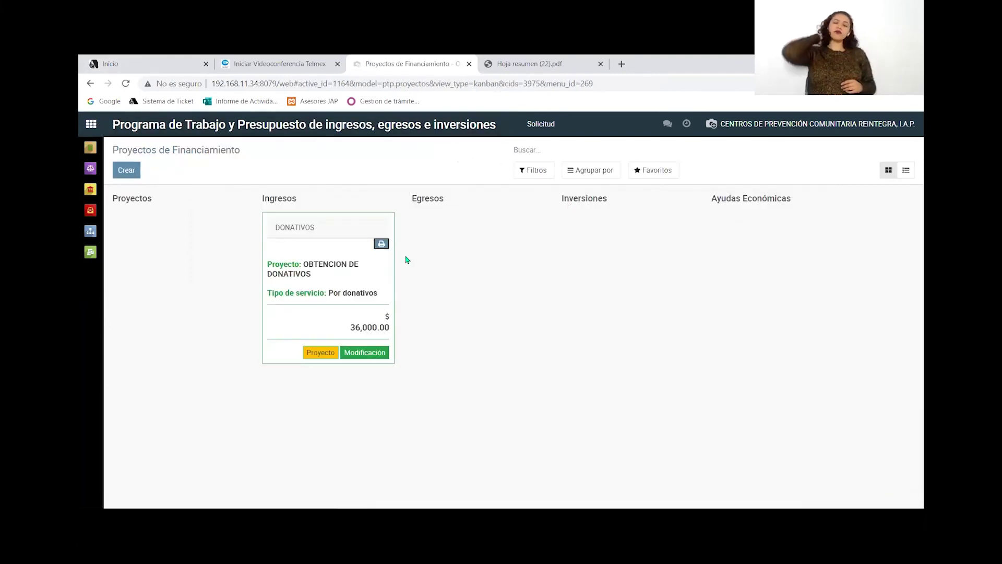
{"action": "left_click", "coordinate": [364, 352]}
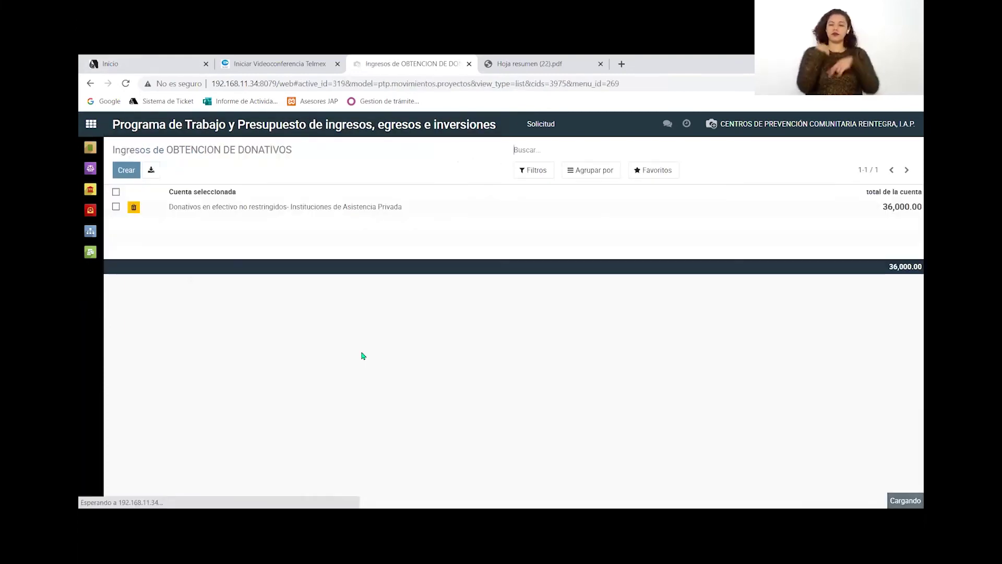
{"action": "left_click", "coordinate": [134, 175]}
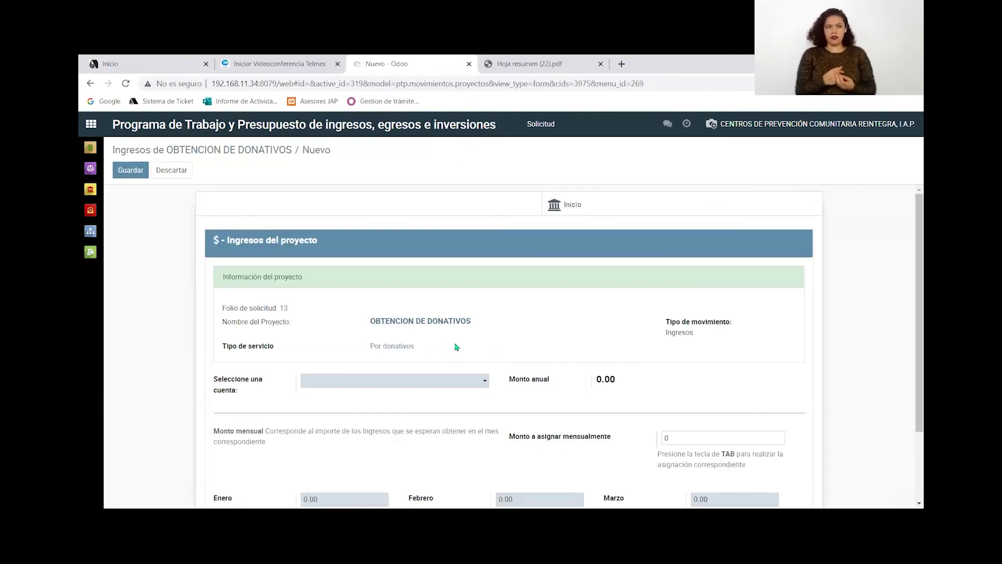
{"action": "left_click", "coordinate": [487, 382]}
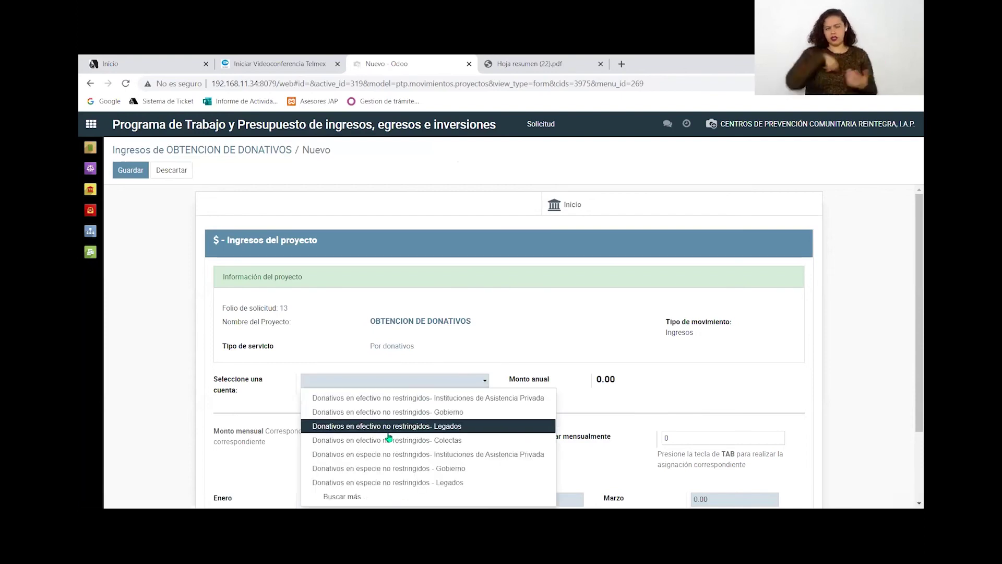
{"action": "left_click", "coordinate": [369, 498]}
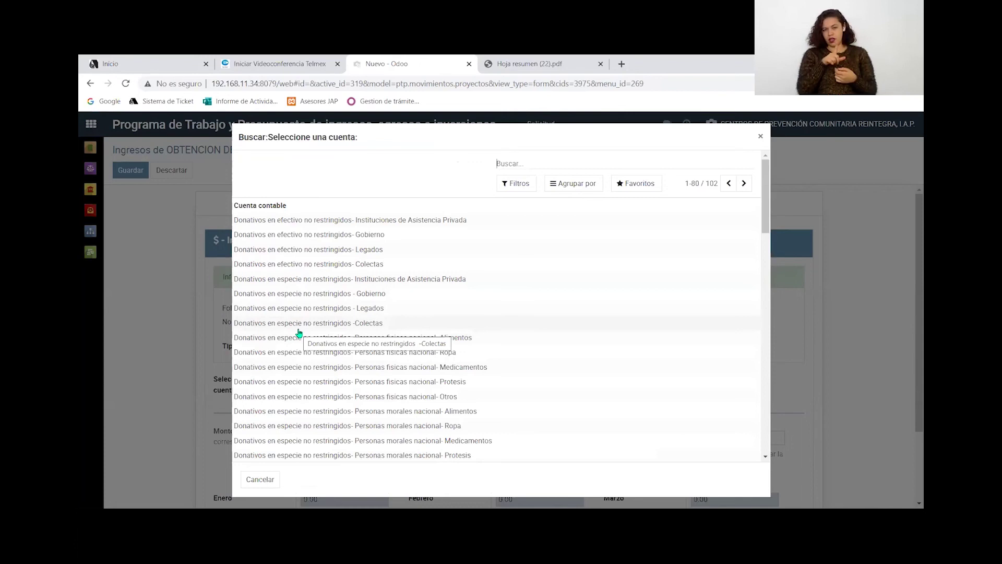
{"action": "left_click", "coordinate": [309, 294]}
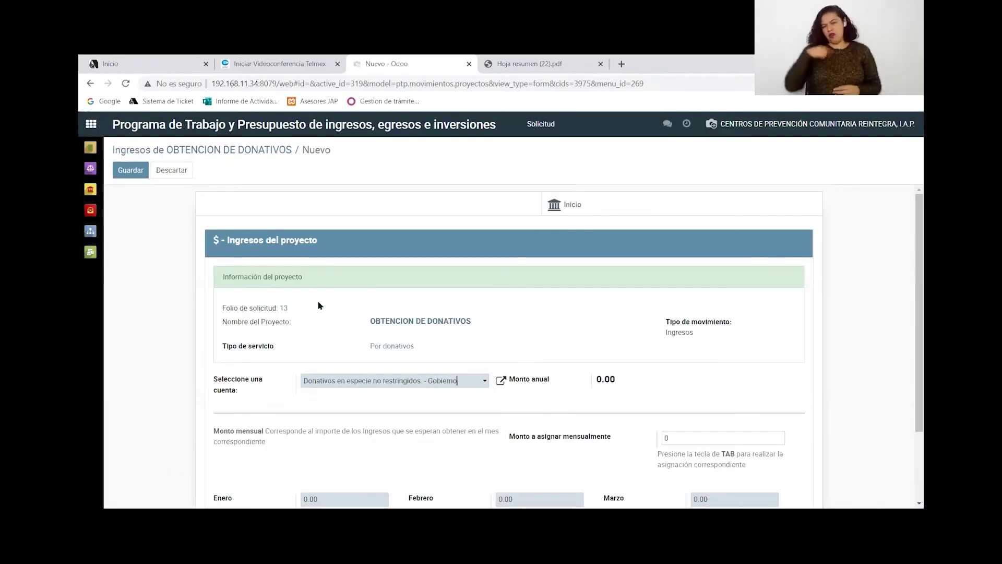
{"action": "scroll", "coordinate": [619, 374], "scroll_direction": "down", "scroll_amount": 2}
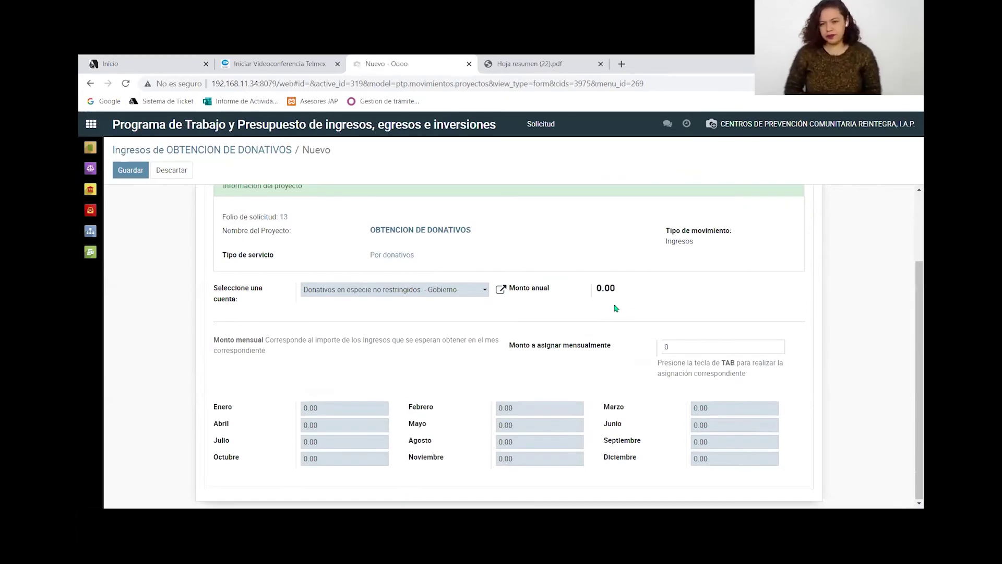
Replace the monthly amount with 5,000 (60,000.00 a year) for the government in-kind account and save
{"action": "left_click_drag", "start_coordinate": [671, 346], "coordinate": [656, 344]}
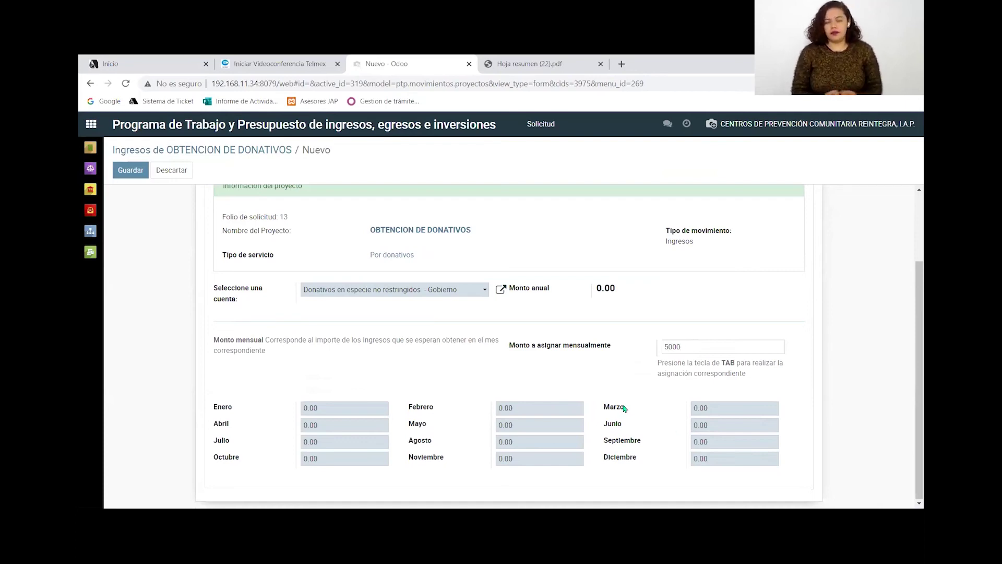
{"action": "key", "text": "Tab"}
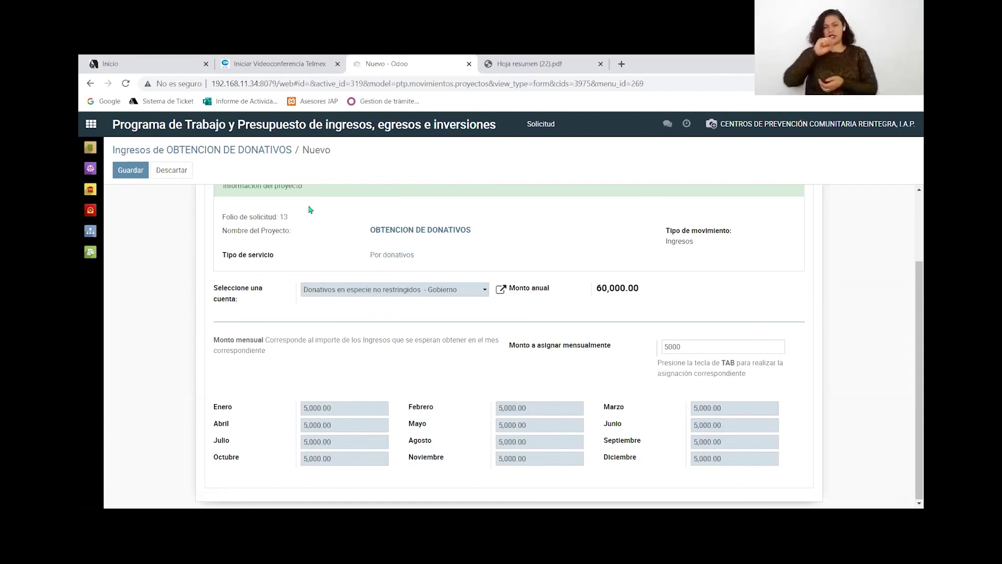
{"action": "left_click", "coordinate": [136, 173]}
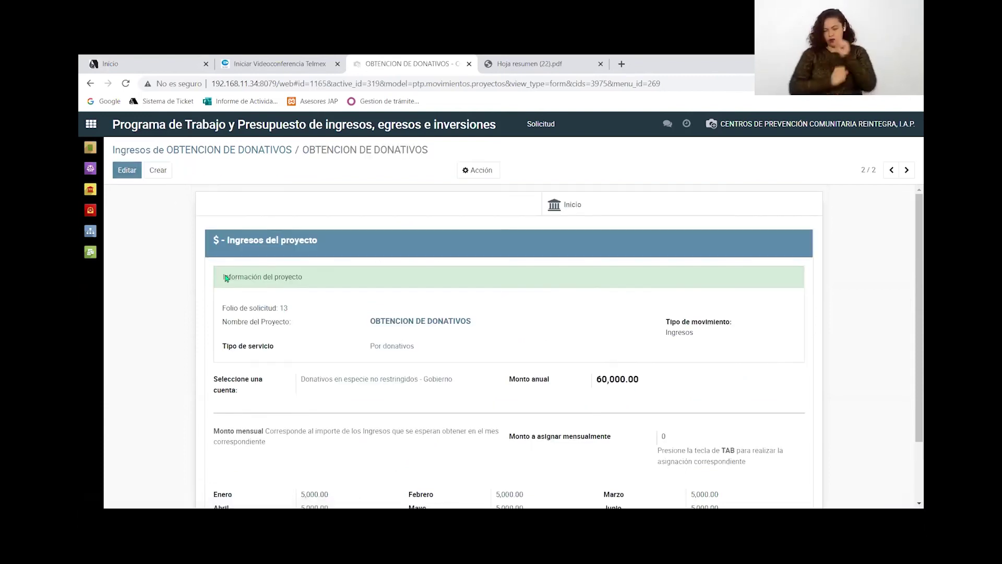
{"action": "left_click", "coordinate": [158, 171]}
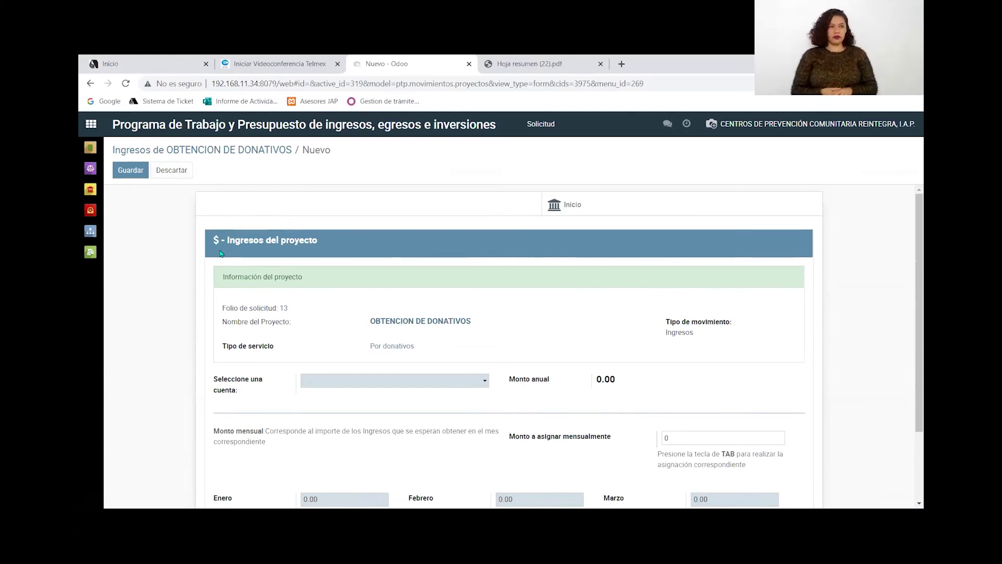
Attempt to save the blank income form, then discard it after the missing Cuenta presupuestal error
{"action": "left_click", "coordinate": [131, 172]}
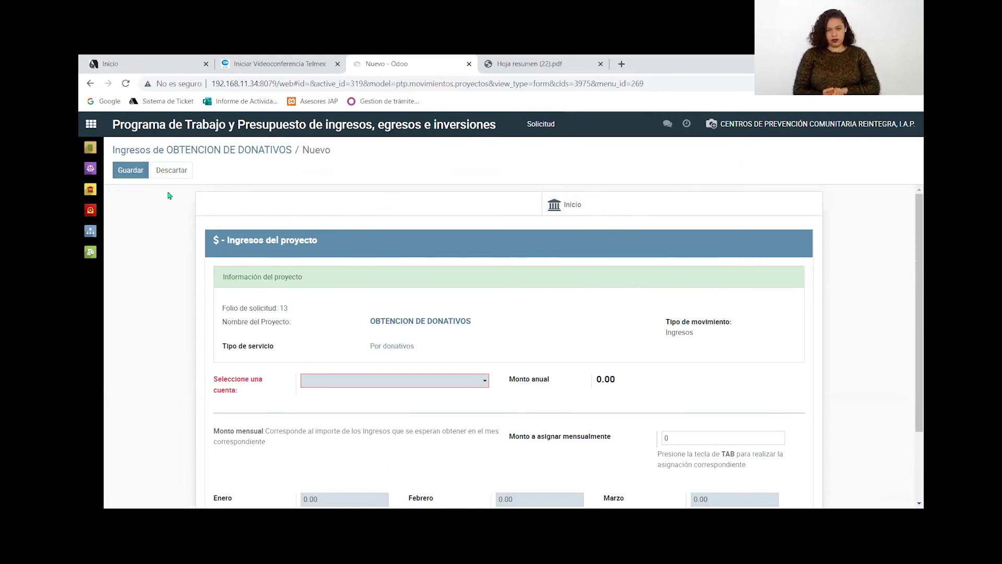
{"action": "left_click", "coordinate": [135, 175]}
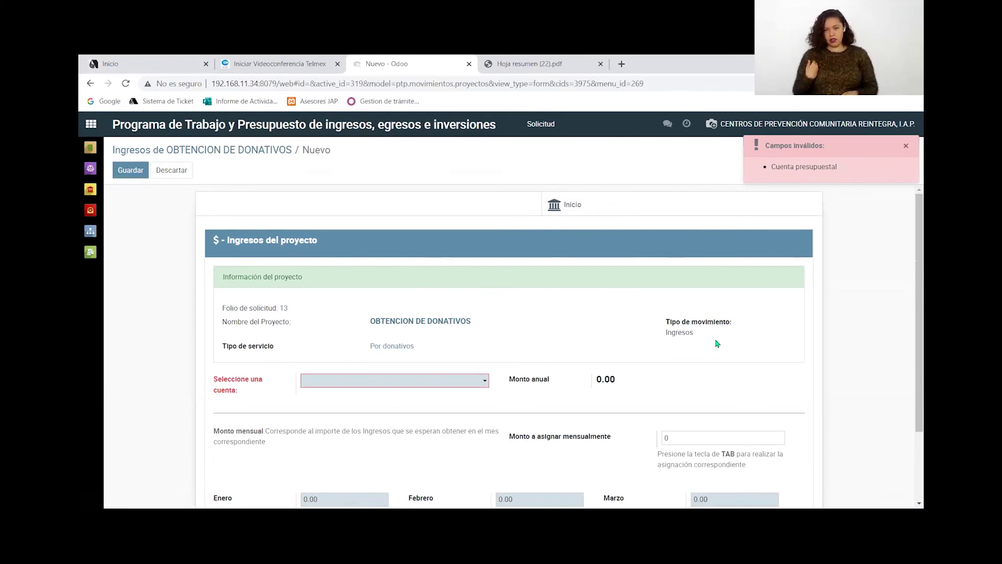
{"action": "scroll", "coordinate": [685, 333], "scroll_direction": "down", "scroll_amount": 1}
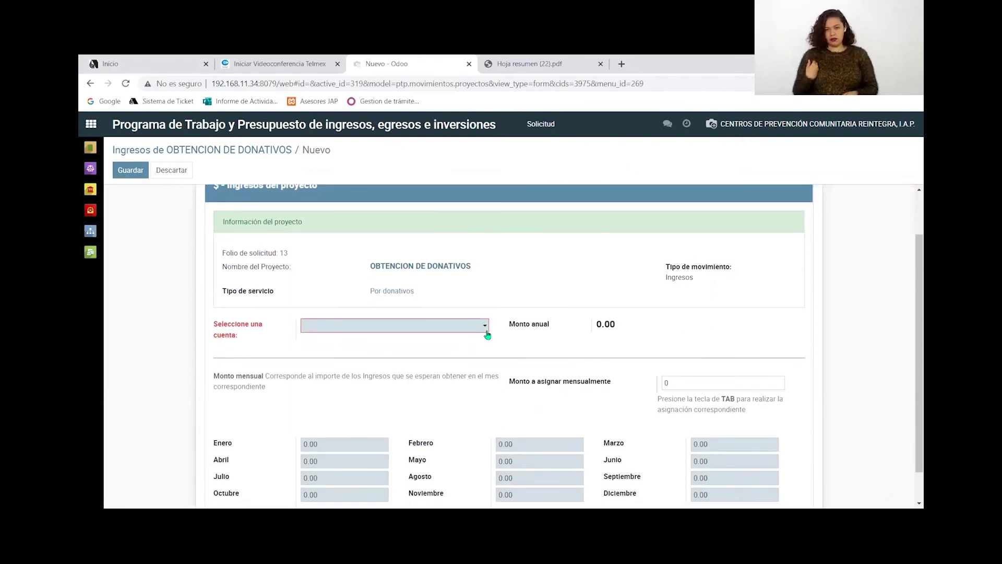
{"action": "scroll", "coordinate": [473, 328], "scroll_direction": "up", "scroll_amount": 1}
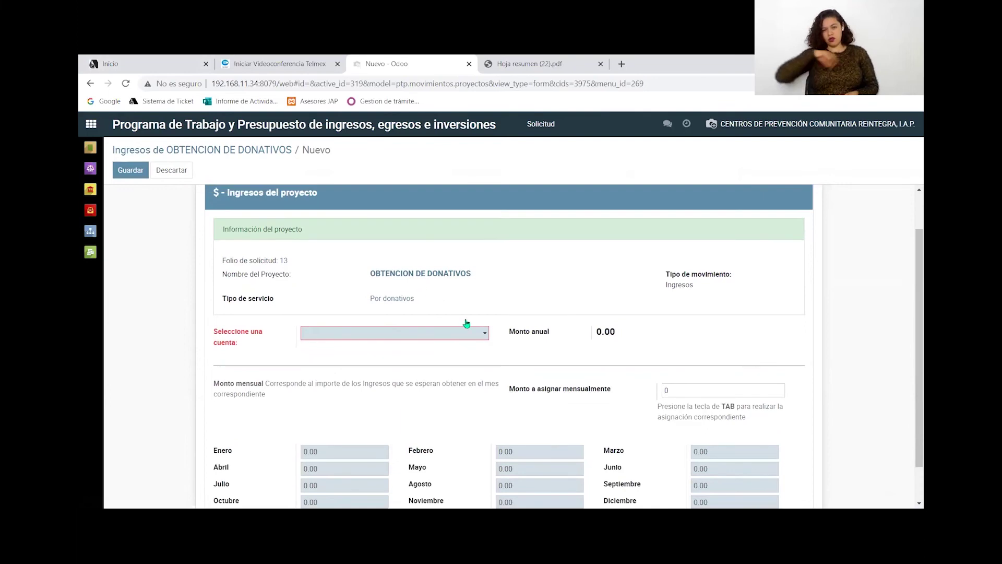
{"action": "left_click", "coordinate": [178, 172]}
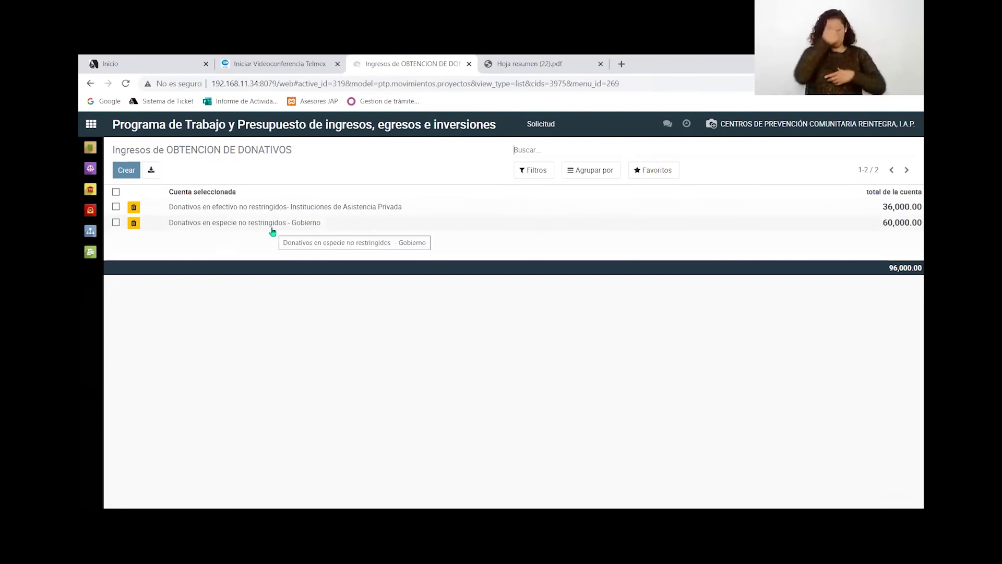
Start another income entry and browse the full 102-account list for the Legados account
{"action": "left_click", "coordinate": [126, 169]}
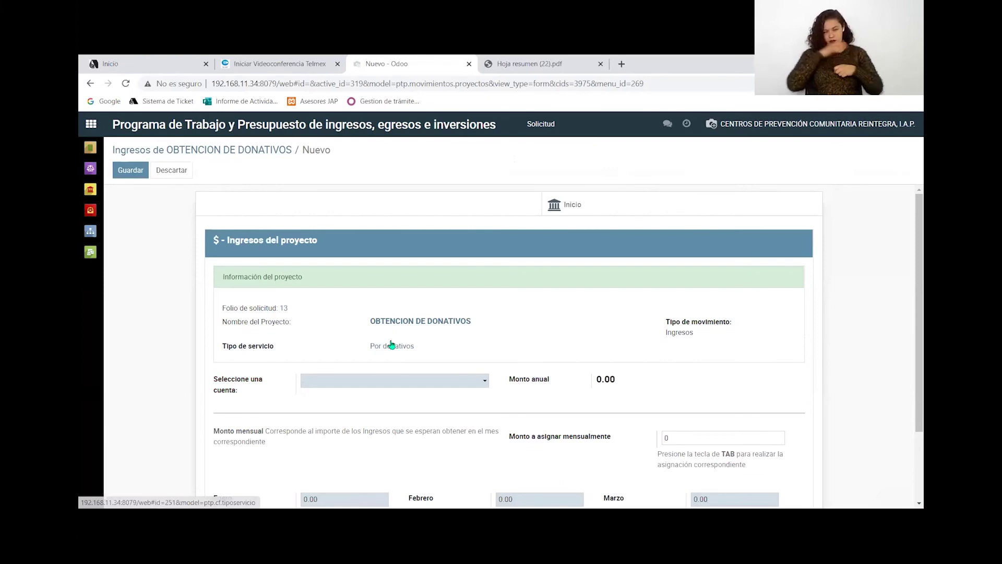
{"action": "left_click", "coordinate": [484, 381]}
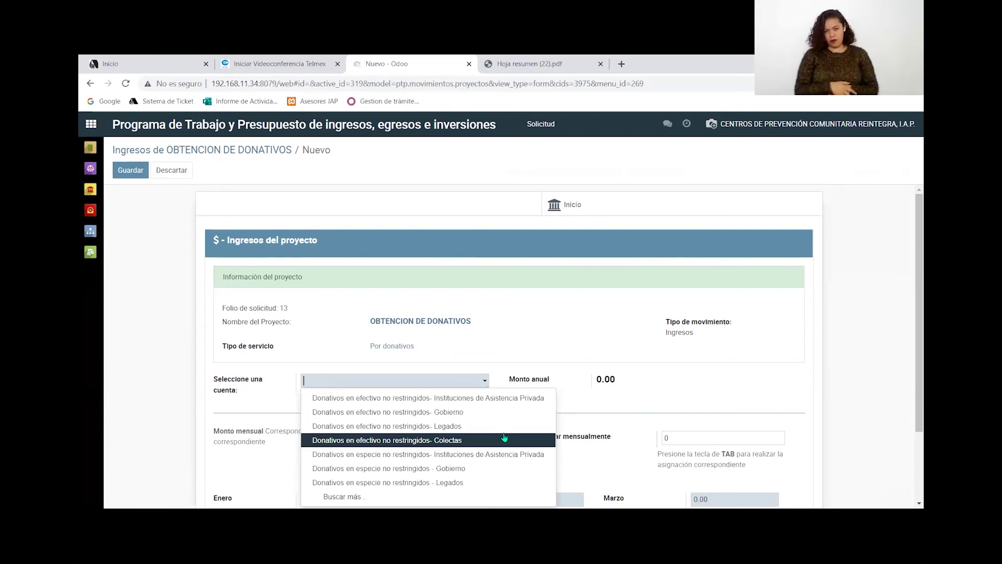
{"action": "left_click", "coordinate": [342, 496]}
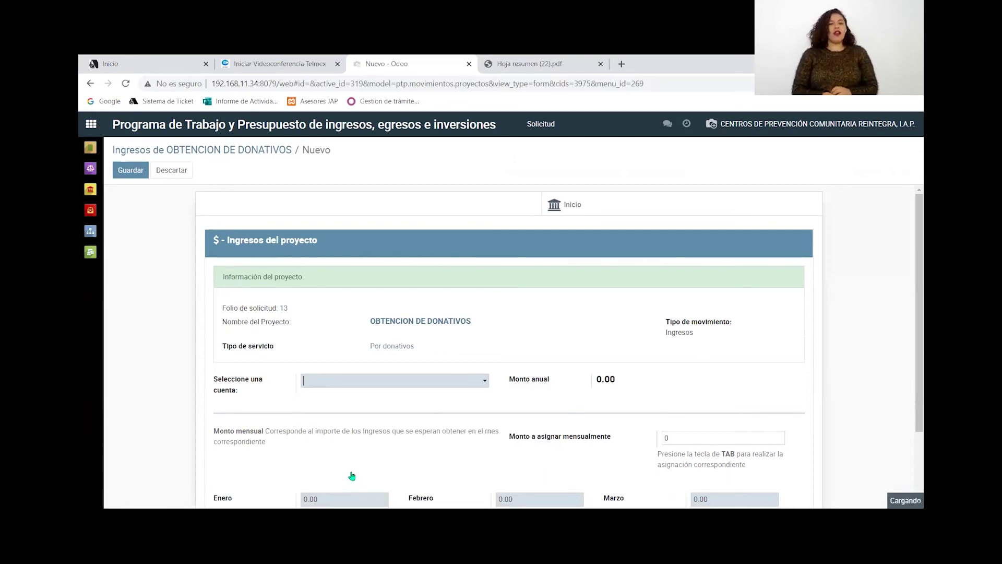
{"action": "scroll", "coordinate": [375, 290], "scroll_direction": "down", "scroll_amount": 4}
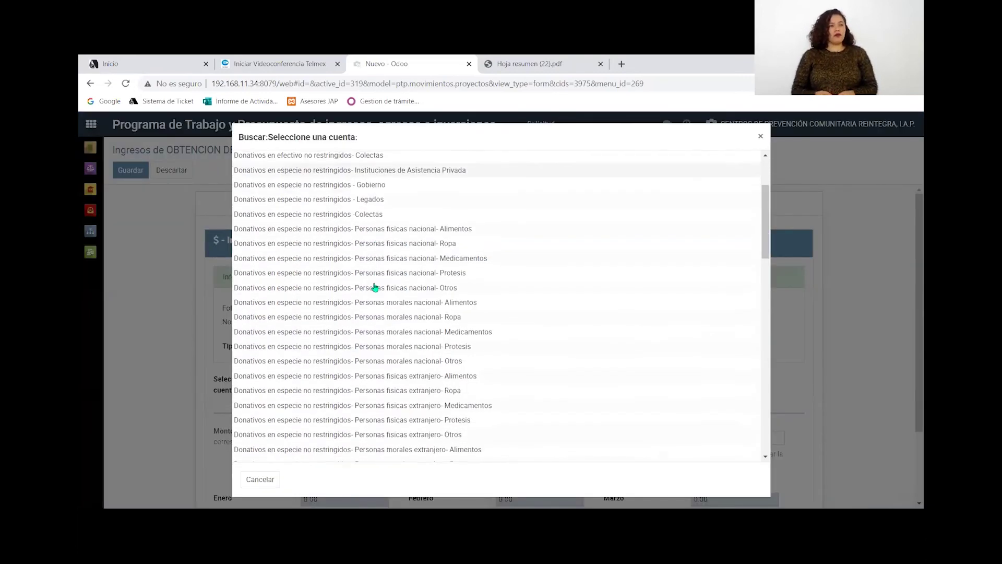
{"action": "scroll", "coordinate": [379, 299], "scroll_direction": "down", "scroll_amount": 1}
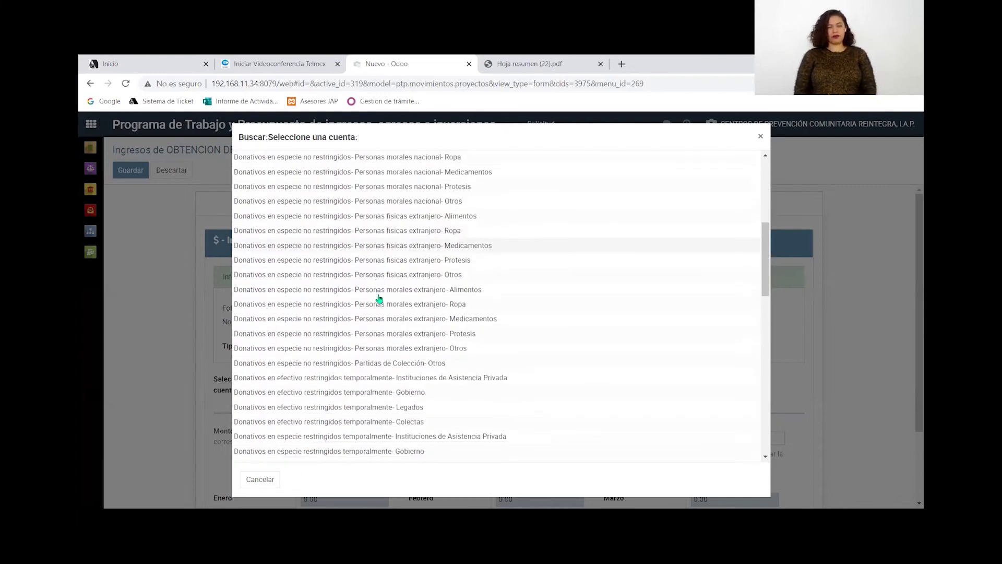
{"action": "scroll", "coordinate": [379, 298], "scroll_direction": "down", "scroll_amount": 1}
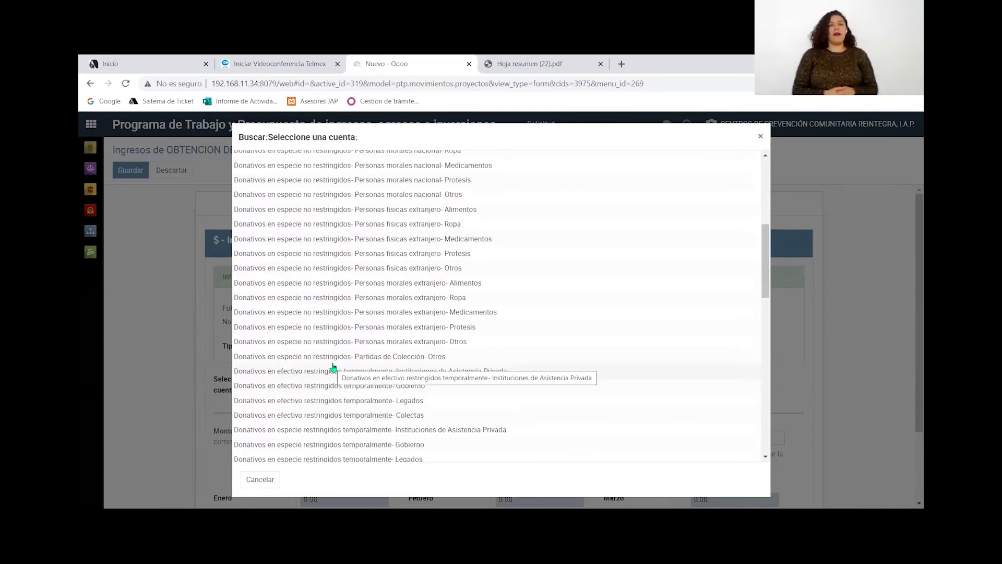
{"action": "scroll", "coordinate": [342, 376], "scroll_direction": "down", "scroll_amount": 2}
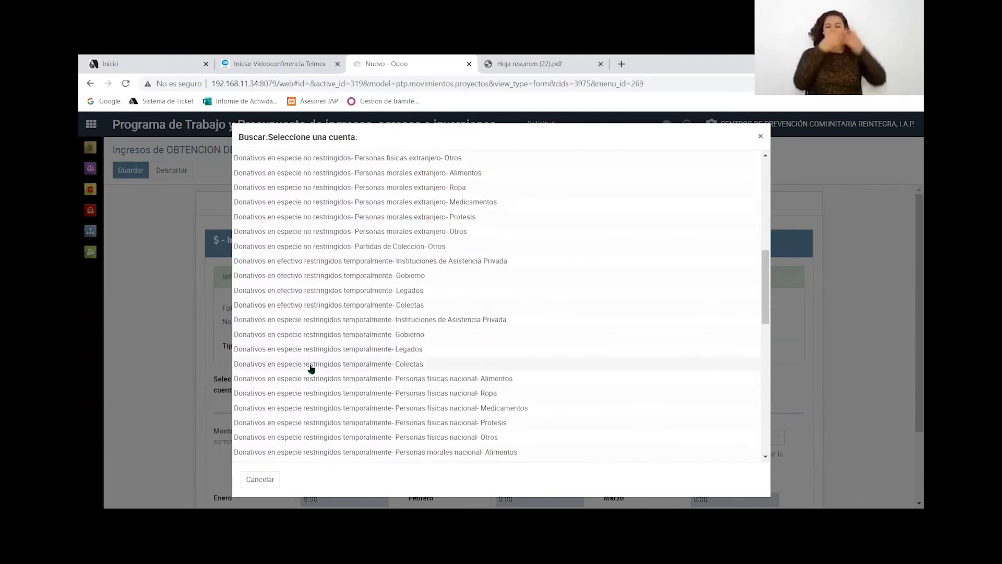
{"action": "scroll", "coordinate": [320, 360], "scroll_direction": "down", "scroll_amount": 2}
{"action": "scroll", "coordinate": [319, 360], "scroll_direction": "down", "scroll_amount": 7}
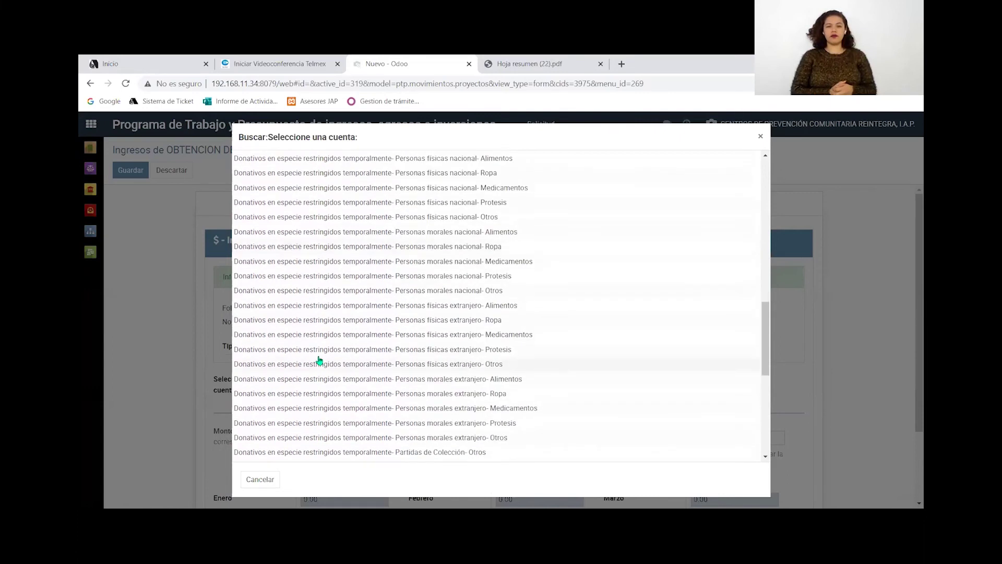
{"action": "scroll", "coordinate": [320, 360], "scroll_direction": "down", "scroll_amount": 3}
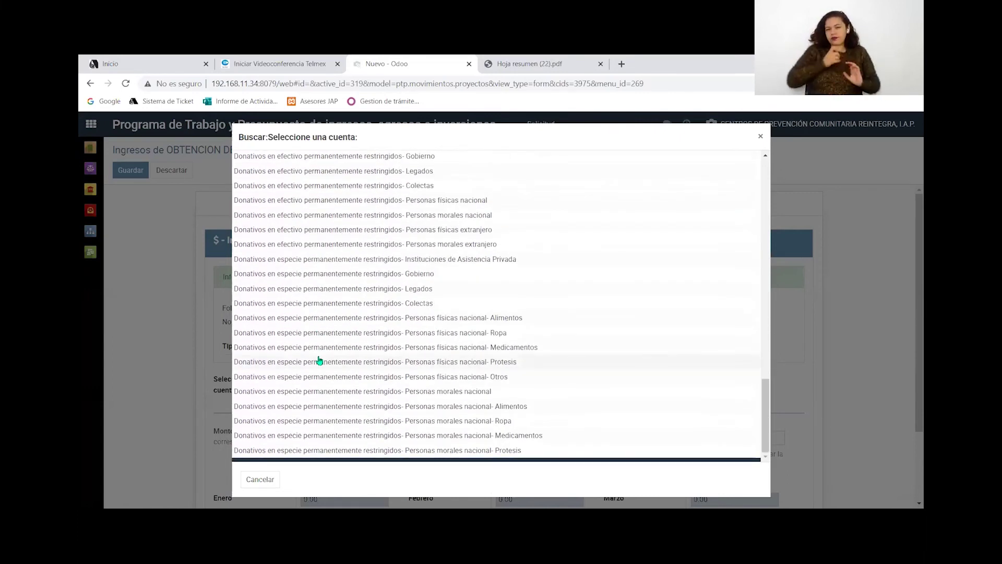
{"action": "scroll", "coordinate": [320, 358], "scroll_direction": "up", "scroll_amount": 12}
{"action": "scroll", "coordinate": [321, 334], "scroll_direction": "up", "scroll_amount": 10}
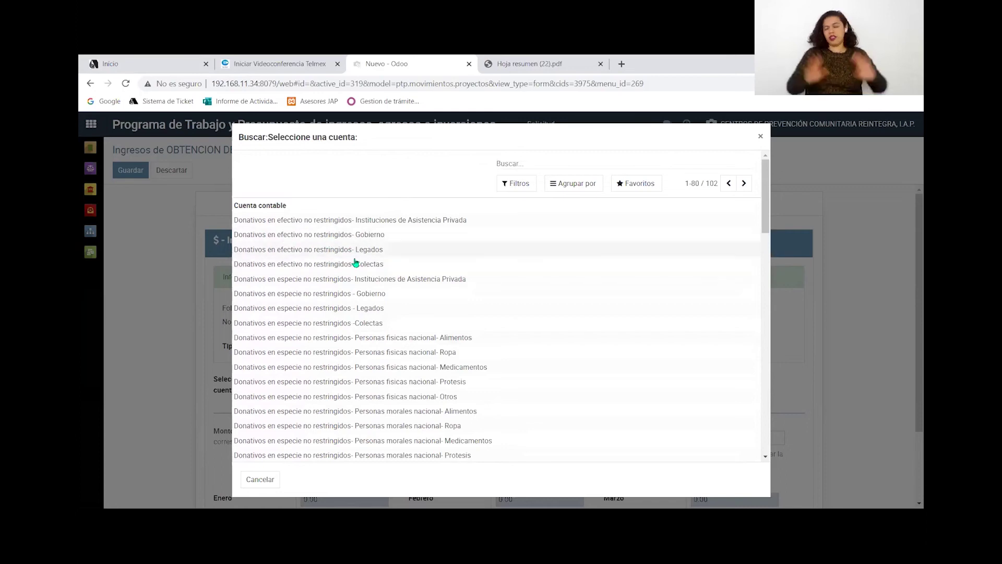
Choose 'Donativos en efectivo no restringidos- Legados' at 94,000 monthly (1,128,000.00 yearly) and save
{"action": "left_click", "coordinate": [266, 252]}
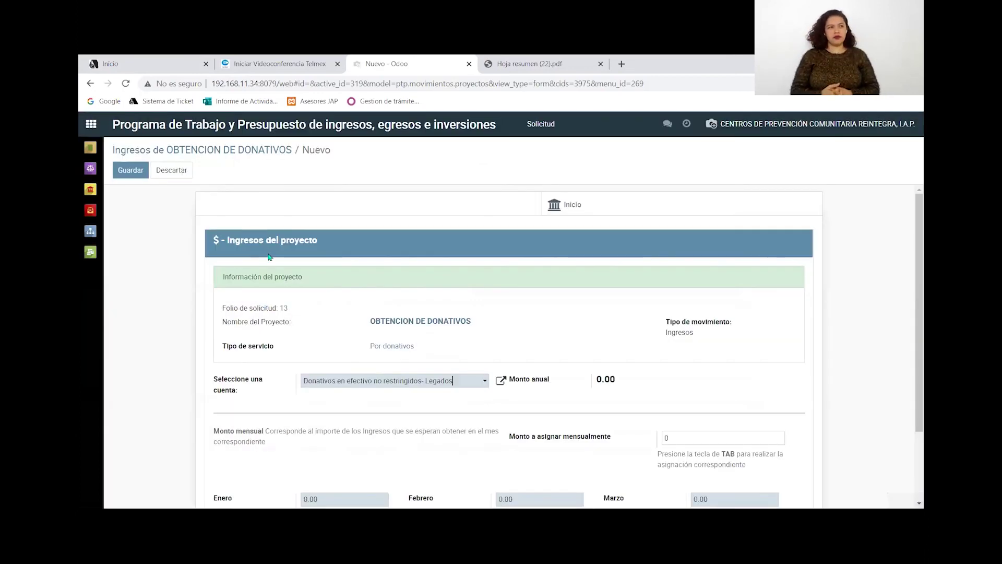
{"action": "scroll", "coordinate": [652, 357], "scroll_direction": "down", "scroll_amount": 2}
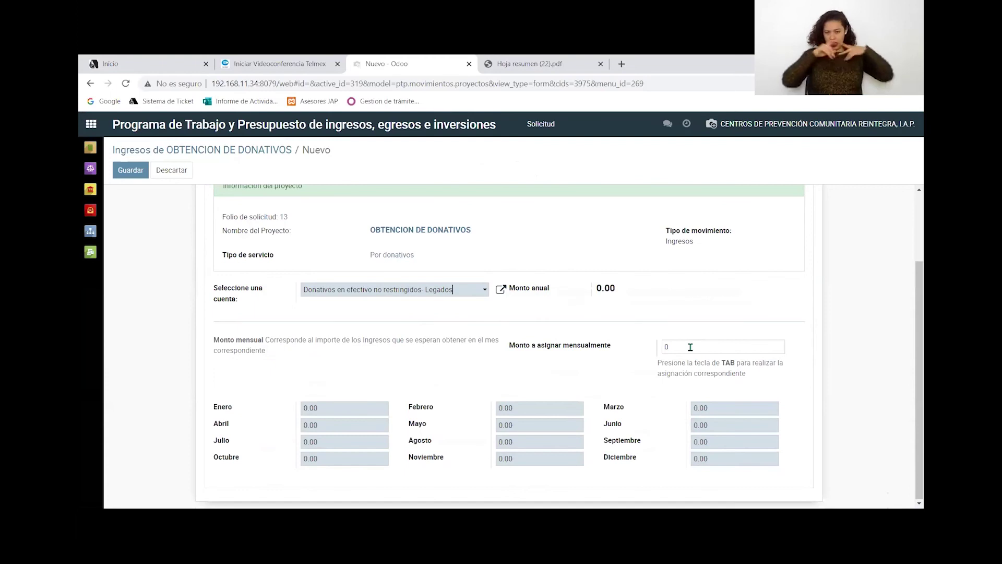
{"action": "left_click", "coordinate": [661, 347]}
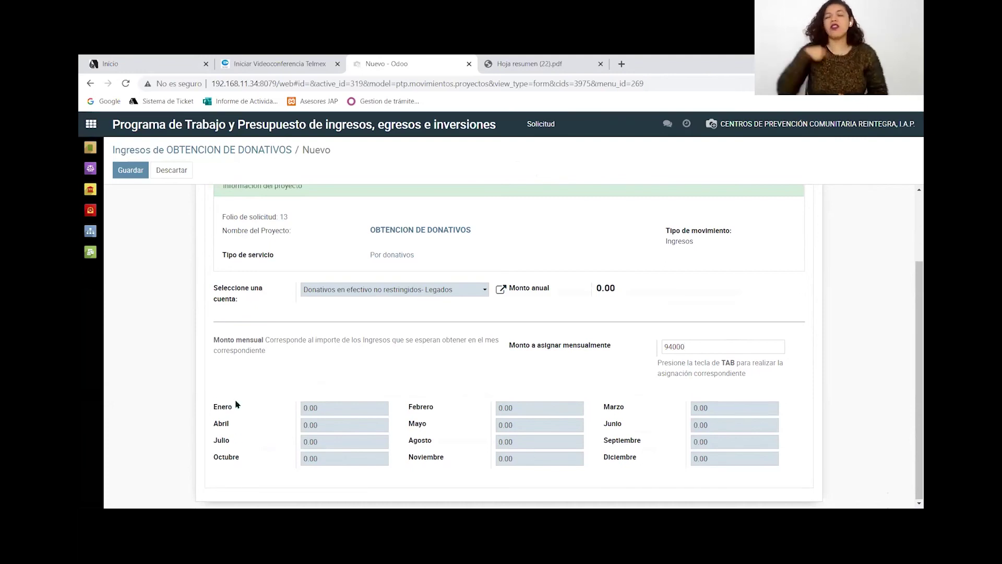
{"action": "key", "text": "Tab"}
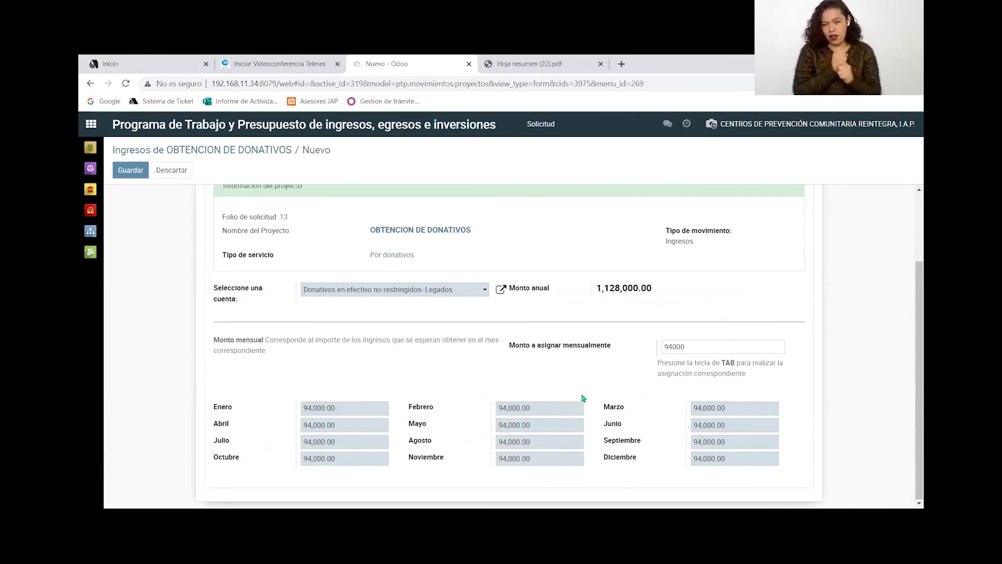
{"action": "left_click", "coordinate": [133, 173]}
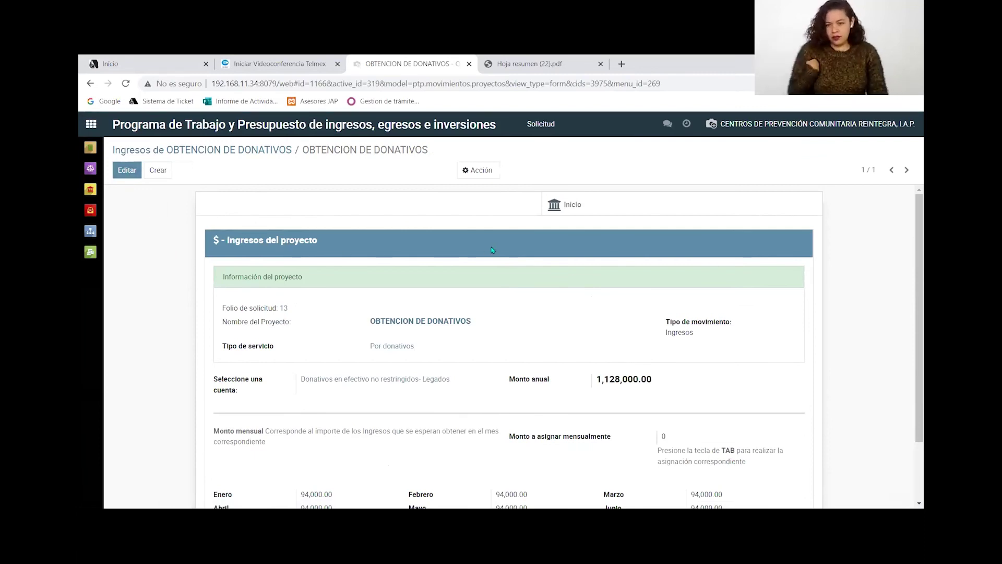
{"action": "left_click", "coordinate": [571, 205]}
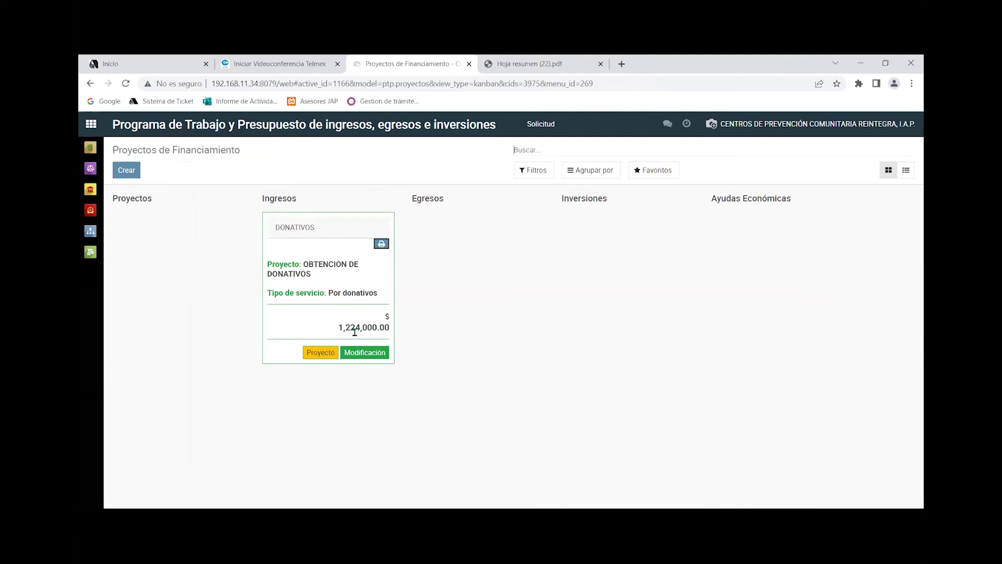
{"action": "left_click", "coordinate": [906, 174]}
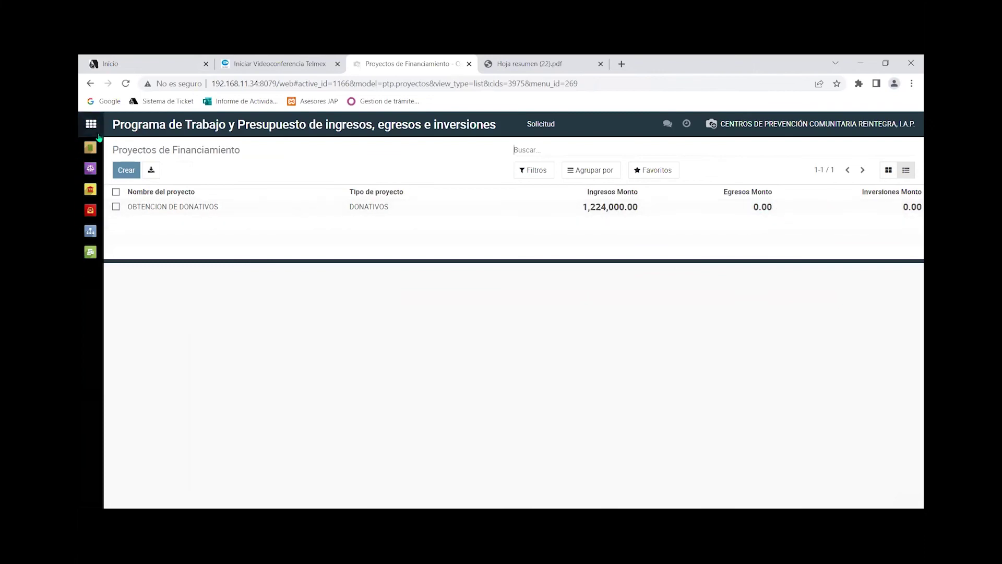
{"action": "left_click", "coordinate": [90, 84]}
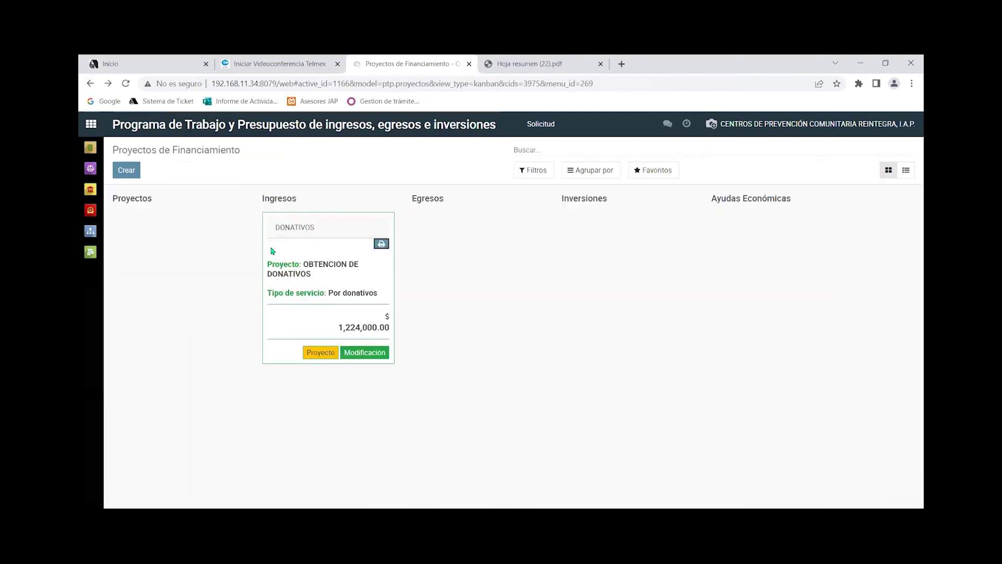
Start a new financing project with both project types set to Reducción de impuestos locales
{"action": "left_click", "coordinate": [127, 170]}
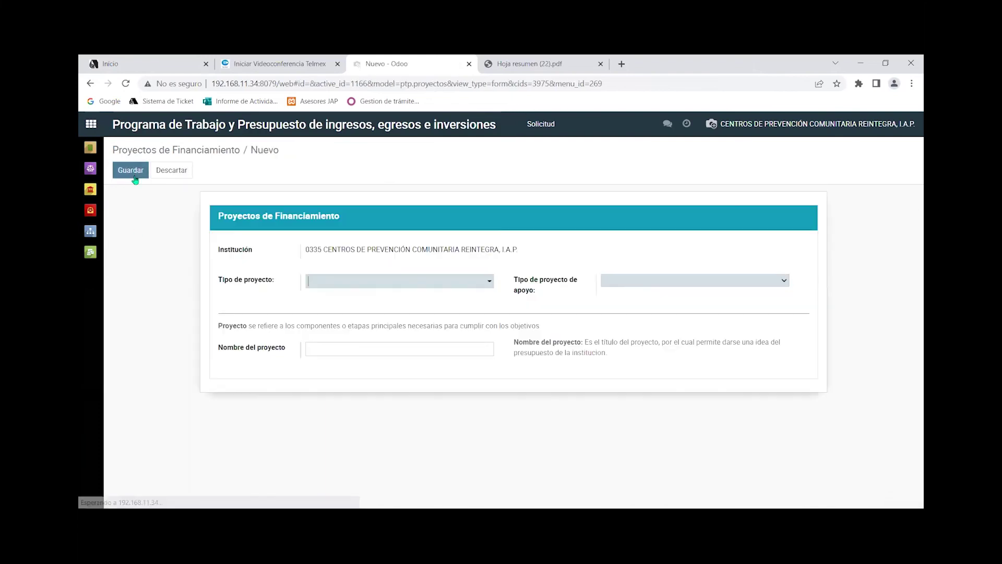
{"action": "left_click", "coordinate": [490, 282]}
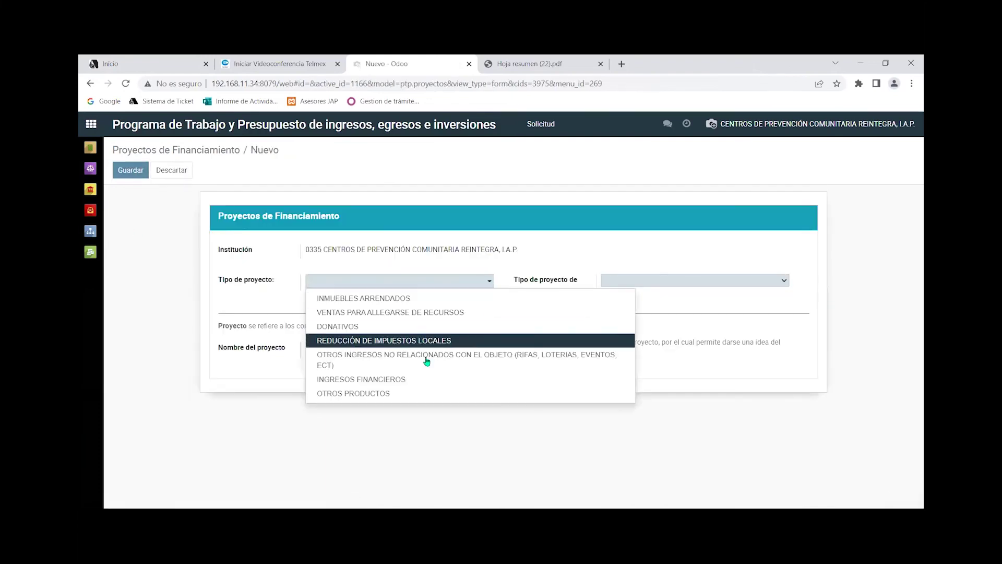
{"action": "left_click", "coordinate": [398, 342]}
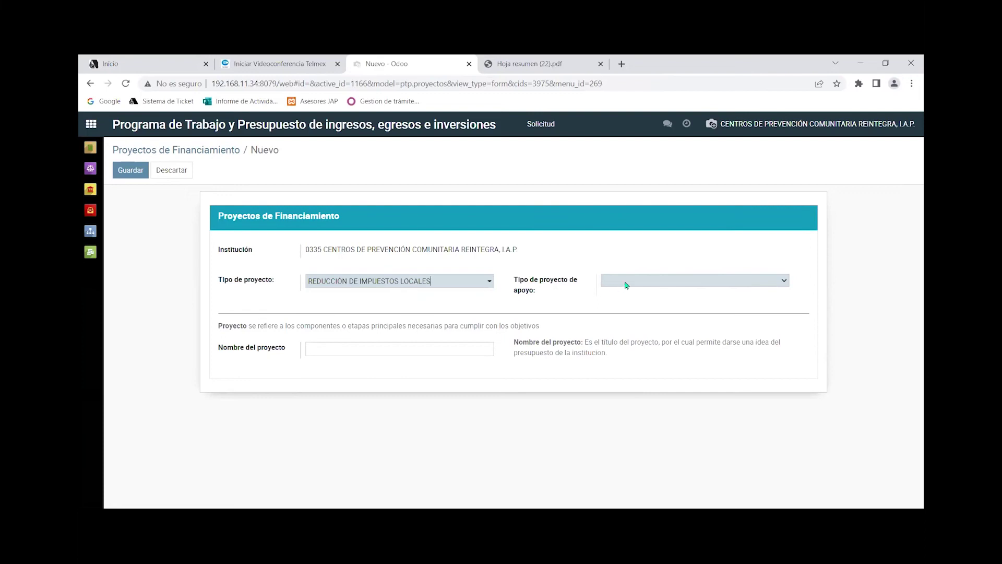
{"action": "left_click", "coordinate": [782, 281]}
{"action": "left_click", "coordinate": [712, 294]}
Name the project 'Impuesto sobre nóminas', correcting the typo, and save it
{"action": "left_click", "coordinate": [338, 353]}
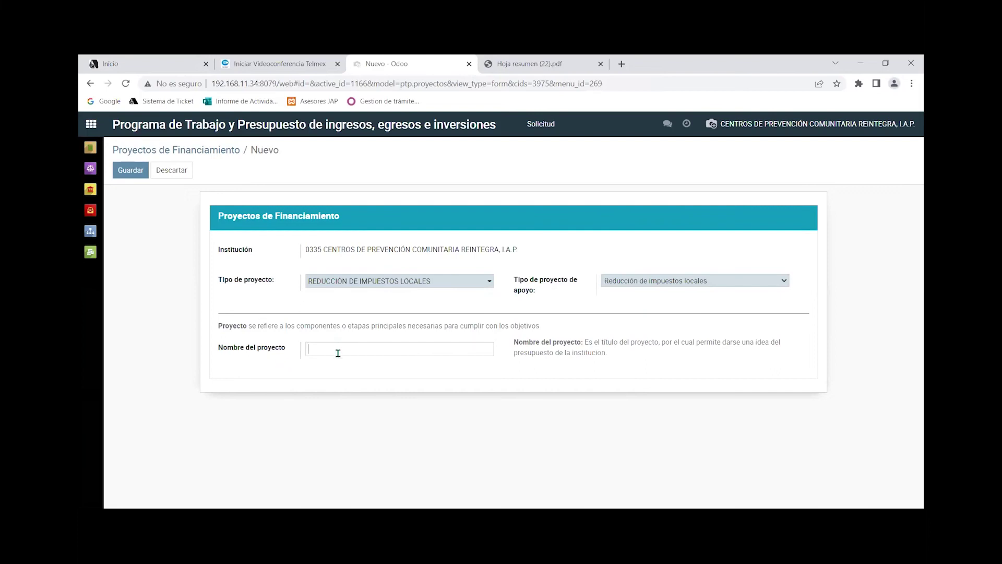
{"action": "type", "text": "Impuesto"}
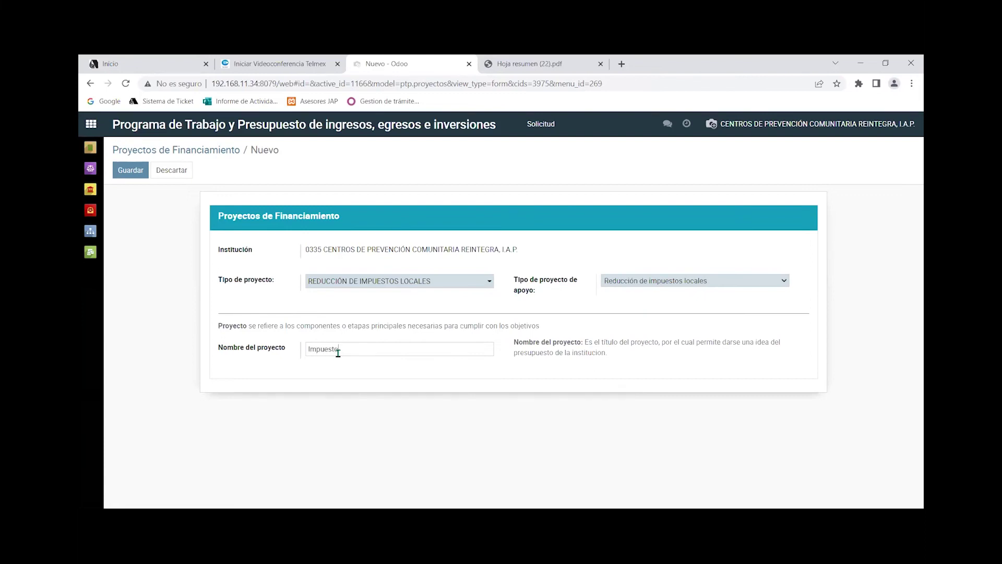
{"action": "type", "text": " sobte nóminas"}
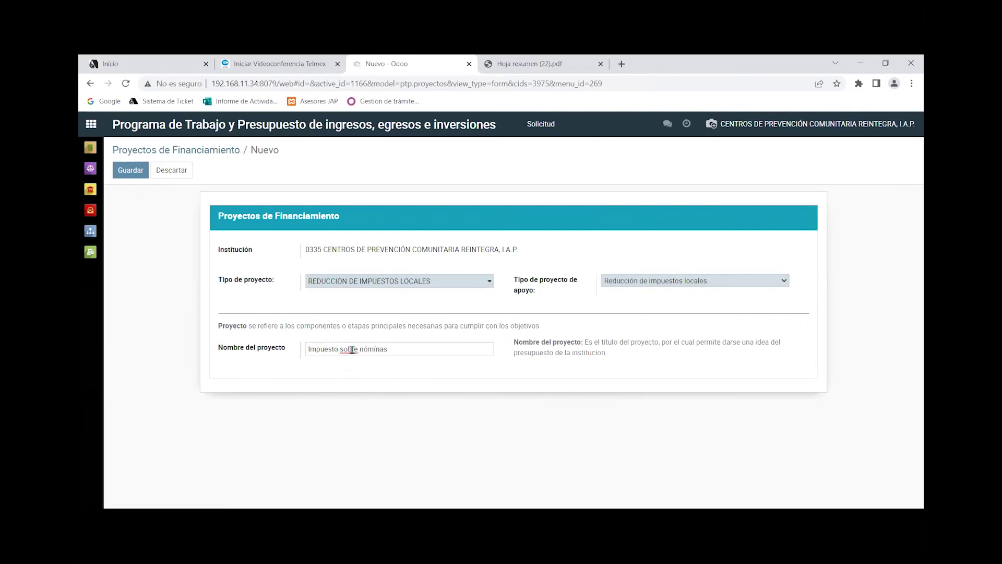
{"action": "left_click", "coordinate": [360, 351]}
{"action": "key", "text": "BackSpace"}
{"action": "key", "text": "BackSpace"}
{"action": "type", "text": "re"}
{"action": "left_click", "coordinate": [131, 170]}
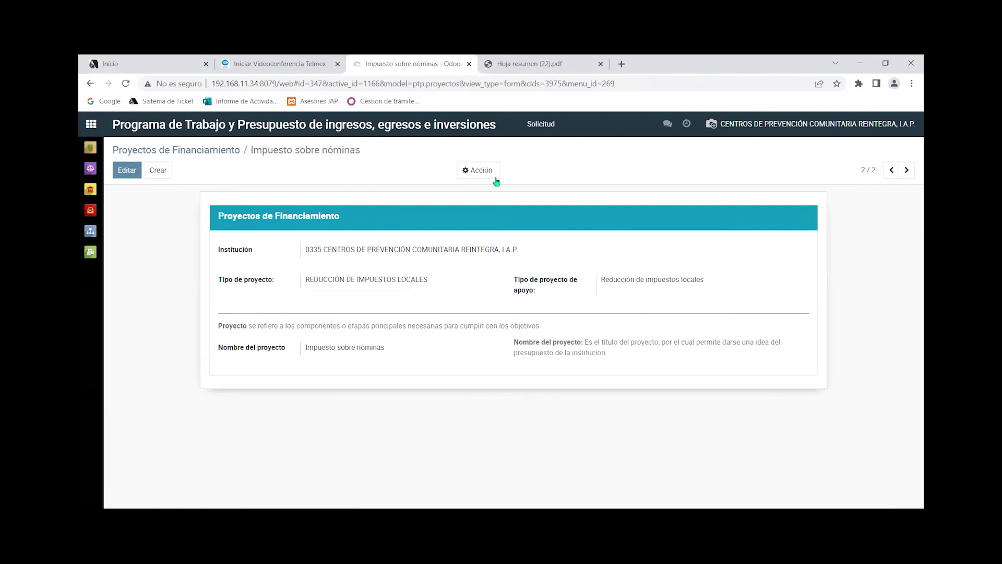
{"action": "left_click", "coordinate": [90, 83]}
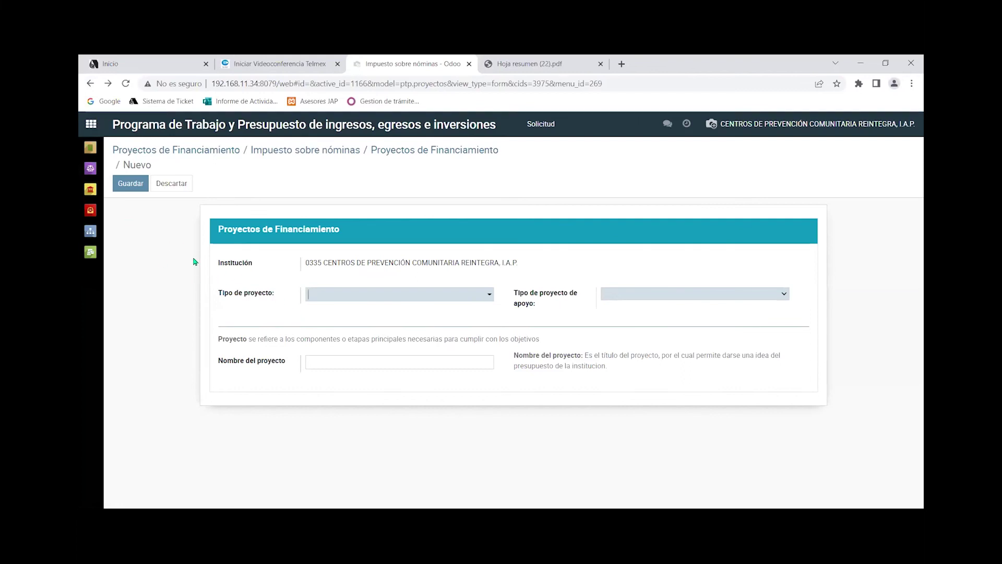
{"action": "left_click", "coordinate": [90, 85]}
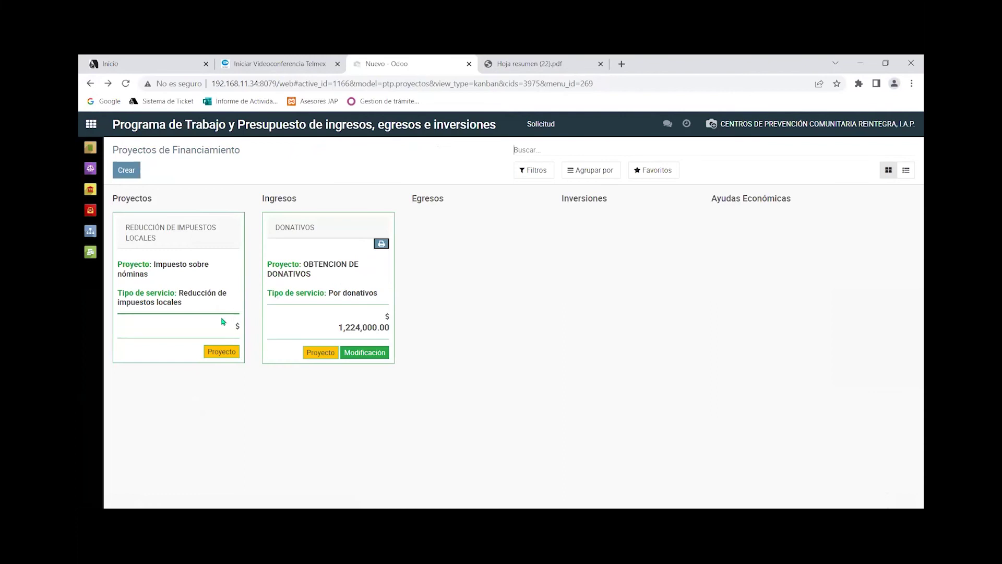
Move Impuesto sobre nóminas into Ingresos and open a new income entry on the Impuesto sobre Nóminas account
{"action": "left_click_drag", "start_coordinate": [192, 242], "coordinate": [334, 337]}
{"action": "scroll", "coordinate": [478, 343], "scroll_direction": "down", "scroll_amount": 1}
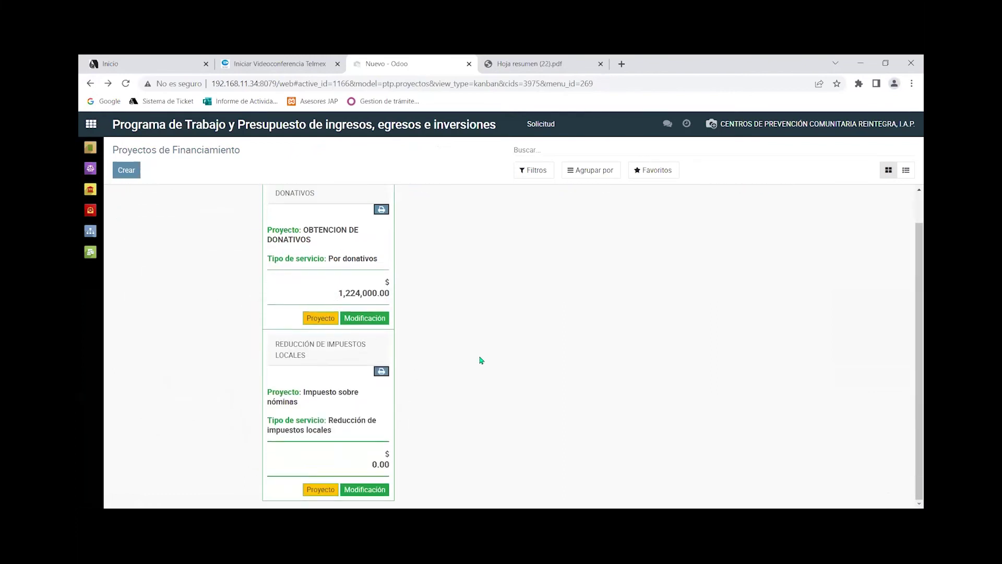
{"action": "left_click", "coordinate": [365, 490]}
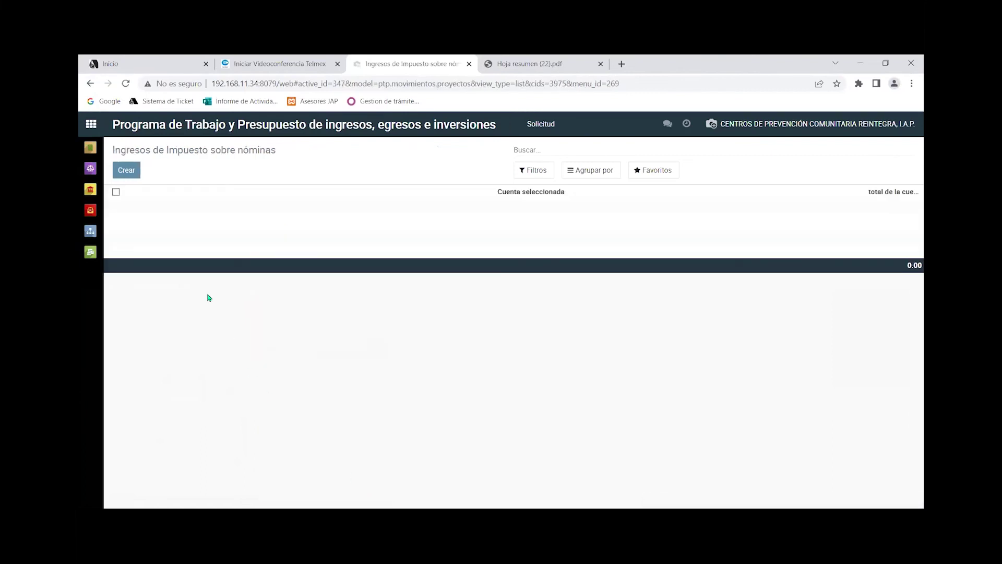
{"action": "left_click", "coordinate": [134, 178]}
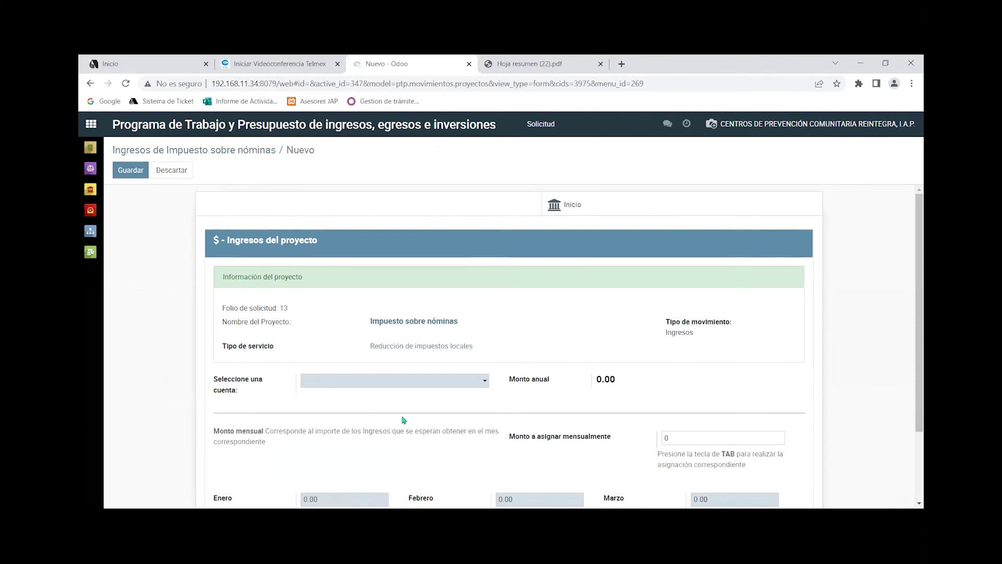
{"action": "left_click", "coordinate": [487, 387]}
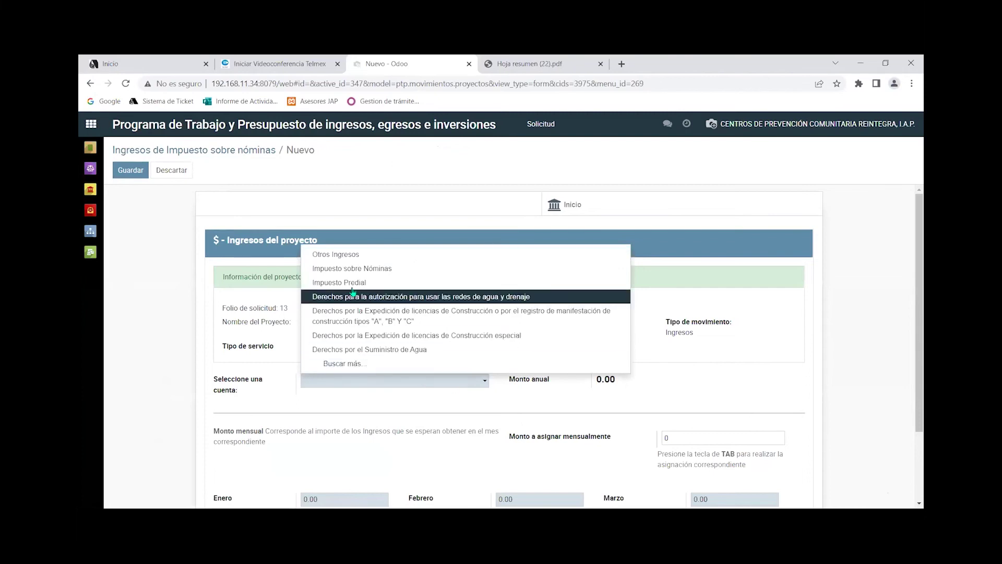
{"action": "left_click", "coordinate": [352, 268]}
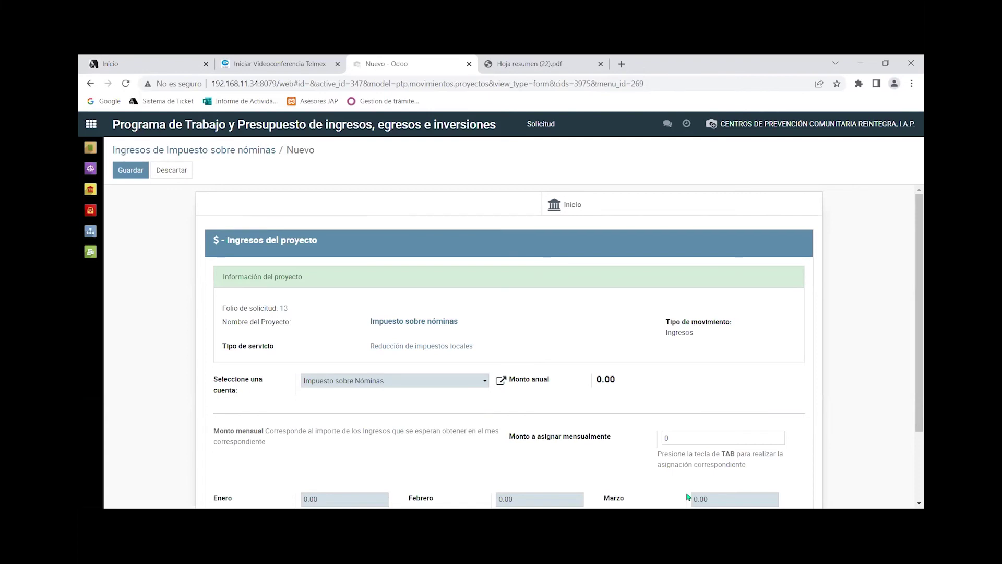
Enter 12,000 for December on the payroll tax income entry, save it, and return to the board
{"action": "scroll", "coordinate": [656, 458], "scroll_direction": "down", "scroll_amount": 2}
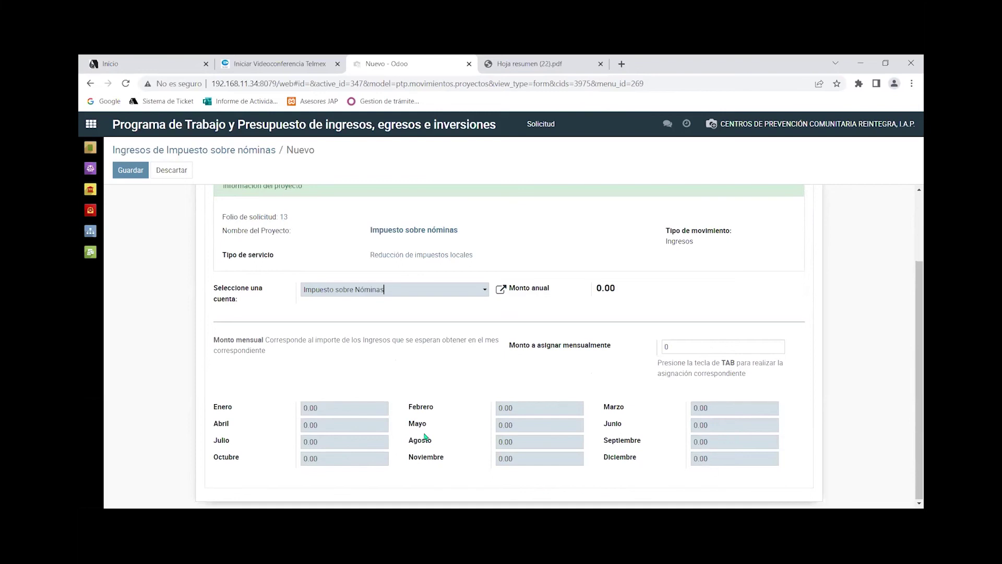
{"action": "left_click", "coordinate": [726, 459]}
{"action": "type", "text": "12000"}
{"action": "key", "text": "Tab"}
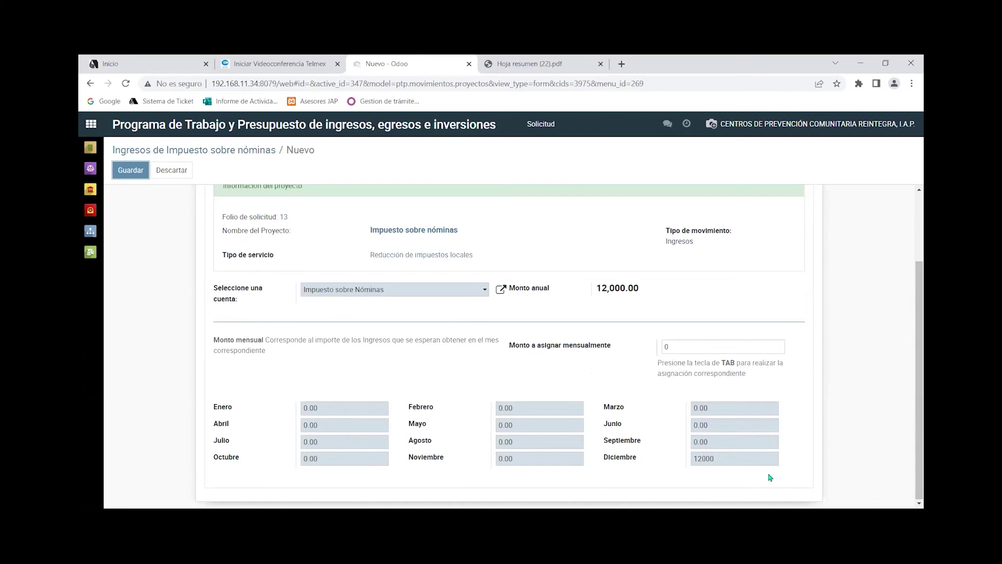
{"action": "left_click", "coordinate": [131, 171]}
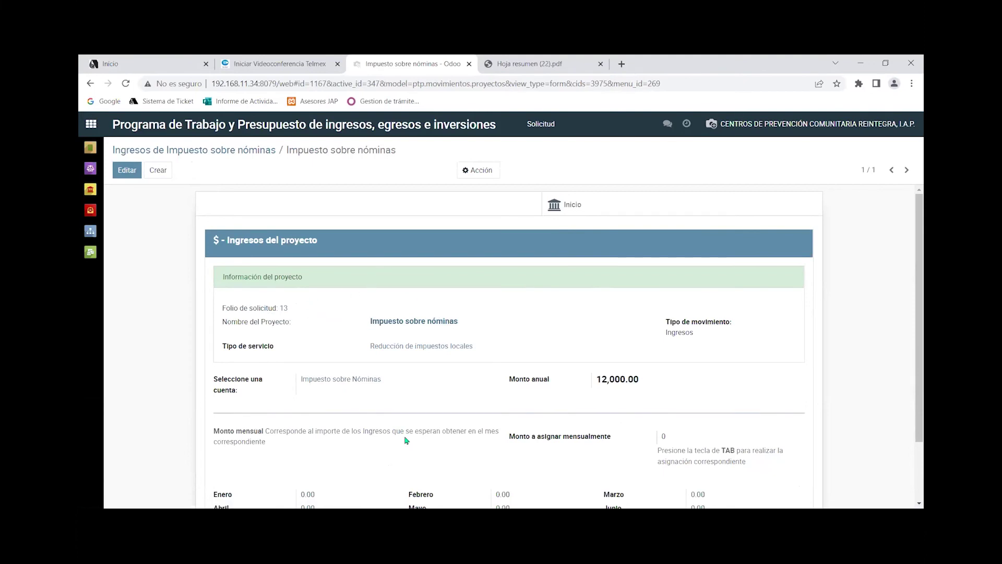
{"action": "left_click", "coordinate": [573, 207]}
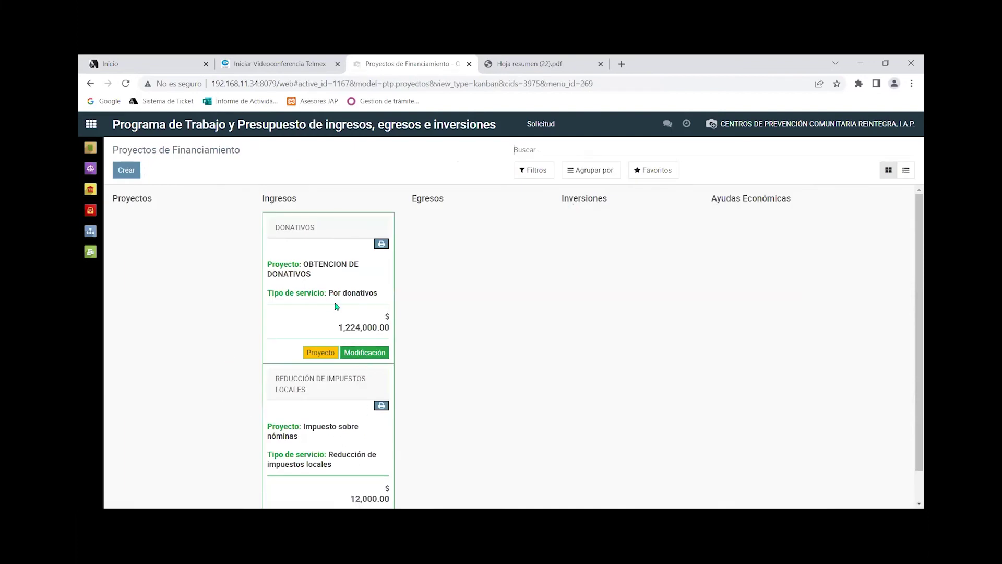
Drag the DONATIVOS card from Ingresos into Egresos and open its expense entries
{"action": "scroll", "coordinate": [334, 332], "scroll_direction": "down", "scroll_amount": 1}
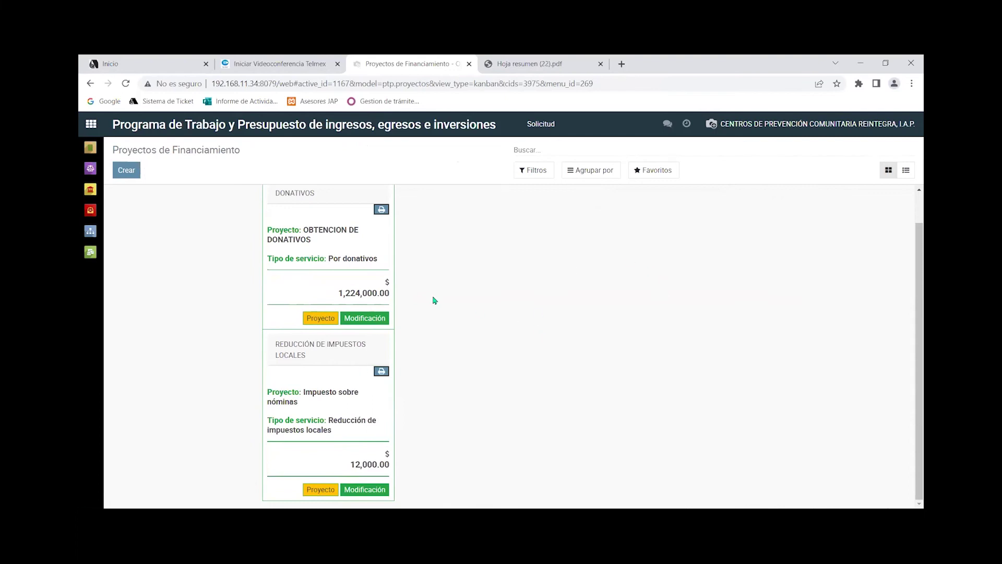
{"action": "scroll", "coordinate": [466, 397], "scroll_direction": "up", "scroll_amount": 1}
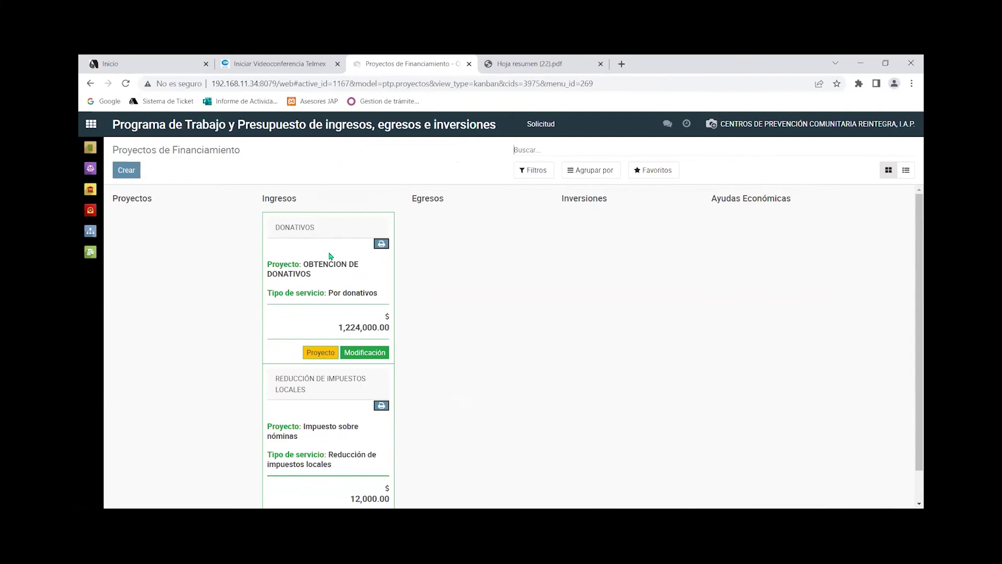
{"action": "left_click_drag", "start_coordinate": [327, 226], "coordinate": [427, 222]}
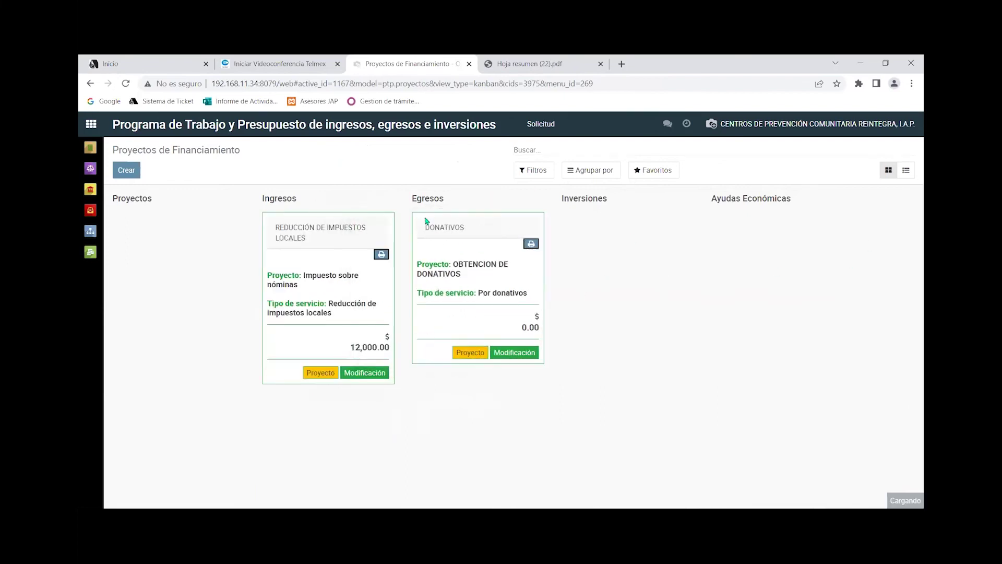
{"action": "left_click", "coordinate": [514, 352]}
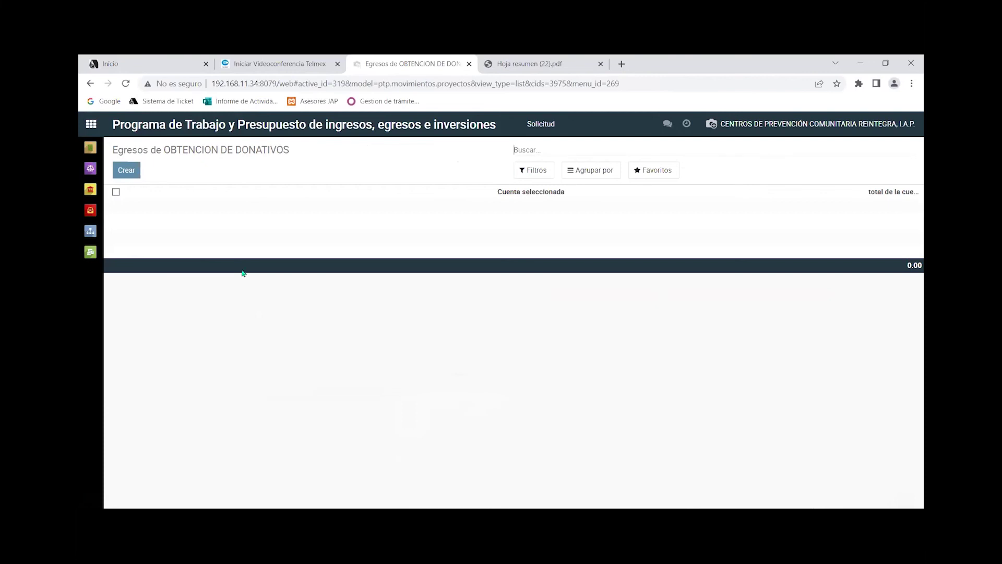
Create and save a Sueldos, salarios y prestaciones expense of 10,000 monthly, 120,000 yearly
{"action": "left_click", "coordinate": [128, 175]}
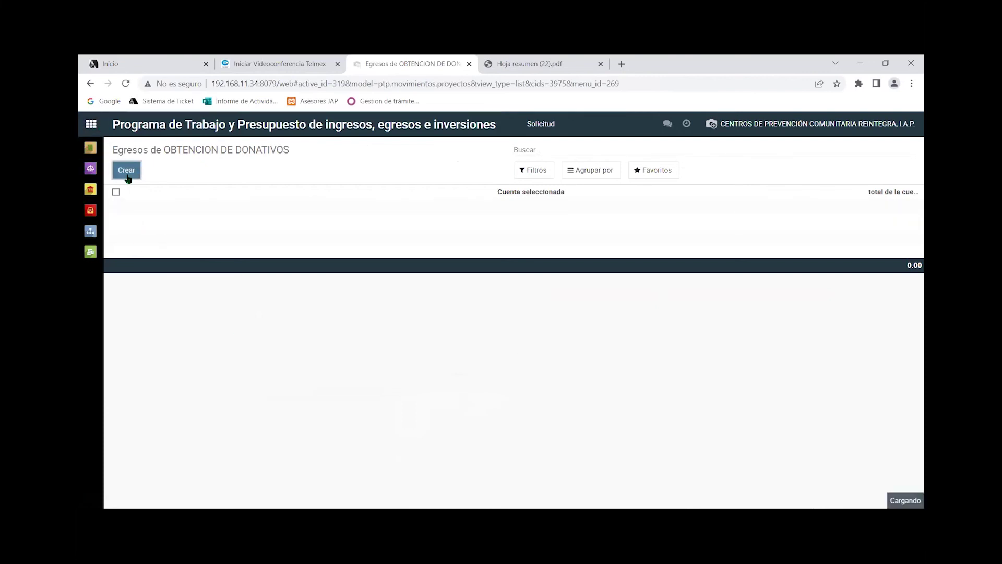
{"action": "left_click", "coordinate": [489, 386]}
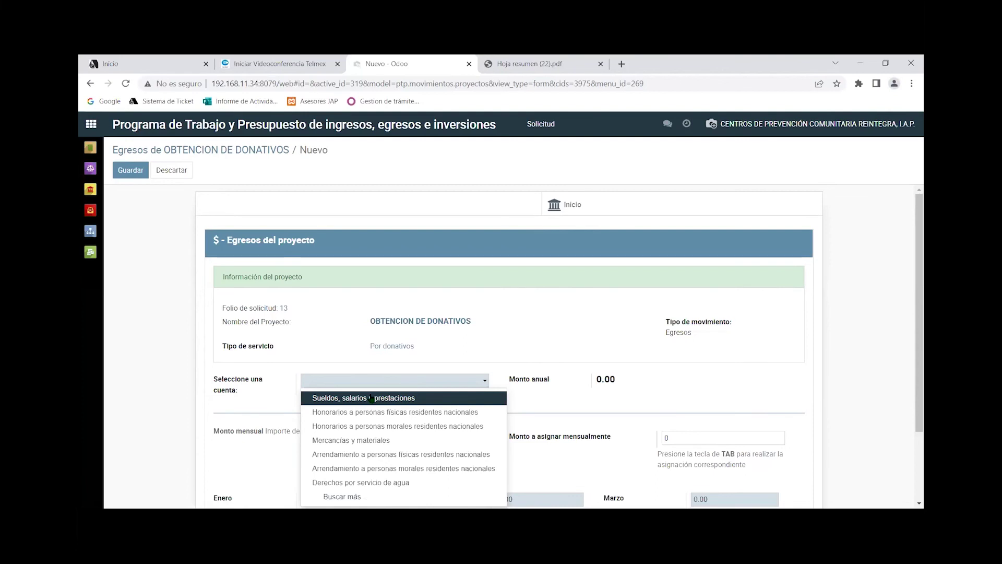
{"action": "left_click", "coordinate": [372, 398]}
{"action": "scroll", "coordinate": [652, 343], "scroll_direction": "down", "scroll_amount": 2}
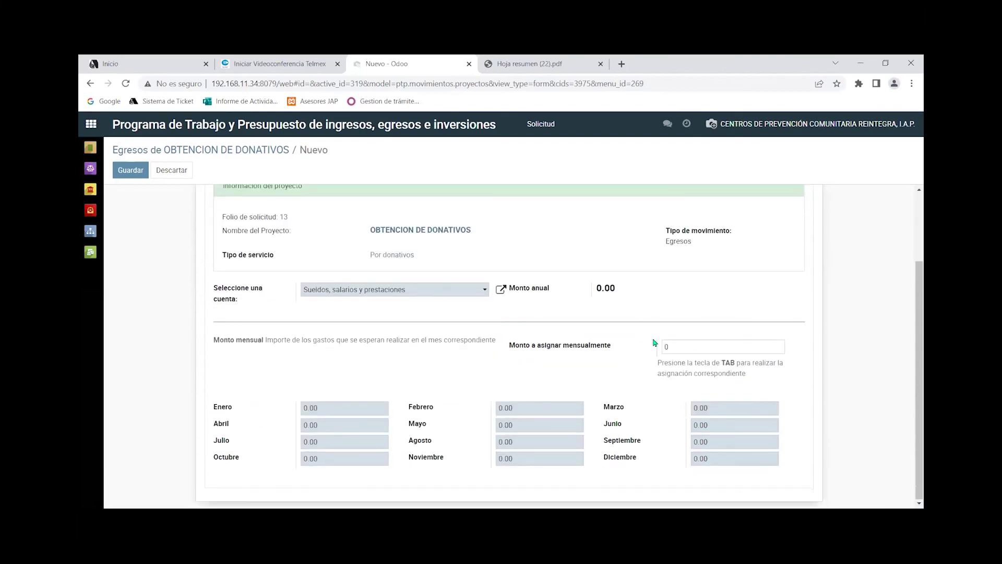
{"action": "double_click", "coordinate": [664, 346]}
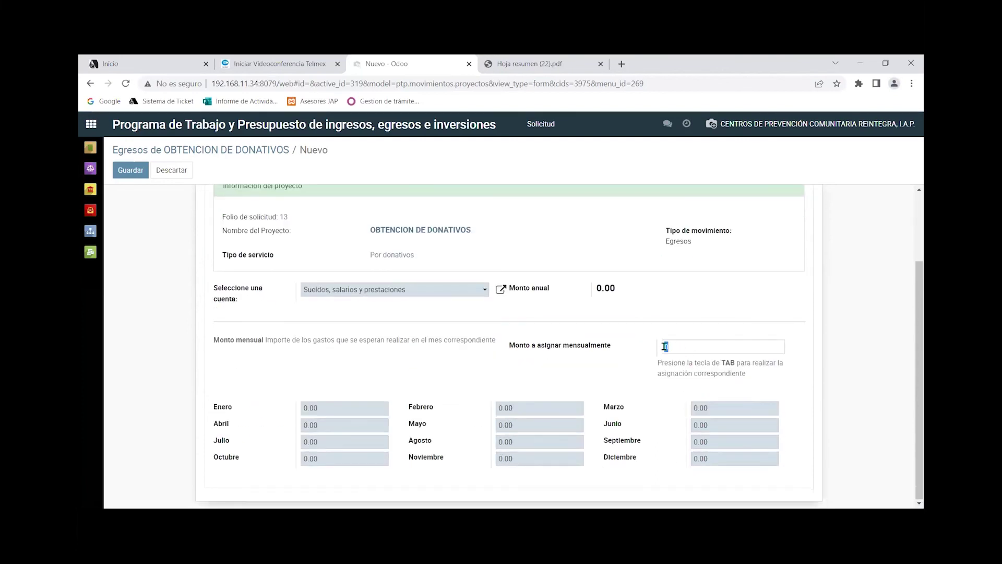
{"action": "type", "text": "10000"}
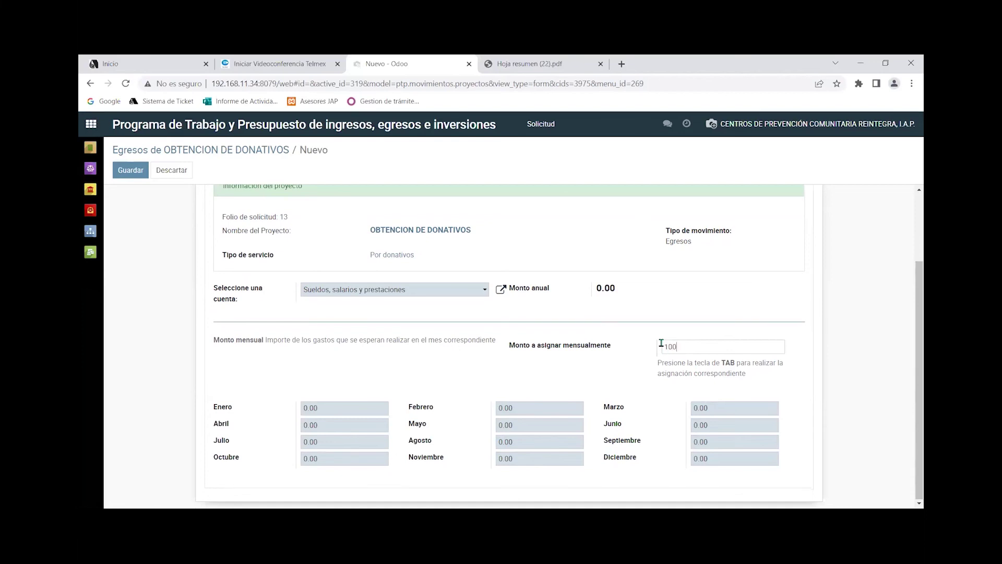
{"action": "key", "text": "Tab"}
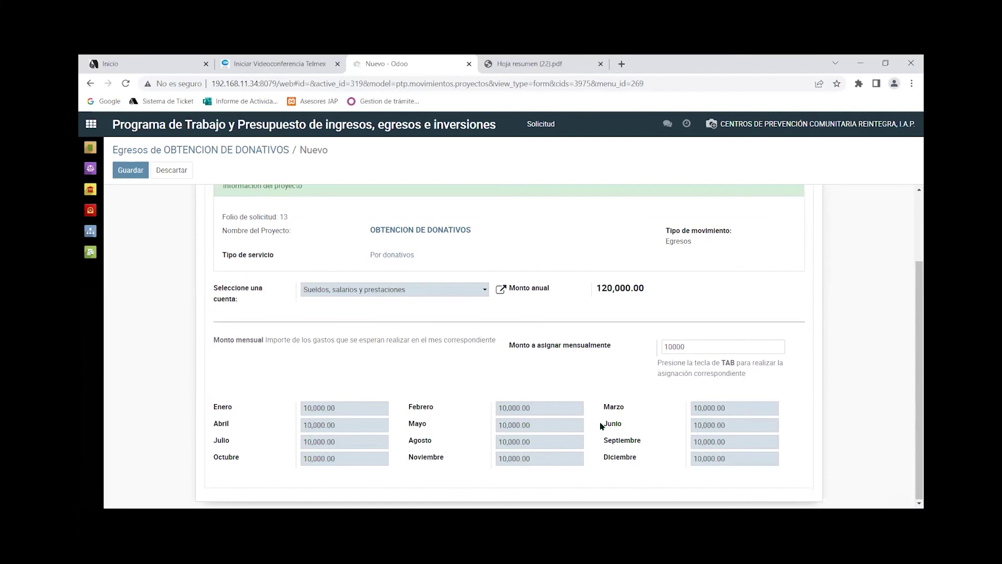
{"action": "left_click", "coordinate": [131, 170]}
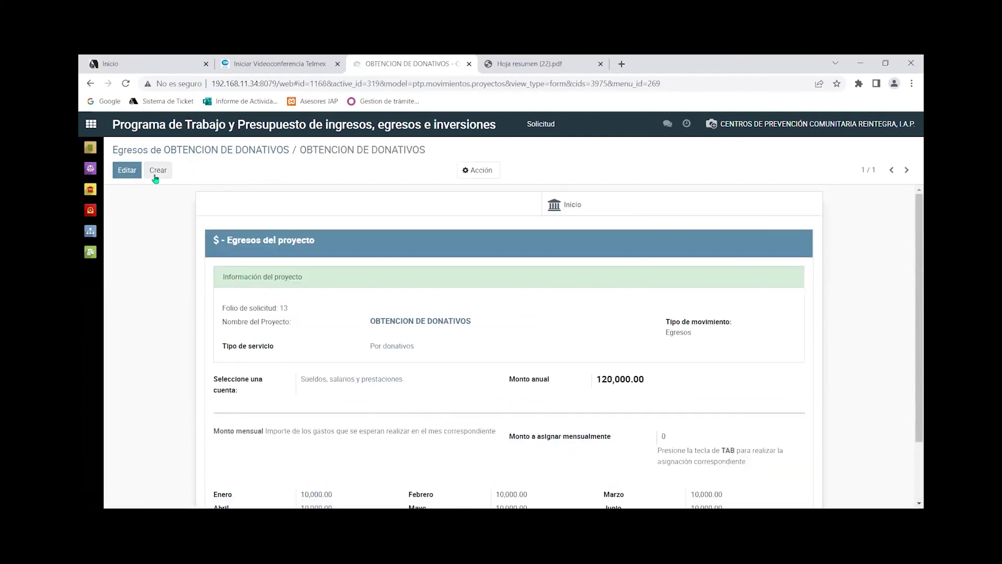
Create and save an Impuesto Sobre Nóminas expense of 300 monthly, 3,600 yearly
{"action": "left_click", "coordinate": [155, 176]}
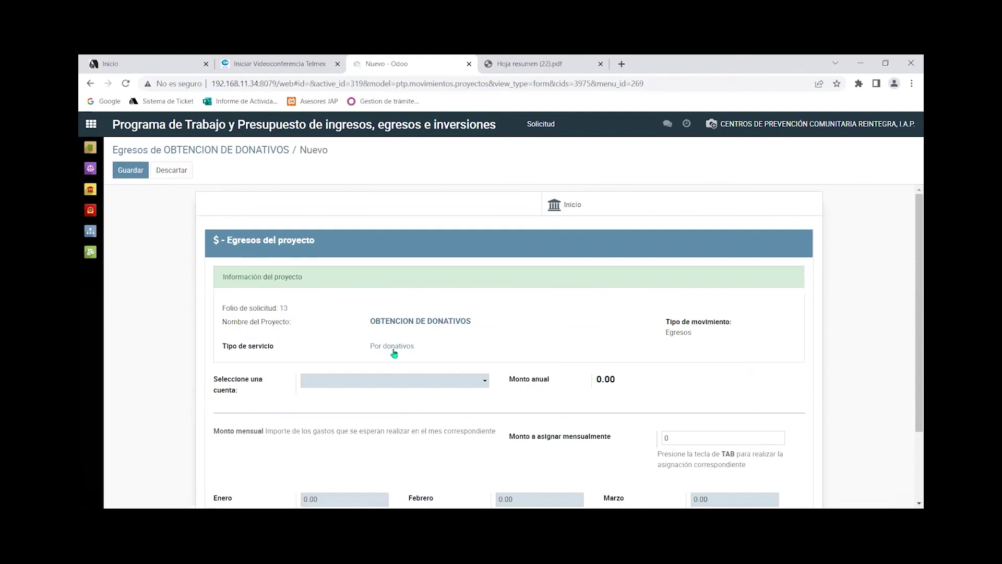
{"action": "left_click", "coordinate": [487, 382]}
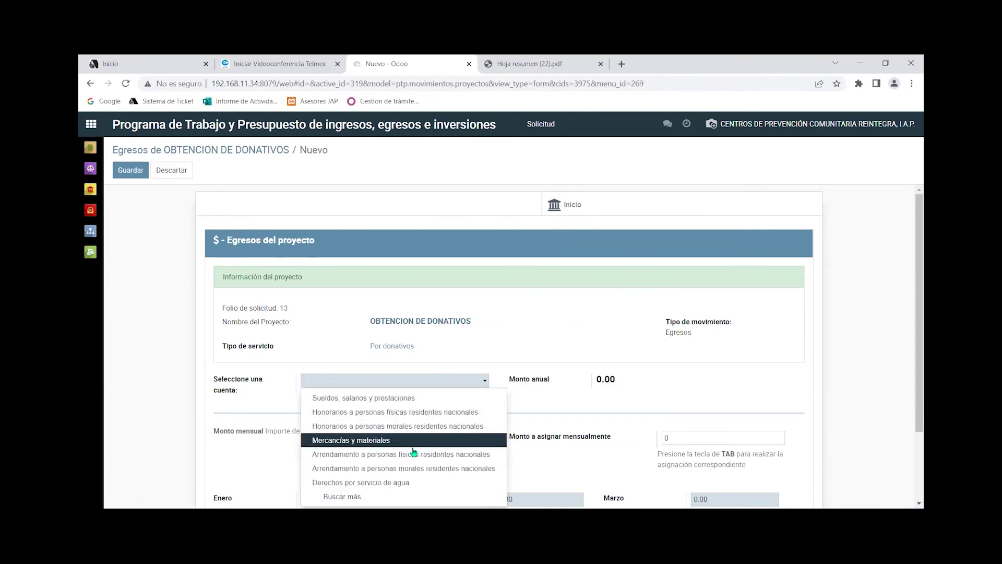
{"action": "left_click", "coordinate": [344, 496]}
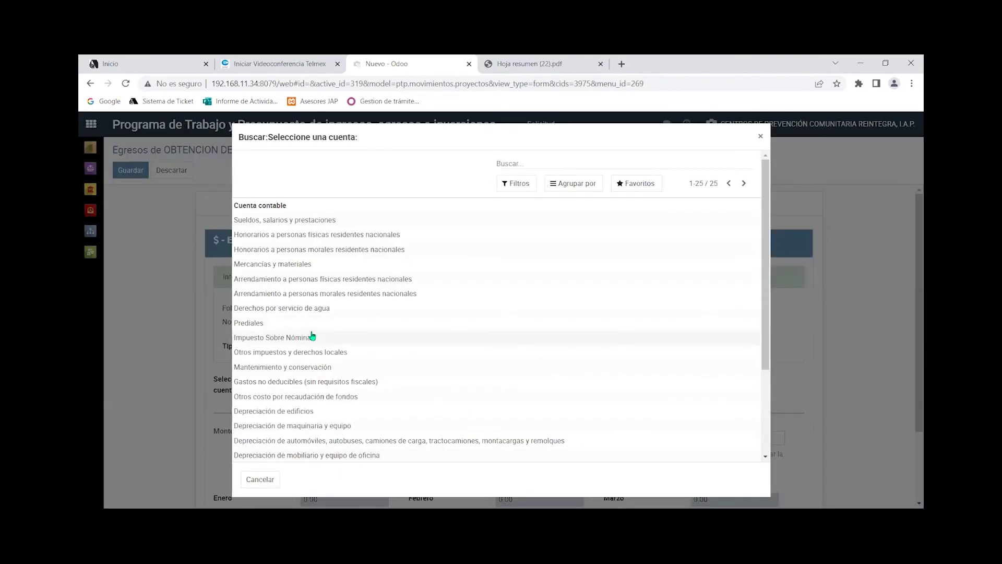
{"action": "left_click", "coordinate": [316, 340]}
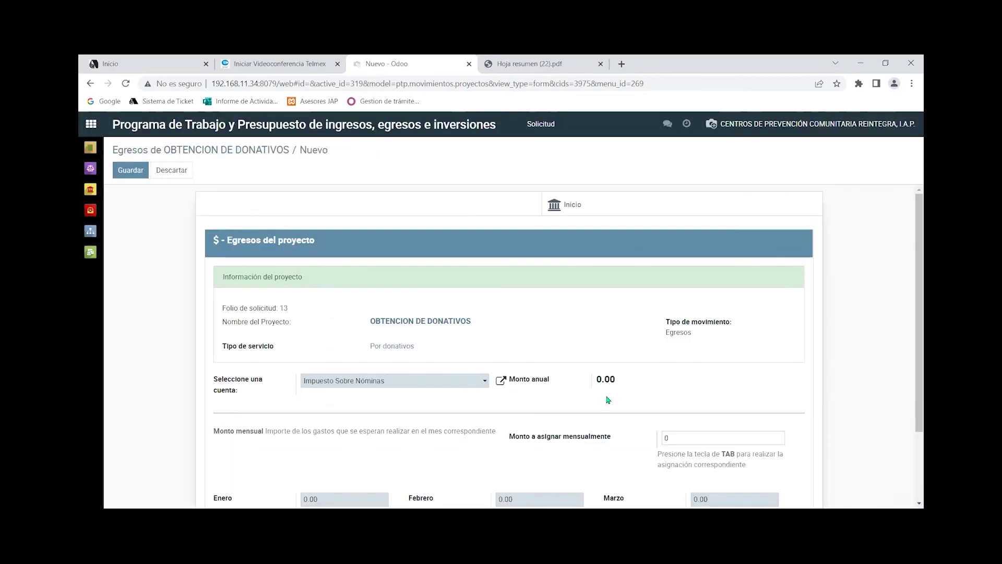
{"action": "scroll", "coordinate": [662, 409], "scroll_direction": "down", "scroll_amount": 3}
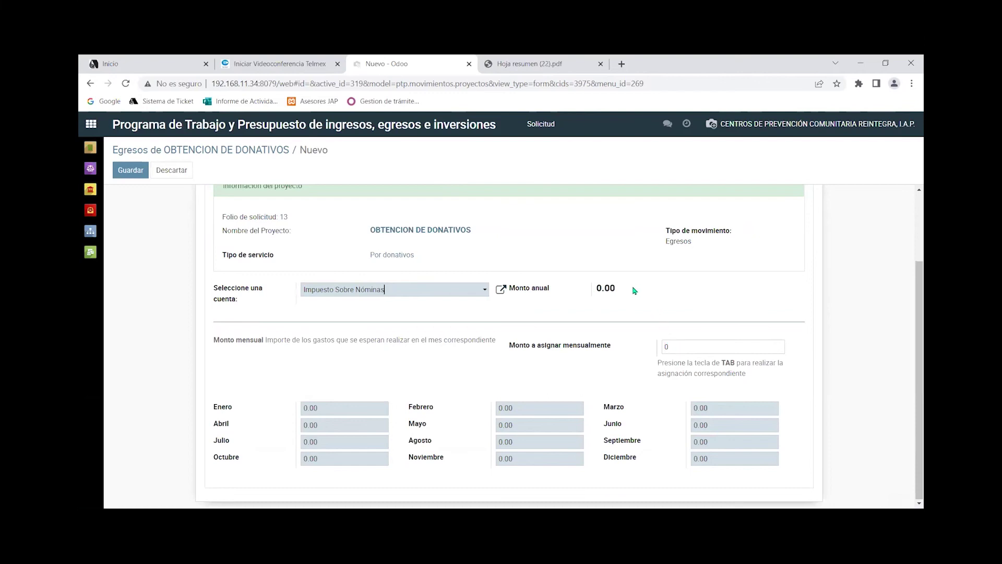
{"action": "left_click_drag", "start_coordinate": [683, 348], "coordinate": [660, 351]}
{"action": "type", "text": "300"}
{"action": "key", "text": "Tab"}
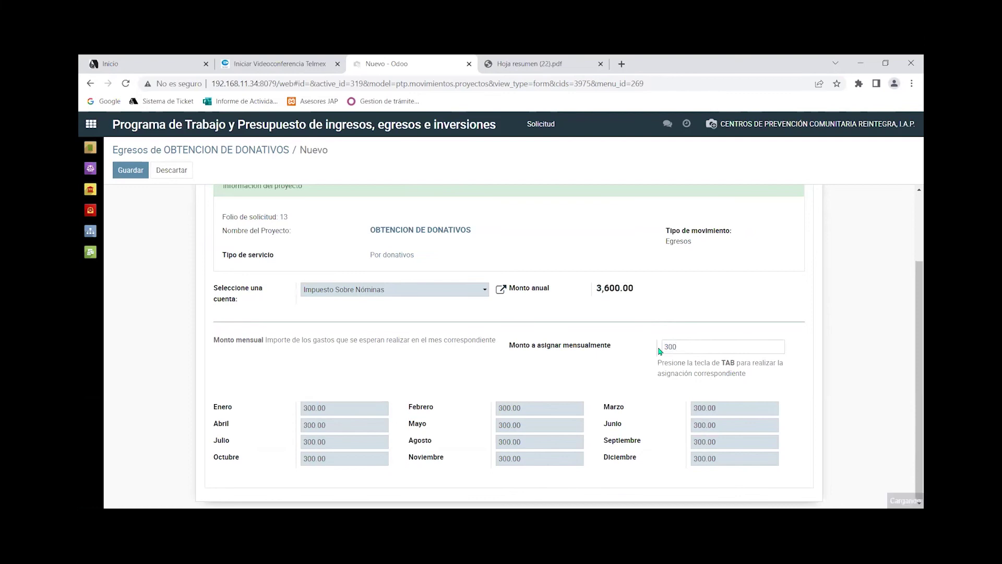
{"action": "left_click", "coordinate": [131, 169]}
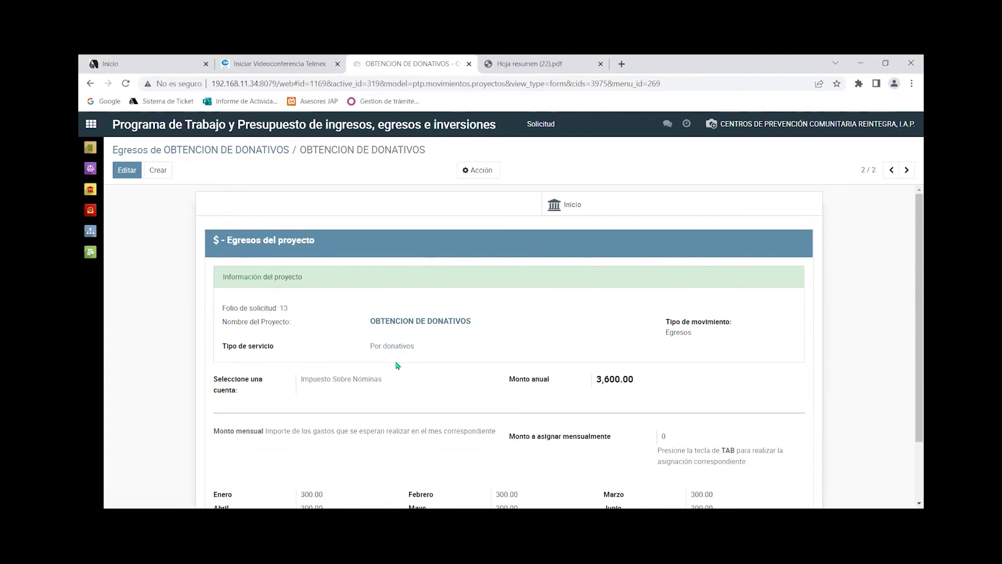
Create and save an 'Otros costo por recaudación de fondos' expense of 1,000 monthly, 12,000 yearly
{"action": "left_click", "coordinate": [158, 170]}
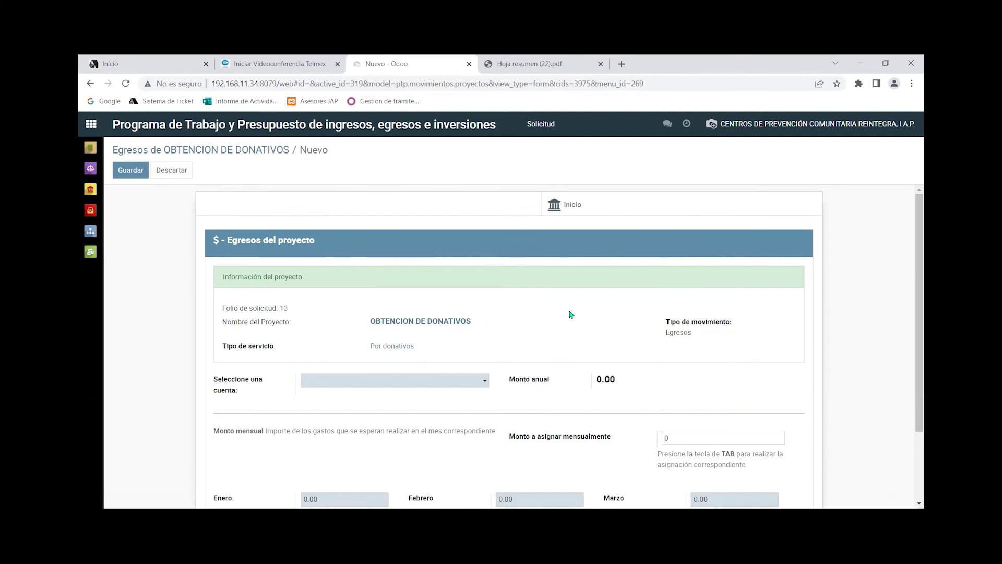
{"action": "scroll", "coordinate": [462, 366], "scroll_direction": "down", "scroll_amount": 3}
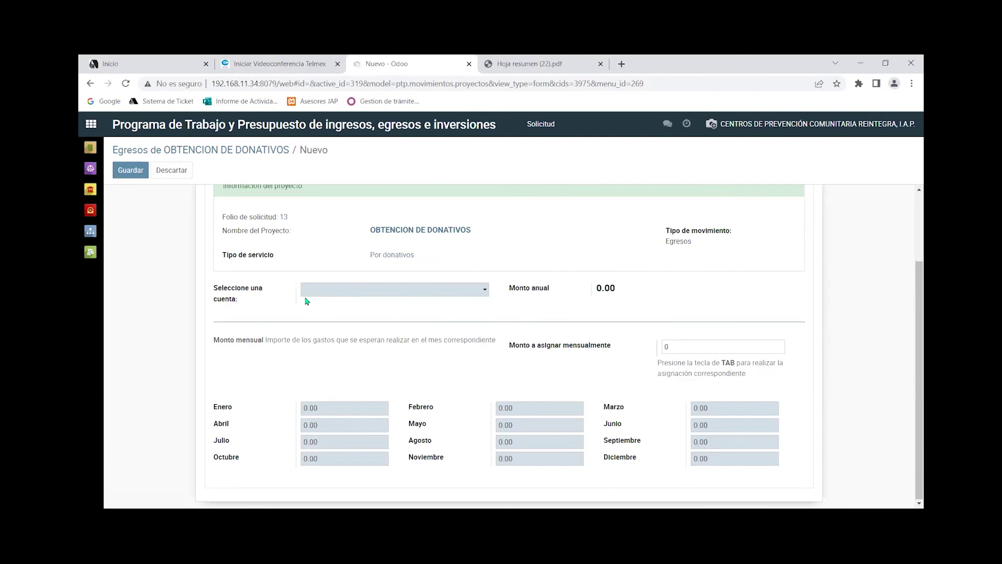
{"action": "left_click", "coordinate": [485, 291]}
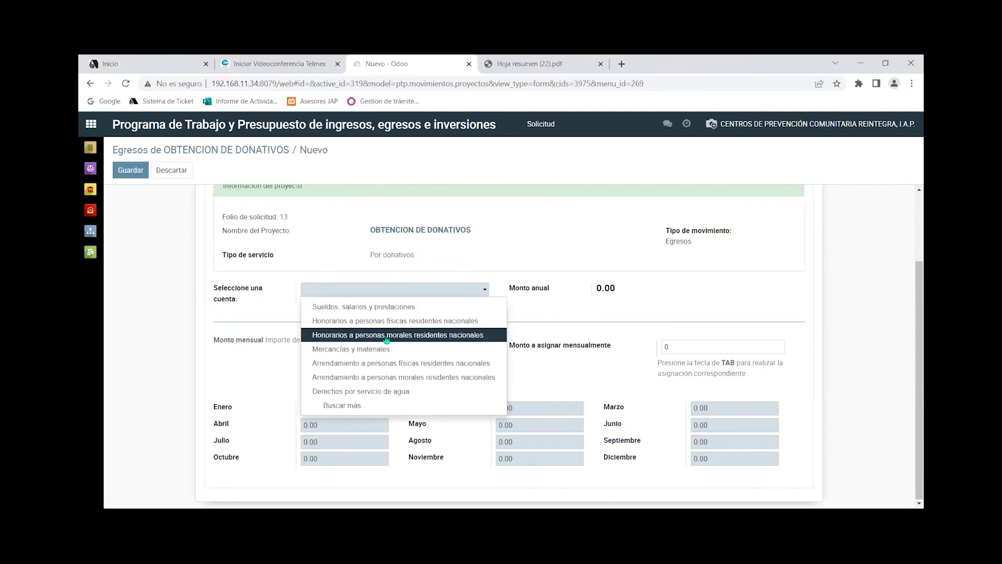
{"action": "left_click", "coordinate": [340, 406]}
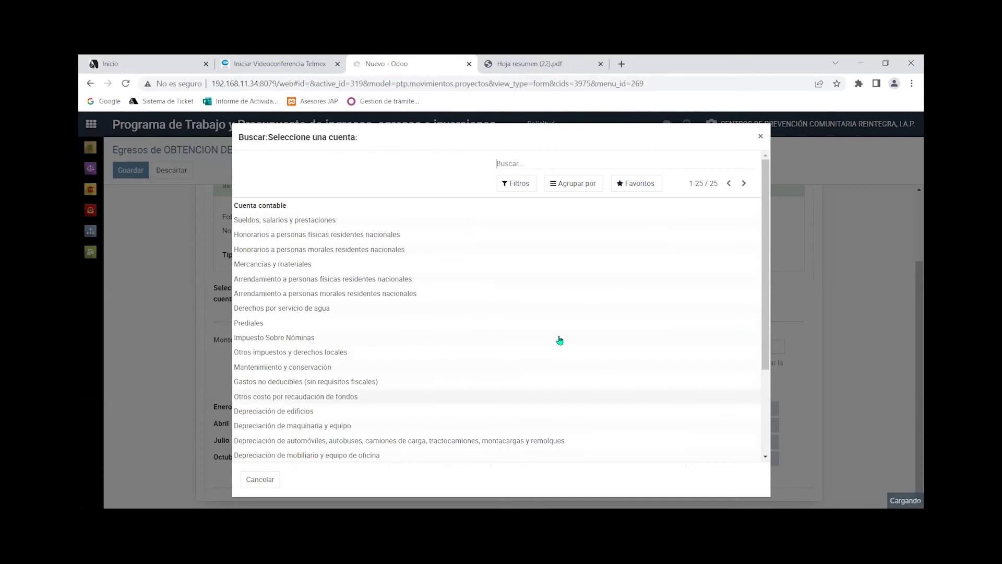
{"action": "scroll", "coordinate": [436, 335], "scroll_direction": "down", "scroll_amount": 1}
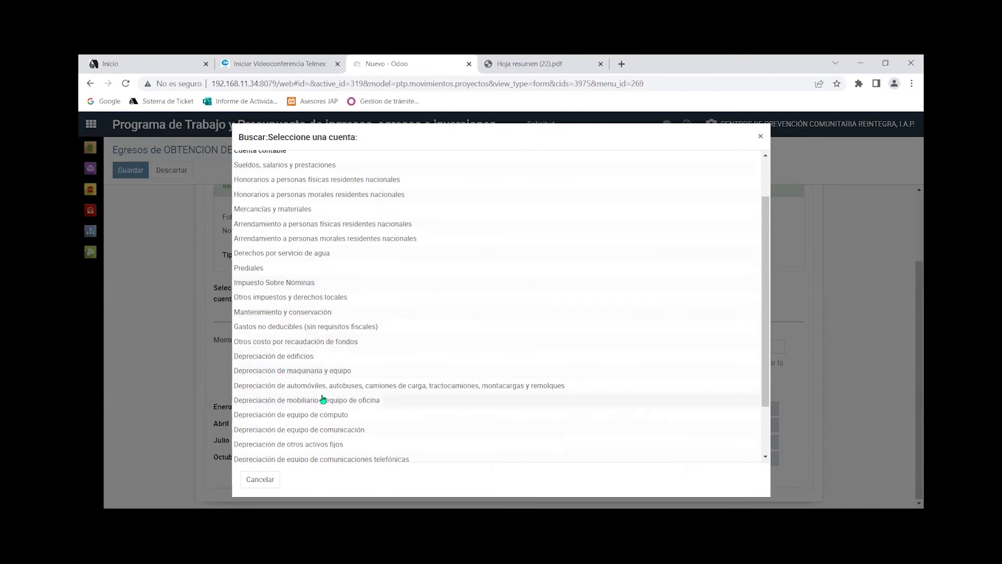
{"action": "scroll", "coordinate": [418, 391], "scroll_direction": "down", "scroll_amount": 2}
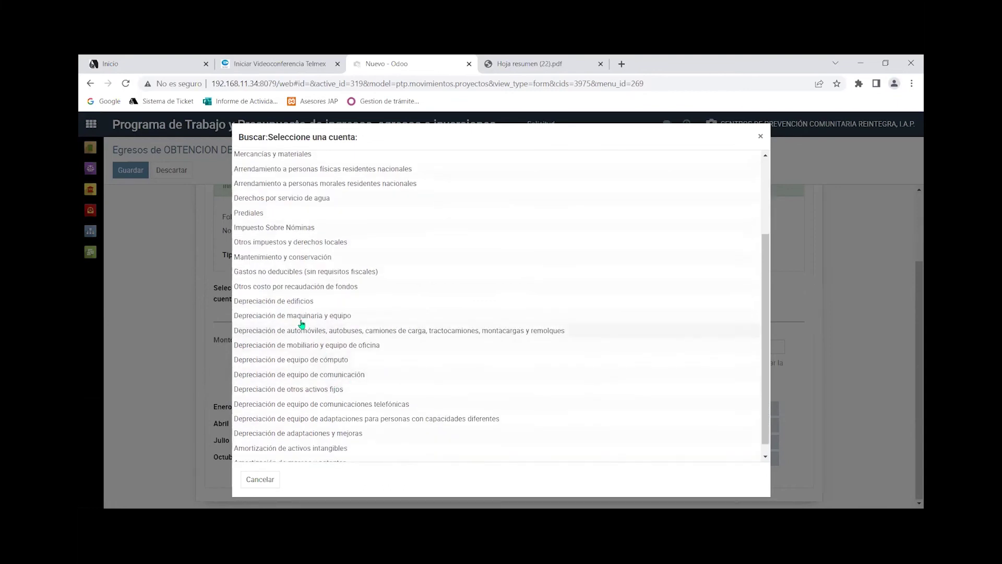
{"action": "left_click", "coordinate": [301, 287]}
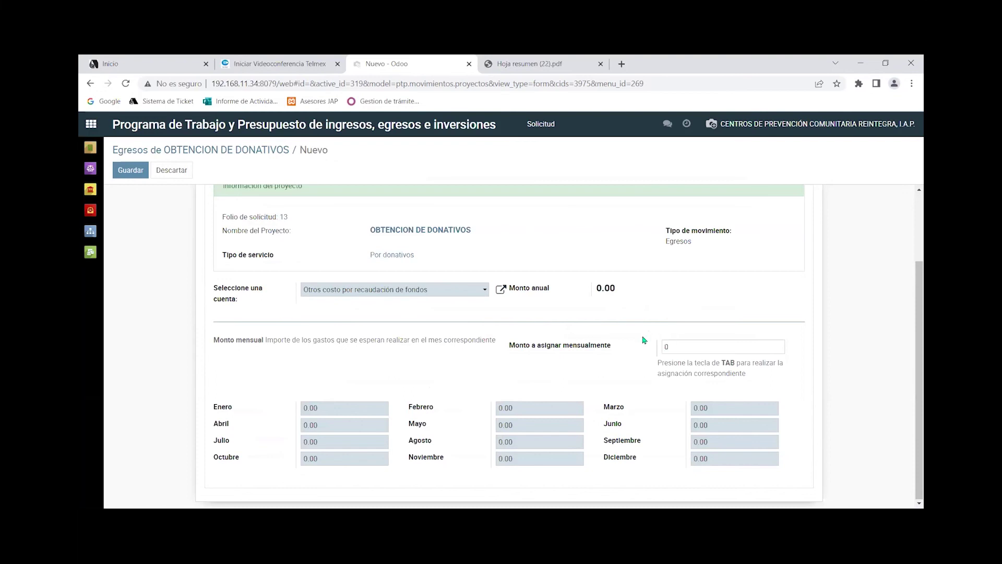
{"action": "left_click_drag", "start_coordinate": [697, 350], "coordinate": [662, 348]}
{"action": "key", "text": "Tab"}
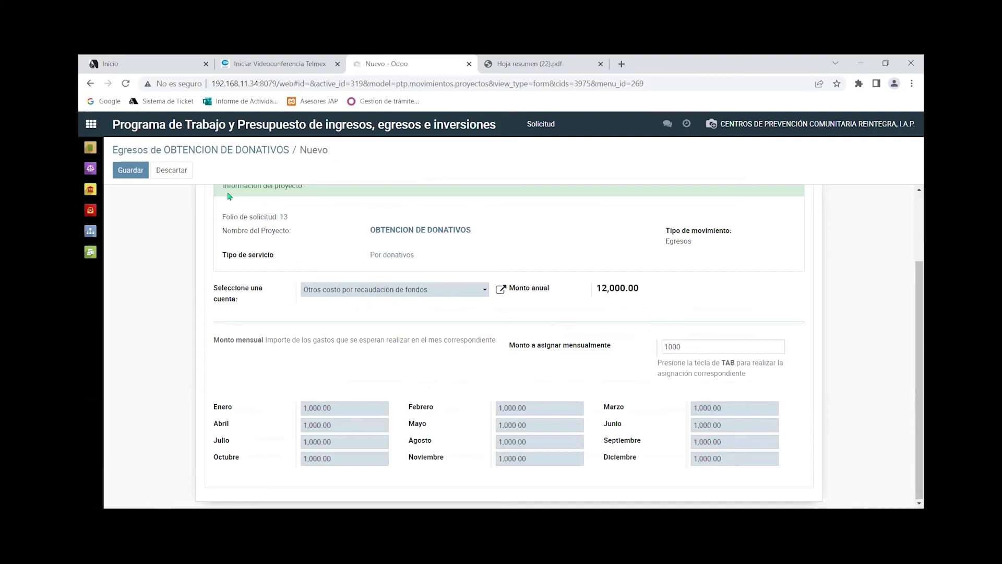
{"action": "left_click", "coordinate": [135, 174]}
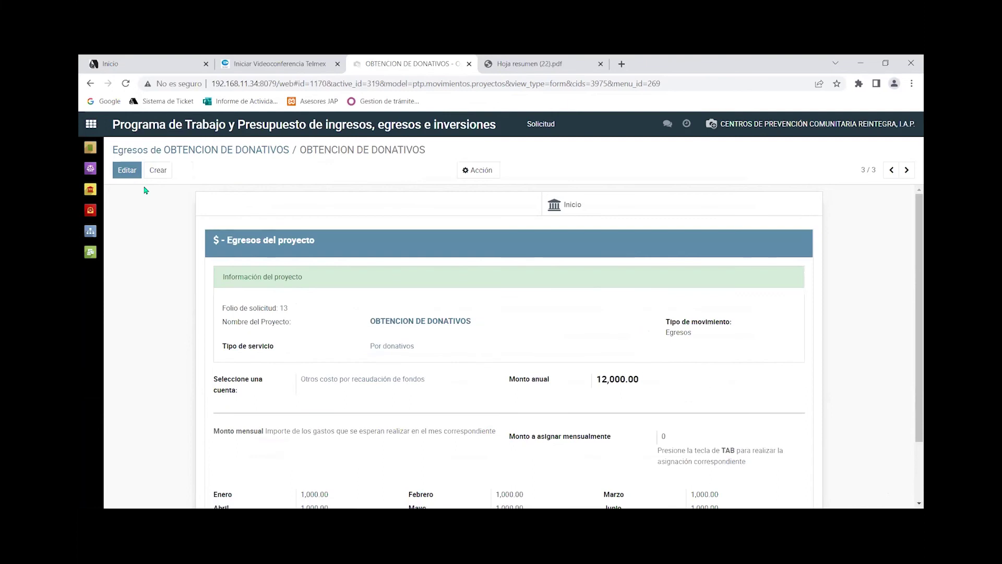
Back on the financing board, drag the DONATIVOS card into the Inversiones column
{"action": "left_click", "coordinate": [565, 206]}
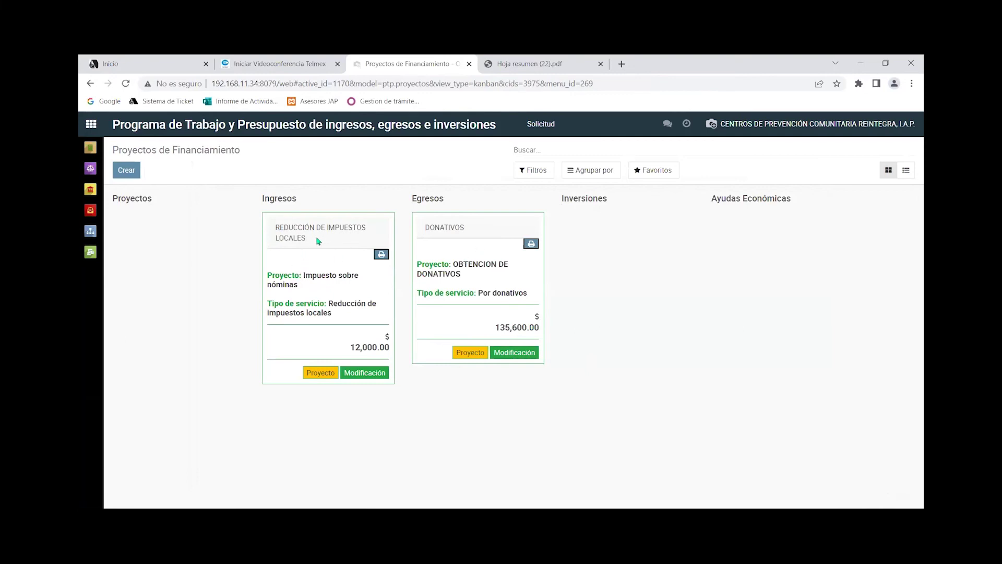
{"action": "left_click_drag", "start_coordinate": [483, 235], "coordinate": [380, 442]}
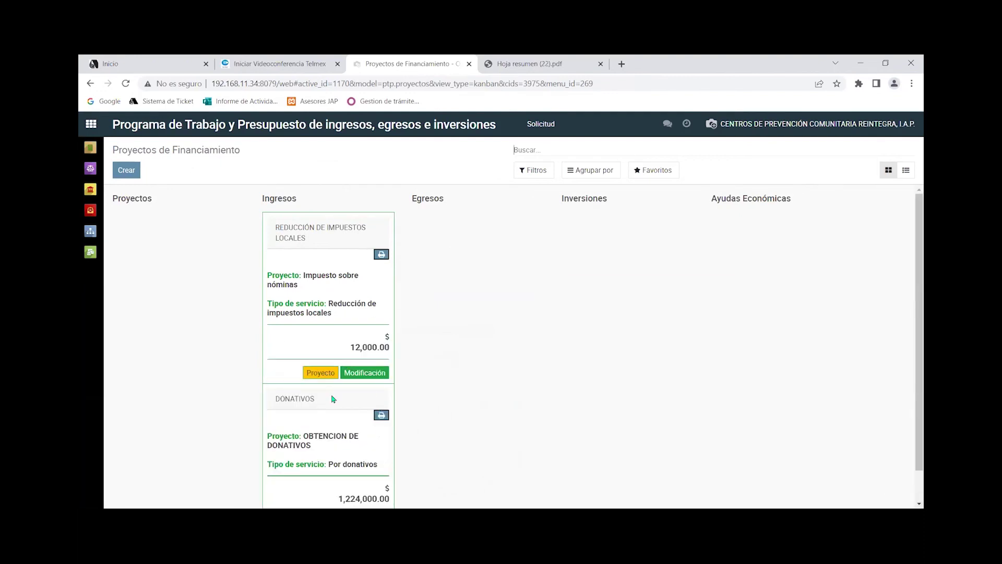
{"action": "left_click_drag", "start_coordinate": [331, 399], "coordinate": [510, 420]}
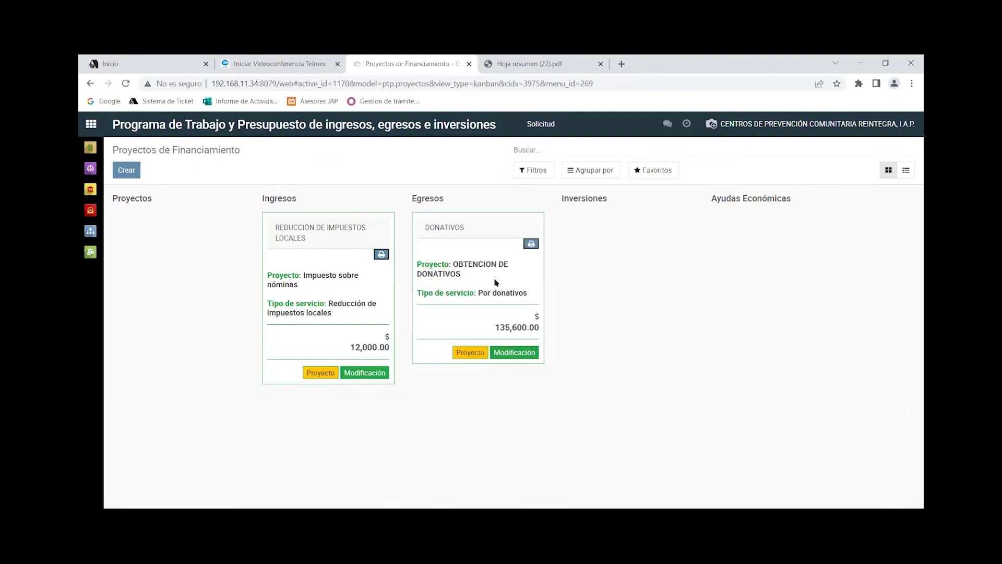
{"action": "left_click_drag", "start_coordinate": [491, 229], "coordinate": [639, 229]}
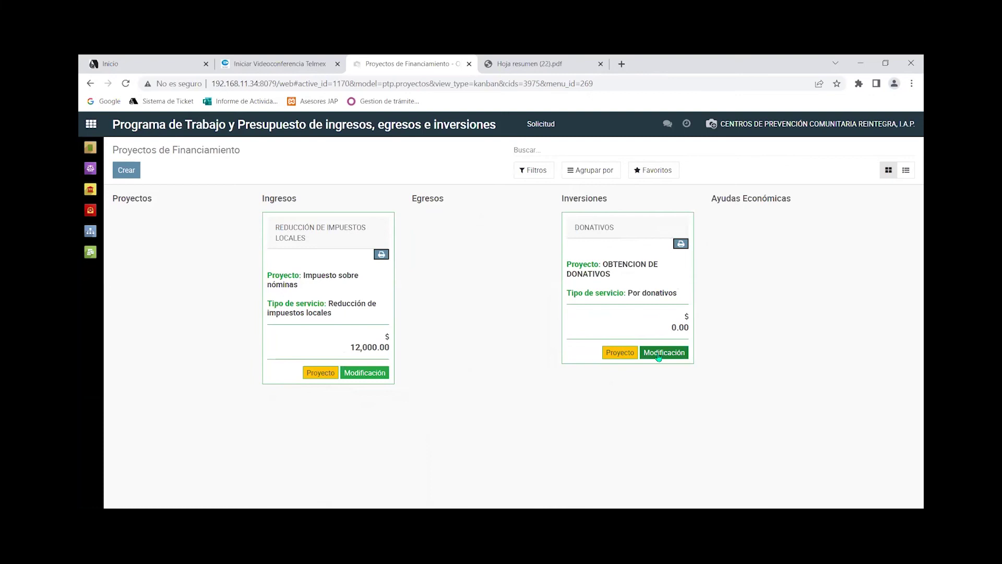
Open DONATIVOS investments, discard two blank new entries, and go back to the Elaboración list
{"action": "left_click", "coordinate": [658, 353]}
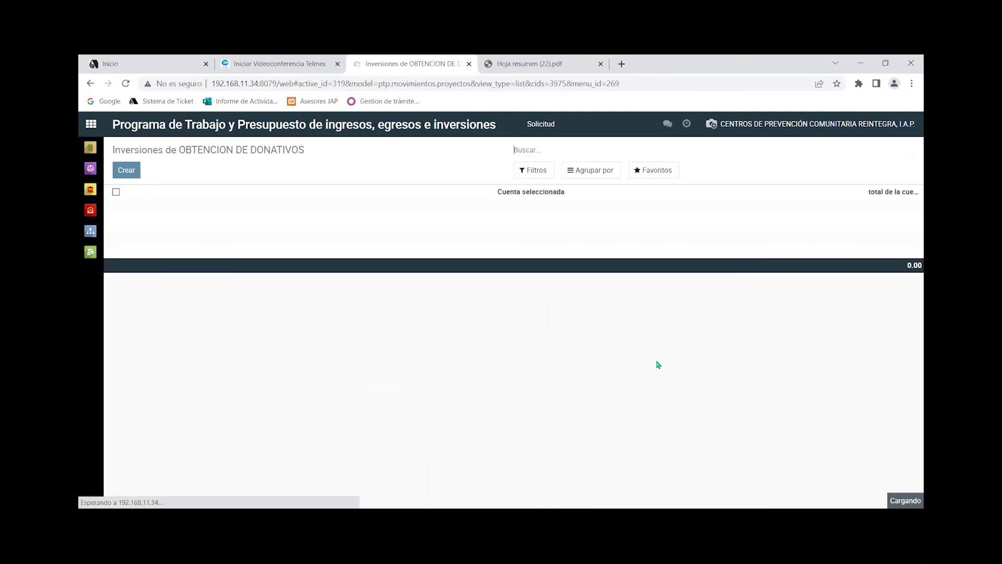
{"action": "left_click", "coordinate": [126, 172]}
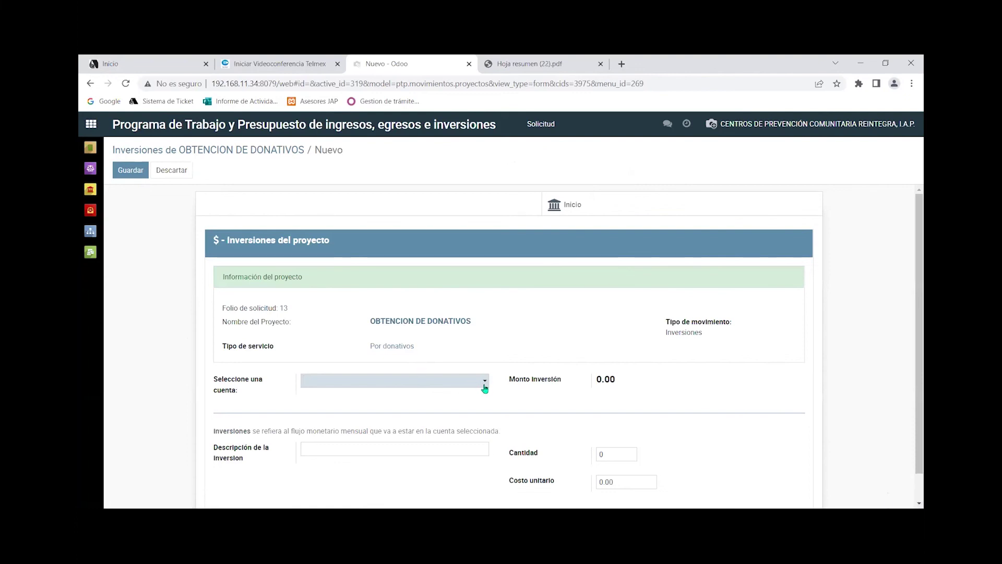
{"action": "left_click", "coordinate": [484, 386]}
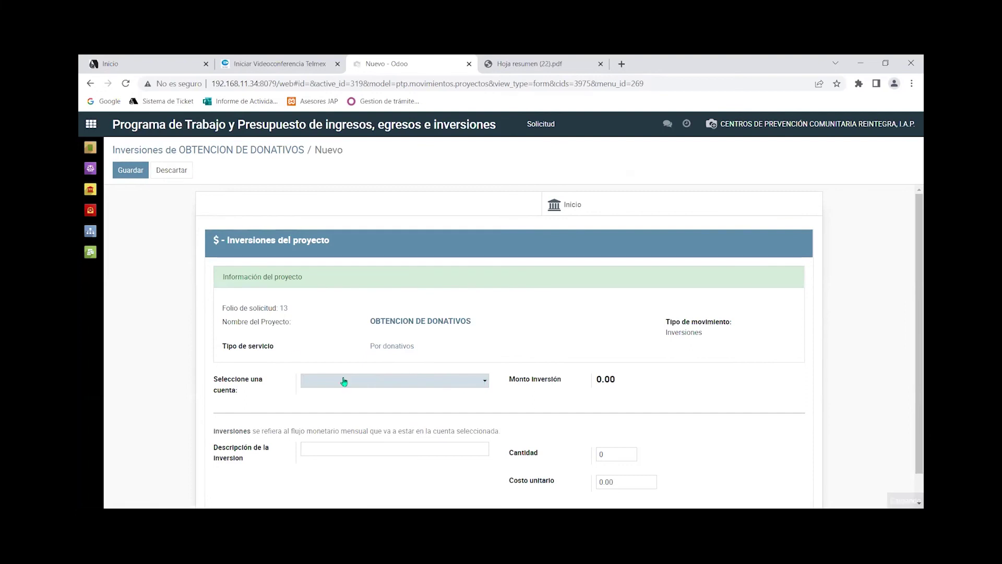
{"action": "left_click", "coordinate": [174, 171]}
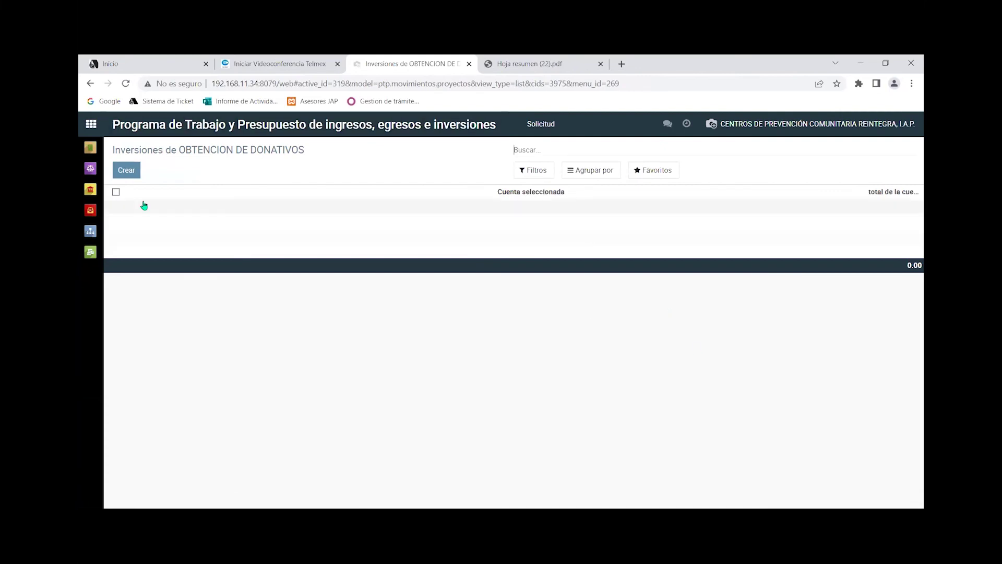
{"action": "left_click", "coordinate": [127, 170]}
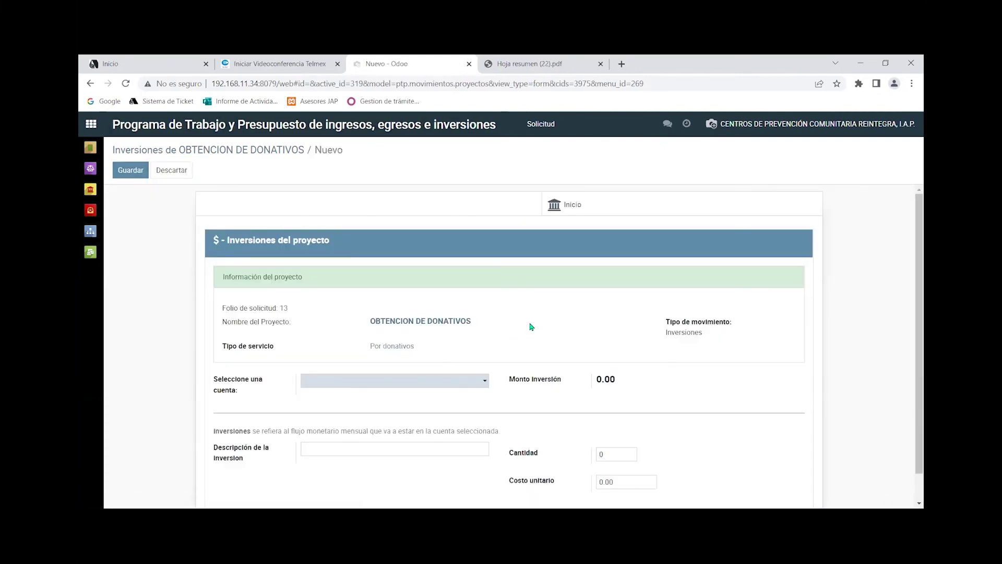
{"action": "scroll", "coordinate": [520, 392], "scroll_direction": "down", "scroll_amount": 1}
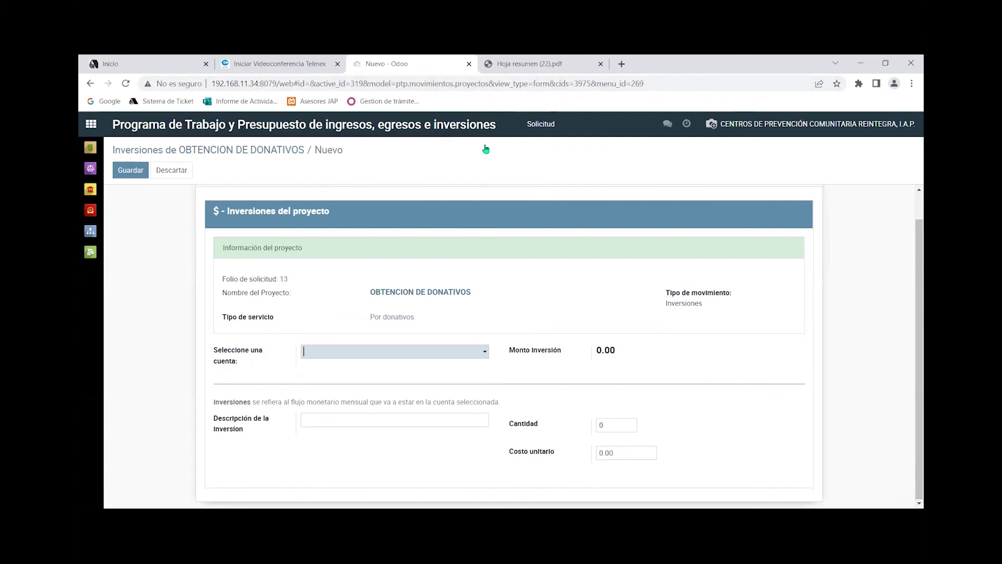
{"action": "left_click", "coordinate": [175, 174]}
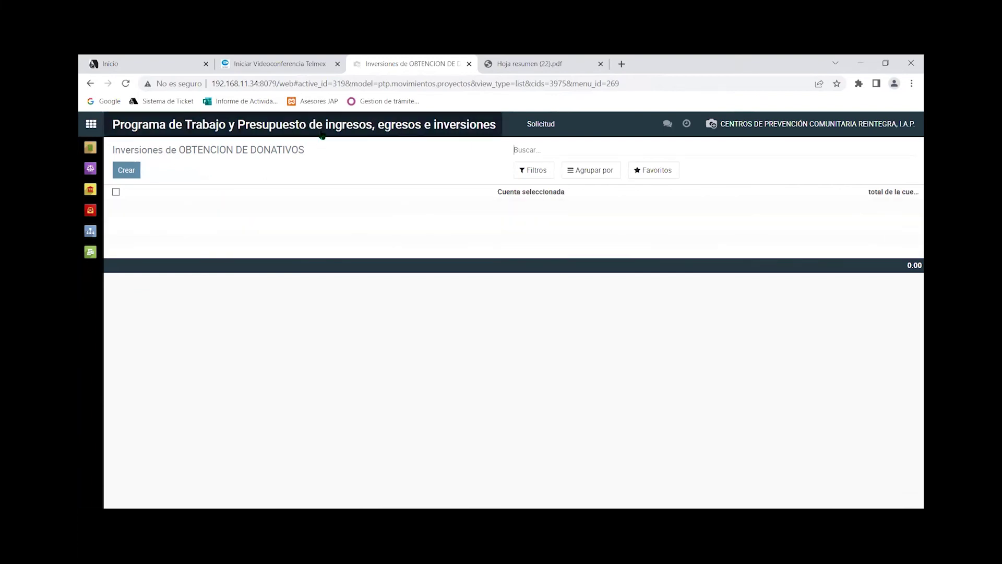
{"action": "left_click", "coordinate": [315, 126]}
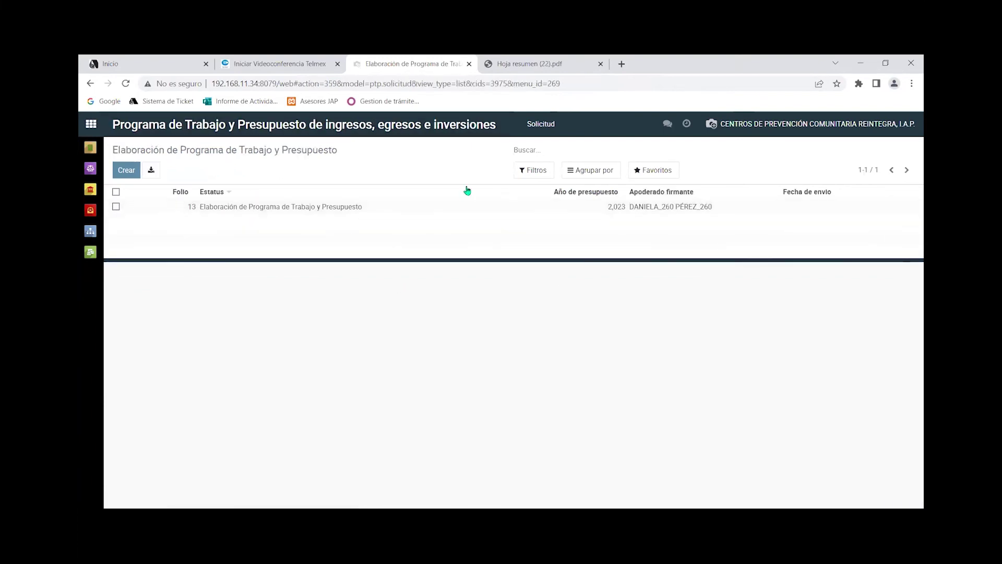
Open request 13's financing projects, viewing them briefly as a table, then as cards
{"action": "left_click", "coordinate": [287, 209]}
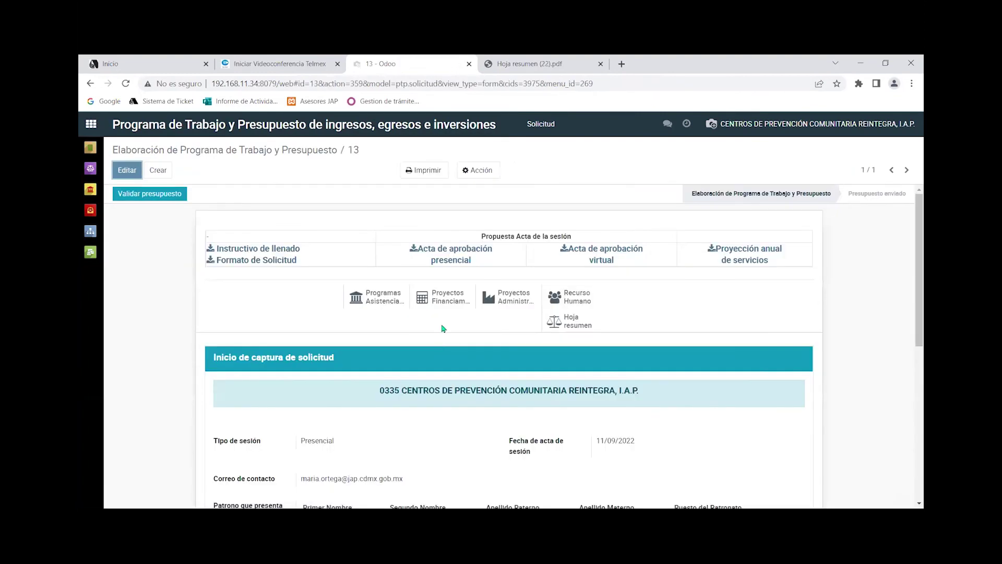
{"action": "left_click", "coordinate": [441, 300]}
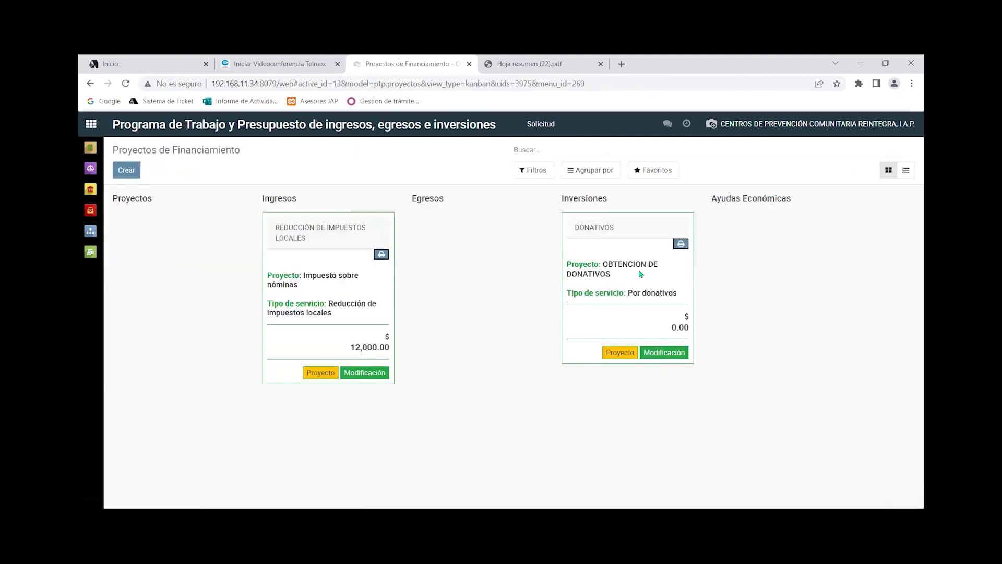
{"action": "left_click", "coordinate": [905, 169]}
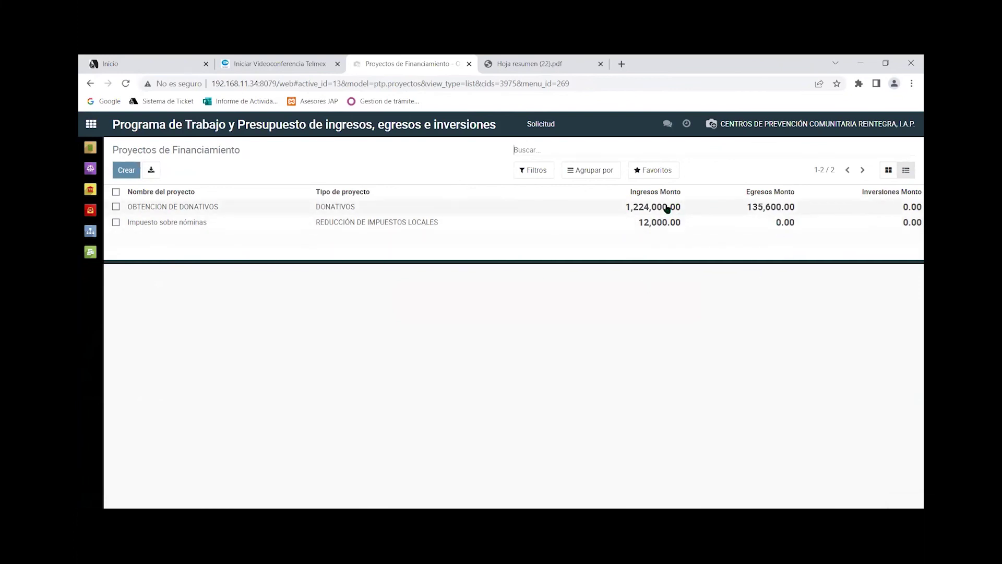
{"action": "left_click", "coordinate": [888, 171]}
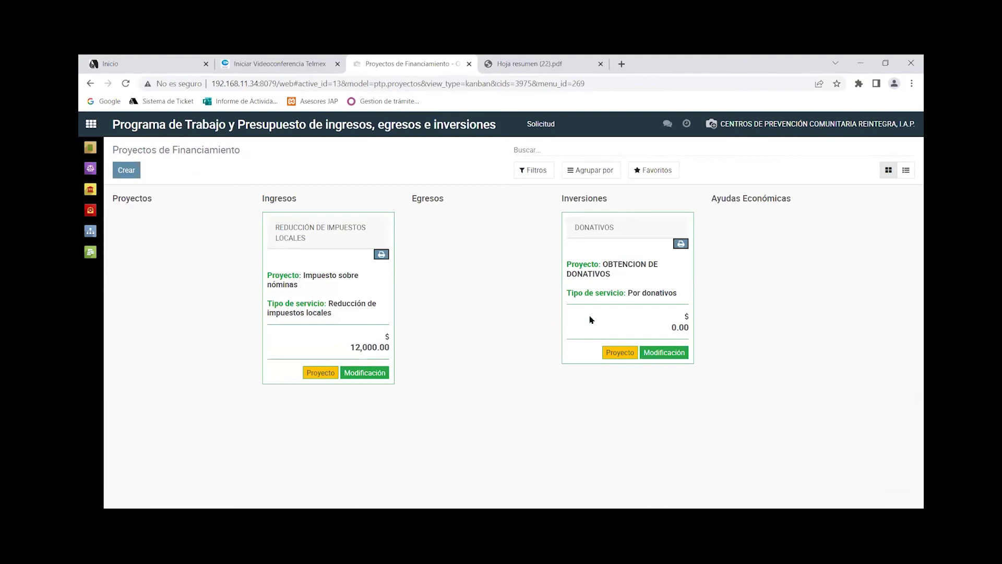
Drag DONATIVOS and REDUCCIÓN DE IMPUESTOS LOCALES into Proyectos, then reopen request 13
{"action": "left_click_drag", "start_coordinate": [628, 250], "coordinate": [160, 360]}
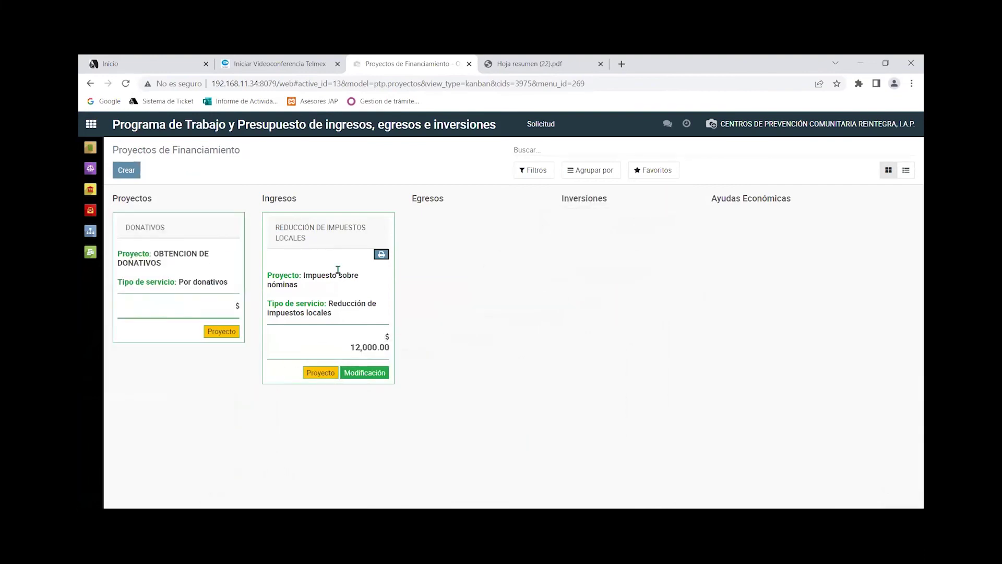
{"action": "left_click_drag", "start_coordinate": [333, 242], "coordinate": [205, 349]}
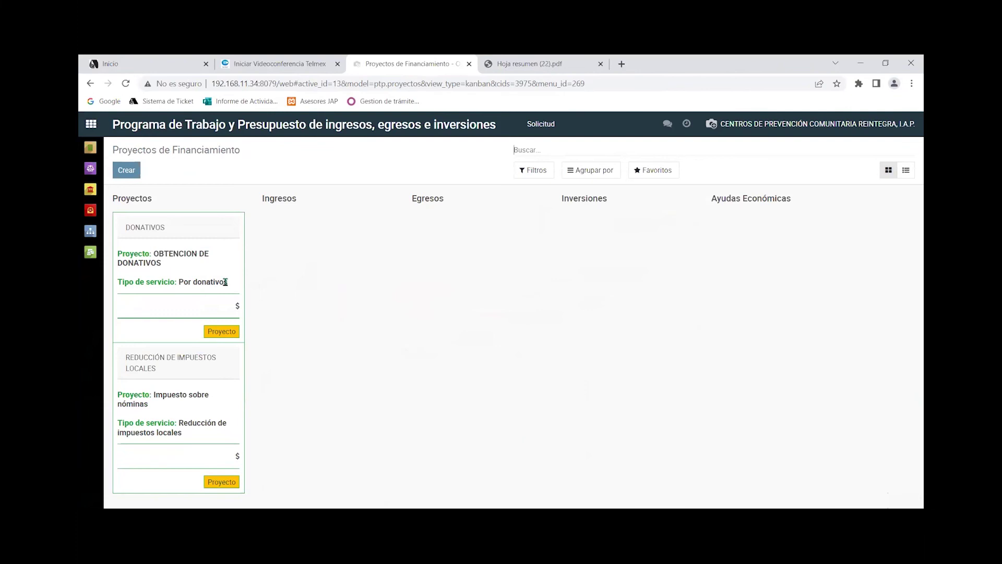
{"action": "left_click", "coordinate": [476, 128]}
{"action": "left_click", "coordinate": [331, 206]}
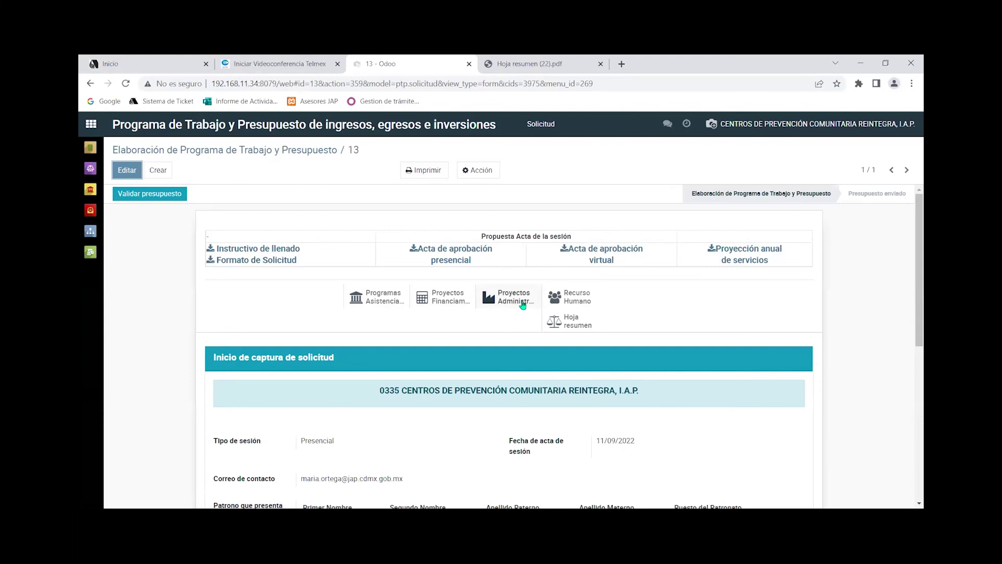
Generate and review Hoja resumen (23).pdf, then close the older Hoja resumen (22).pdf tab
{"action": "left_click", "coordinate": [579, 321]}
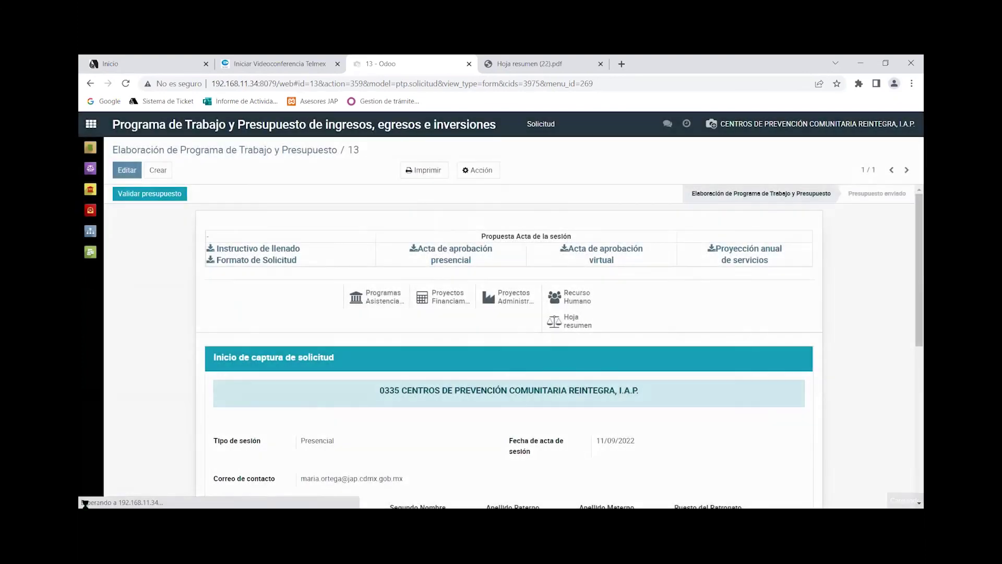
{"action": "left_click", "coordinate": [117, 493]}
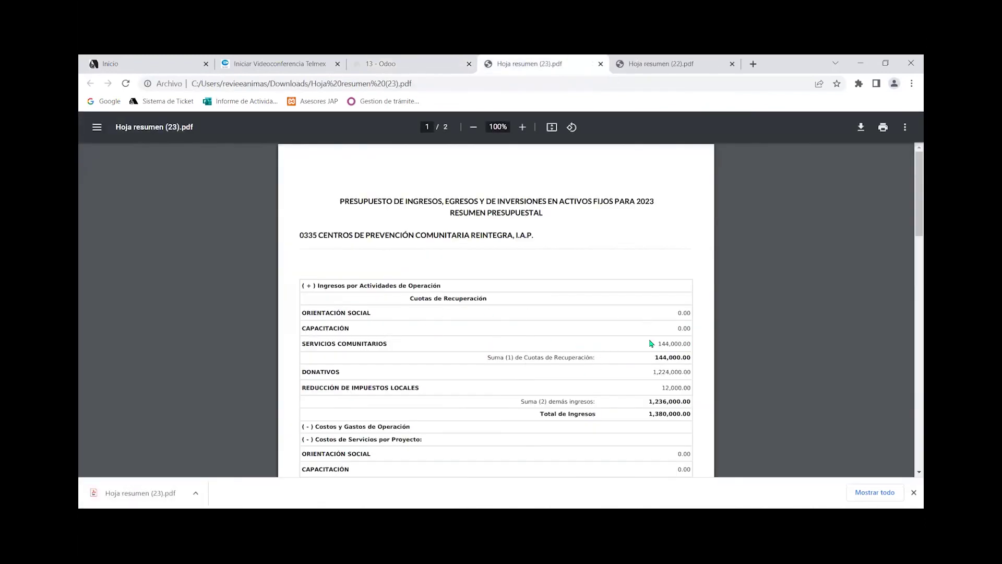
{"action": "scroll", "coordinate": [651, 342], "scroll_direction": "down", "scroll_amount": 4}
{"action": "scroll", "coordinate": [650, 343], "scroll_direction": "down", "scroll_amount": 6}
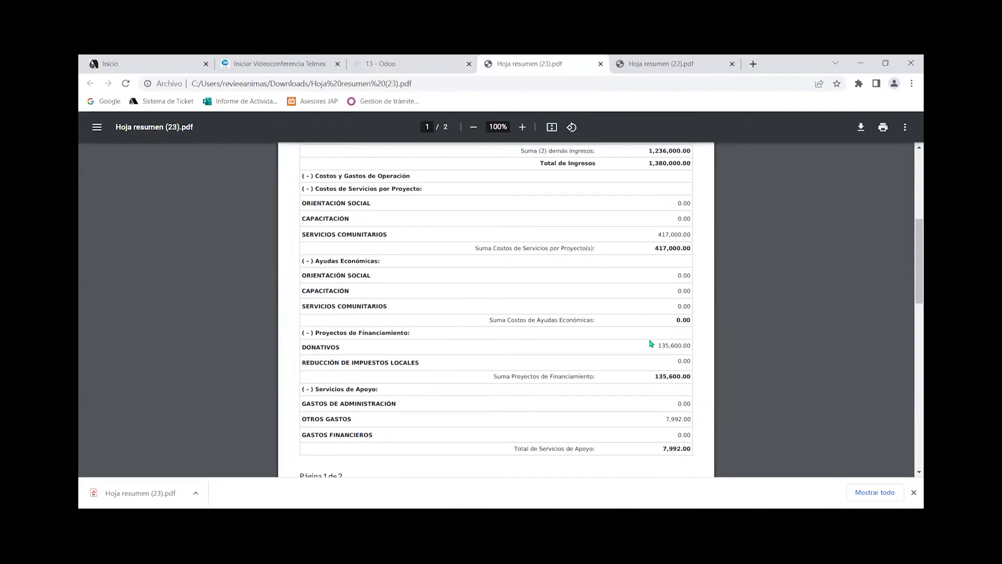
{"action": "scroll", "coordinate": [651, 343], "scroll_direction": "down", "scroll_amount": 2}
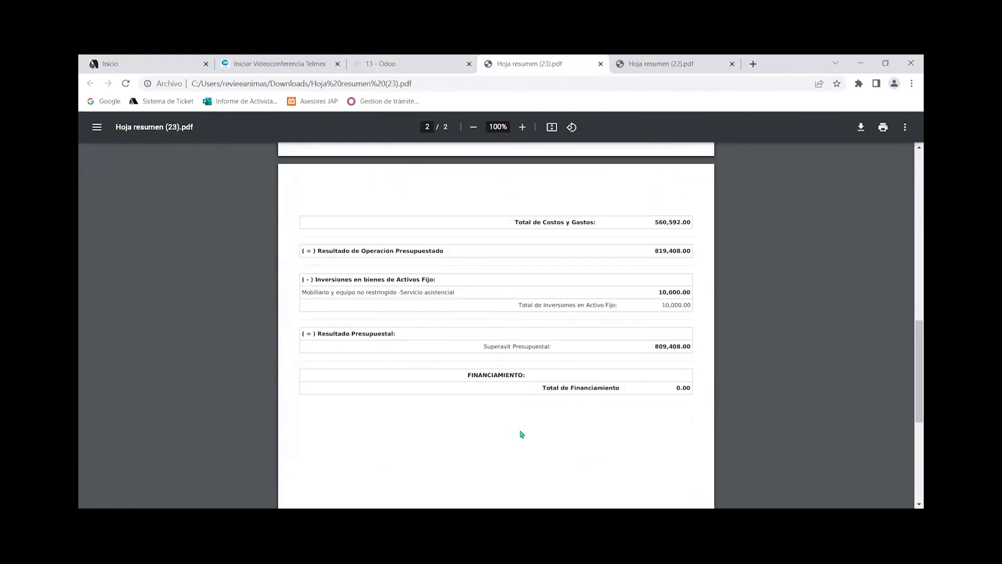
{"action": "scroll", "coordinate": [511, 439], "scroll_direction": "up", "scroll_amount": 11}
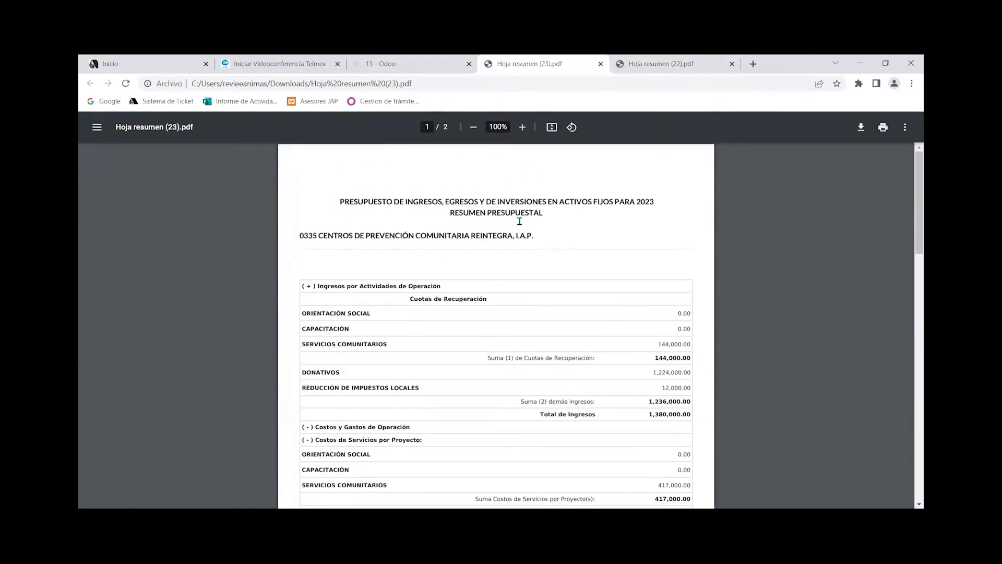
{"action": "left_click", "coordinate": [731, 64]}
Return to the '13 - Odoo' tab and open its Recurso Humano list (445,000.00 total)
{"action": "left_click", "coordinate": [361, 69]}
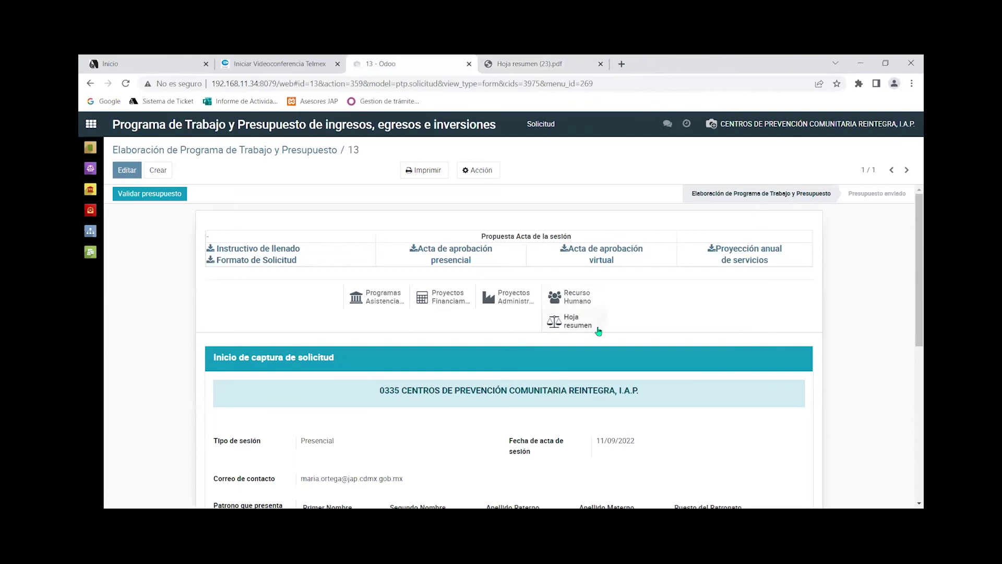
{"action": "left_click", "coordinate": [577, 296]}
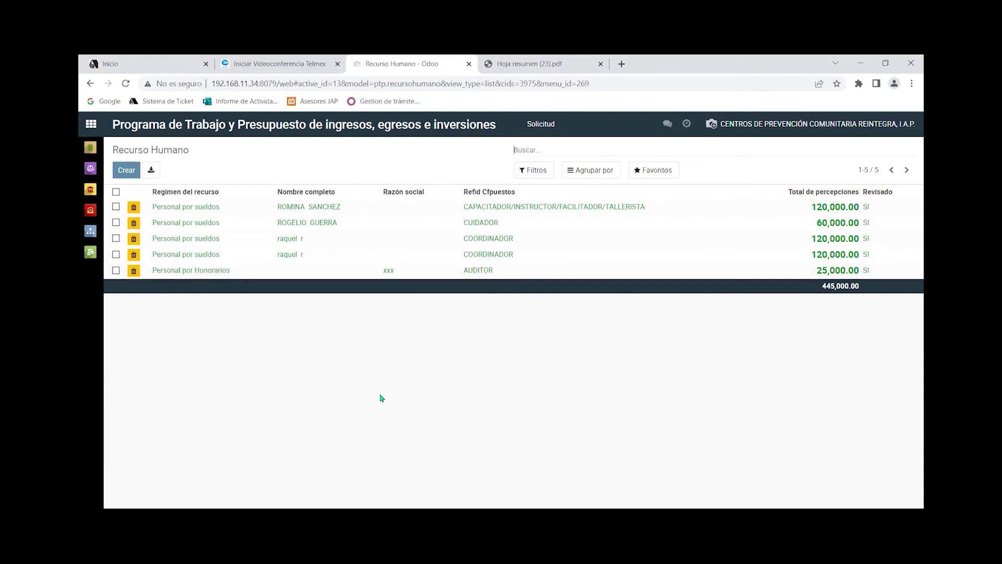
Start a new human-resource entry with middle name 'xx' and position ARCHIVISTA
{"action": "left_click", "coordinate": [127, 172]}
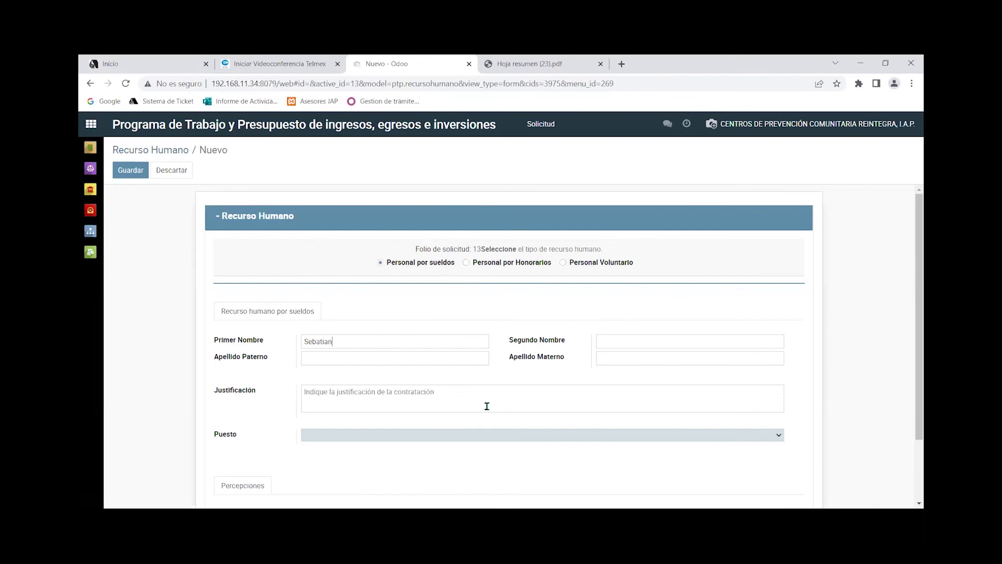
{"action": "key", "text": "Tab"}
{"action": "type", "text": "xx"}
{"action": "left_click", "coordinate": [389, 412]}
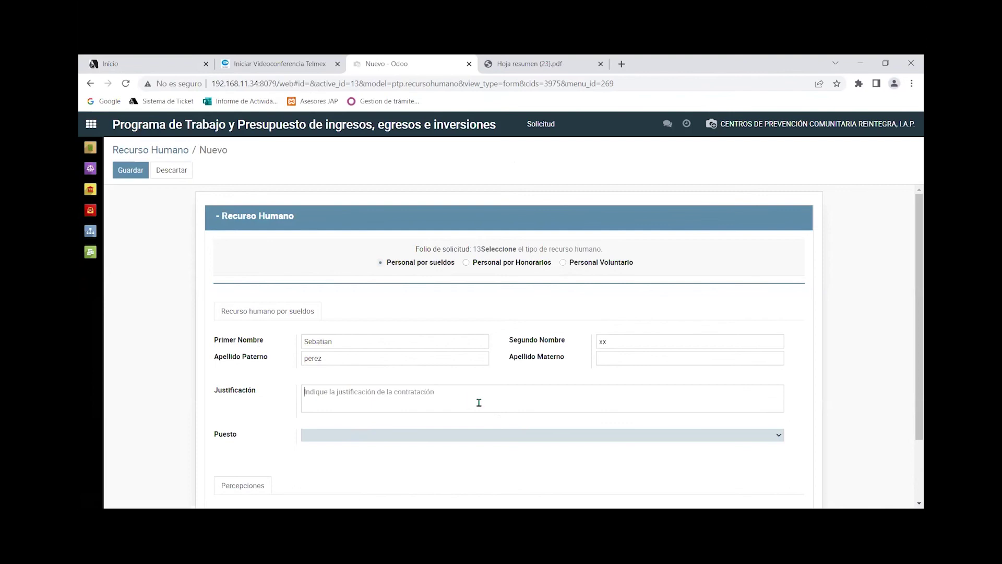
{"action": "left_click", "coordinate": [778, 436]}
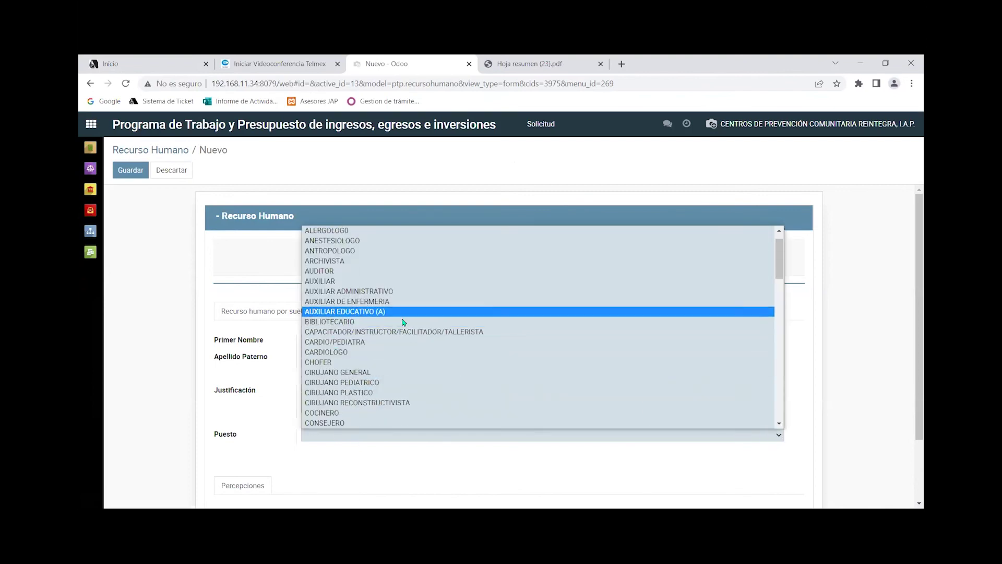
{"action": "left_click", "coordinate": [353, 262]}
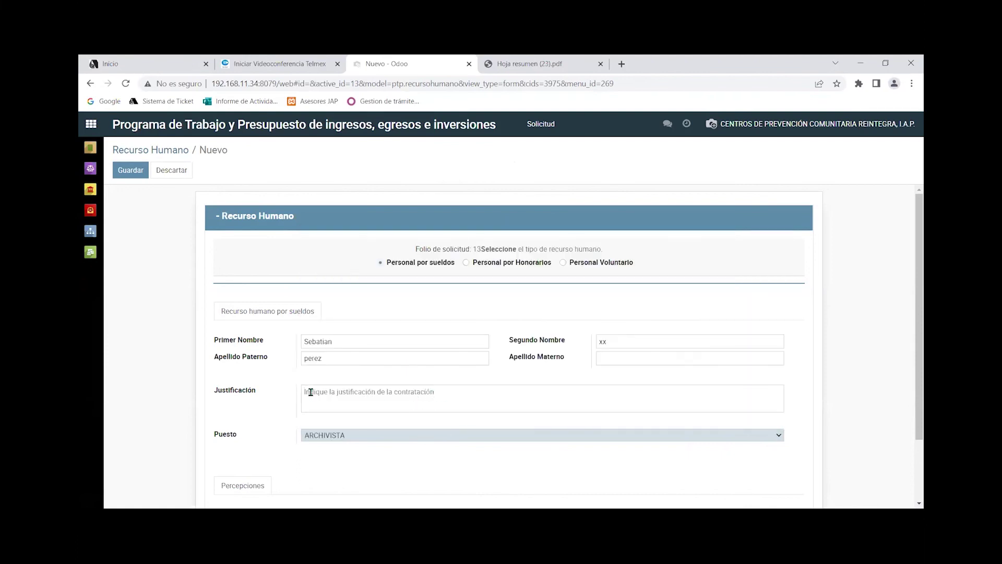
Assign it to CONTROL EXPEDIENTES with a 60,000.00 annual perception and save the record
{"action": "type", "text": "CONTROL EXPEDIENTES"}
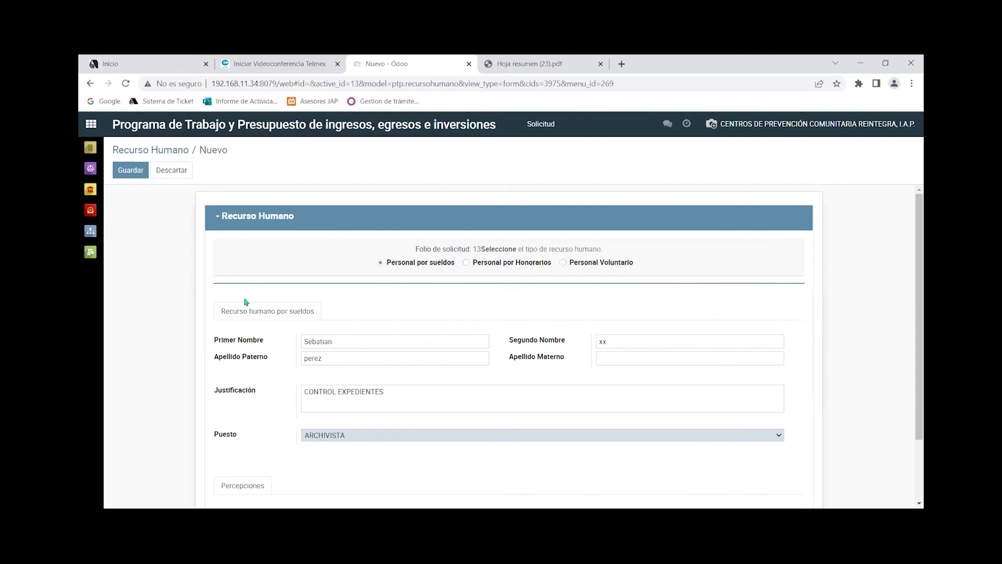
{"action": "scroll", "coordinate": [604, 387], "scroll_direction": "down", "scroll_amount": 2}
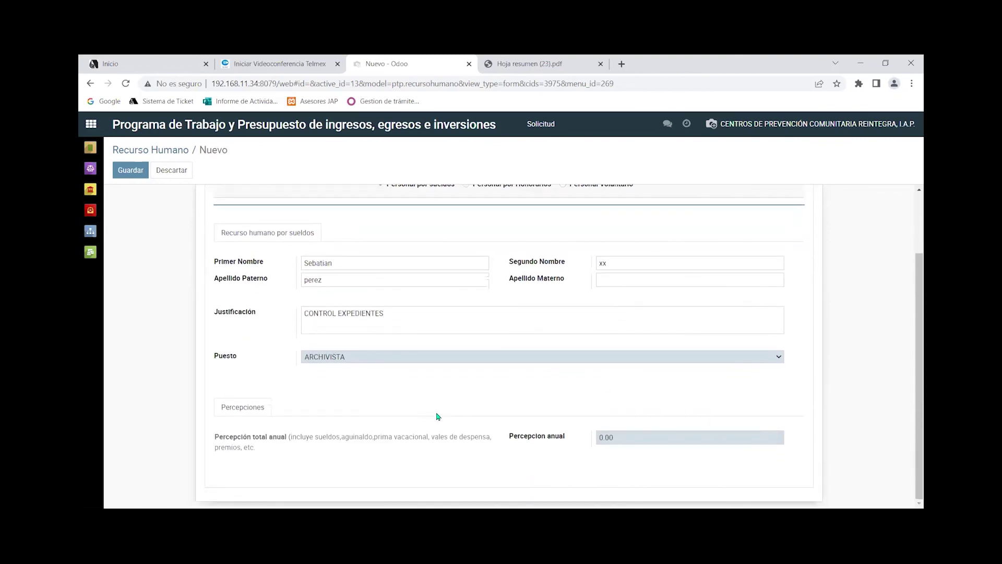
{"action": "left_click_drag", "start_coordinate": [633, 438], "coordinate": [599, 438]}
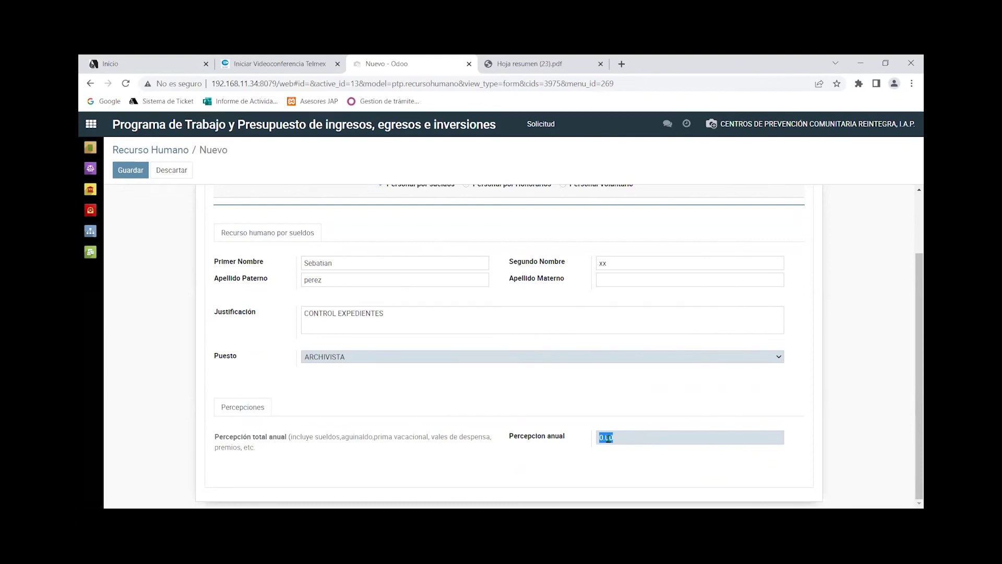
{"action": "type", "text": "60000"}
{"action": "left_click", "coordinate": [130, 174]}
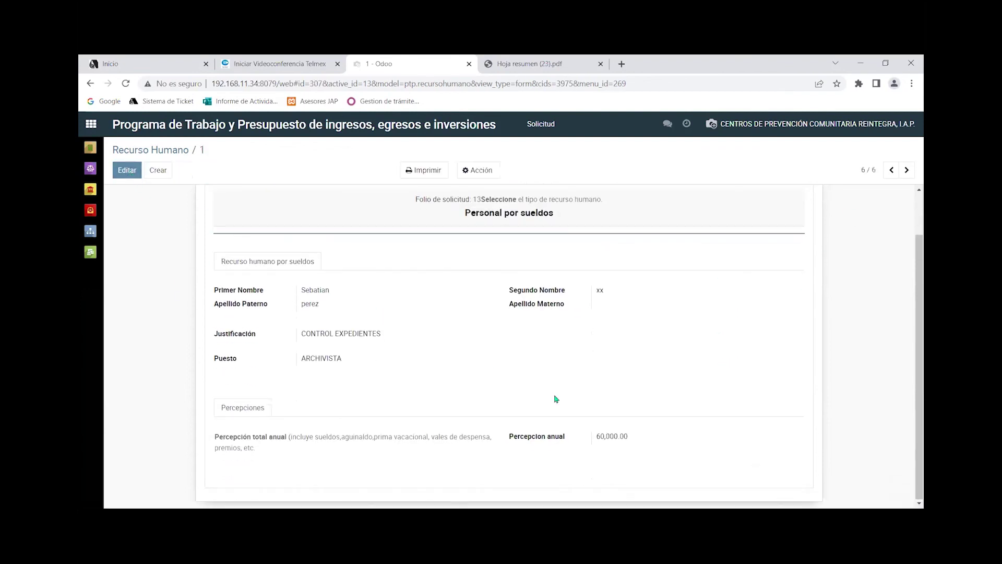
Export request 13's six Recurso Humano records to an xlsx spreadsheet and open it
{"action": "scroll", "coordinate": [384, 197], "scroll_direction": "up", "scroll_amount": 2}
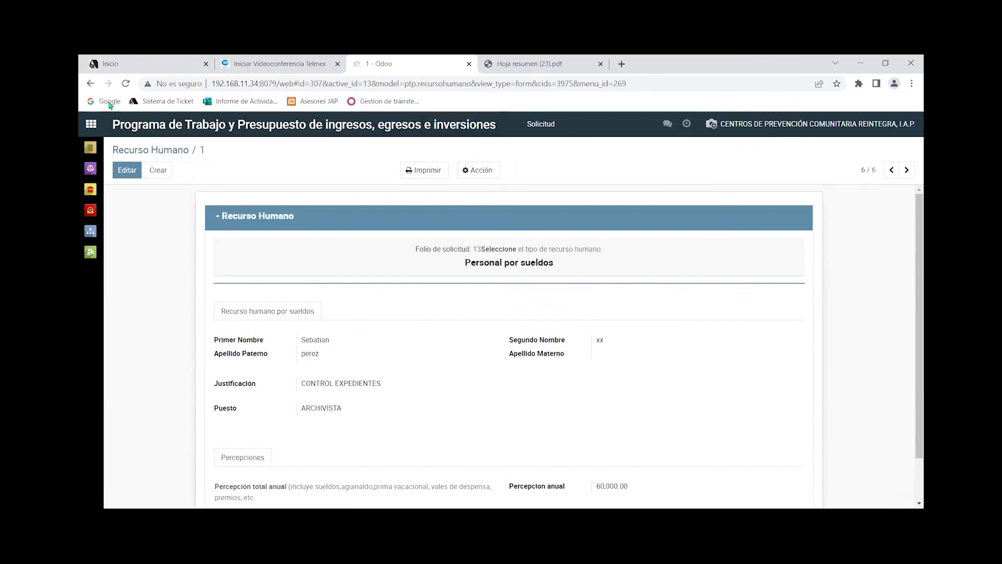
{"action": "left_click", "coordinate": [90, 83]}
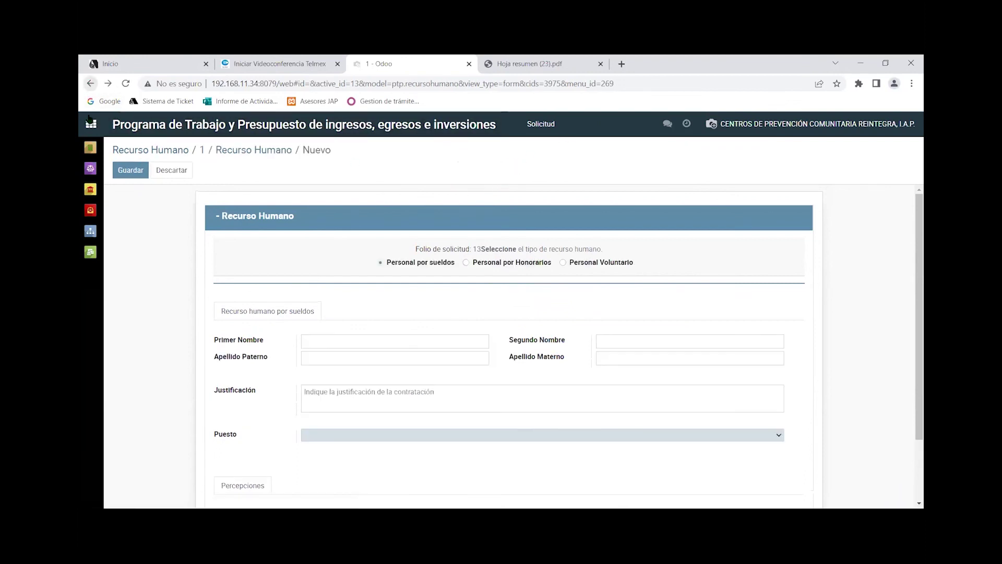
{"action": "left_click", "coordinate": [91, 124]}
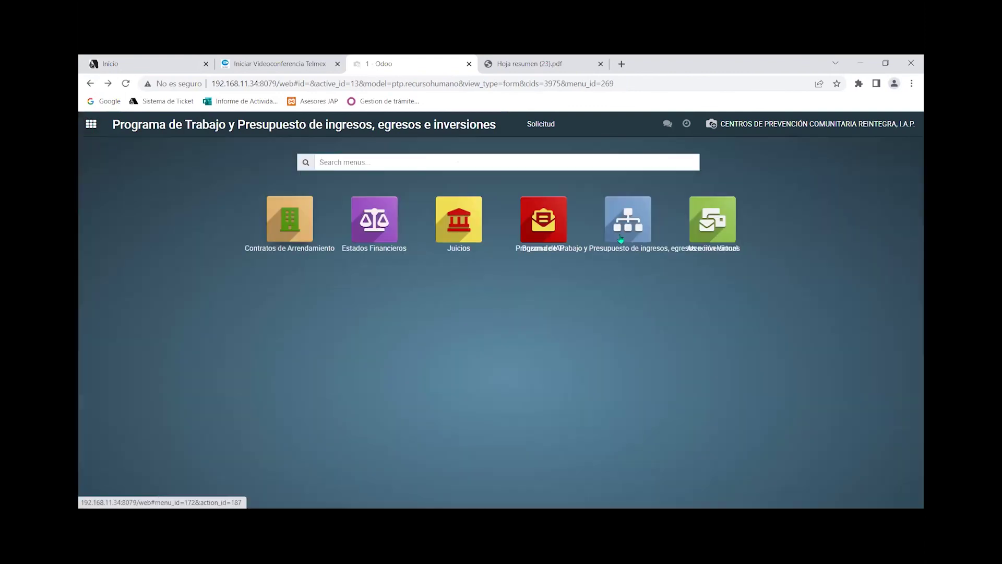
{"action": "left_click", "coordinate": [636, 213]}
{"action": "left_click", "coordinate": [349, 206]}
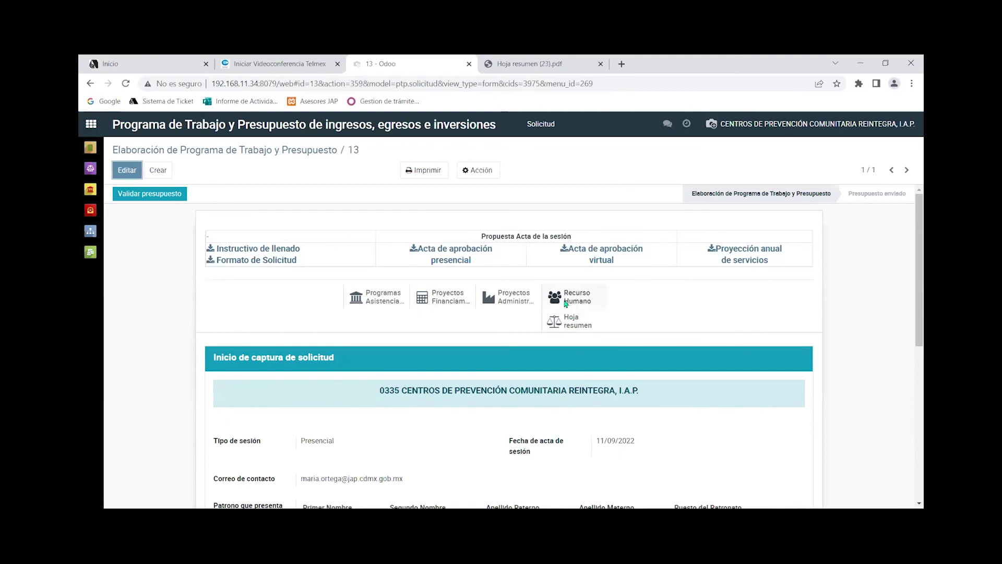
{"action": "left_click", "coordinate": [570, 297]}
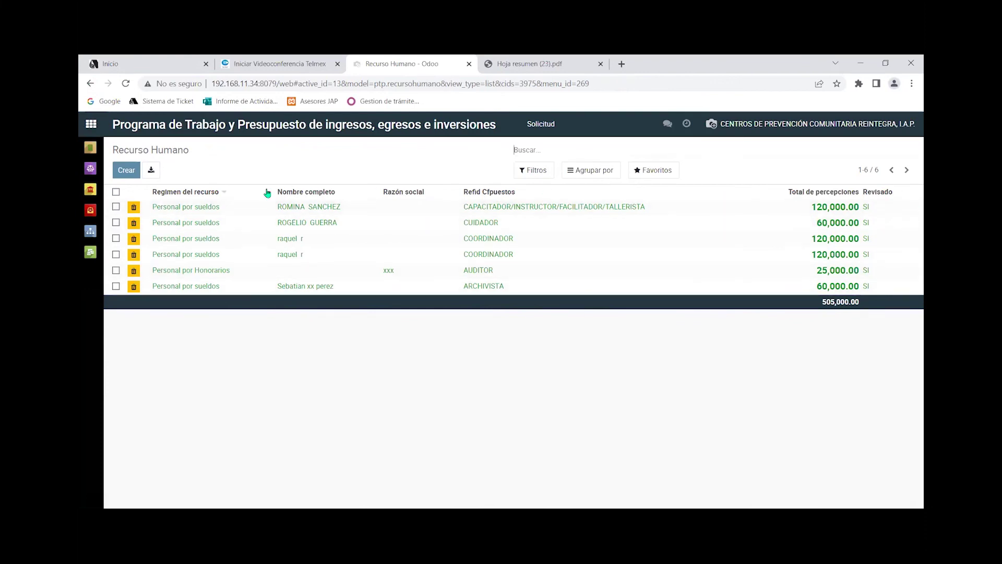
{"action": "left_click", "coordinate": [151, 170]}
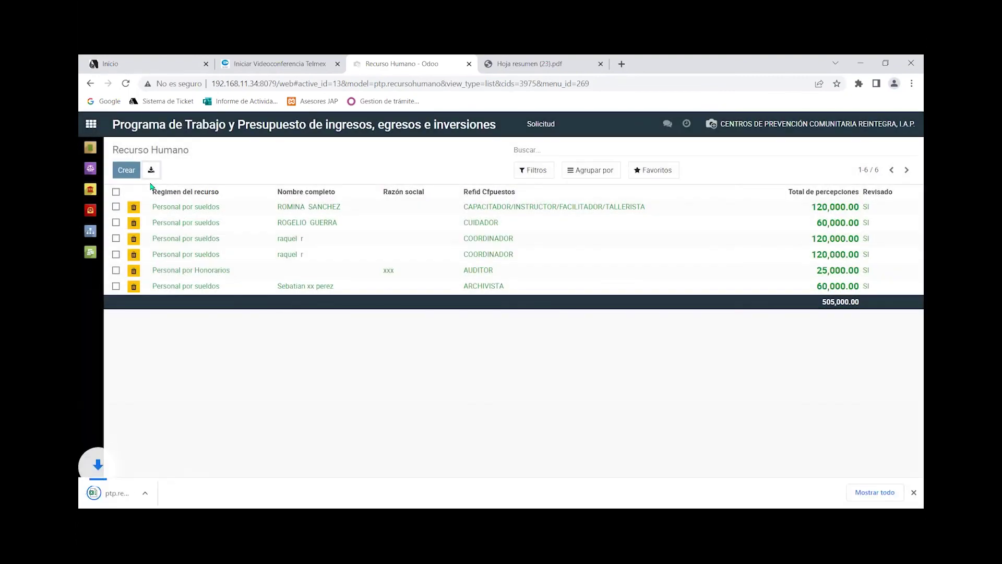
{"action": "left_click", "coordinate": [131, 493]}
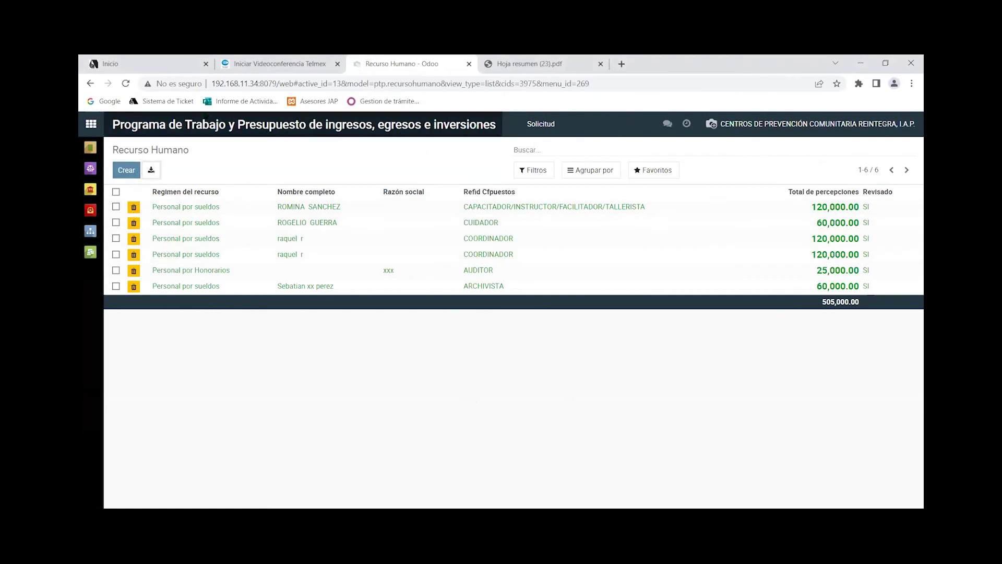
On request 13's administrative projects board, drag Gastos de Administración through Ingresos into Egresos
{"action": "left_click", "coordinate": [393, 131]}
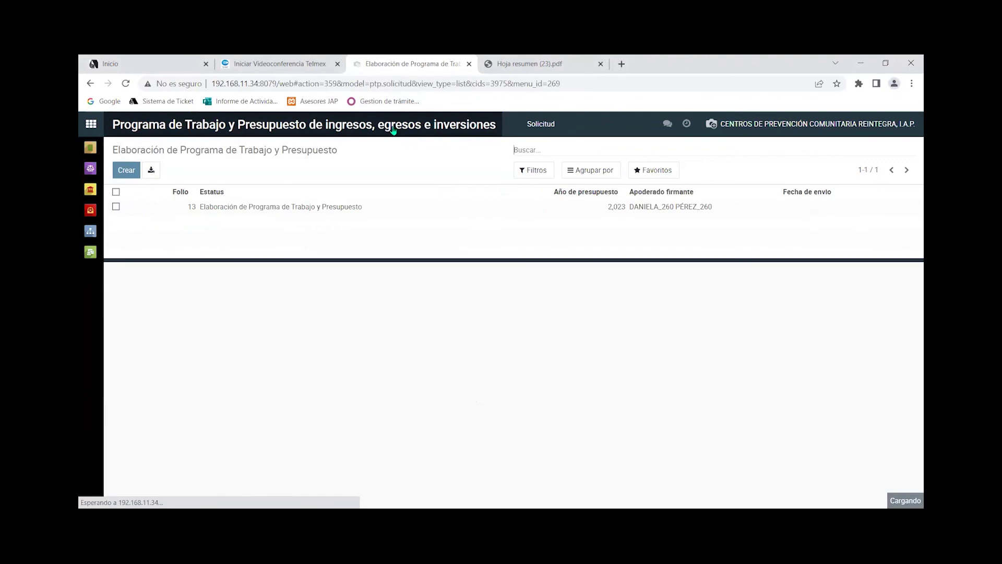
{"action": "left_click", "coordinate": [288, 209]}
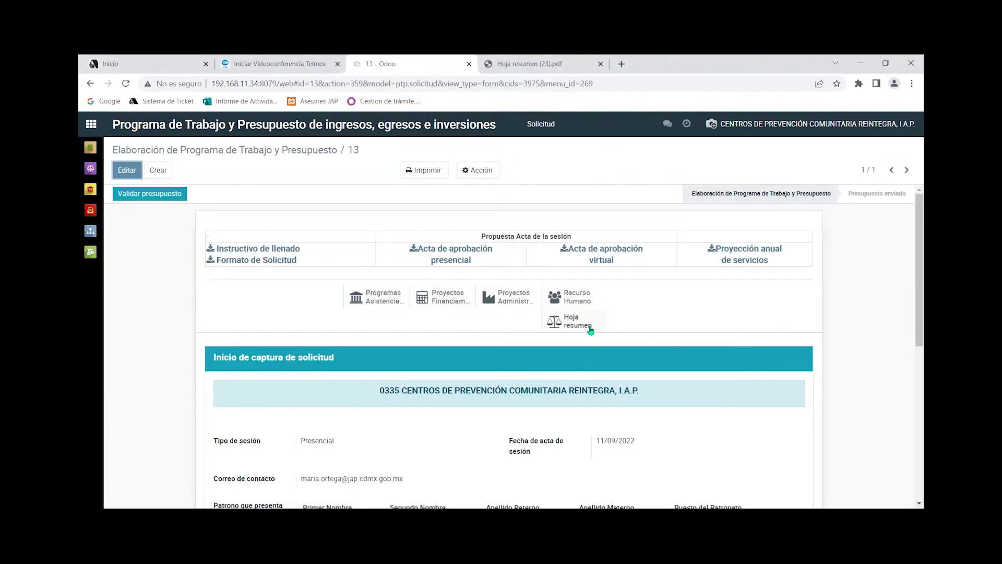
{"action": "left_click", "coordinate": [515, 302]}
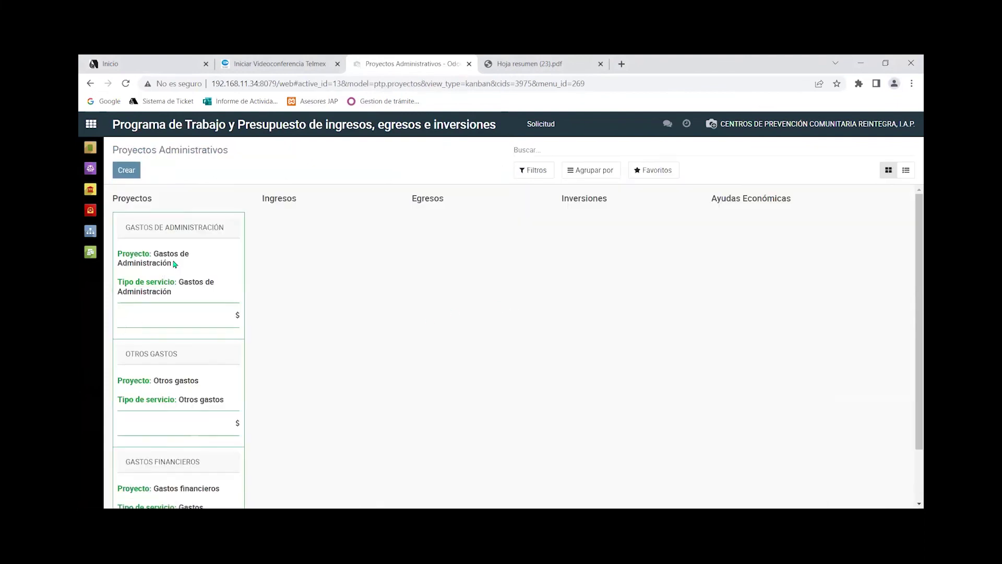
{"action": "scroll", "coordinate": [214, 389], "scroll_direction": "down", "scroll_amount": 2}
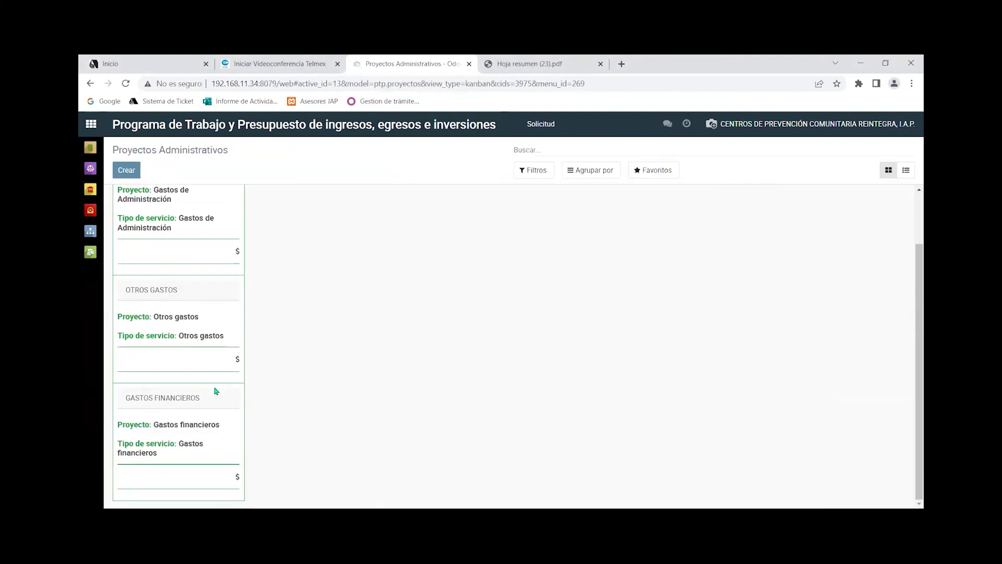
{"action": "scroll", "coordinate": [175, 383], "scroll_direction": "up", "scroll_amount": 2}
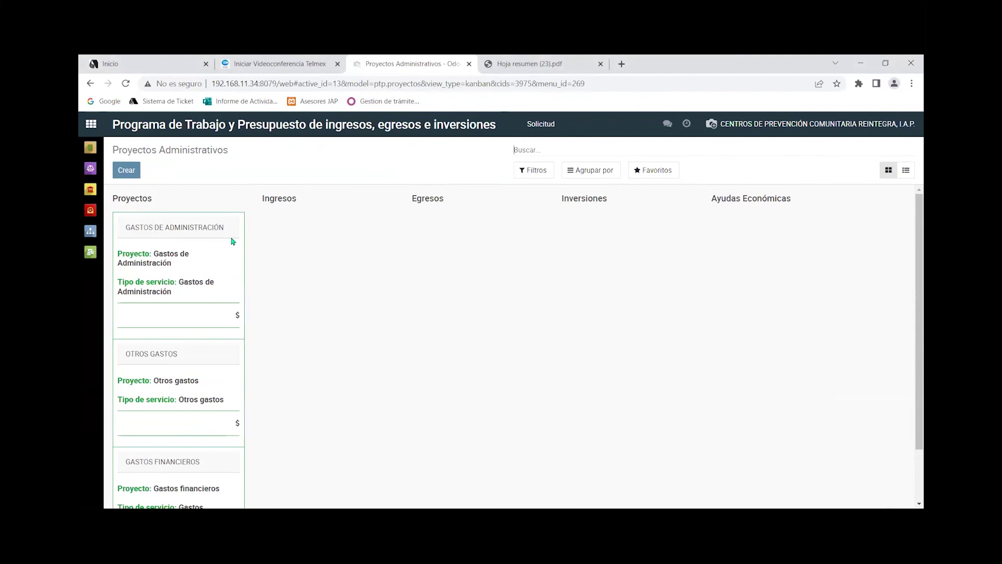
{"action": "left_click_drag", "start_coordinate": [228, 237], "coordinate": [374, 266]}
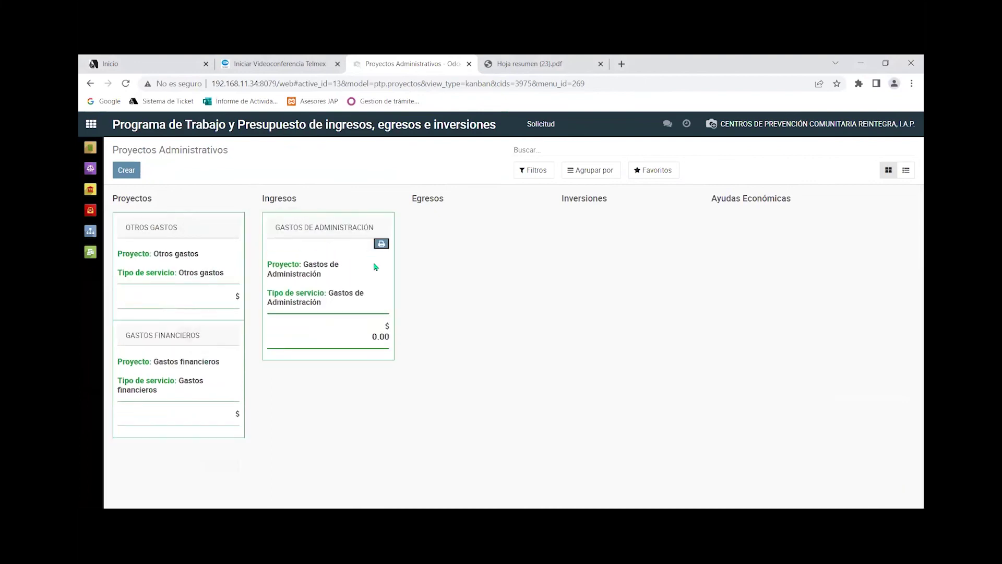
{"action": "left_click_drag", "start_coordinate": [336, 230], "coordinate": [470, 232]}
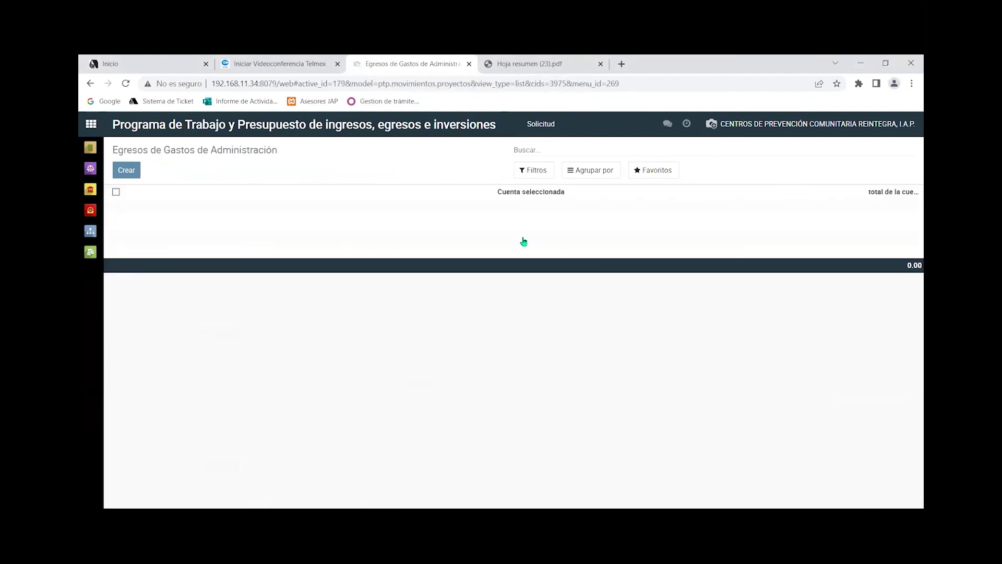
Add and save a Honorarios a personas físicas residentes nacionales expense of 25,000 in May
{"action": "left_click", "coordinate": [129, 171]}
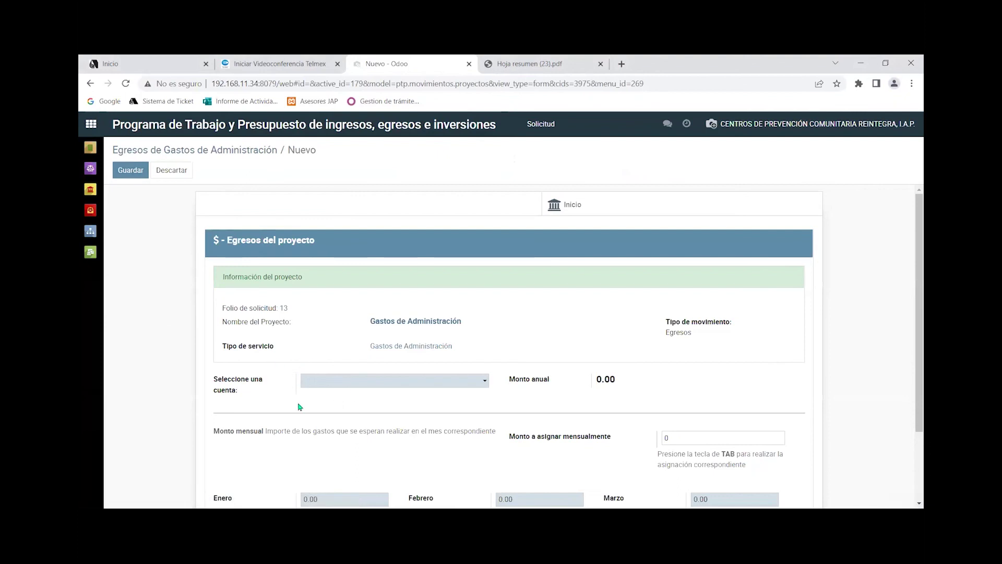
{"action": "left_click", "coordinate": [485, 381]}
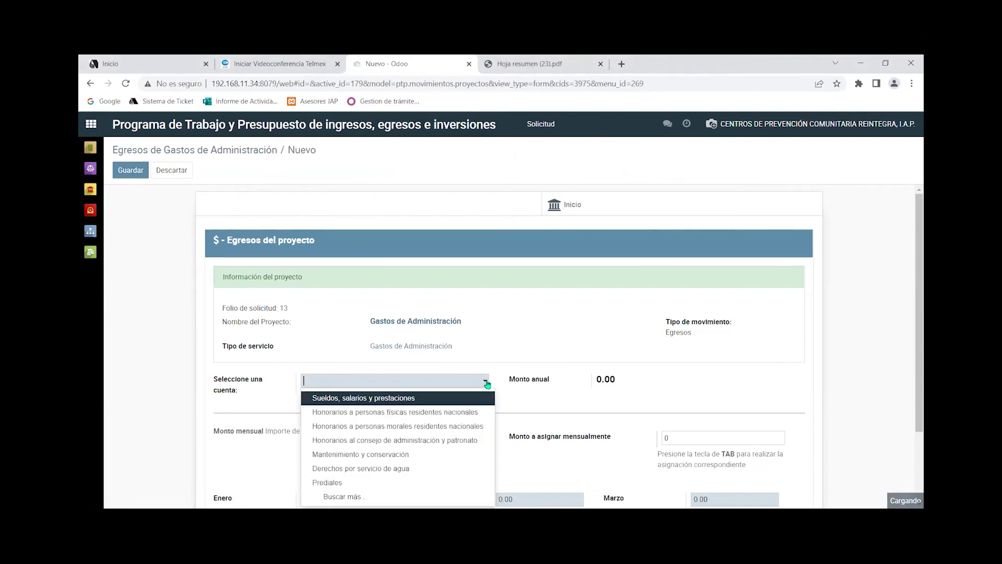
{"action": "left_click", "coordinate": [330, 412]}
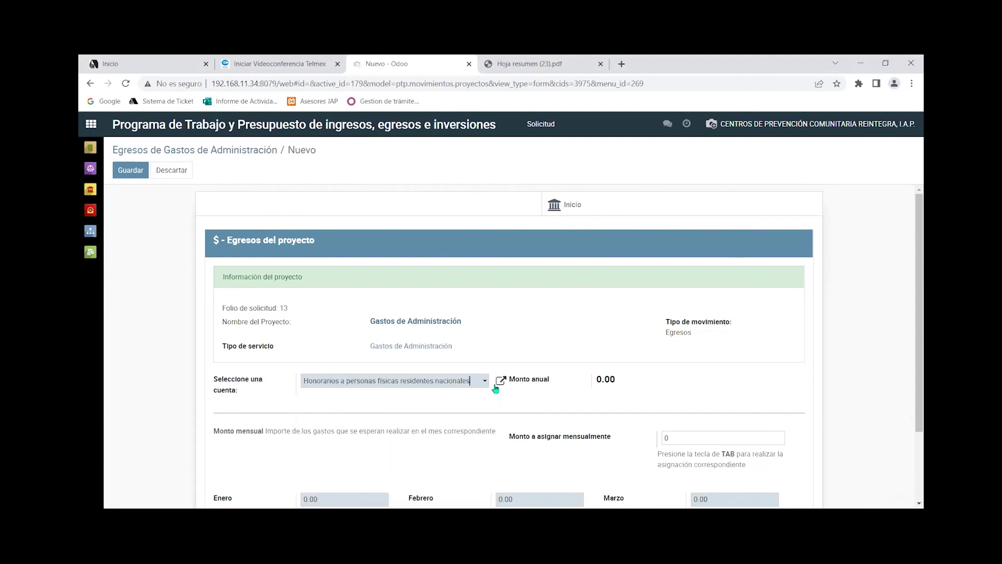
{"action": "scroll", "coordinate": [669, 396], "scroll_direction": "down", "scroll_amount": 3}
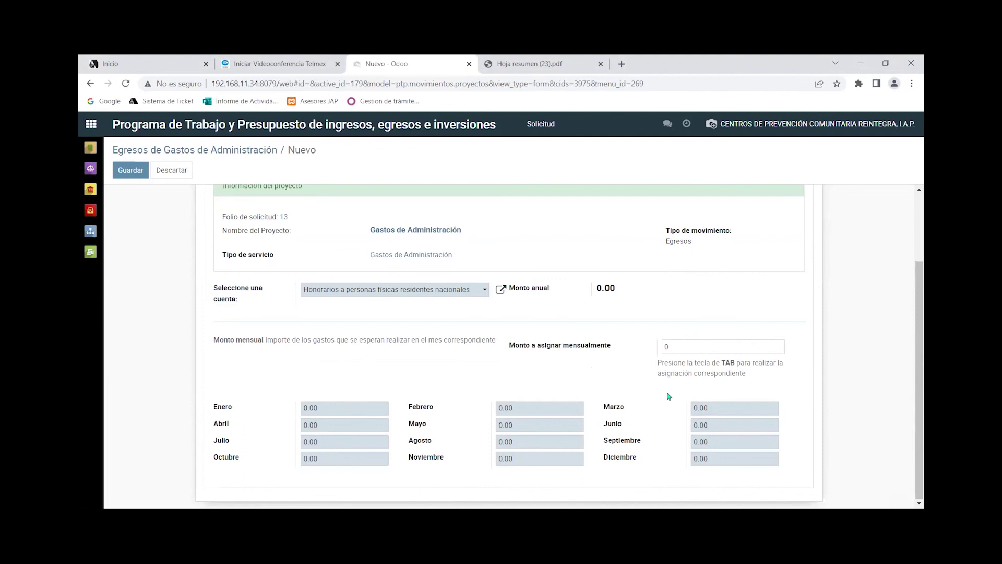
{"action": "left_click", "coordinate": [696, 347]}
{"action": "key", "text": "BackSpace"}
{"action": "key", "text": "BackSpace"}
{"action": "key", "text": "BackSpace"}
{"action": "key", "text": "BackSpace"}
{"action": "left_click_drag", "start_coordinate": [546, 424], "coordinate": [501, 426]}
{"action": "type", "text": "25"}
{"action": "type", "text": "000"}
{"action": "key", "text": "Tab"}
{"action": "scroll", "coordinate": [604, 299], "scroll_direction": "up", "scroll_amount": 2}
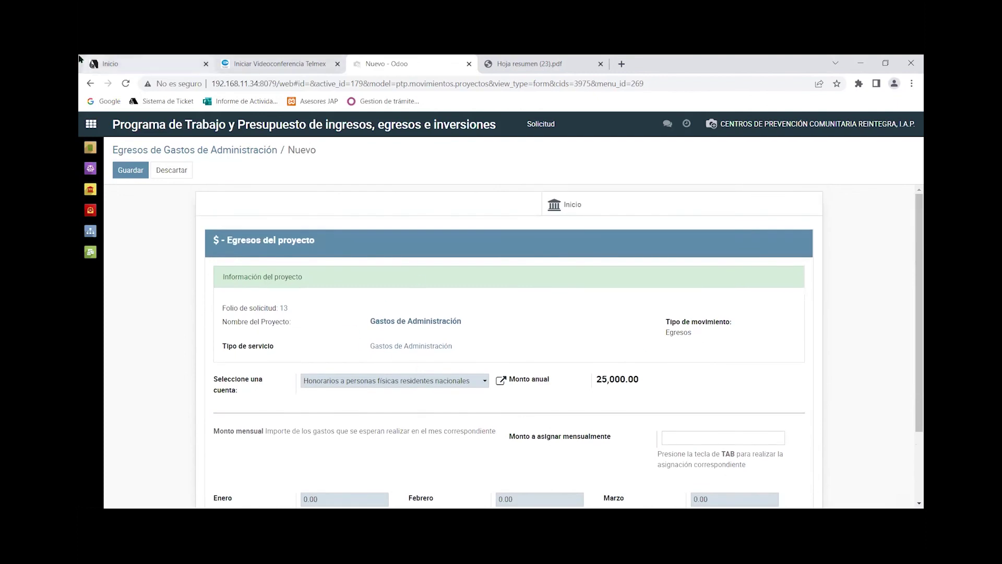
{"action": "left_click", "coordinate": [130, 169]}
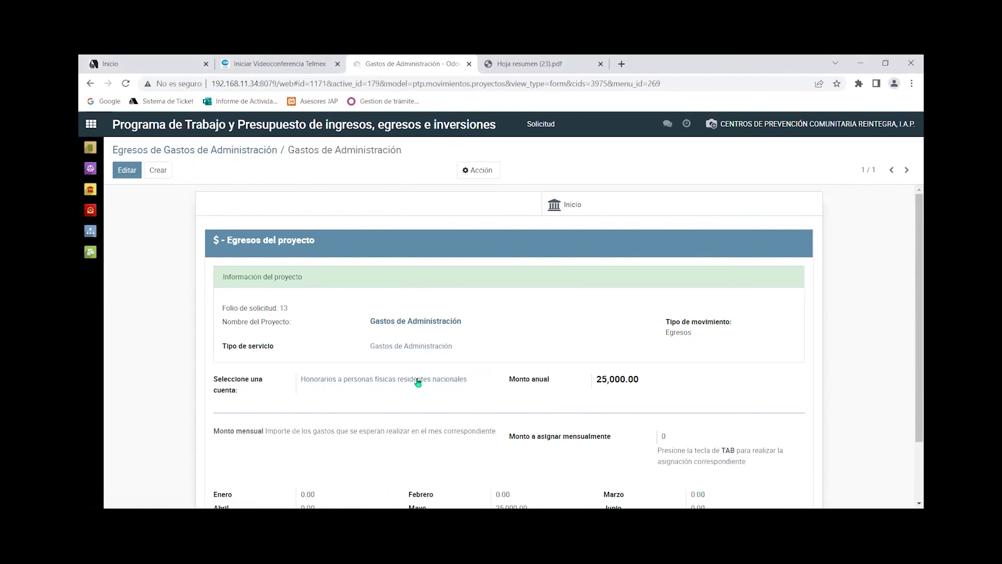
Move Gastos de Administración to Inversiones, and Gastos financieros and Otros gastos to Egresos
{"action": "left_click", "coordinate": [559, 209]}
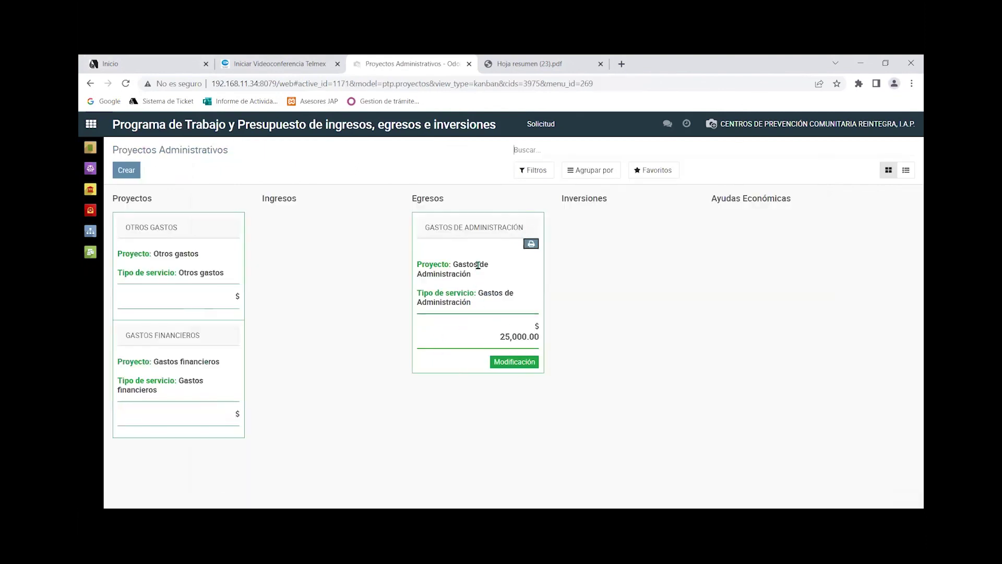
{"action": "left_click_drag", "start_coordinate": [486, 223], "coordinate": [624, 222]}
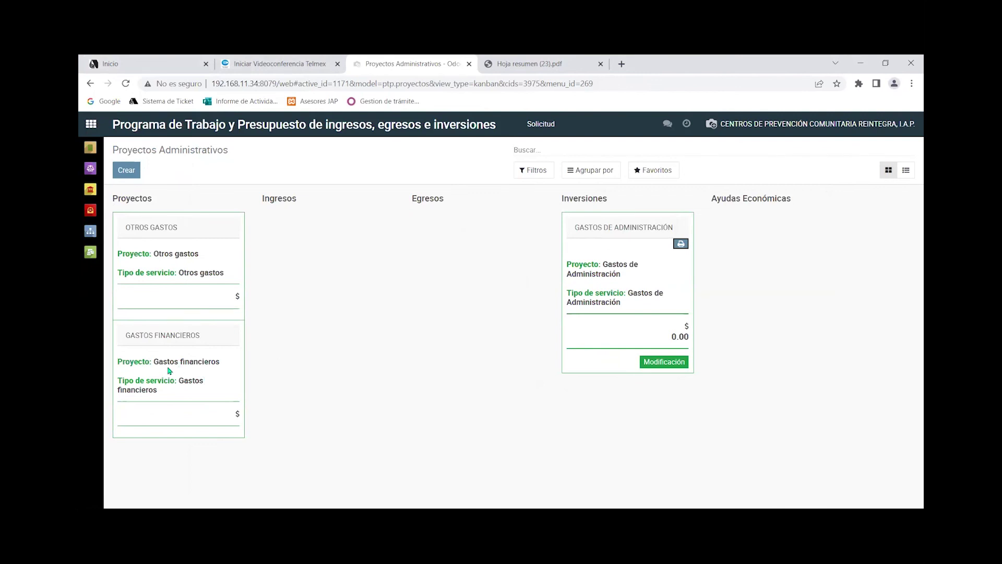
{"action": "left_click_drag", "start_coordinate": [197, 338], "coordinate": [446, 368]}
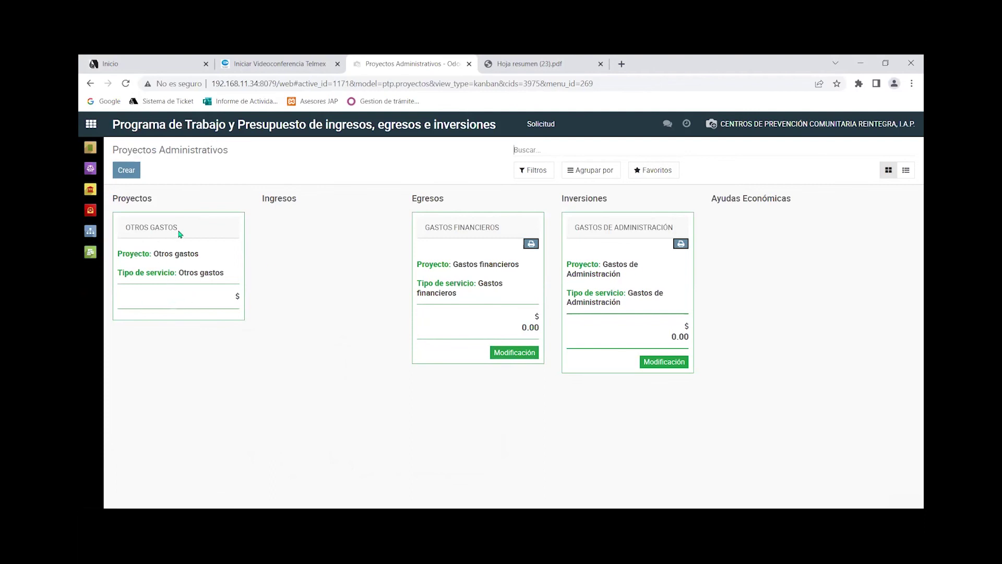
{"action": "left_click_drag", "start_coordinate": [178, 233], "coordinate": [419, 250]}
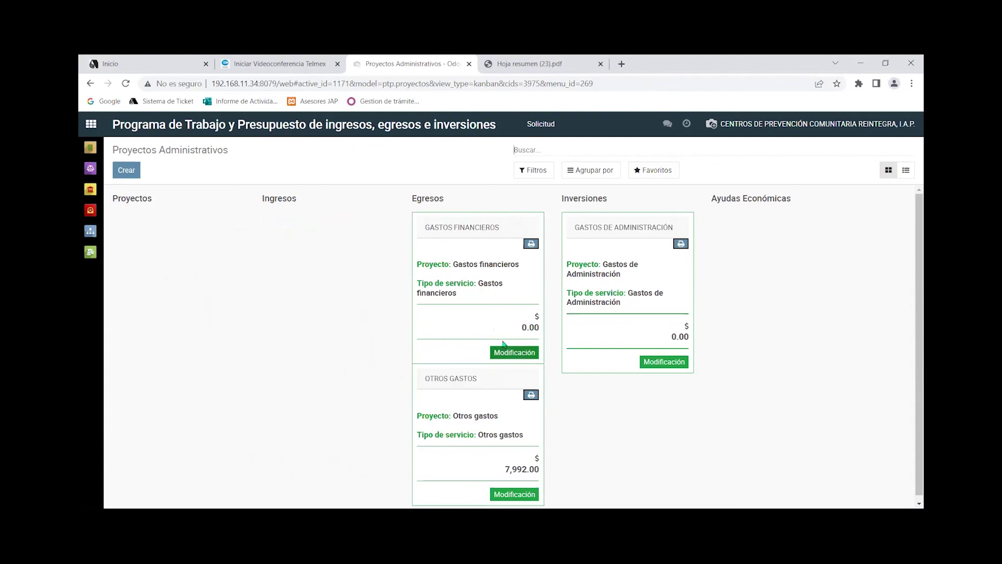
{"action": "scroll", "coordinate": [499, 417], "scroll_direction": "down", "scroll_amount": 1}
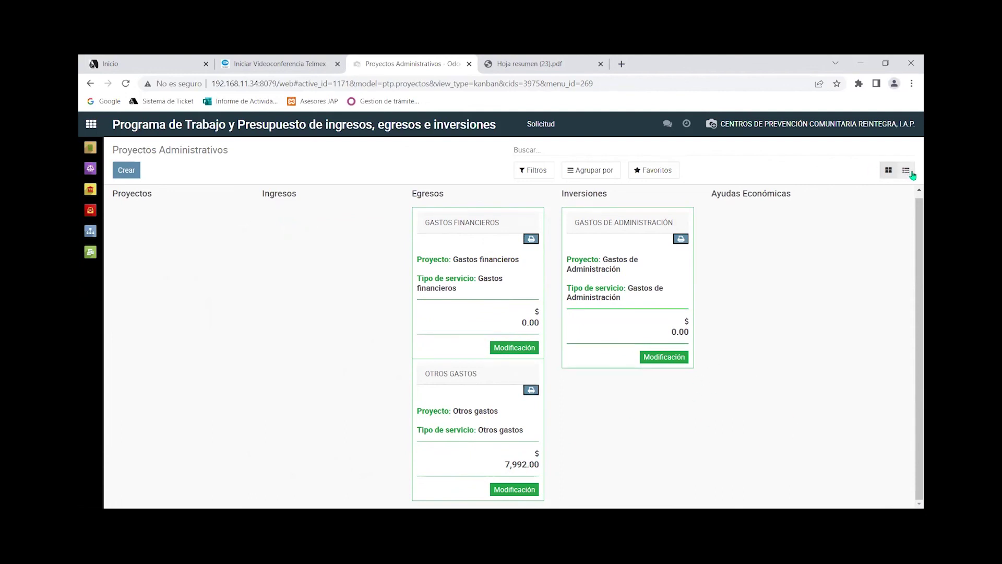
Generate the Hoja resumen summary sheet for budget request 13
{"action": "left_click", "coordinate": [466, 130]}
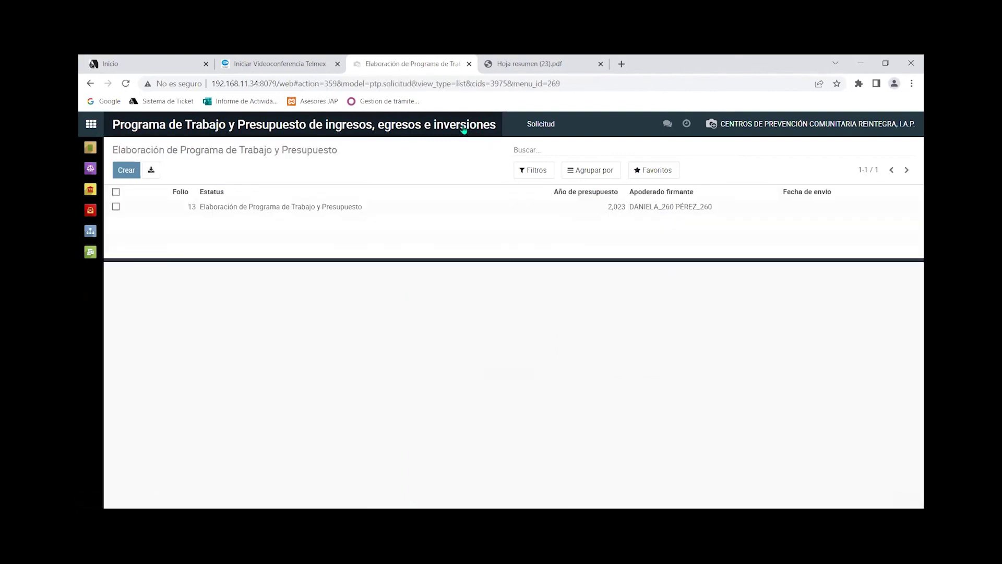
{"action": "left_click", "coordinate": [360, 209]}
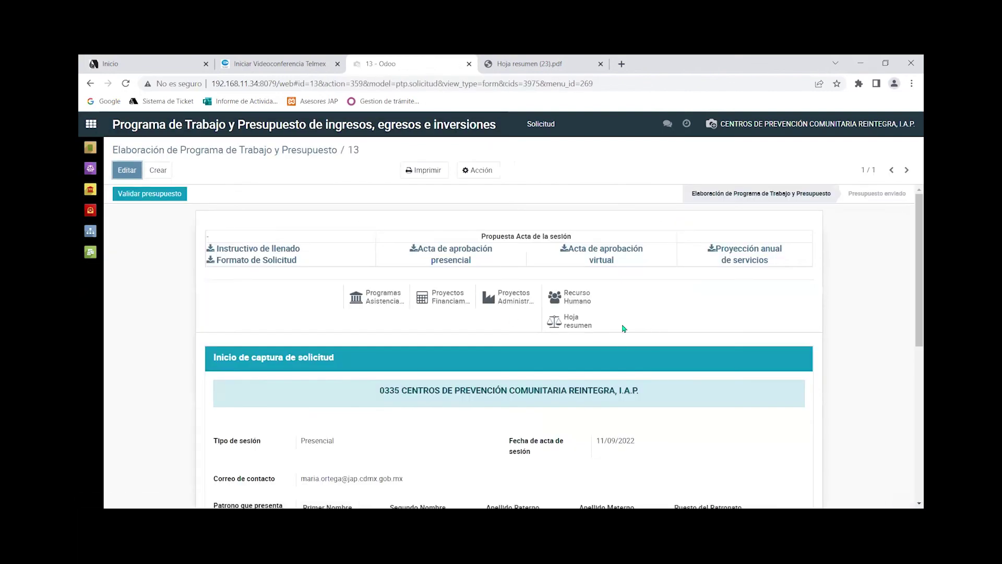
{"action": "left_click", "coordinate": [570, 321]}
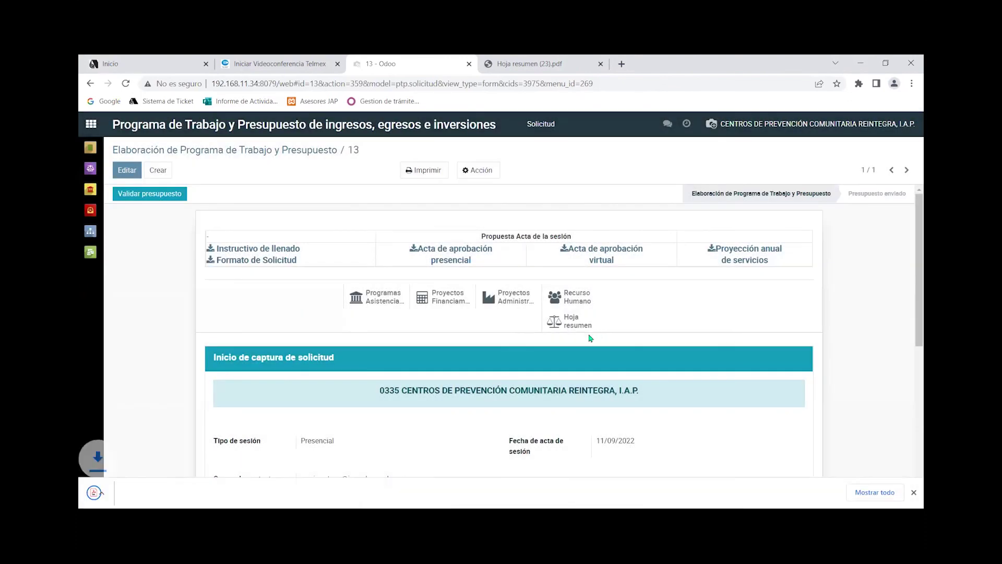
Review both pages of Hoja resumen (24).pdf, showing a 784,408.00 surplus, then return to Odoo
{"action": "left_click", "coordinate": [146, 493]}
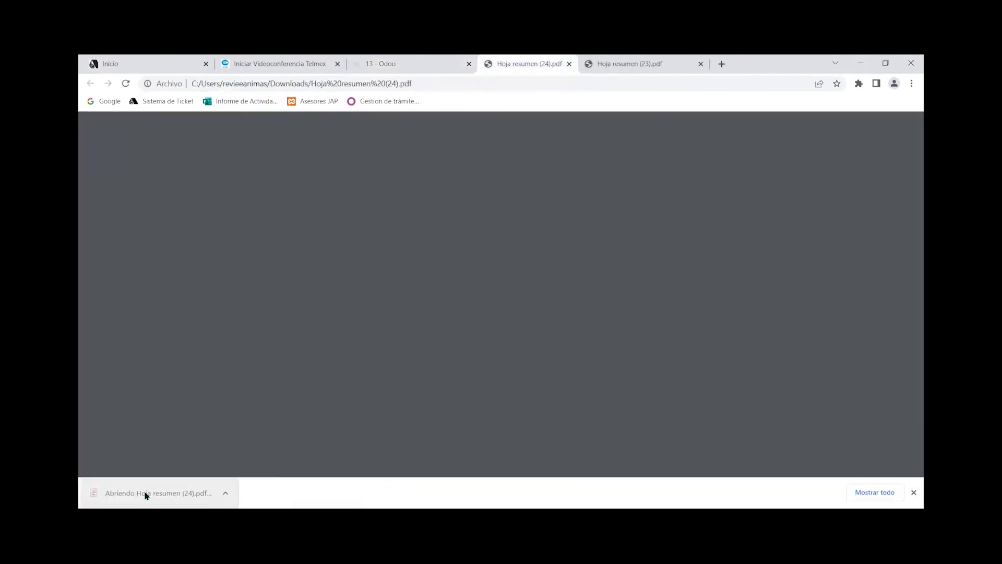
{"action": "scroll", "coordinate": [724, 306], "scroll_direction": "down", "scroll_amount": 8}
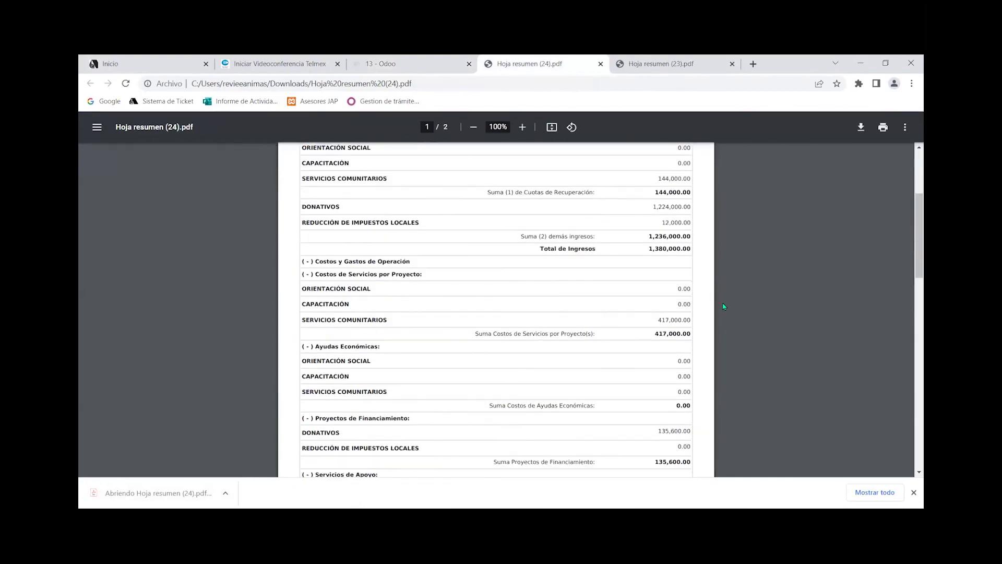
{"action": "scroll", "coordinate": [724, 307], "scroll_direction": "down", "scroll_amount": 5}
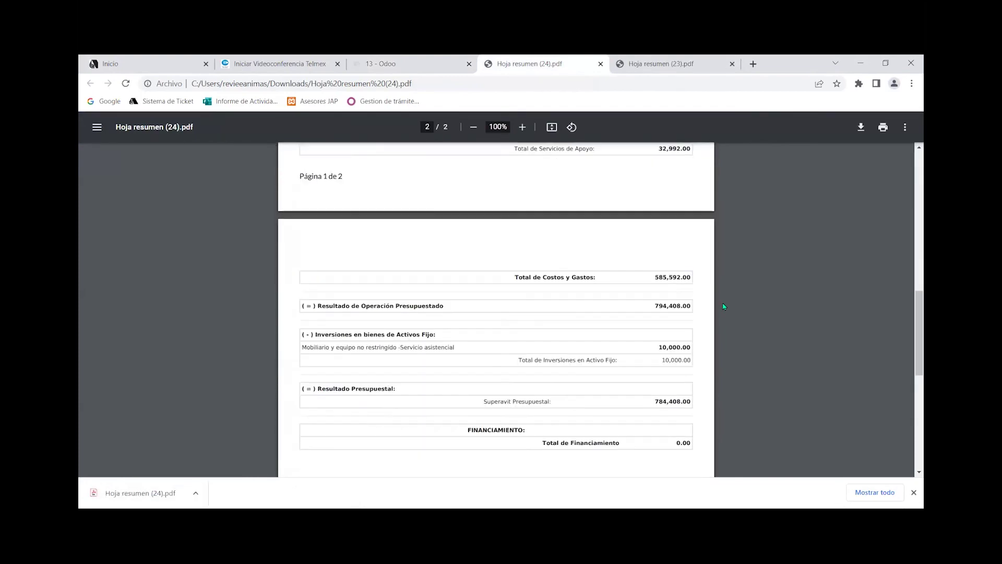
{"action": "scroll", "coordinate": [724, 307], "scroll_direction": "down", "scroll_amount": 2}
{"action": "scroll", "coordinate": [626, 319], "scroll_direction": "up", "scroll_amount": 2}
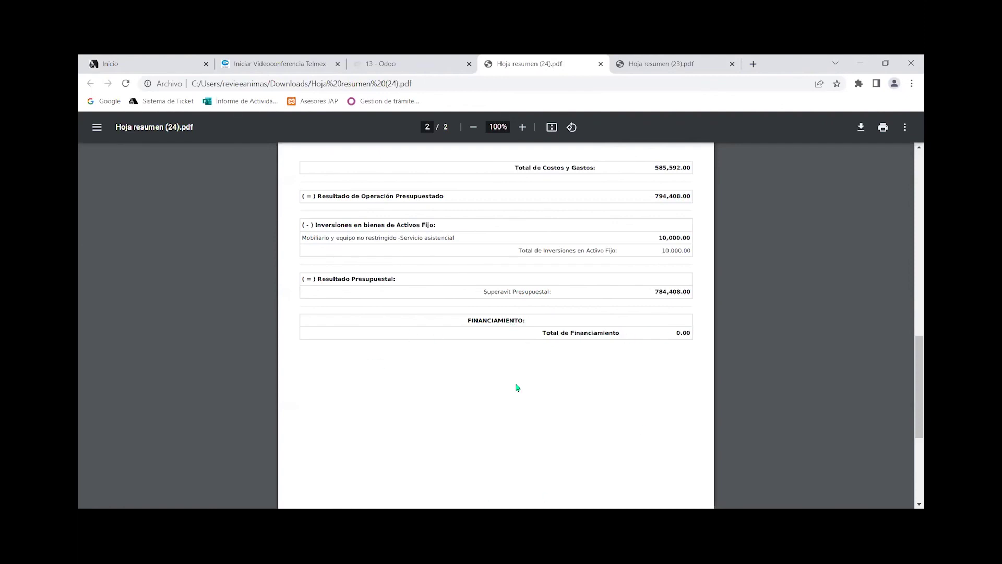
{"action": "scroll", "coordinate": [517, 399], "scroll_direction": "up", "scroll_amount": 4}
{"action": "scroll", "coordinate": [516, 398], "scroll_direction": "up", "scroll_amount": 10}
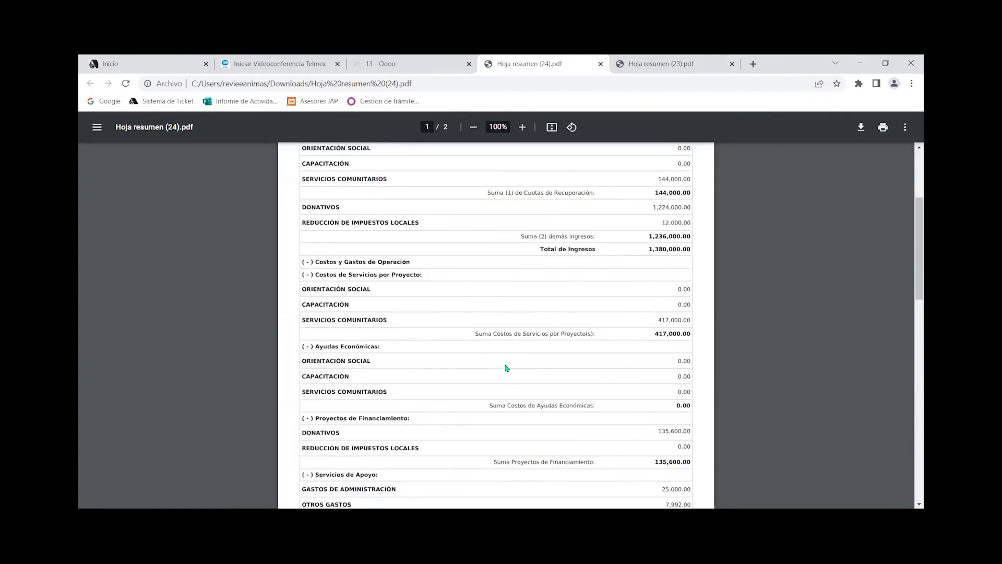
{"action": "left_click", "coordinate": [387, 72]}
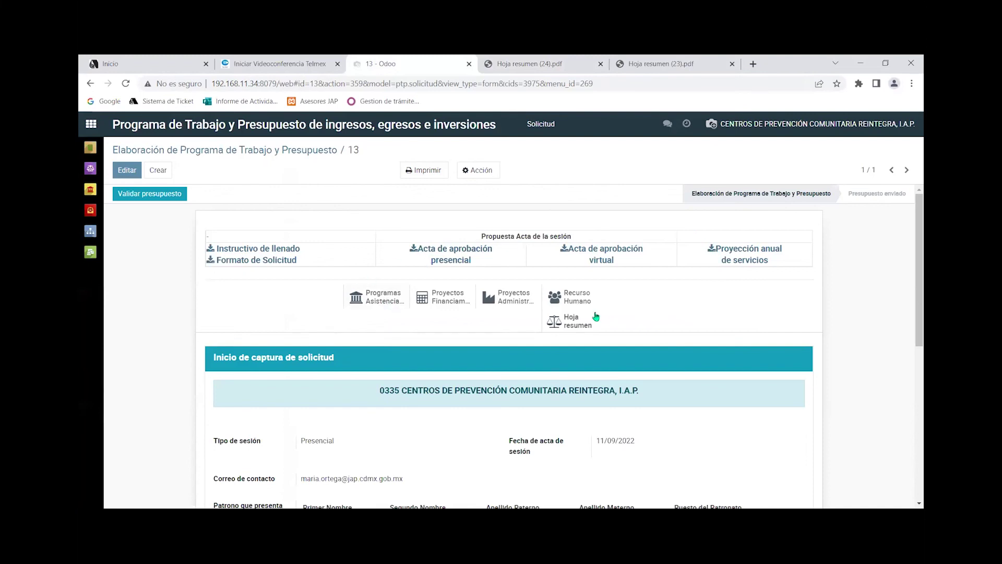
Try validating request 13, dismiss the ERH05 payroll mismatch error, and open its Recurso Humano list
{"action": "left_click", "coordinate": [142, 197]}
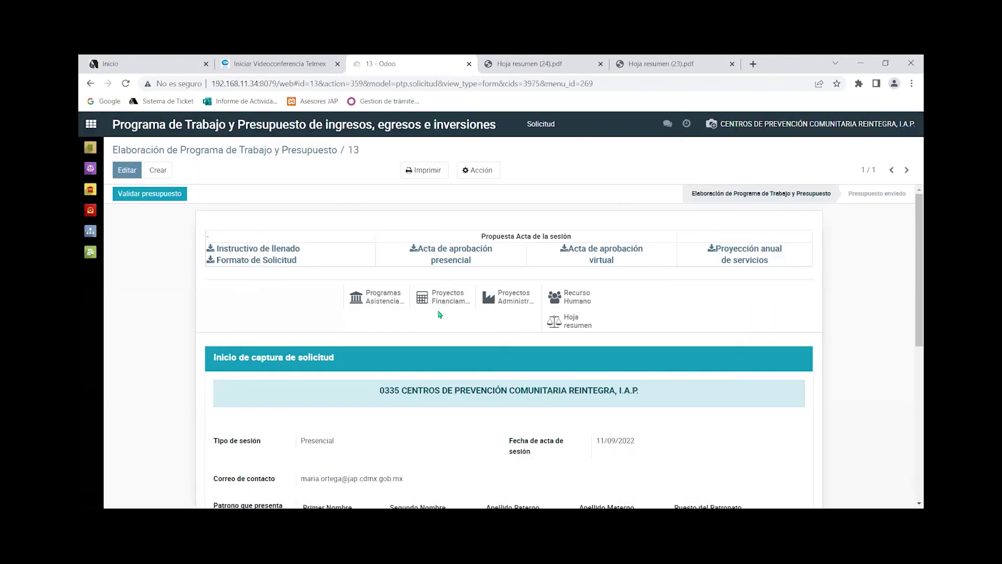
{"action": "left_click", "coordinate": [354, 261]}
{"action": "left_click", "coordinate": [582, 308]}
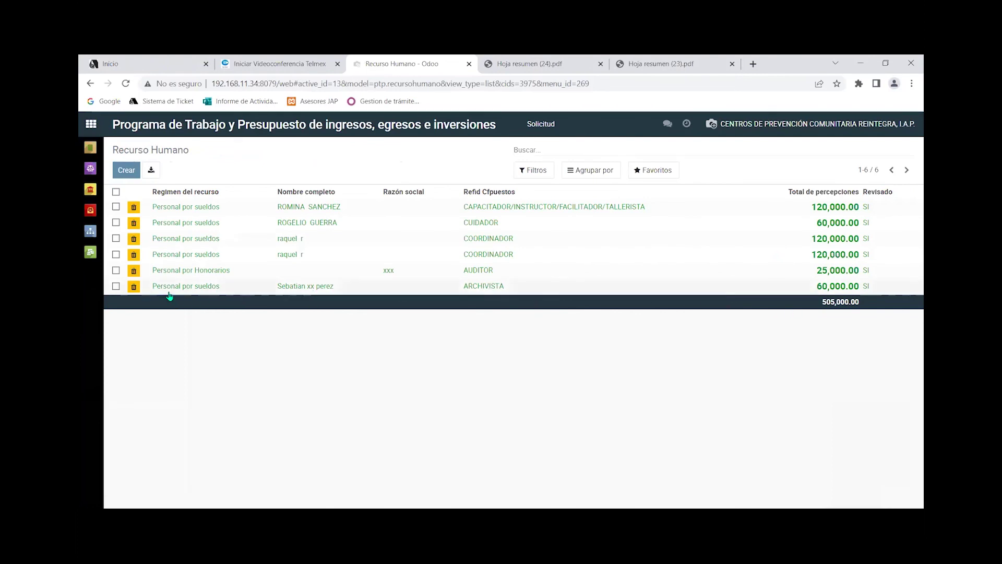
Delete the ARCHIVISTA record to bring staff to 445,000.00, then validate request 13 again
{"action": "left_click", "coordinate": [134, 286]}
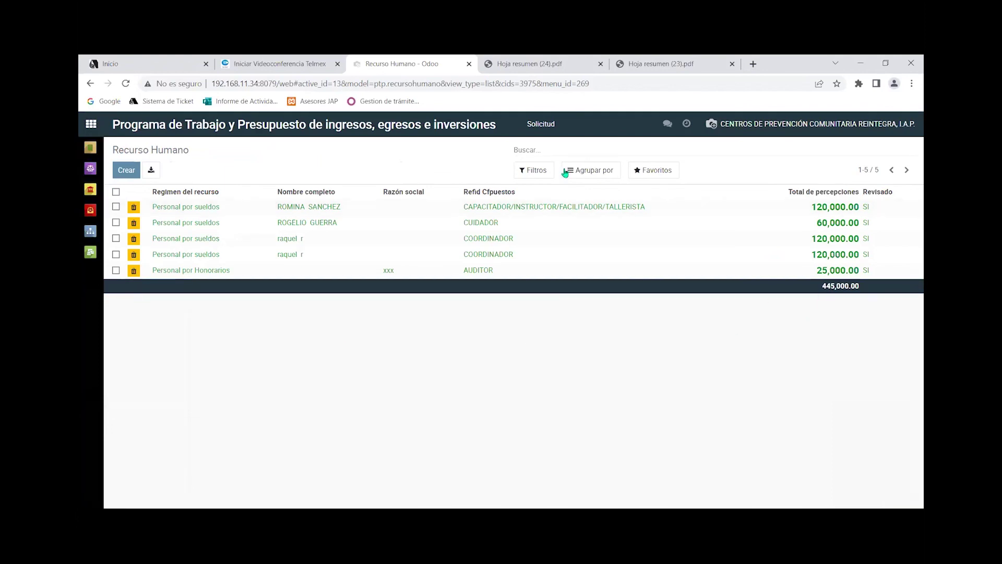
{"action": "left_click", "coordinate": [384, 124]}
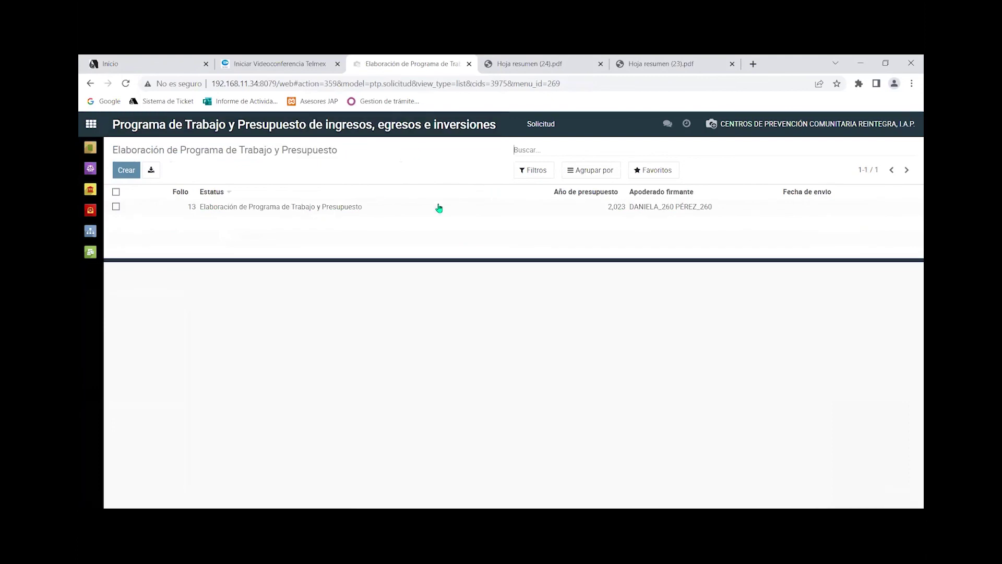
{"action": "left_click", "coordinate": [252, 206]}
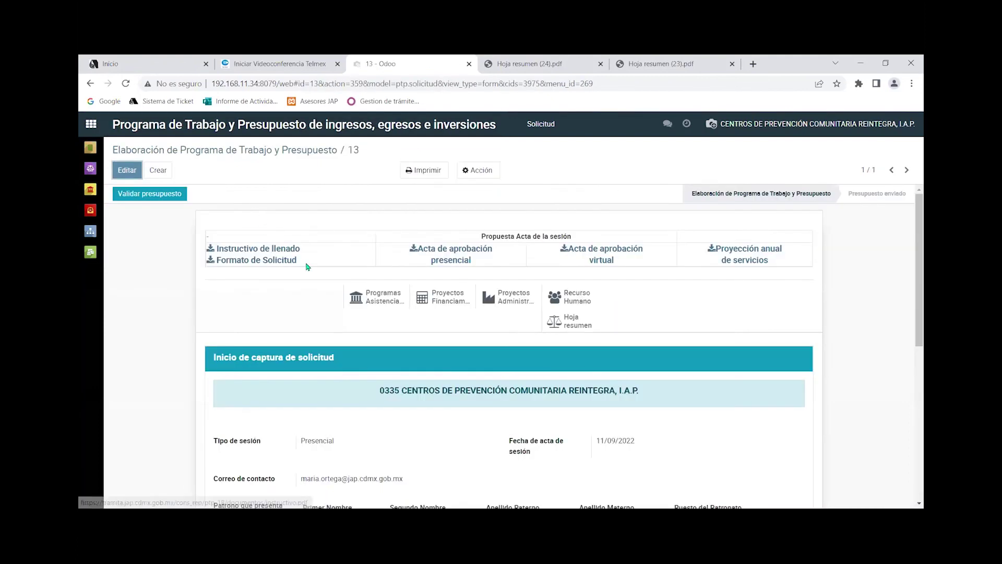
{"action": "left_click", "coordinate": [156, 200]}
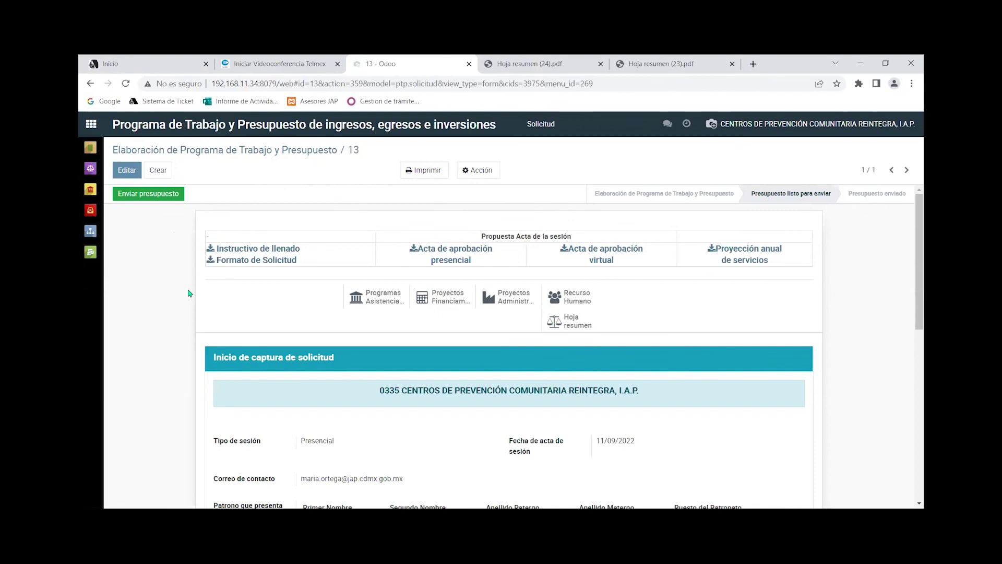
Look over request 13's details, then send the validated budget with Enviar presupuesto
{"action": "scroll", "coordinate": [207, 316], "scroll_direction": "down", "scroll_amount": 2}
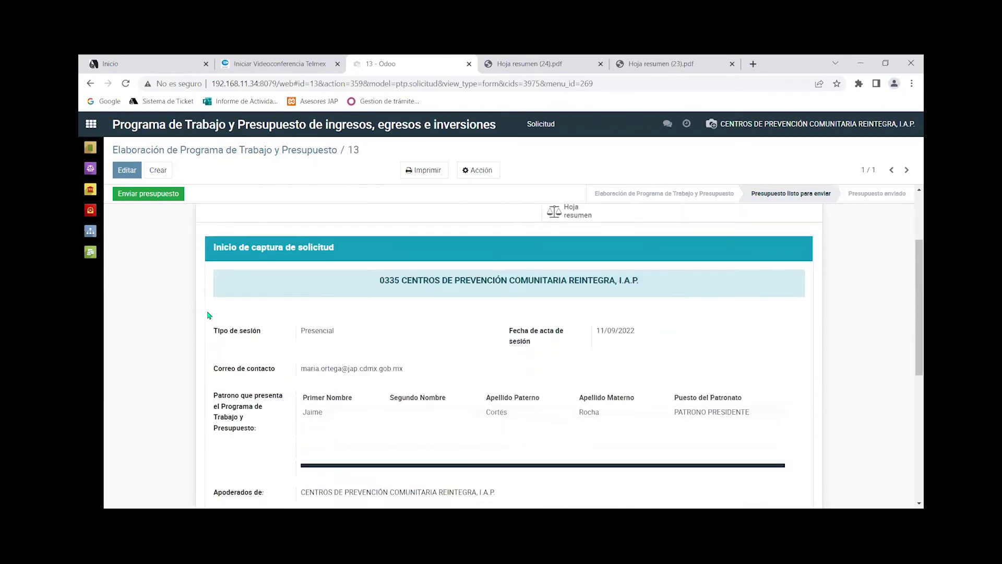
{"action": "scroll", "coordinate": [227, 332], "scroll_direction": "down", "scroll_amount": 5}
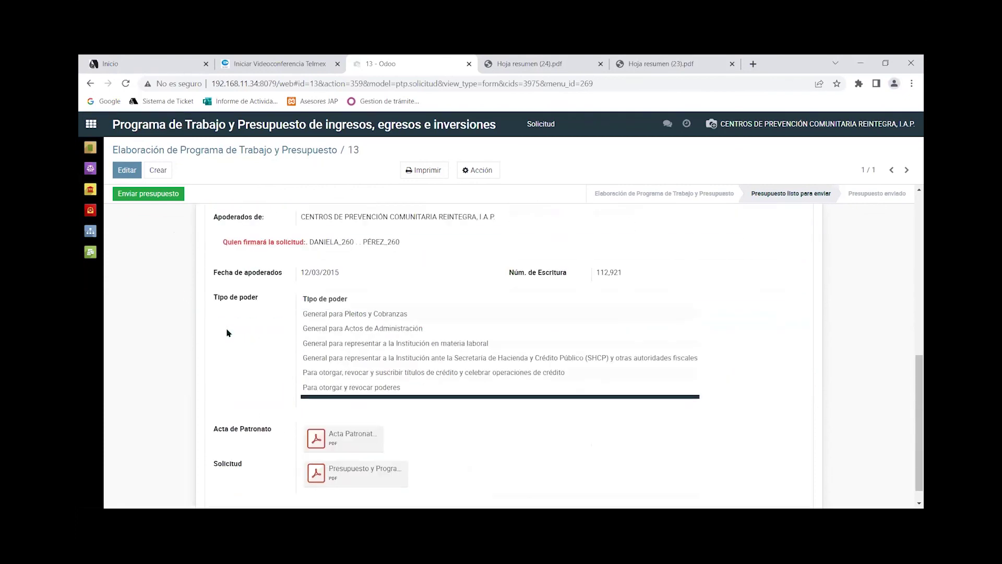
{"action": "scroll", "coordinate": [283, 344], "scroll_direction": "up", "scroll_amount": 1}
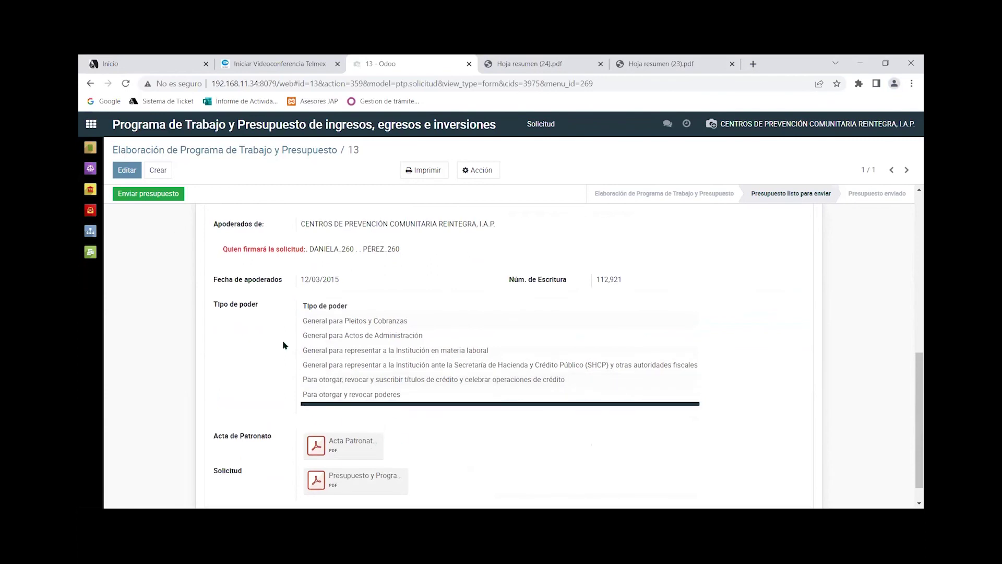
{"action": "scroll", "coordinate": [283, 345], "scroll_direction": "up", "scroll_amount": 4}
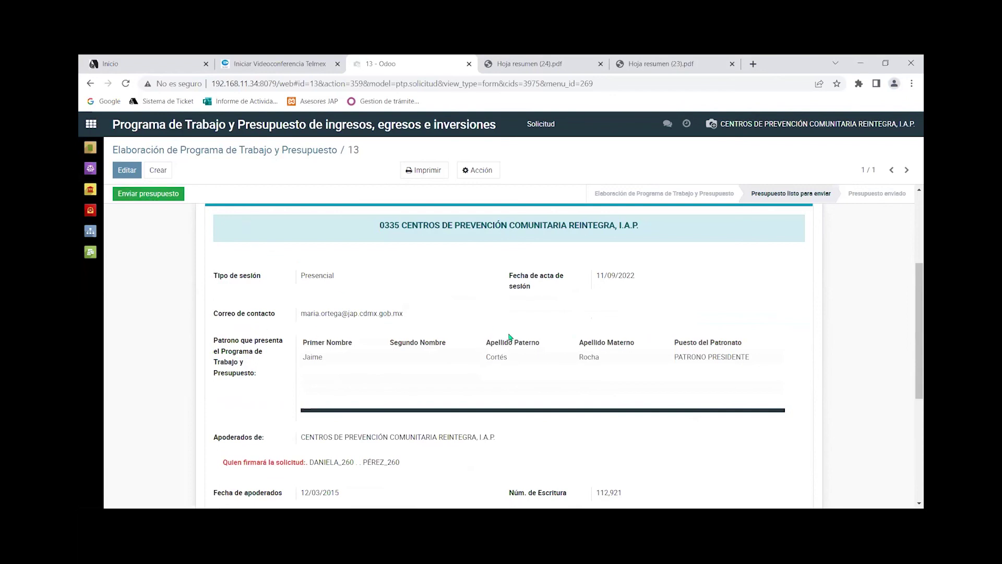
{"action": "scroll", "coordinate": [510, 338], "scroll_direction": "down", "scroll_amount": 2}
{"action": "scroll", "coordinate": [511, 338], "scroll_direction": "down", "scroll_amount": 2}
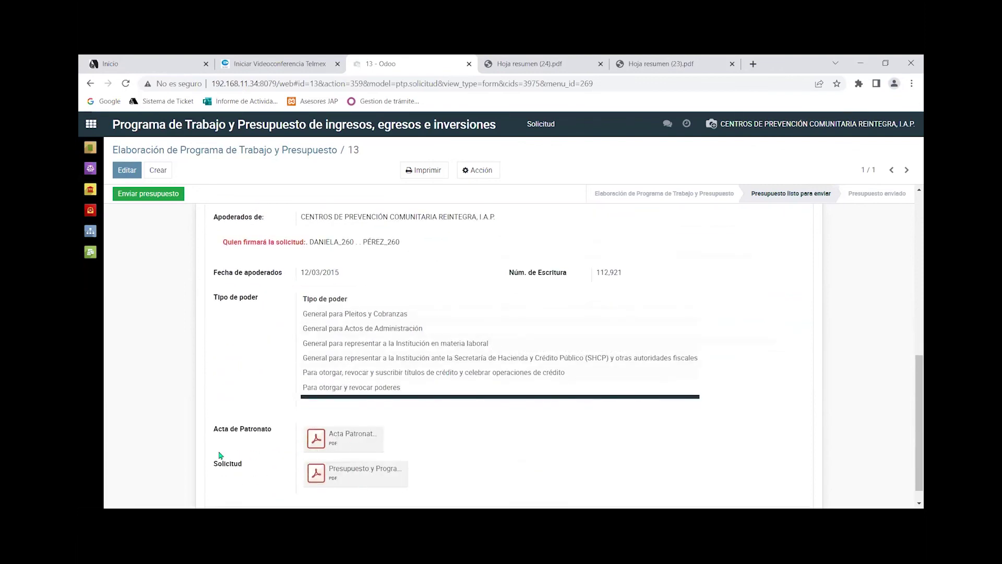
{"action": "scroll", "coordinate": [324, 443], "scroll_direction": "up", "scroll_amount": 4}
{"action": "scroll", "coordinate": [152, 477], "scroll_direction": "down", "scroll_amount": 4}
{"action": "scroll", "coordinate": [298, 443], "scroll_direction": "up", "scroll_amount": 2}
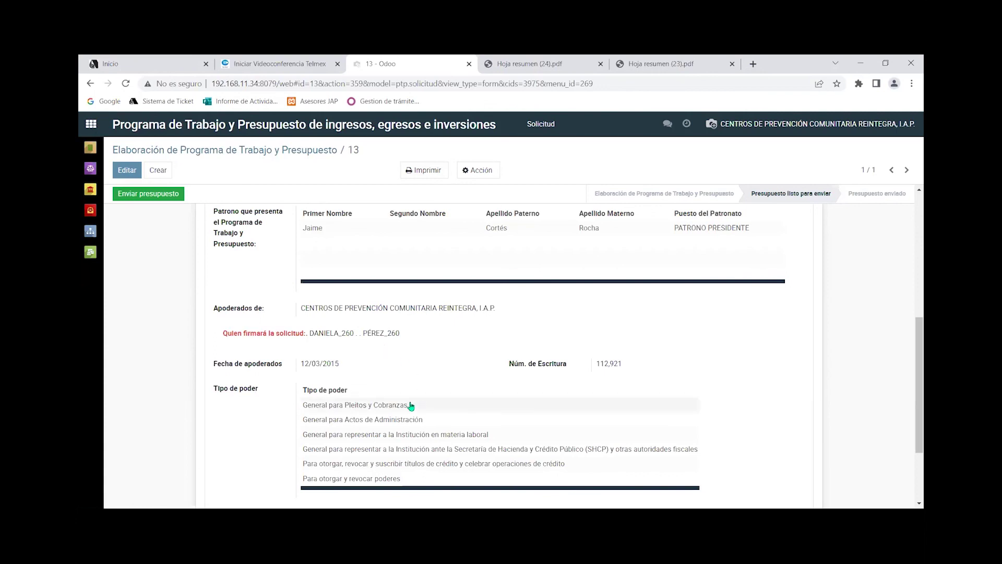
{"action": "scroll", "coordinate": [403, 395], "scroll_direction": "down", "scroll_amount": 3}
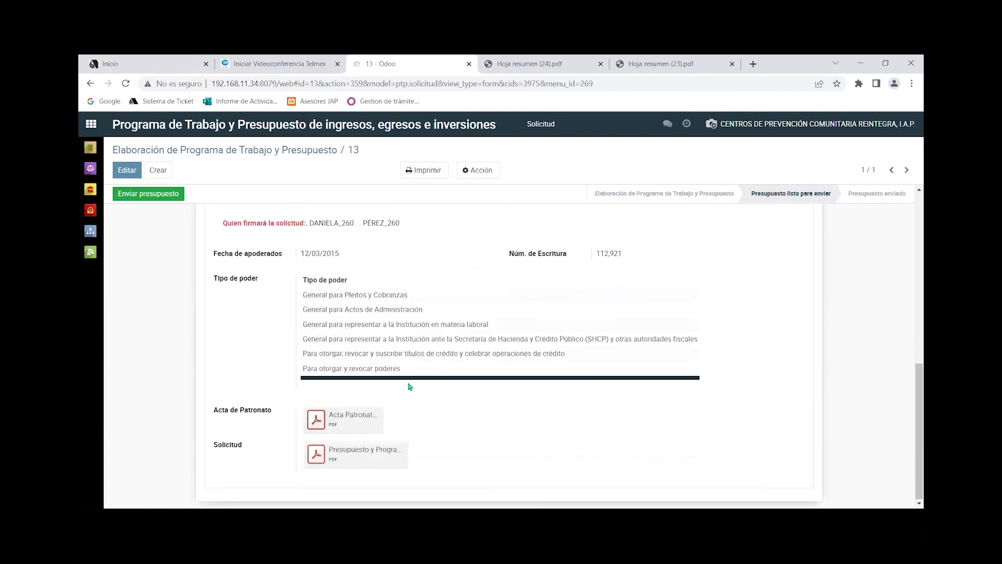
{"action": "scroll", "coordinate": [409, 386], "scroll_direction": "up", "scroll_amount": 4}
{"action": "scroll", "coordinate": [380, 377], "scroll_direction": "down", "scroll_amount": 4}
{"action": "scroll", "coordinate": [516, 354], "scroll_direction": "up", "scroll_amount": 4}
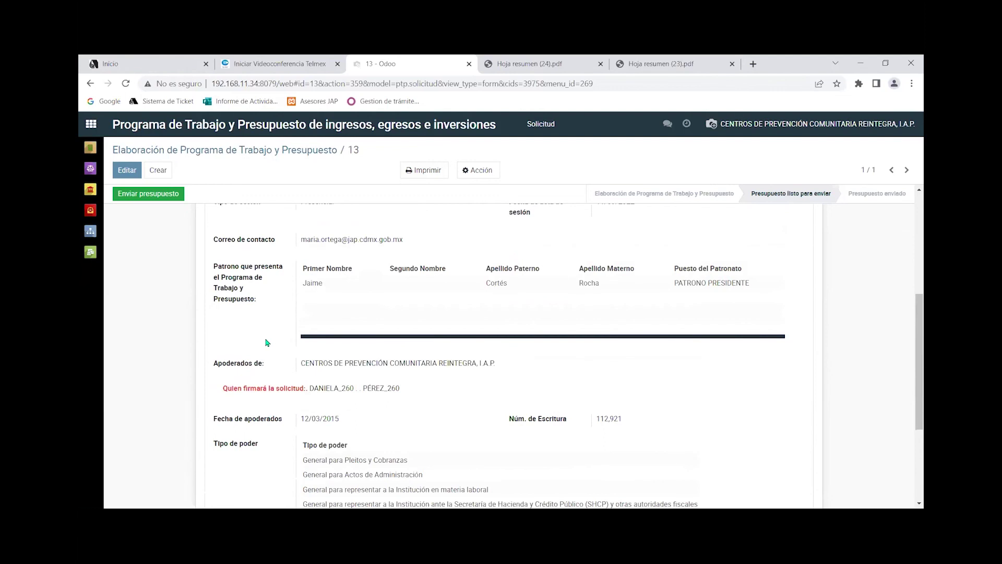
{"action": "scroll", "coordinate": [397, 373], "scroll_direction": "down", "scroll_amount": 4}
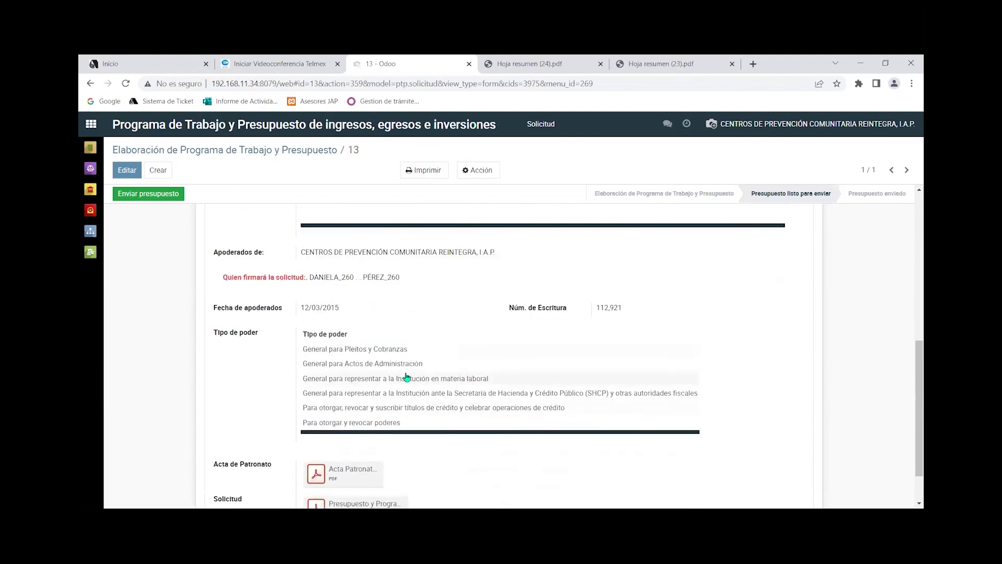
{"action": "left_click", "coordinate": [355, 424]}
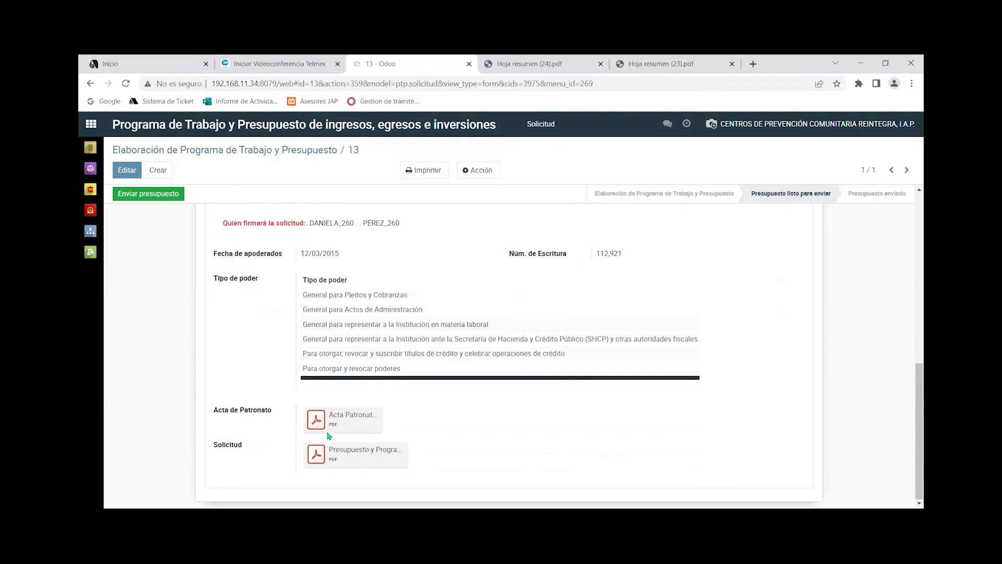
{"action": "left_click", "coordinate": [348, 425]}
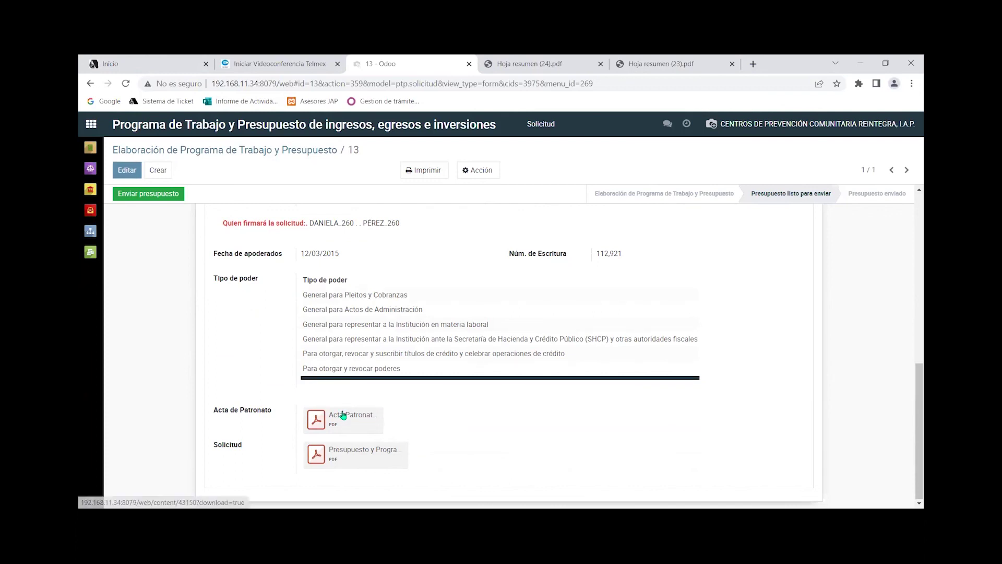
{"action": "scroll", "coordinate": [342, 418], "scroll_direction": "up", "scroll_amount": 3}
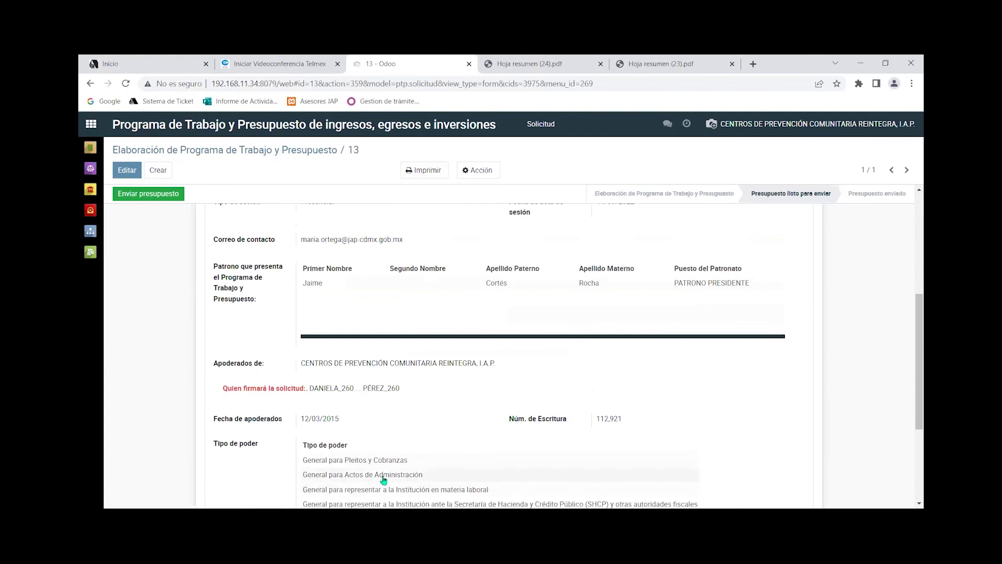
{"action": "scroll", "coordinate": [397, 470], "scroll_direction": "down", "scroll_amount": 3}
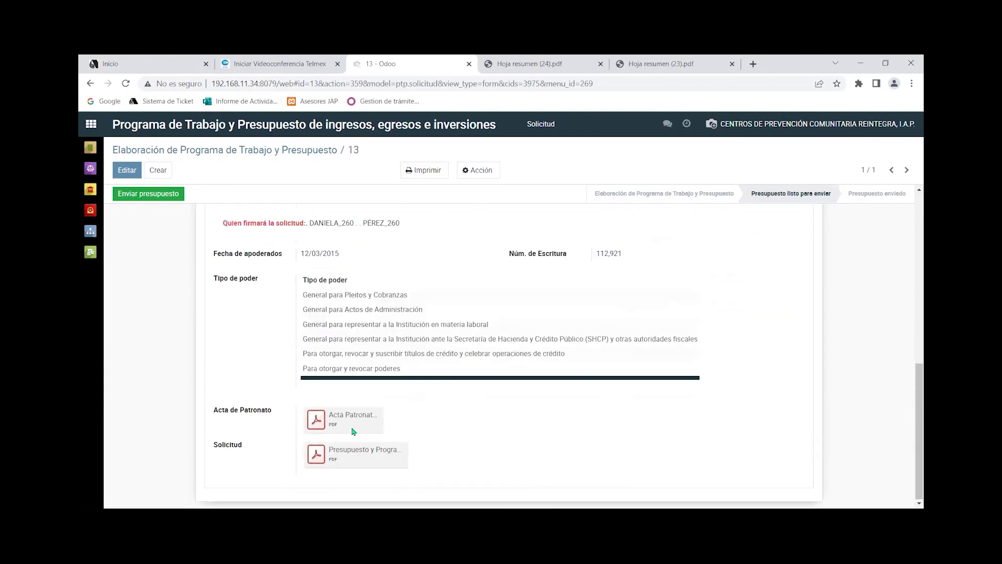
{"action": "scroll", "coordinate": [368, 431], "scroll_direction": "up", "scroll_amount": 2}
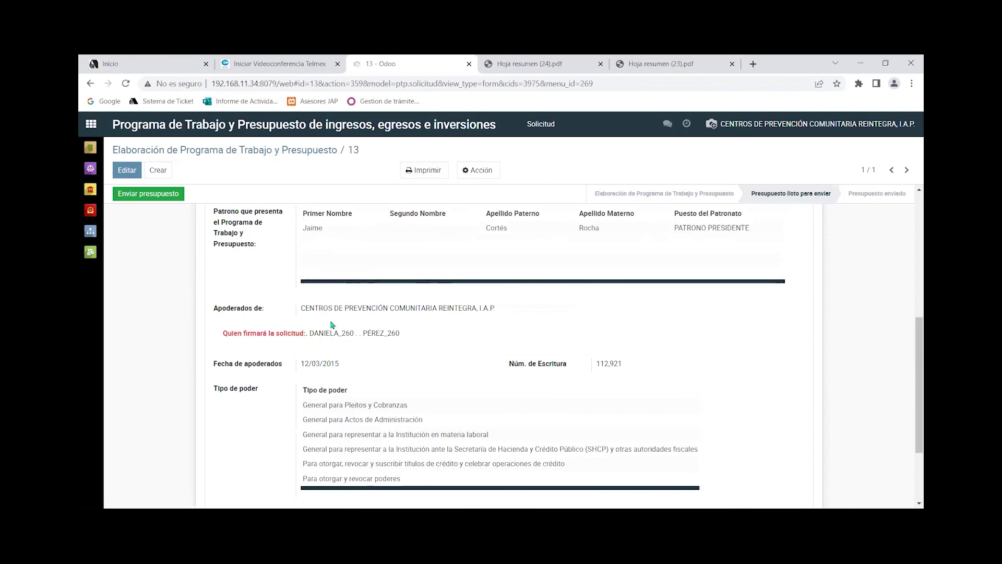
{"action": "scroll", "coordinate": [336, 386], "scroll_direction": "down", "scroll_amount": 2}
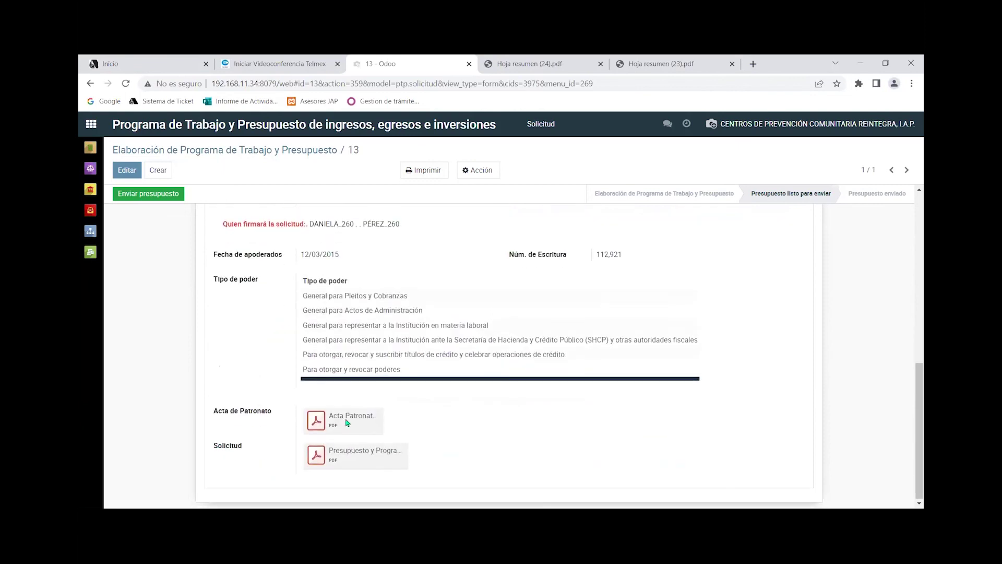
{"action": "scroll", "coordinate": [242, 279], "scroll_direction": "up", "scroll_amount": 3}
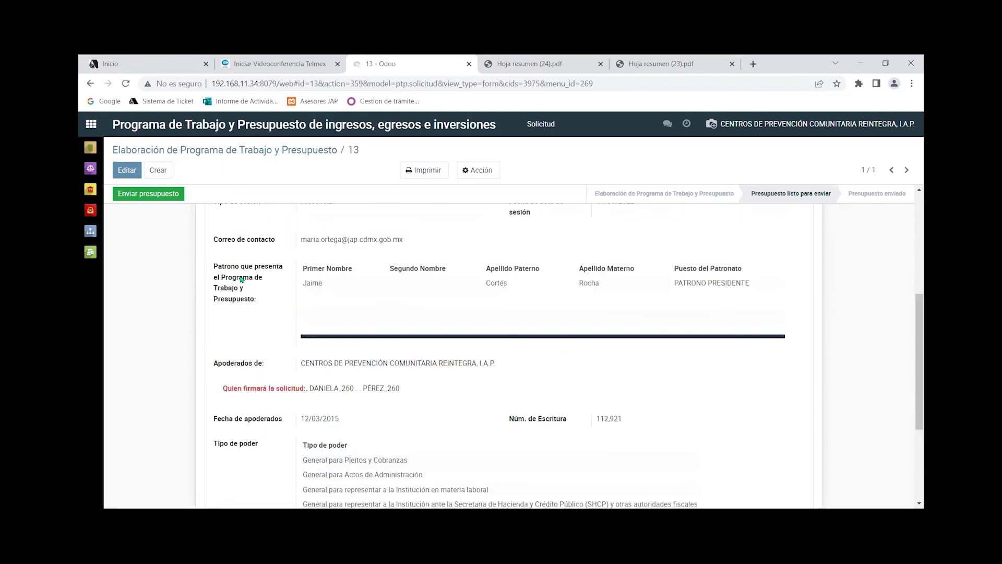
{"action": "left_click", "coordinate": [148, 194]}
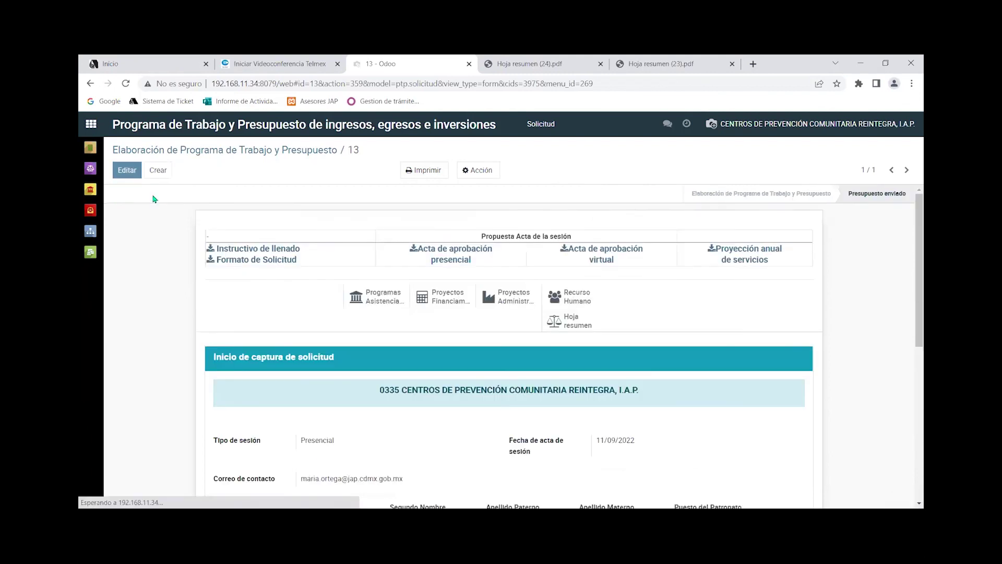